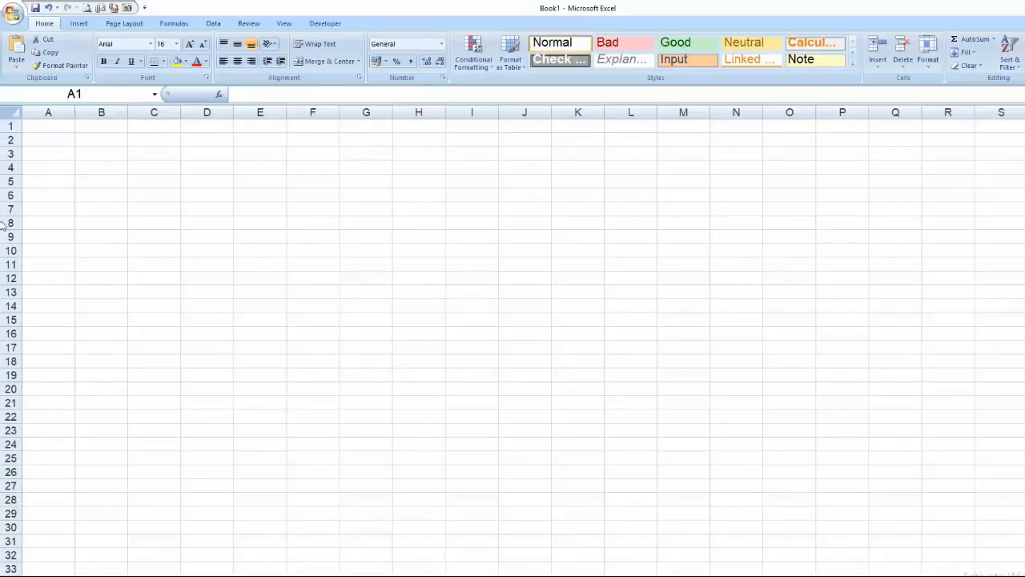
Select the entire columns E, A, B, C and E again, one after another
left_click(259, 112)
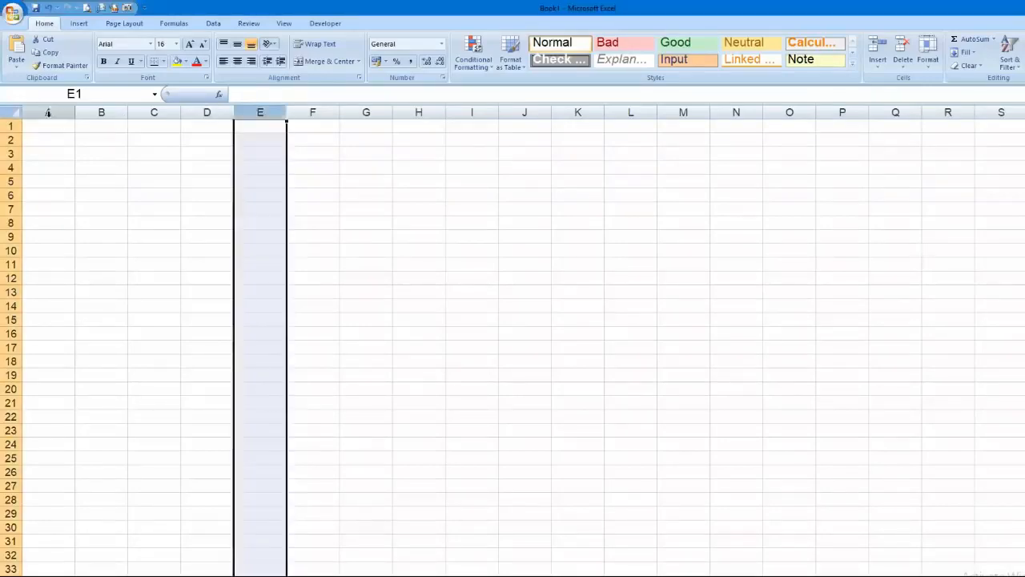
left_click(48, 112)
left_click(101, 112)
left_click(154, 112)
left_click(260, 112)
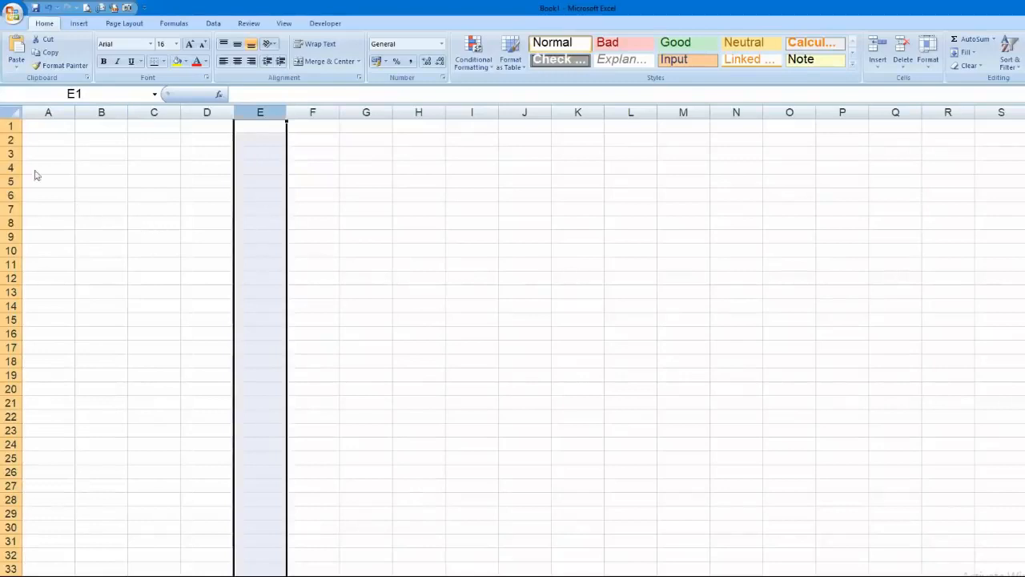
Select the entire rows 2, 10 and 6 one after another
left_click(11, 141)
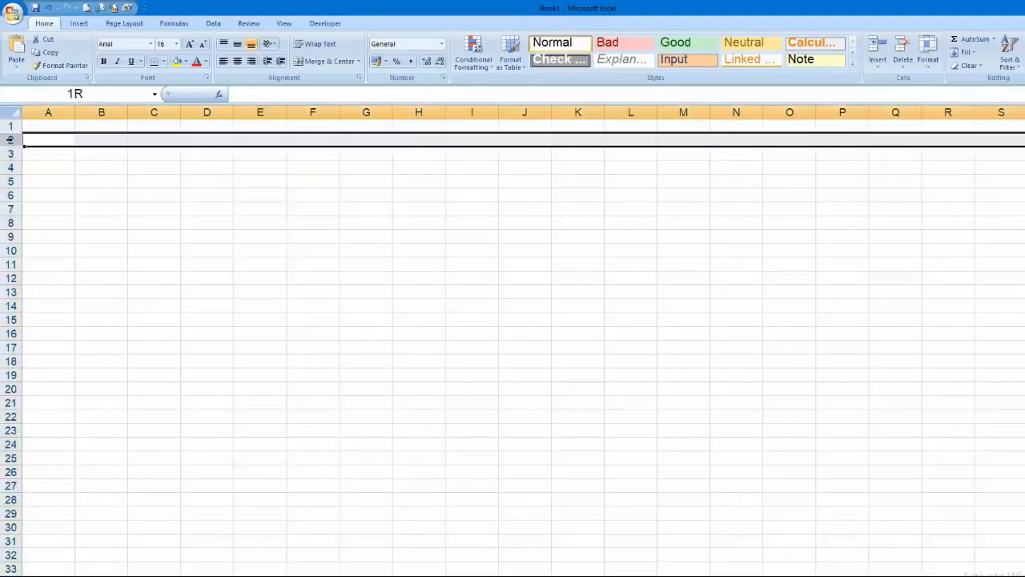
left_click(11, 251)
left_click(8, 195)
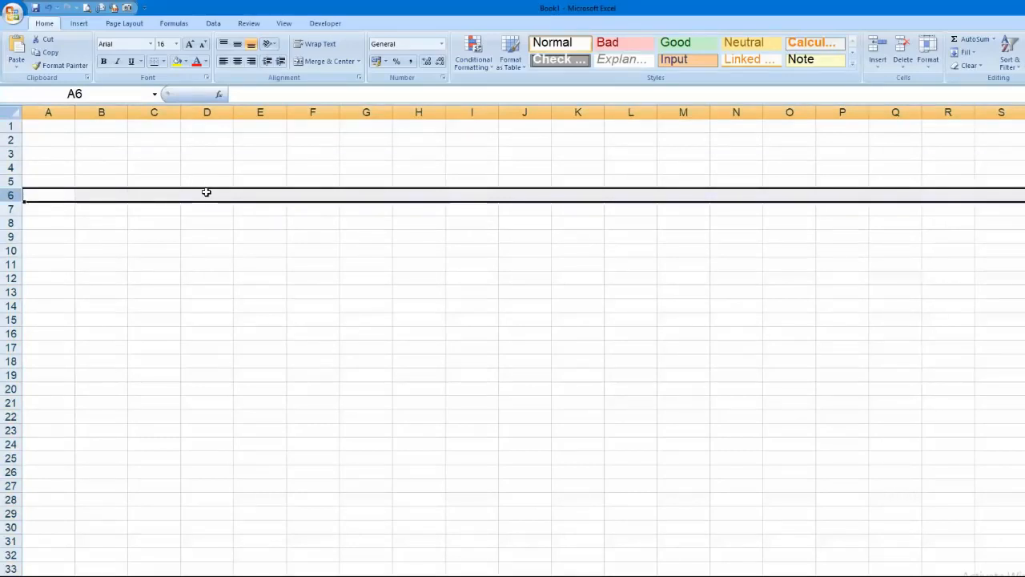
Select column D, row 5, and the cell D5 where the two intersect
left_click(206, 104)
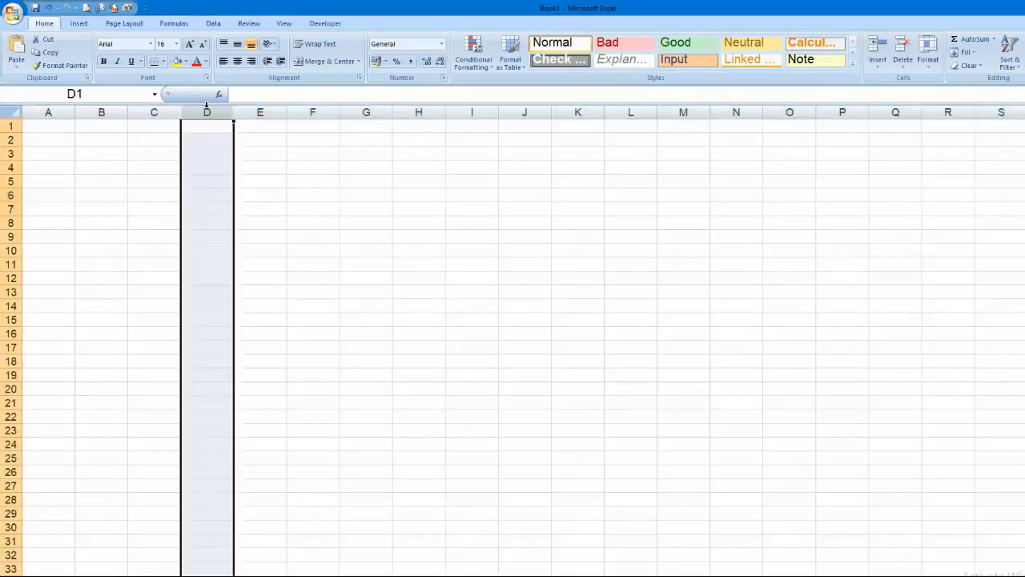
left_click(8, 181)
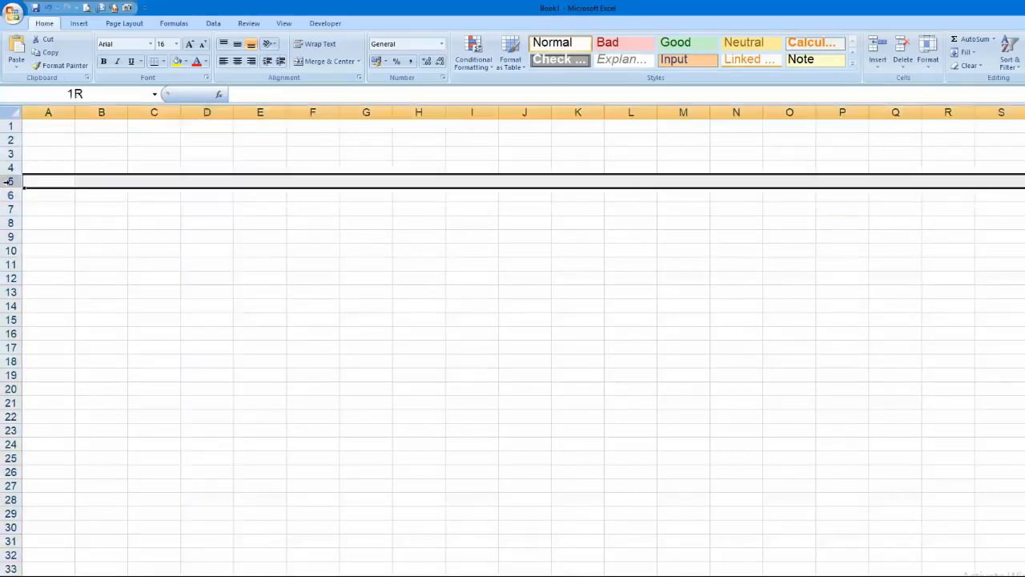
left_click(209, 180)
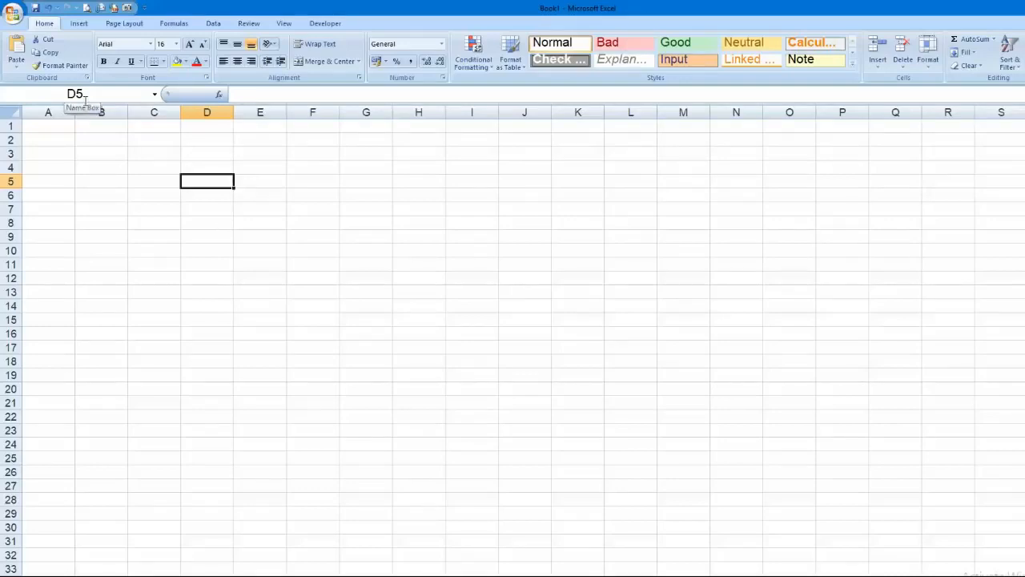
Select individual cells across the sheet, including C5, E3, A1, F6 and D7, to check each one's cell reference
left_click(161, 179)
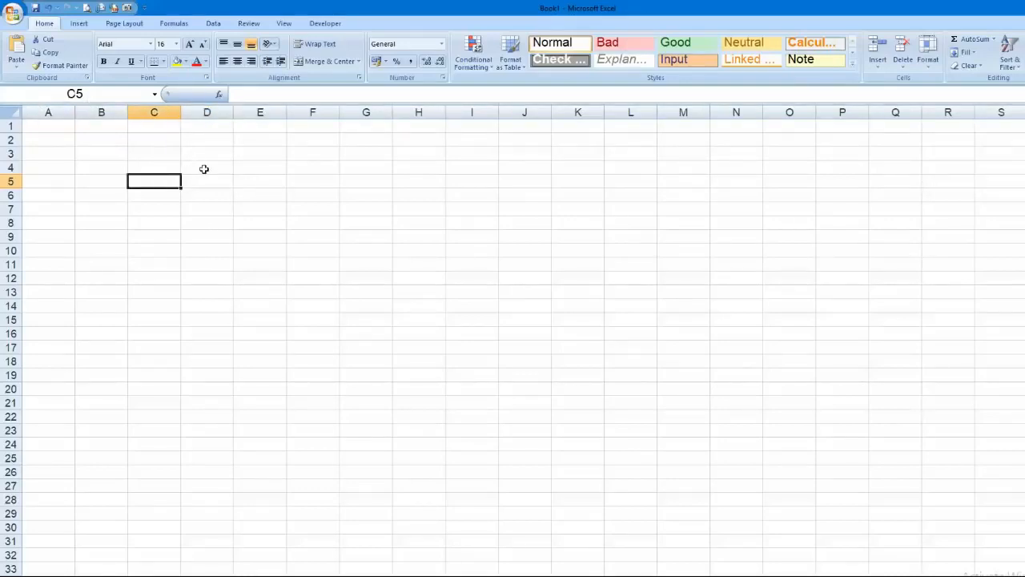
left_click(270, 153)
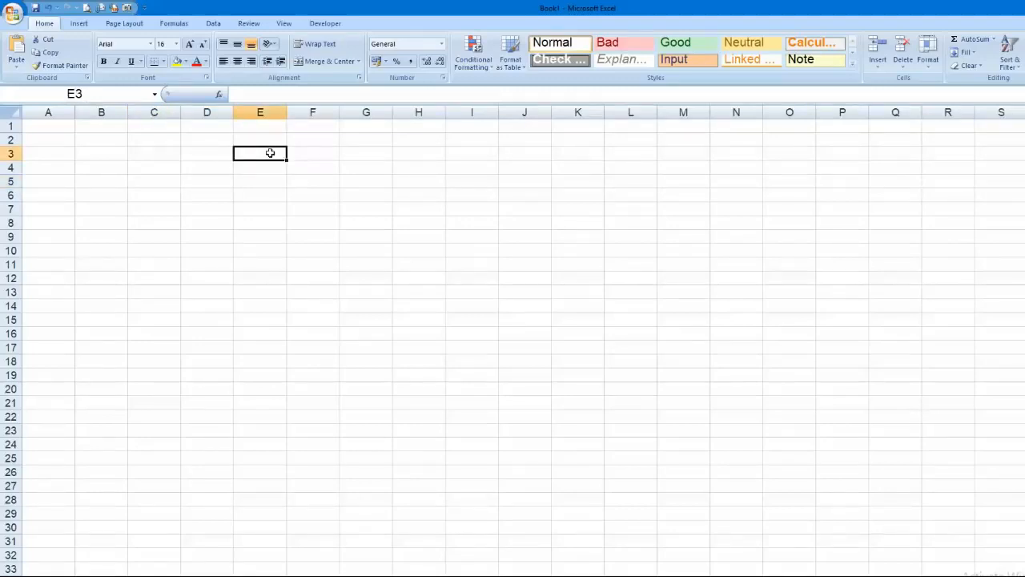
key("ctrl+Home")
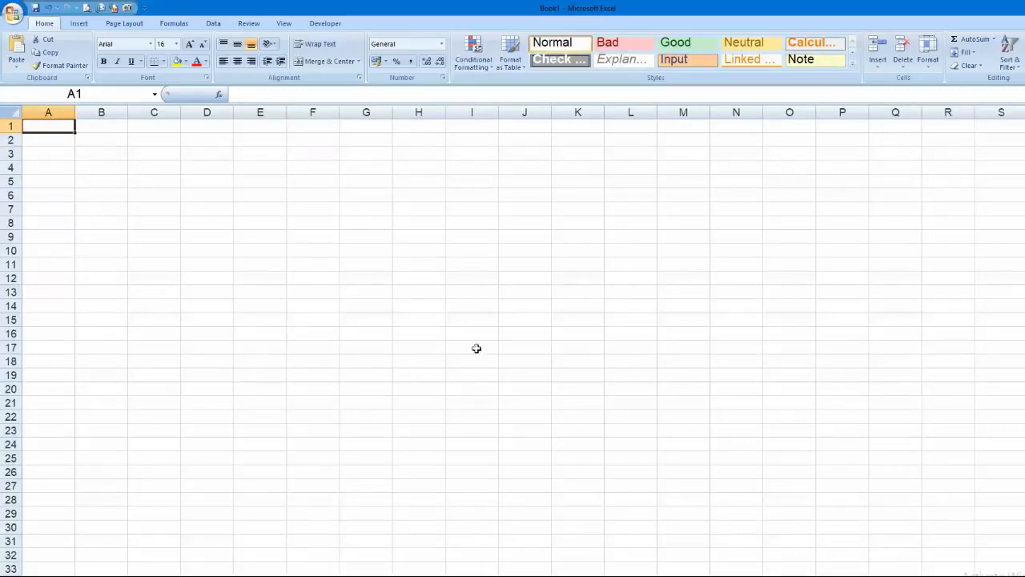
left_click(140, 173)
left_click(295, 197)
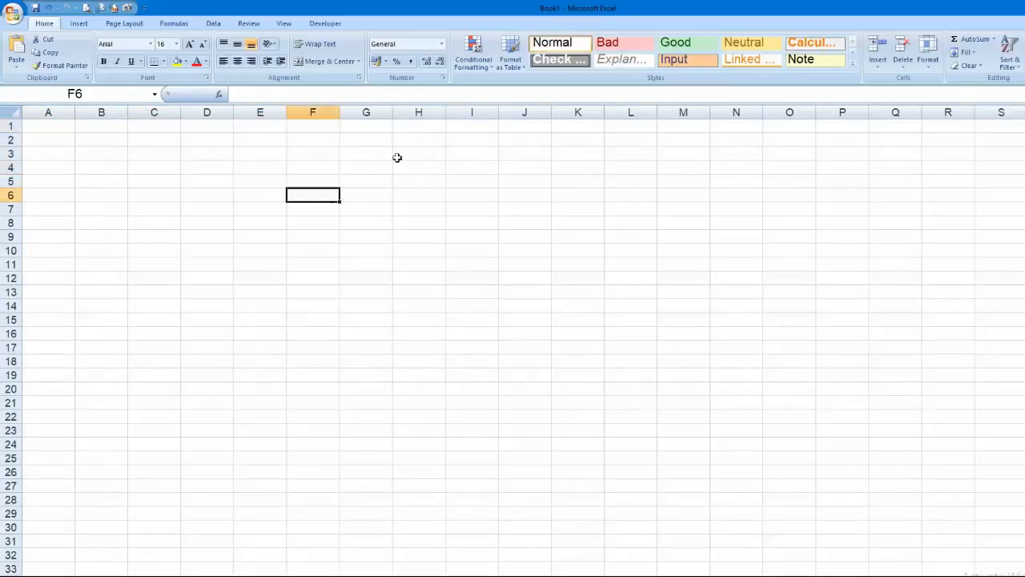
left_click(222, 205)
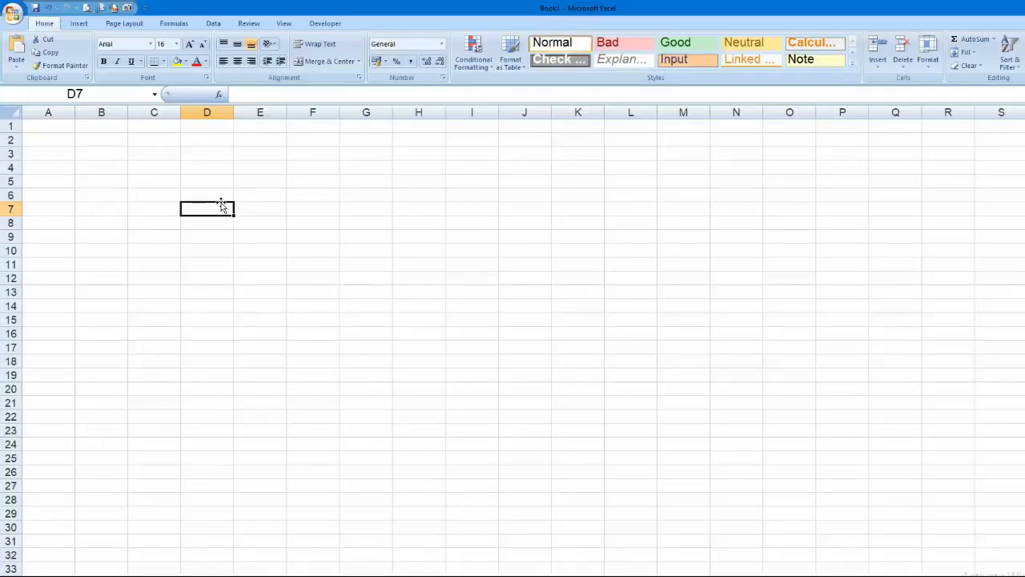
Try the formula bar on empty cell A1, and enter 1254 in cell B2 but discard the entry
left_click(59, 128)
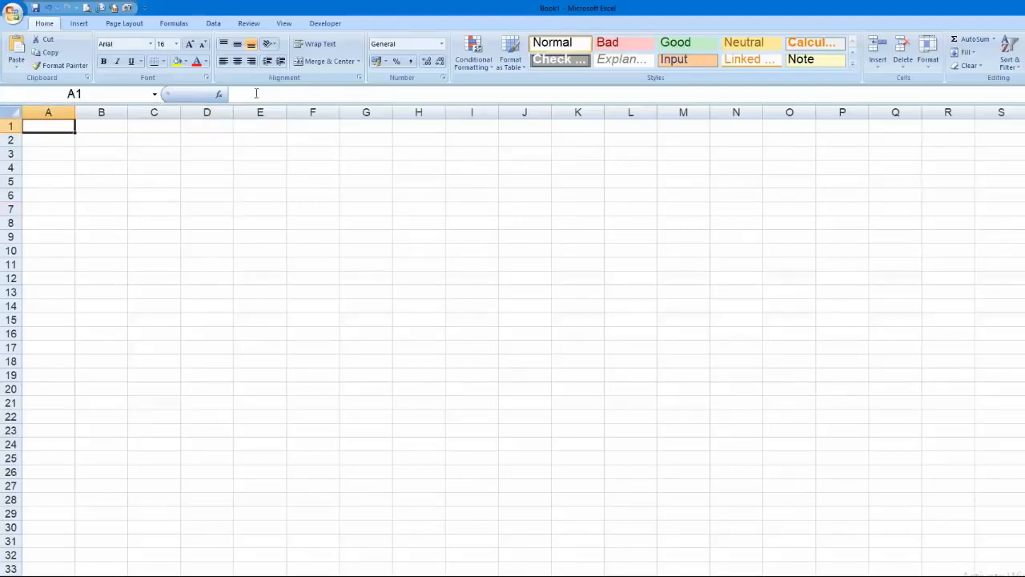
left_click(231, 96)
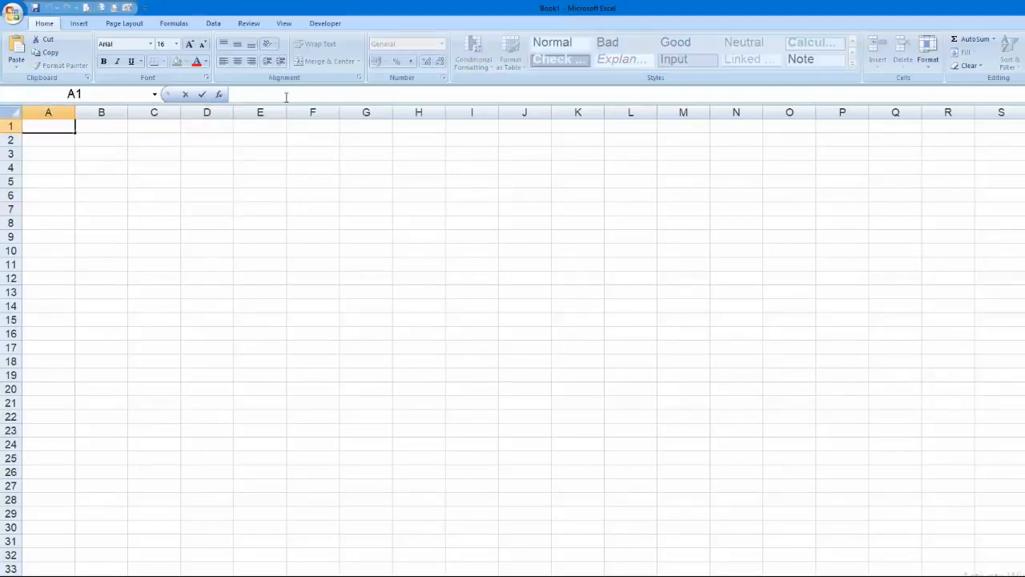
left_click(101, 143)
type("1254")
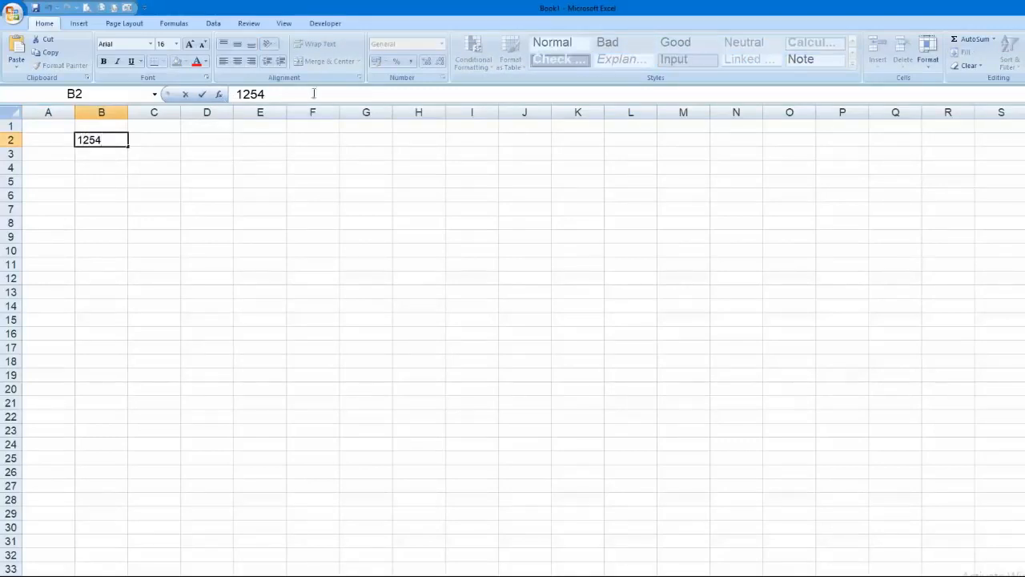
key("Escape")
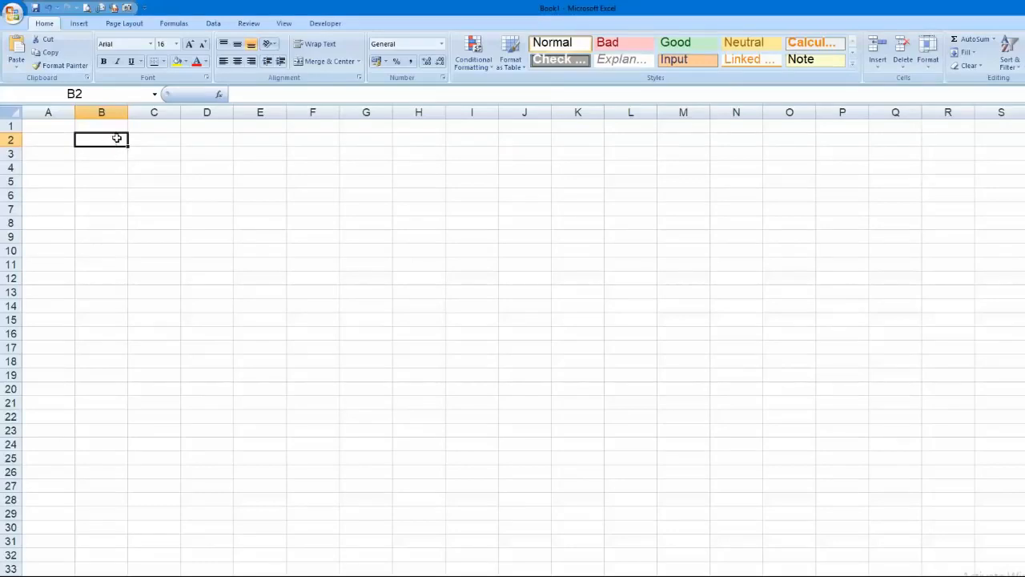
left_click(268, 93)
key("Escape")
Enter the value 25 in both cell C1 and cell C2
left_click(160, 128)
type("25")
key("Return")
type("25")
key("Return")
Add the two numbers in cell C3 with the formula =C1+C2 and reselect the cell to view its formula
type("=")
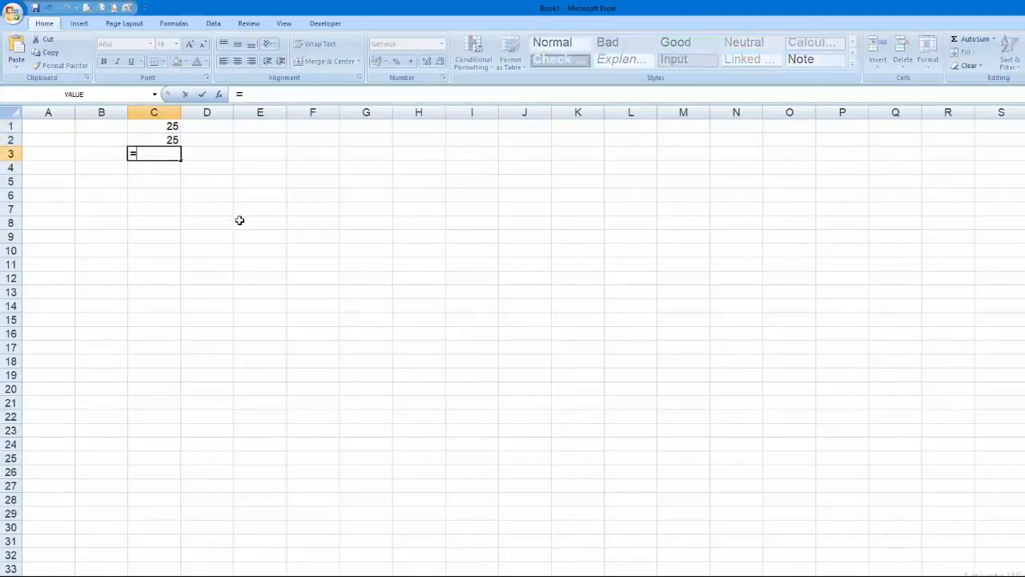
key("Up")
key("Up")
type("+")
key("Up")
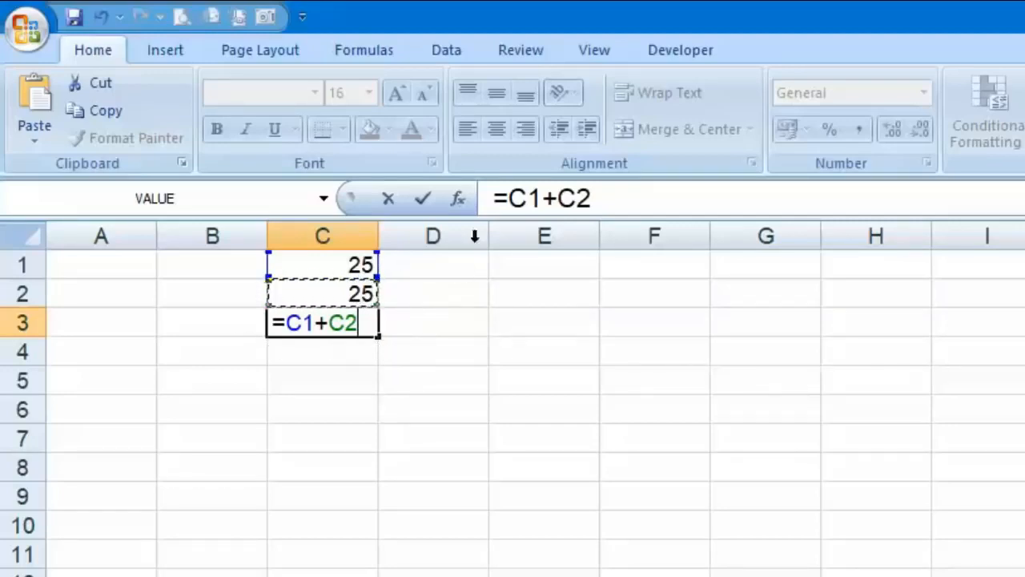
key("Return")
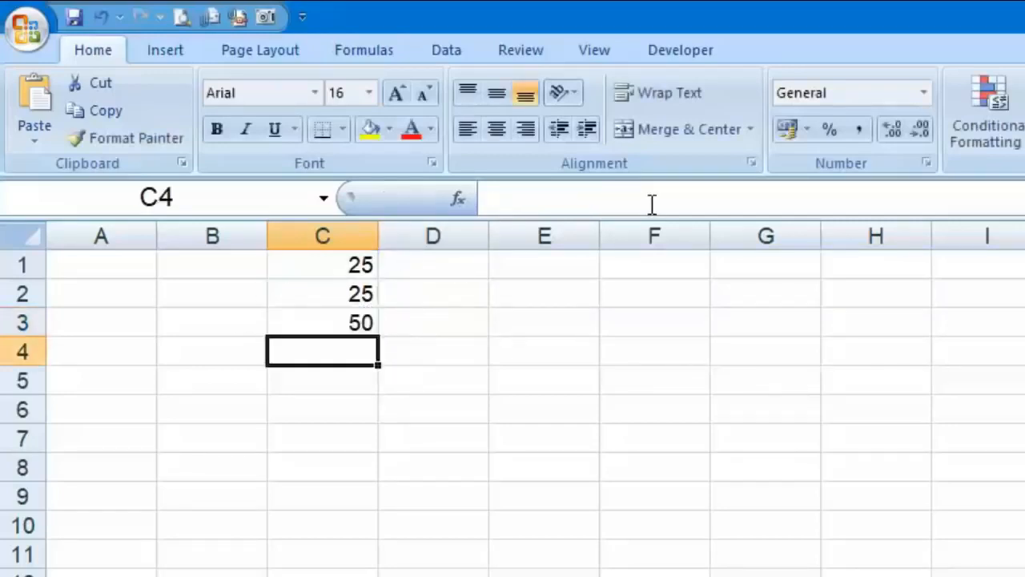
left_click(276, 316)
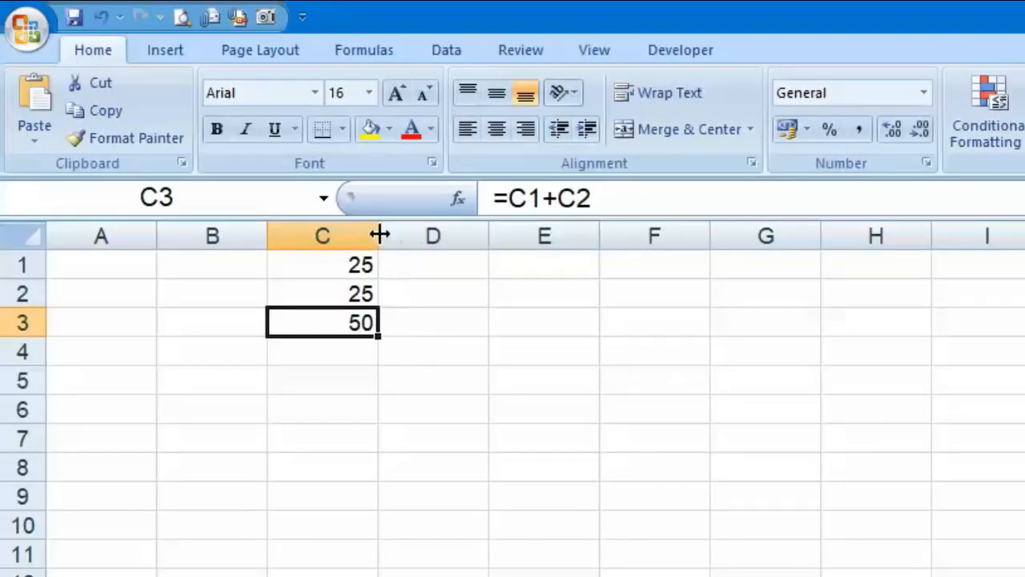
Widen column C, try a taller row 3, and undo the row height change
left_click_drag(374, 234, 476, 237)
left_click(32, 333)
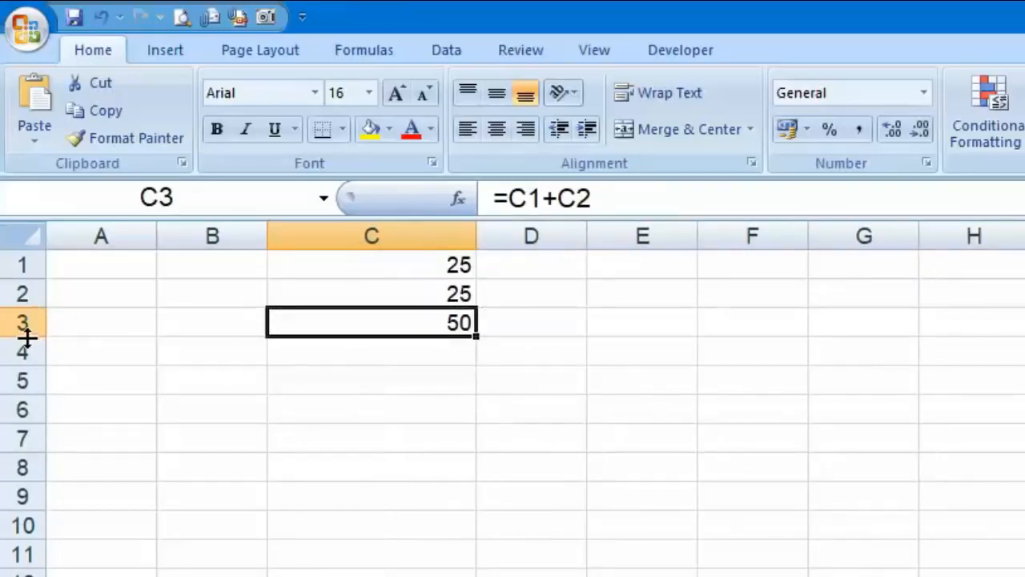
left_click_drag(26, 337, 29, 382)
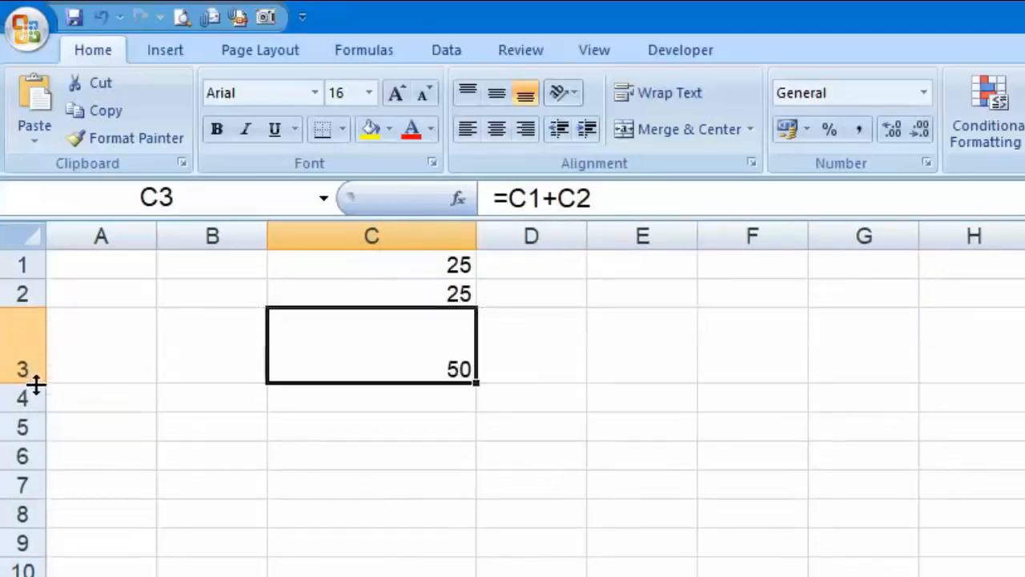
key("ctrl+z")
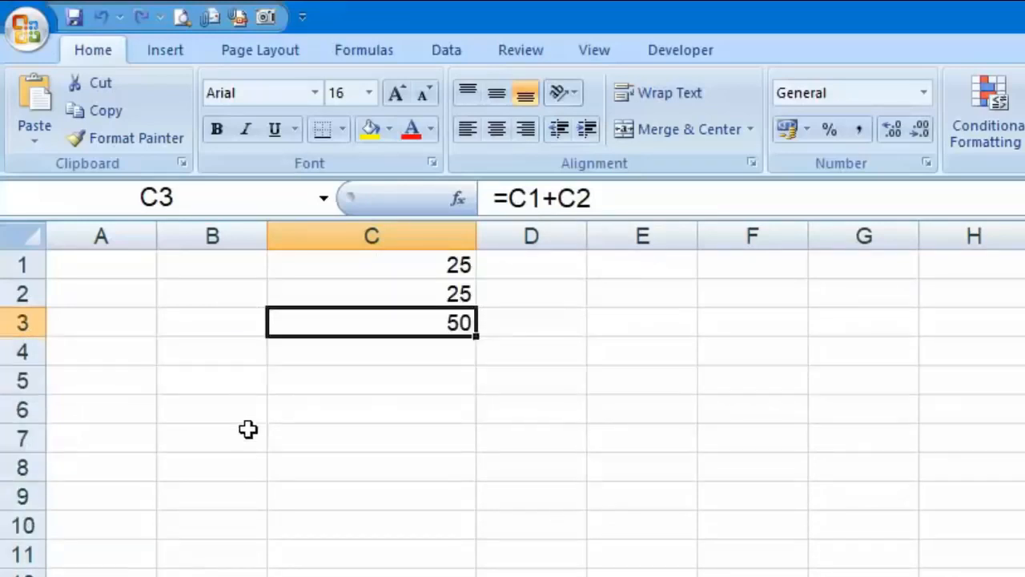
Resize columns A through G together to one uniform width slightly narrower than the default, and deselect them
left_click_drag(117, 215, 819, 222)
left_click_drag(591, 236, 643, 236)
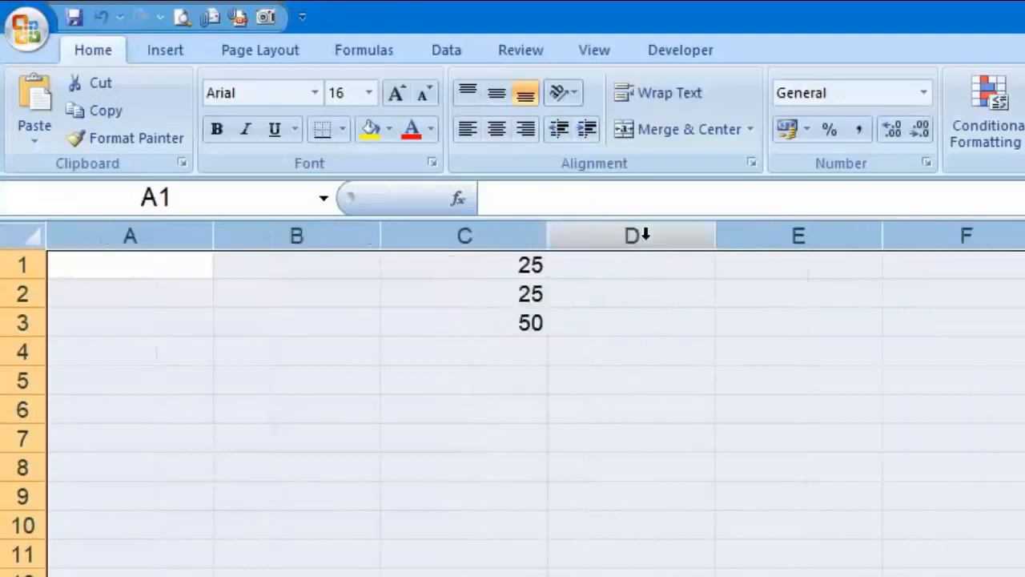
left_click_drag(715, 246, 595, 245)
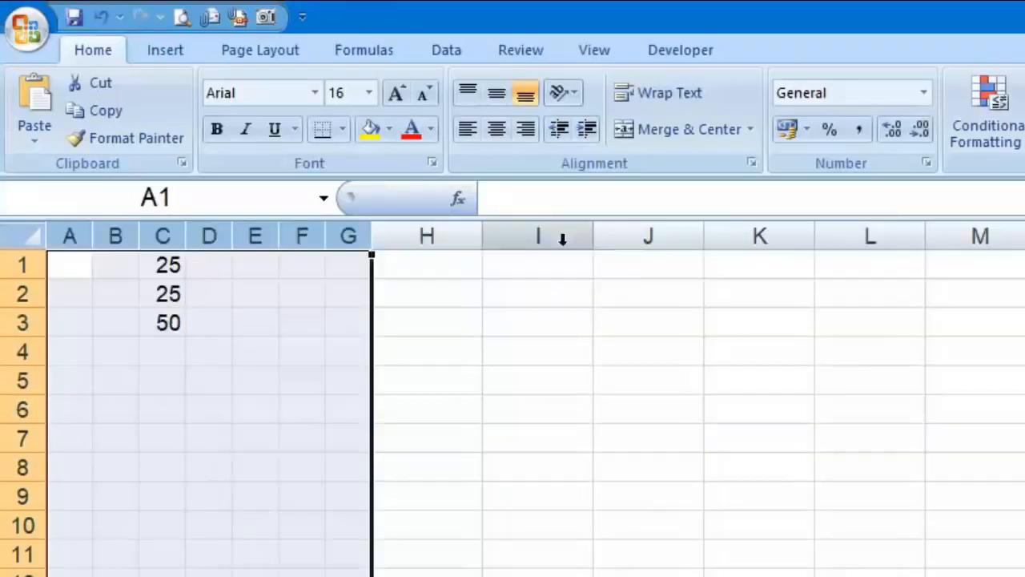
left_click_drag(328, 245, 360, 240)
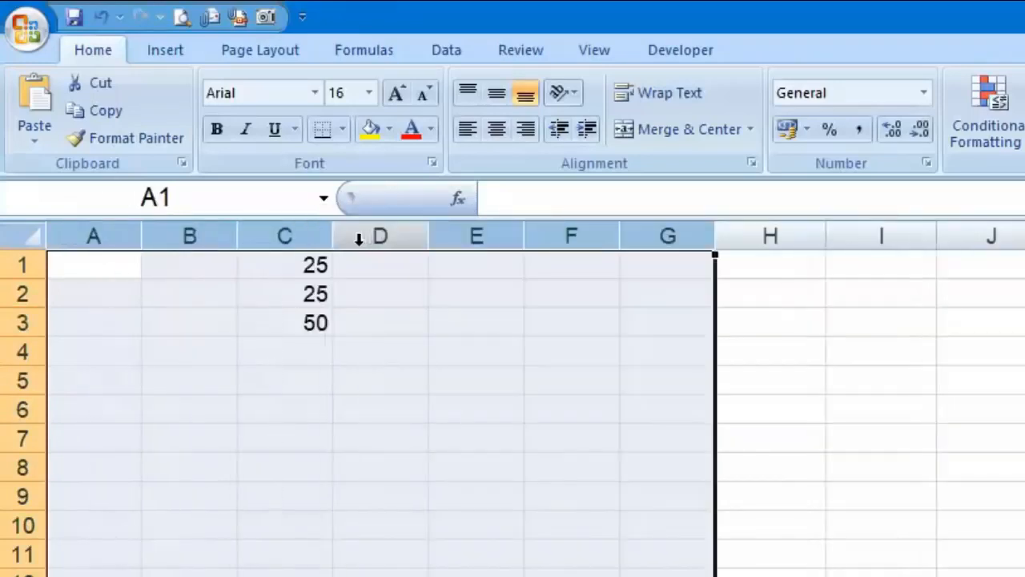
left_click(370, 442)
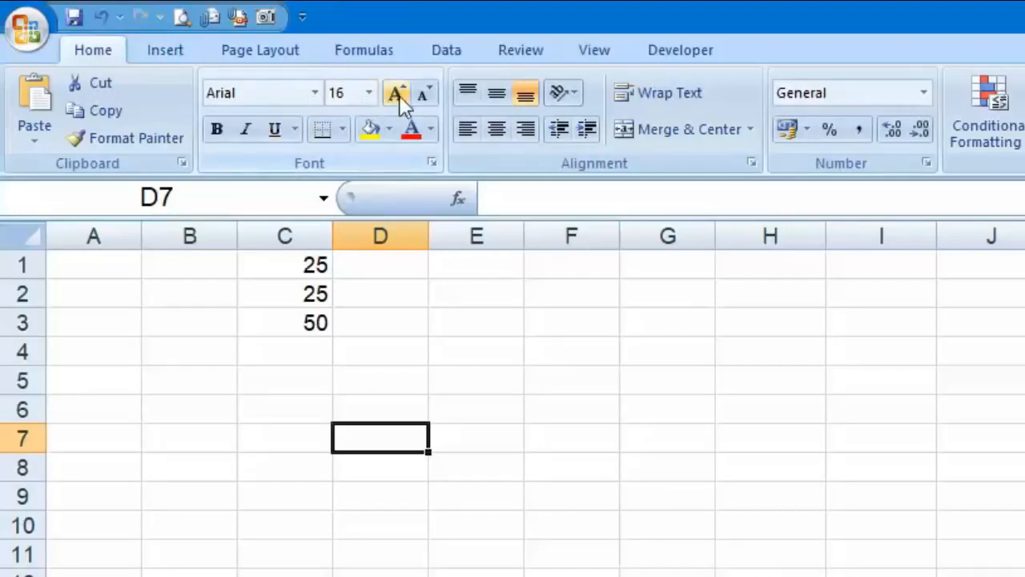
Increase the font size of the number in cell C1 to 24
left_click(299, 286)
left_click(312, 264)
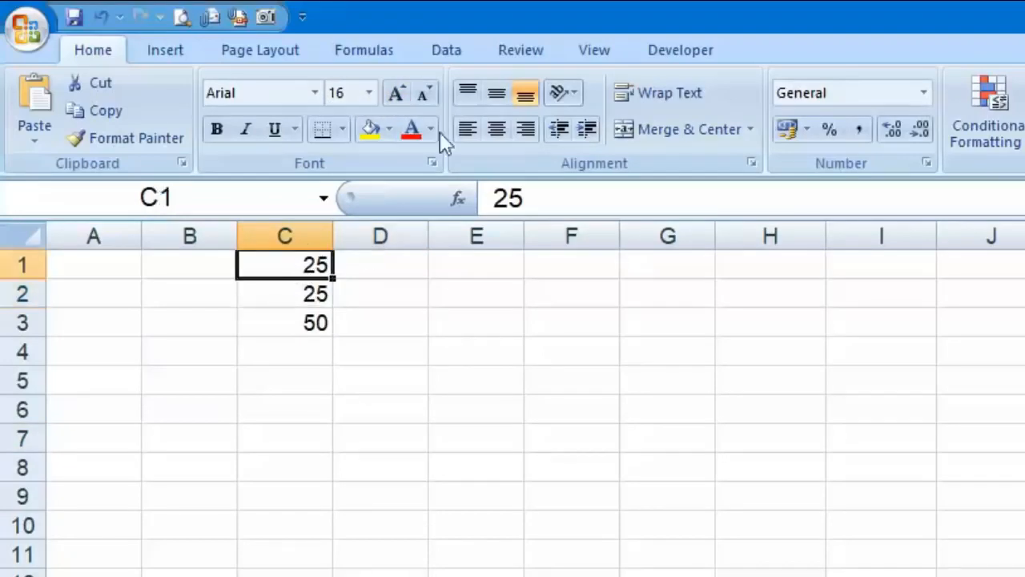
left_click(398, 96)
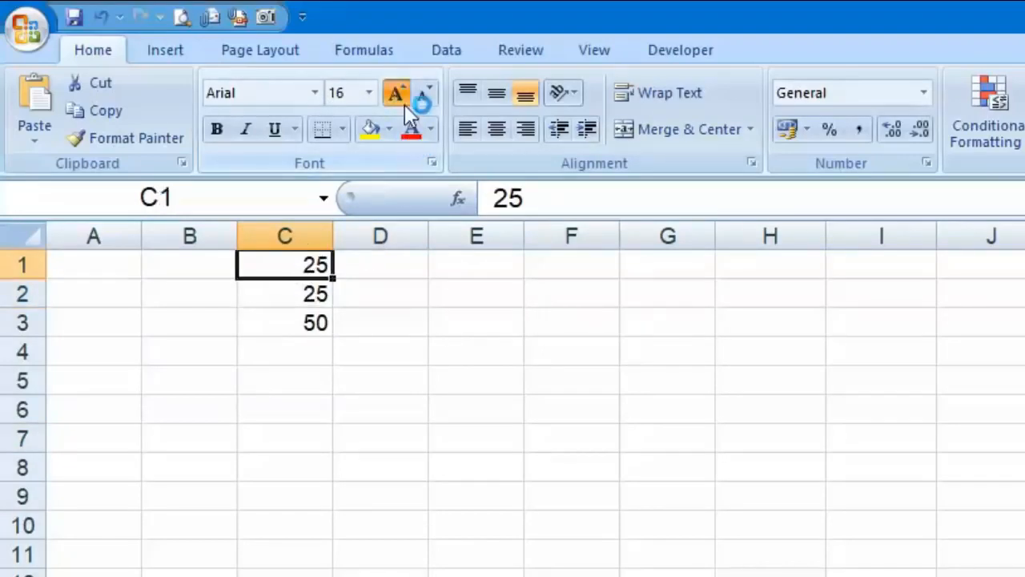
left_click(405, 104)
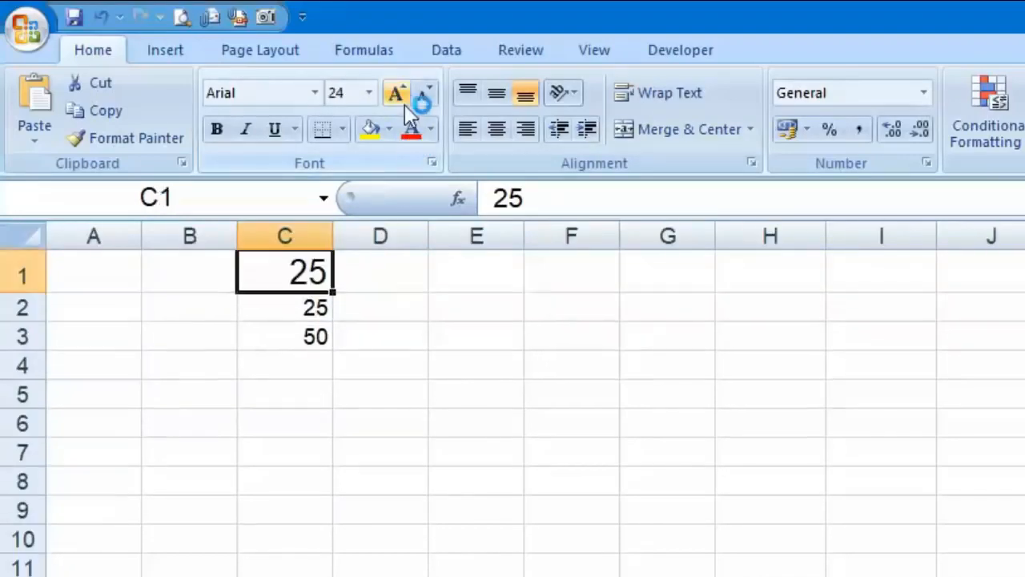
Try the Aparajita and Arial Black fonts on cell C1, and undo both font changes
left_click(314, 100)
left_click(353, 290)
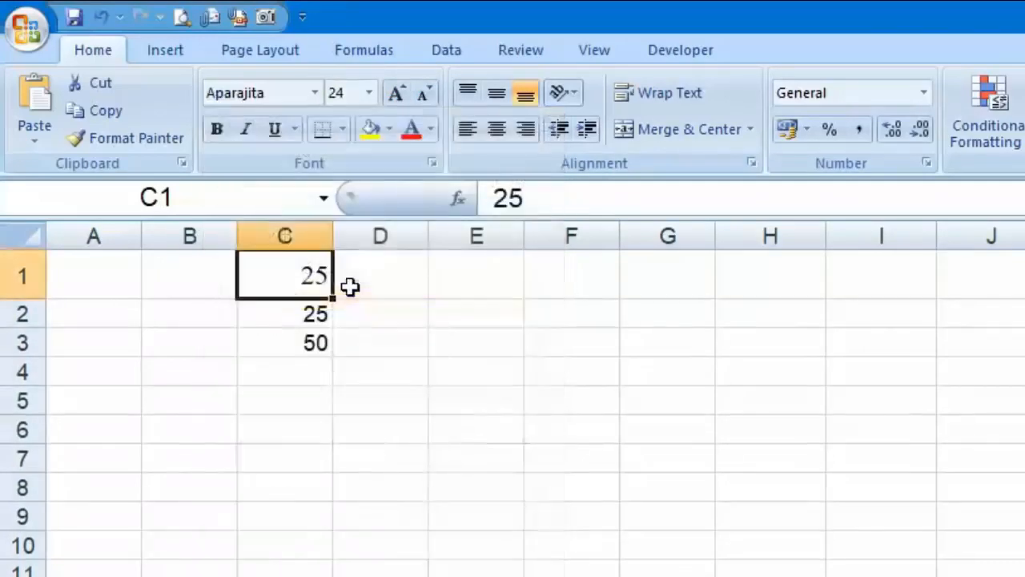
left_click(315, 93)
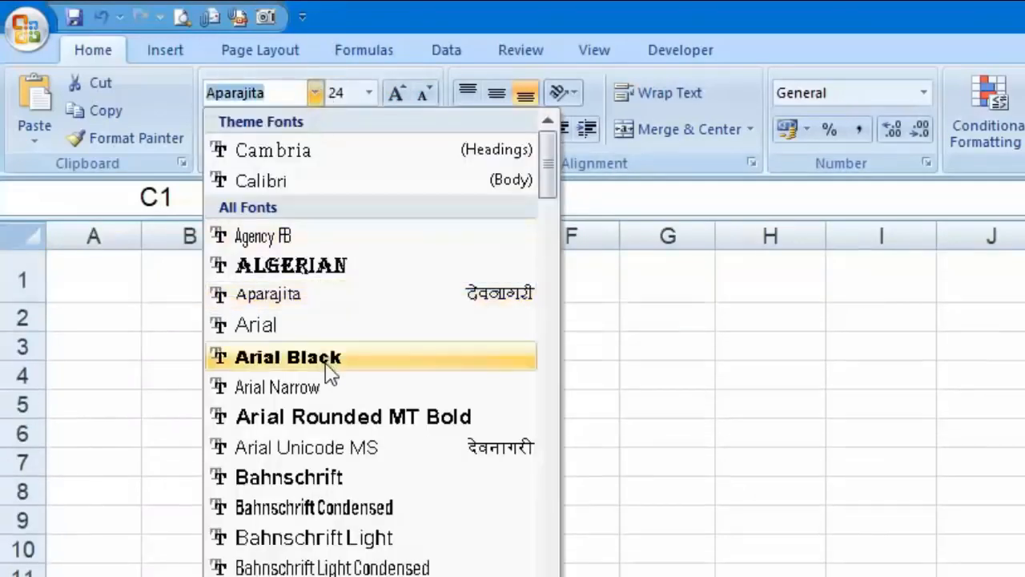
left_click(330, 357)
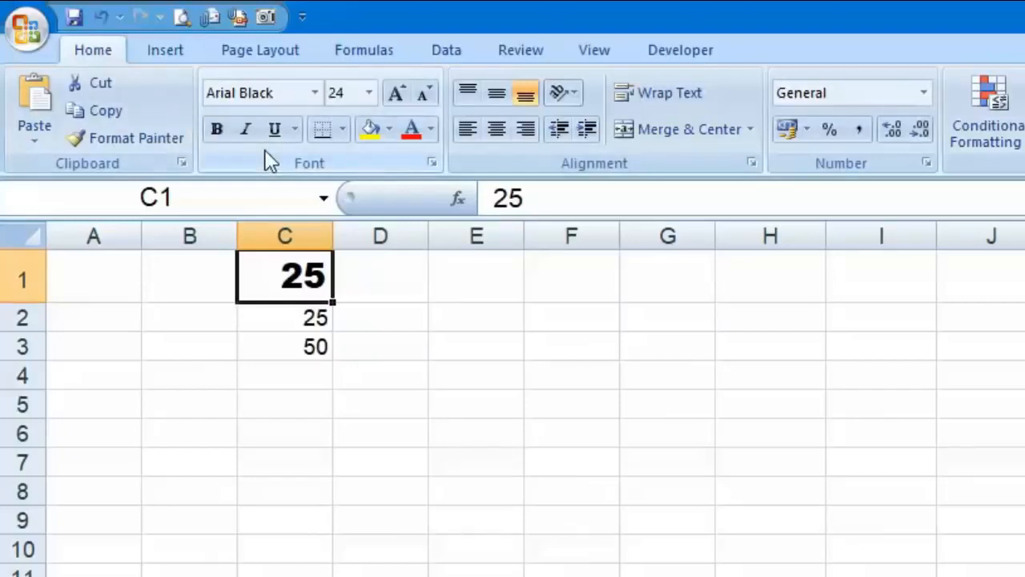
key("ctrl+z")
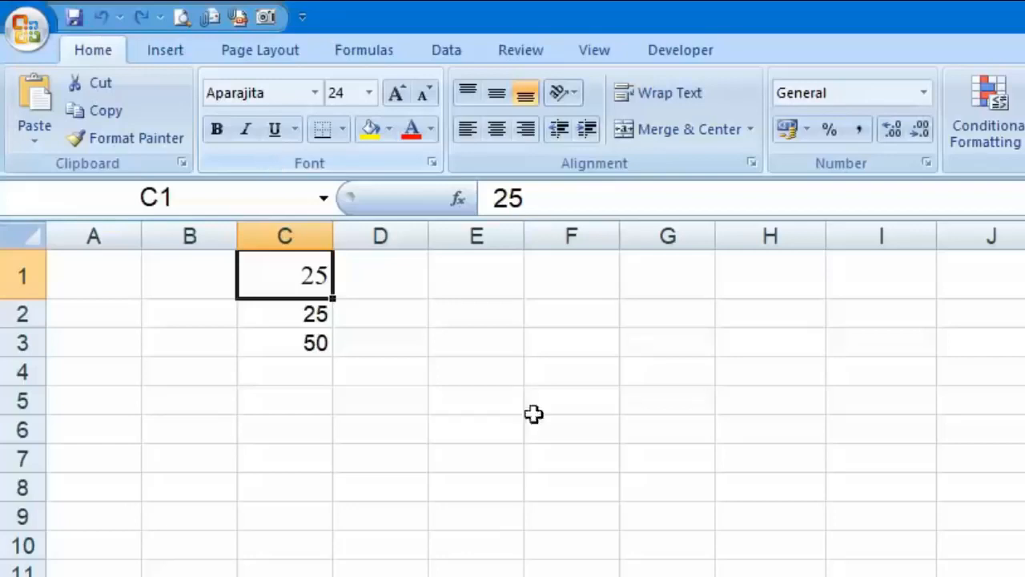
key("ctrl+z")
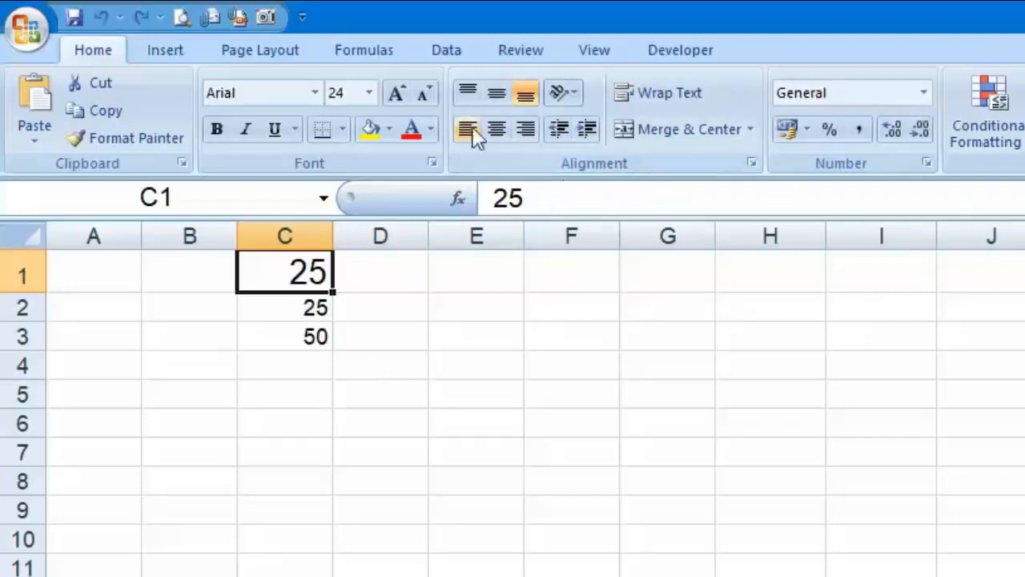
Enlarge row 1 and column C, and centre the number in C1 both vertically and horizontally, trying top alignment along the way
left_click_drag(25, 294, 32, 387)
left_click_drag(334, 235, 547, 236)
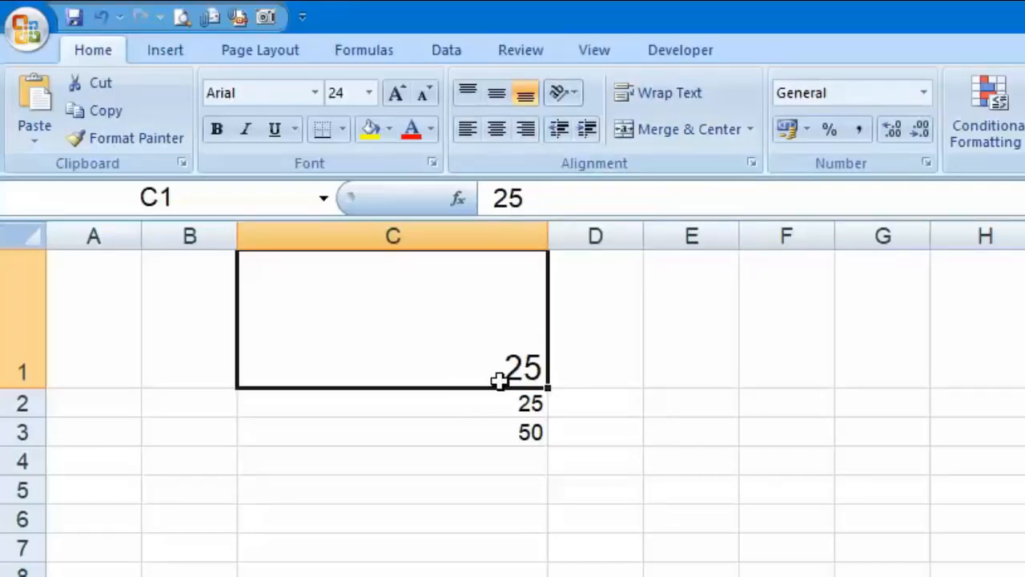
left_click(496, 96)
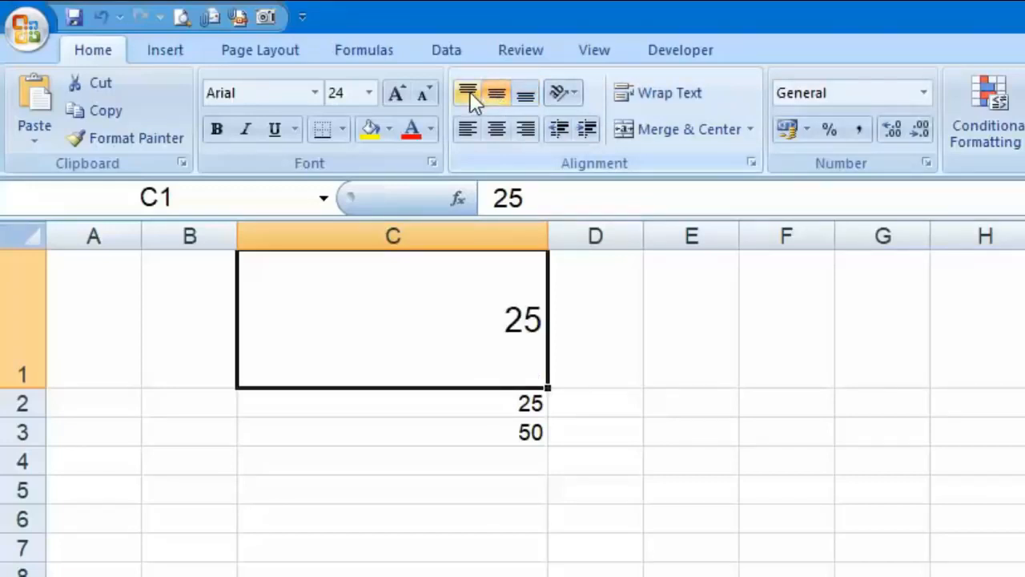
left_click(469, 91)
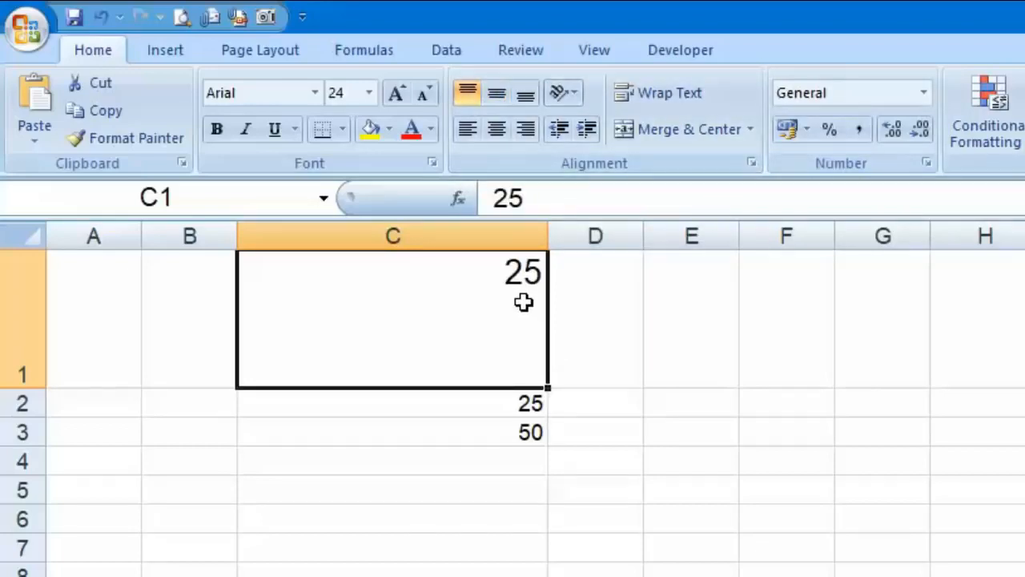
left_click(497, 128)
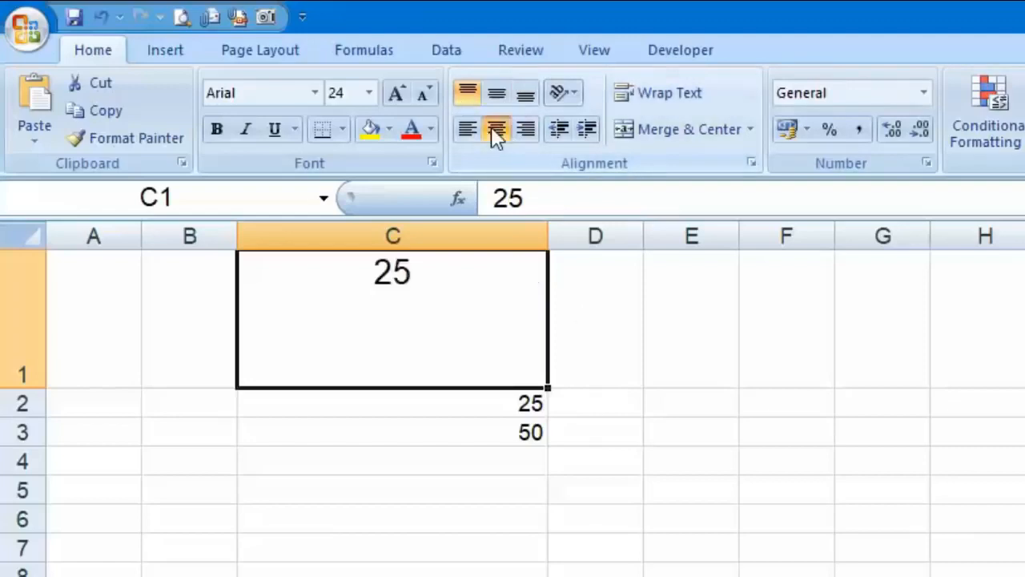
left_click(498, 93)
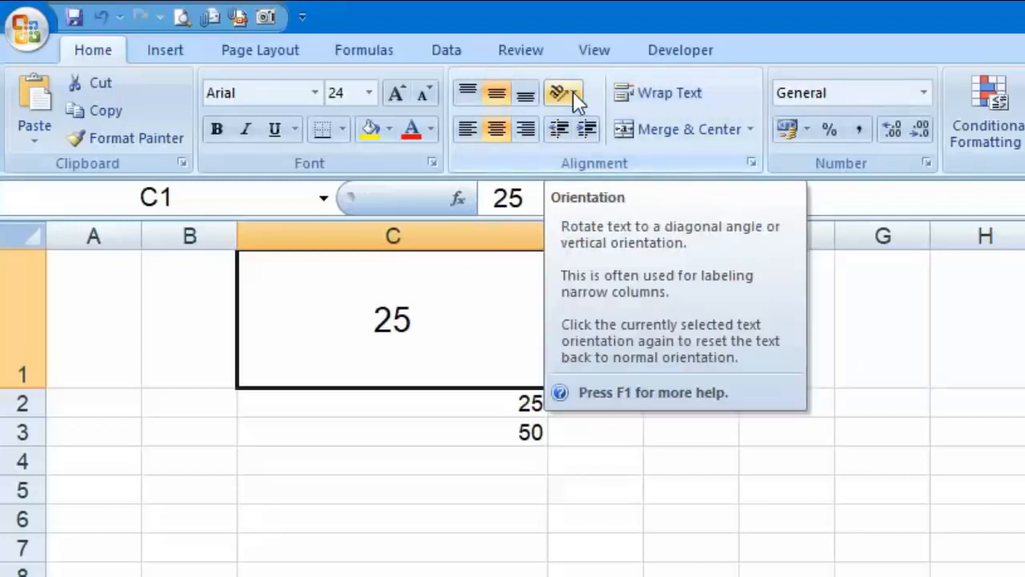
Try the Rotate Text Up and Rotate Text Down orientations on cell C1
left_click(573, 91)
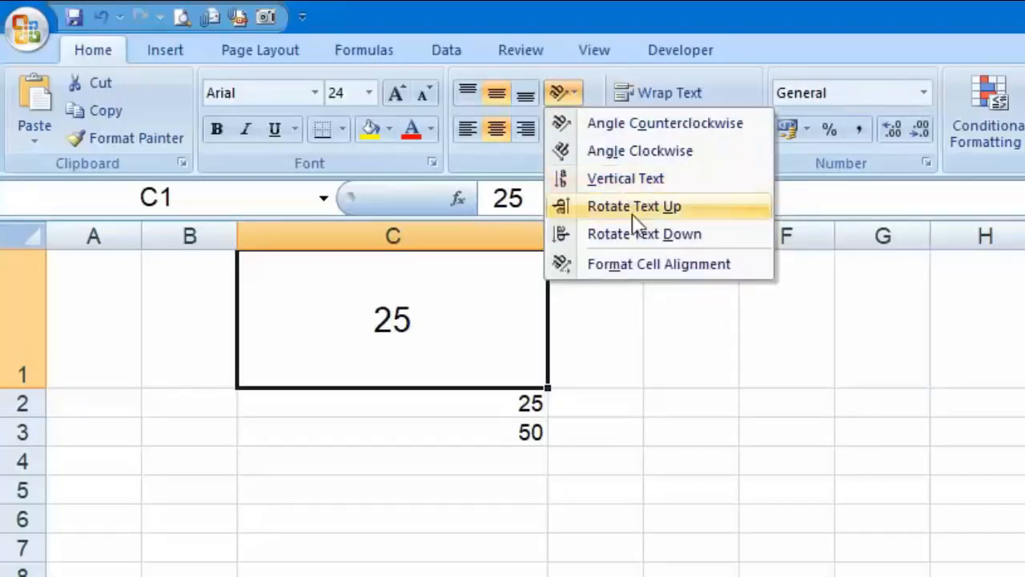
left_click(657, 206)
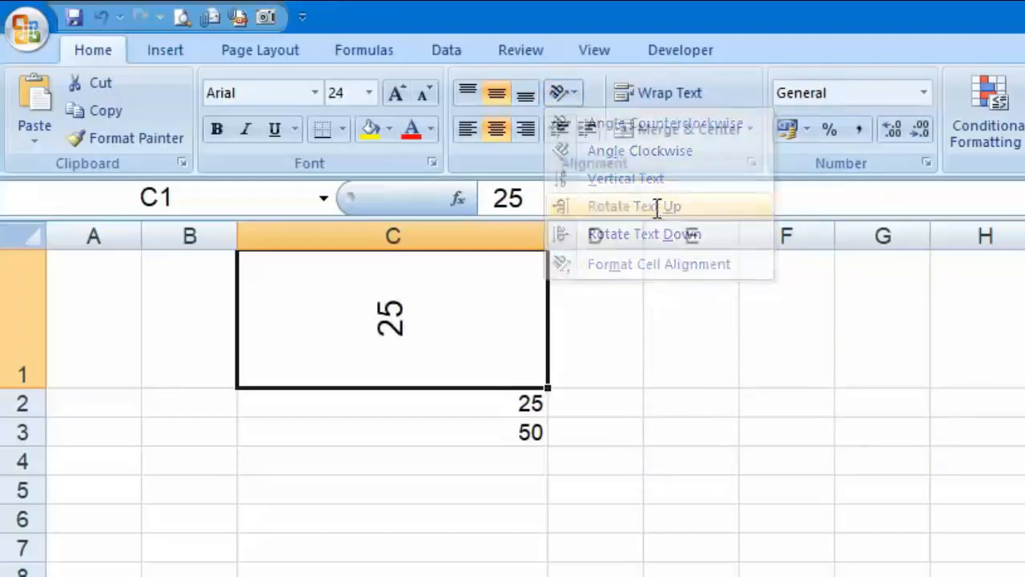
left_click(570, 92)
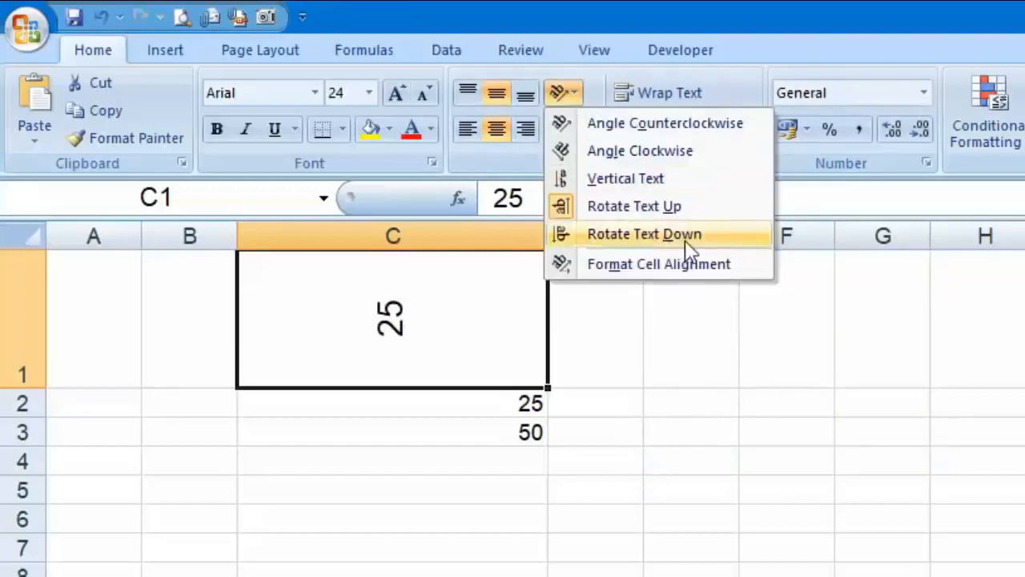
left_click(649, 233)
Set the text orientation of cell C1 to 50 degrees through the Format Cells alignment settings
left_click(560, 93)
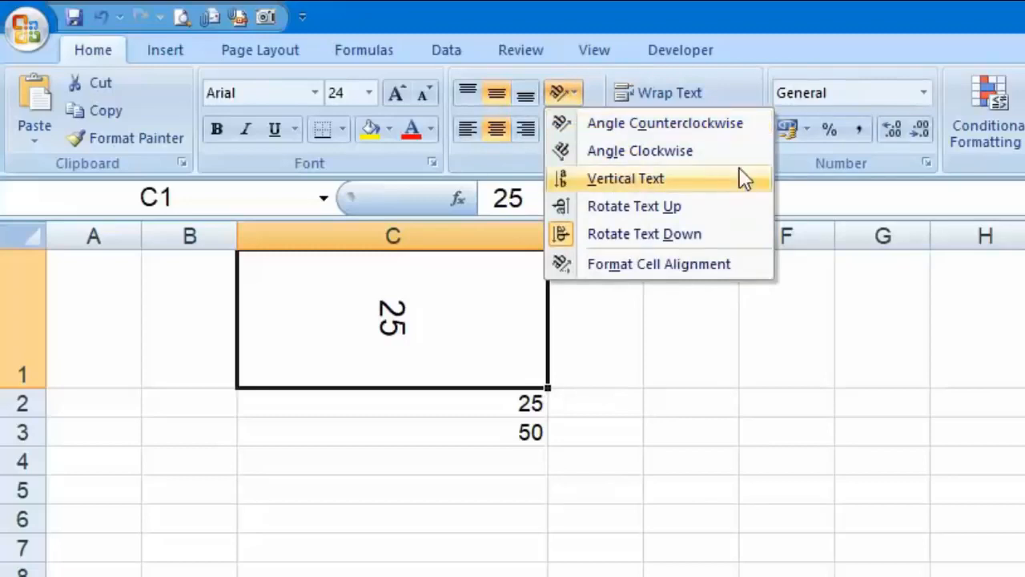
left_click(740, 272)
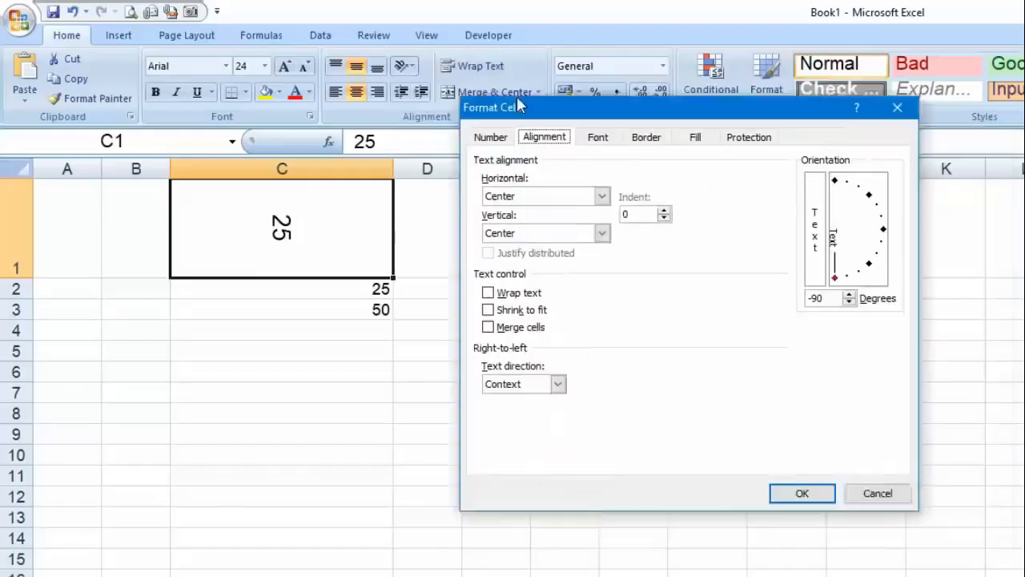
left_click_drag(725, 149, 695, 115)
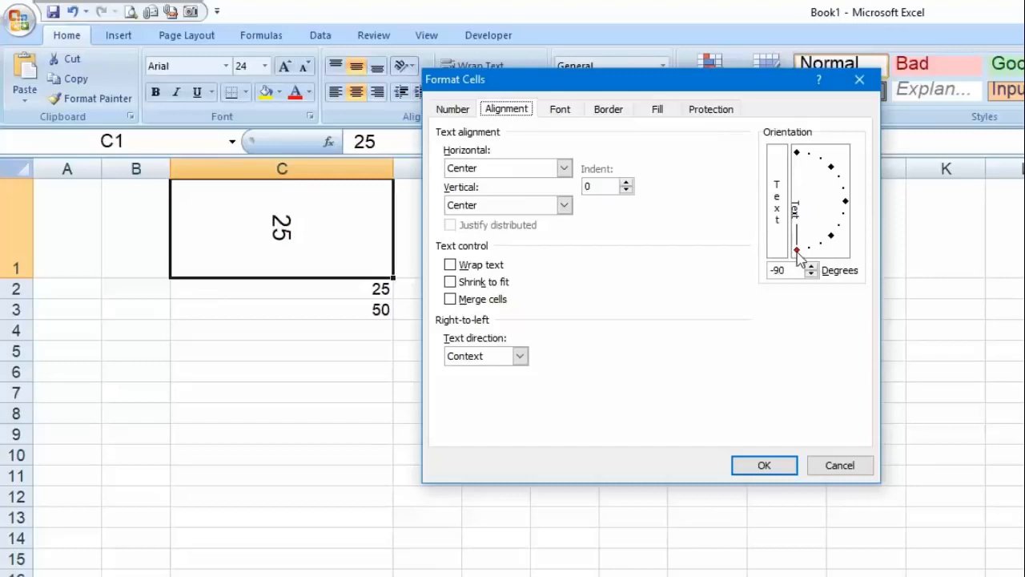
left_click_drag(798, 255, 841, 159)
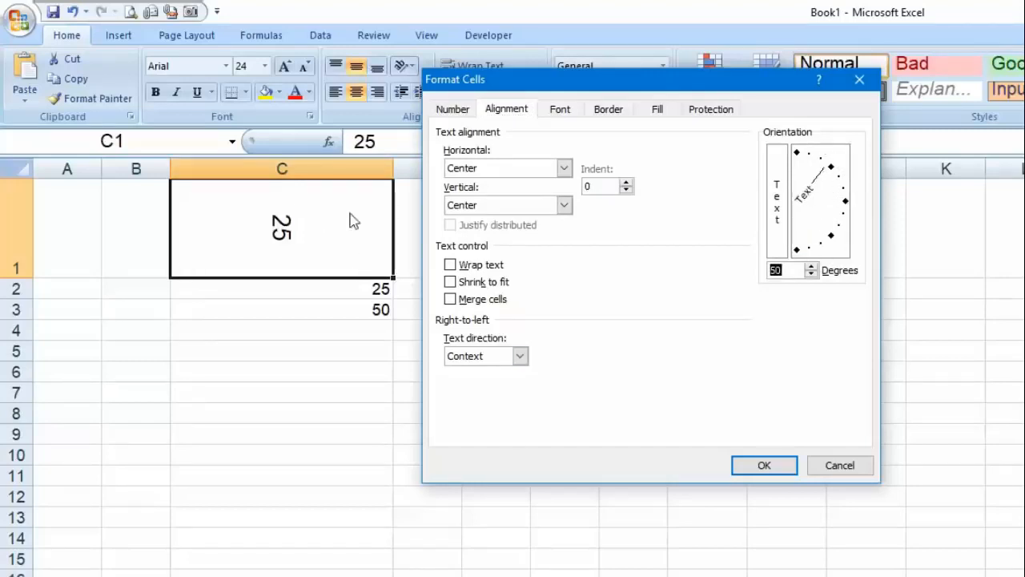
left_click(761, 465)
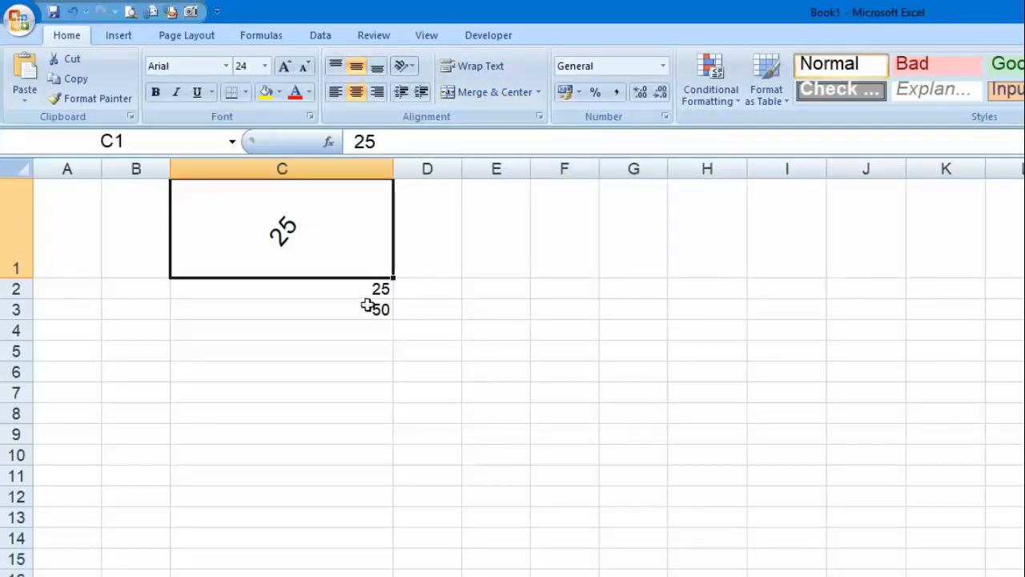
Fill the contents of C2:C3 across into column D and deselect the range
left_click_drag(365, 297, 463, 322)
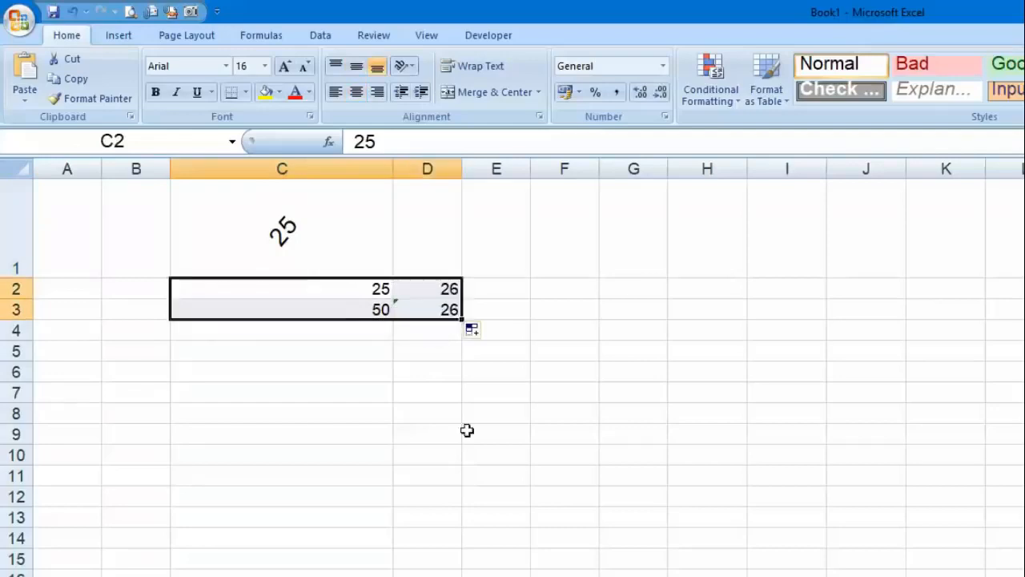
left_click(469, 436)
Return the text in cell C1 to horizontal orientation through the Format Cells alignment settings
left_click(360, 226)
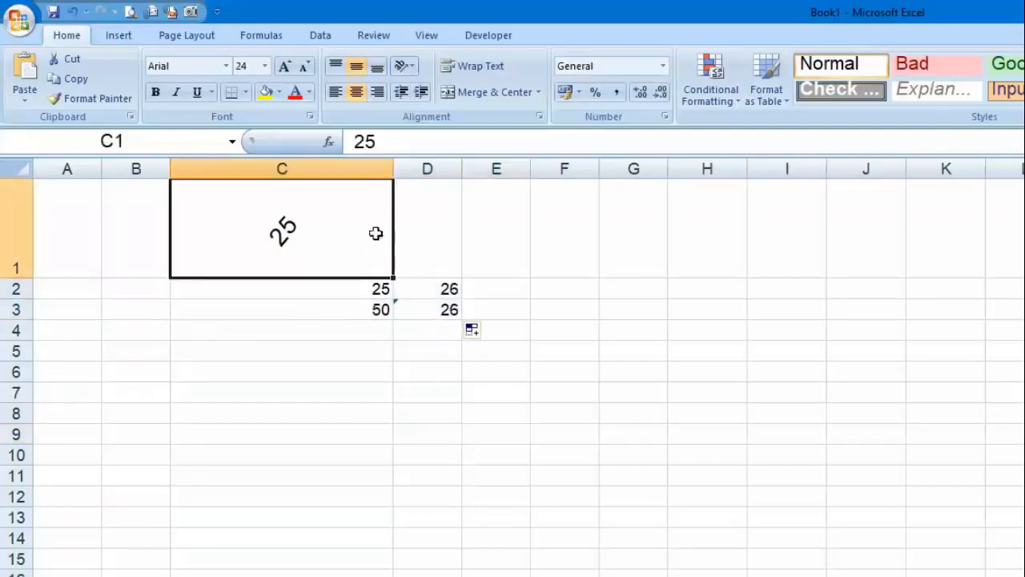
left_click(402, 68)
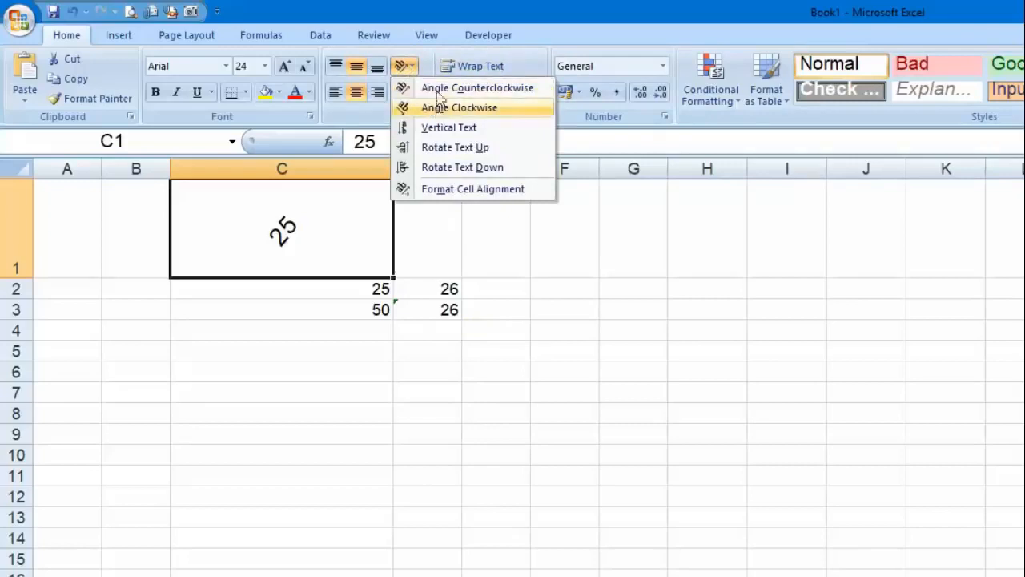
left_click(457, 189)
left_click_drag(835, 173, 844, 201)
left_click(776, 467)
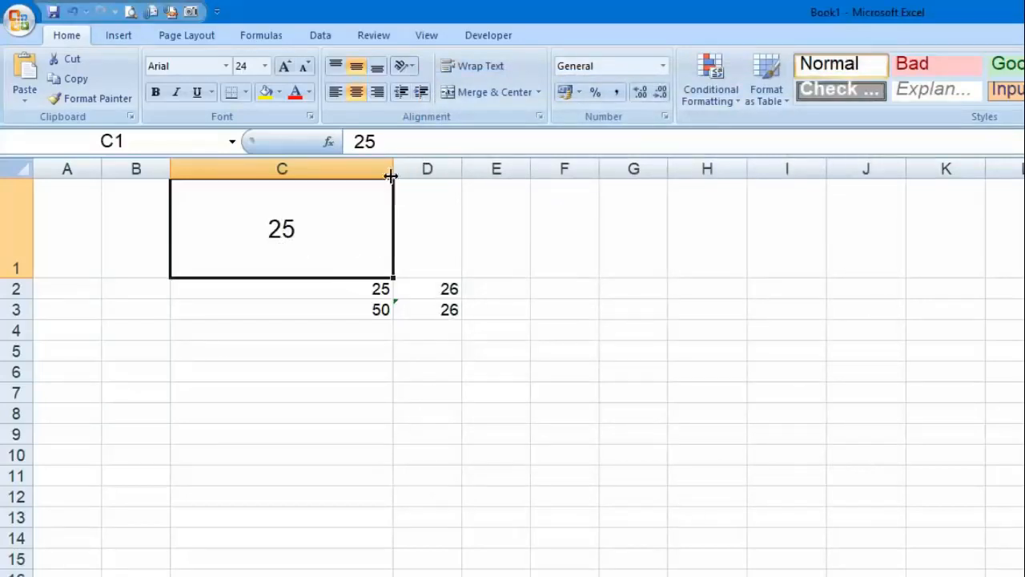
Merge and center cells C1:D1, and merge and center the empty cells B2:B3
left_click(421, 167)
left_click_drag(320, 224, 434, 225)
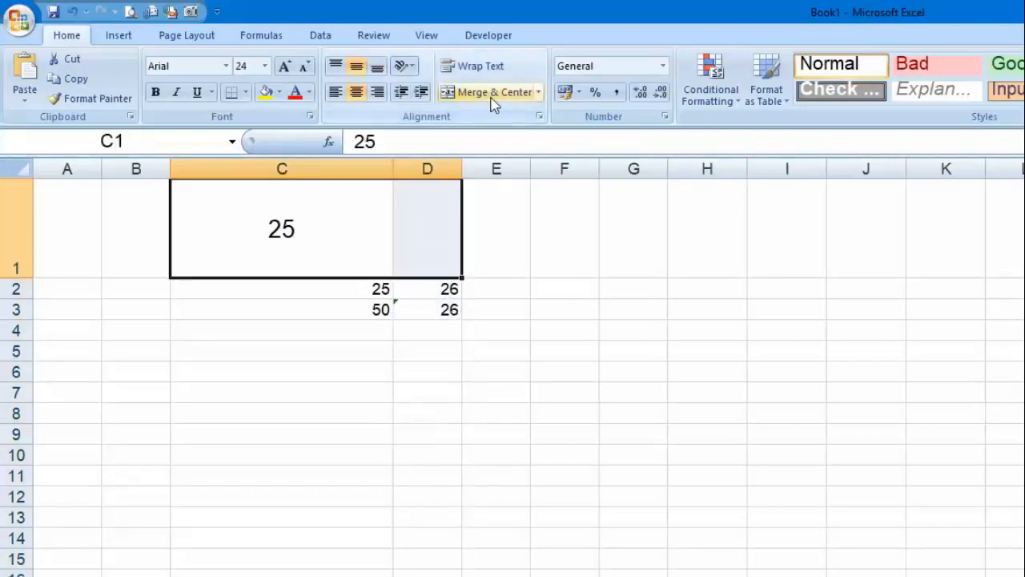
left_click(494, 93)
left_click(545, 410)
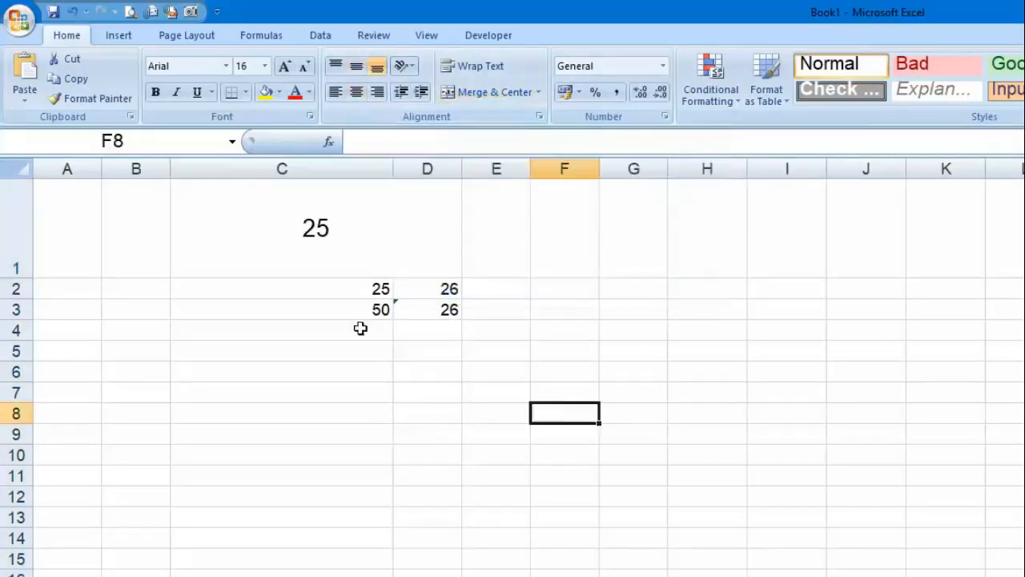
left_click(350, 285)
left_click(437, 245)
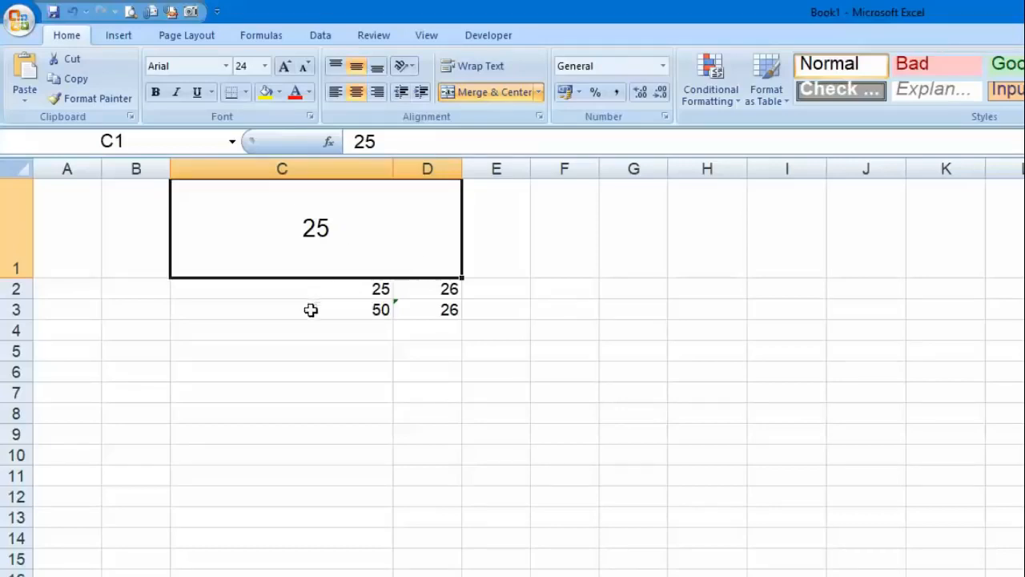
left_click_drag(131, 296, 133, 309)
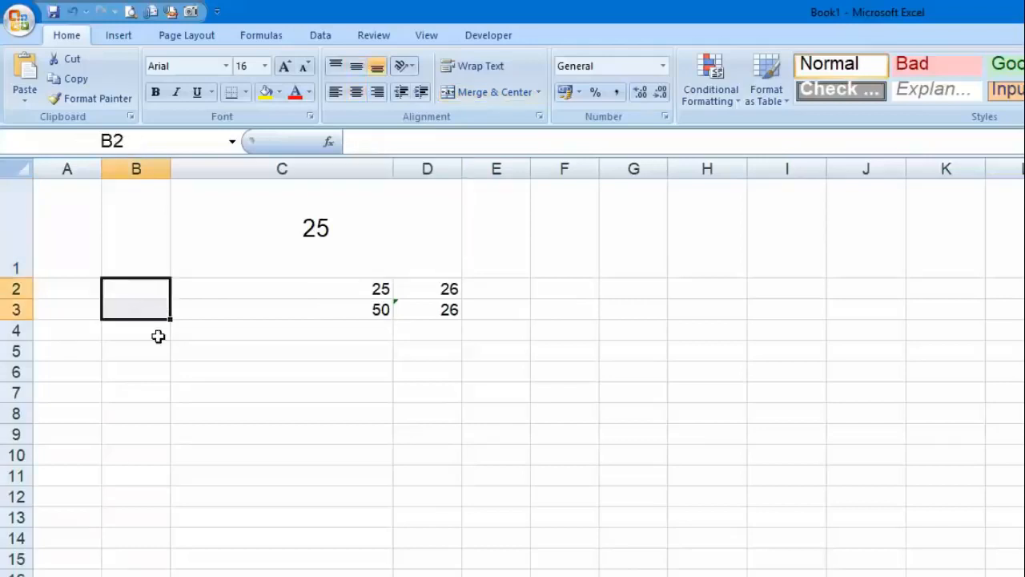
left_click(489, 93)
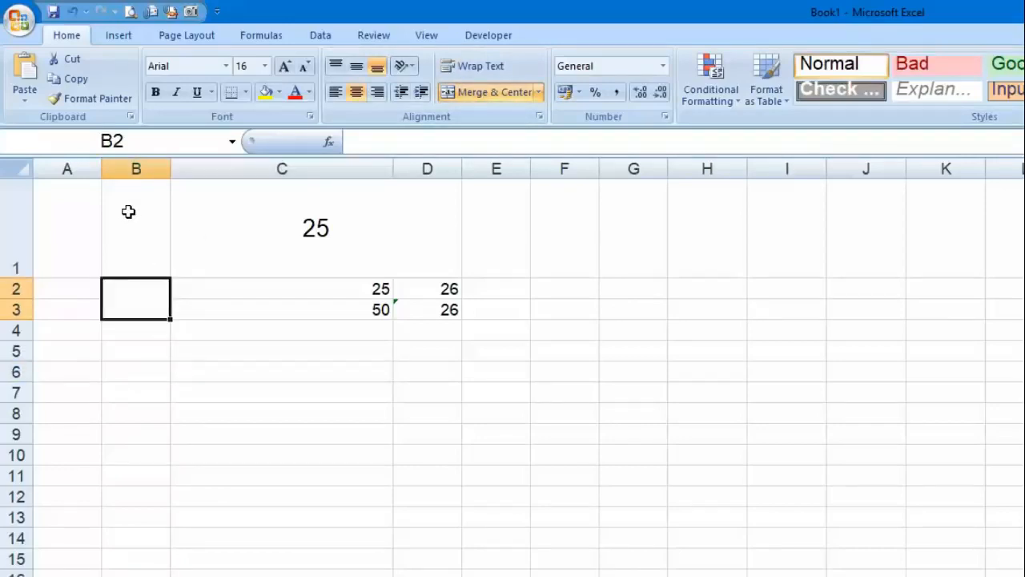
Apply a bottom border to the range B1:D11 and deselect it
left_click_drag(128, 211, 445, 476)
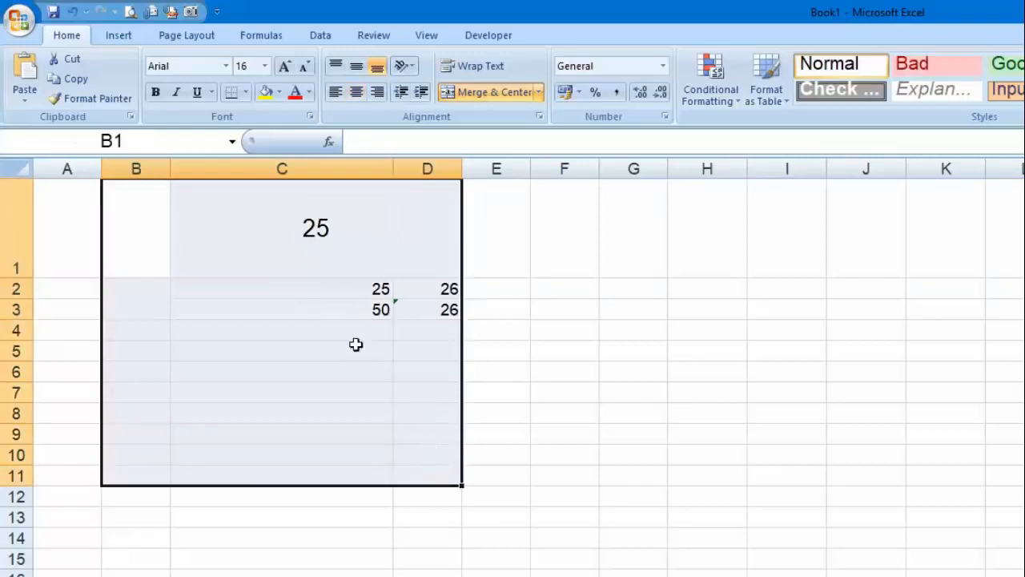
left_click(246, 92)
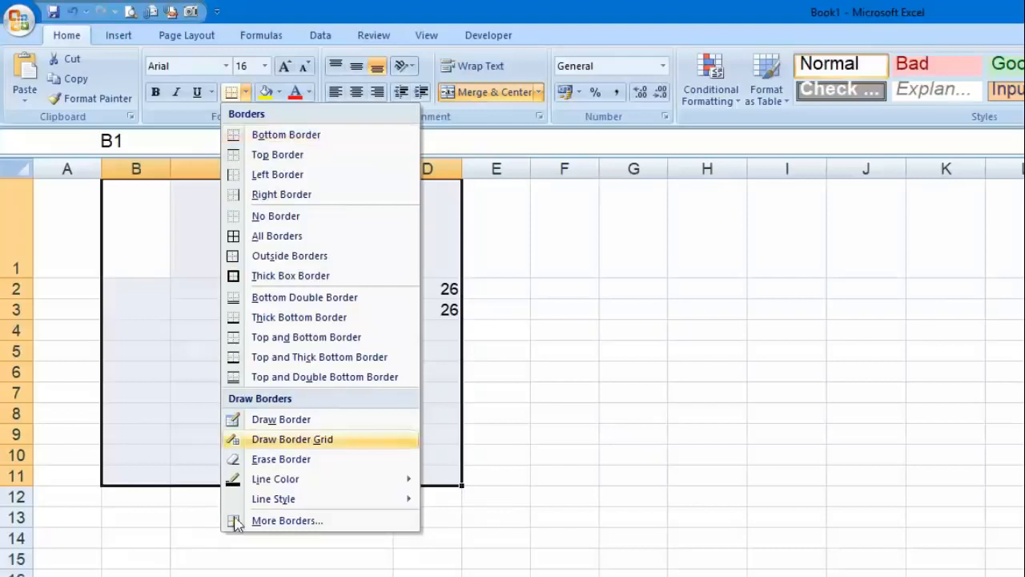
left_click(311, 134)
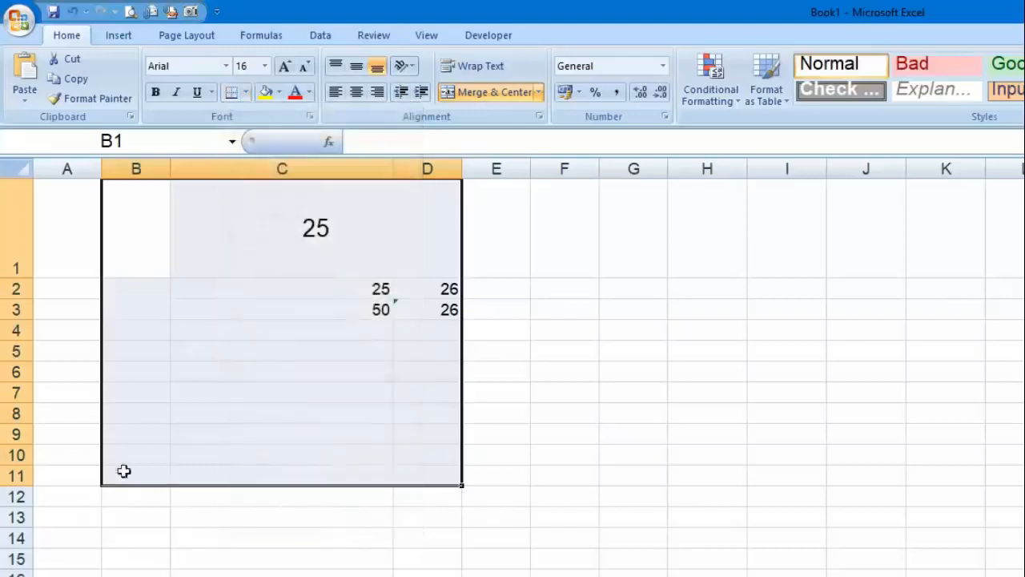
left_click(181, 532)
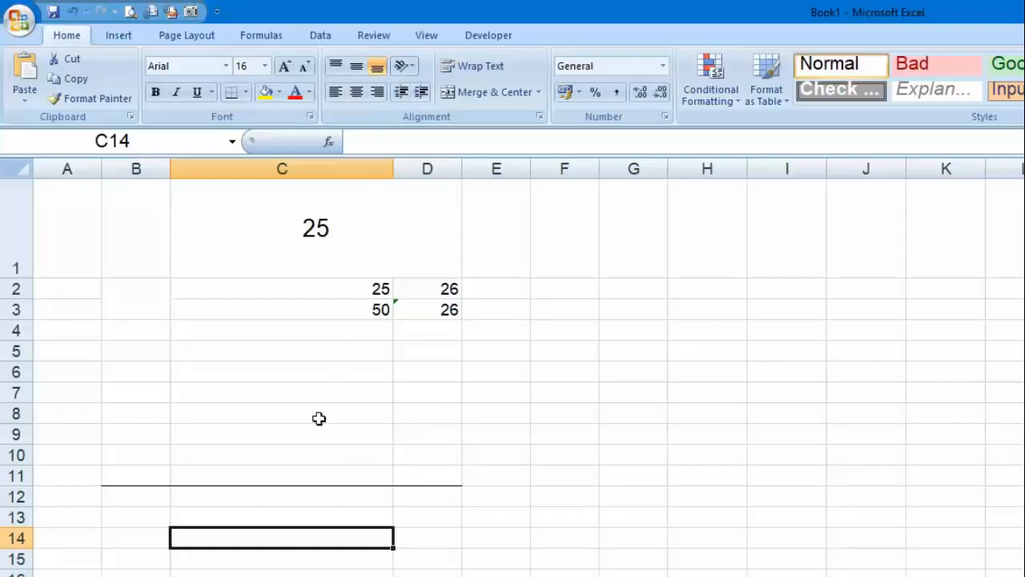
Apply all borders to the range B1:D11, deselect it, and look over the other border options
left_click_drag(119, 199, 435, 482)
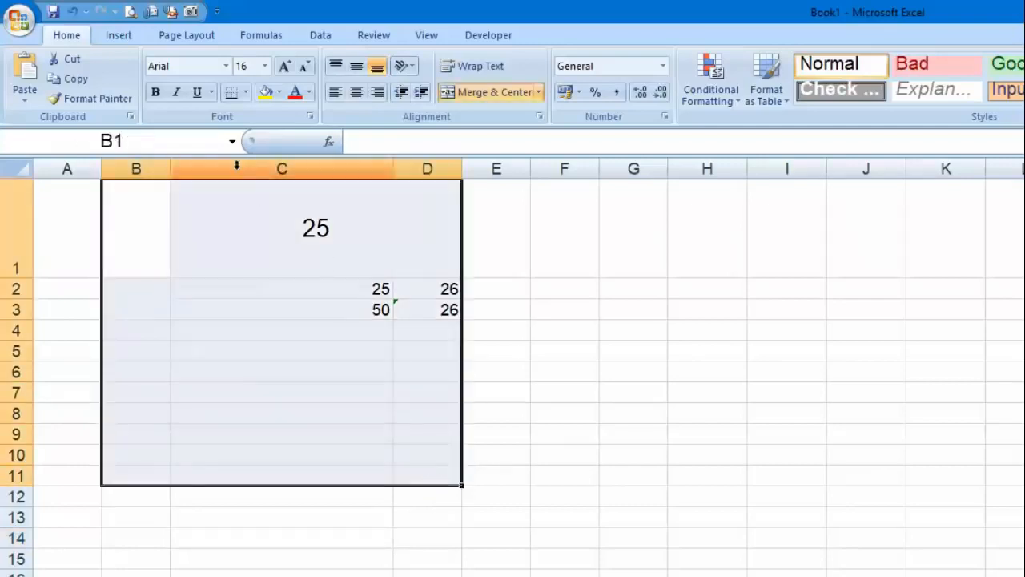
left_click(245, 91)
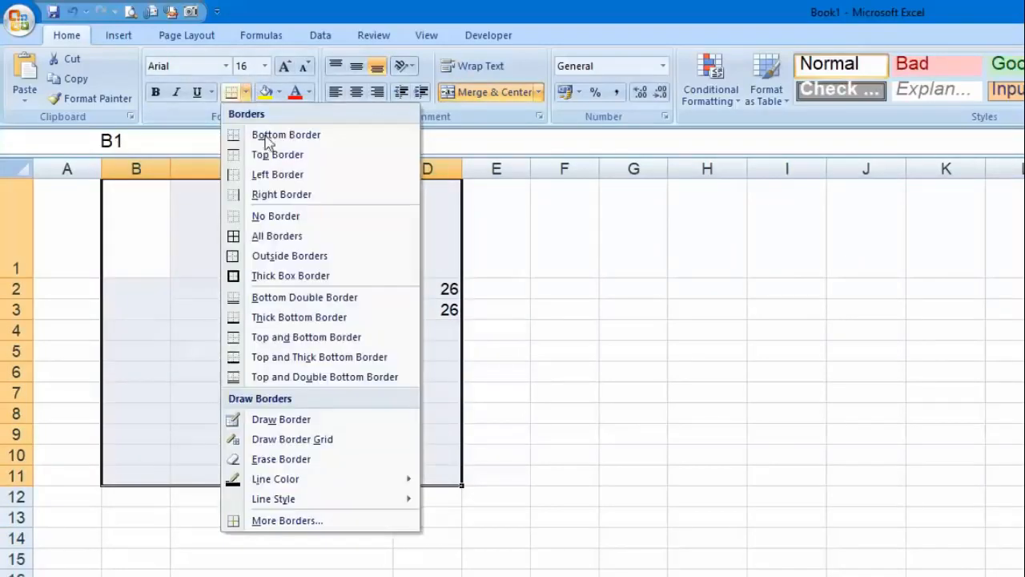
left_click(377, 236)
left_click(579, 368)
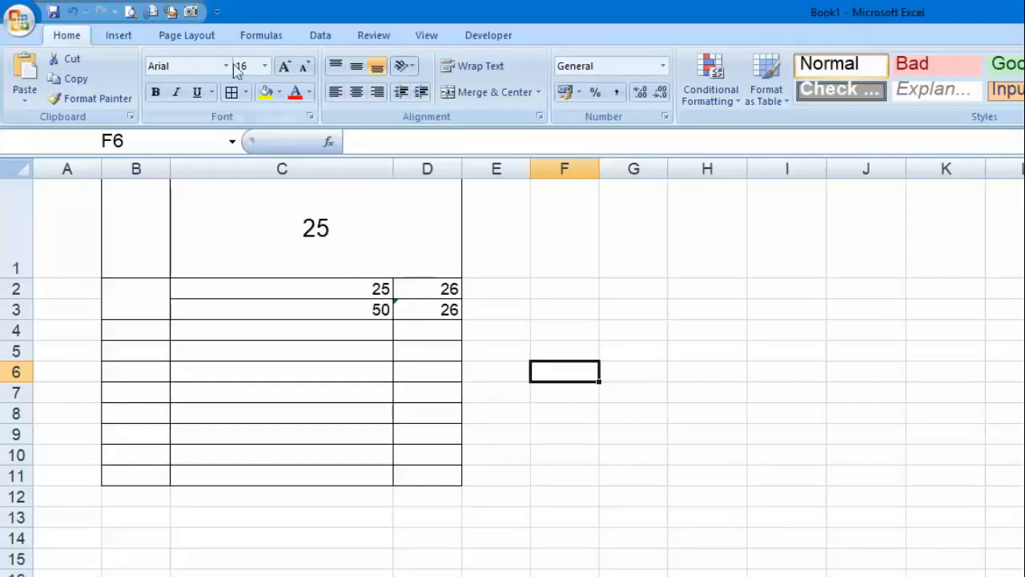
left_click(246, 91)
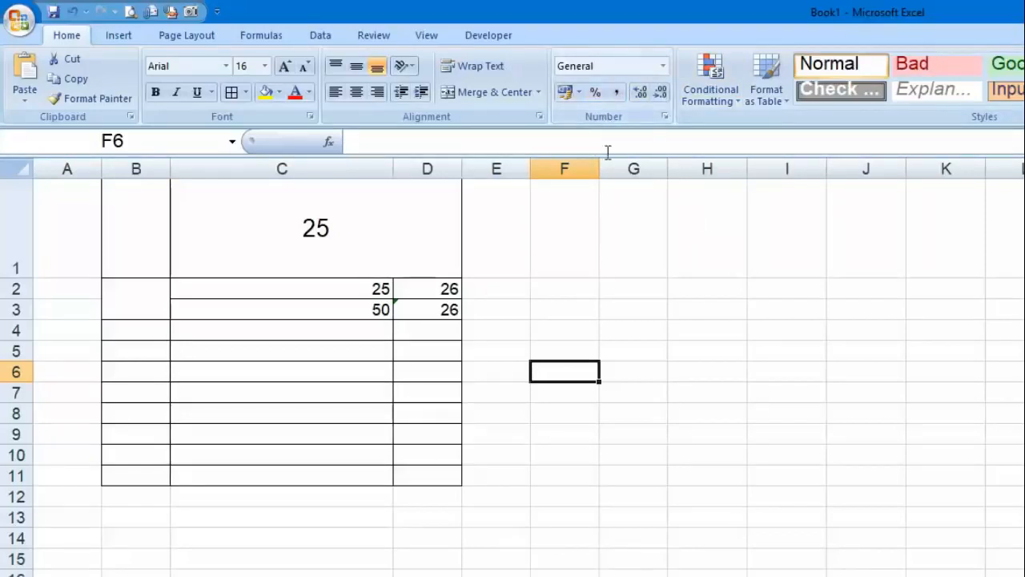
Apply the Number format to cell D2 and widen column D to more than four times its width
left_click(438, 293)
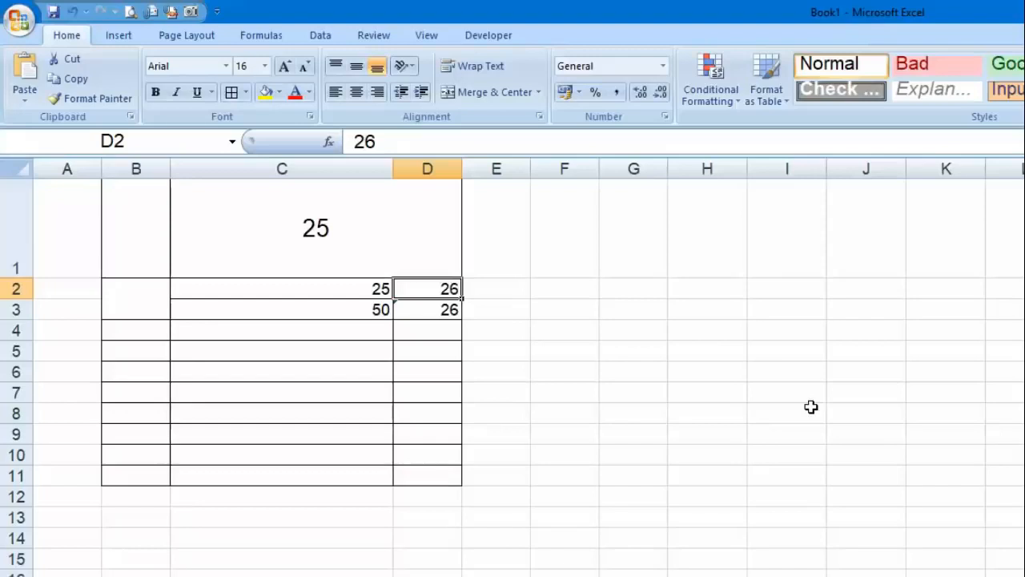
left_click(663, 67)
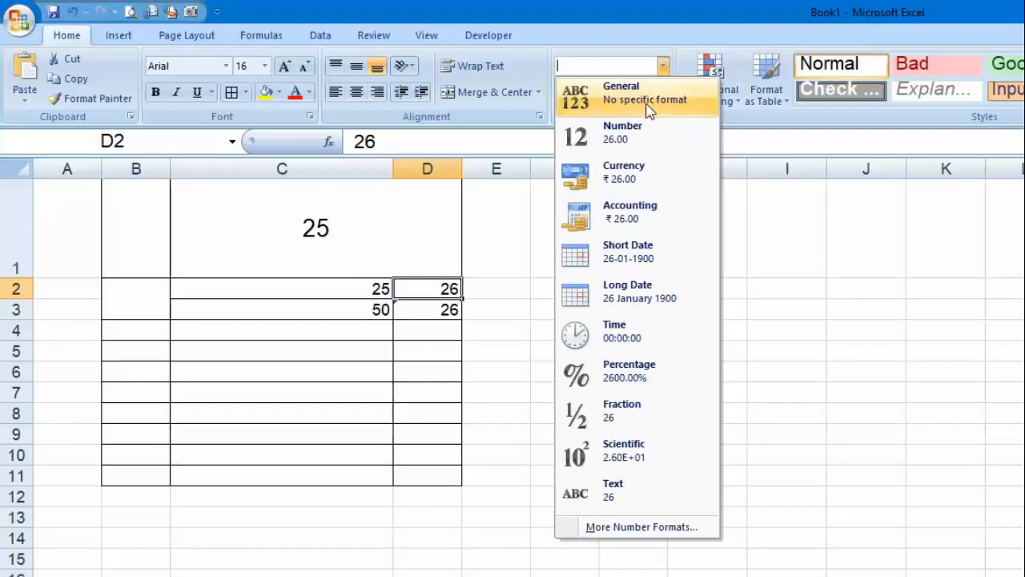
left_click(697, 152)
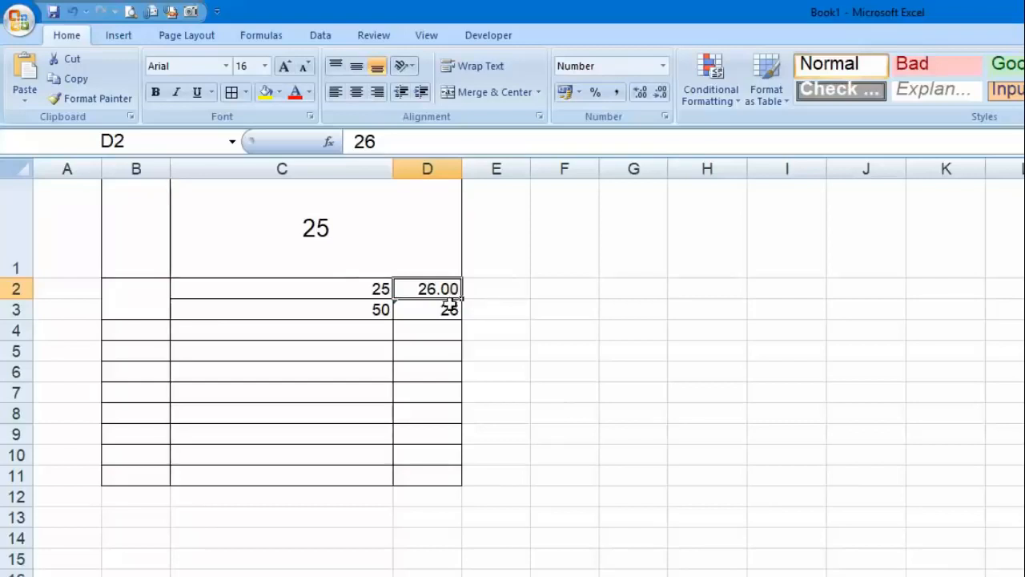
left_click_drag(462, 169, 696, 169)
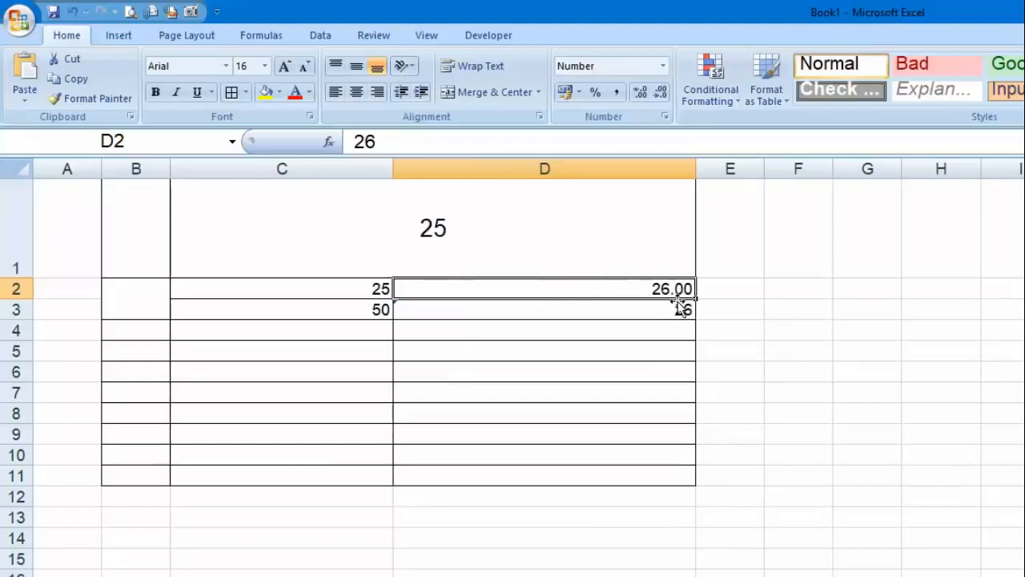
Adjust the number of decimals in cell D2 so its value shows five decimal places
left_click(665, 101)
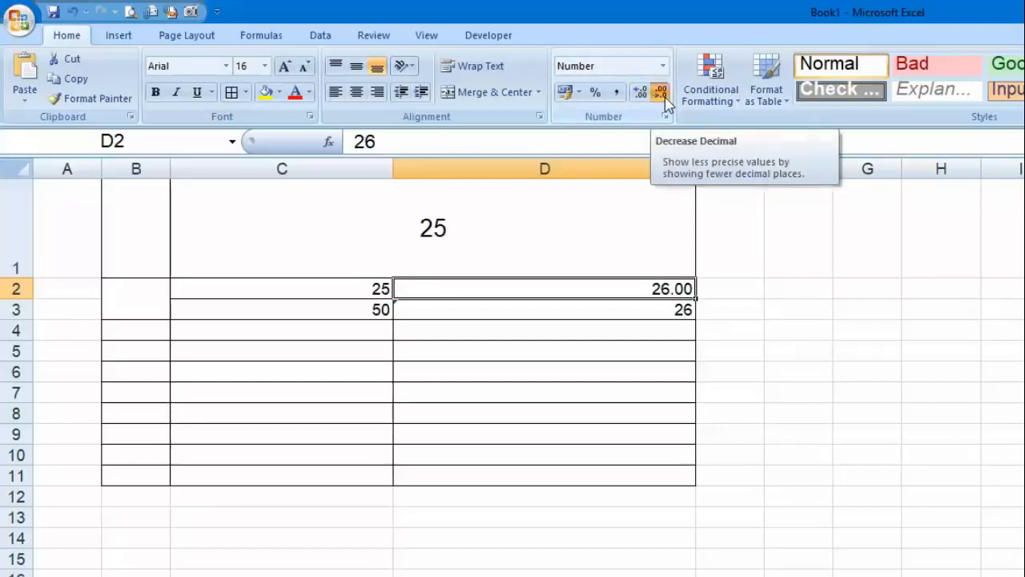
left_click(640, 92)
left_click(640, 92)
left_click(640, 93)
left_click(640, 92)
key("ctrl+c")
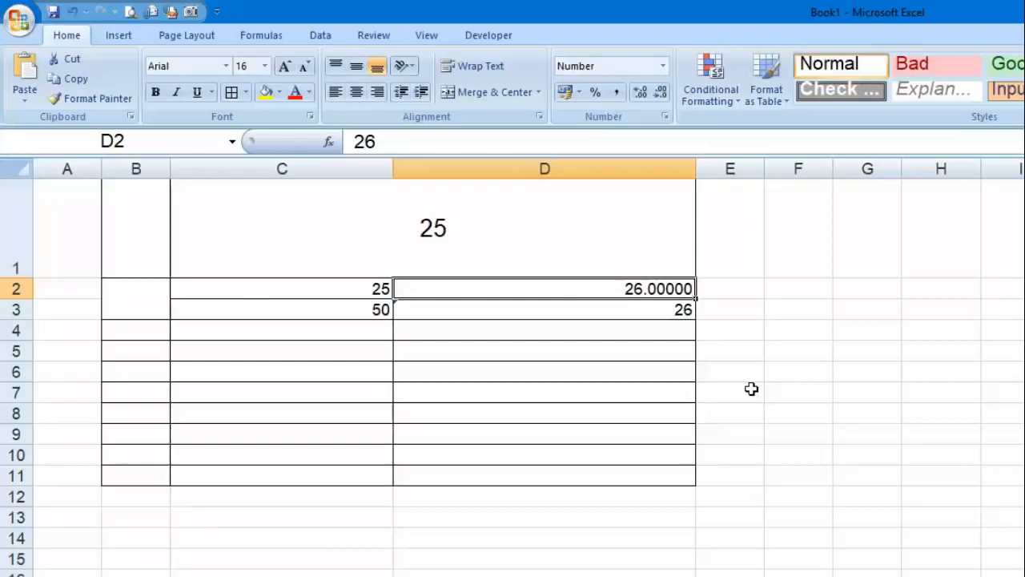
Apply the Currency format to cell D2 and look through the available currency symbols and other number formats, keeping the ₹ symbol
left_click(663, 66)
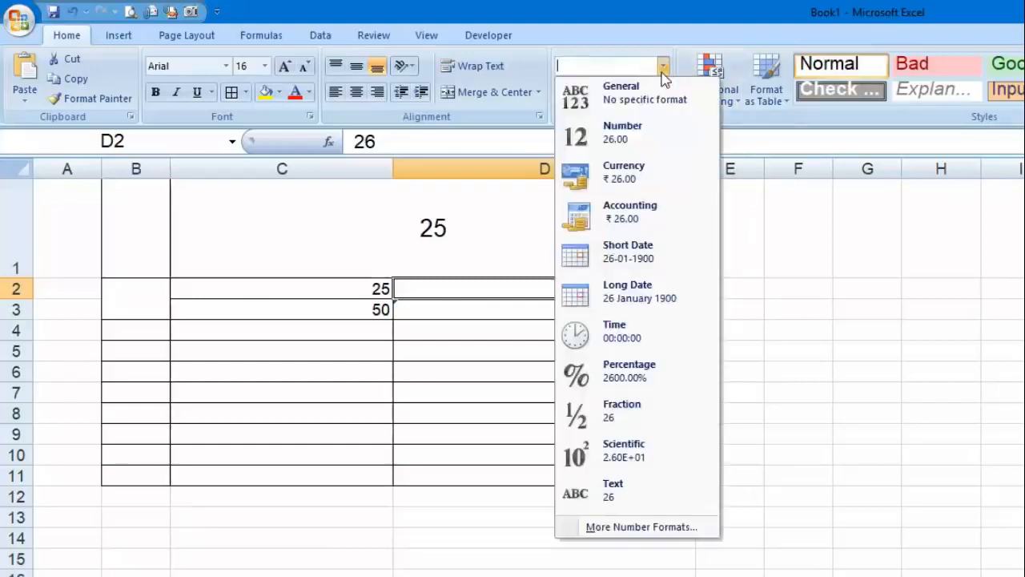
left_click(687, 189)
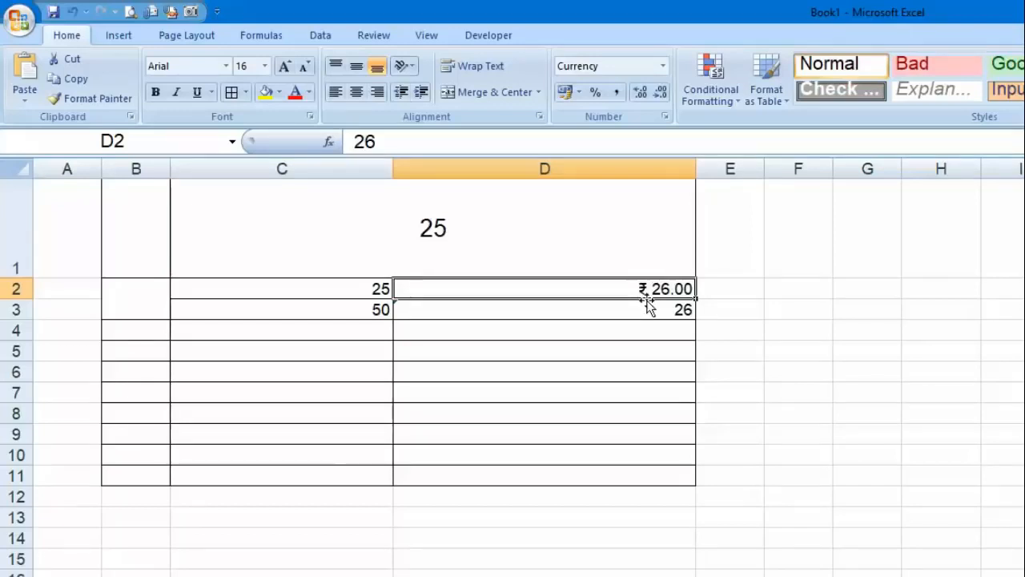
left_click(665, 117)
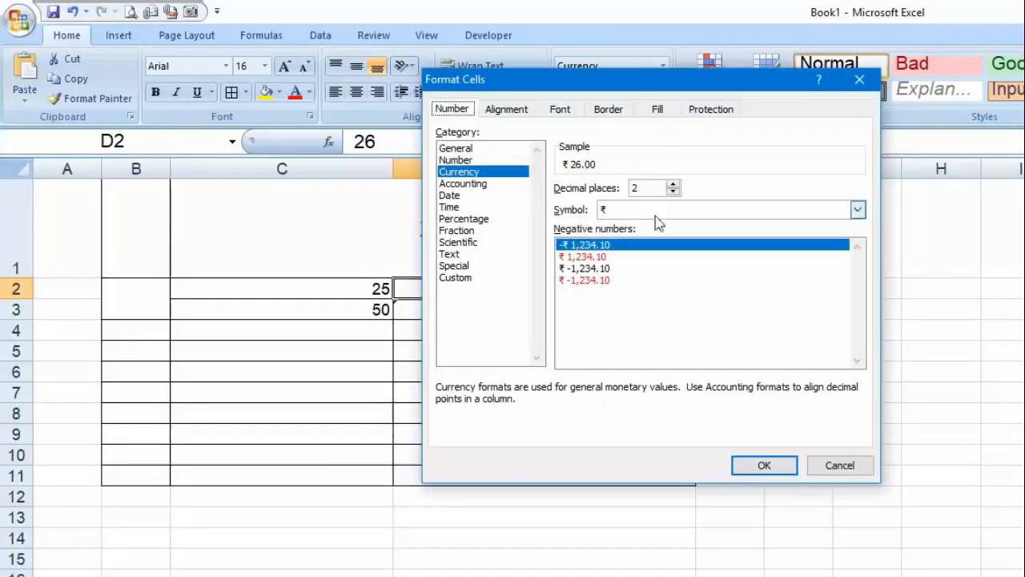
left_click(856, 210)
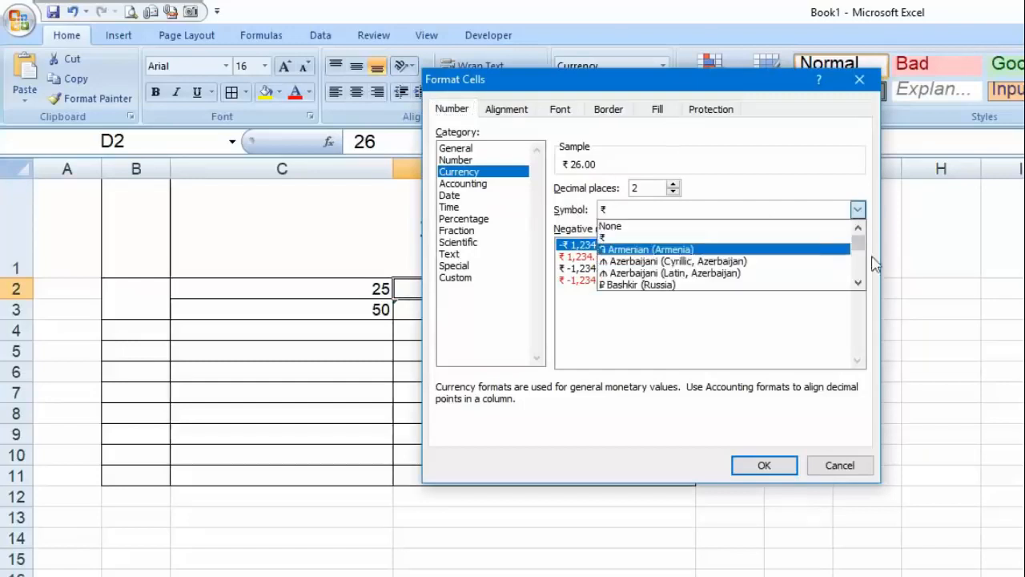
left_click(858, 283)
mouse_move(859, 285)
left_mouse_down()
mouse_move(870, 316)
mouse_move(864, 290)
left_mouse_up()
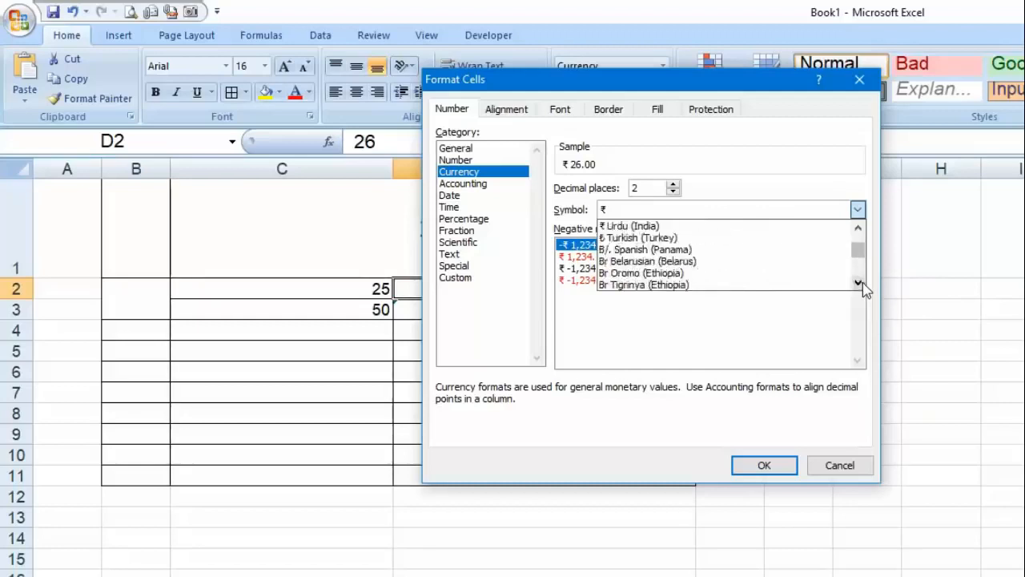
left_click(871, 380)
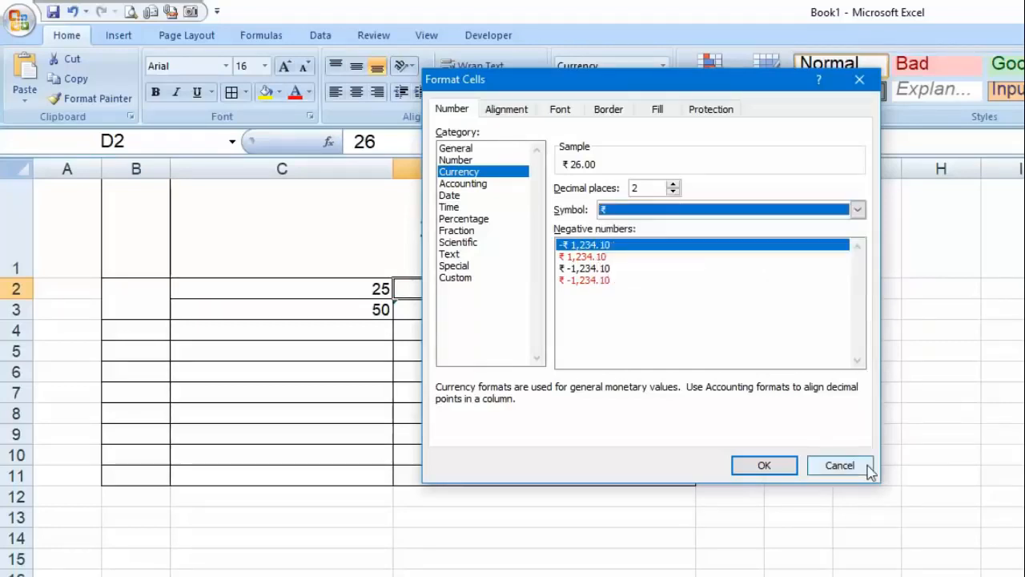
left_click(867, 464)
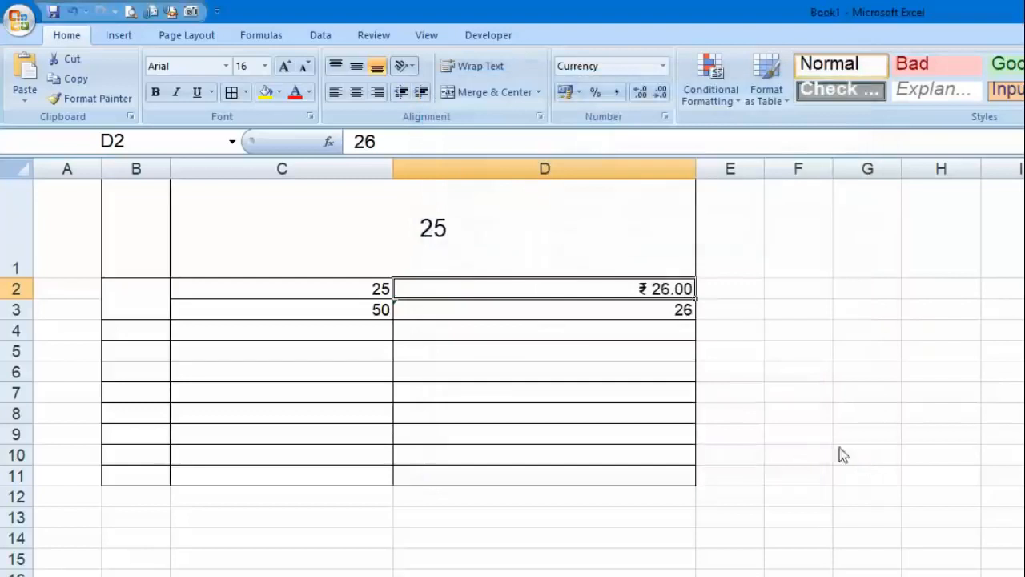
left_click(666, 67)
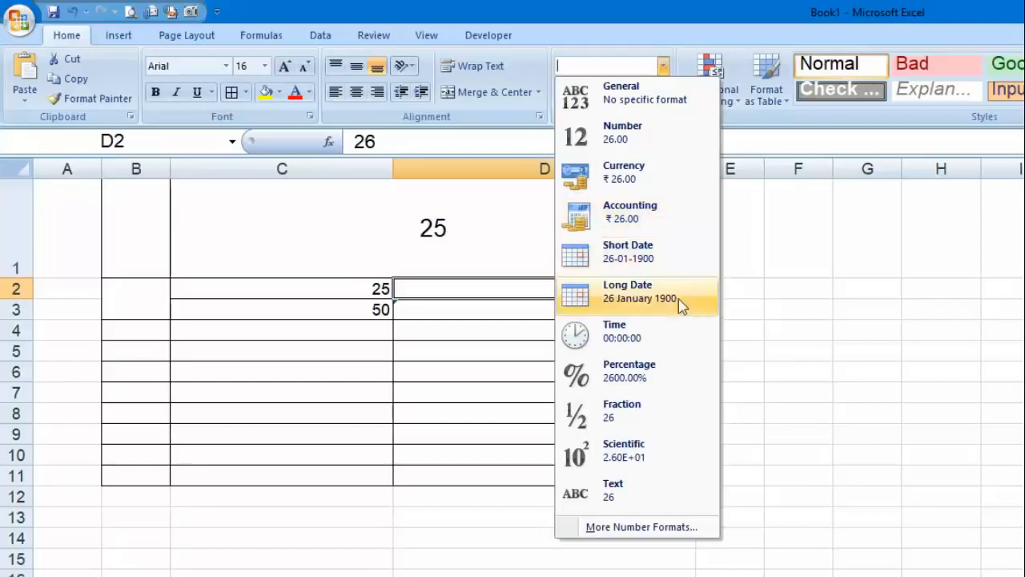
left_click(755, 310)
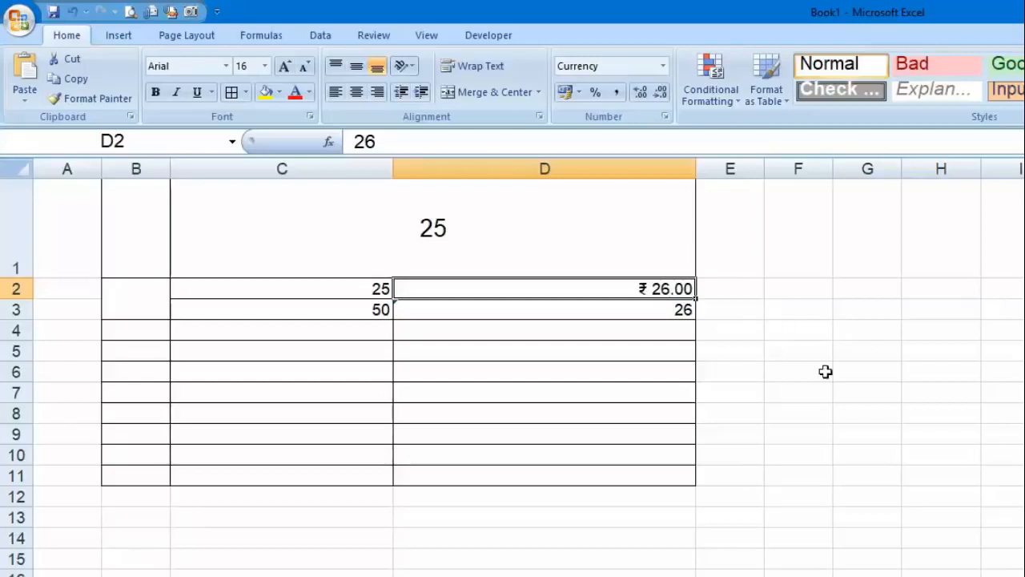
Apply the Short Date format to cell D3 and enter the current date, 09-07-2019, in it
key("ctrl+z")
key("ctrl+z")
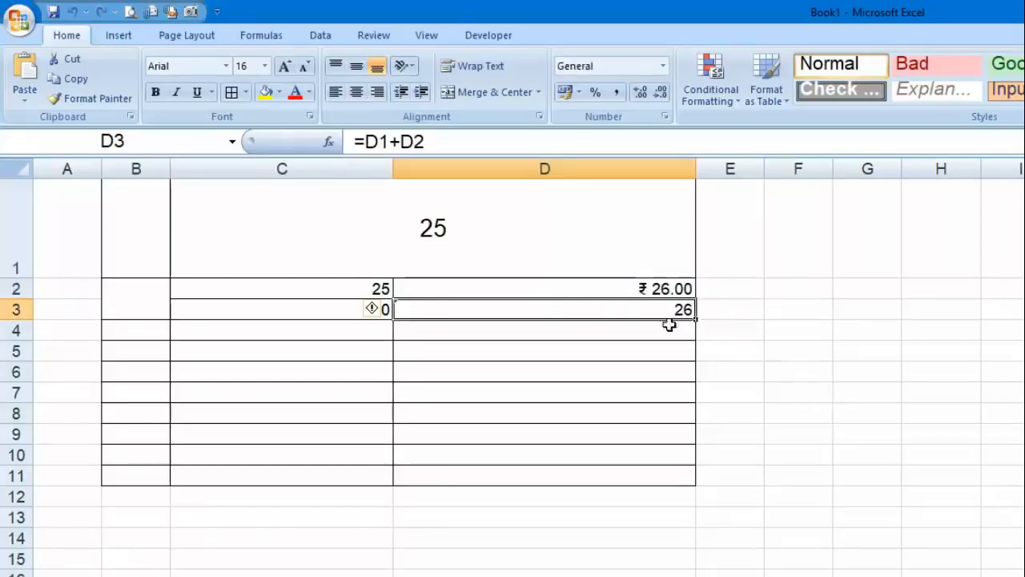
left_click(663, 66)
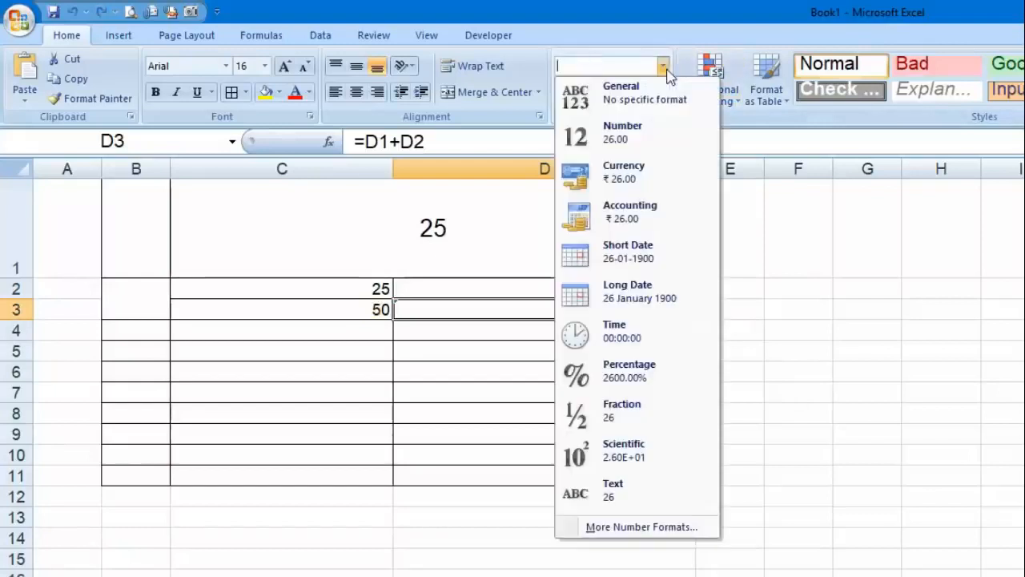
left_click(692, 251)
key("ctrl+semicolon")
key("Return")
key("Up")
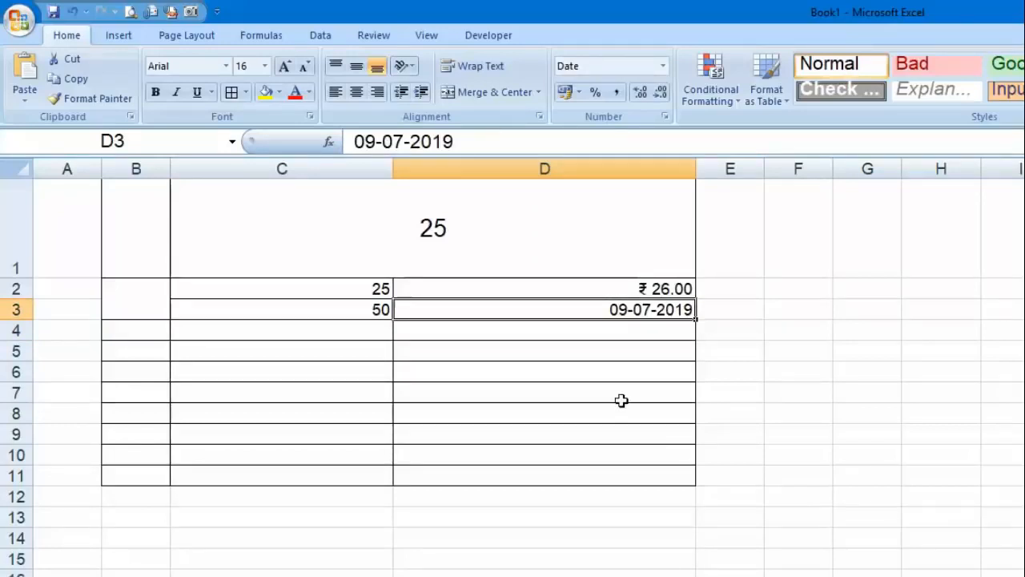
Apply the Time format to cell D3 and look over the other number formats
left_click(663, 65)
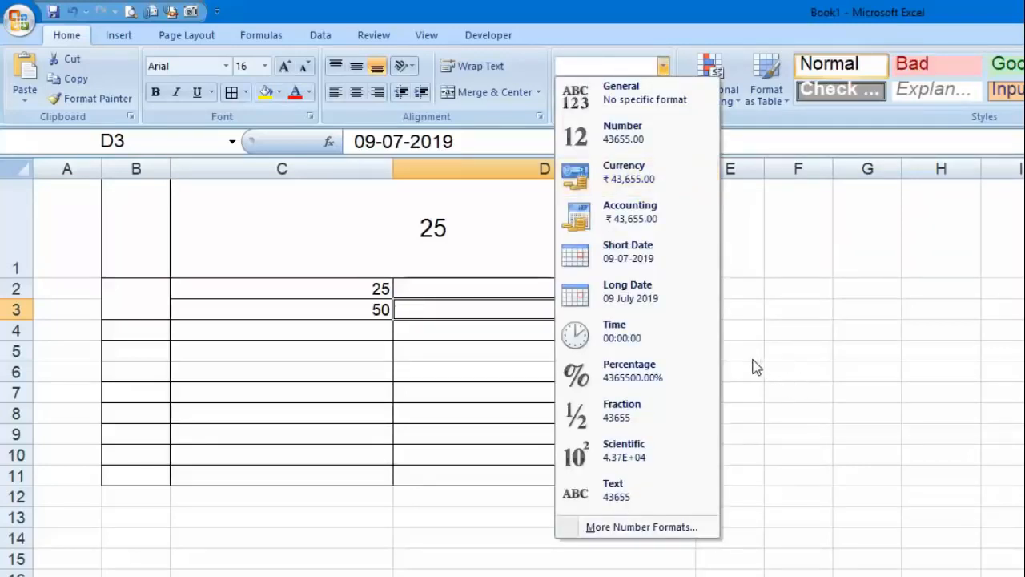
left_click(669, 343)
left_click(663, 66)
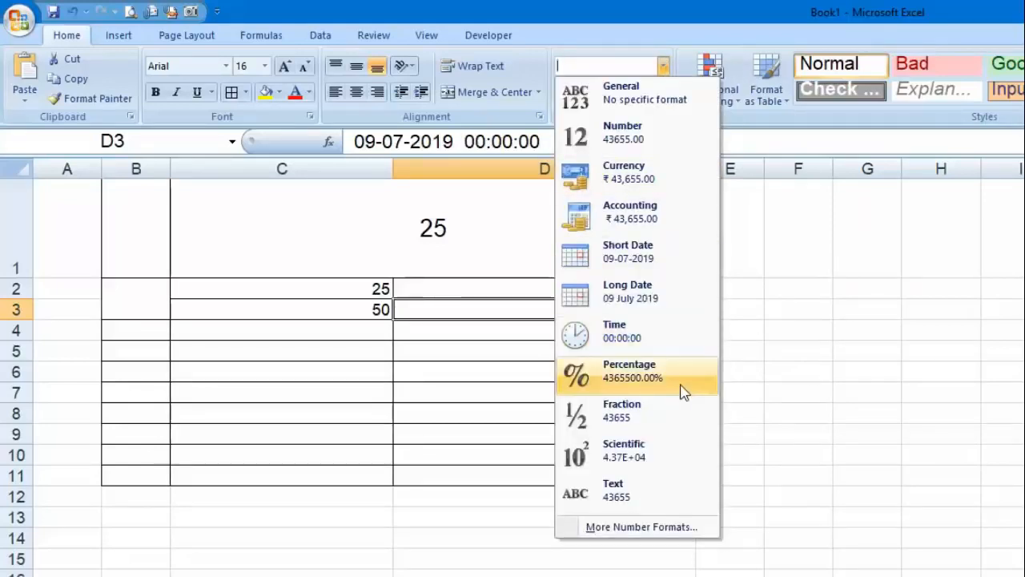
Apply the Percentage format to cell C3 and replace its formula with 5%
left_click(360, 312)
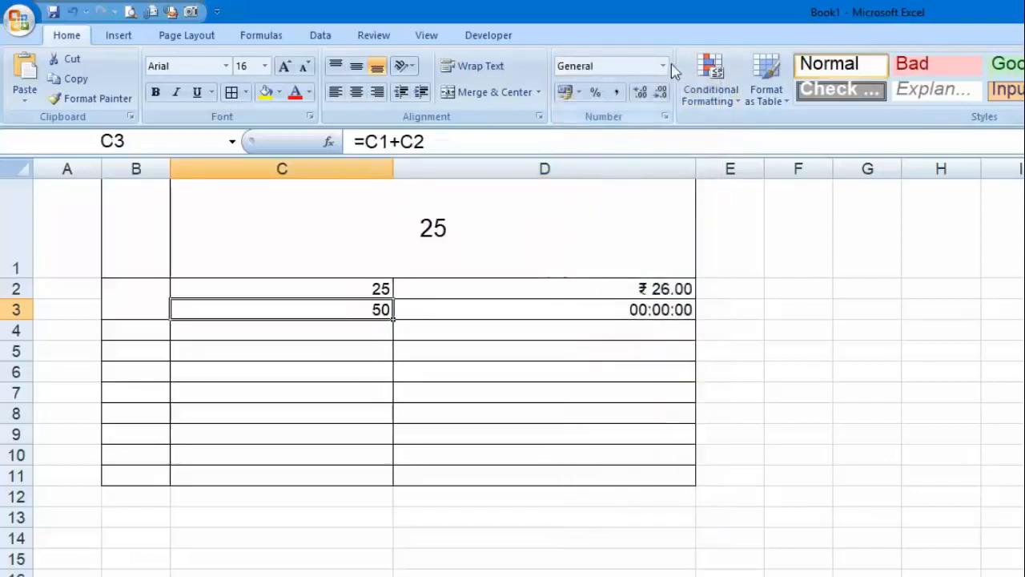
left_click(671, 69)
left_click(680, 372)
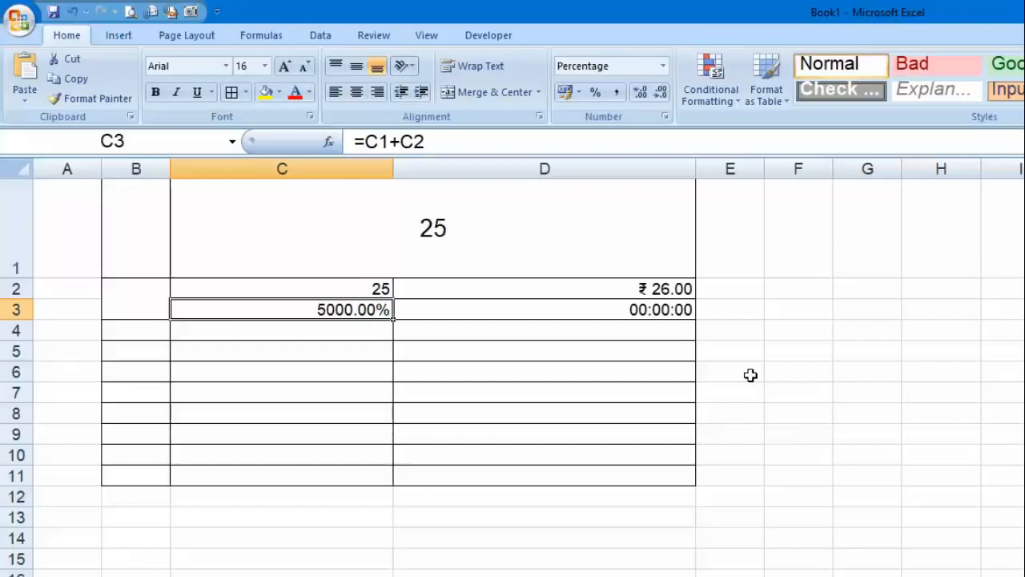
type("5%")
key("Return")
key("Up")
key("Up")
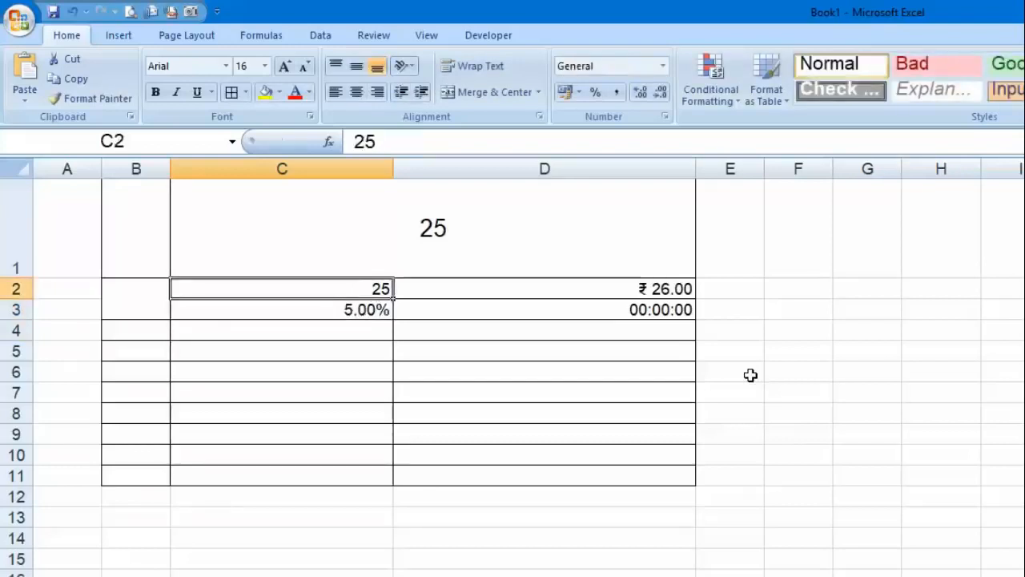
Enter a formula in cell C4 that multiplies cell C2 by the percentage in C3
key("Down")
key("Down")
type("=")
key("Up")
key("Up")
type("*")
key("Down")
key("Up")
key("Up")
key("Return")
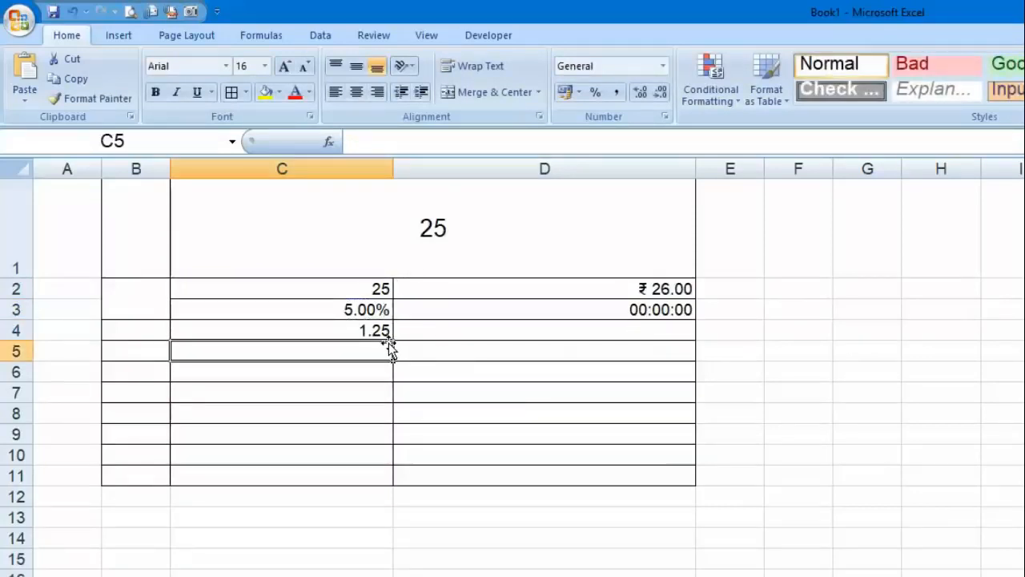
Look over the conditional formatting options, including the Highlight Cells Rules
left_click(449, 412)
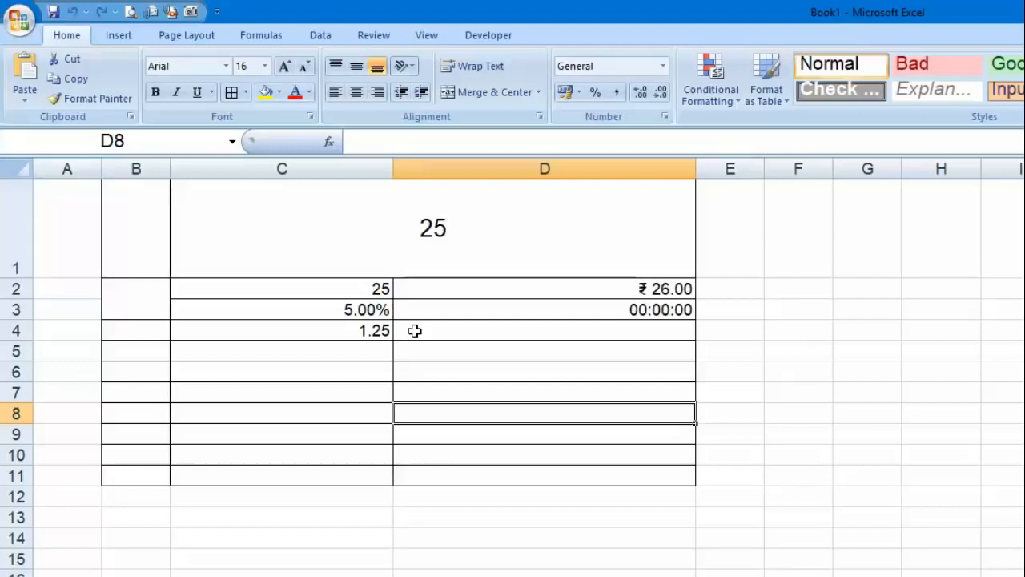
left_click(711, 84)
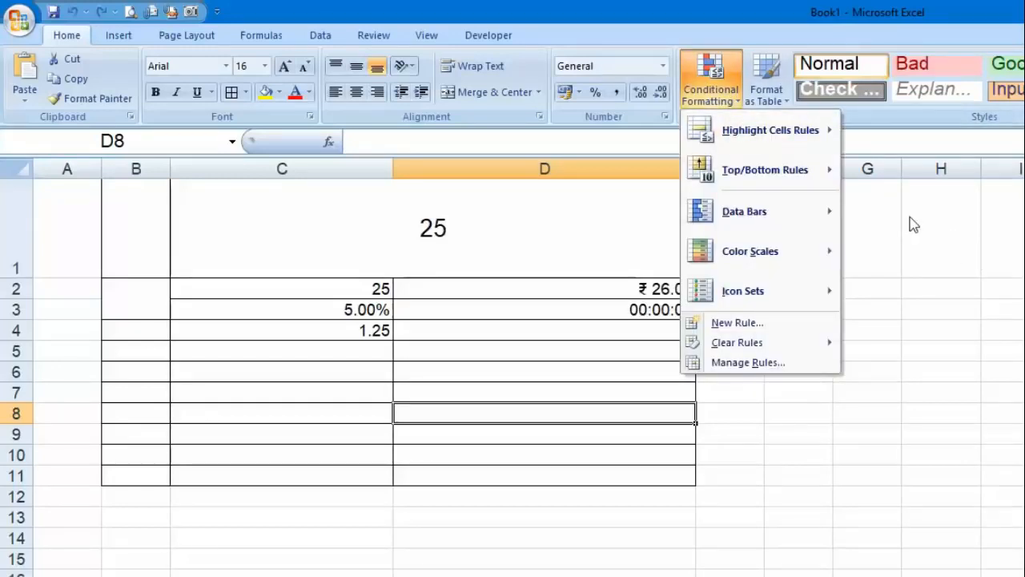
mouse_move(788, 125)
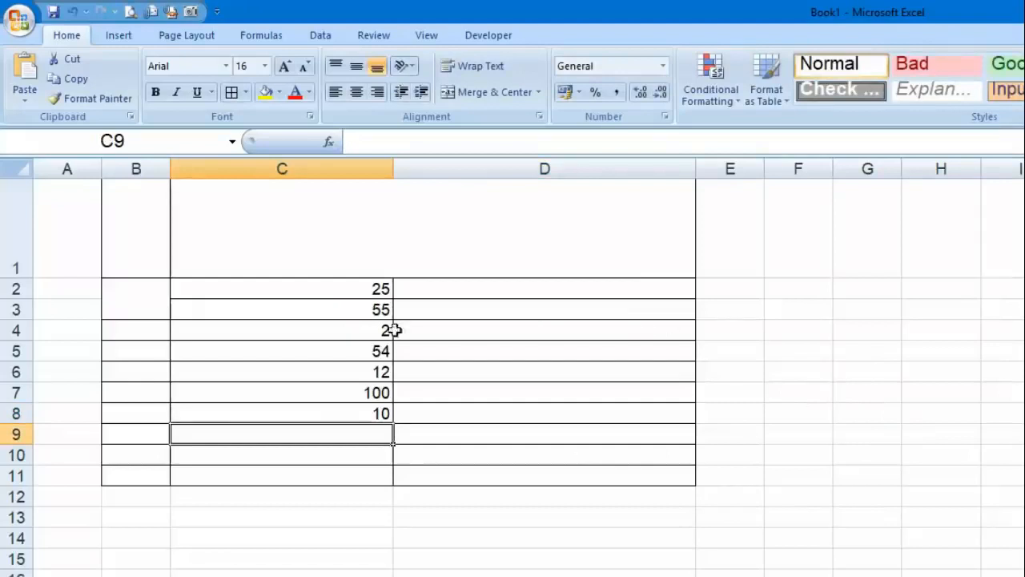
Highlight the values less than 15 in C2:C8 with Light Red Fill with Dark Red Text, and deselect the range
left_click_drag(378, 286, 377, 413)
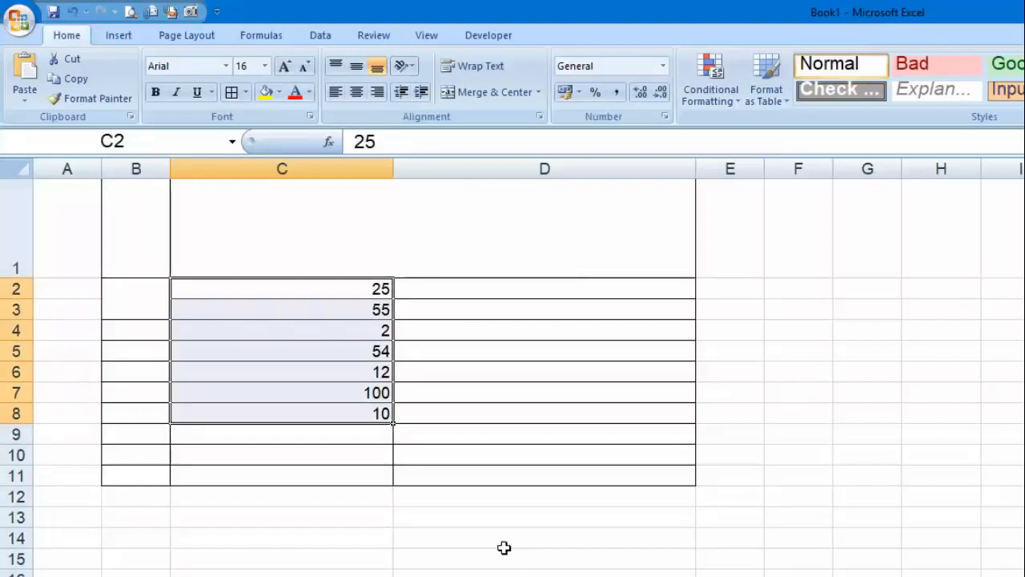
left_click(720, 100)
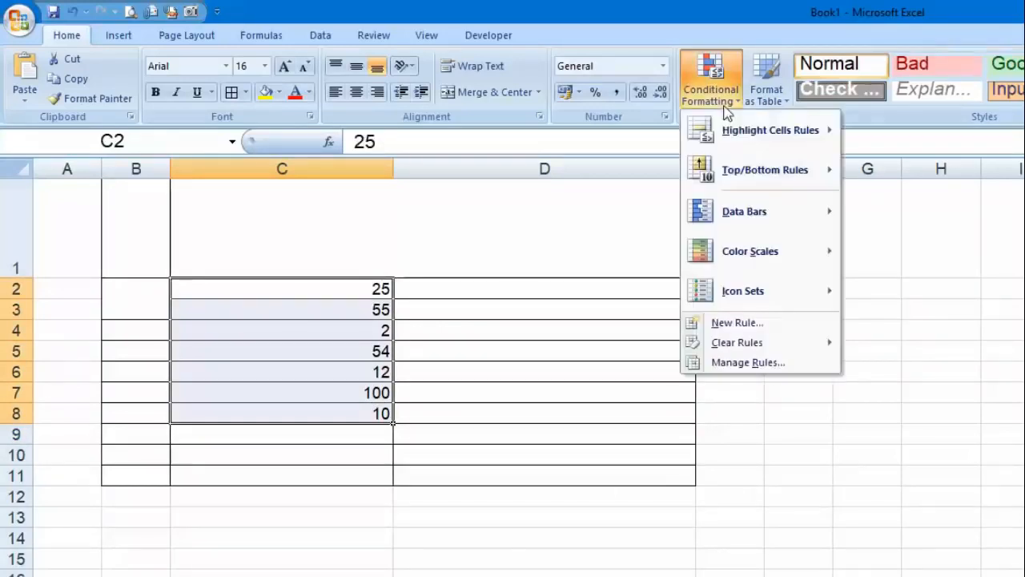
mouse_move(746, 149)
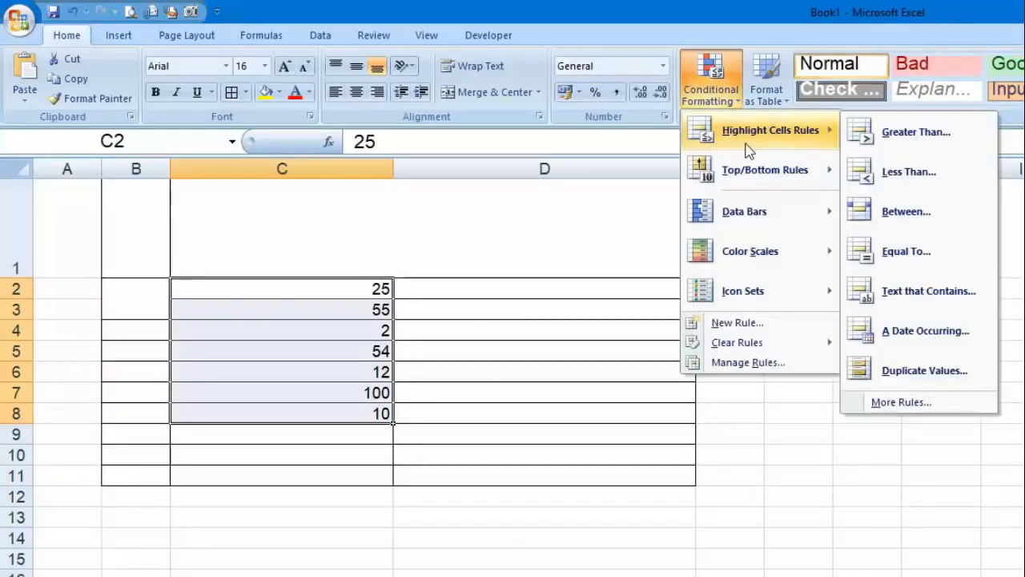
left_click(946, 180)
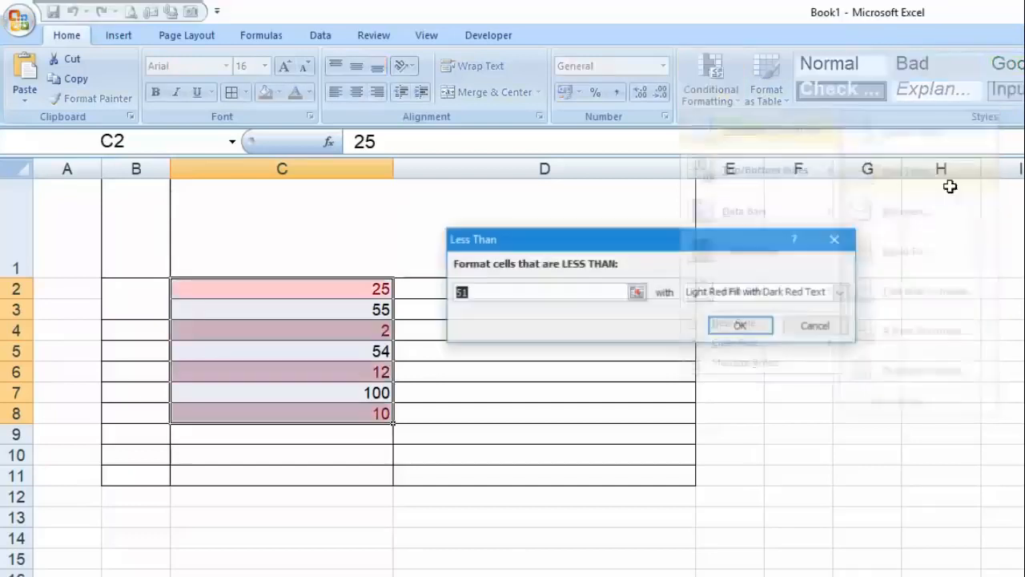
type("15")
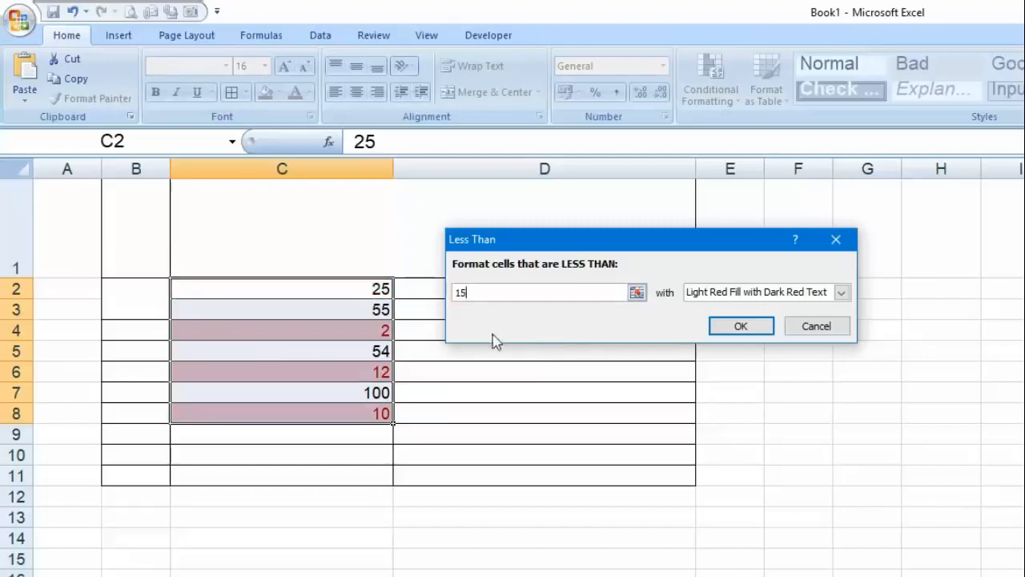
left_click(739, 326)
left_click(597, 389)
Change the value in cell C2 to 13 to test the less-than rule
left_click(309, 291)
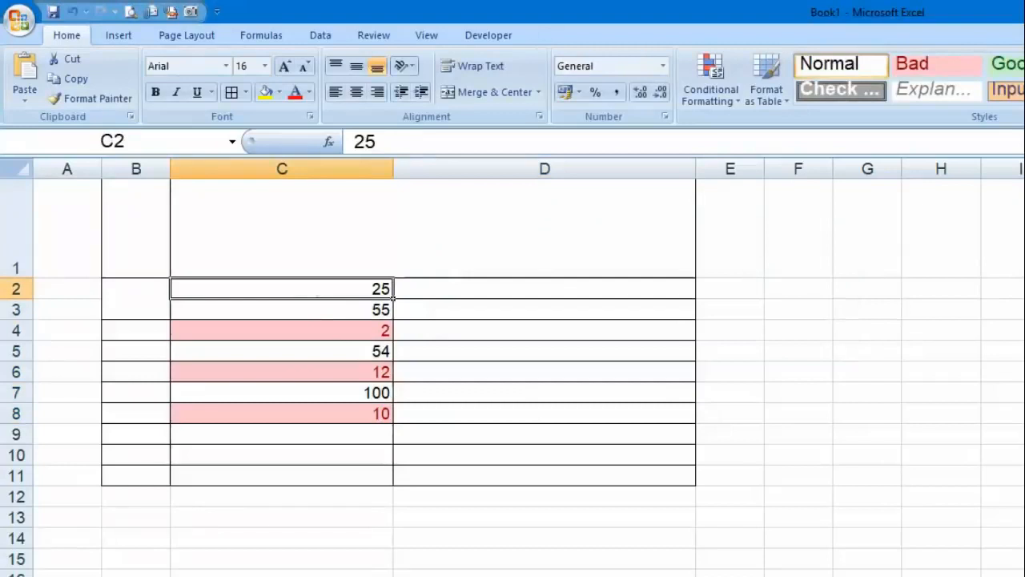
type("13")
key("Return")
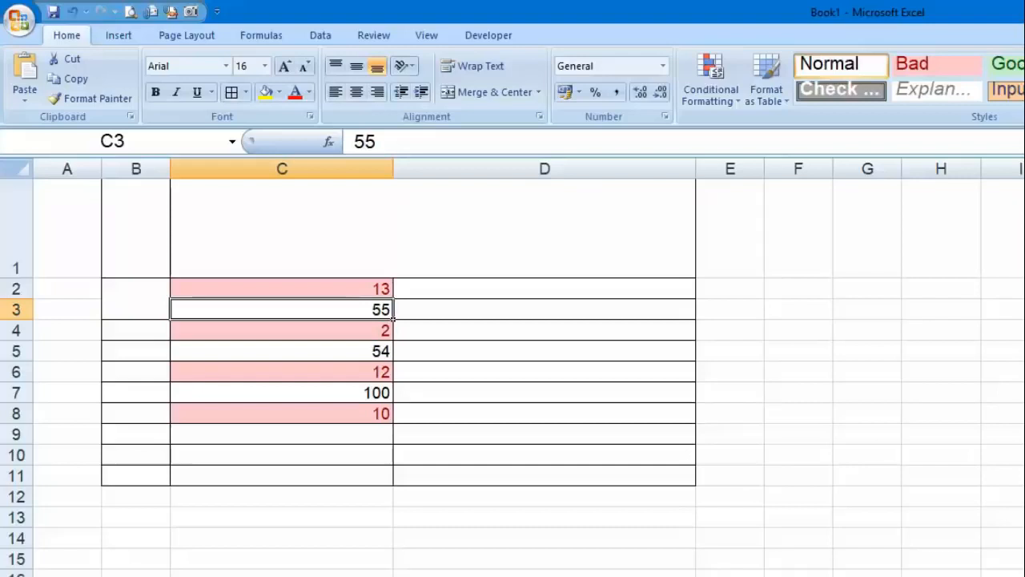
Delete columns B to D and deselect them
left_click_drag(135, 168, 544, 168)
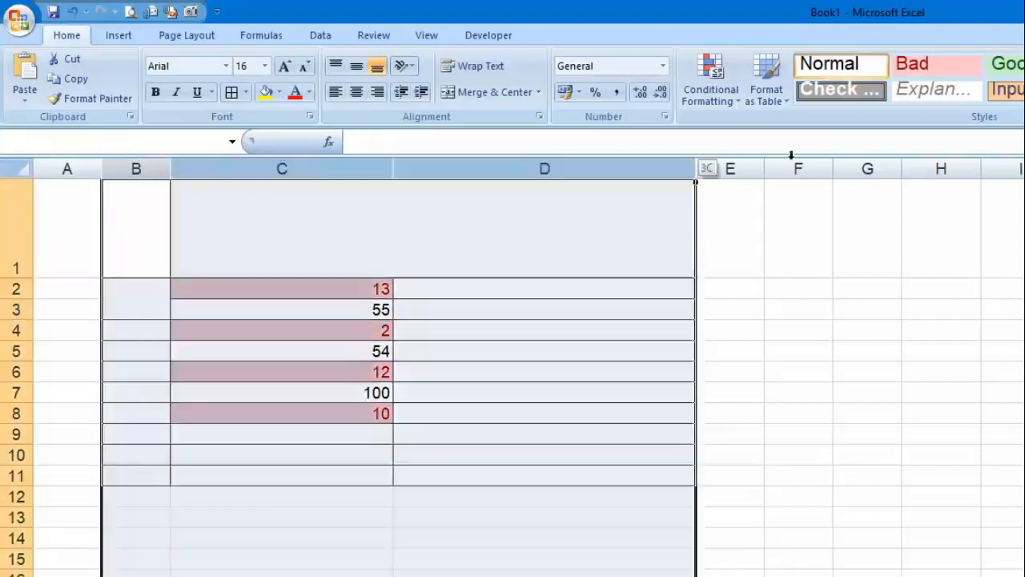
right_click(637, 175)
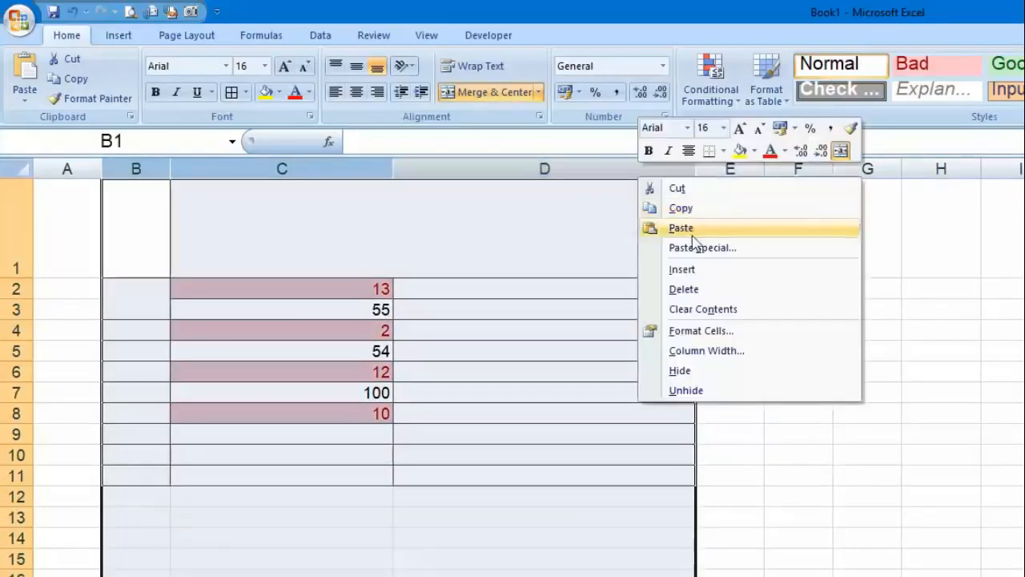
left_click(713, 288)
left_click(120, 293)
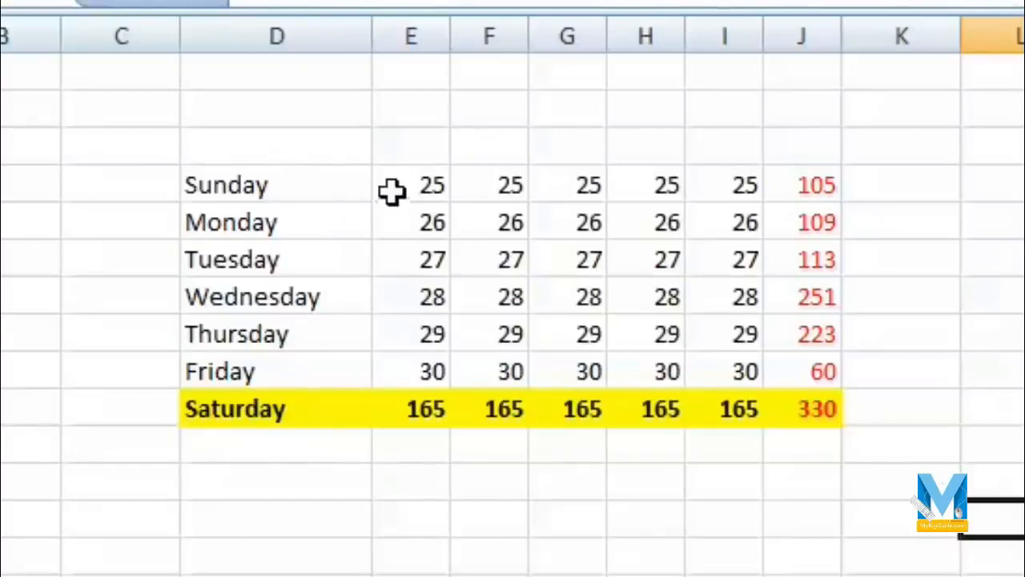
left_click(796, 162)
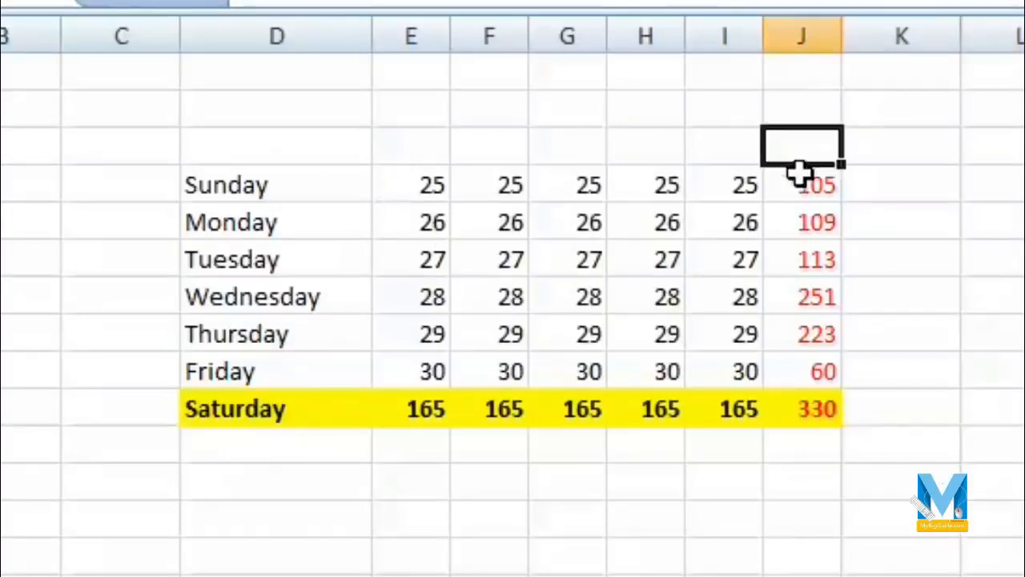
left_click(805, 185)
left_click(810, 296)
left_click(813, 370)
left_click(815, 416)
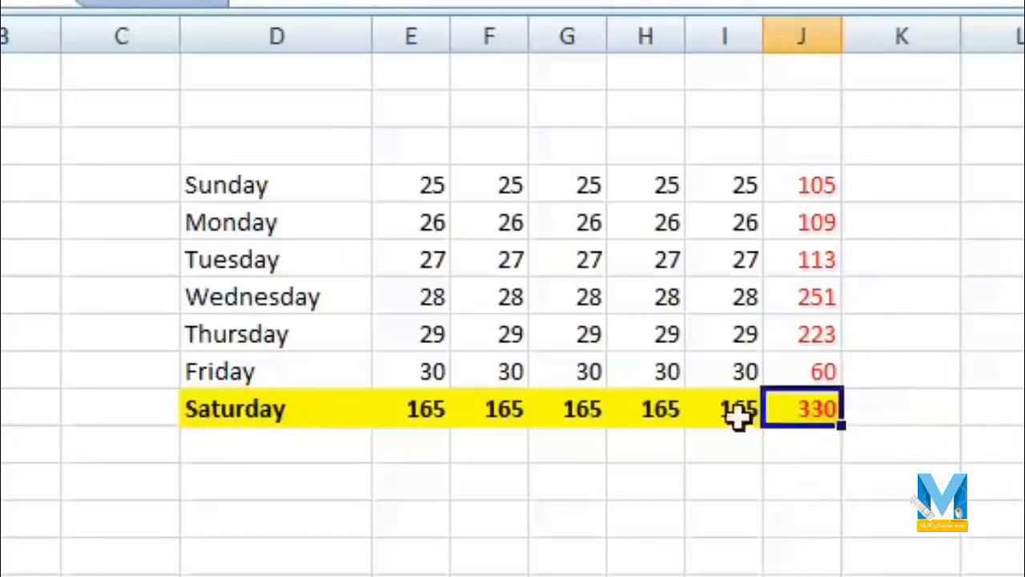
Apply all borders to the weekday table D4:J10 and deselect it
left_click(488, 412)
left_click(327, 412)
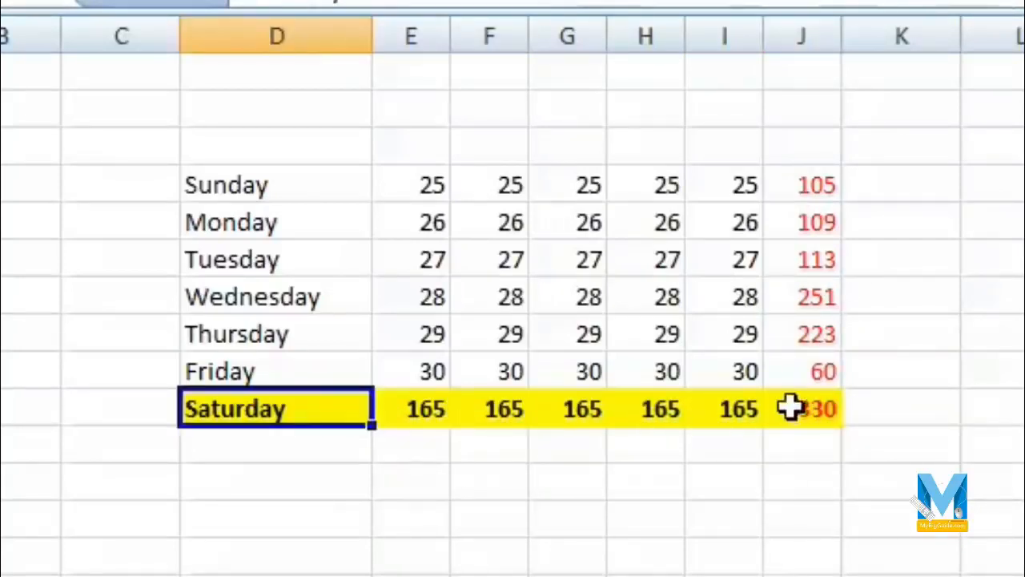
left_click_drag(206, 176, 794, 414)
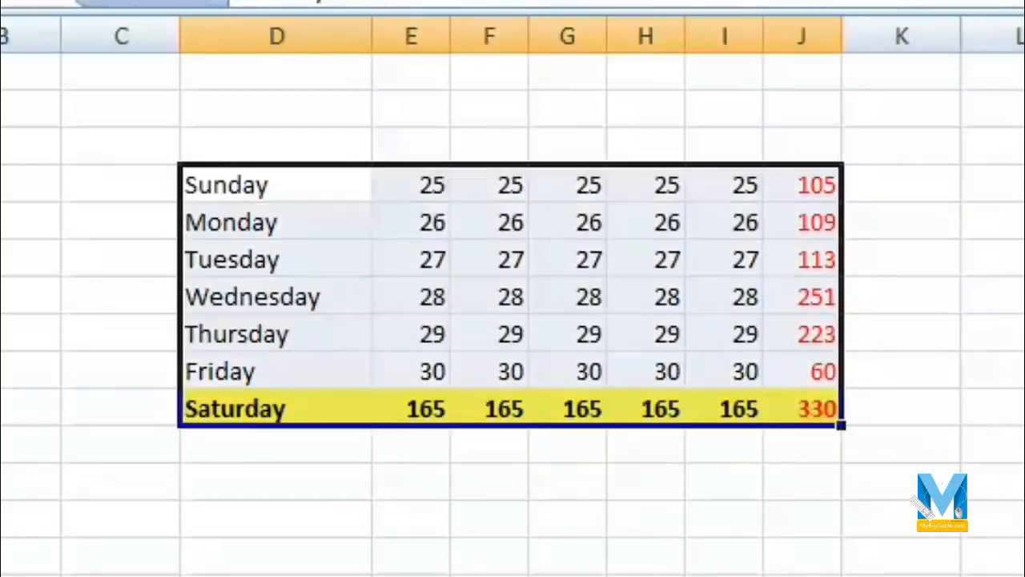
left_click(349, 190)
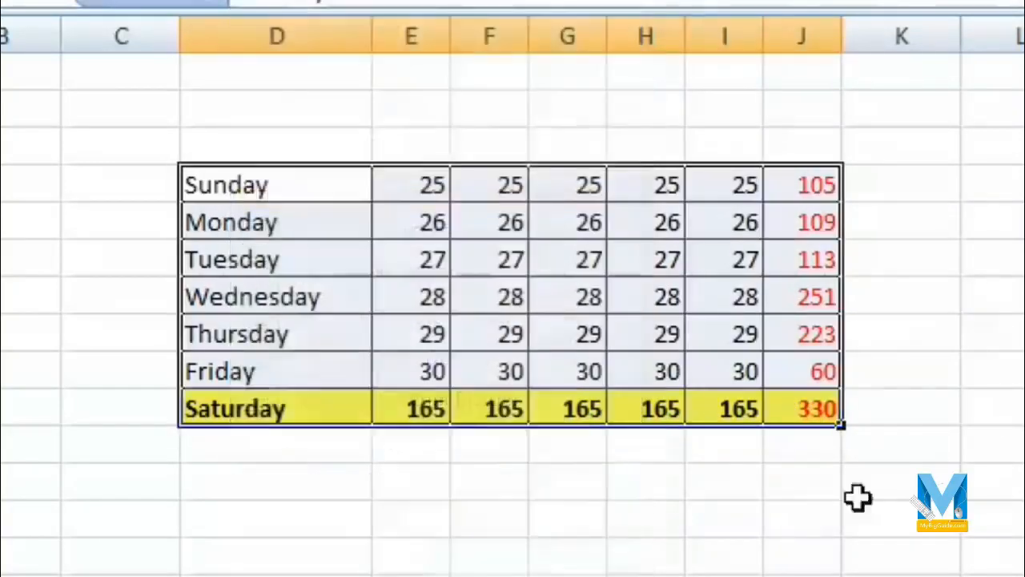
left_click(871, 485)
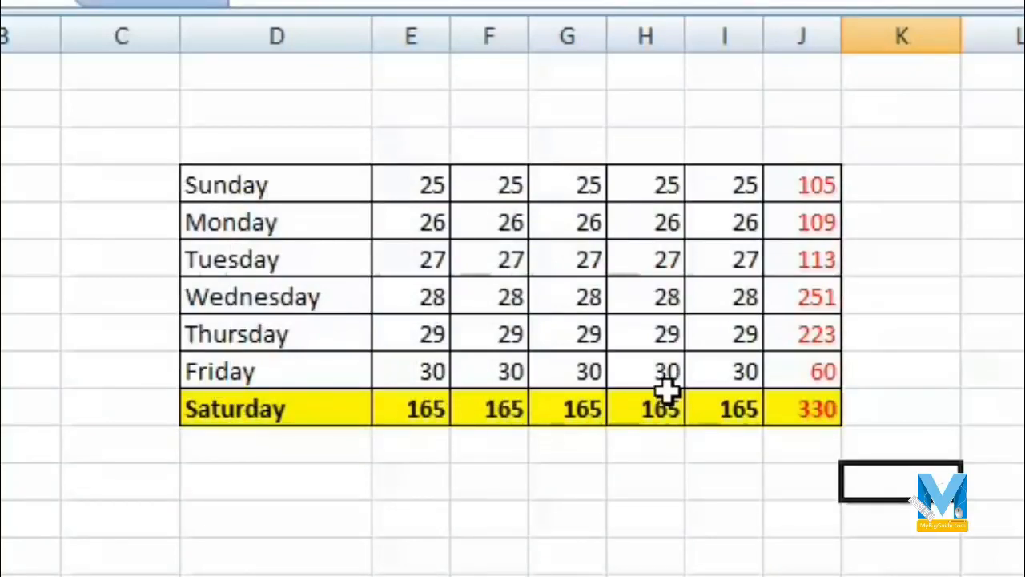
Copy the bordered table D4:J10, paste it below starting at D13, and check cells in the copy's last column
left_click_drag(237, 178, 803, 409)
key("ctrl+c")
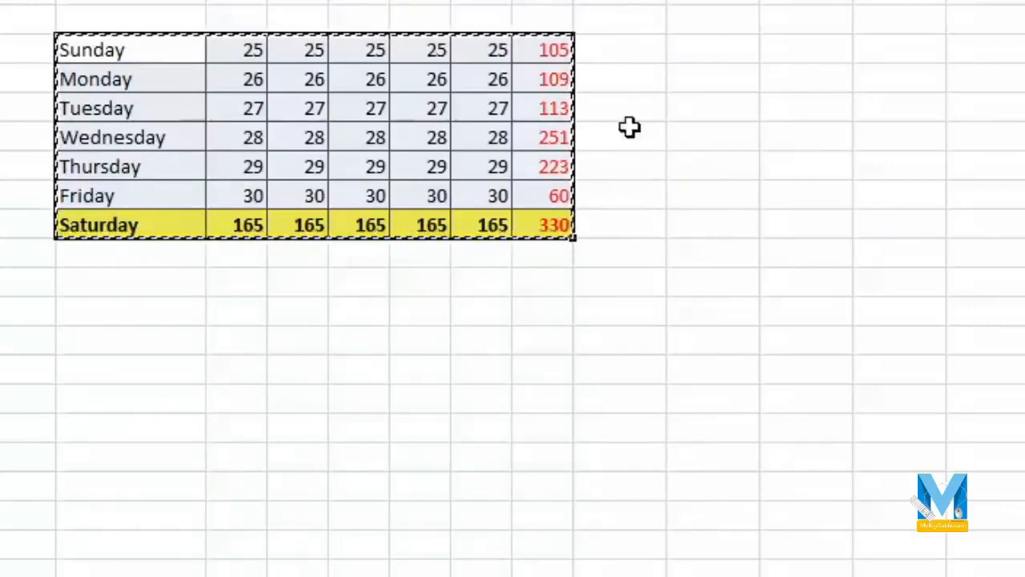
right_click(87, 312)
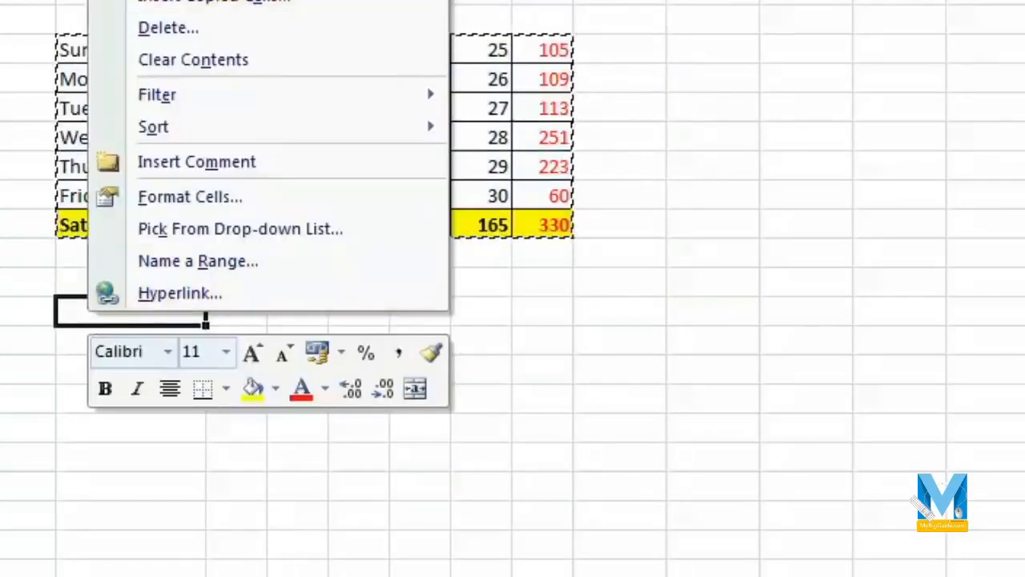
left_click(156, 0)
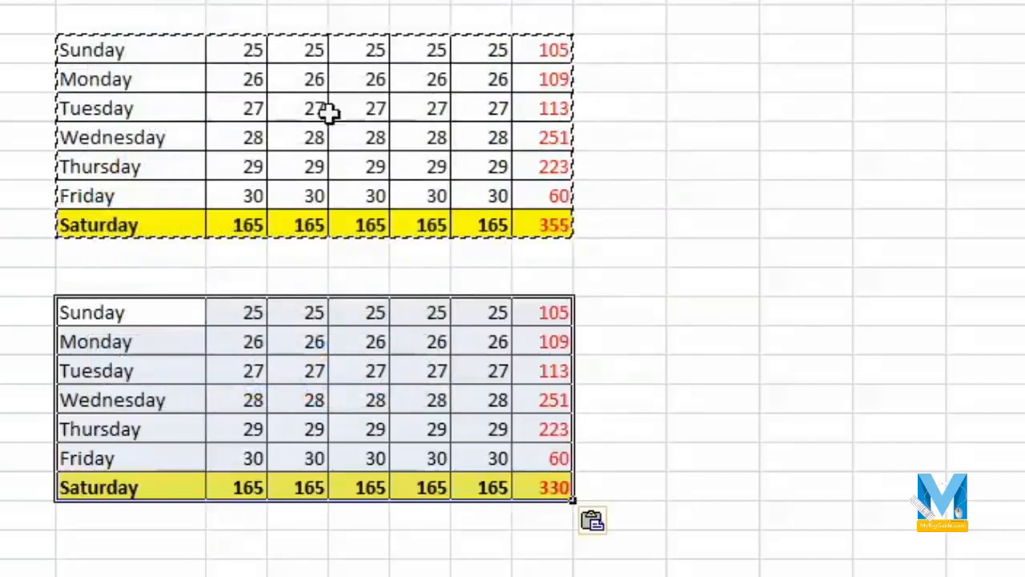
left_click(565, 306)
left_click(580, 373)
left_click(551, 460)
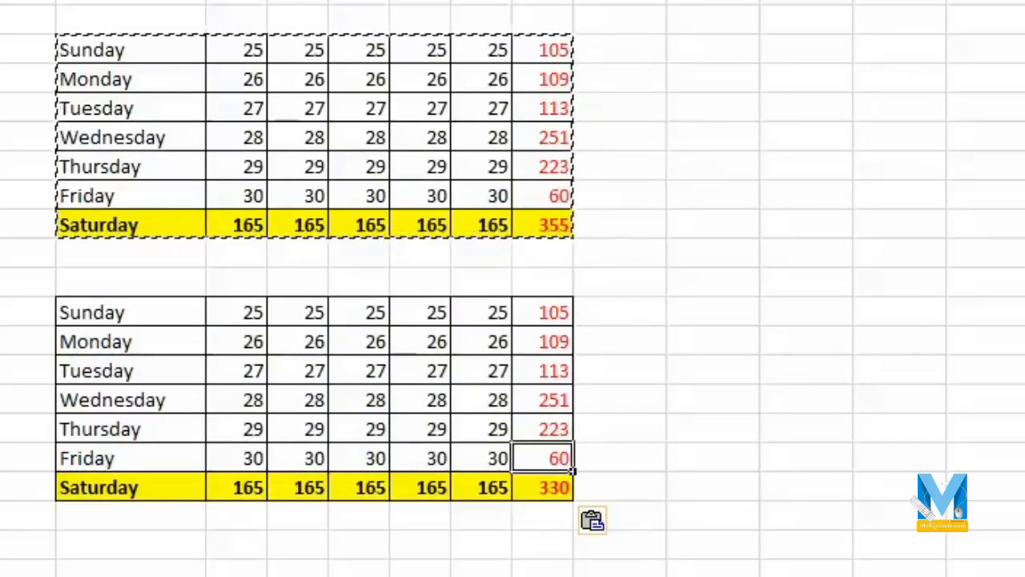
Paste only the formulas of the copied table starting at cell L4, using Paste Special
left_click(712, 77)
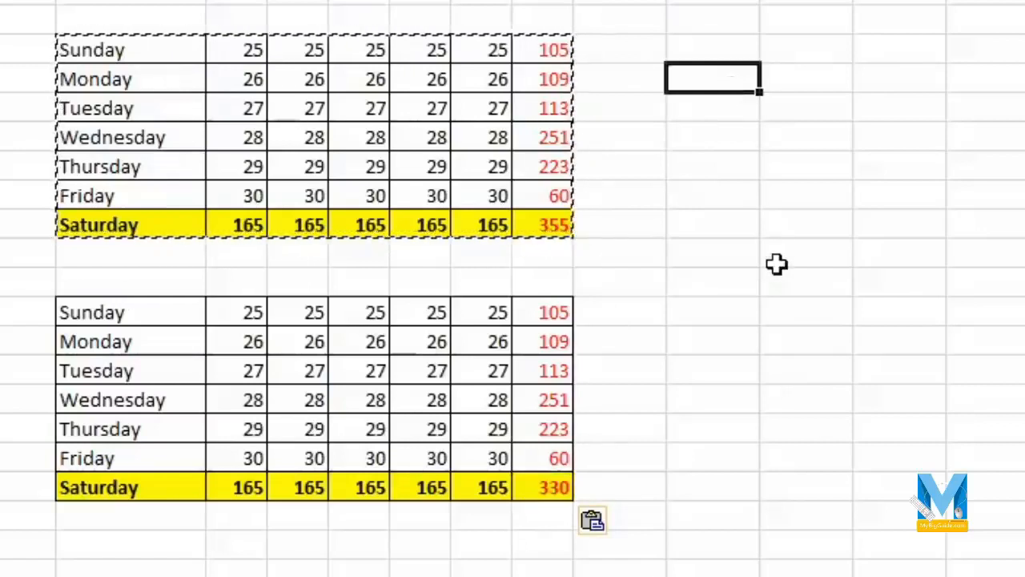
left_click(897, 160)
left_click(131, 57)
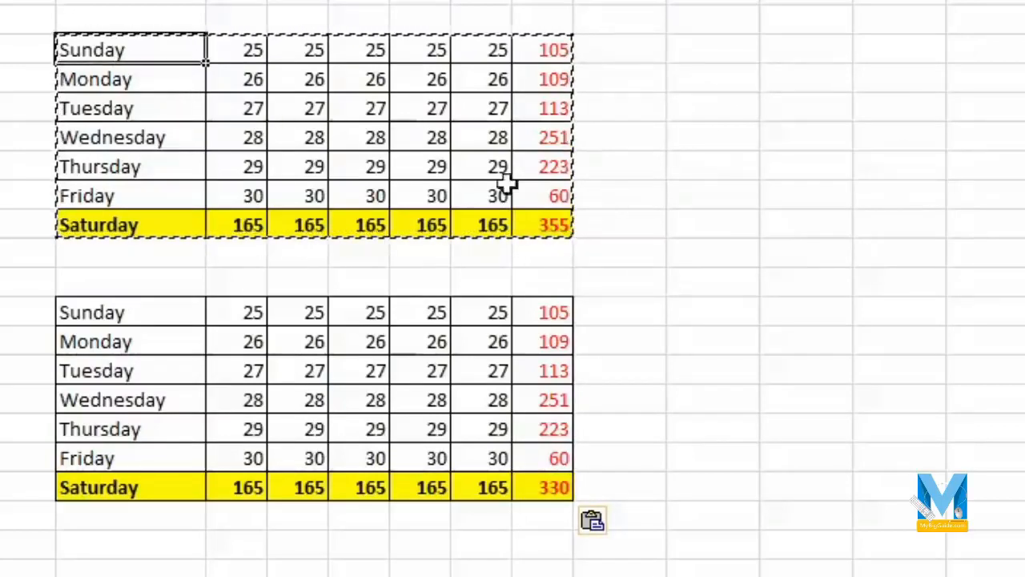
right_click(738, 48)
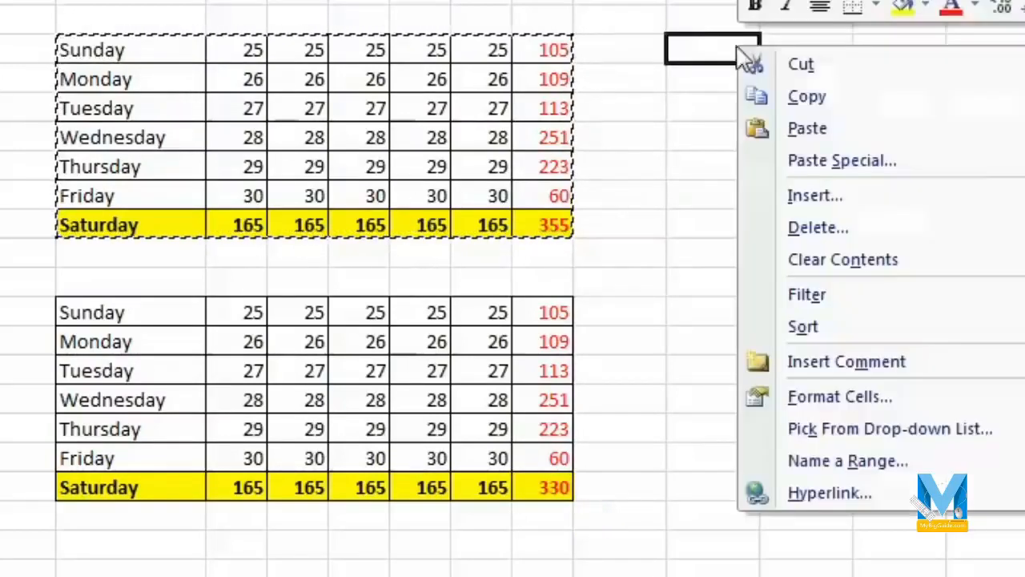
left_click(913, 163)
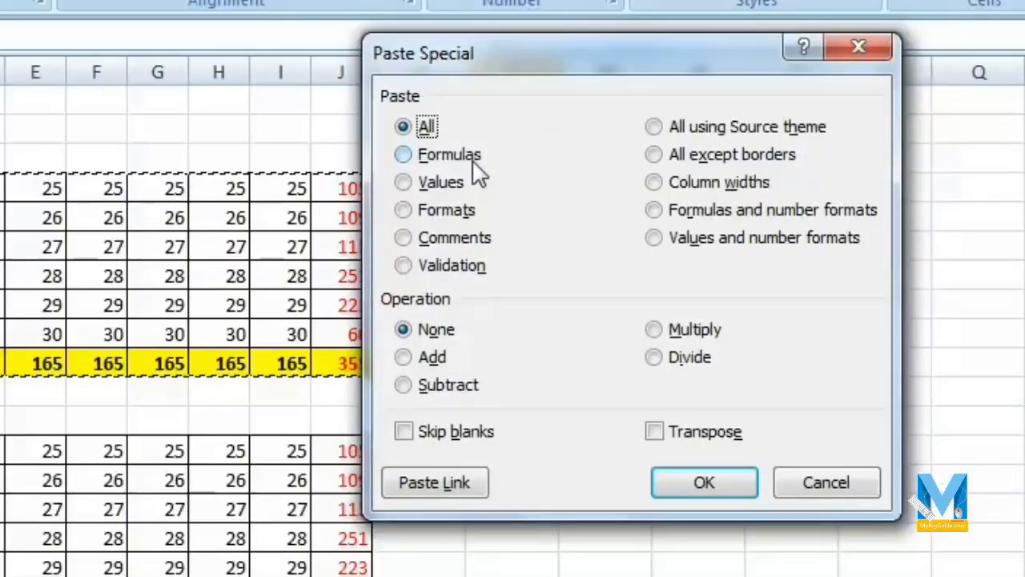
left_click_drag(491, 65, 731, 295)
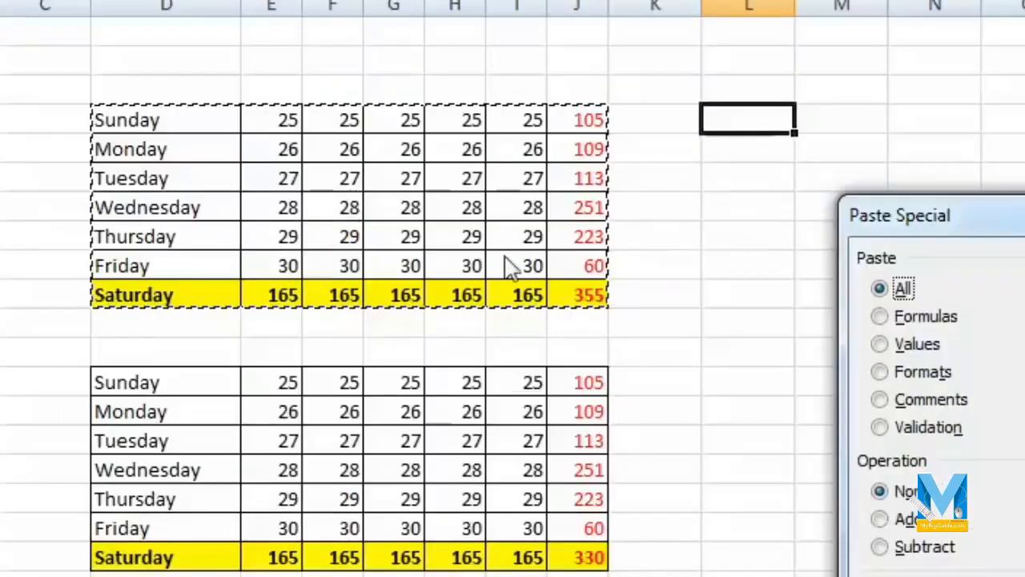
left_click(881, 316)
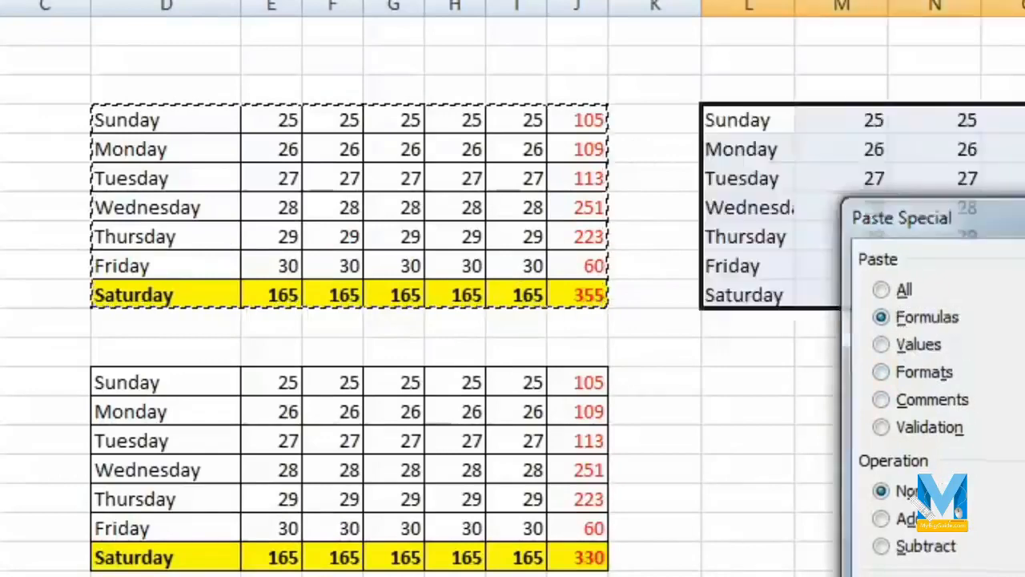
key("Return")
Examine the pasted cells in L4:R10 to see which contain plain values and which contain formulas
left_click(764, 150)
left_click(783, 295)
left_click(652, 321)
left_click(761, 235)
left_click(908, 217)
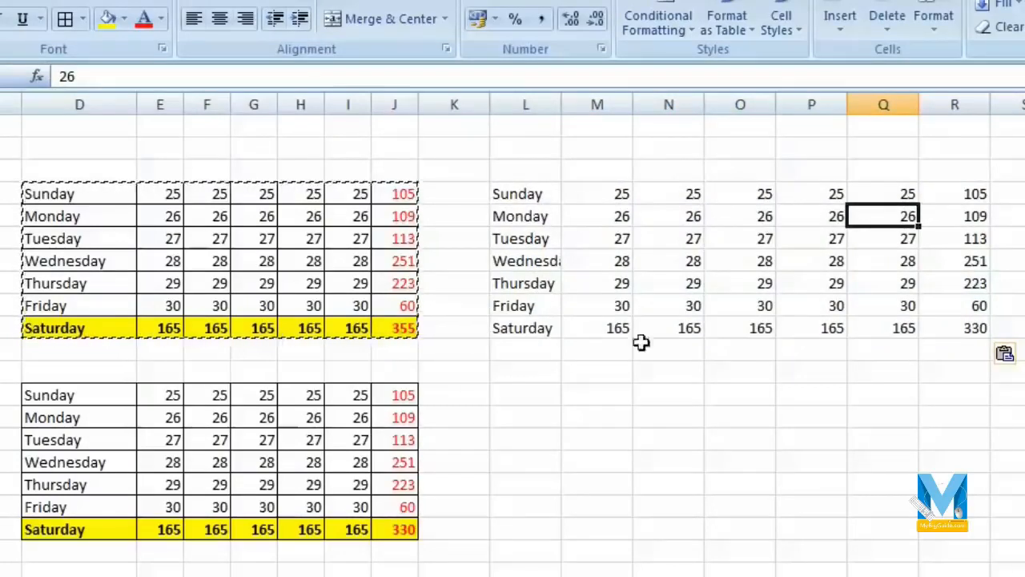
left_click(990, 330)
left_click(981, 282)
left_click(963, 235)
left_click(942, 304)
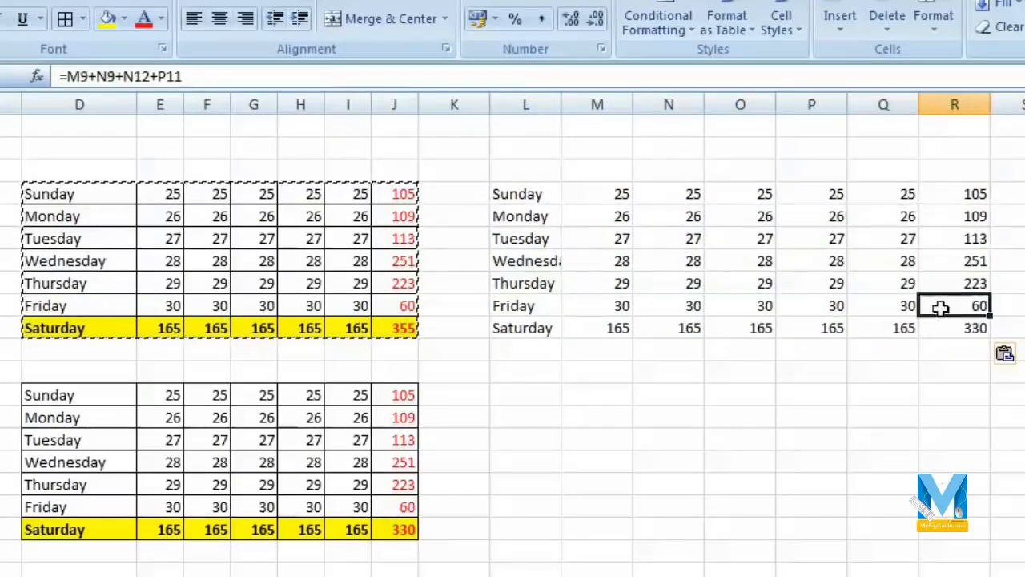
left_click(842, 327)
left_click(731, 326)
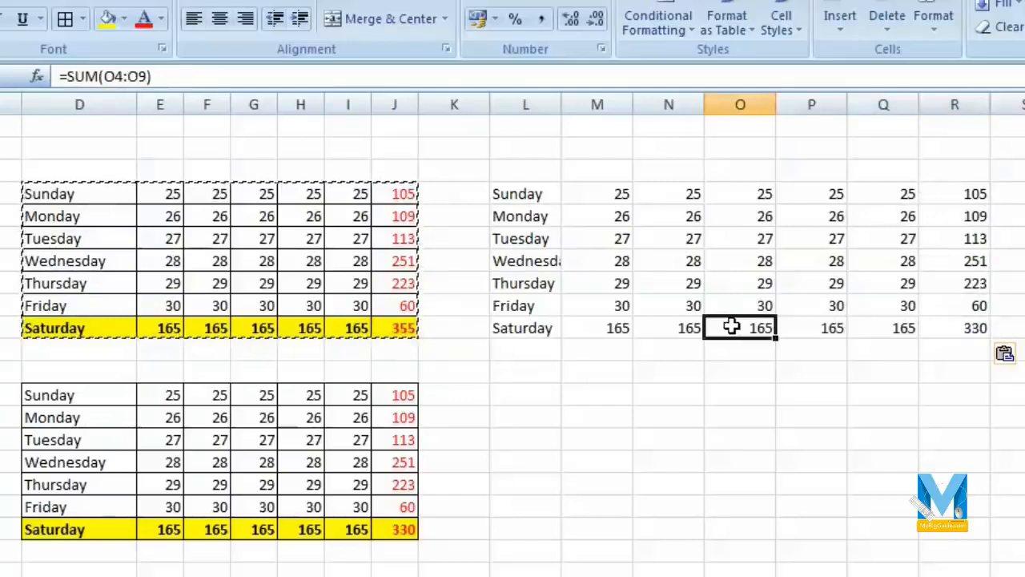
right_click(537, 400)
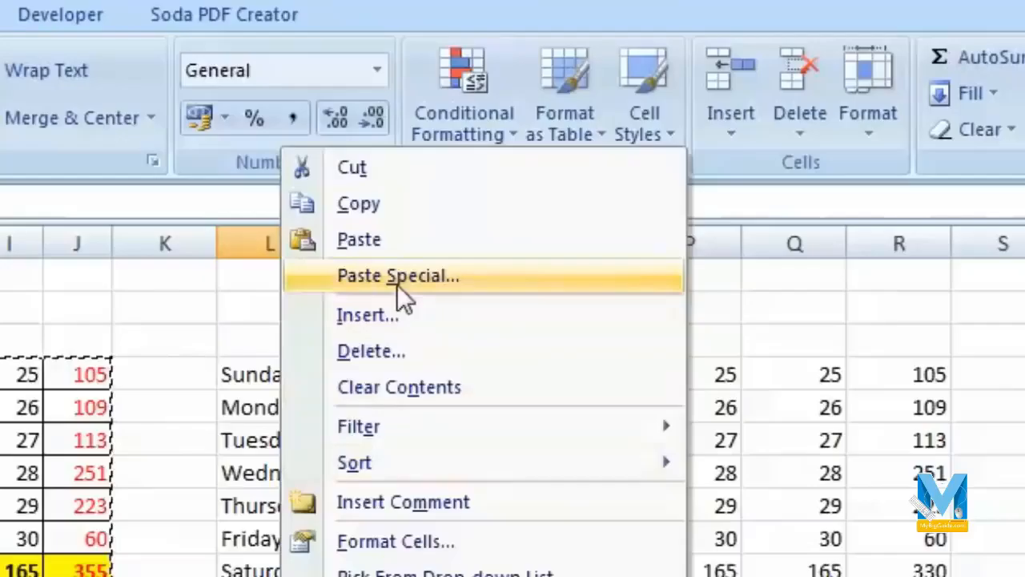
left_click(613, 126)
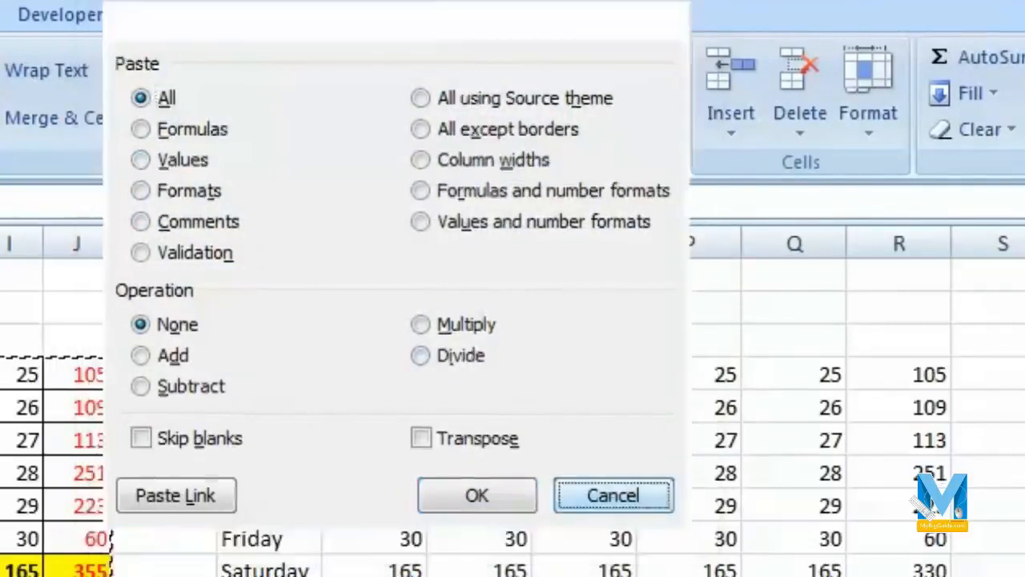
left_click(615, 496)
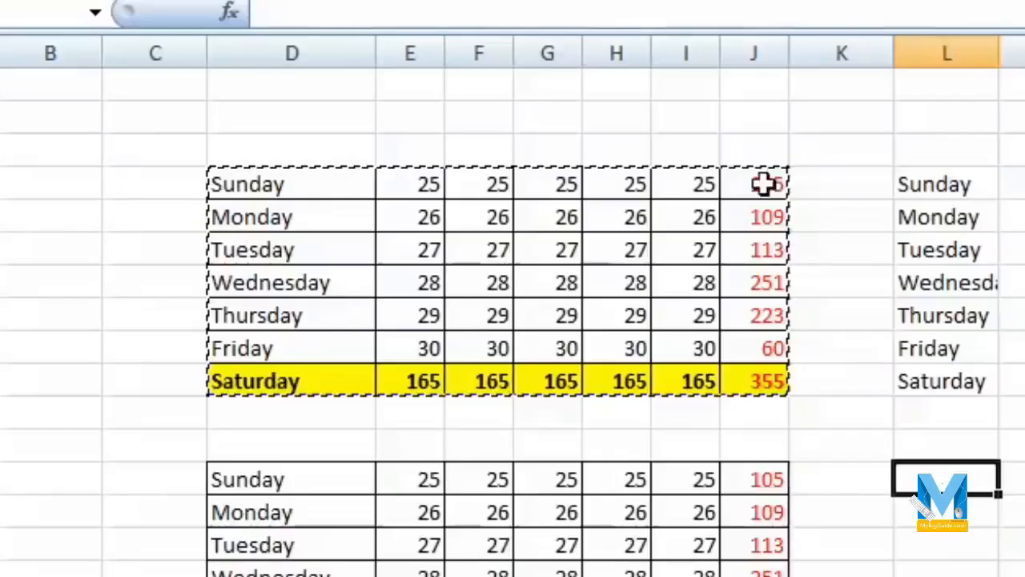
Inspect the formula in cell J4 and the cells it references, leaving the formula as it is
left_click_drag(83, 374, 64, 569)
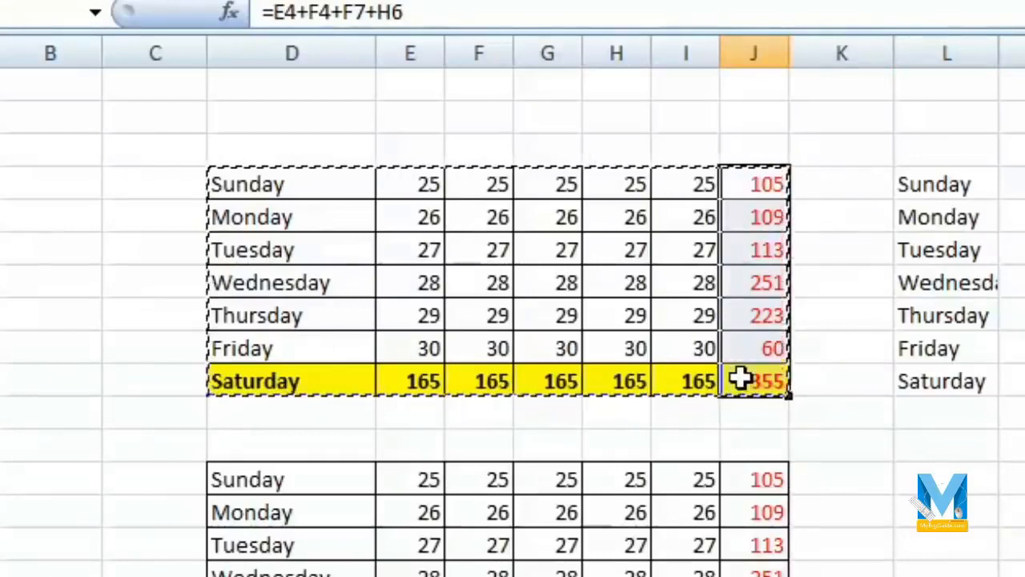
left_click(733, 194)
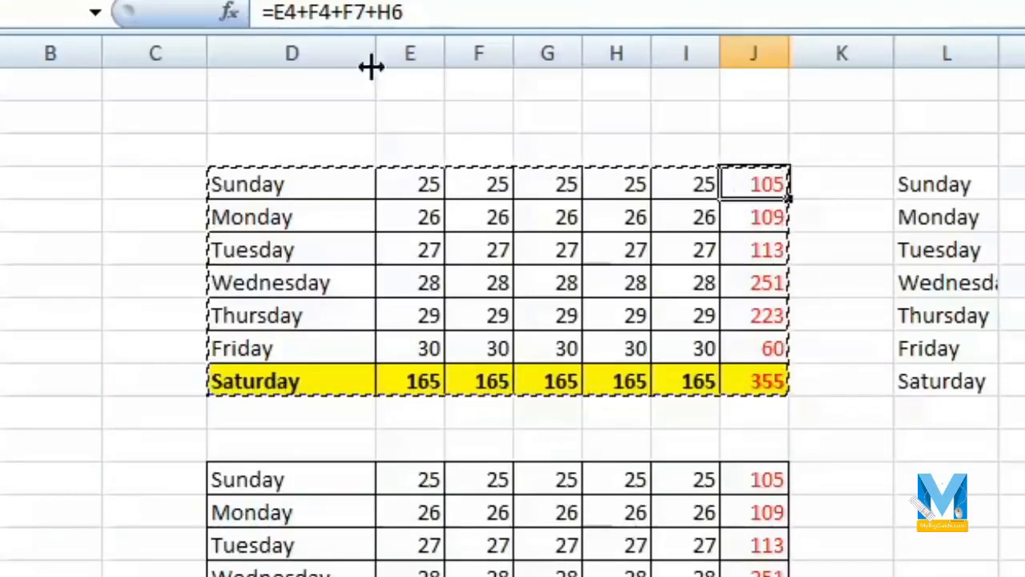
left_click(343, 12)
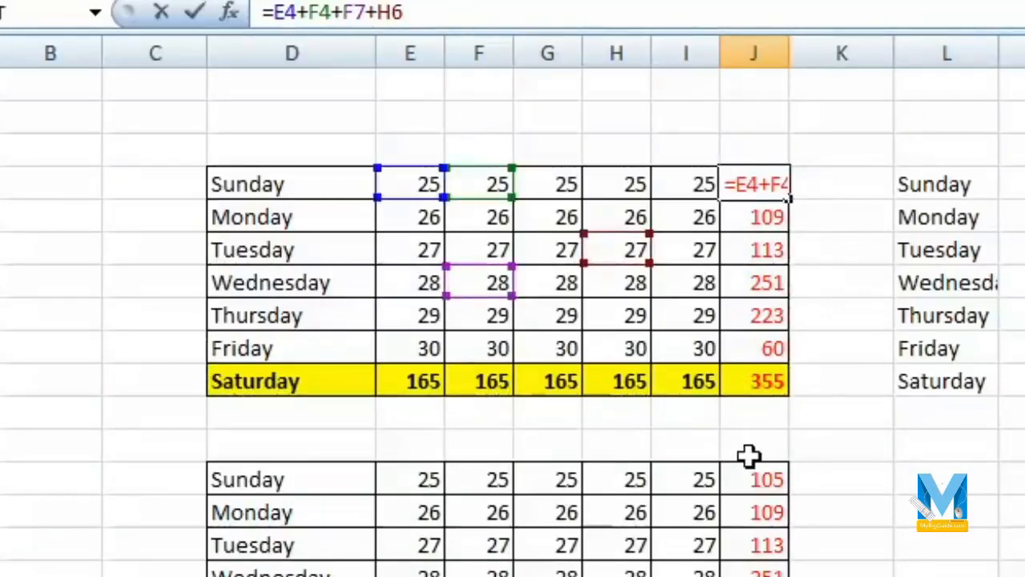
key("Escape")
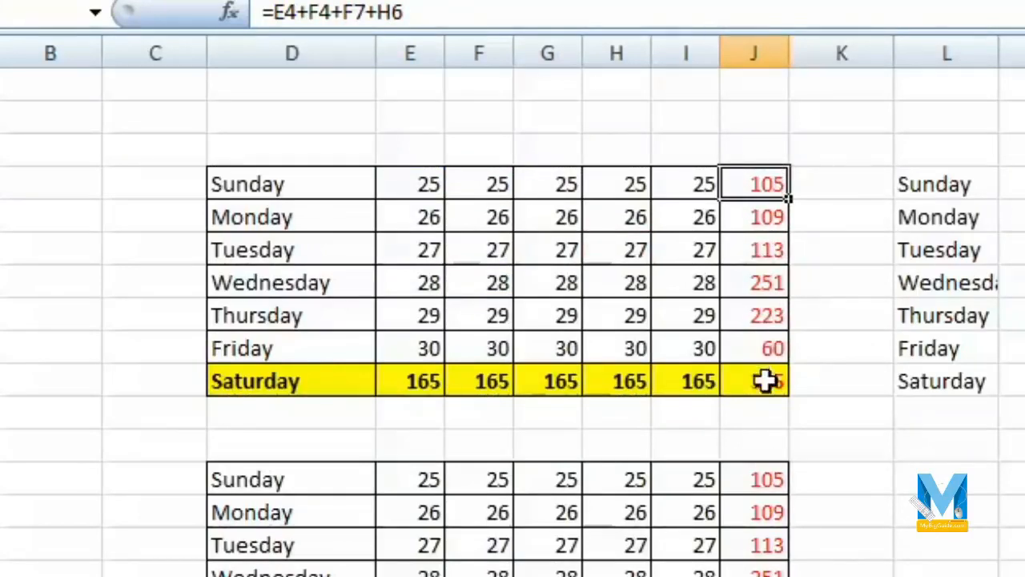
Try an ordinary copy and paste of the totals J4:J10 starting at cell Q14, and check the first pasted cell
left_click_drag(760, 197, 756, 380)
right_click(754, 277)
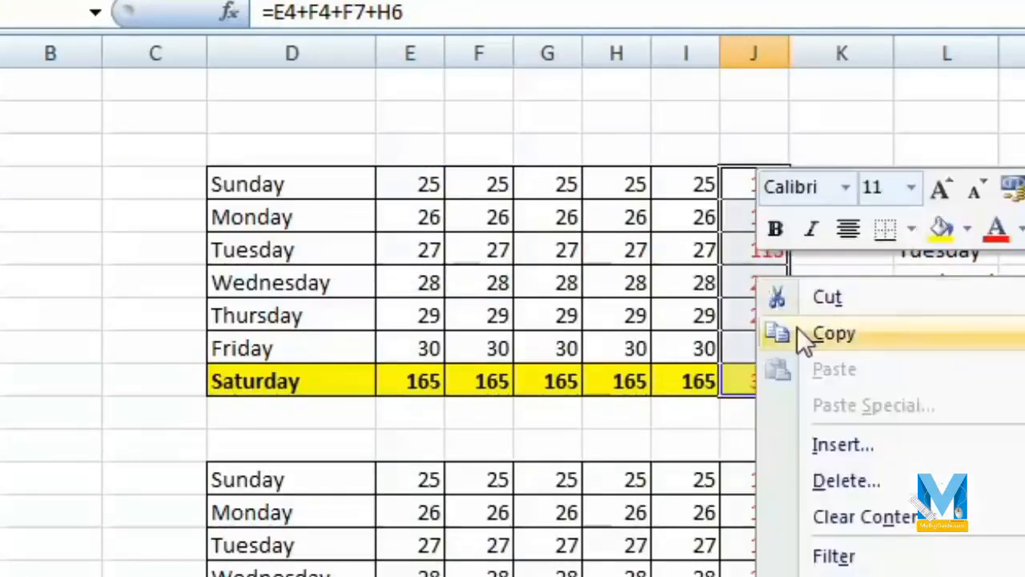
left_click(817, 346)
left_click(1024, 516)
right_click(840, 356)
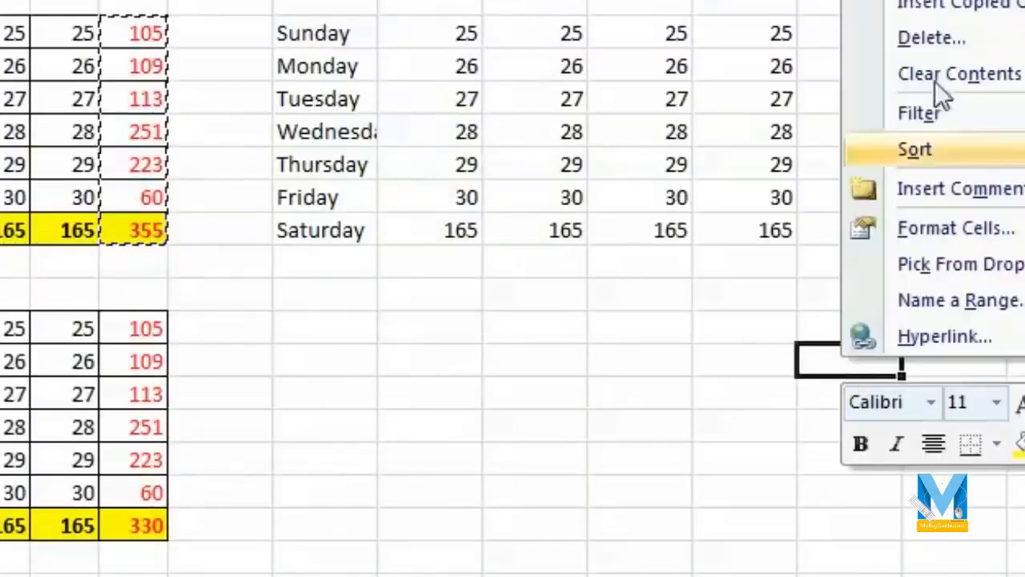
left_click(913, 0)
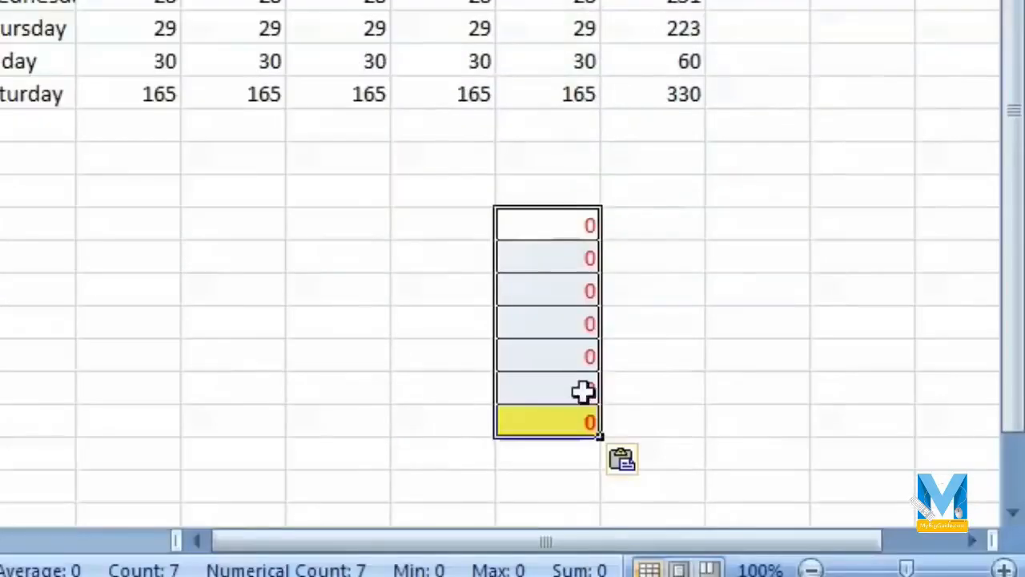
left_click(561, 222)
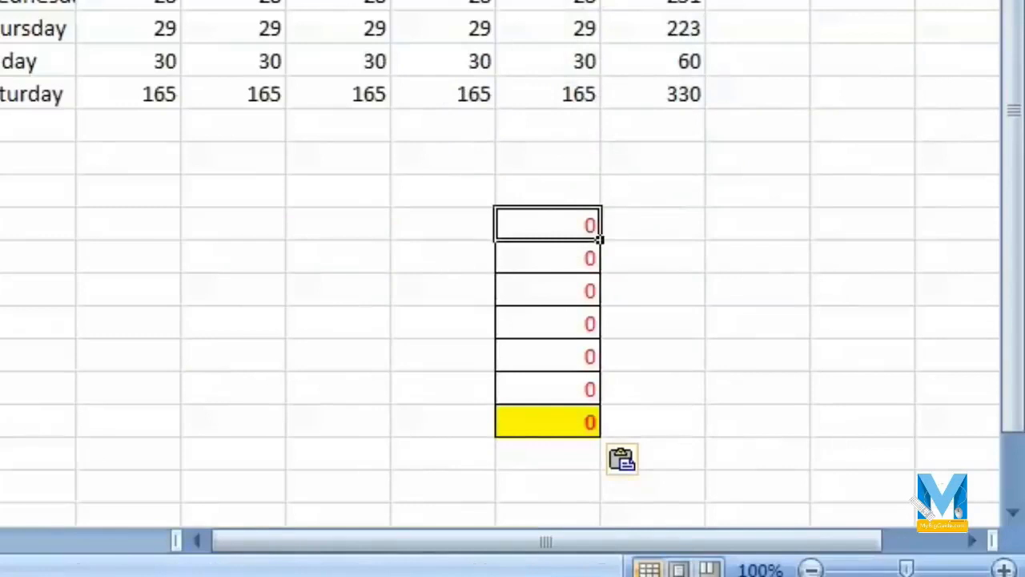
key("F2")
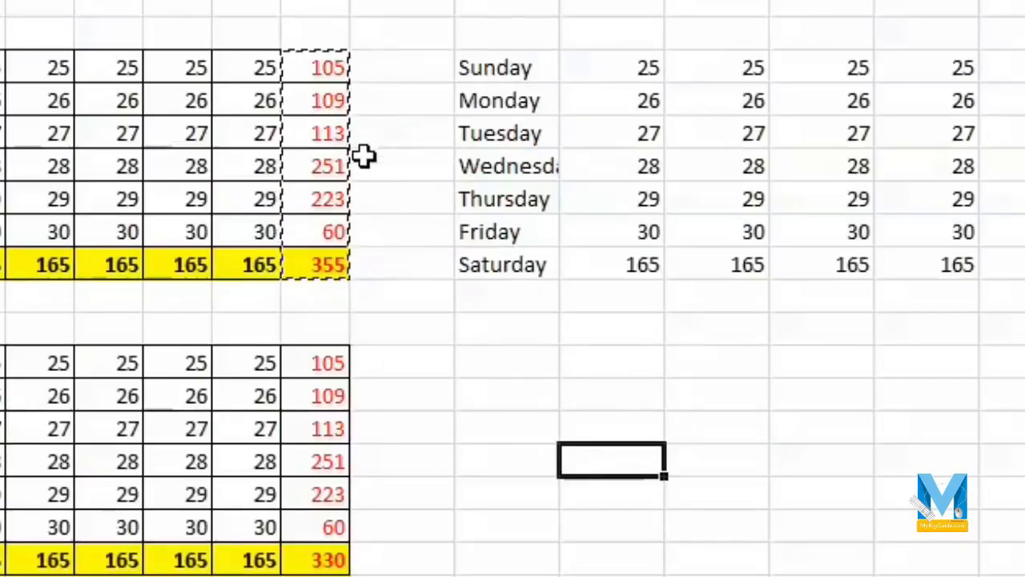
Copy the totals J4:J10 and paste only their values starting at cell R14, using Paste Special
left_click_drag(332, 65, 320, 264)
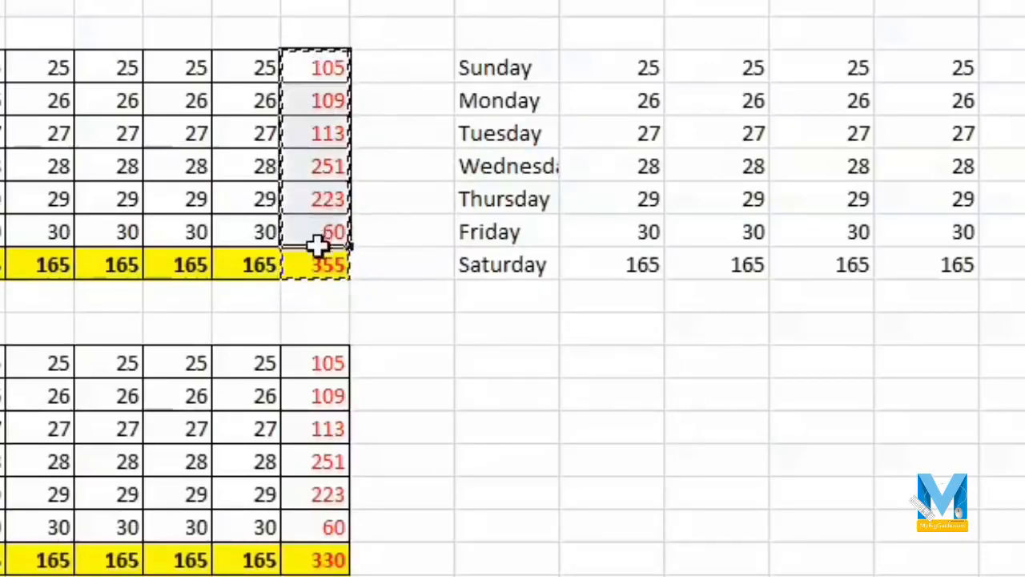
right_click(313, 120)
left_click(416, 180)
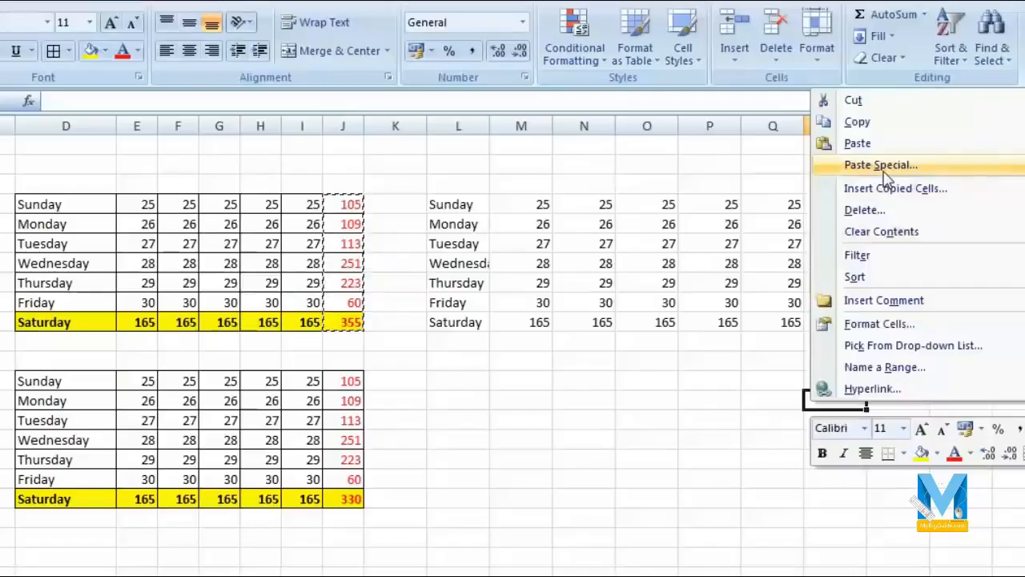
left_click(885, 177)
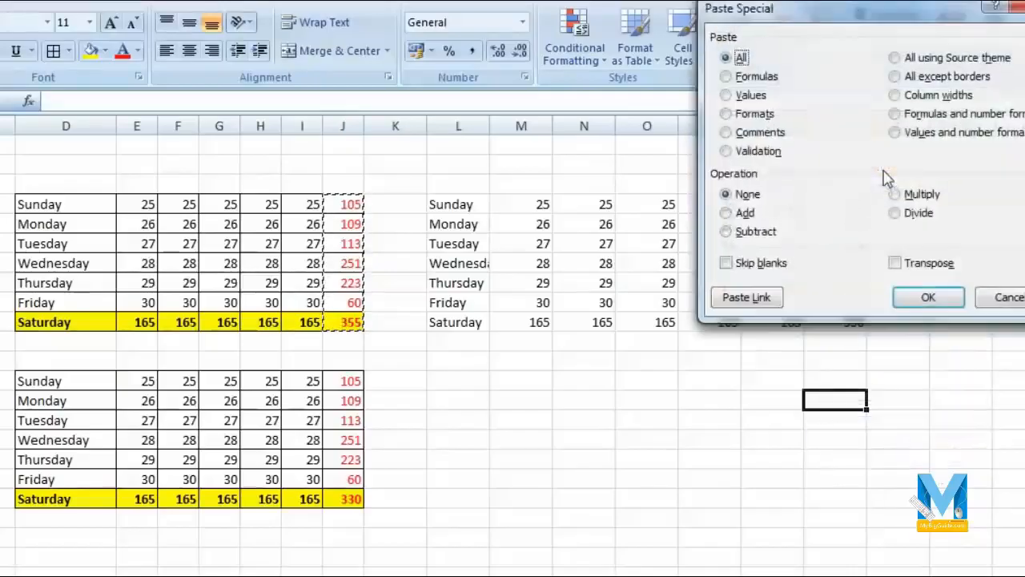
left_click(727, 95)
left_click(917, 307)
Check the contents of the value-only cells pasted from R14 downward
left_click(795, 424)
left_click(825, 405)
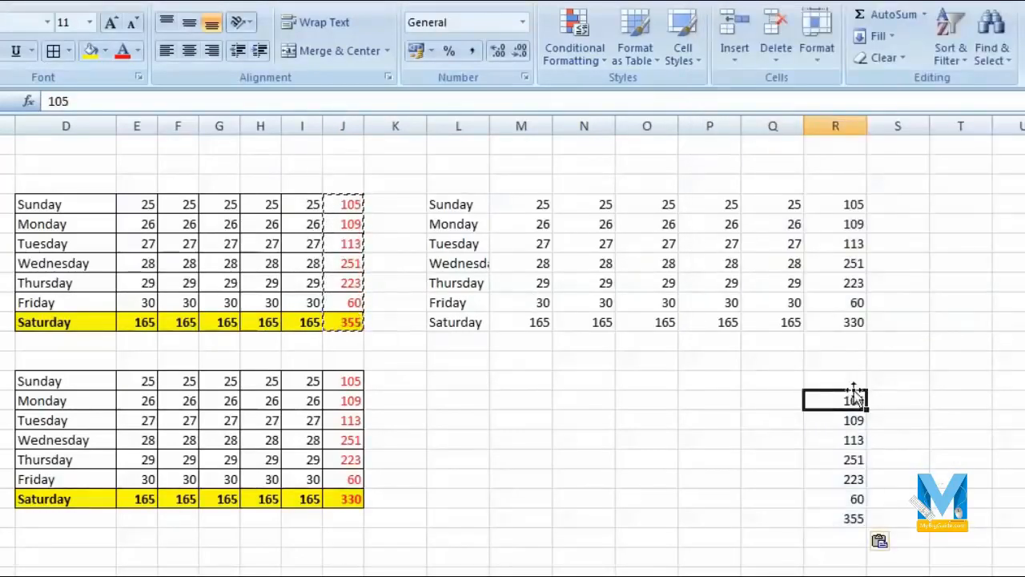
left_click_drag(851, 409, 851, 474)
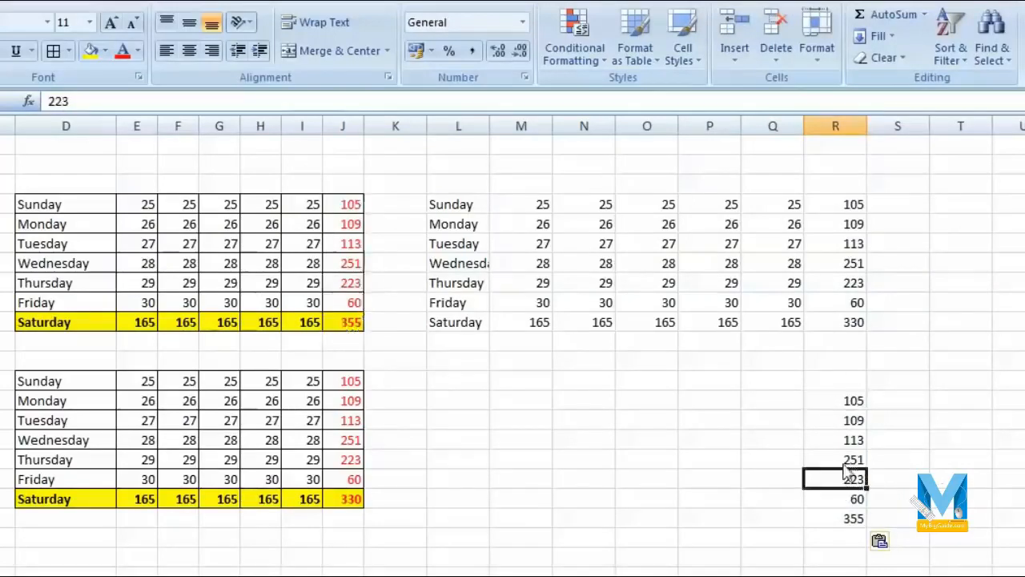
left_click(449, 343)
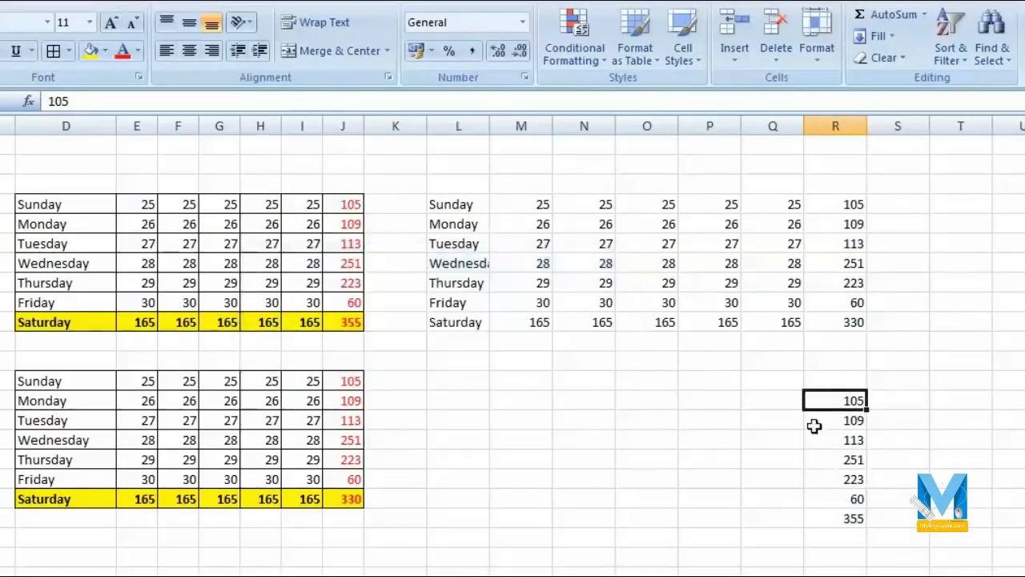
Clear the value-only totals from cell R14 downward
left_click_drag(829, 400, 857, 542)
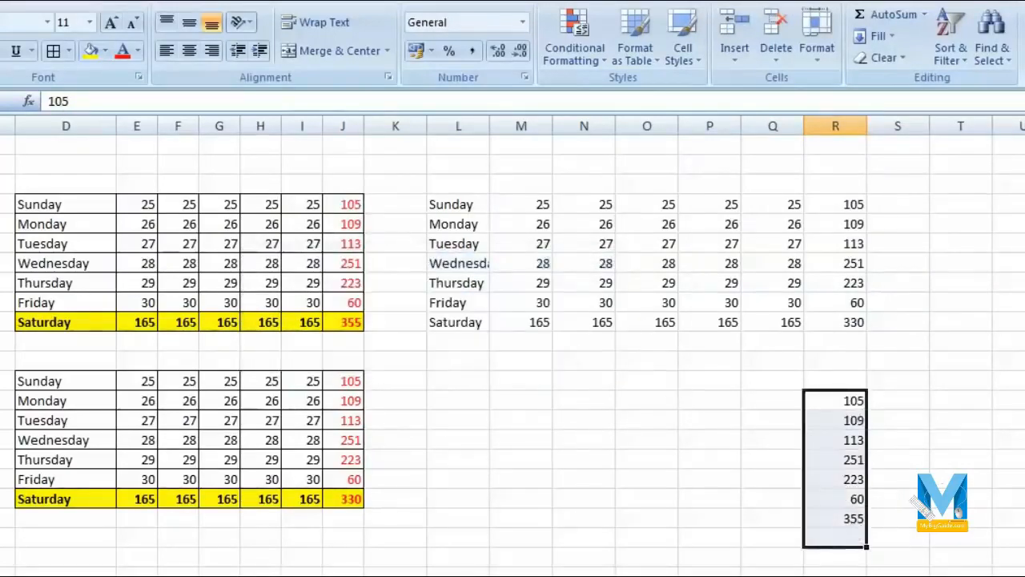
key("Delete")
Copy the table D4:J10 and paste only its values starting at cell L13, using Paste Special
left_click_drag(64, 209, 344, 323)
right_click(345, 324)
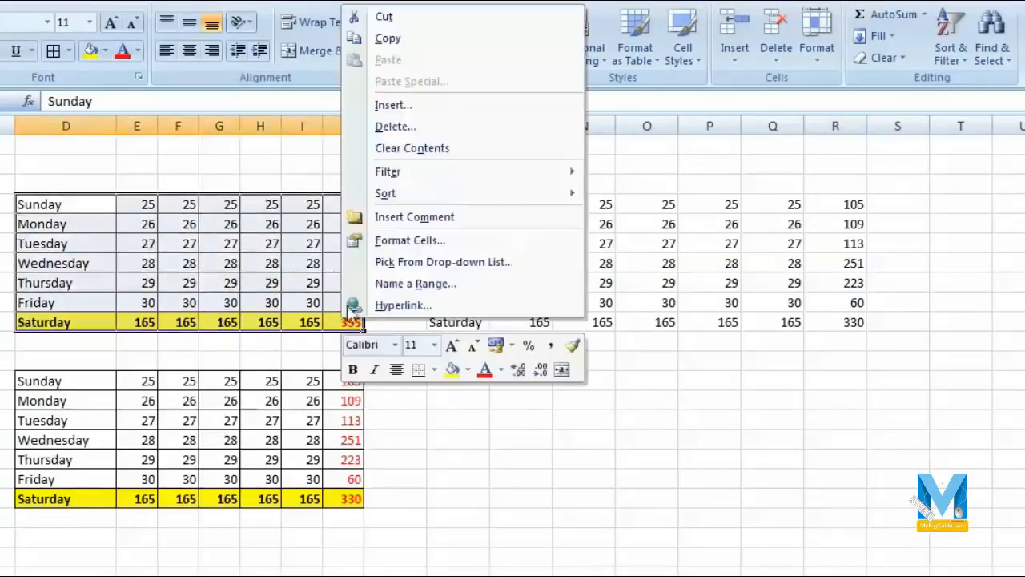
left_click(388, 40)
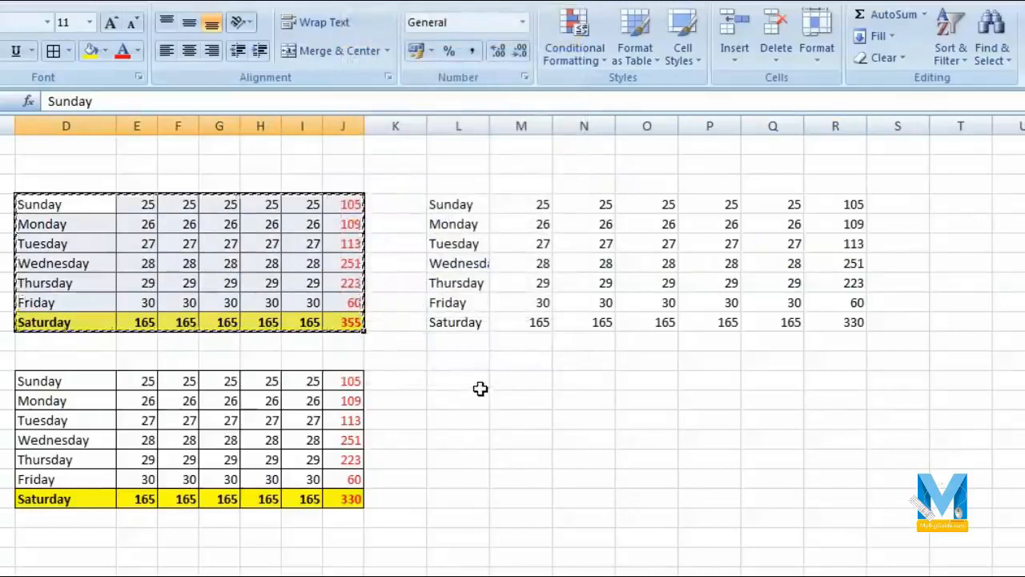
right_click(483, 388)
left_click(589, 146)
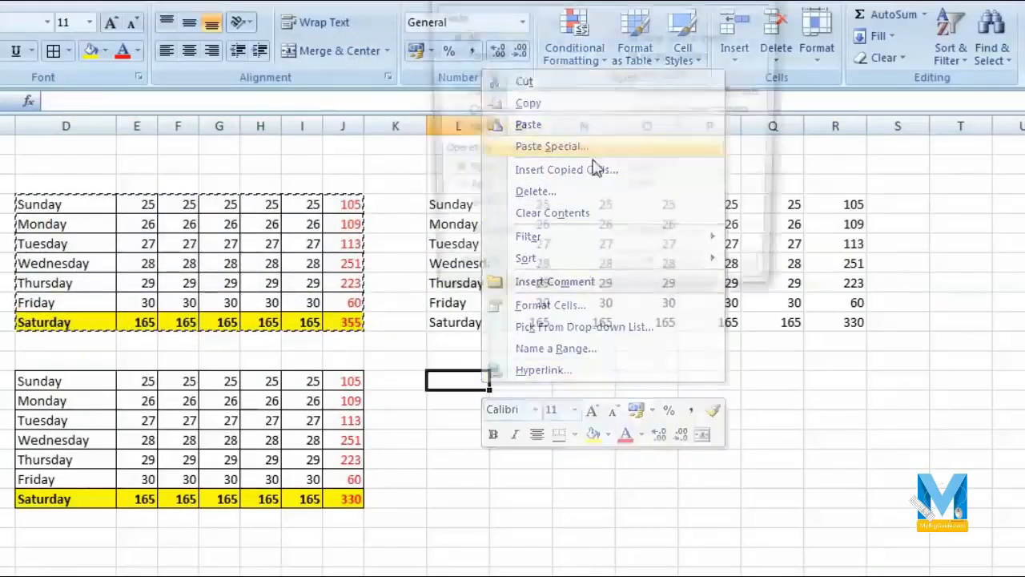
left_click(472, 73)
left_click(660, 276)
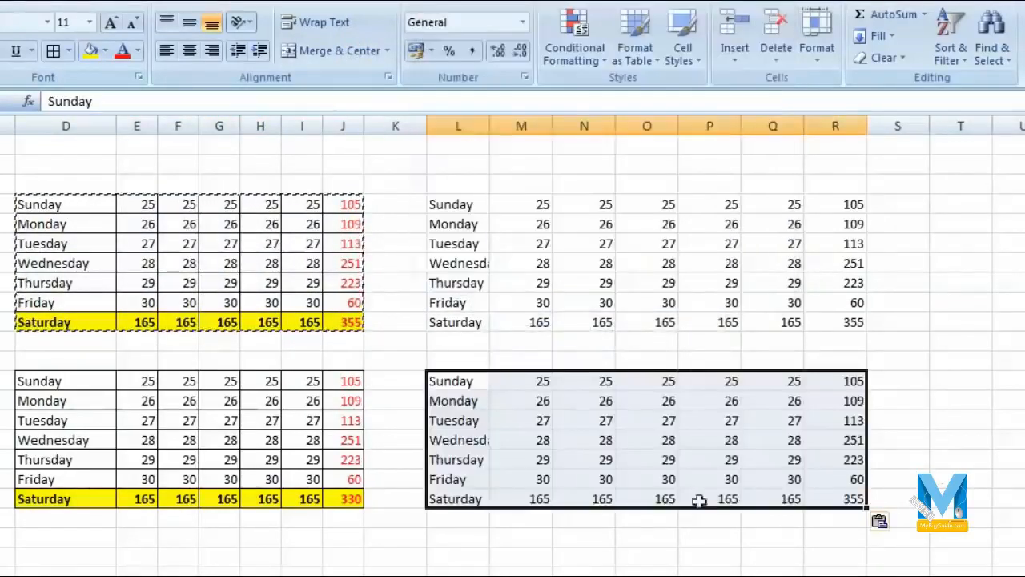
Check several cells of the value-only table for formulas, and clear the pasted copy from L13:R19
left_click(856, 399)
left_click(852, 440)
left_click(853, 479)
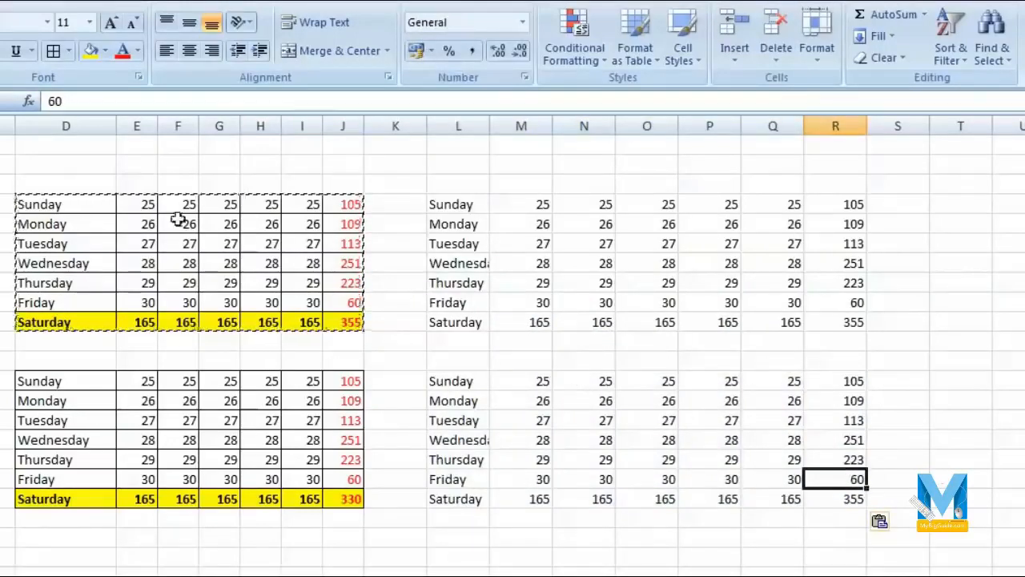
left_click(647, 498)
left_click(513, 498)
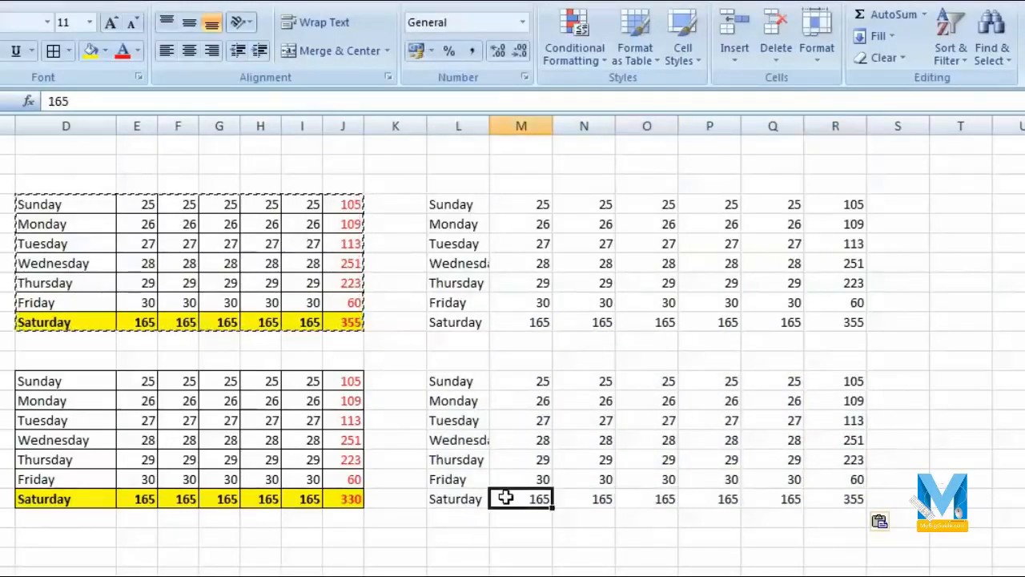
left_click_drag(448, 381, 851, 498)
key("Delete")
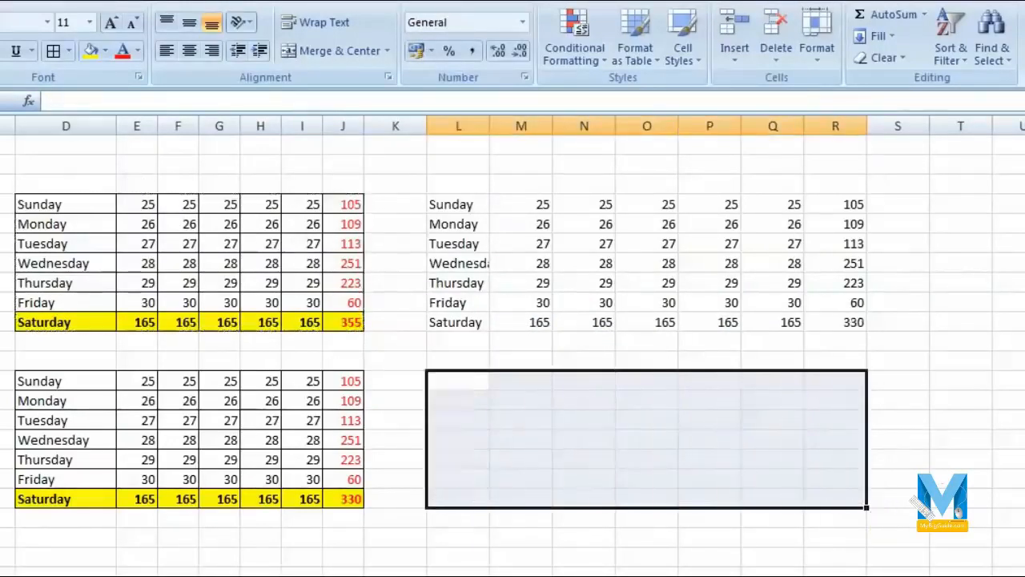
Copy the table D4:J10 and open the Paste Special options for cell L13
left_click_drag(72, 202, 339, 321)
right_click(340, 322)
left_click(386, 42)
right_click(467, 381)
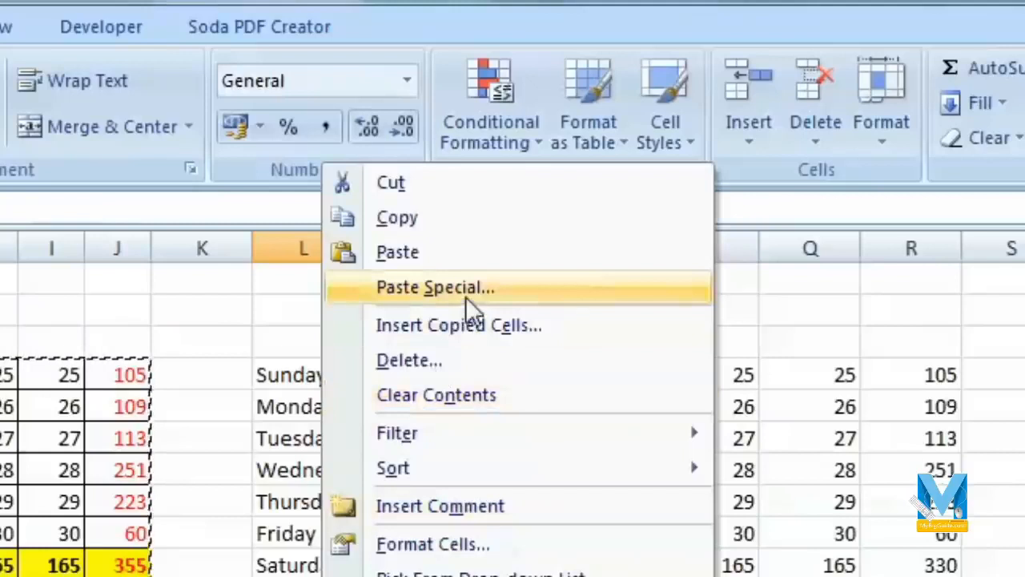
left_click(465, 295)
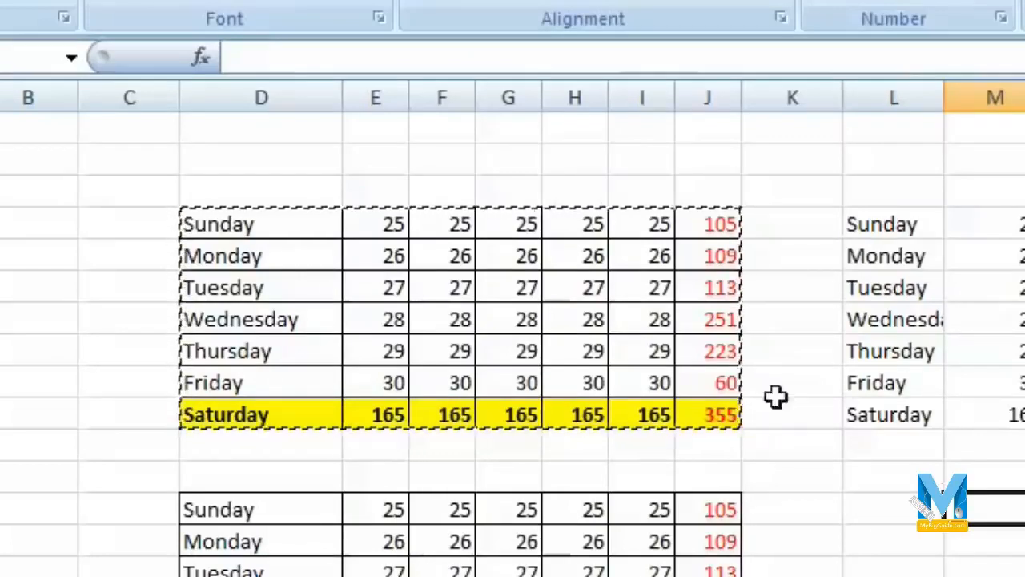
Try an ordinary copy and paste of the Saturday row D10:J10 onto the Tuesday row L6:R6, and undo it
left_click_drag(713, 410, 331, 413)
right_click(331, 412)
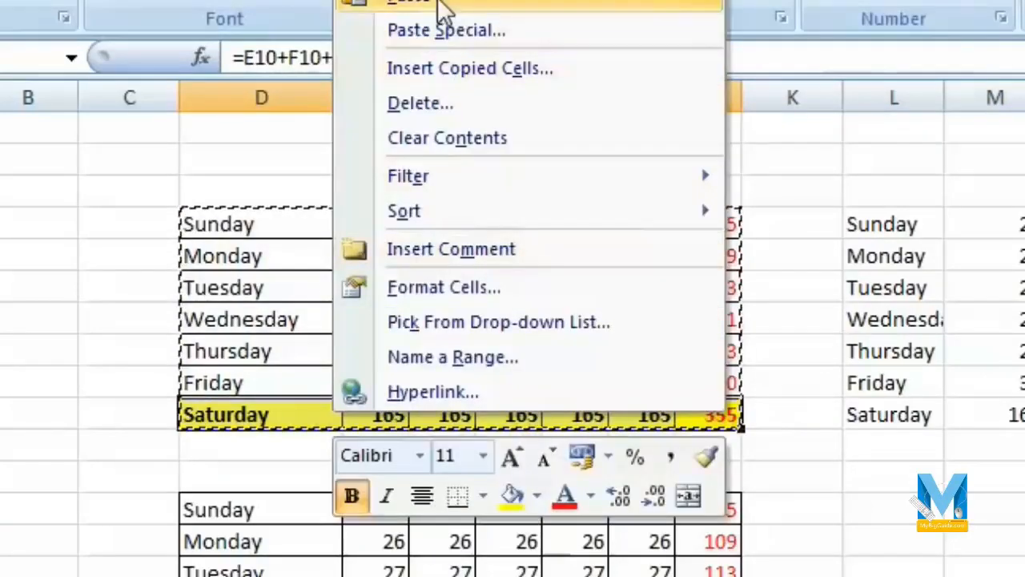
left_click(440, 0)
left_click_drag(871, 409, 1024, 409)
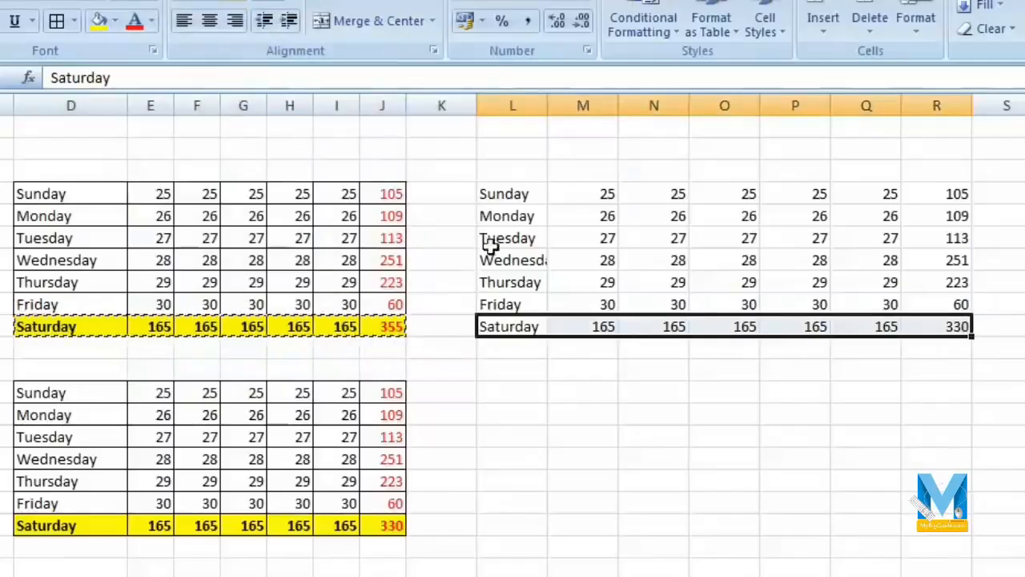
left_click_drag(490, 244, 938, 238)
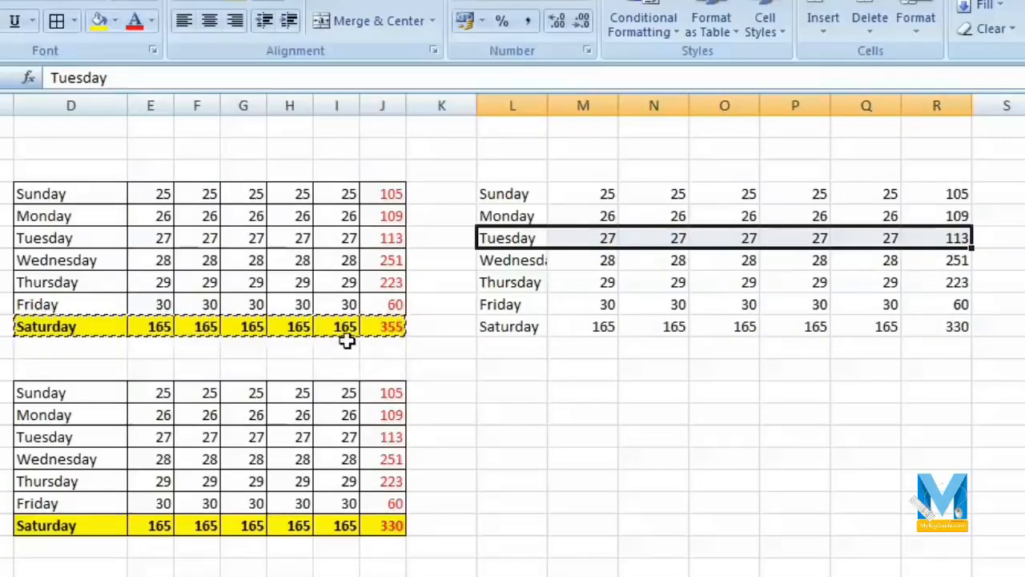
right_click(568, 248)
left_click(716, 309)
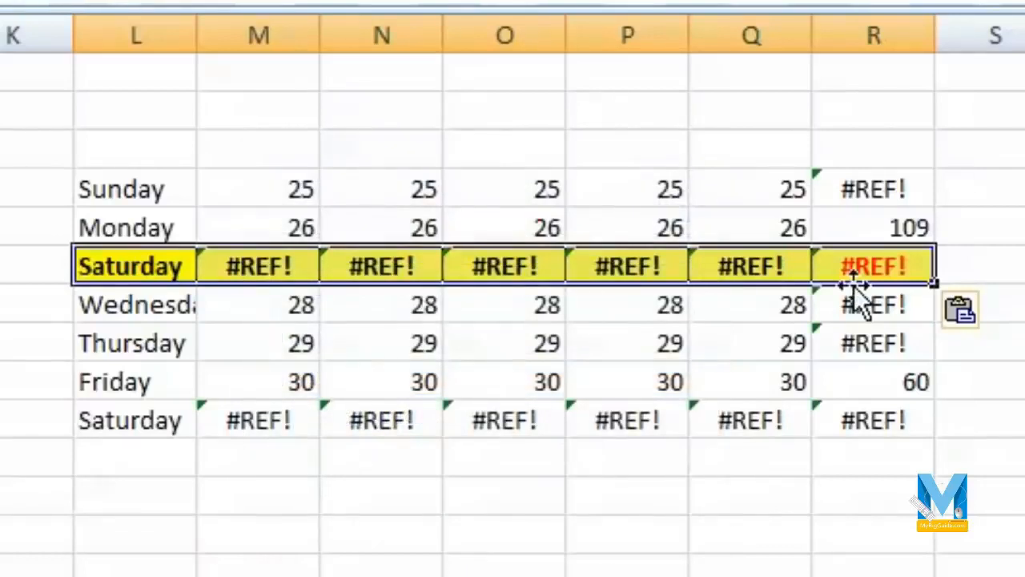
key("ctrl+z")
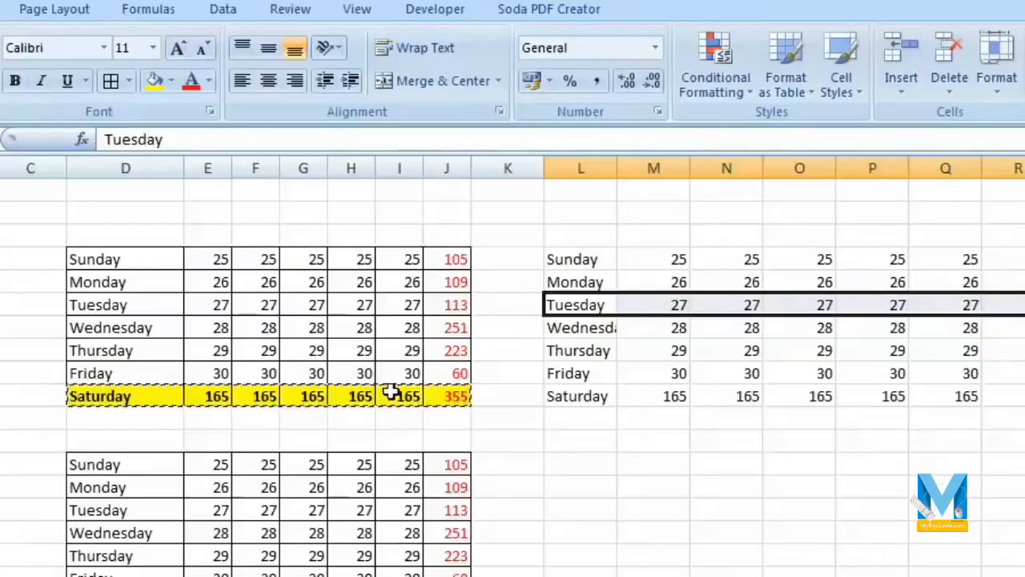
Copy the Saturday total in I10 and paste only its formats onto the Tuesday row L6:R6, using Paste Special
right_click(392, 394)
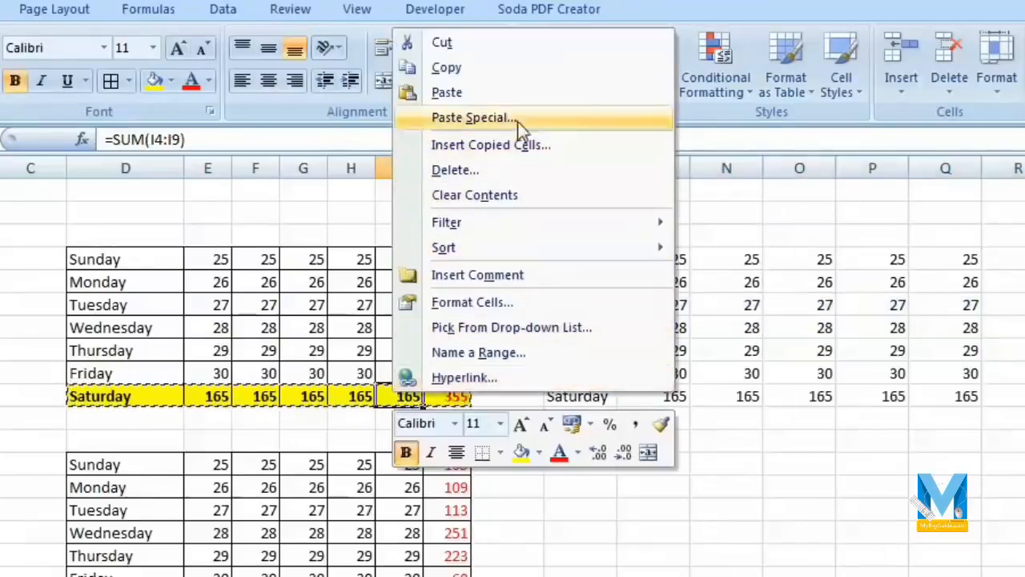
left_click(525, 72)
left_click_drag(569, 309, 1018, 301)
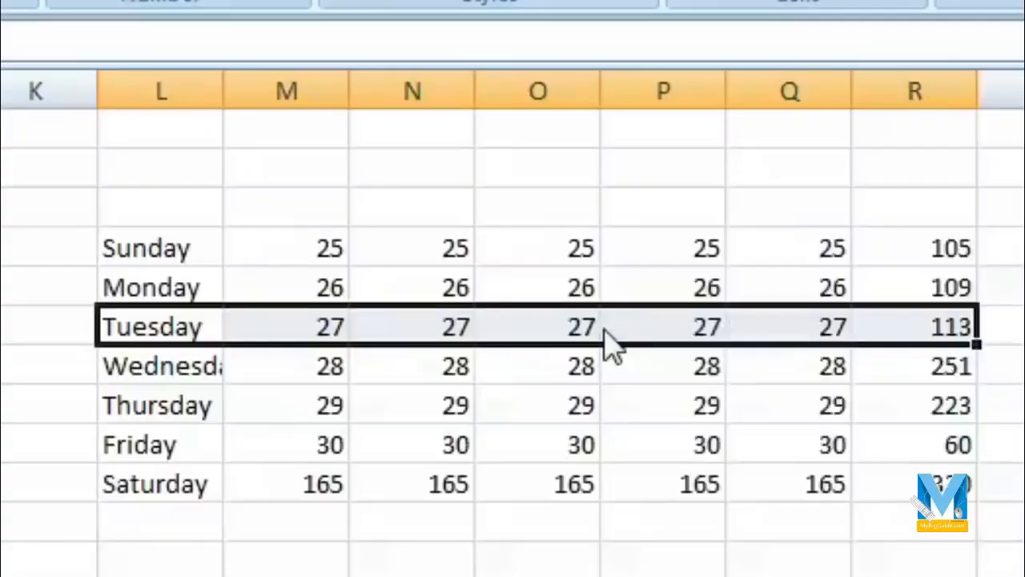
right_click(610, 346)
left_click(829, 486)
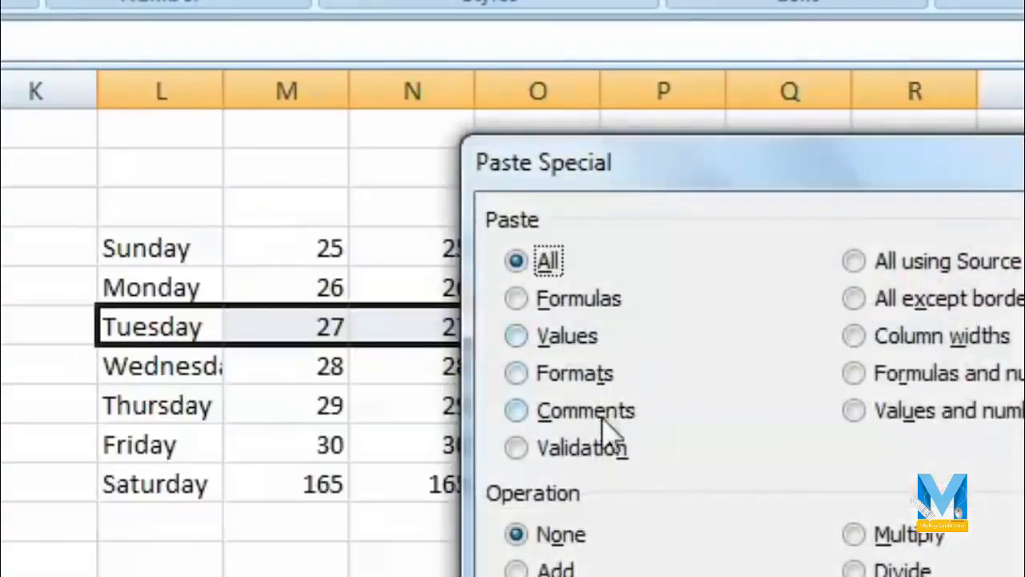
left_click(604, 376)
left_click_drag(682, 184, 314, 430)
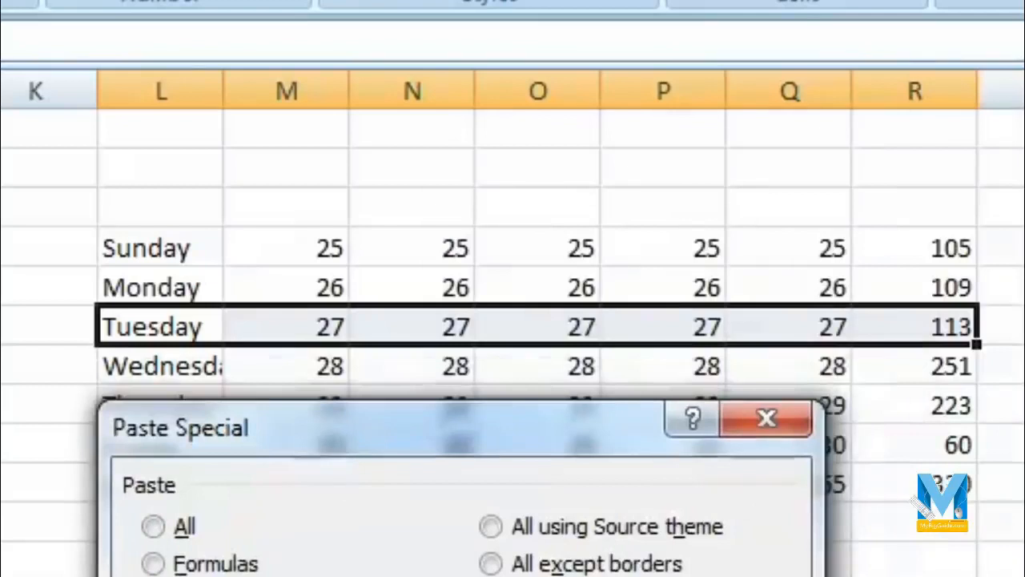
key("Return")
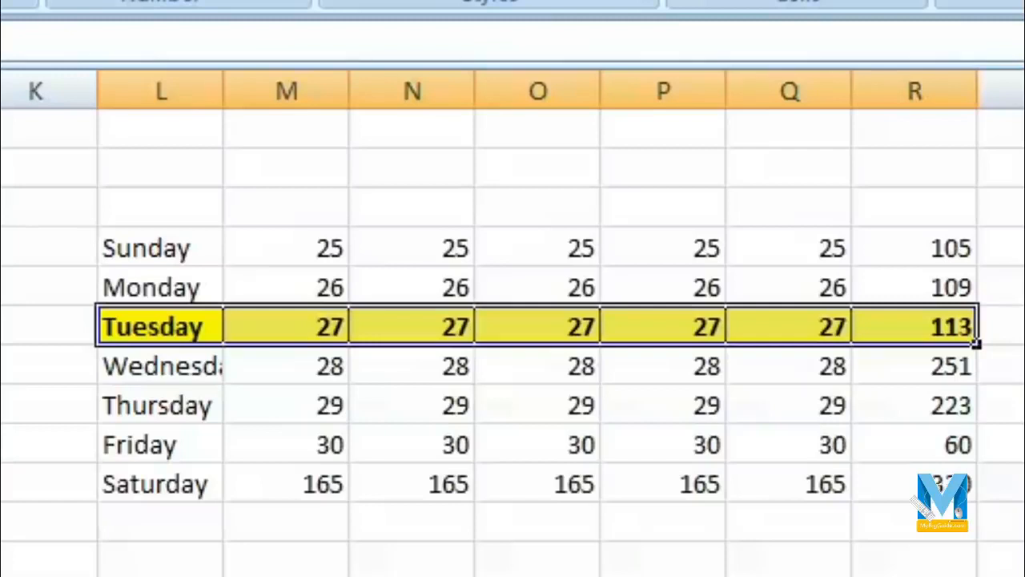
Copy the Saturday row D10:J10 and paste only its formats onto the Sunday row starting at cell L4
left_click(404, 558)
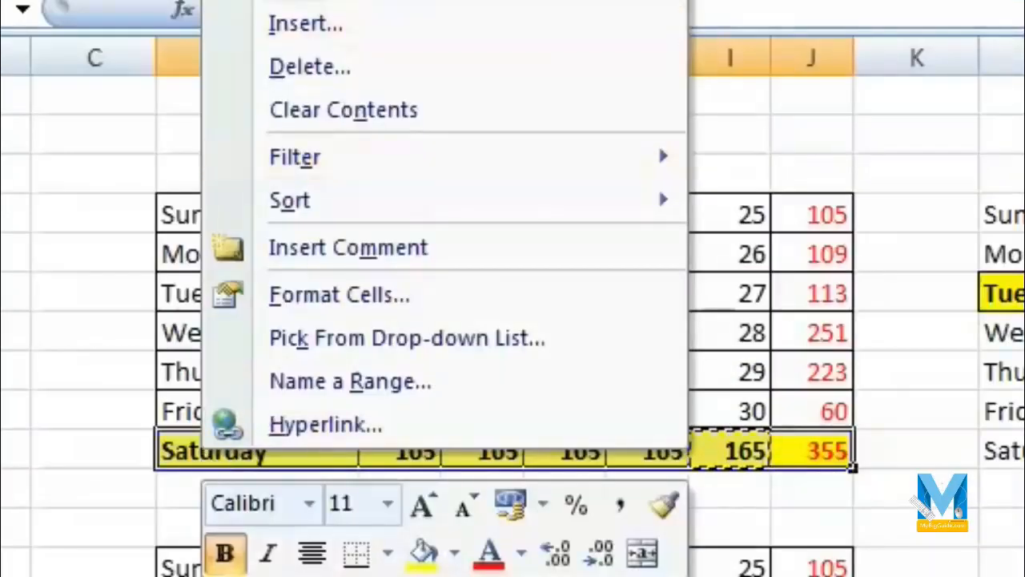
key("Escape")
left_click_drag(186, 234, 187, 234)
right_click(186, 234)
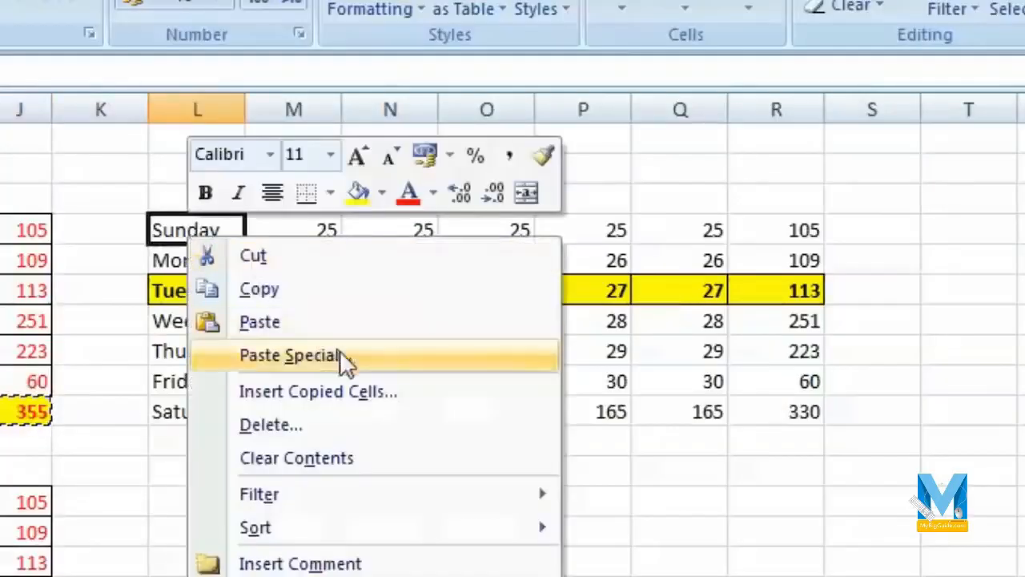
left_click(344, 357)
left_click(139, 262)
left_click(412, 545)
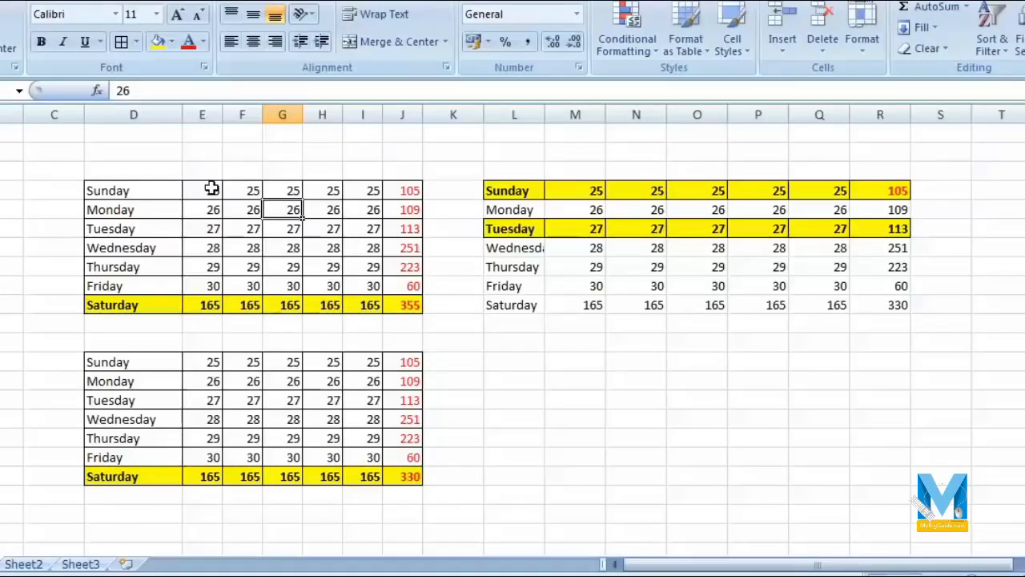
Add a Duplicate Values conditional format to E4:E9 with Light Red Fill with Dark Red Text
left_click_drag(207, 188, 204, 280)
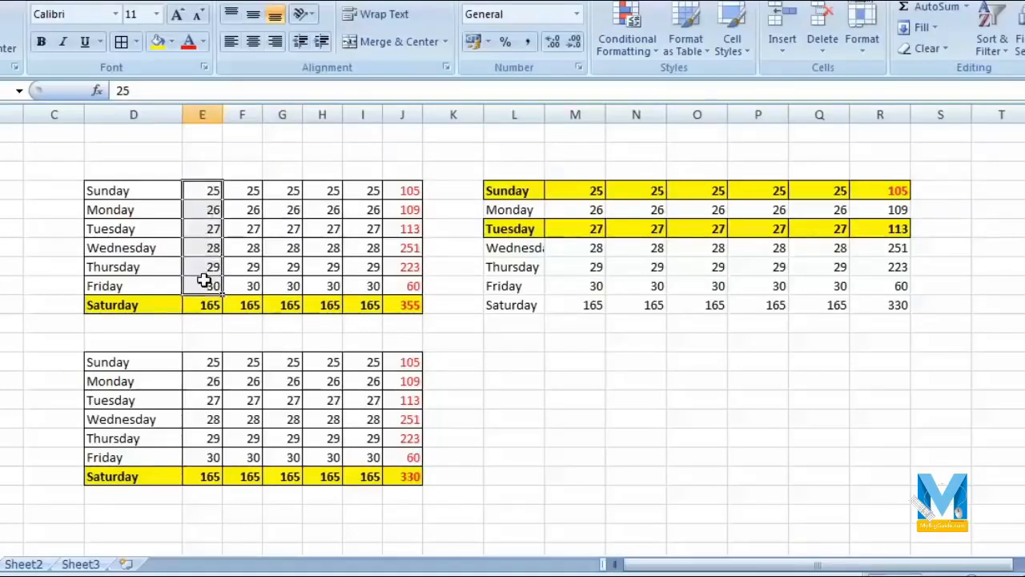
left_click(627, 44)
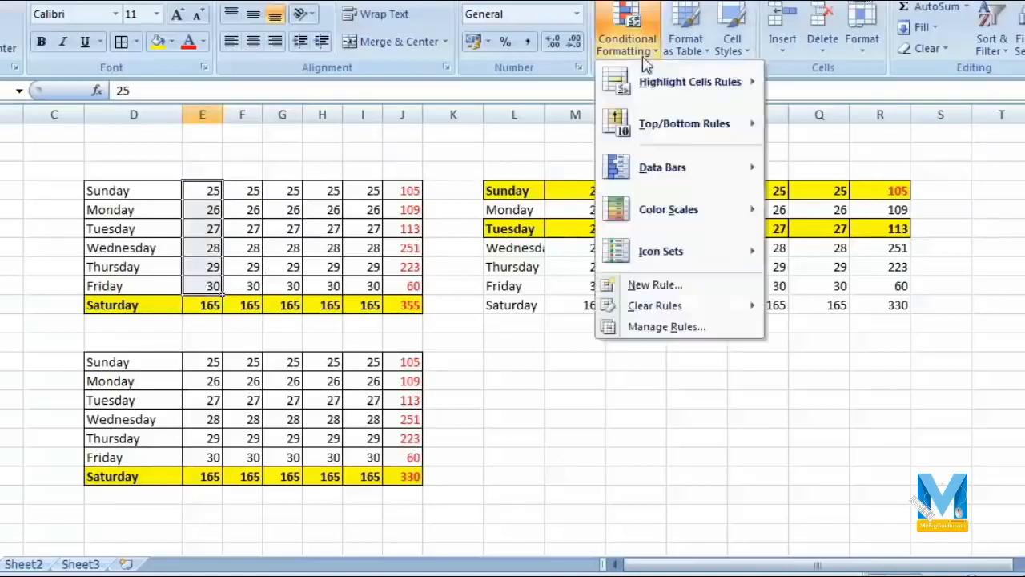
mouse_move(711, 90)
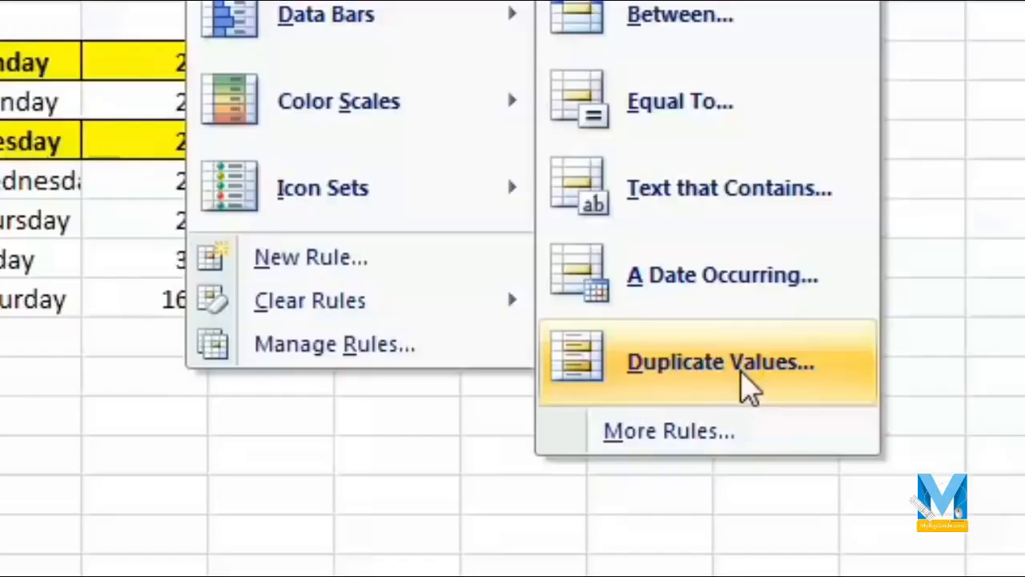
left_click(741, 374)
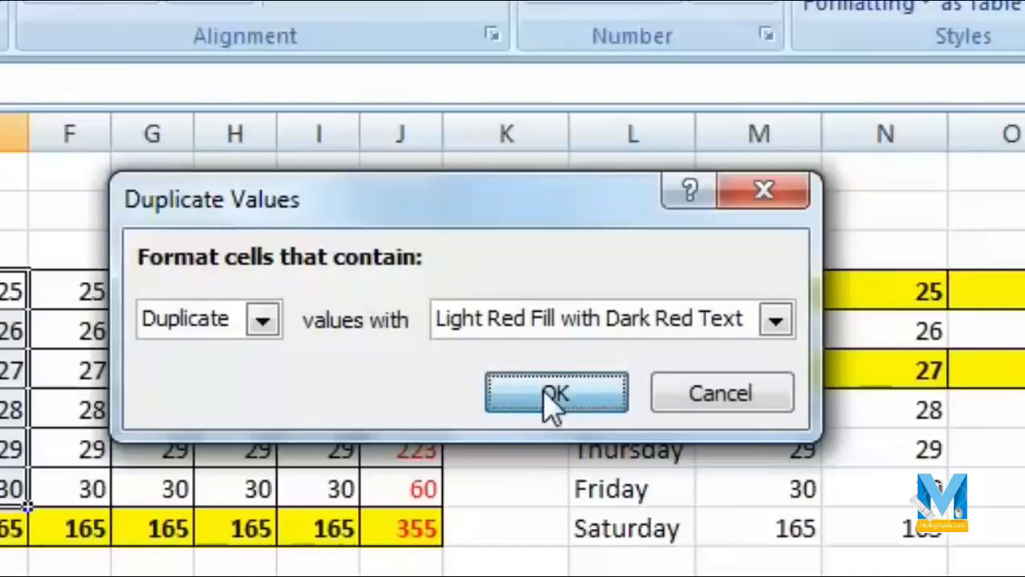
left_click(553, 398)
Test the duplicate rule by entering 24 in cell E5 and replacing it with 27
left_click(20, 329)
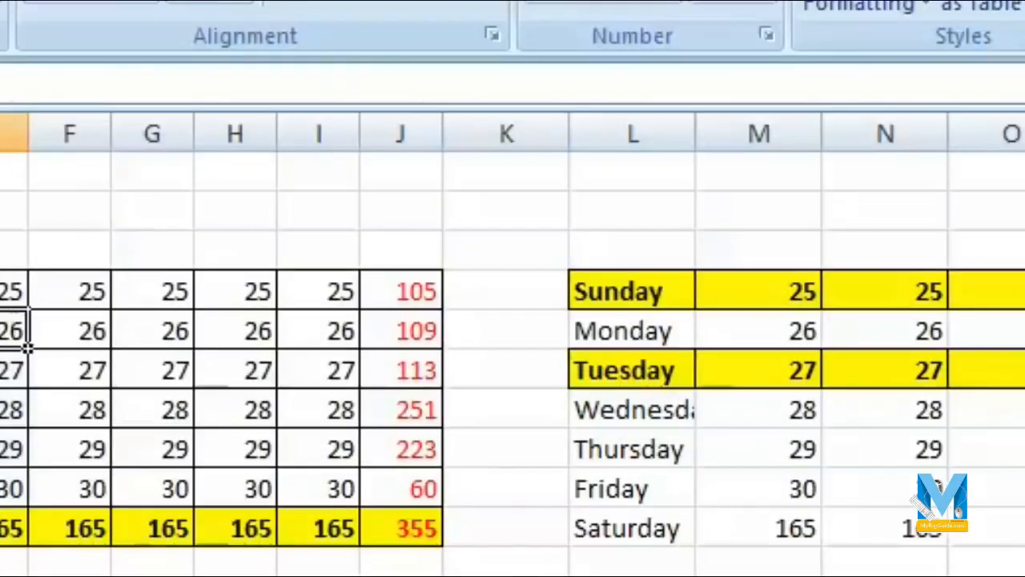
type("24")
key("Return")
key("Up")
type("27")
key("Return")
left_click(480, 391)
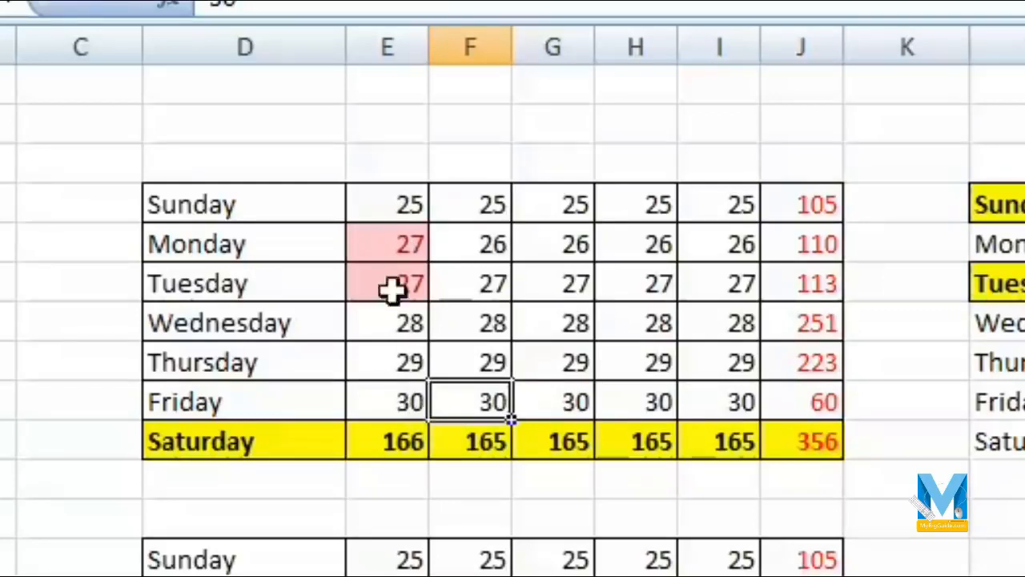
Copy E4:E9 and paste only its formats, including the duplicate rule, onto I4:I10 using Paste Special
left_click_drag(390, 203, 384, 411)
right_click(394, 391)
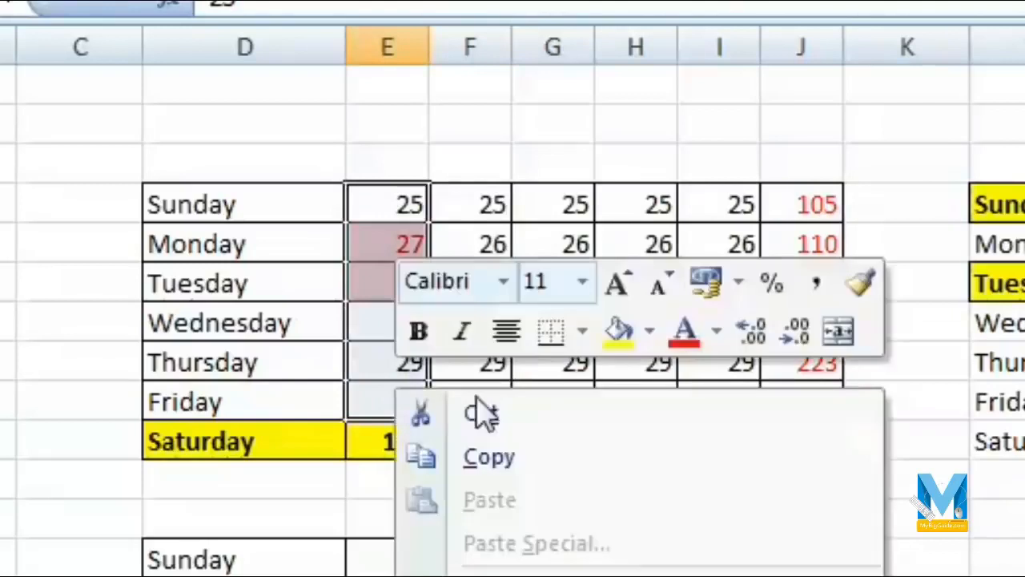
left_click(522, 461)
left_click_drag(723, 206, 726, 439)
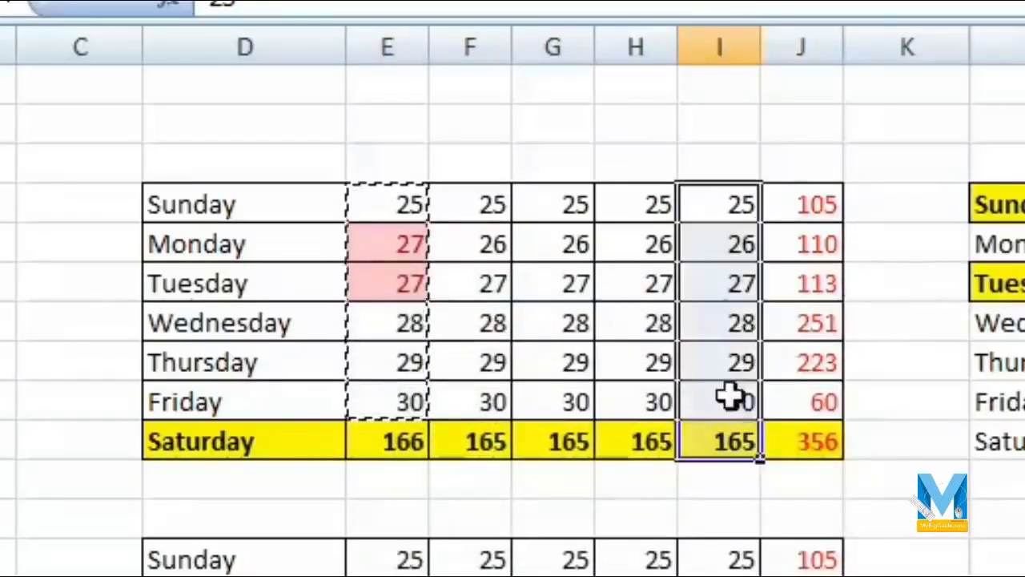
right_click(731, 398)
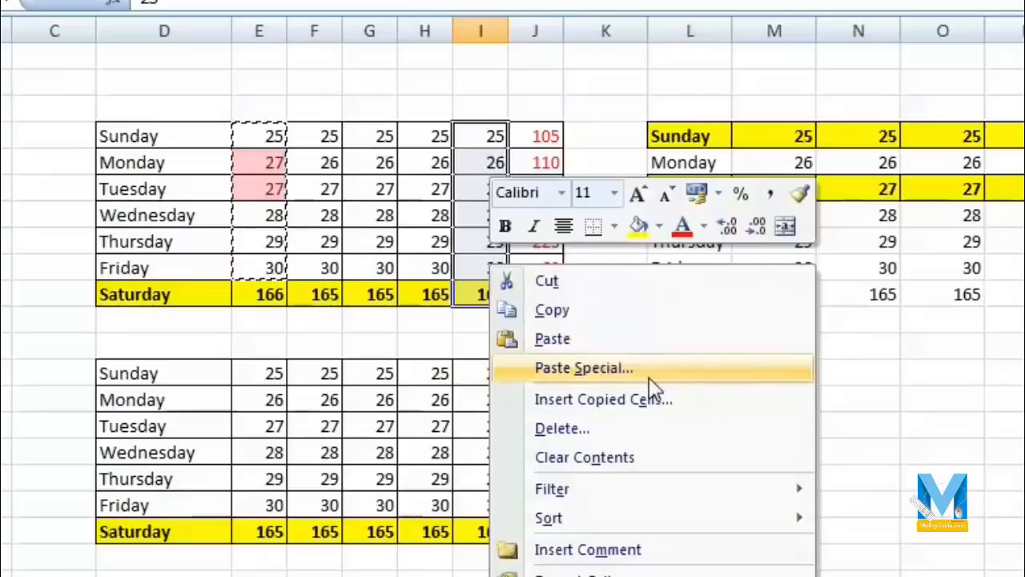
left_click(757, 551)
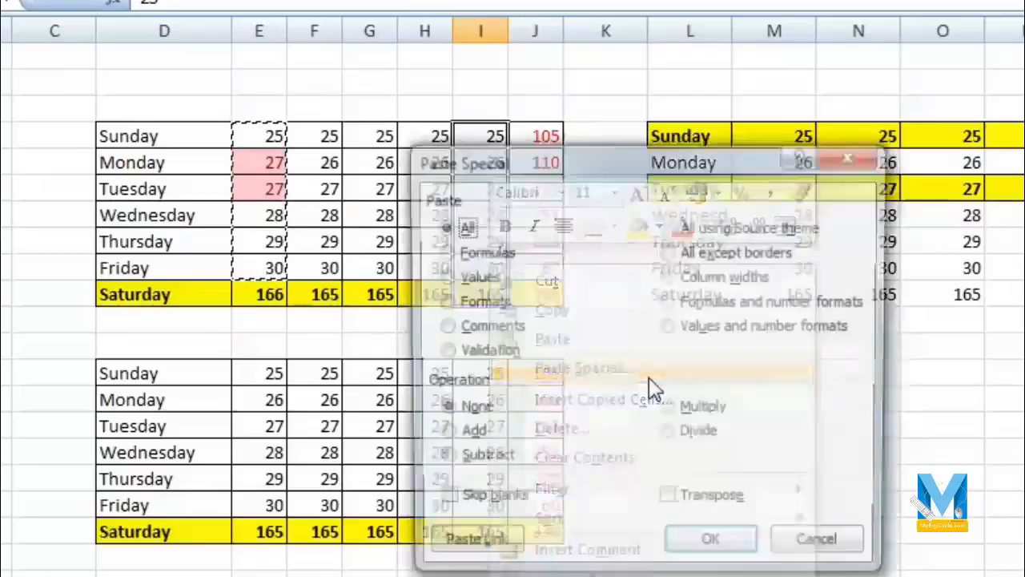
left_click(462, 307)
left_click_drag(574, 174, 934, 27)
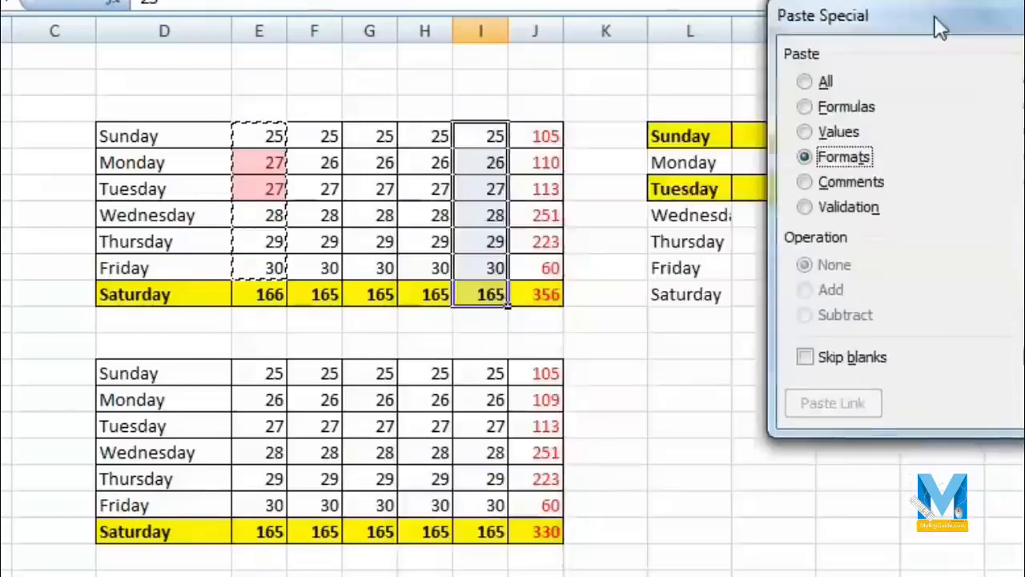
key("Return")
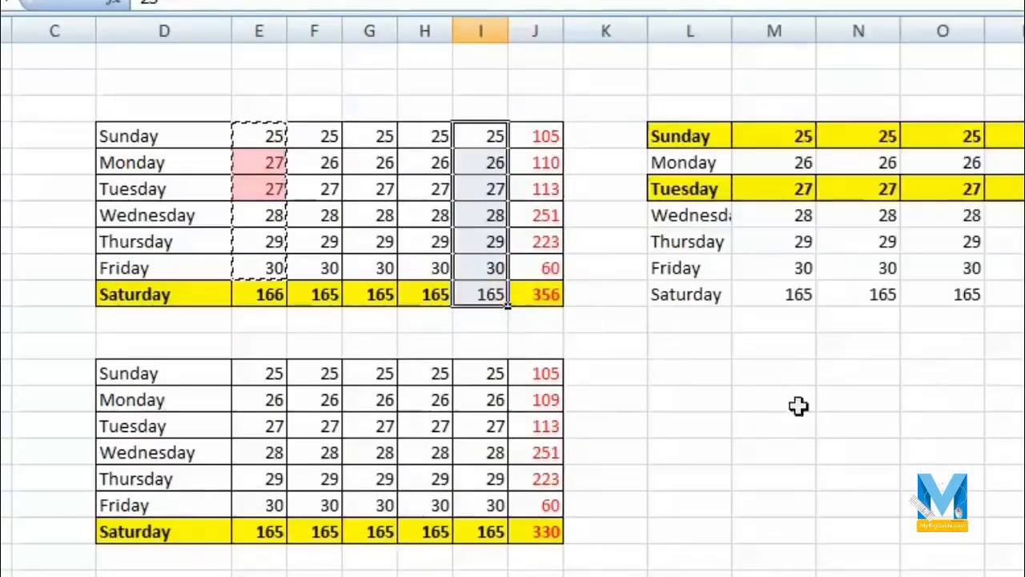
Test the duplicate rule in column I by entering 27 in the Thursday cell I8
left_click(485, 236)
type("27")
key("Return")
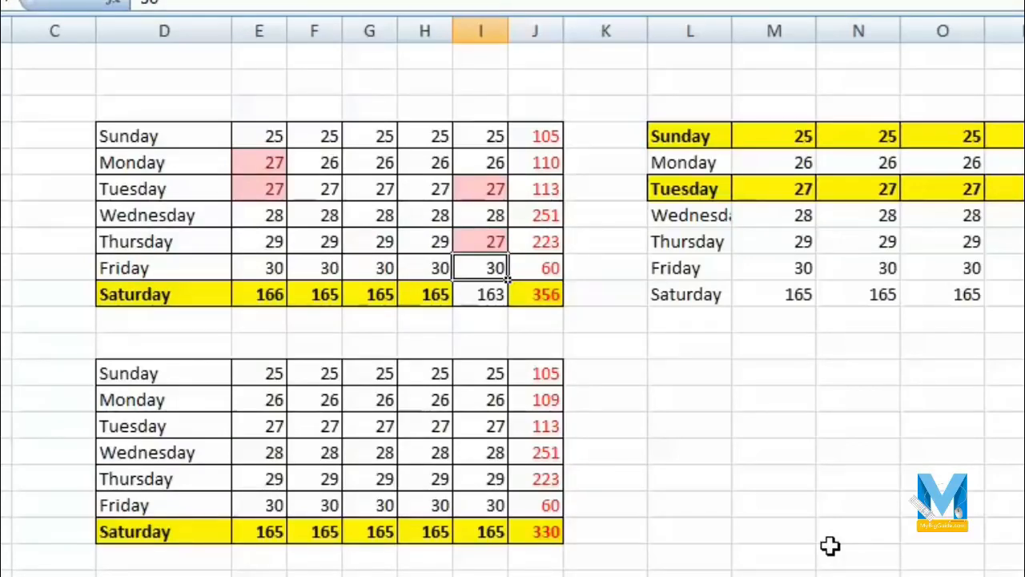
Insert a comment reading "klkjlkjlkjl lkjlk" on cell E5
right_click(692, 374)
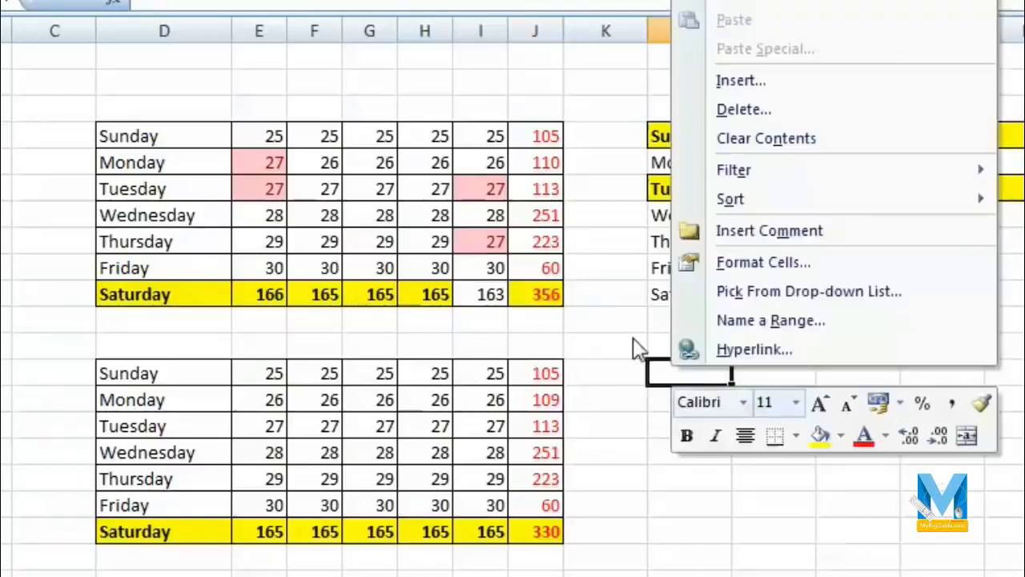
right_click(358, 195)
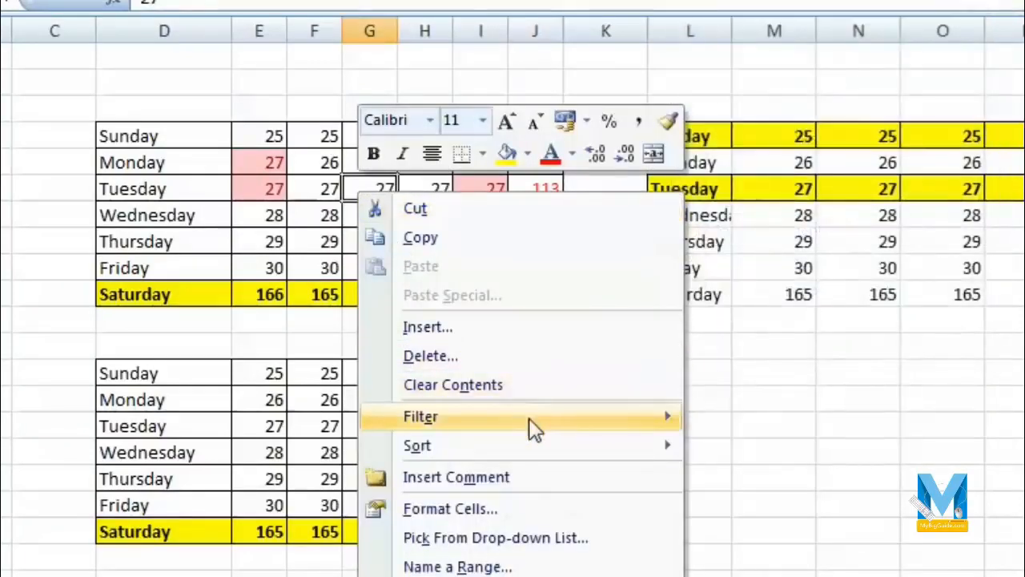
mouse_move(534, 428)
right_click(269, 165)
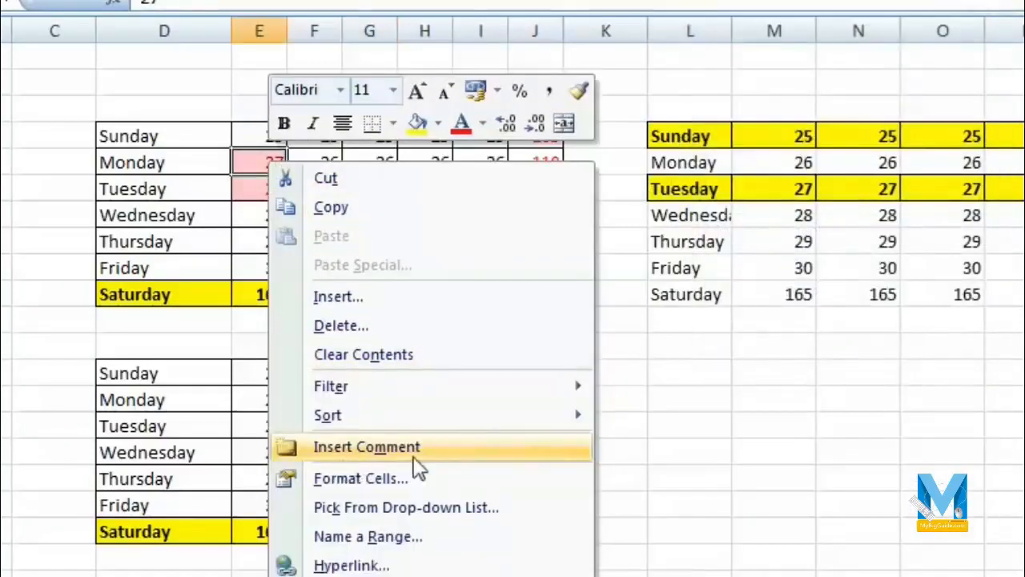
left_click(415, 458)
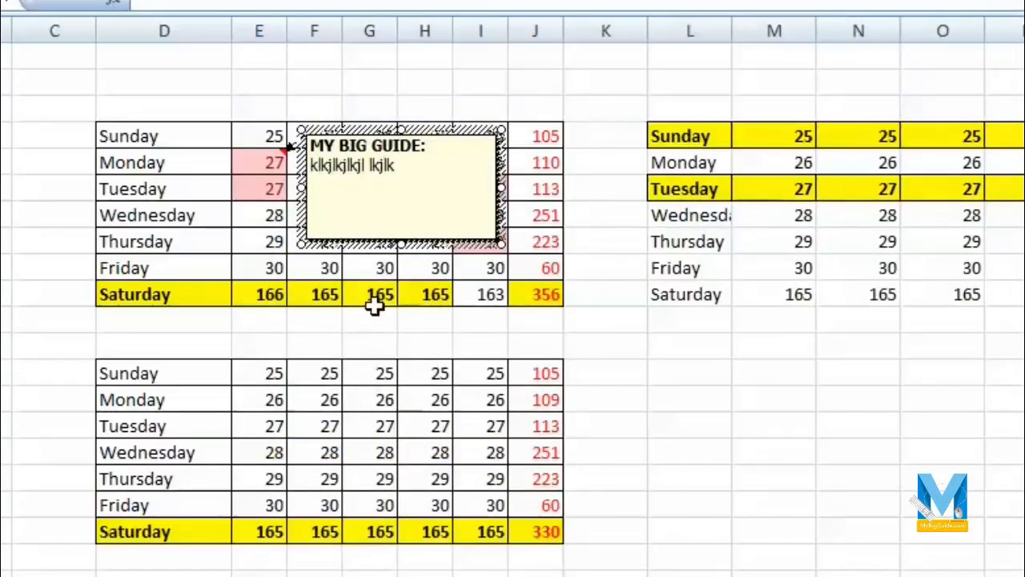
left_click(388, 297)
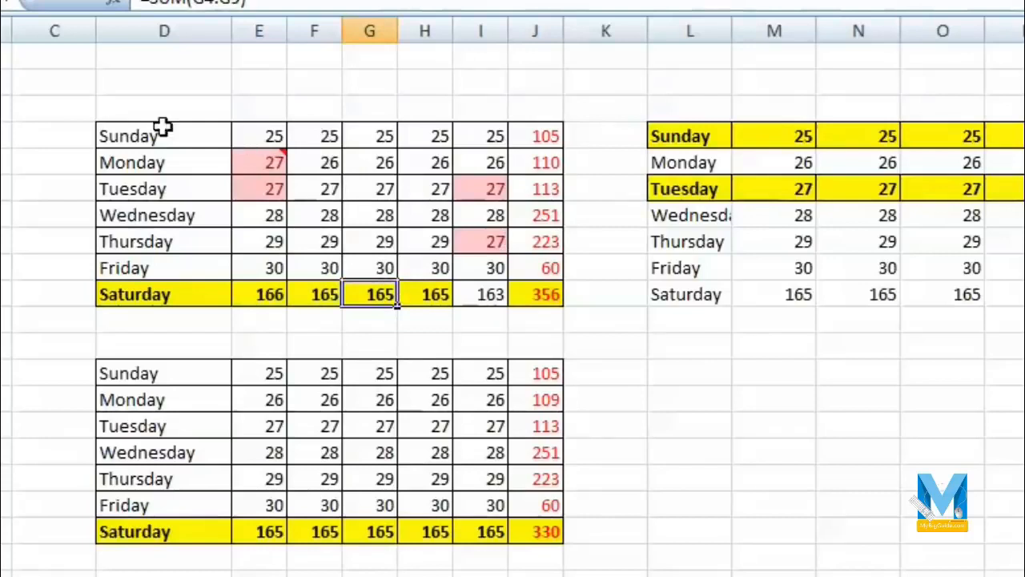
Copy D4:J10, paste only its comments starting at cell L13 using Paste Special, and check the comment on M14
left_click_drag(131, 140, 544, 297)
right_click(373, 241)
left_click(480, 282)
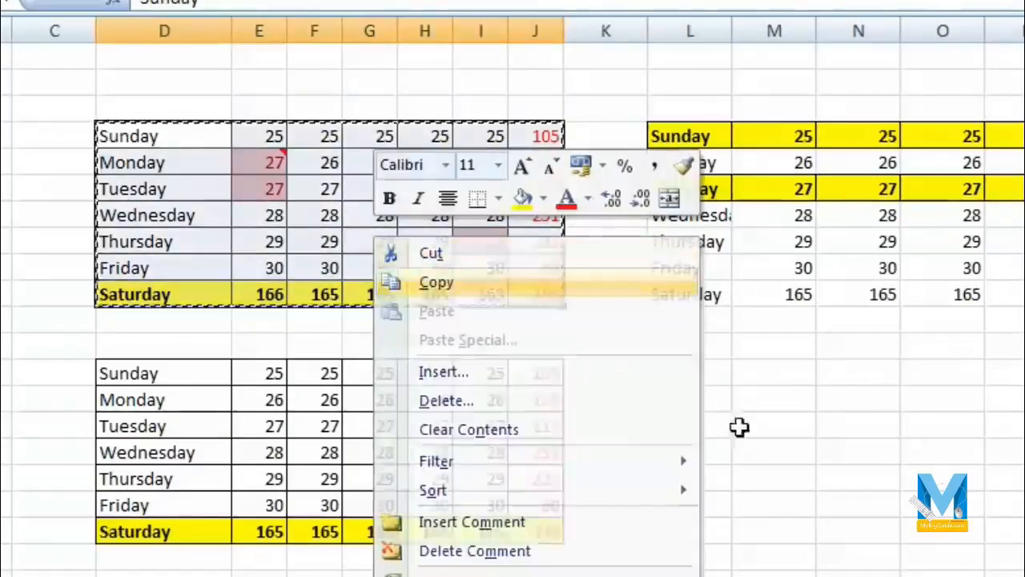
right_click(703, 372)
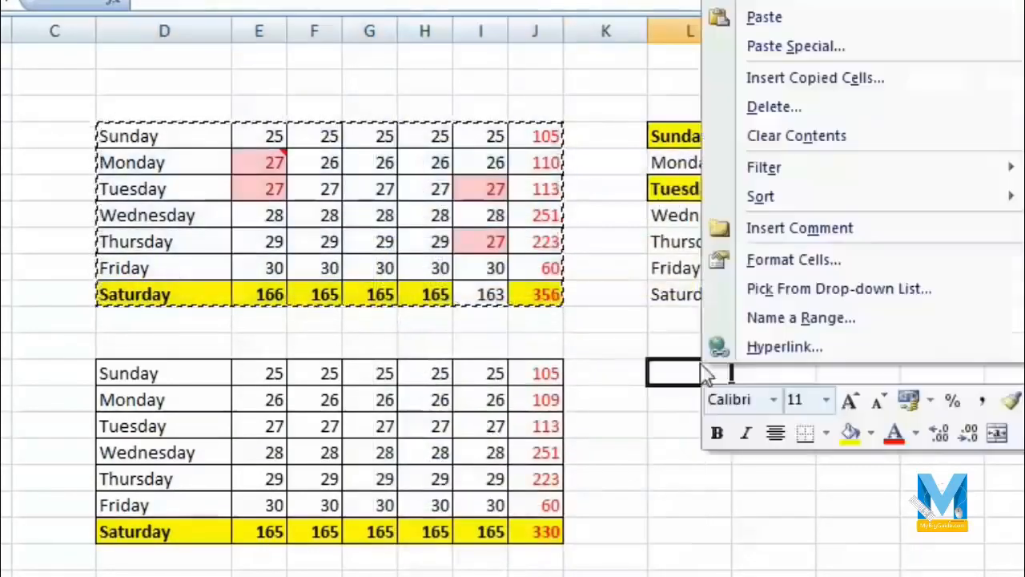
left_click(811, 46)
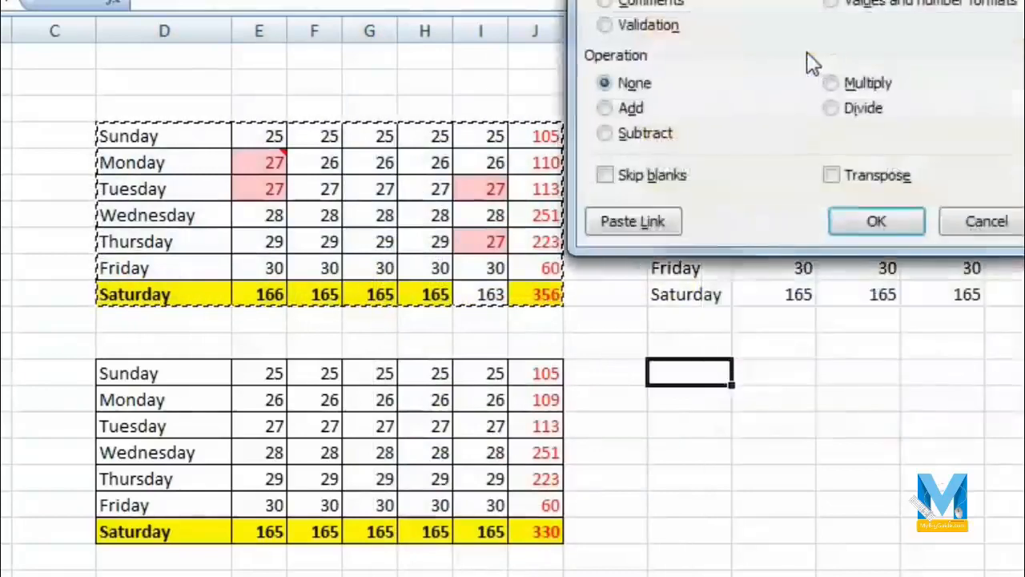
left_click(605, 3)
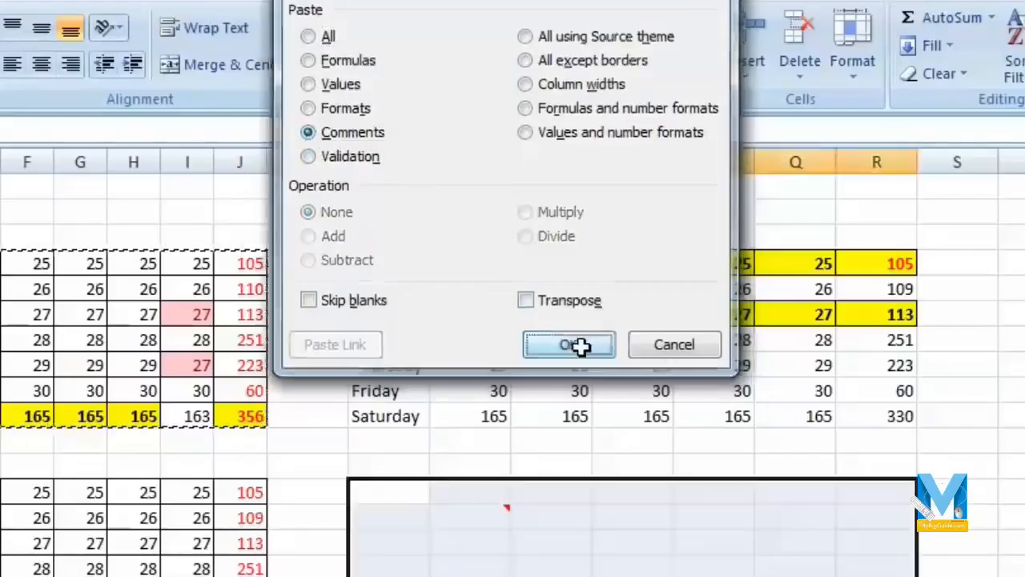
left_click(587, 357)
left_click(493, 517)
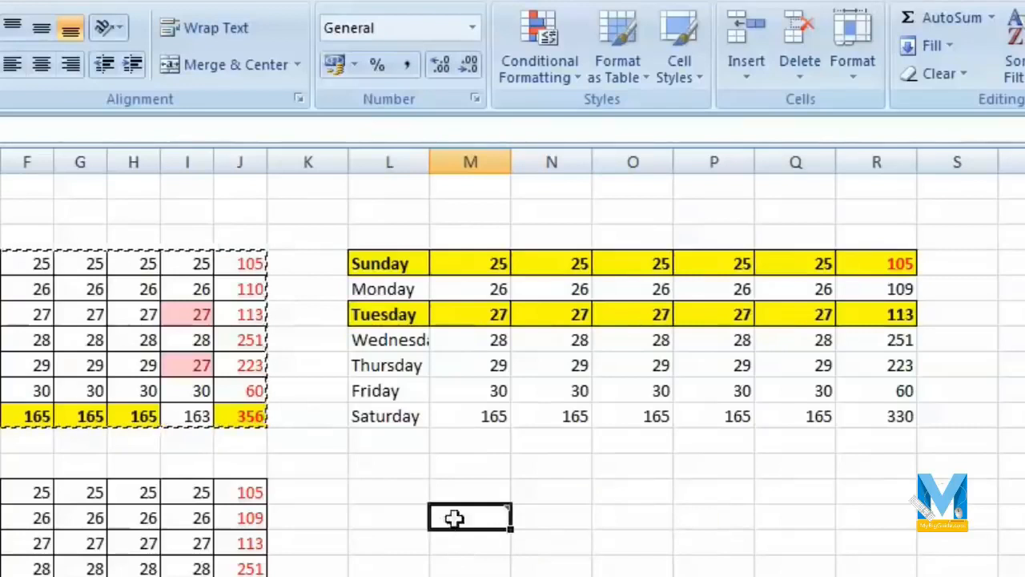
mouse_move(506, 509)
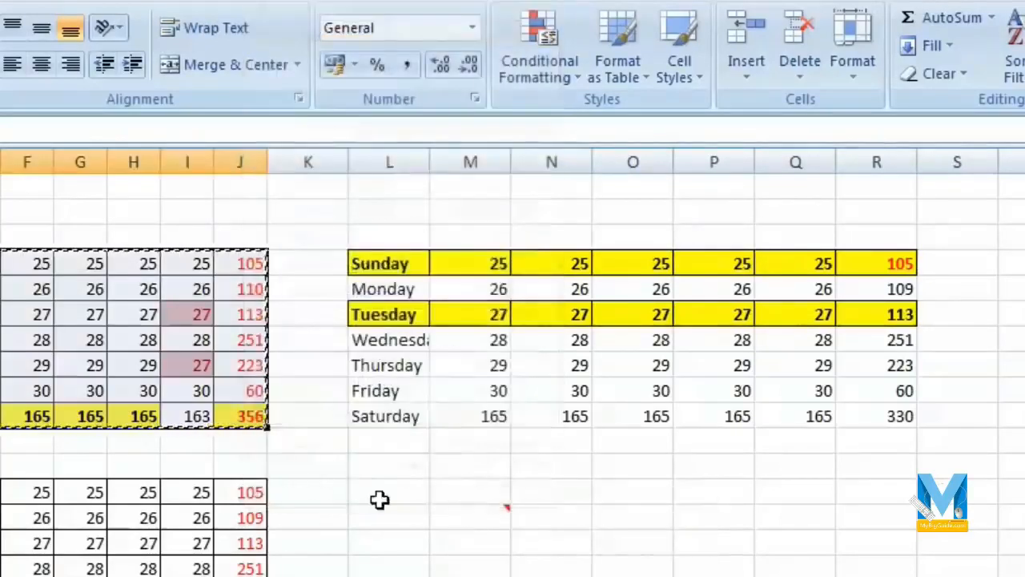
right_click(380, 497)
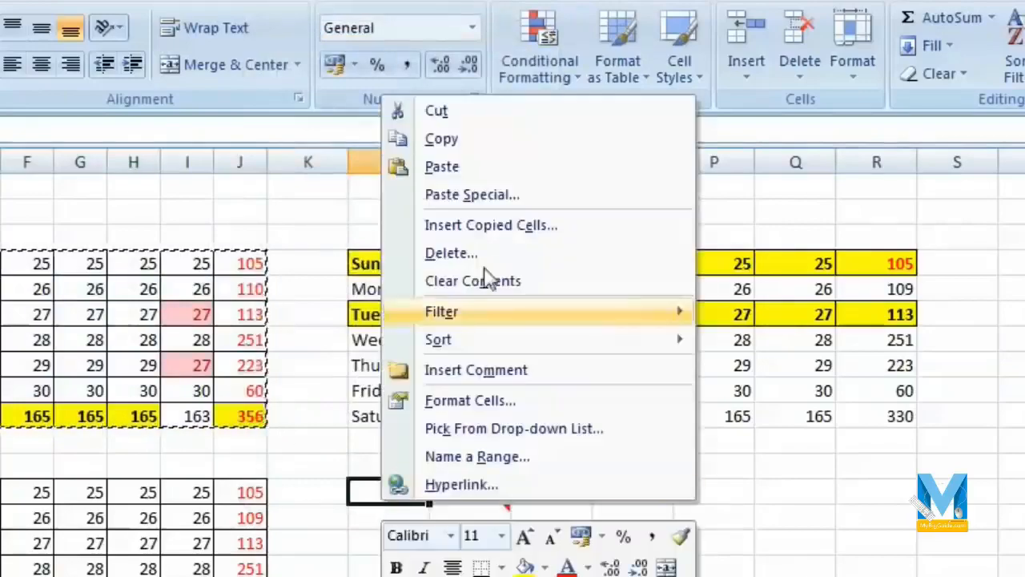
left_click(497, 199)
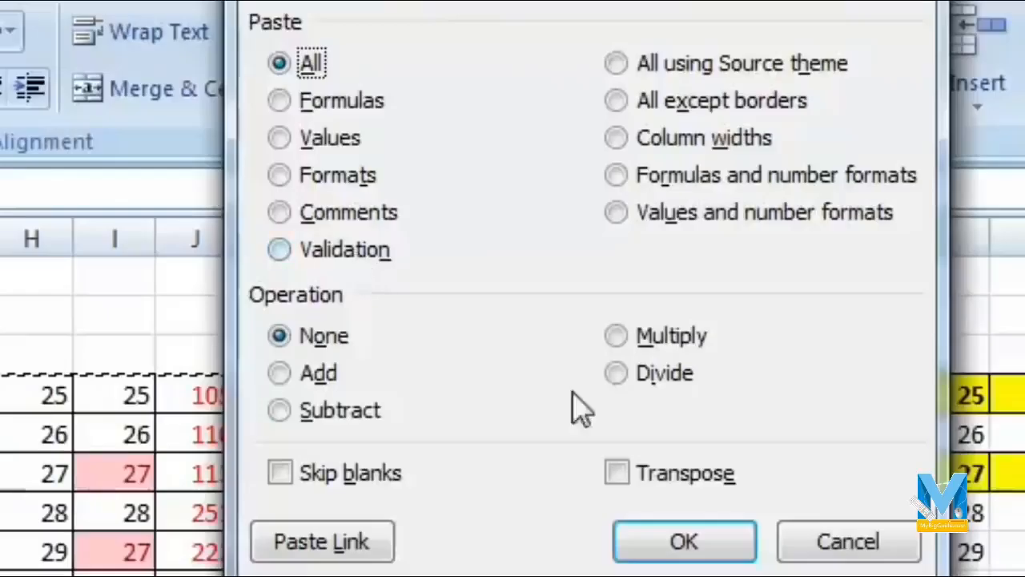
left_click(843, 542)
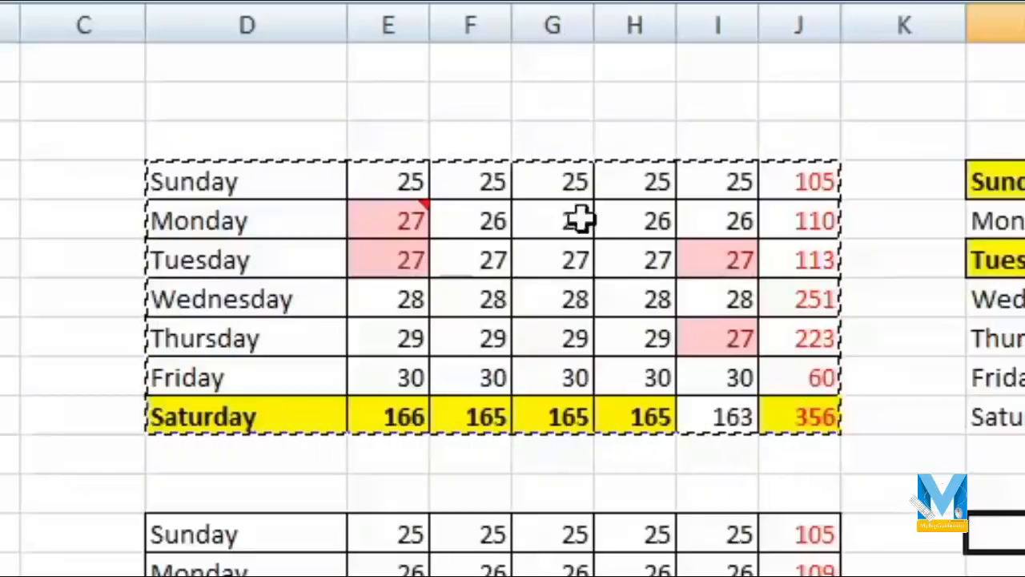
Set data validation criteria for G4:G10 to allow whole numbers between 20 and 30
left_click_drag(562, 186, 577, 405)
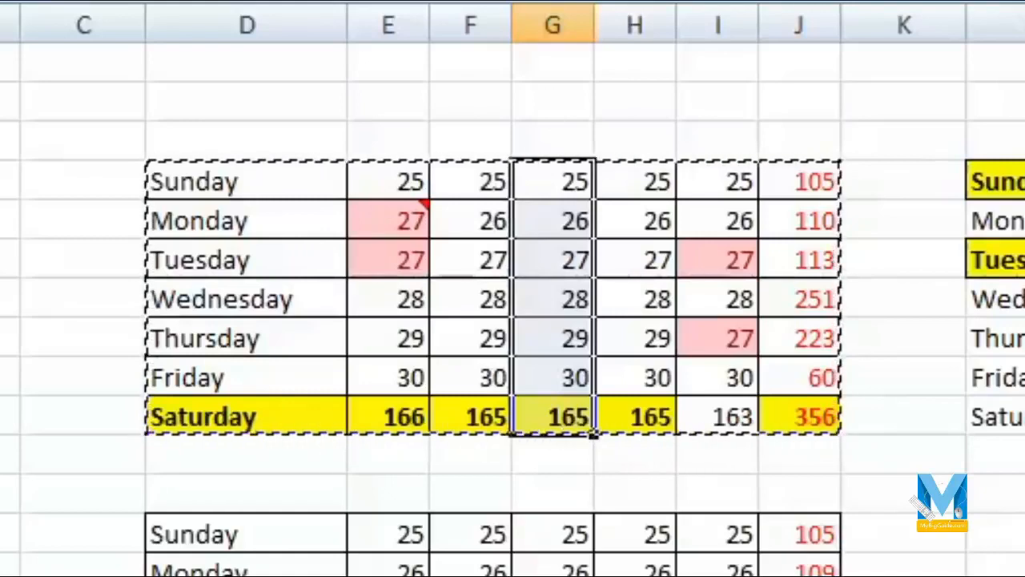
left_click(273, 54)
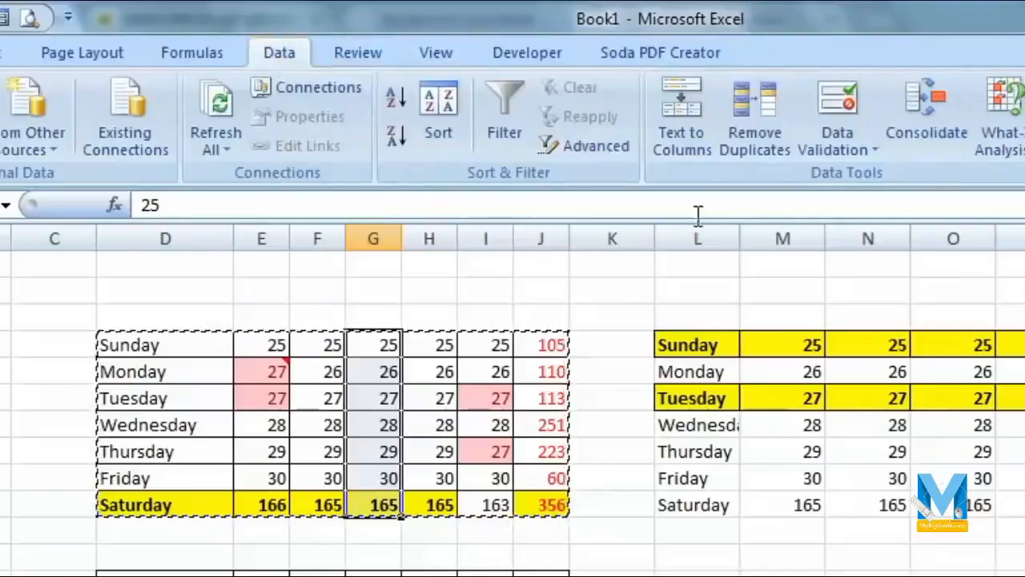
left_click(844, 145)
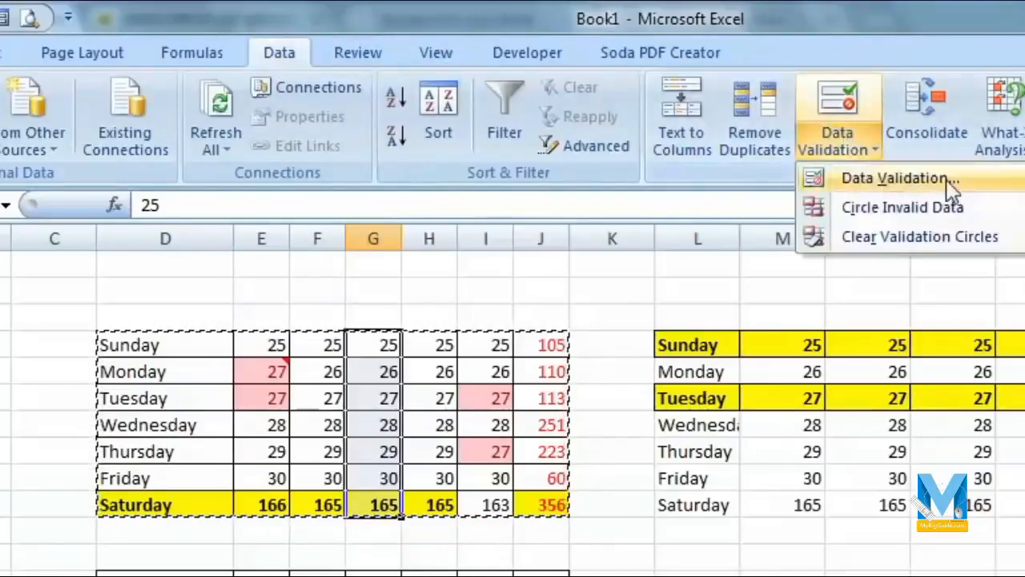
left_click(887, 177)
left_click_drag(567, 157, 909, 168)
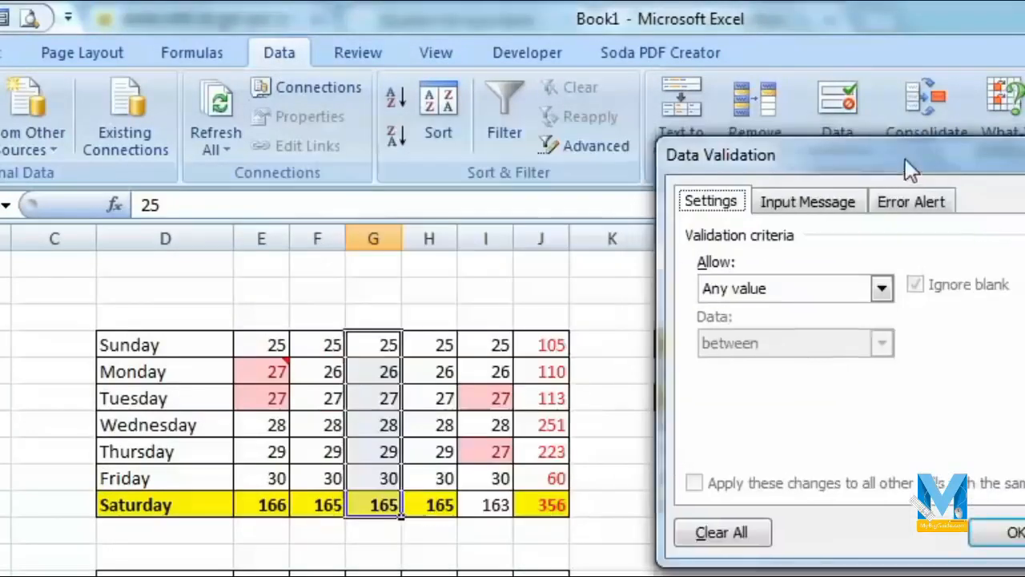
left_click(881, 290)
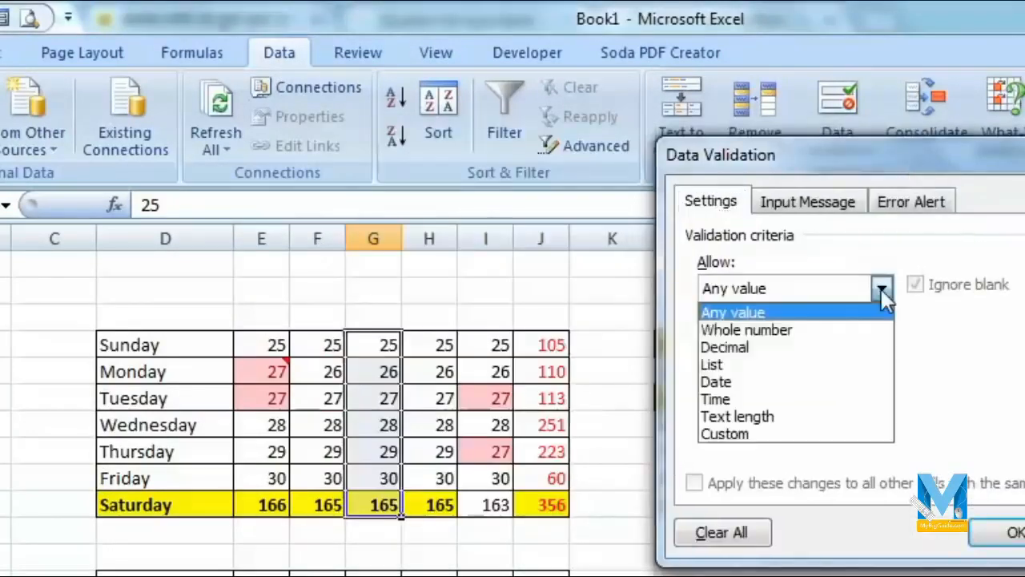
left_click(859, 330)
left_click(819, 400)
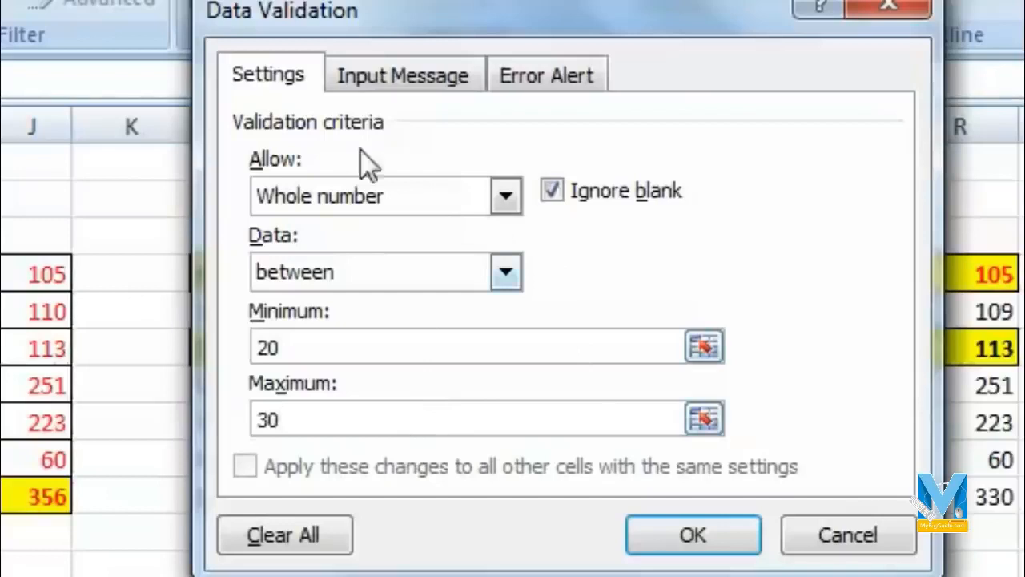
Give the validation's Stop error alert the title "ये गलत है" and apply the validation
left_click(388, 75)
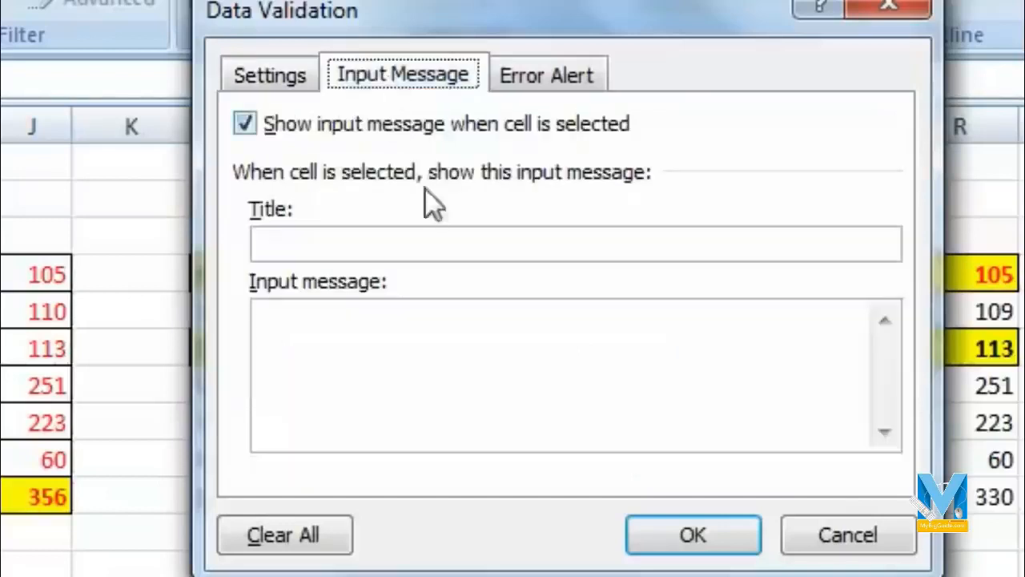
left_click(284, 75)
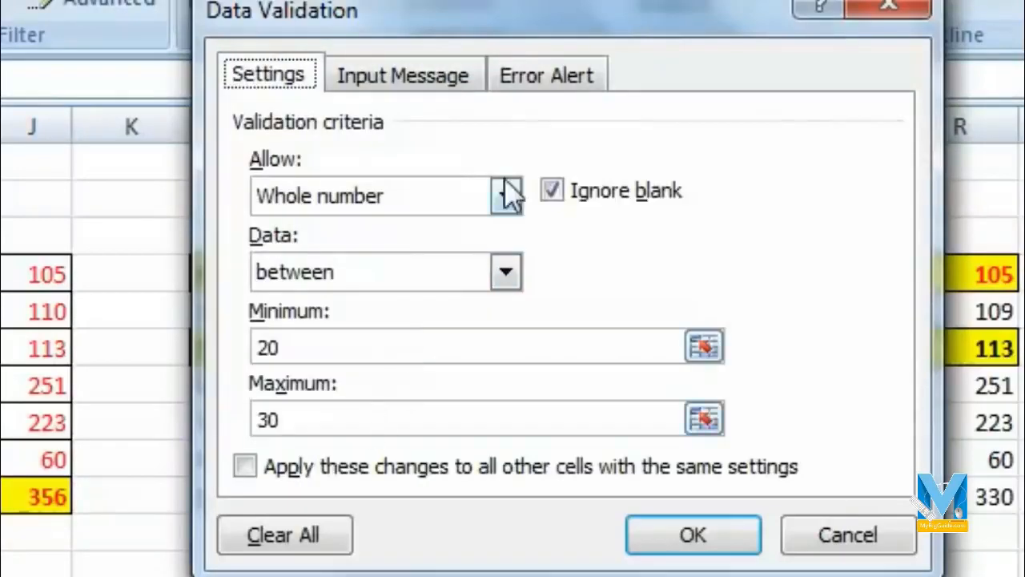
left_click(540, 83)
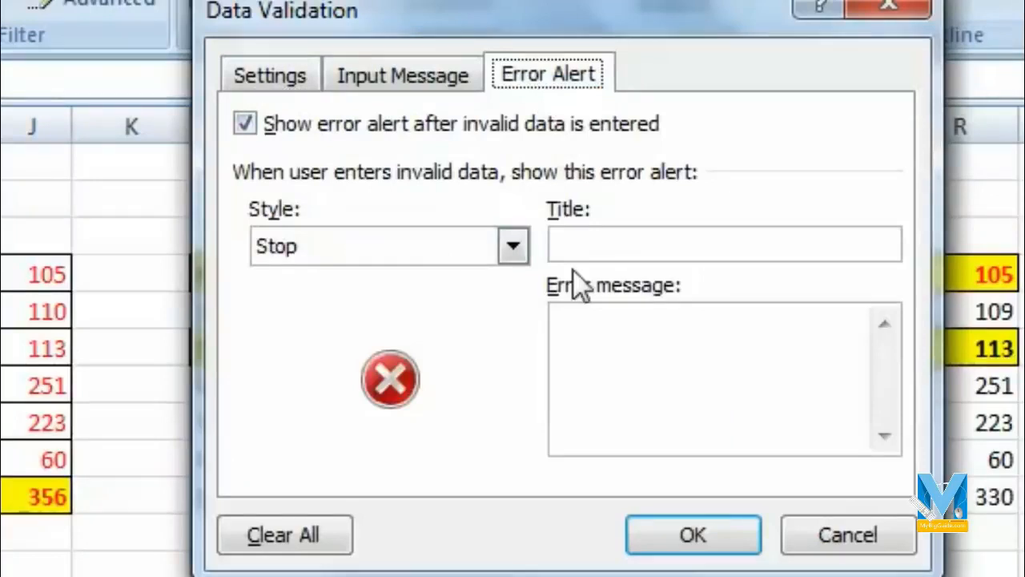
left_click(716, 247)
type("ये गलत है")
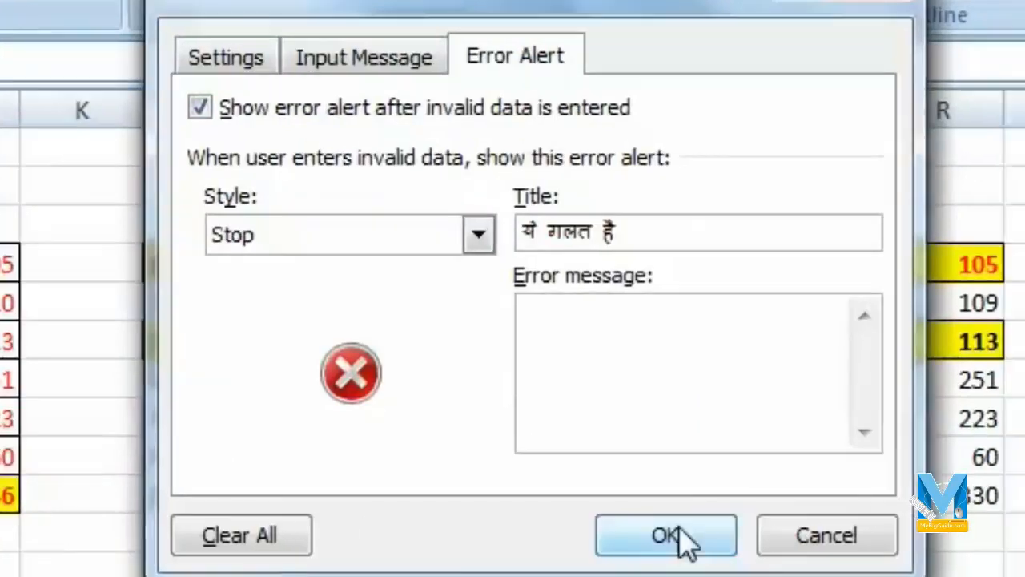
left_click(679, 545)
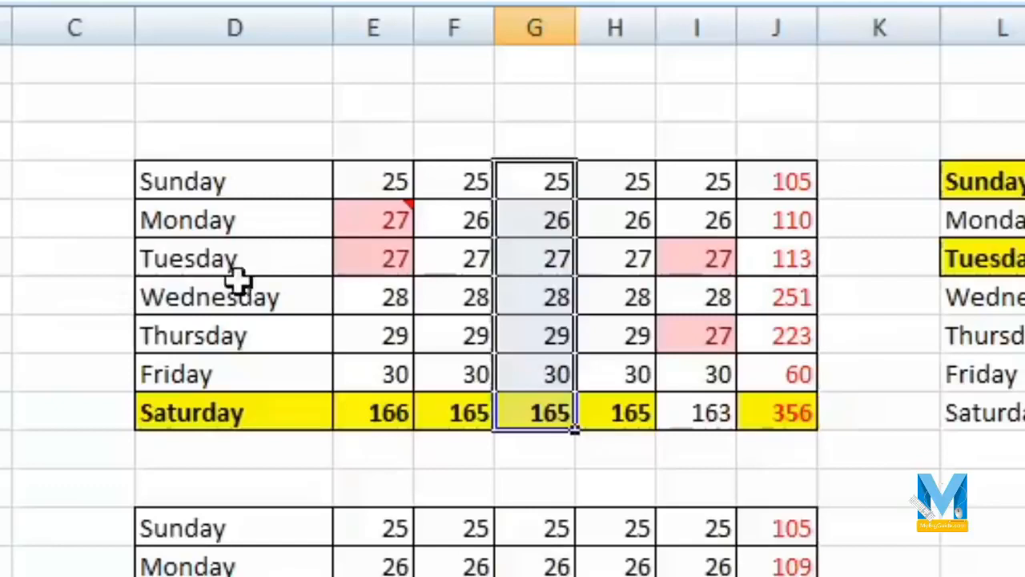
Clear cell G7 and test the validation there by entering 31, cancelling the entry
left_click(560, 298)
type("3")
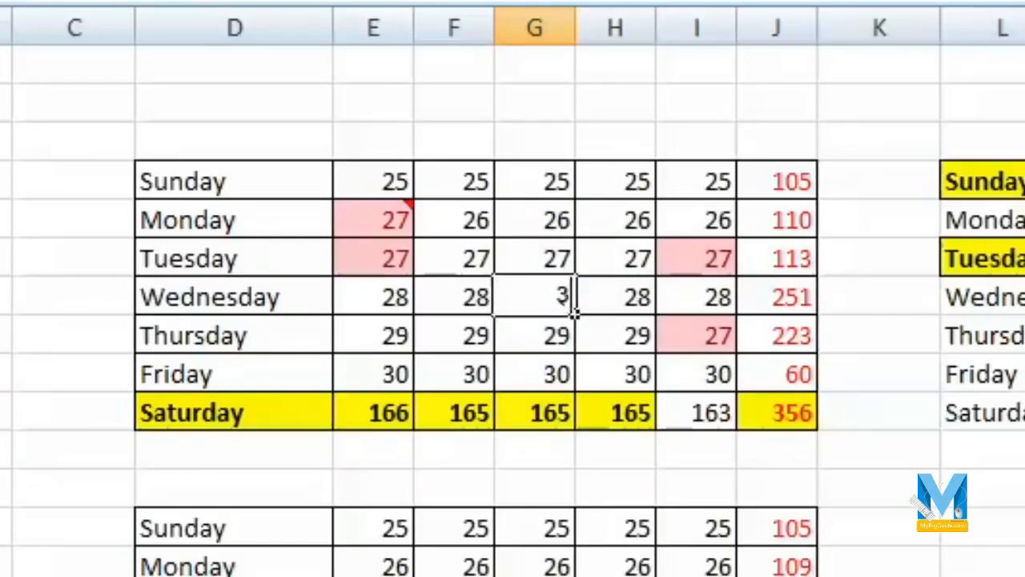
left_click(542, 400)
left_click(553, 297)
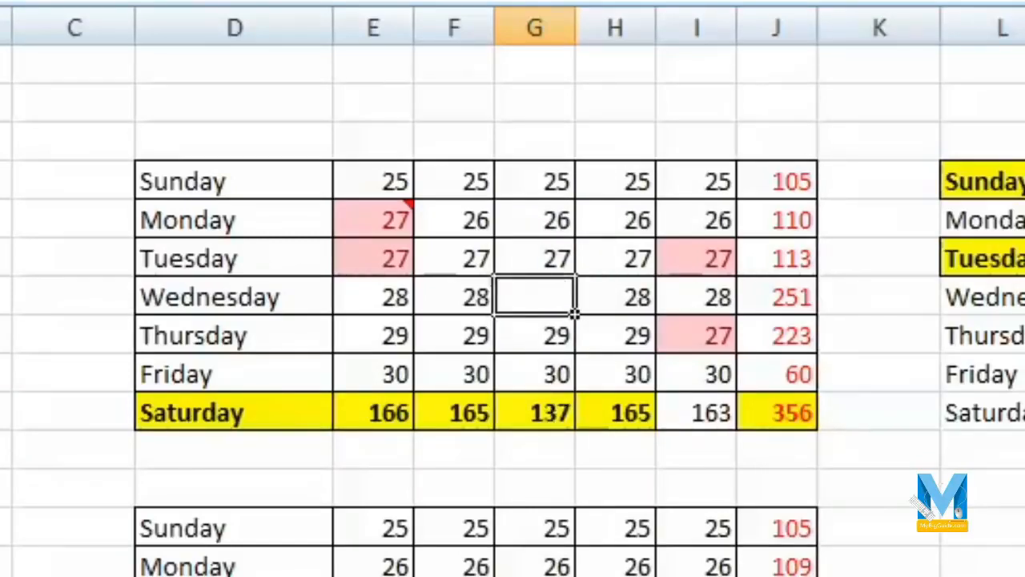
type("31")
key("Return")
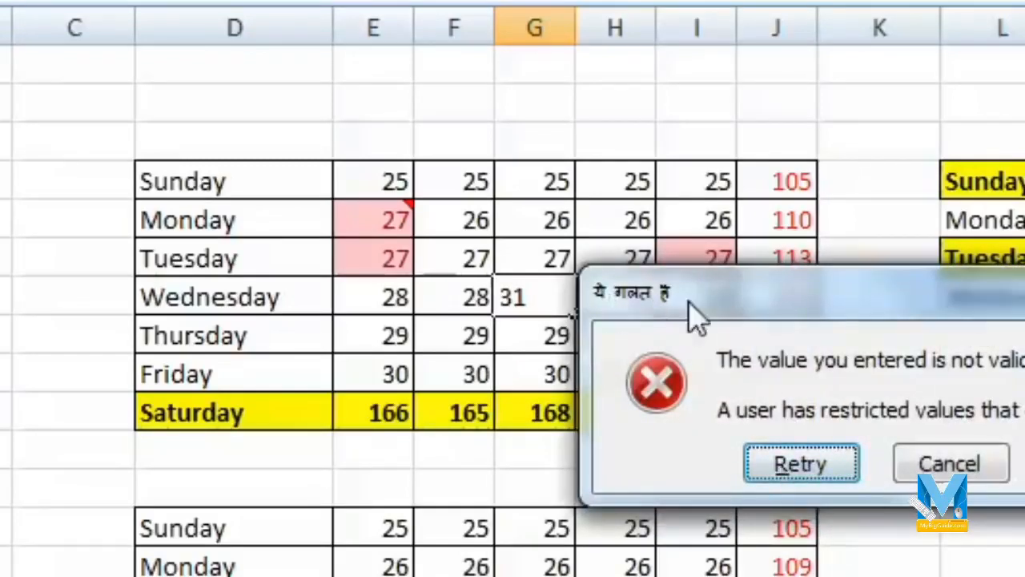
left_click(938, 471)
Test the validation's lower limit by entering 19 in cell G6 and cancel the entry
left_click(573, 275)
type("19")
key("Return")
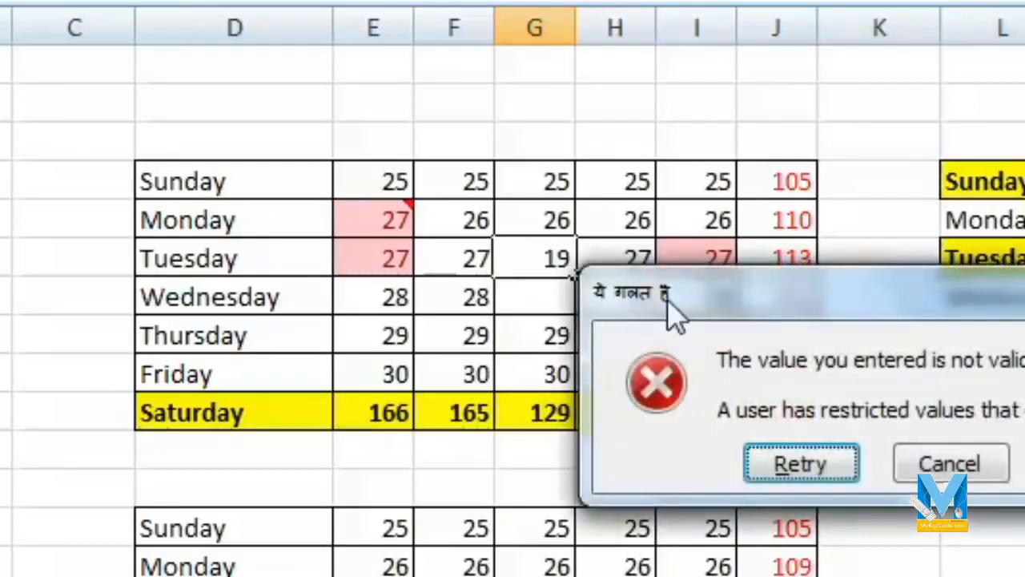
left_click(949, 462)
Clear the contents of the Thursday cell G8
left_click(570, 349)
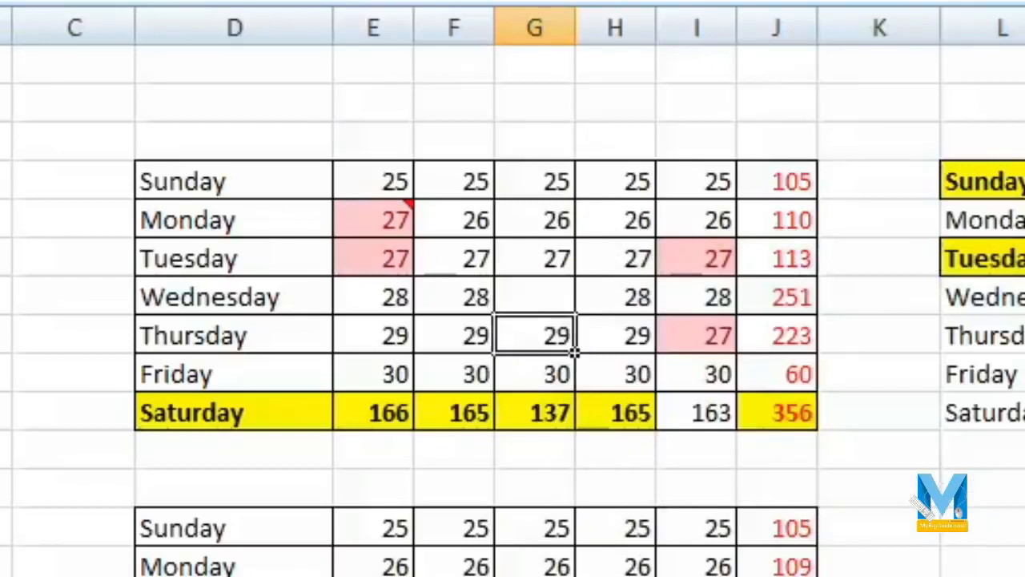
key("Delete")
key("Return")
left_click(570, 349)
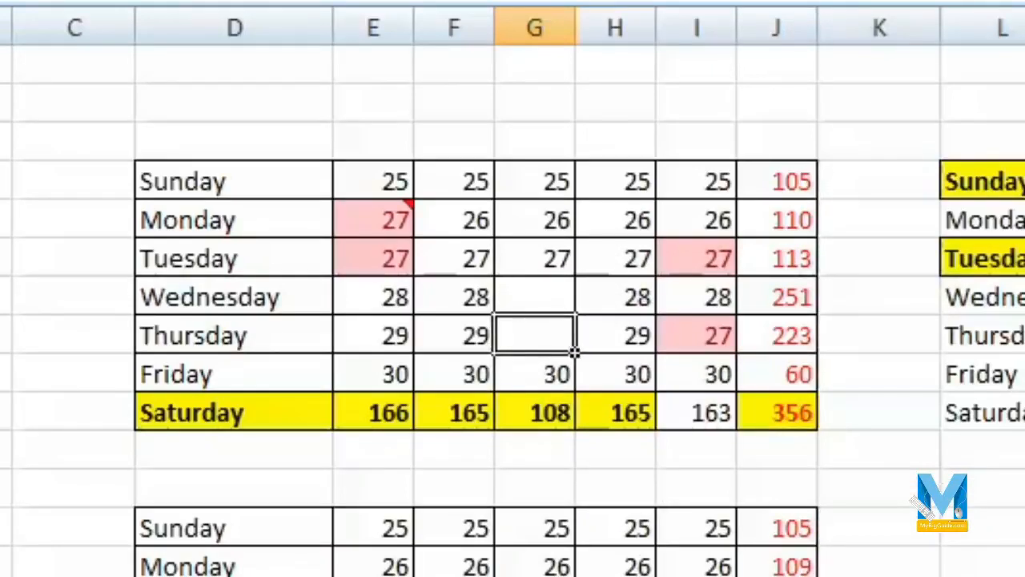
Copy G4:G10 and use Paste Special to paste only its validation onto column N of the second table, starting at N4
left_click_drag(535, 181, 556, 417)
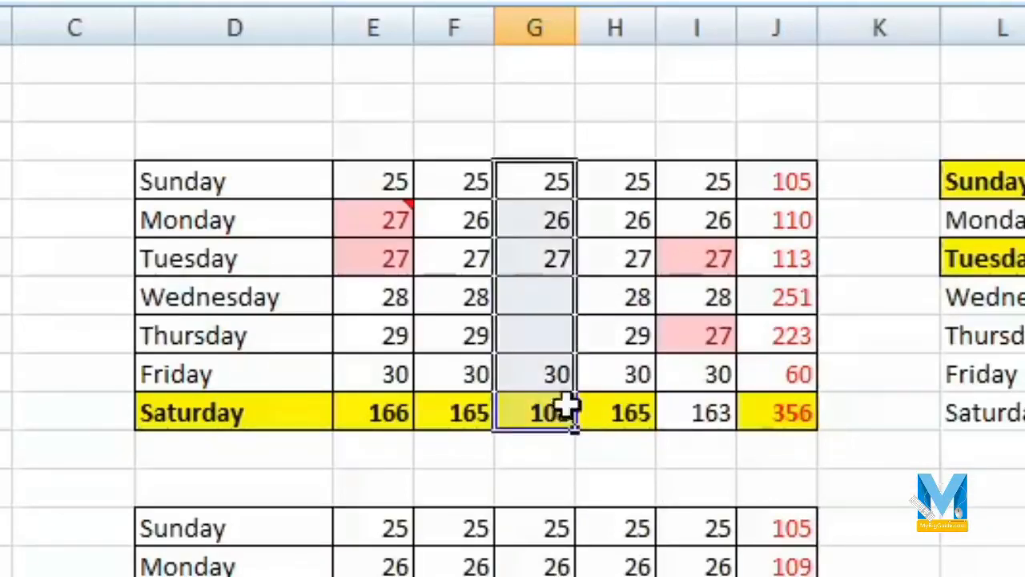
right_click(549, 235)
left_click(693, 313)
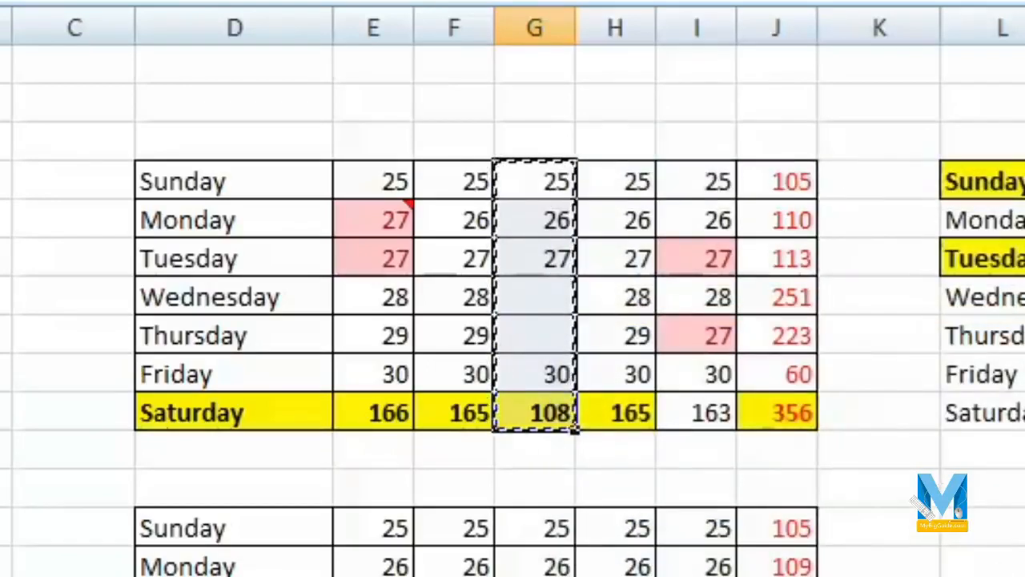
left_click(1021, 181)
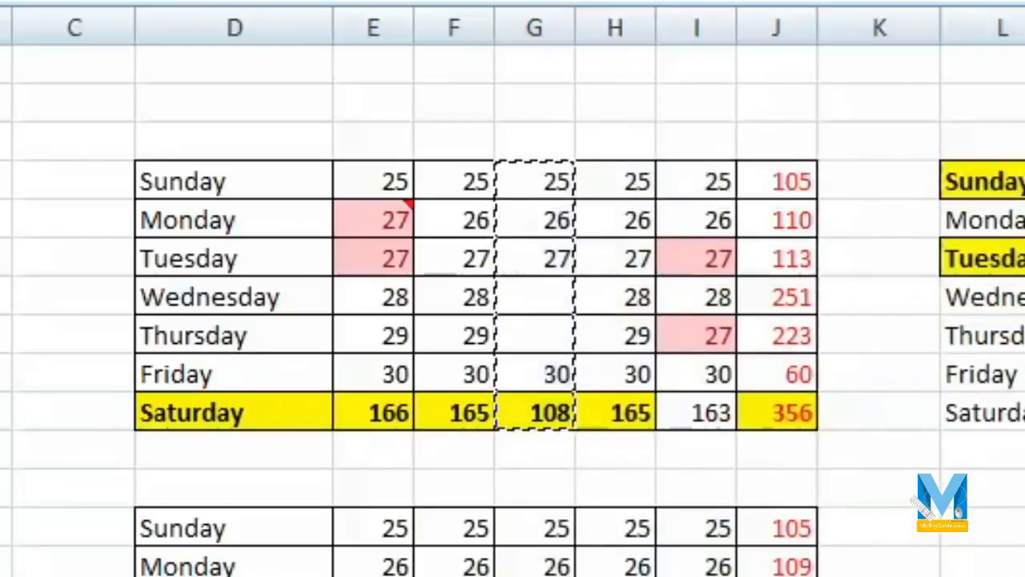
left_click(859, 229)
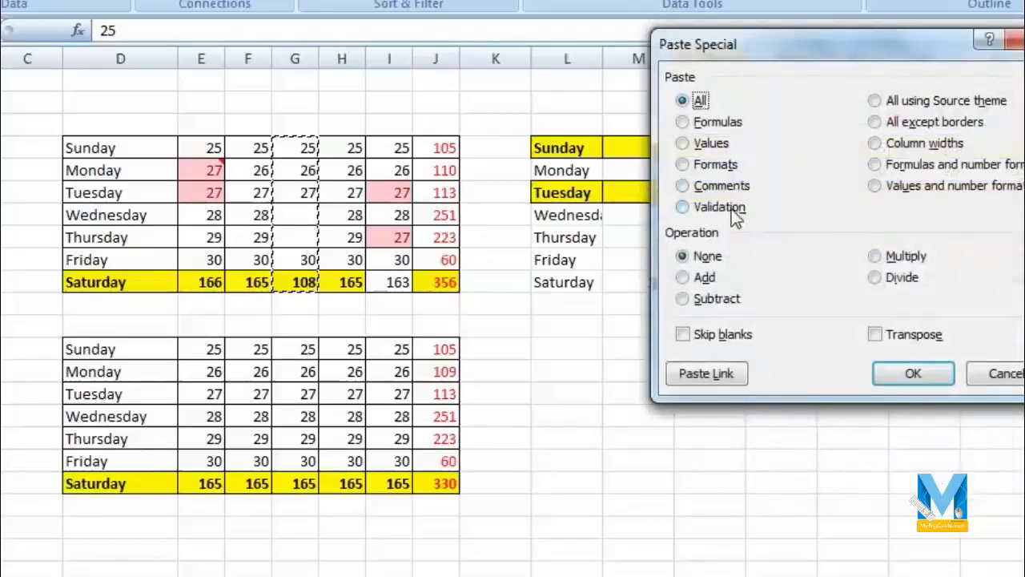
left_click(732, 208)
left_click_drag(801, 44, 314, 75)
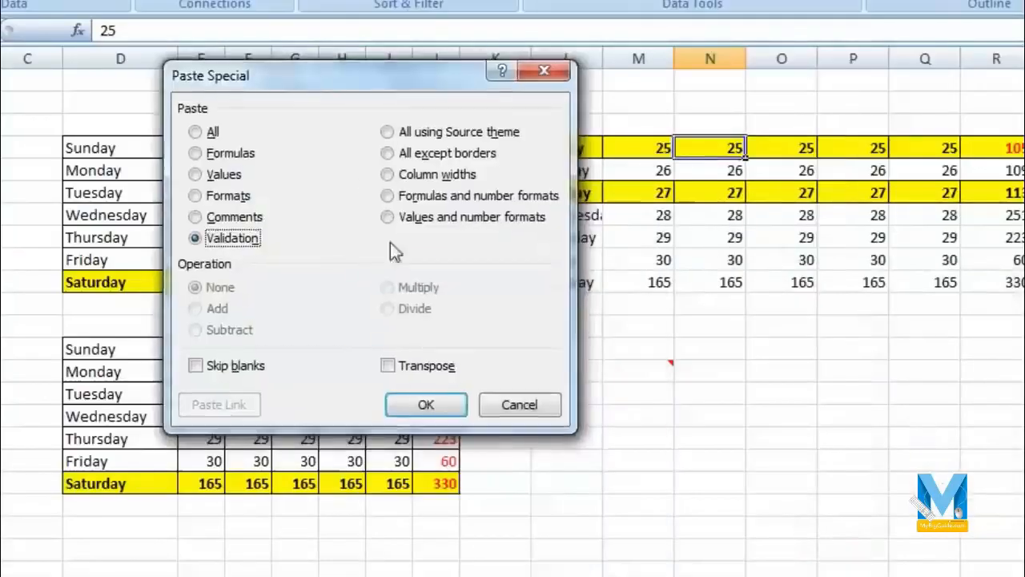
left_click(429, 404)
Test the pasted validation by entering 31 in the Friday cell N9 and cancel the entry
left_click(733, 258)
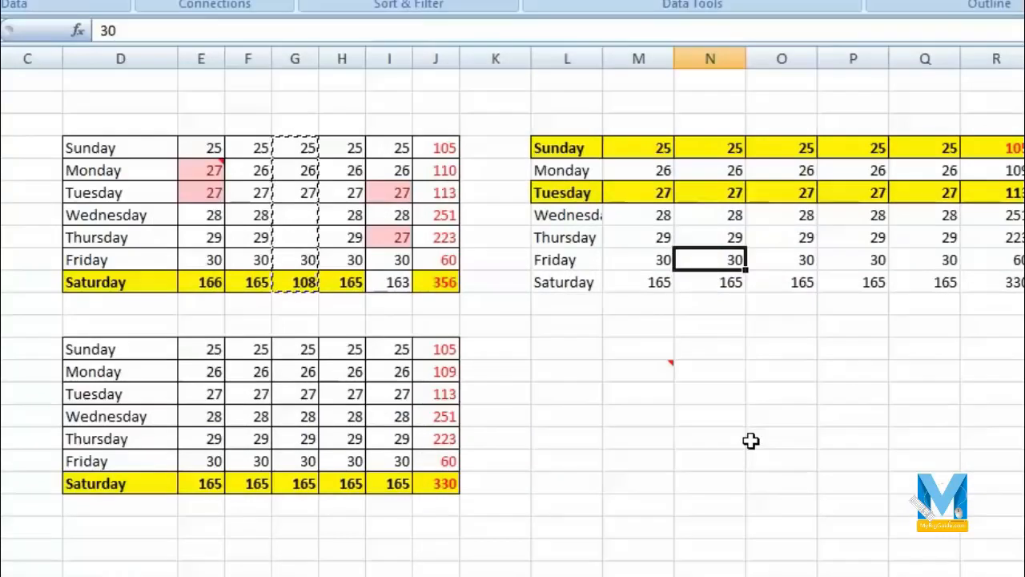
type("31")
key("Return")
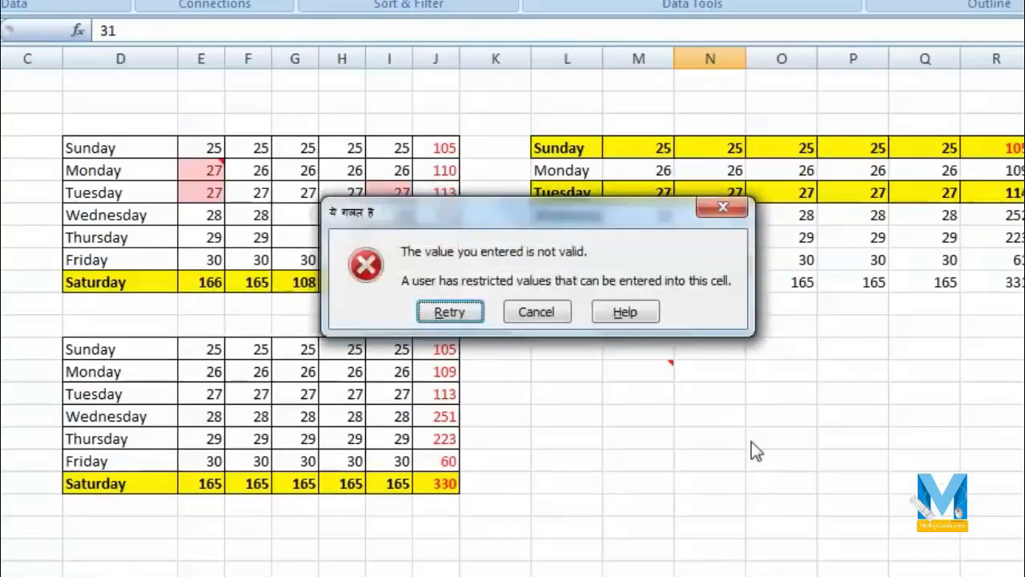
left_click(723, 207)
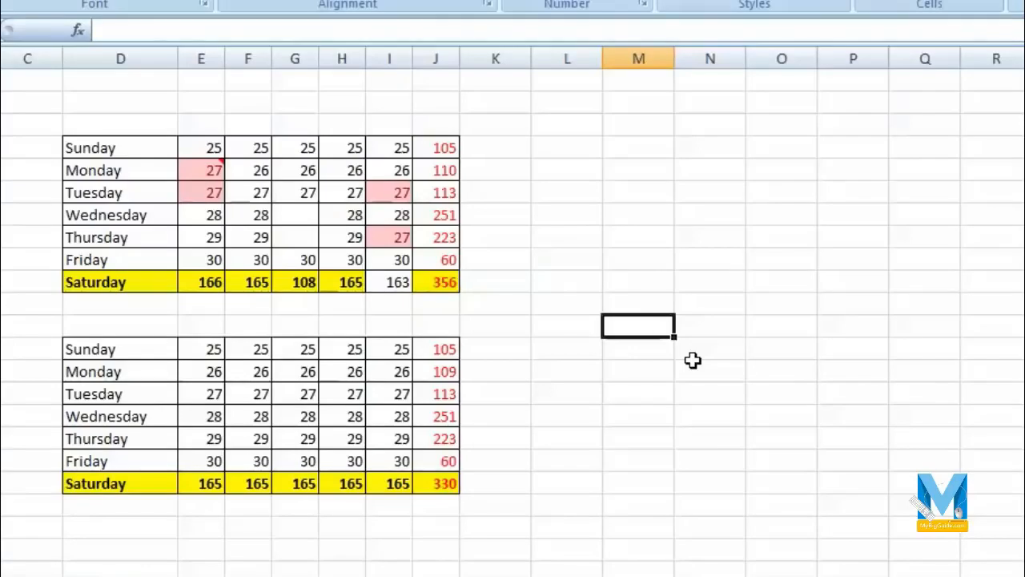
Enter the value 2 in each of the seven cells N4 to N10
left_click(725, 149)
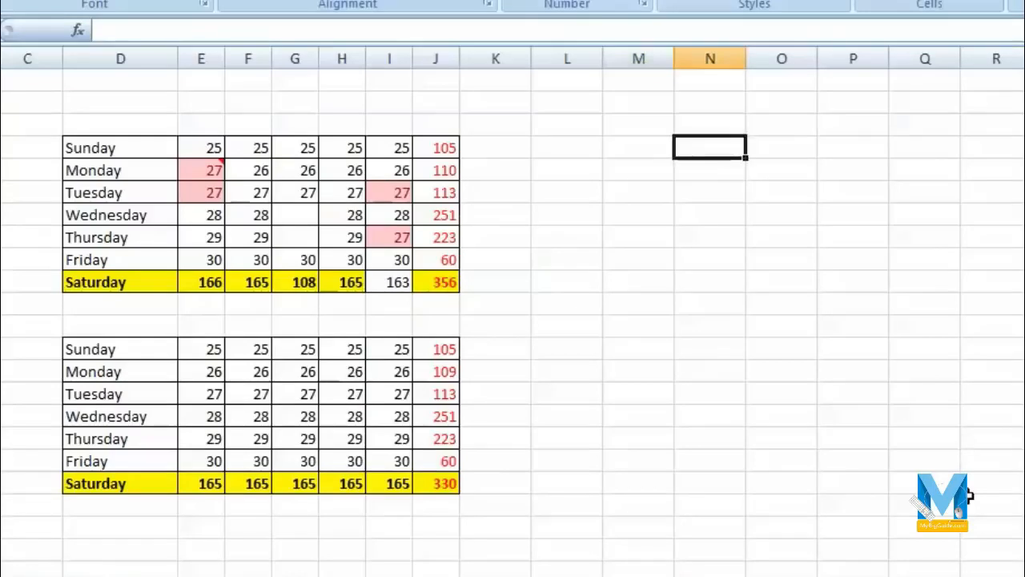
type("2 2 2 2 2 2 2")
key("Return")
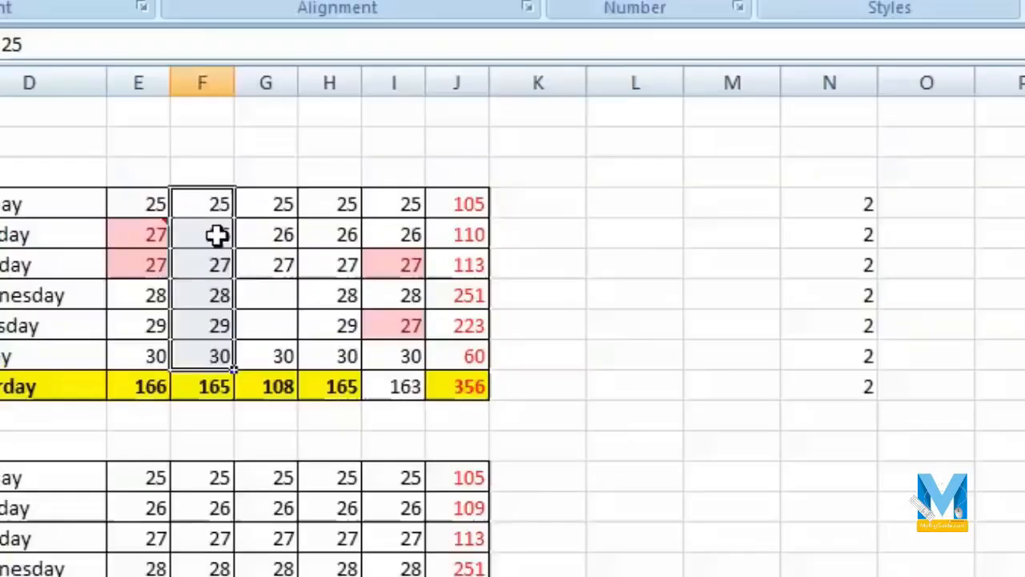
Copy the Sunday-to-Saturday values of column F in the first table (F4:F10)
left_click_drag(256, 149, 255, 284)
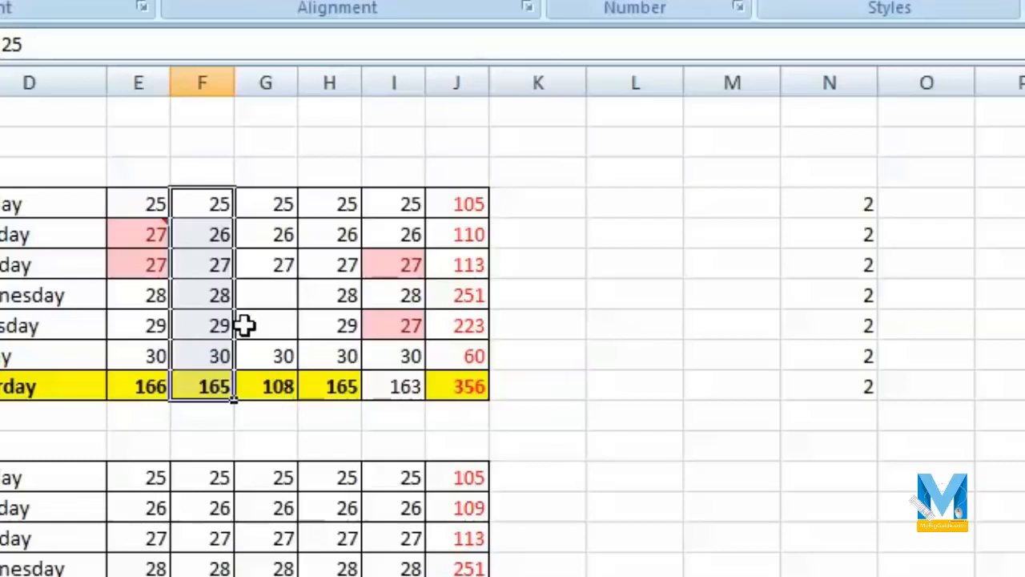
right_click(186, 239)
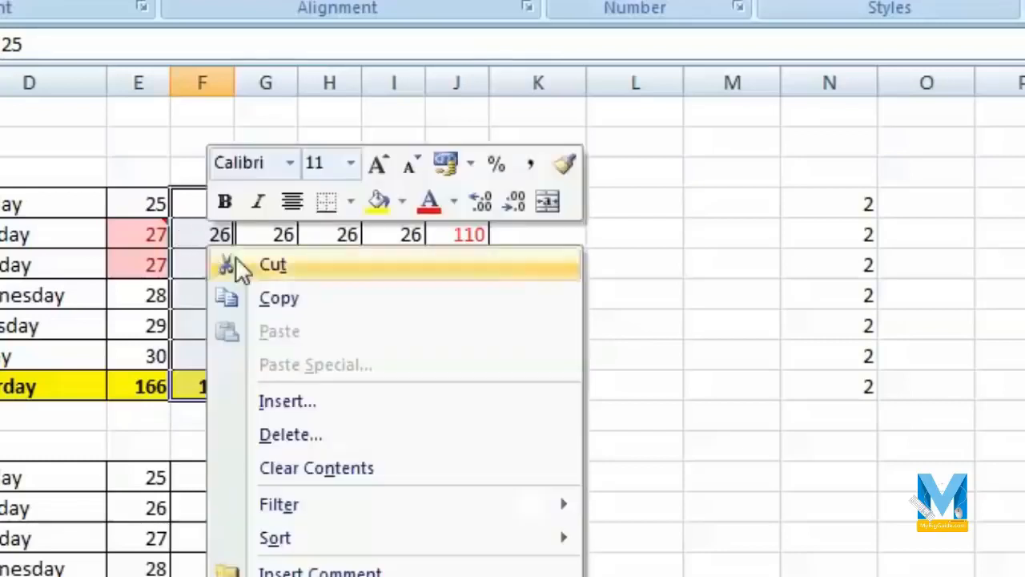
left_click(318, 308)
Add the copied column F values to N4:N10 using the Paste Special Add operation, and undo the paste
right_click(837, 201)
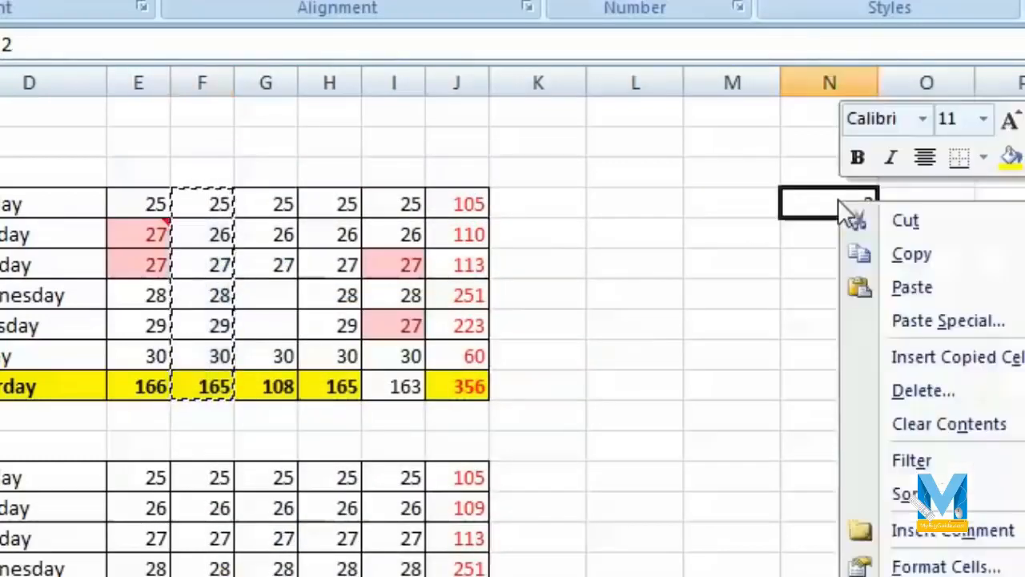
left_click(1024, 325)
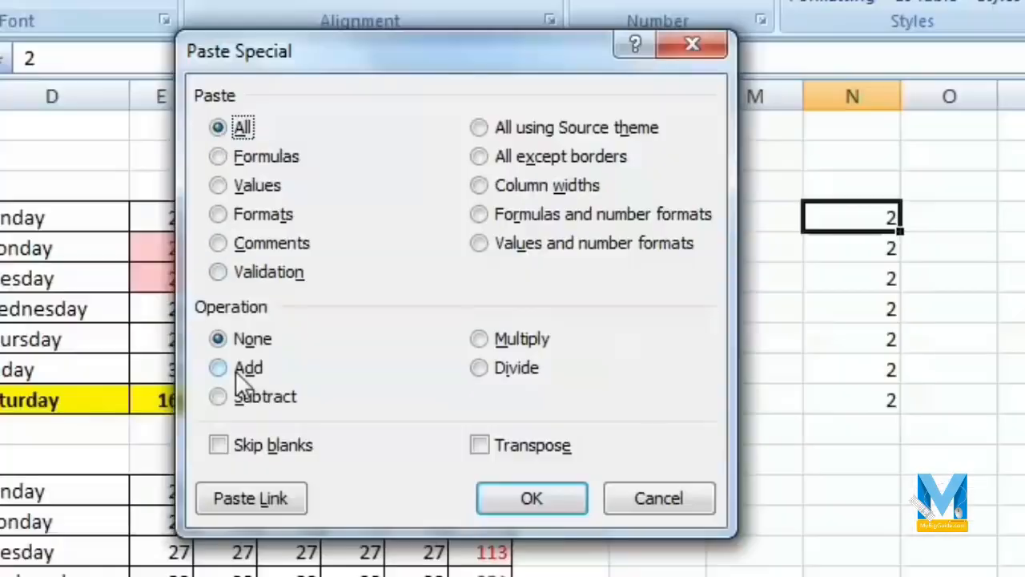
left_click_drag(400, 58, 518, 117)
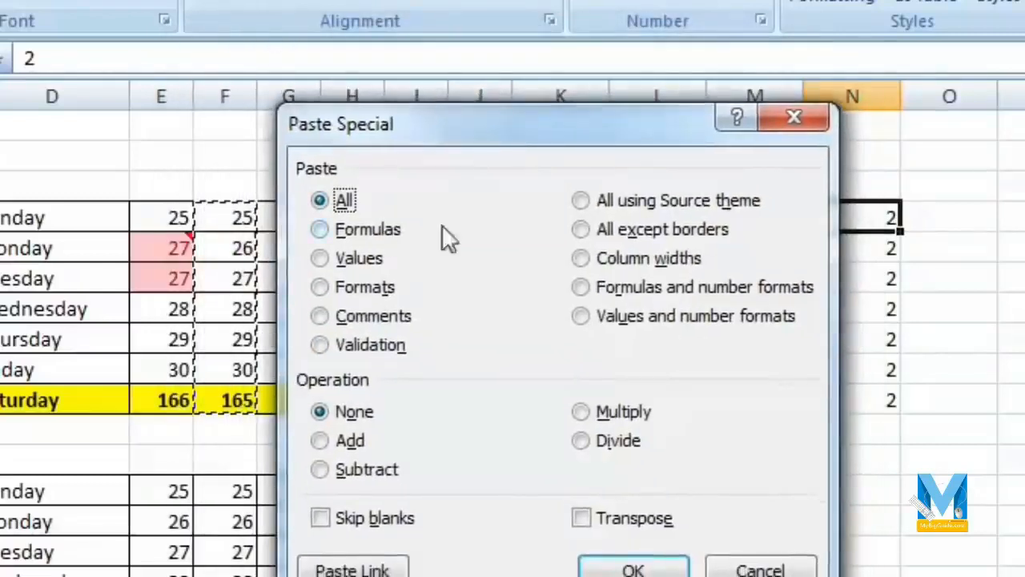
left_click(320, 441)
left_click(650, 570)
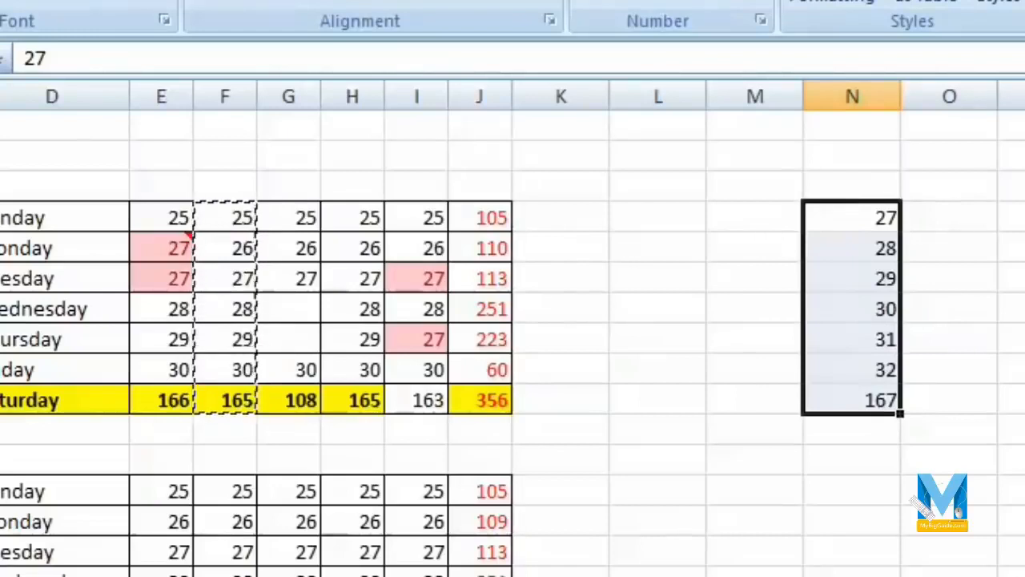
key("ctrl+z")
Multiply the 2s in N4:N10 by the copied column F values using the Paste Special Multiply operation
right_click(850, 224)
key("Escape")
right_click(830, 210)
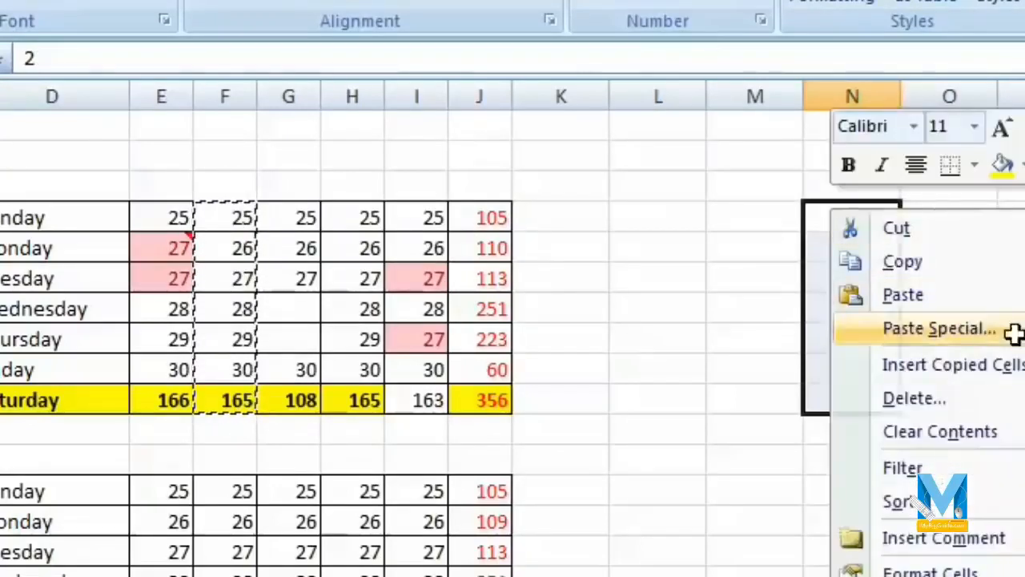
left_click(1011, 330)
left_click_drag(945, 84, 461, 79)
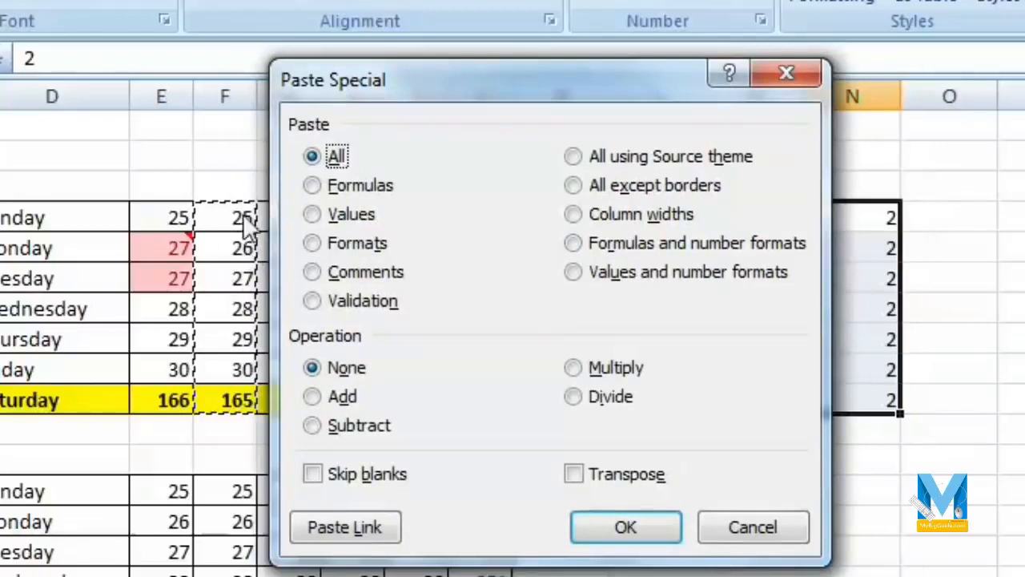
left_click(577, 368)
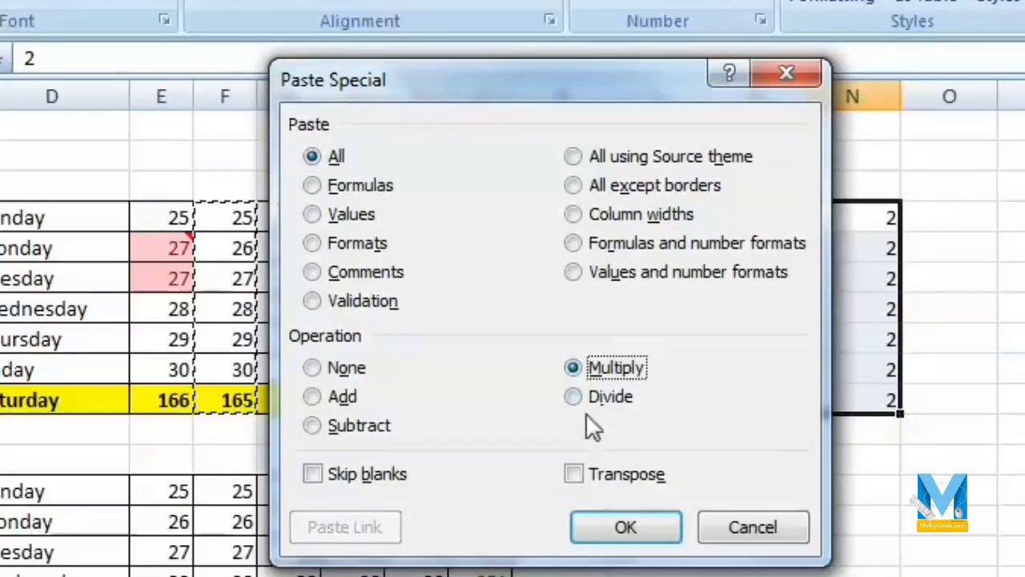
left_click(625, 528)
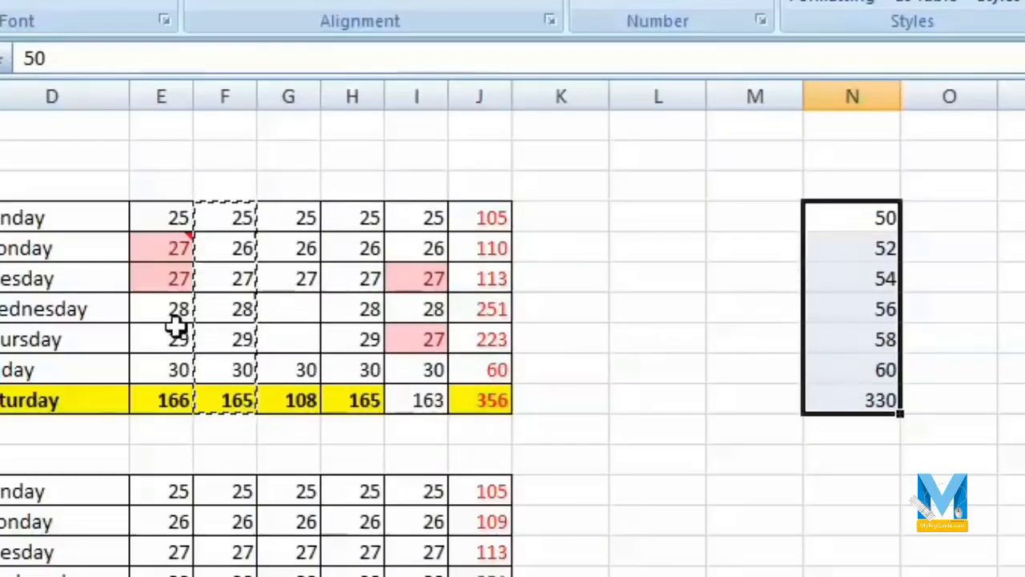
Point out the source range F4:F10 and undo the Paste Special multiplication in N4:N10
left_click(712, 334)
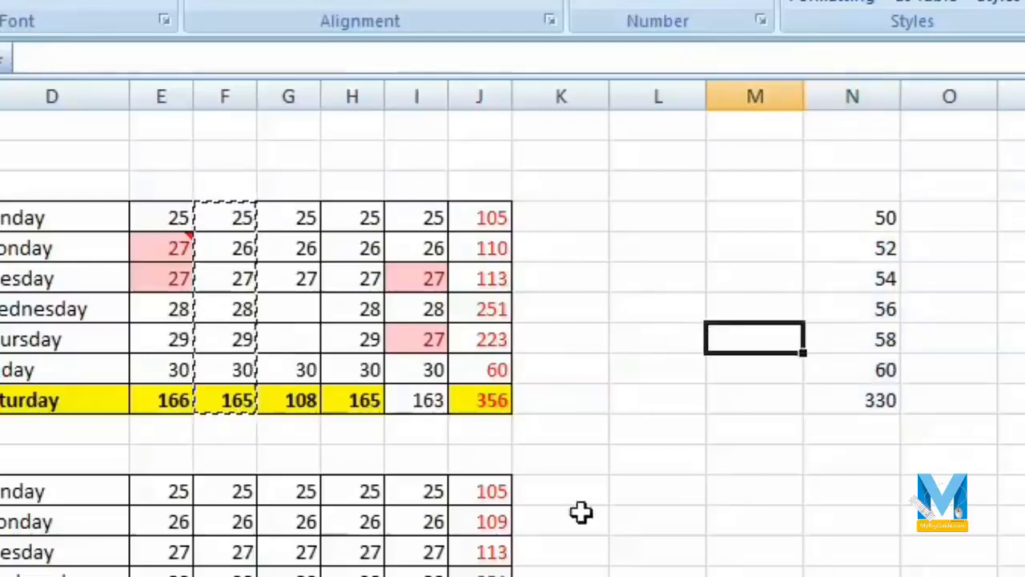
left_click_drag(228, 218, 230, 414)
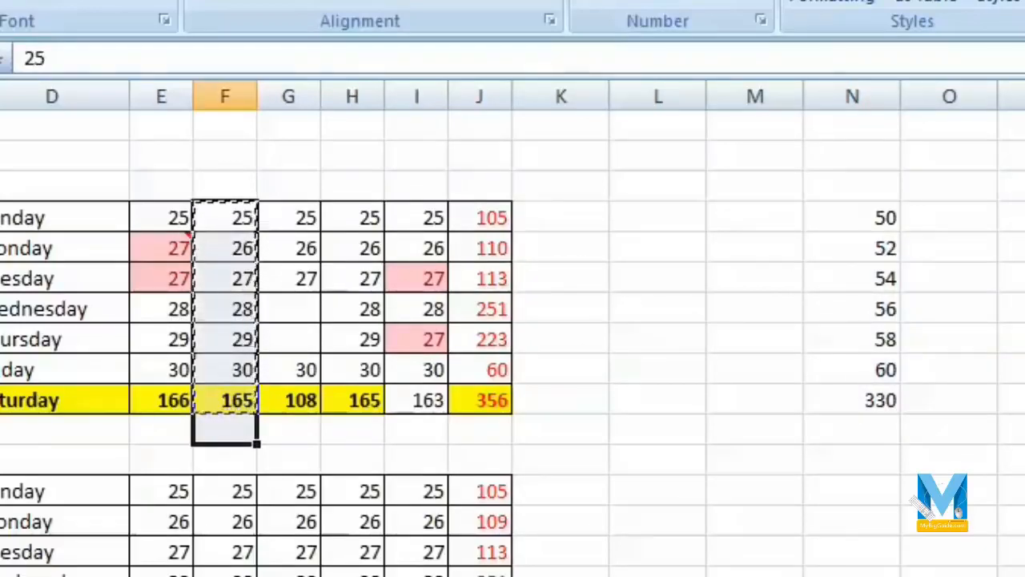
left_click(225, 186)
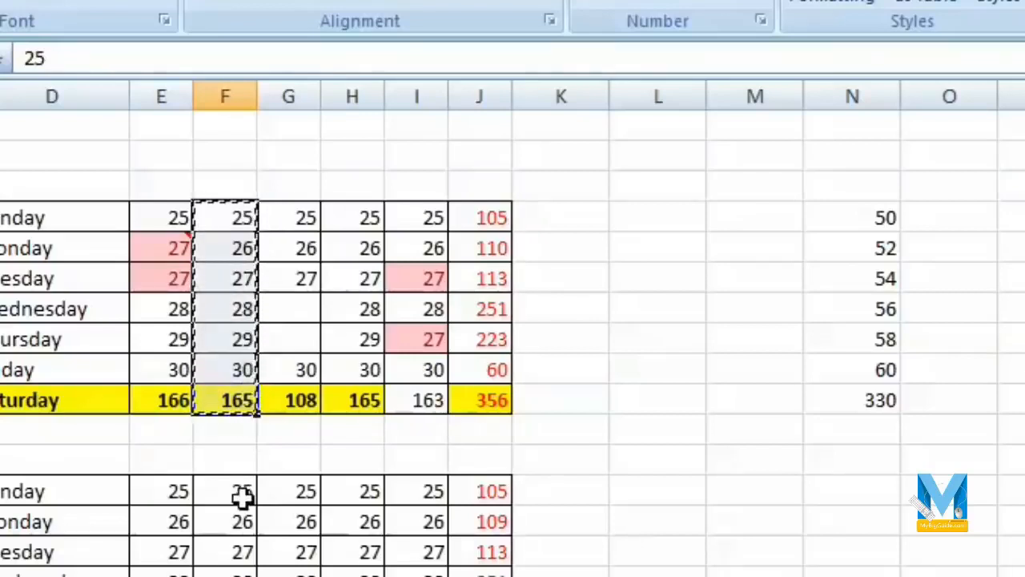
left_click(713, 340)
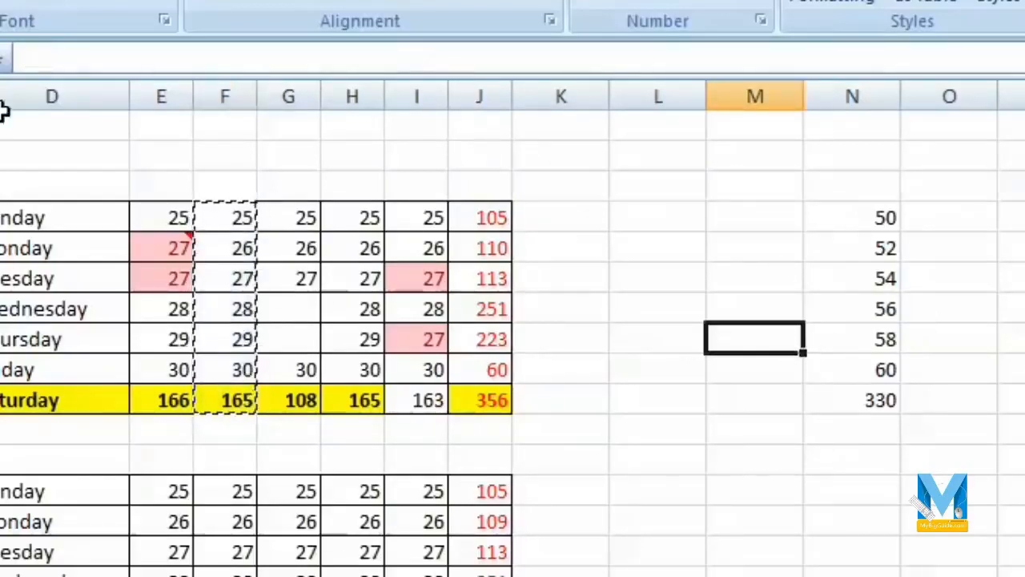
key("ctrl+z")
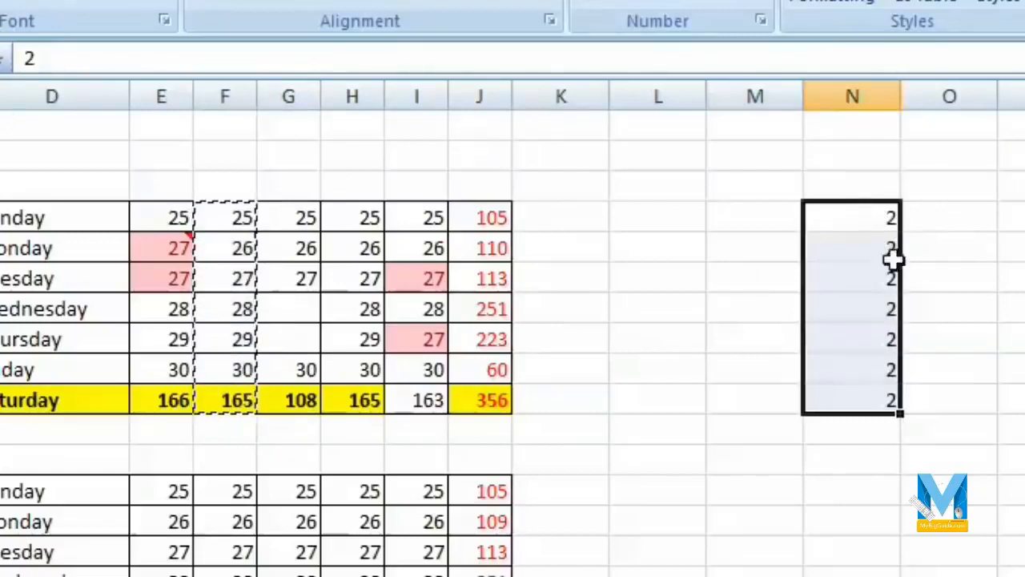
Try to divide N4:N10 by the copied column F values using the Paste Special Divide operation
right_click(851, 209)
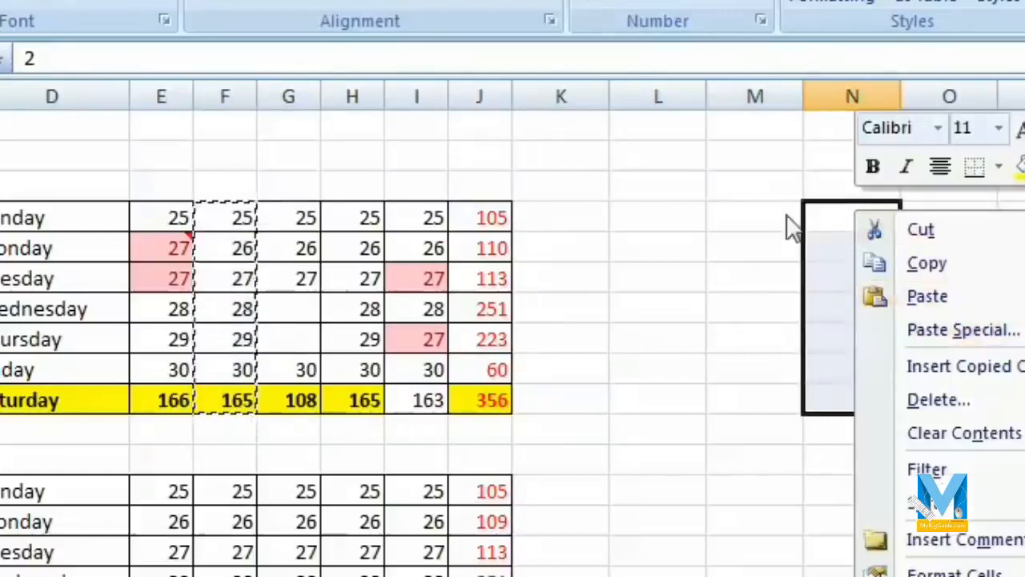
left_click(852, 215)
right_click(852, 216)
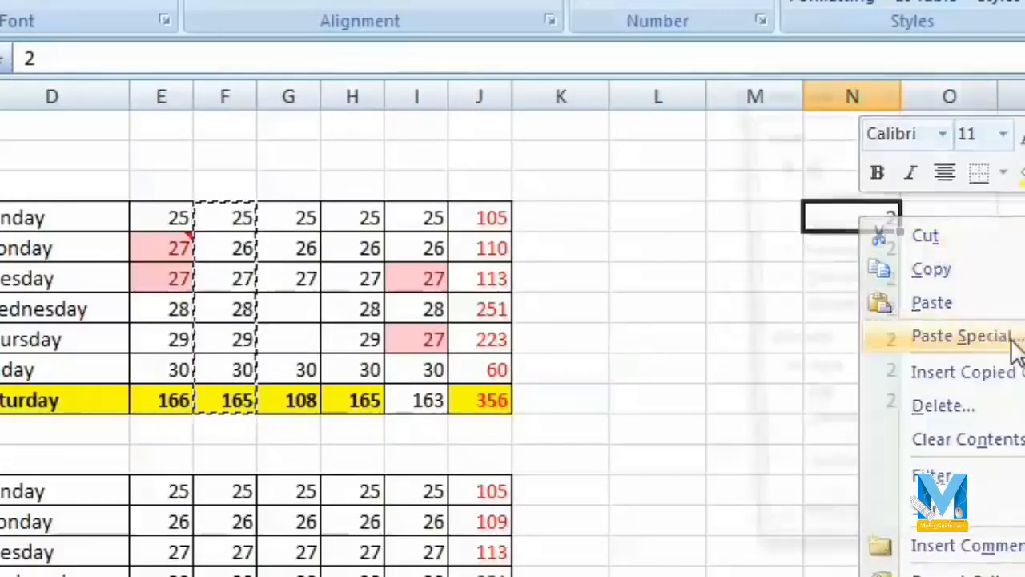
left_click(1014, 344)
left_click_drag(996, 92, 561, 75)
left_click(599, 402)
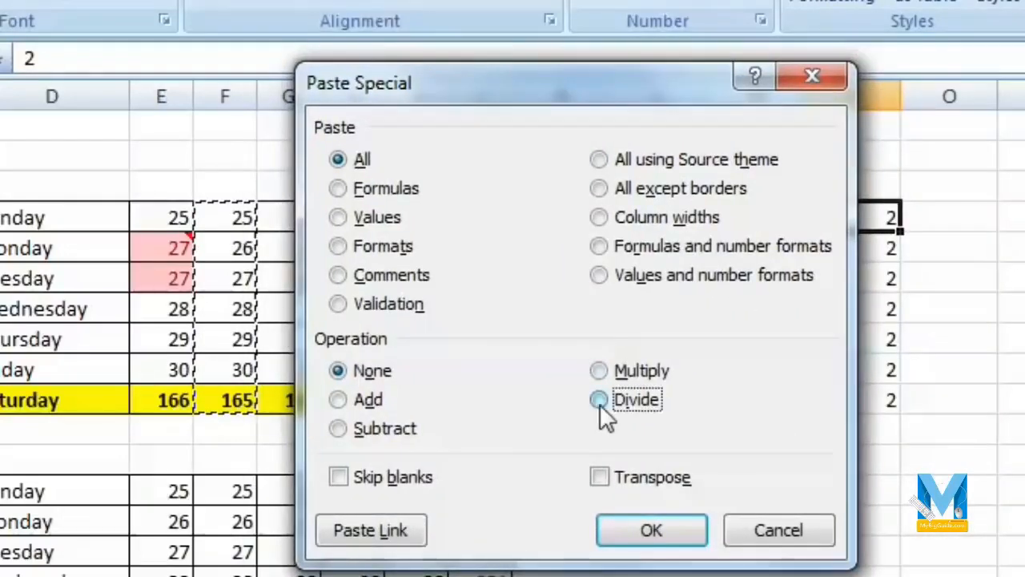
left_click(668, 532)
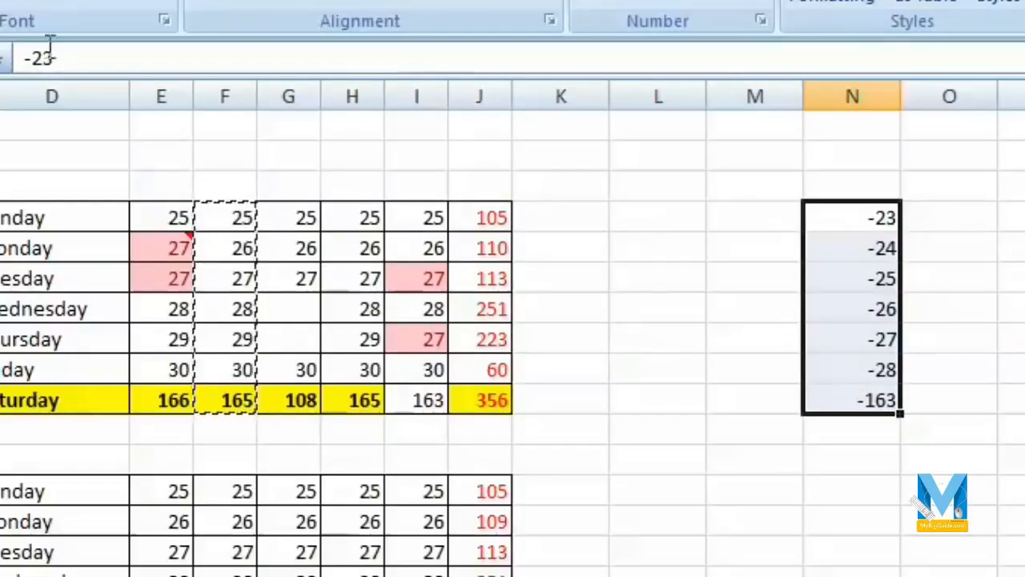
left_click(569, 304)
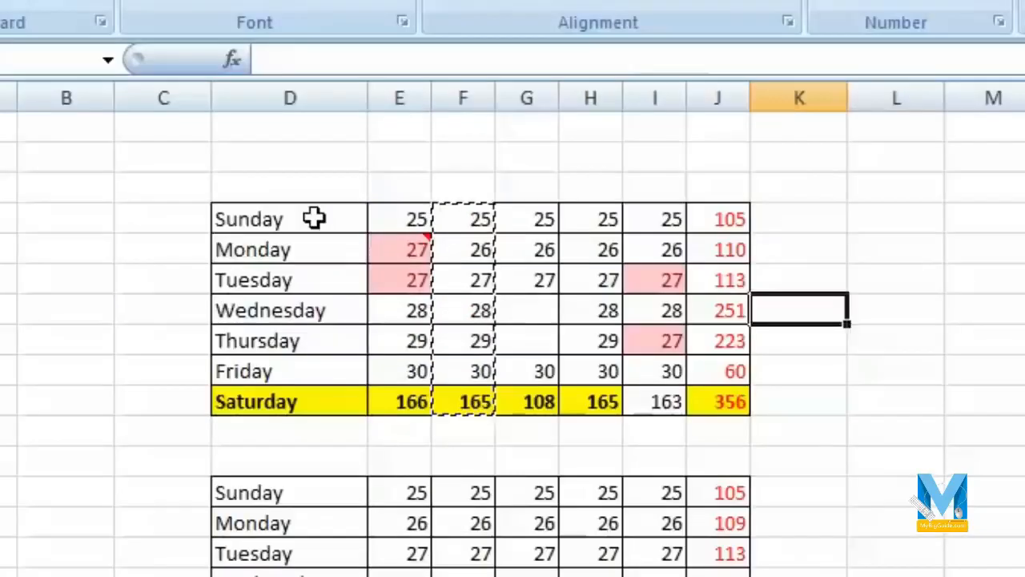
Copy the weekday names Sunday to Saturday from D4:D10
left_click_drag(313, 218, 318, 403)
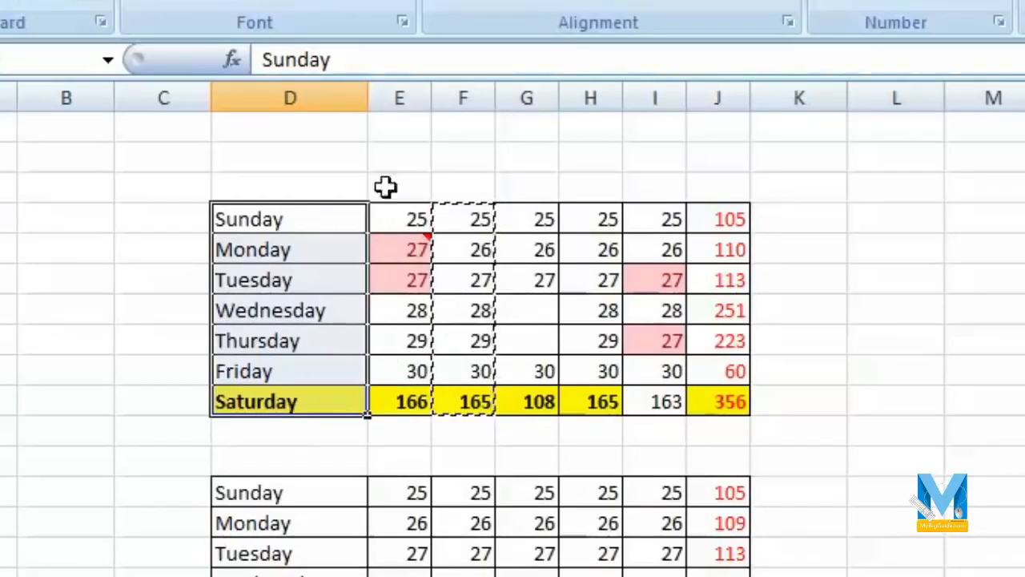
right_click(325, 225)
key("Escape")
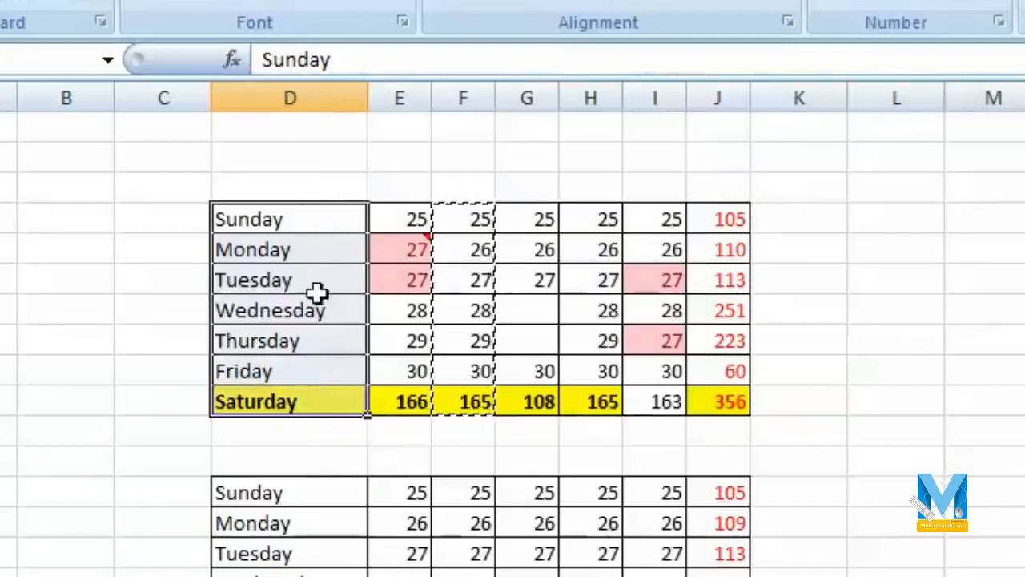
right_click(318, 293)
left_click(405, 346)
Paste the copied weekday names across row 3 from E3 using Paste Special with Transpose
left_click(391, 181)
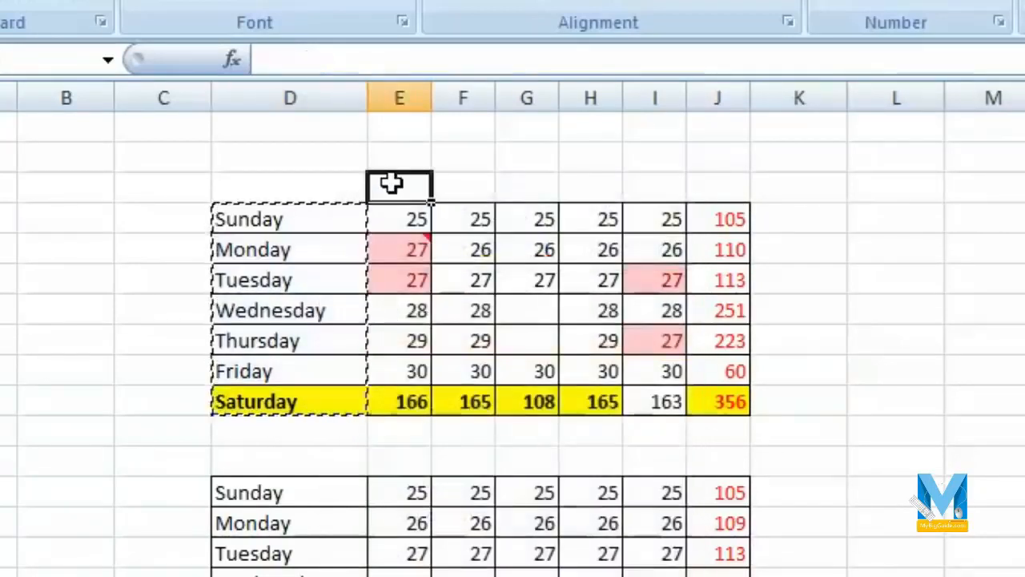
right_click(392, 181)
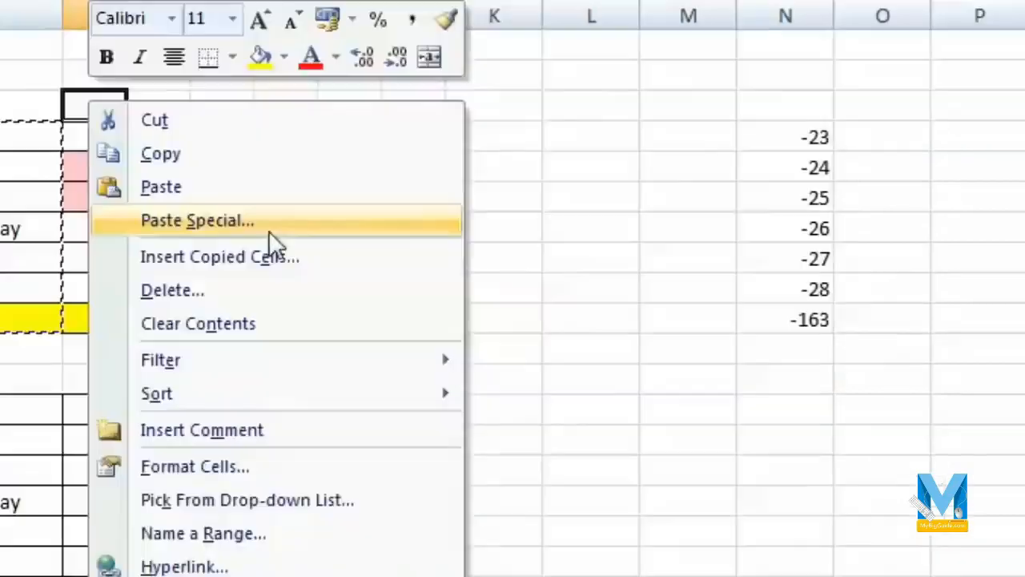
left_click(573, 309)
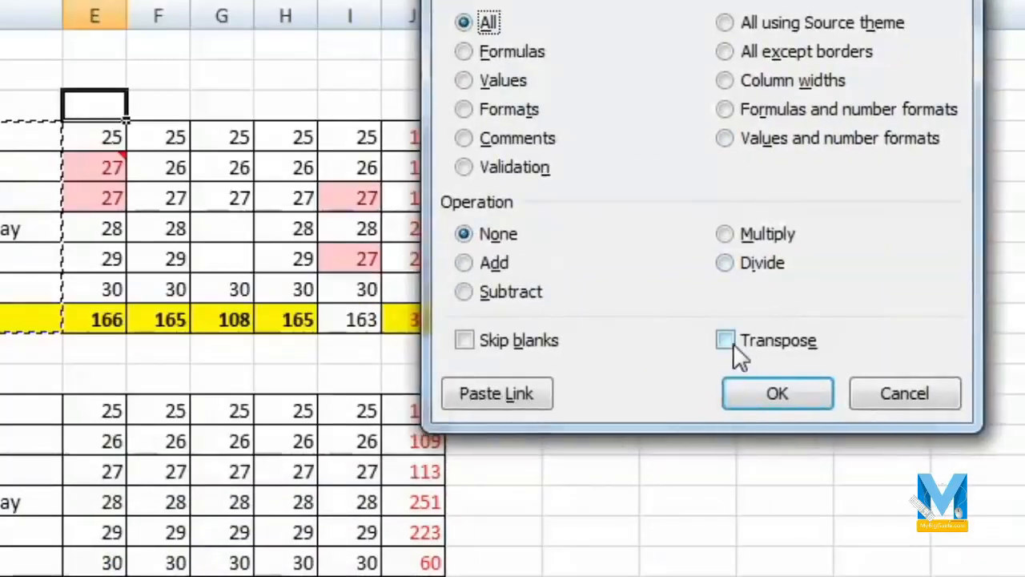
left_click(733, 343)
left_click(783, 391)
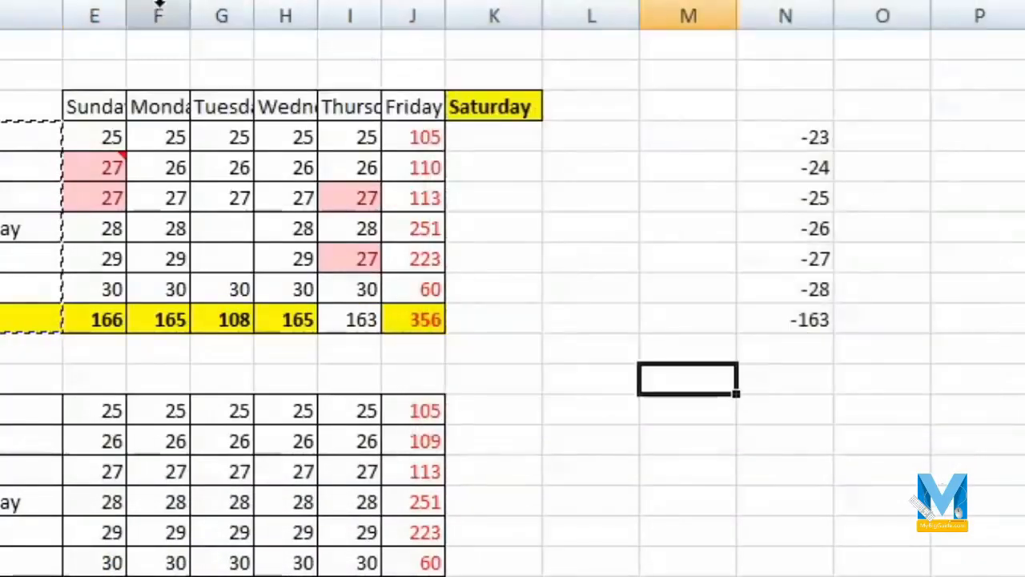
Try widening the columns from E onward to fit the weekday headings, and restore their original widths
left_click_drag(112, 16, 528, 15)
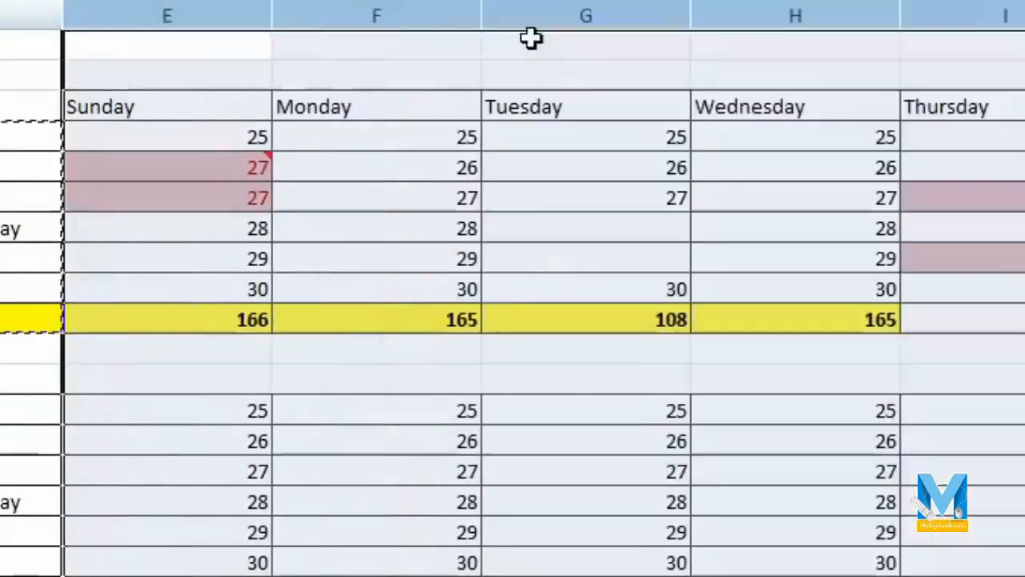
left_click(590, 260)
left_click_drag(1021, 16, 137, 38)
Select the lower weekday table D13:J19 on Sheet1 and copy it
left_click(536, 293)
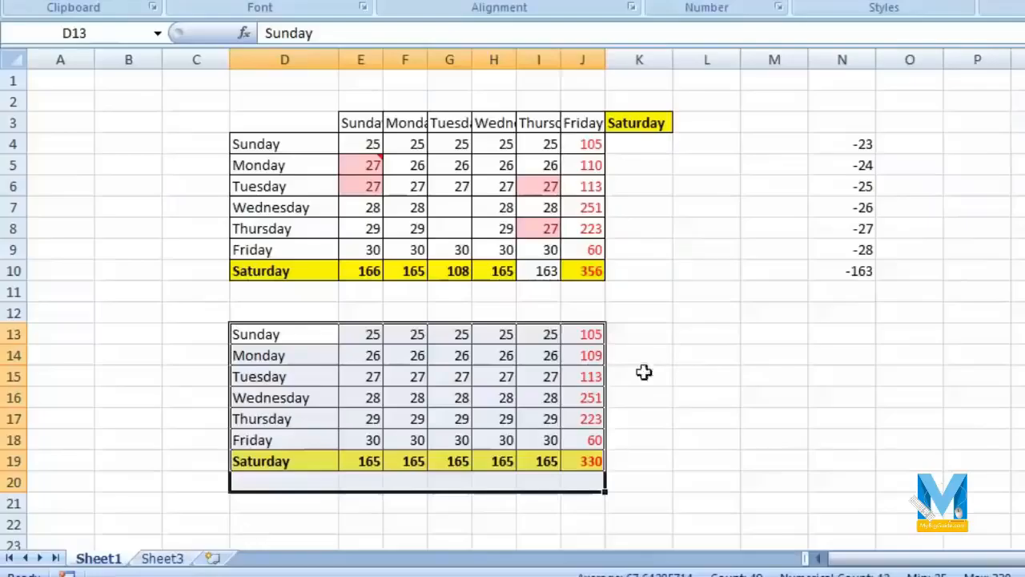
left_click(589, 335)
left_click_drag(308, 472, 263, 467)
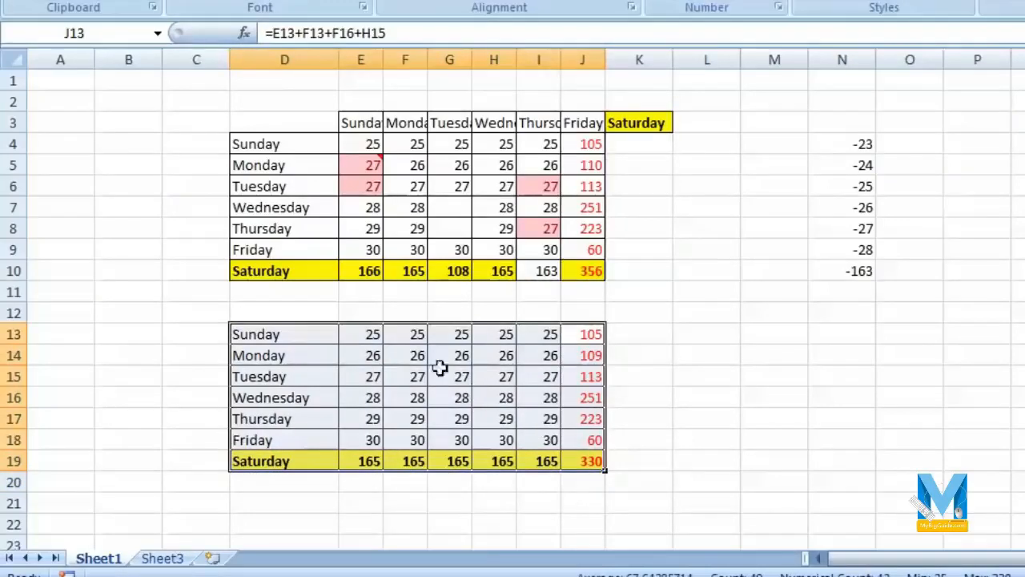
right_click(301, 357)
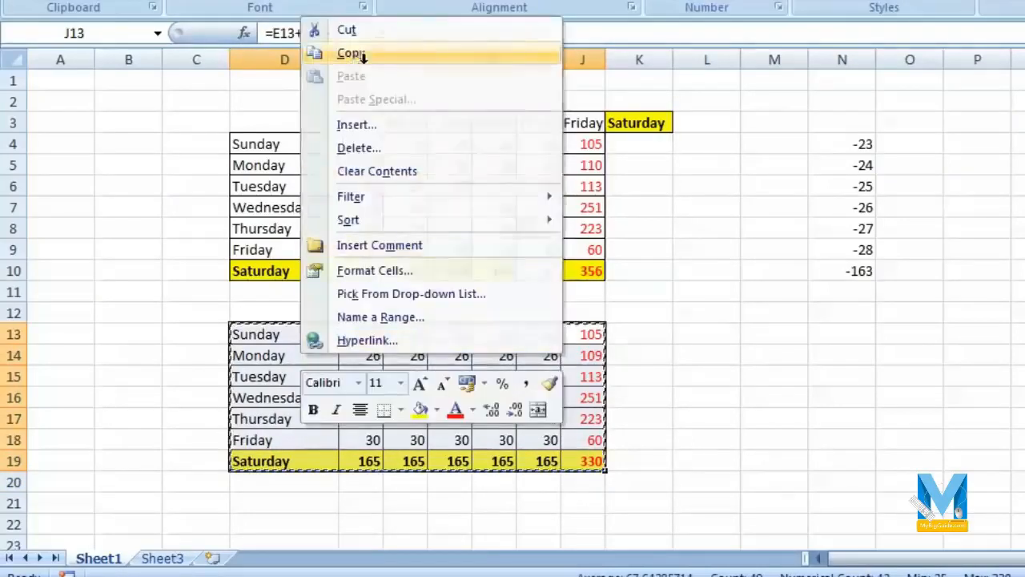
left_click(350, 53)
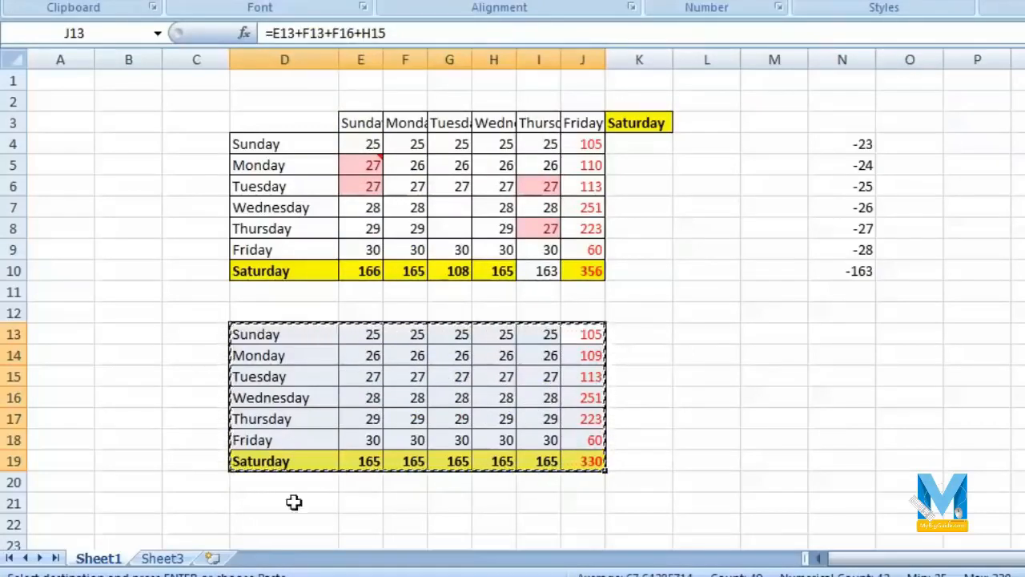
Paste the copied weekday table with a normal paste at A1 of Sheet3
left_click(184, 558)
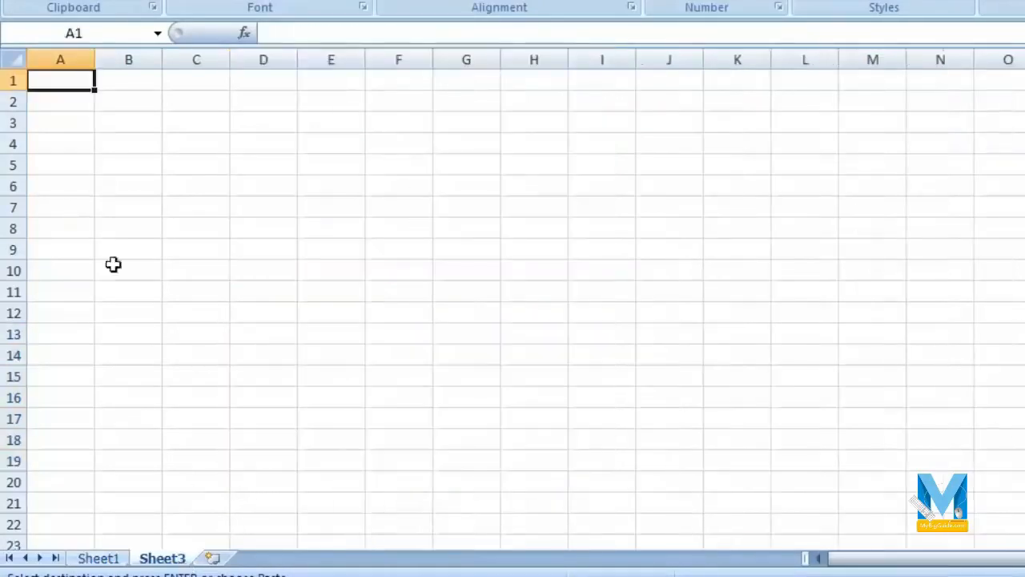
right_click(68, 88)
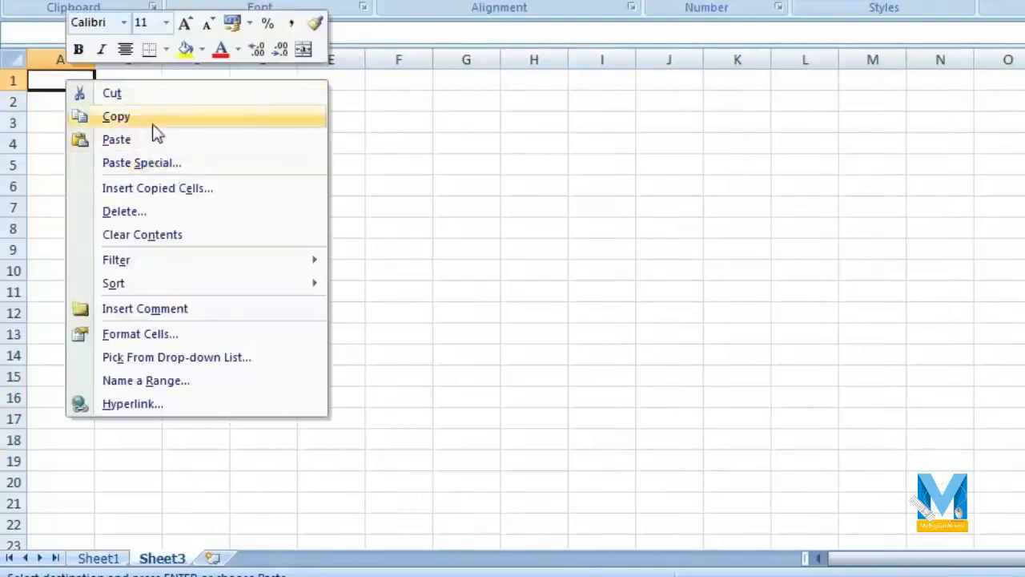
left_click(128, 139)
left_click(369, 391)
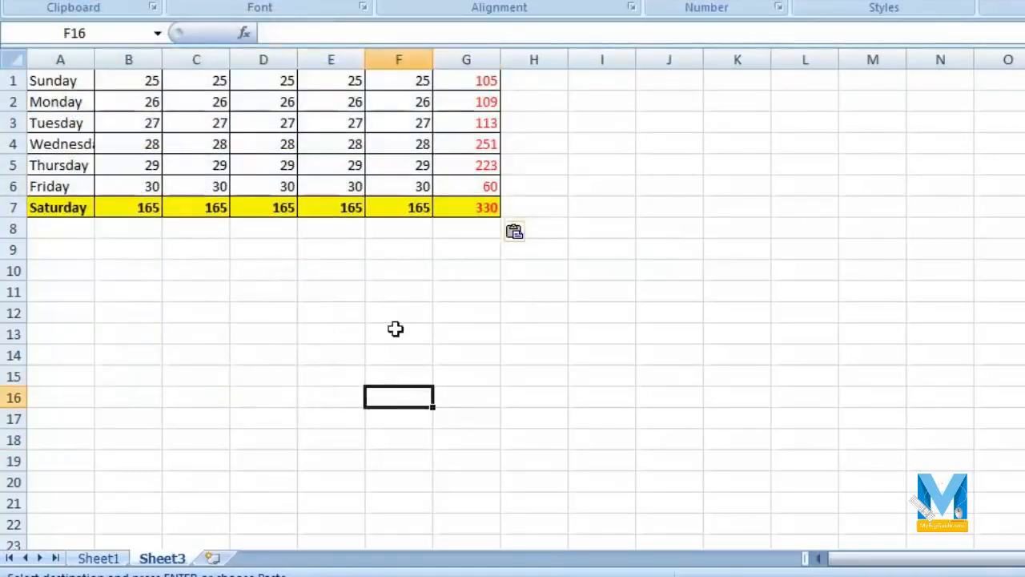
Narrow columns B to G on Sheet3, and undo both the width change and the pasted table
left_click_drag(457, 60, 133, 63)
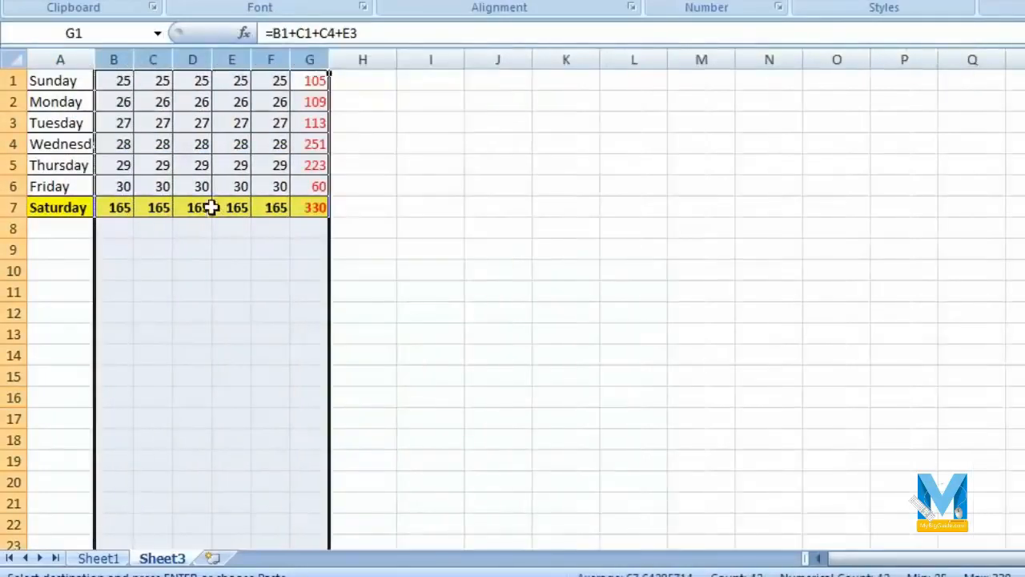
key("ctrl+z")
key("ctrl+z")
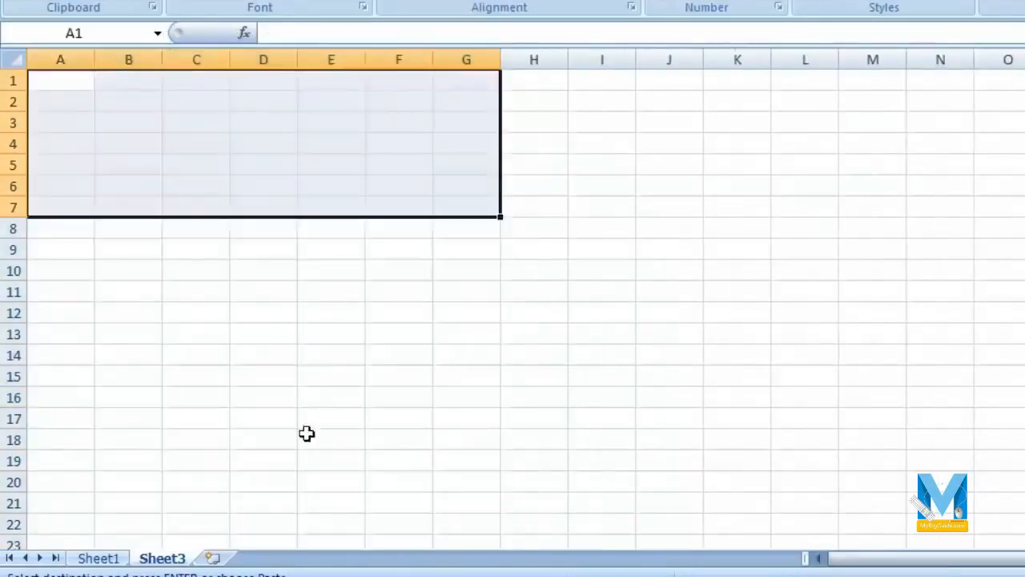
left_click(307, 433)
Copy the table D13:J19 from Sheet1 again and paste it at A1 of Sheet3
left_click(99, 558)
right_click(574, 445)
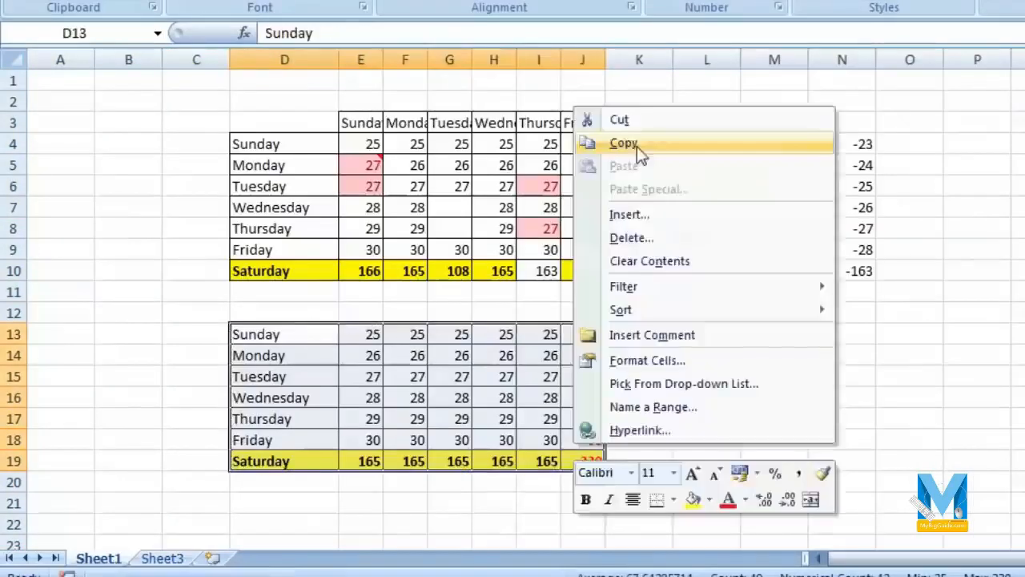
left_click(636, 145)
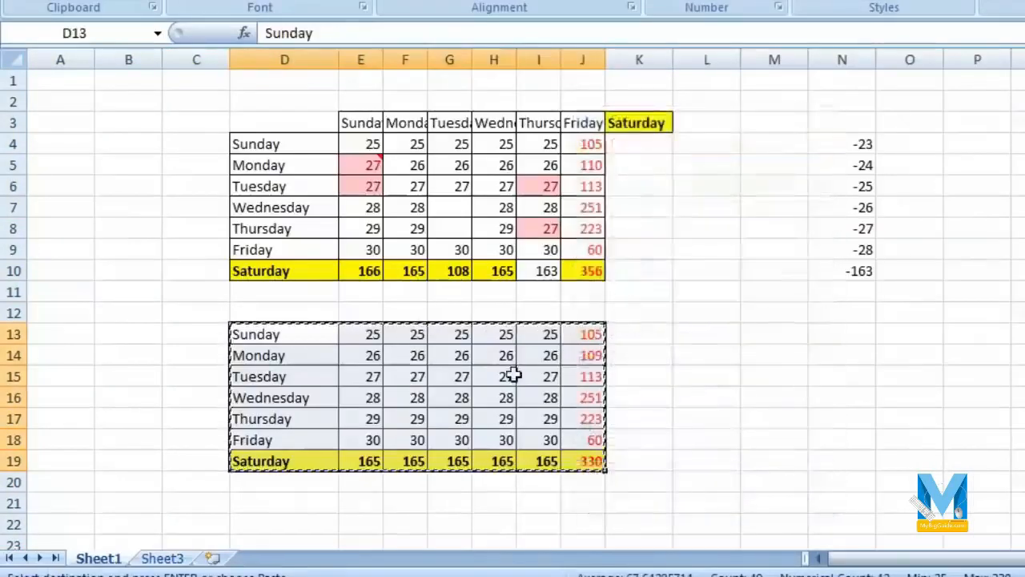
left_click(172, 560)
right_click(71, 82)
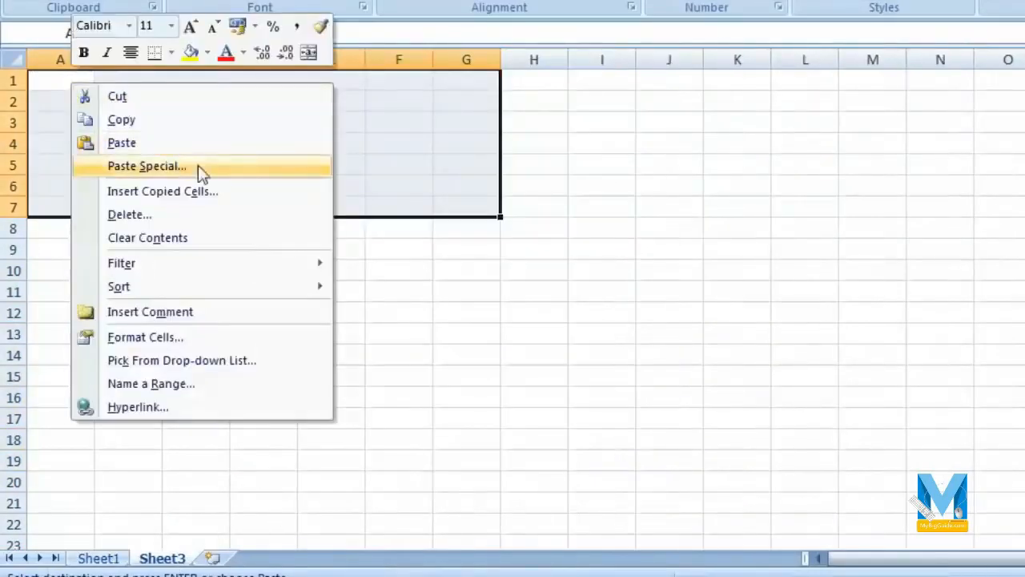
left_click(215, 146)
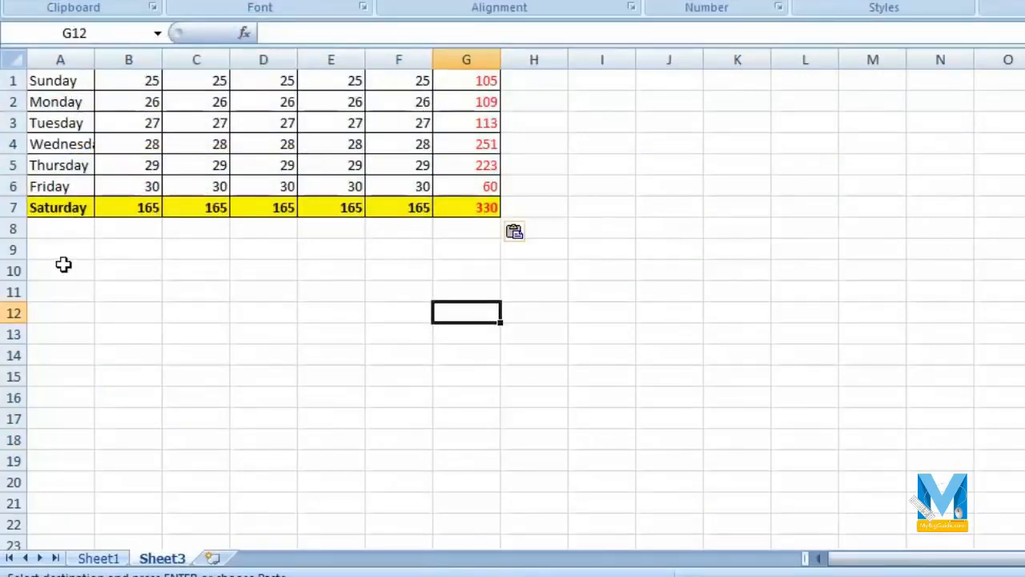
Copy the source table D13:J19 on Sheet1 once more and return to Sheet3
left_click(112, 559)
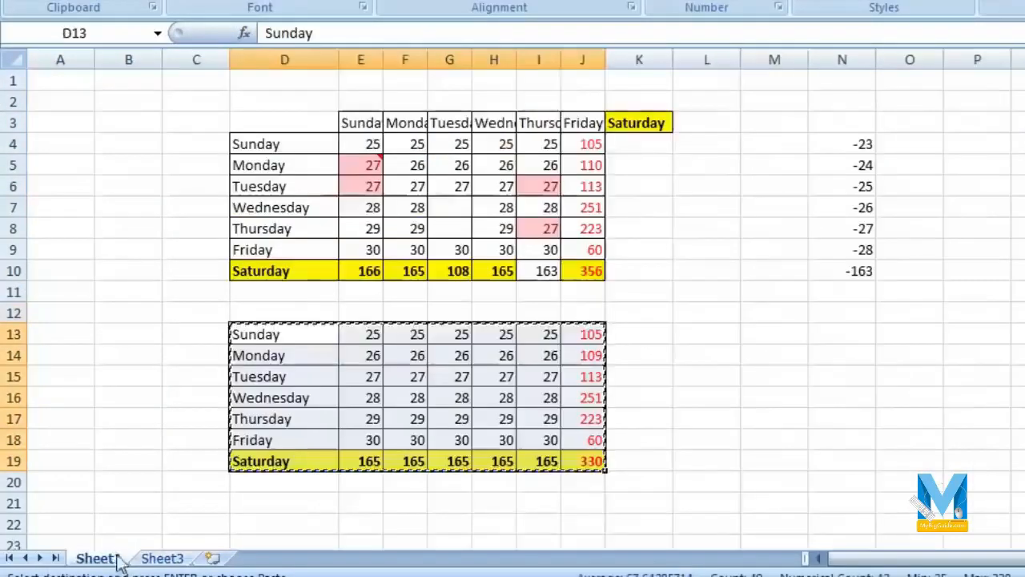
right_click(312, 379)
left_click(396, 88)
left_click(183, 553)
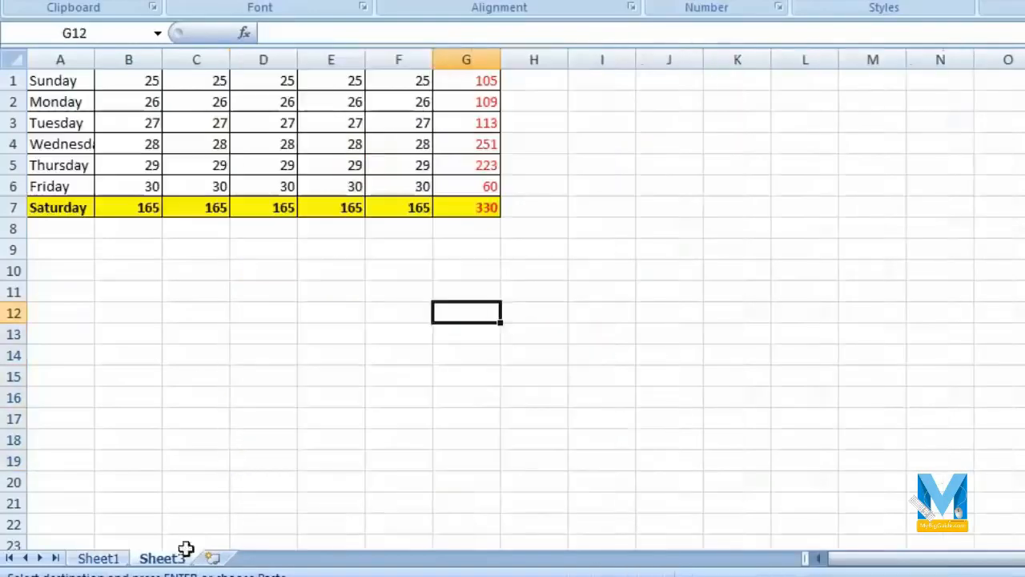
Apply the copied column widths to the Sheet3 table from A1 with Paste Special, and compare it with Sheet1
right_click(78, 82)
left_click(200, 170)
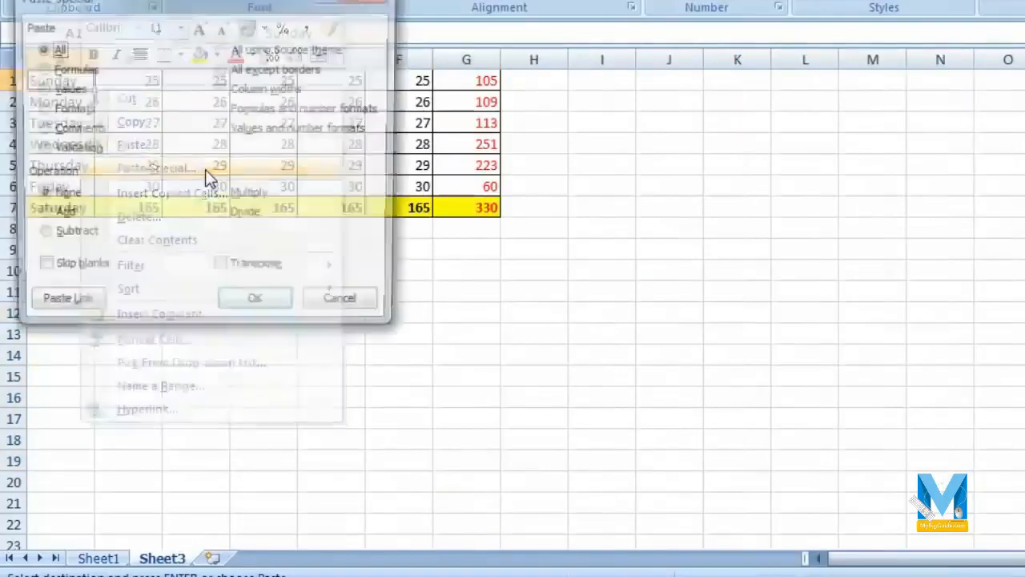
left_click_drag(239, 13, 869, 41)
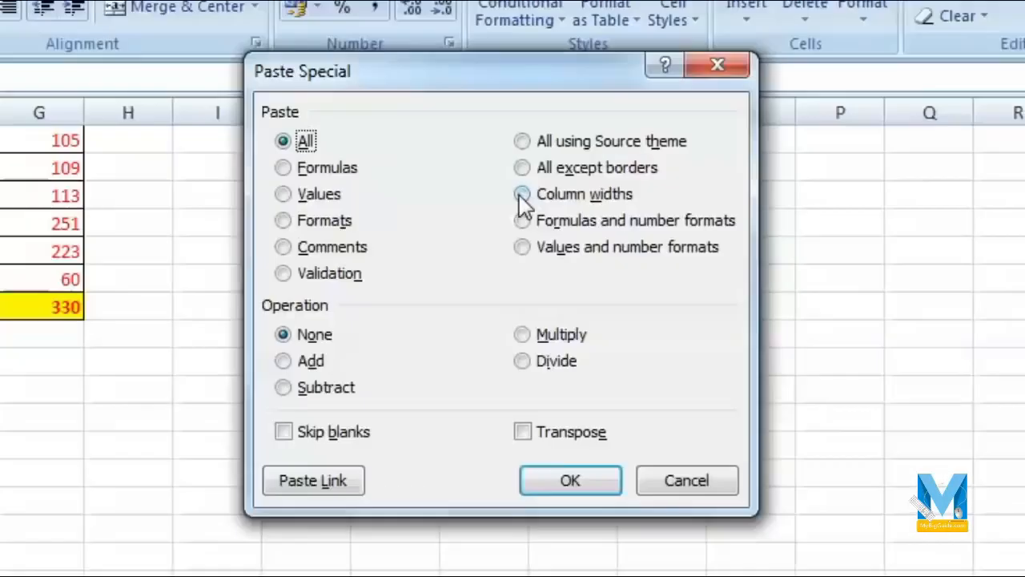
left_click(523, 194)
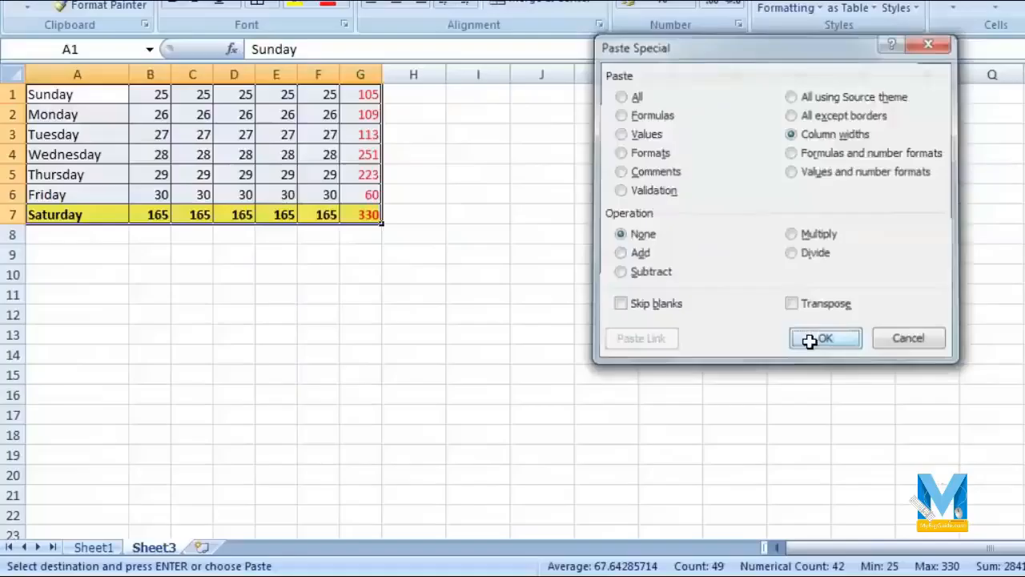
left_click(549, 481)
left_click(810, 343)
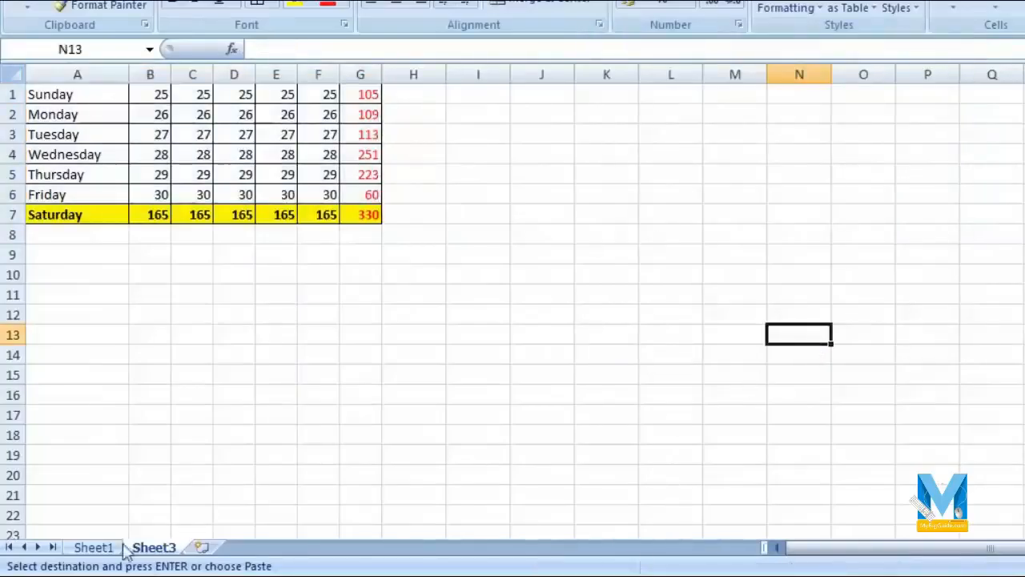
left_click(95, 550)
left_click(165, 549)
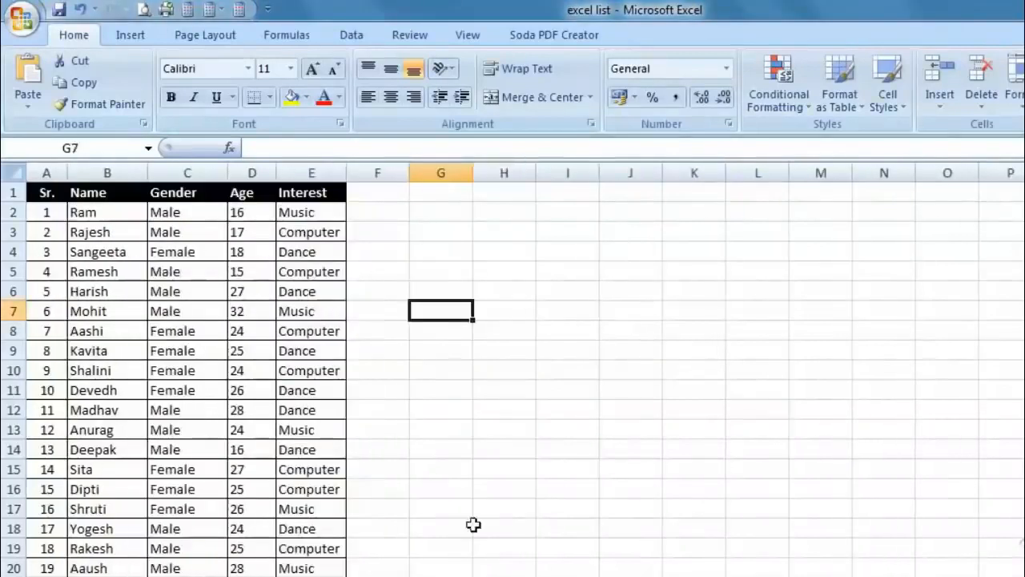
Look over the Sr., Name, Gender, Age and Interest list in the excel list workbook and check its print preview
left_click(485, 525)
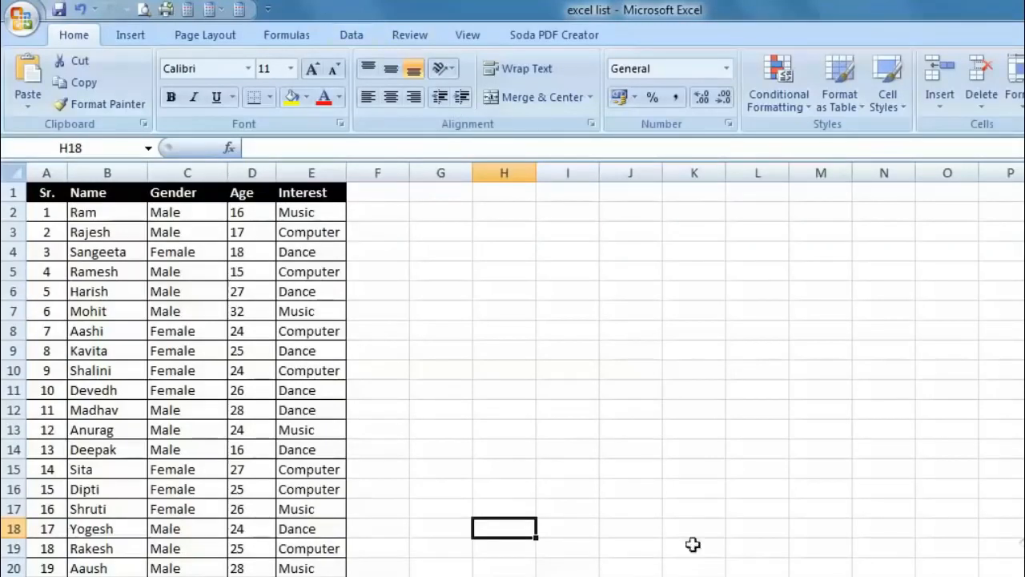
scroll(464, 469, "right", 2)
scroll(464, 469, "left", 2)
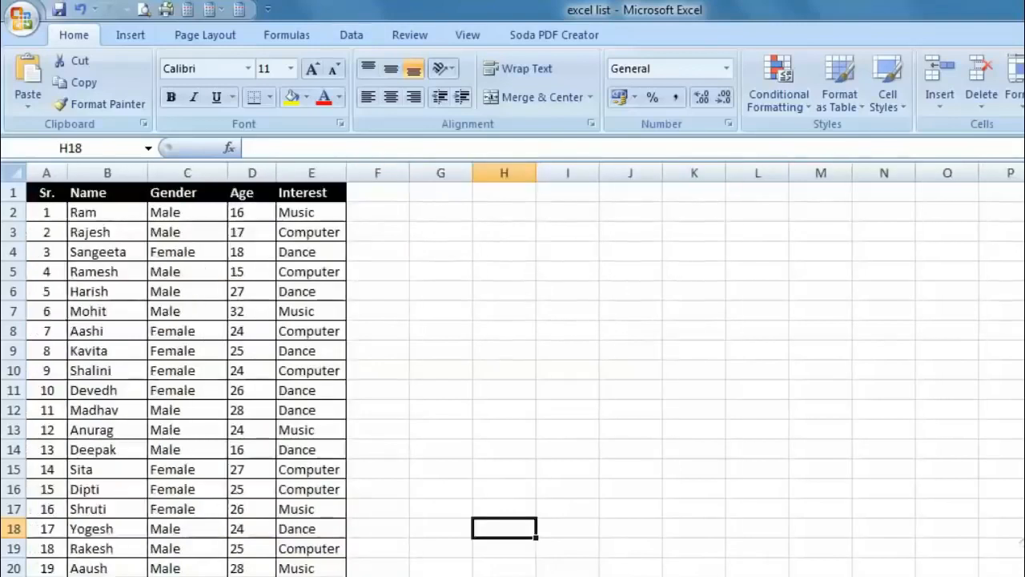
scroll(463, 468, "down", 15)
scroll(464, 468, "up", 15)
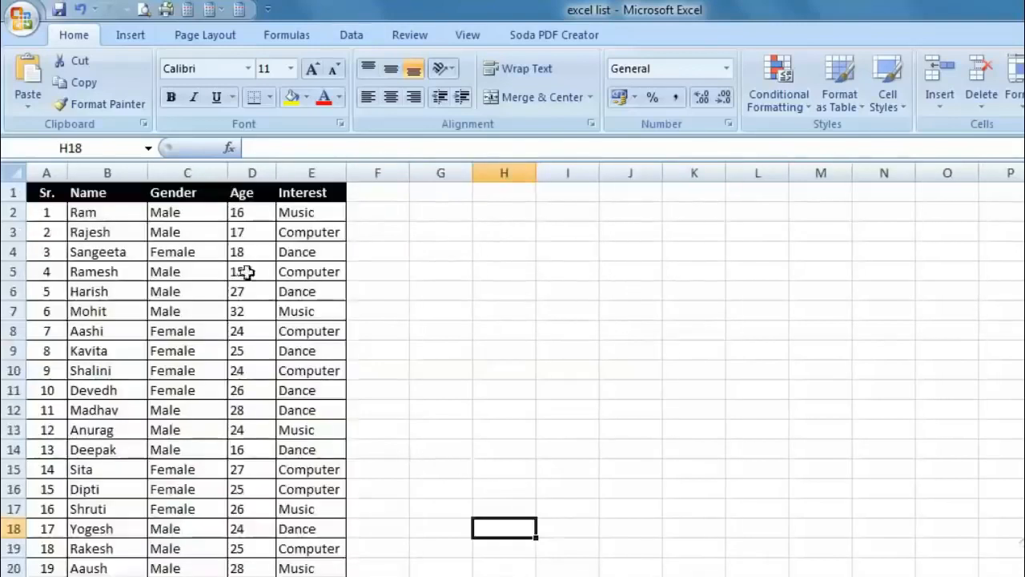
left_click(142, 11)
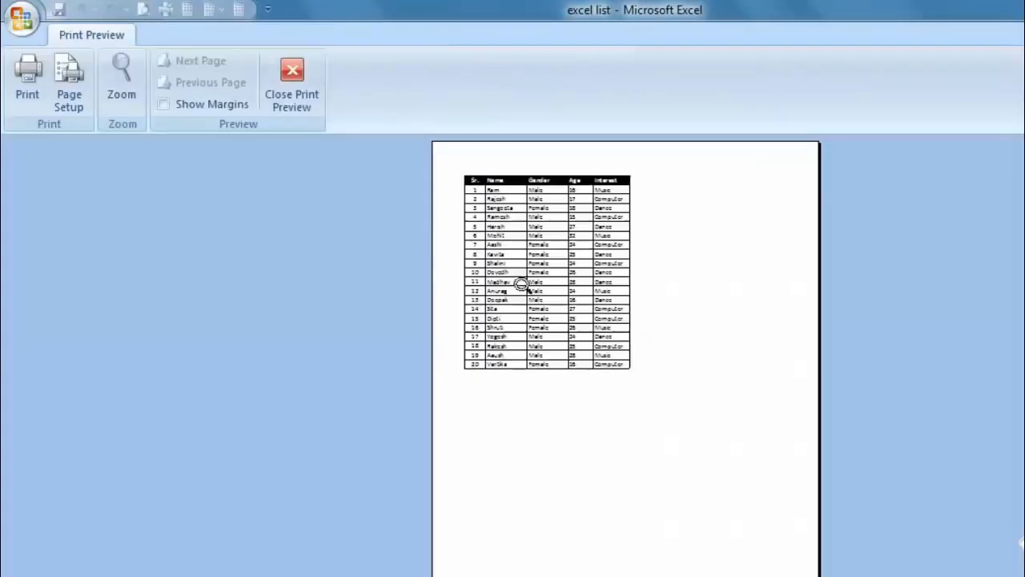
left_click(290, 86)
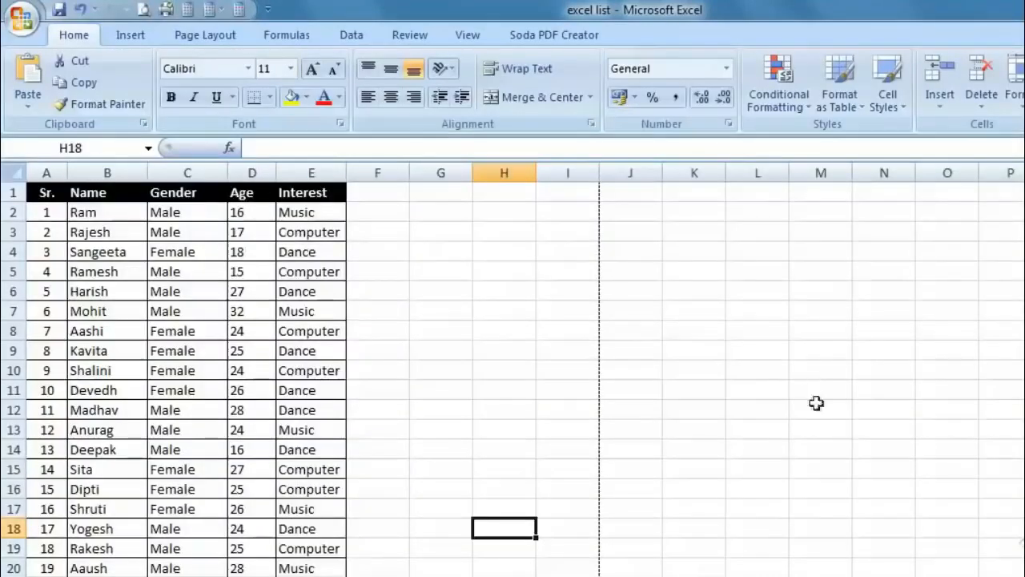
Review the list against the page break line and view its print preview once more
scroll(819, 432, "down", 19)
scroll(819, 432, "up", 19)
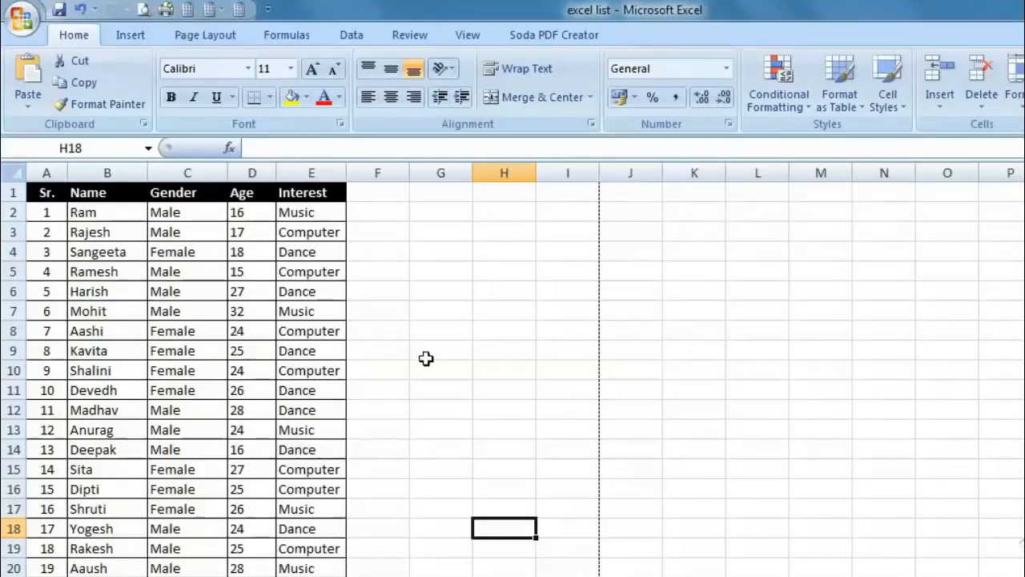
key("ctrl+F2")
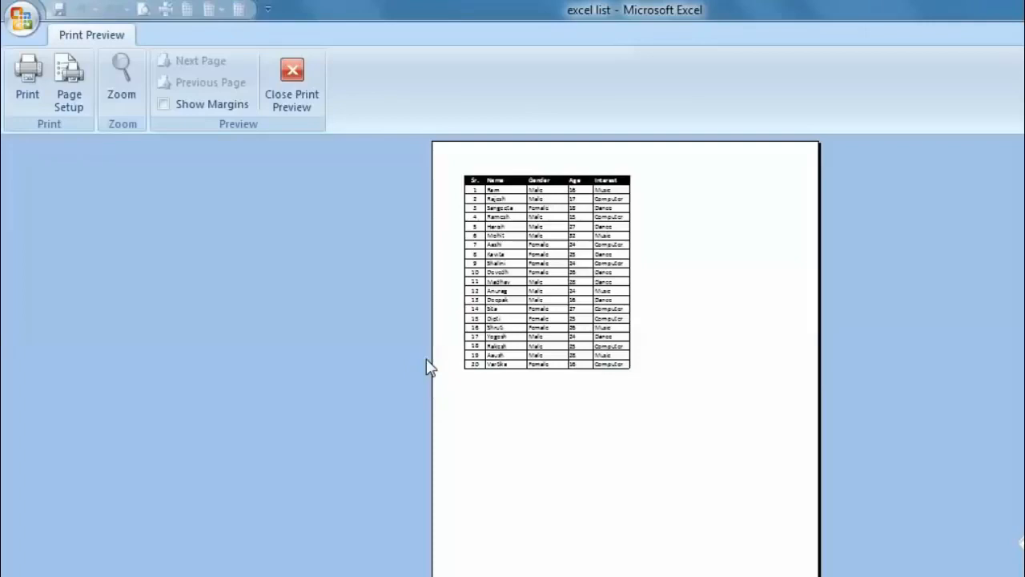
left_click(282, 88)
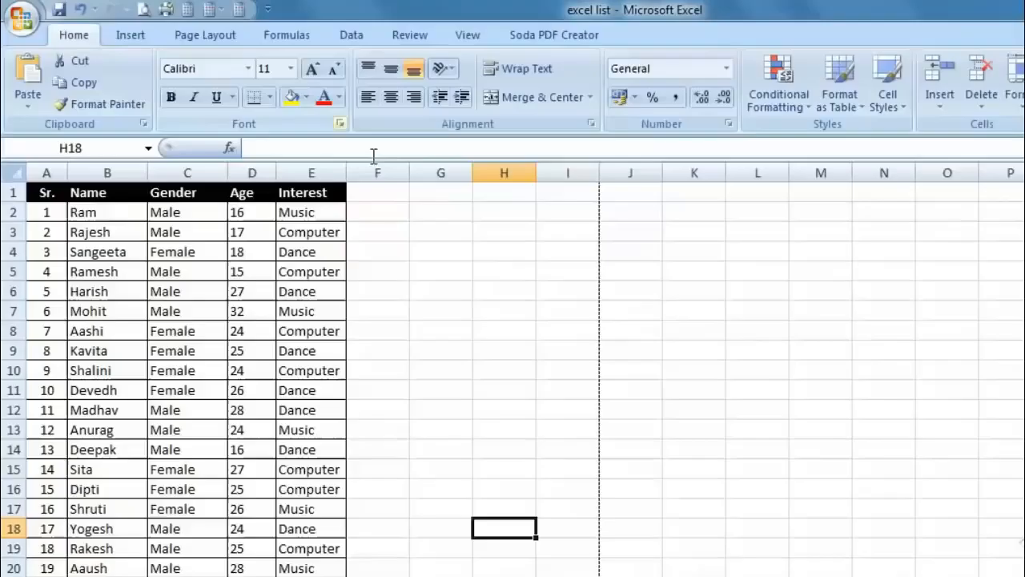
scroll(527, 333, "down", 6)
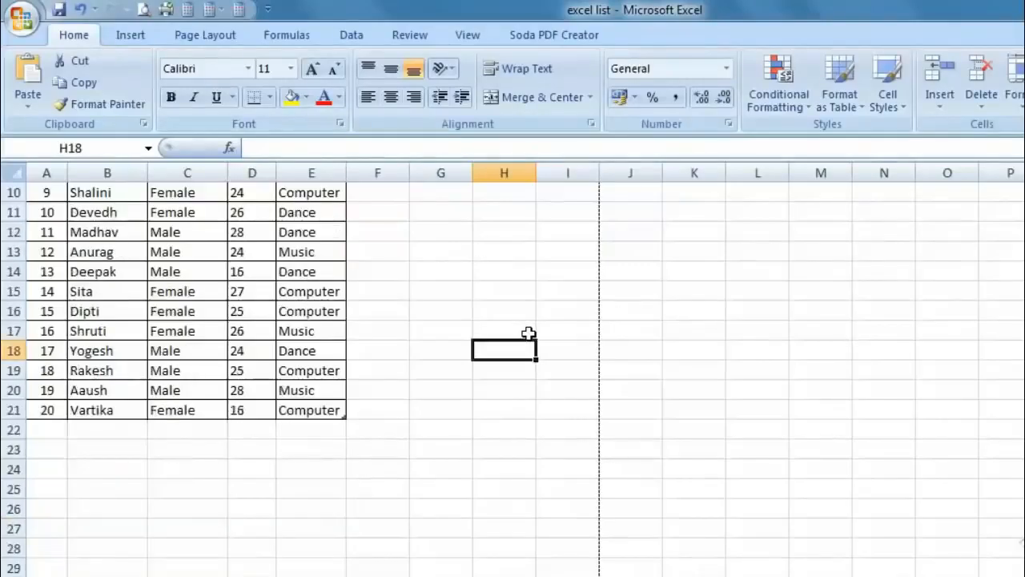
scroll(347, 295, "up", 6)
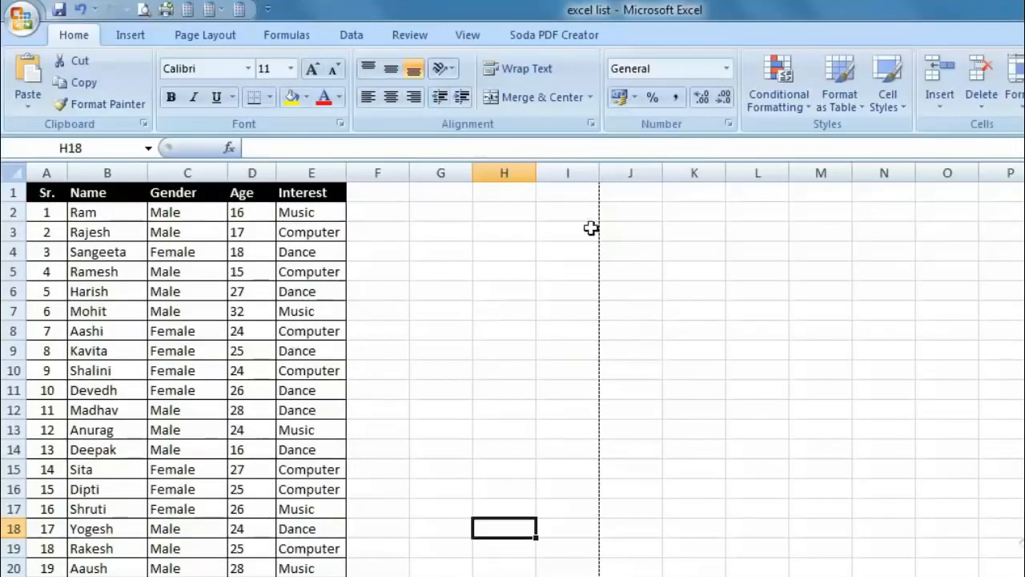
Examine the dashed page break lines around the list to see where the printed pages end
scroll(599, 299, "down", 10)
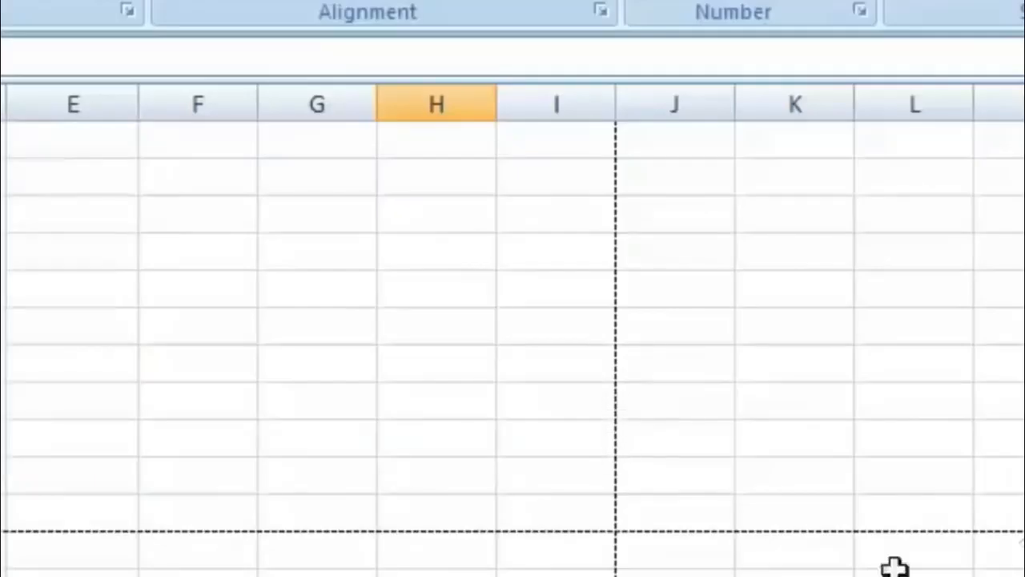
scroll(895, 569, "right", 2)
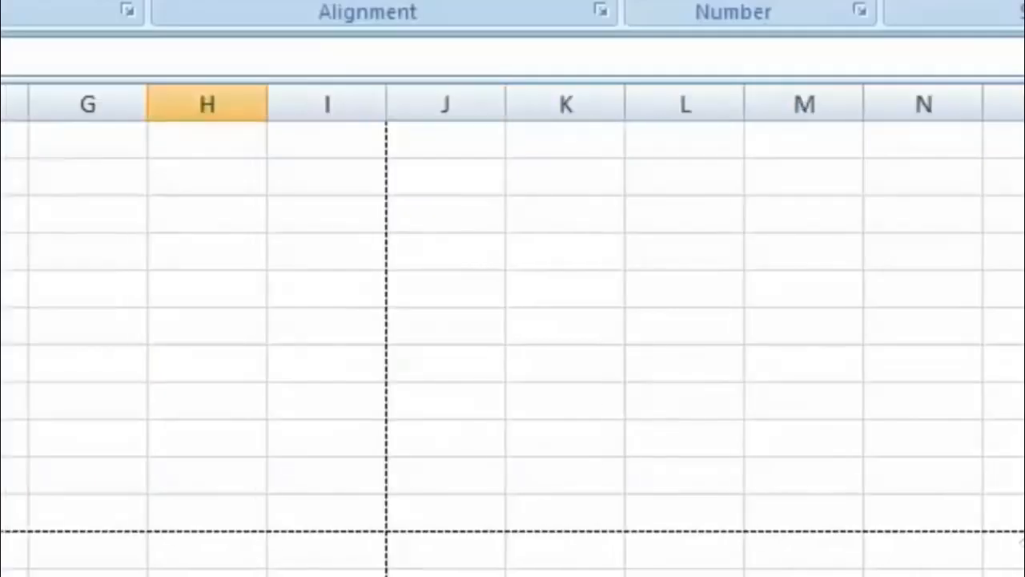
scroll(496, 570, "up", 10)
scroll(512, 348, "up", 2)
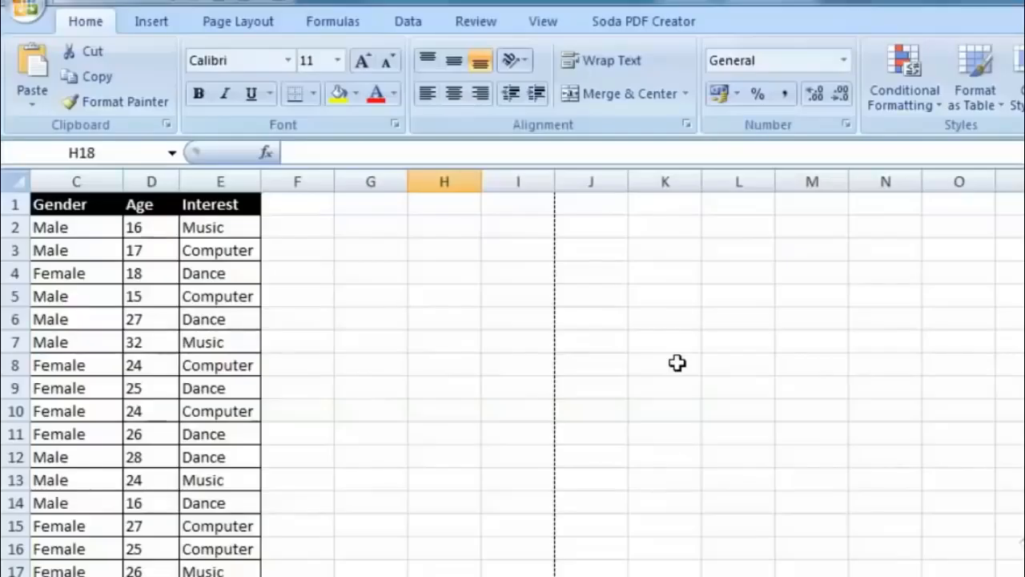
scroll(673, 344, "down", 7)
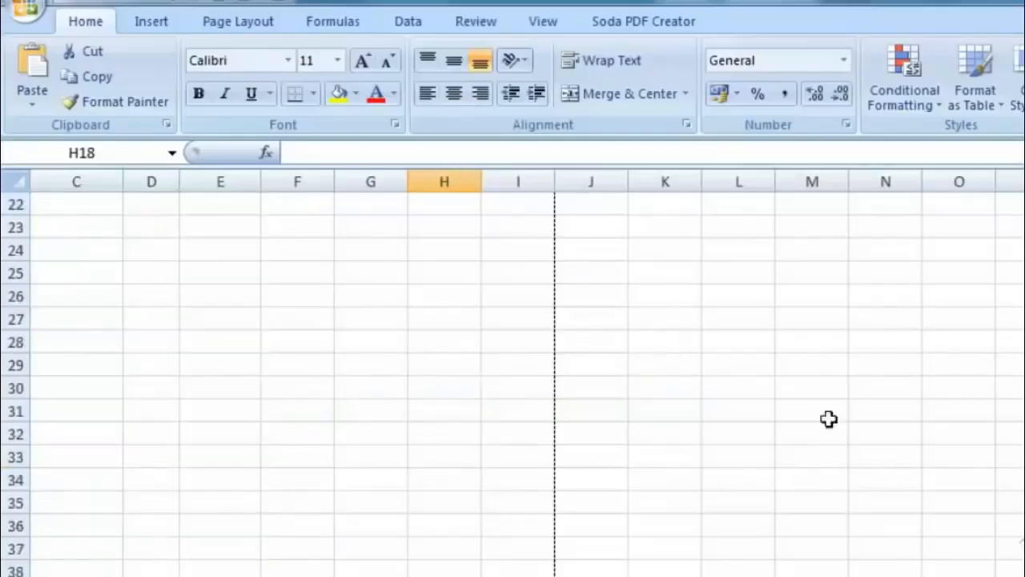
scroll(828, 419, "up", 5)
scroll(513, 372, "down", 6)
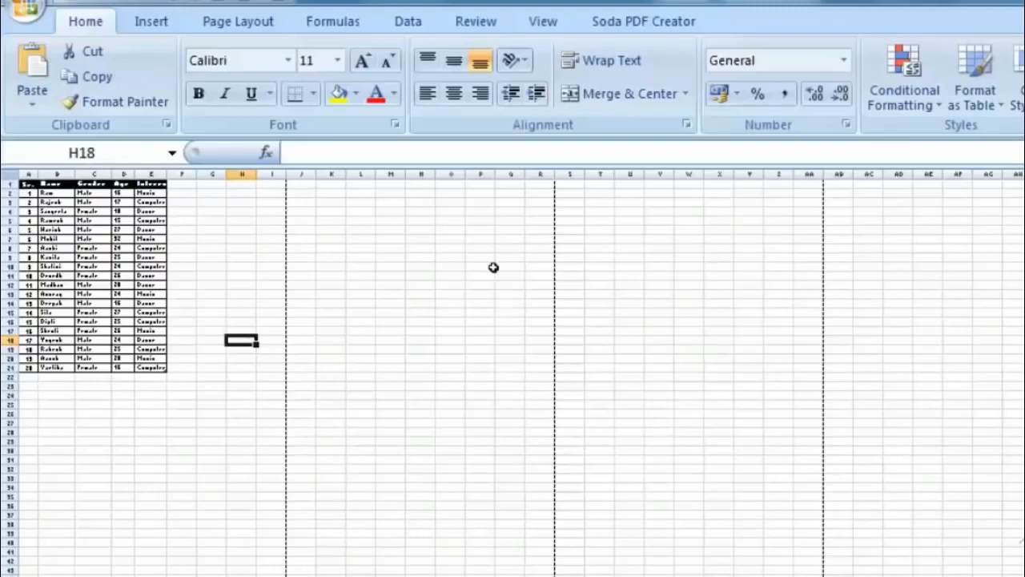
View the list in Page Layout view and Page Break Preview, and return to Normal view
left_click(548, 20)
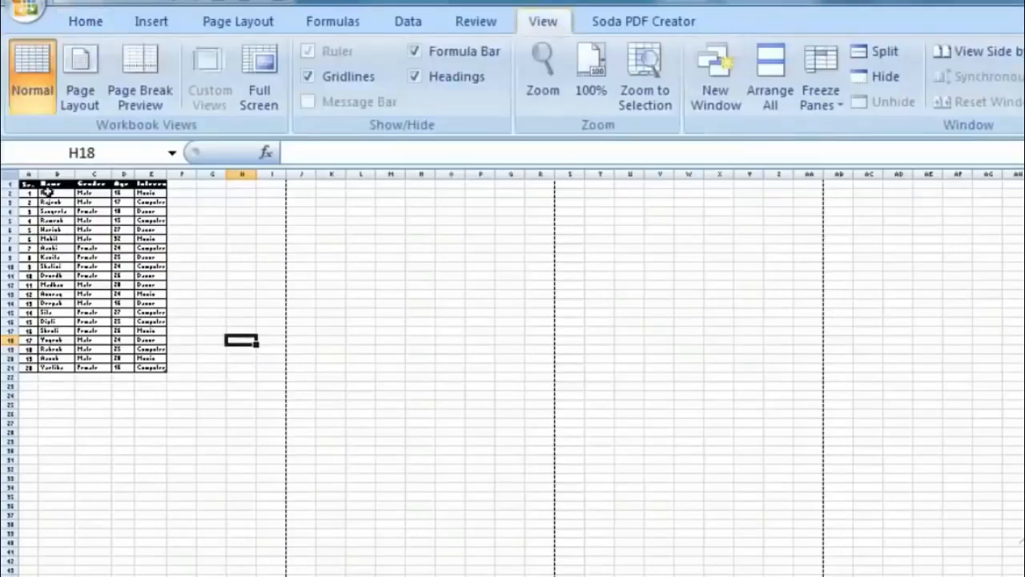
left_click(83, 61)
scroll(449, 449, "down", 10)
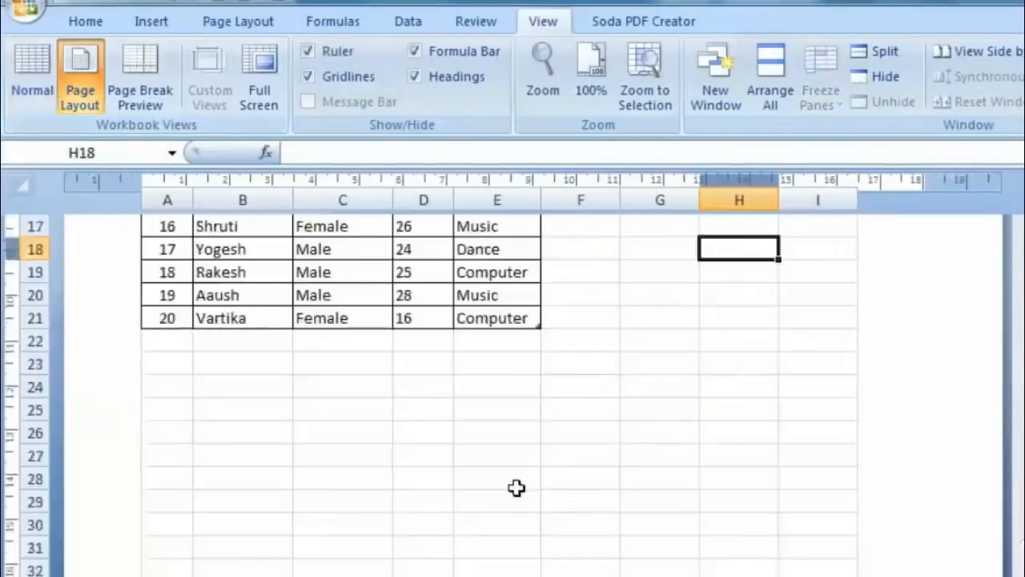
scroll(513, 368, "down", 5)
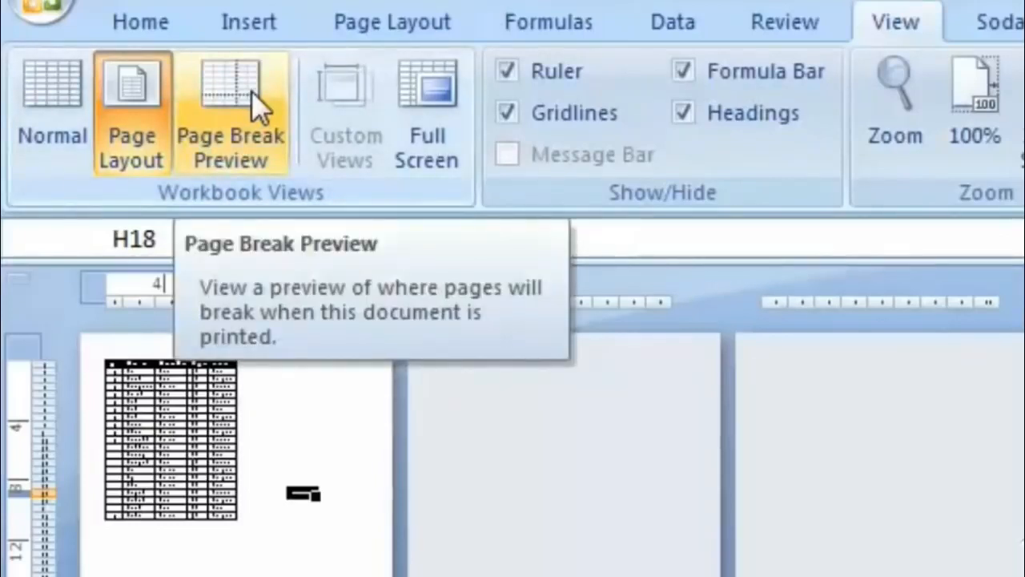
left_click(230, 112)
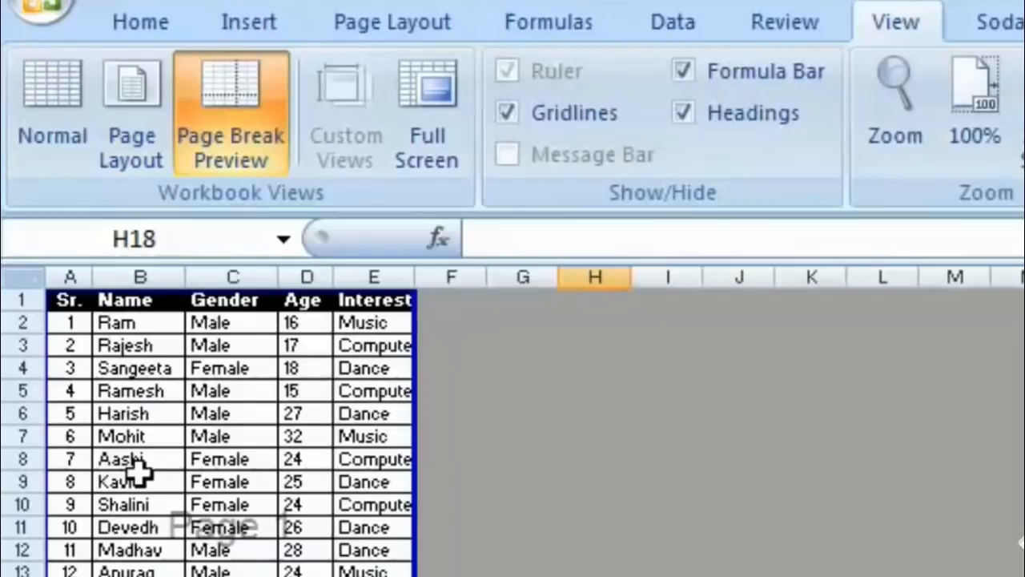
left_click(69, 133)
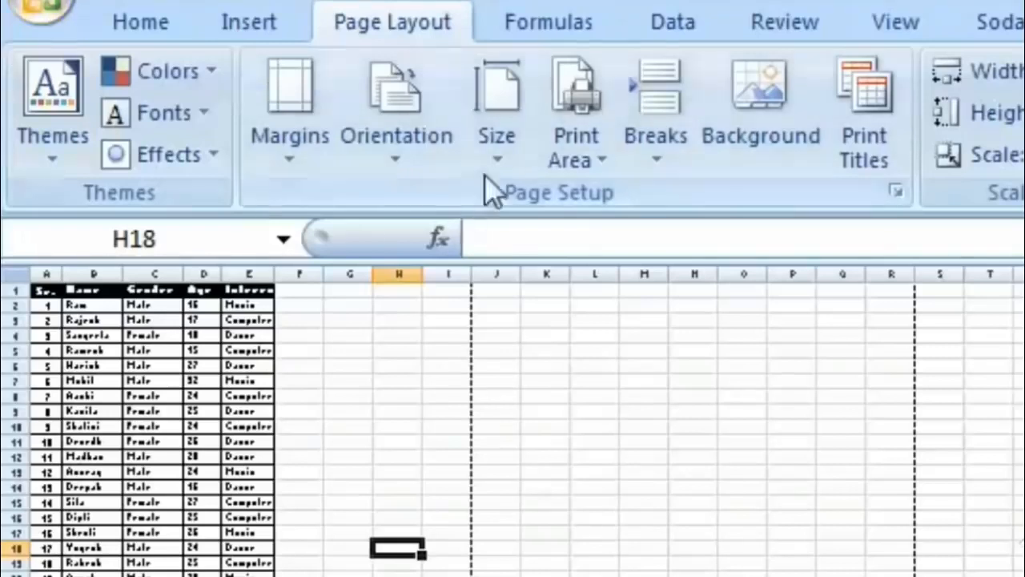
Set the paper size to A4 and then to Legal, and compare the page breaks across Sheet1
left_click(495, 153)
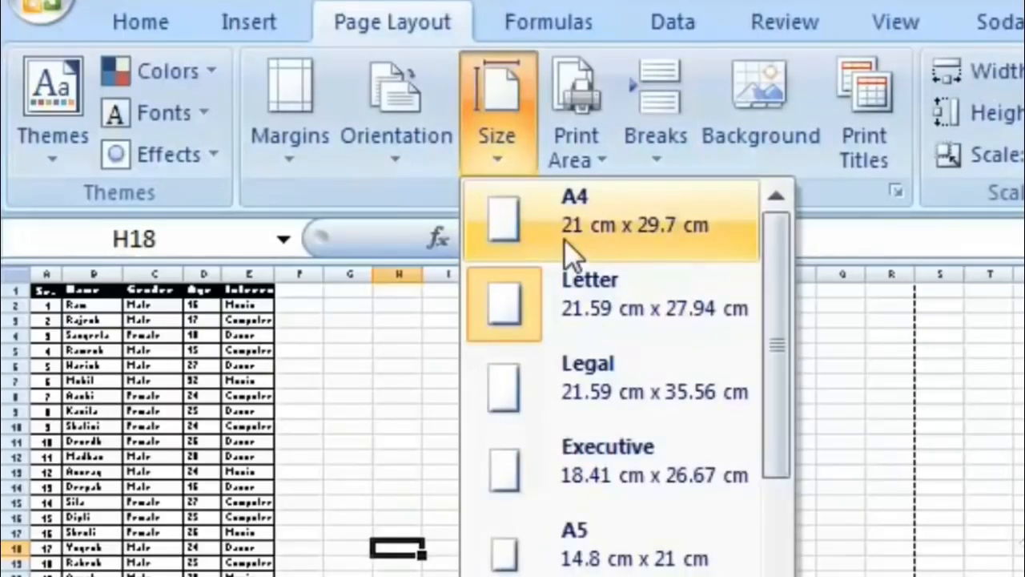
key("Escape")
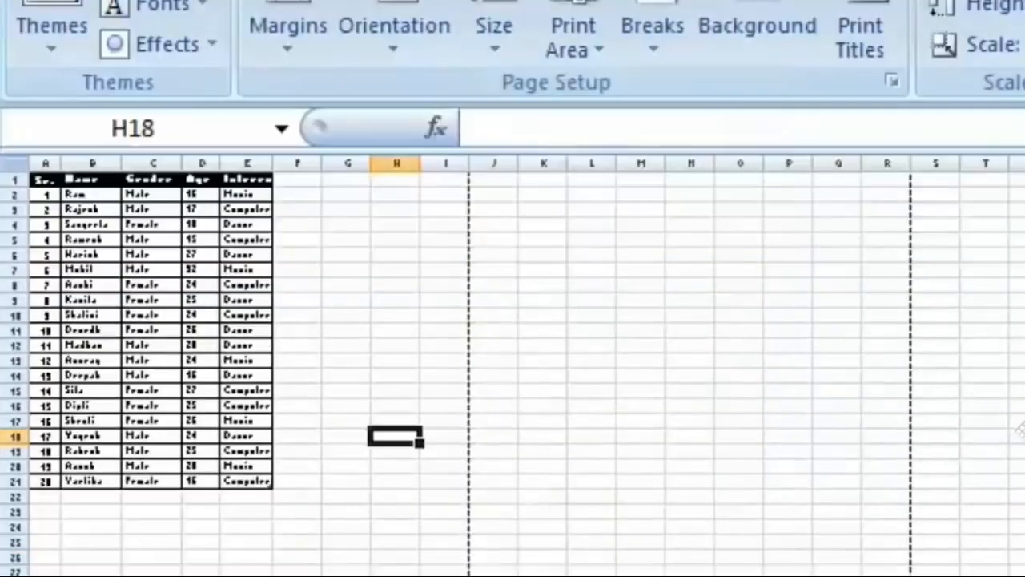
scroll(1021, 431, "up", 4)
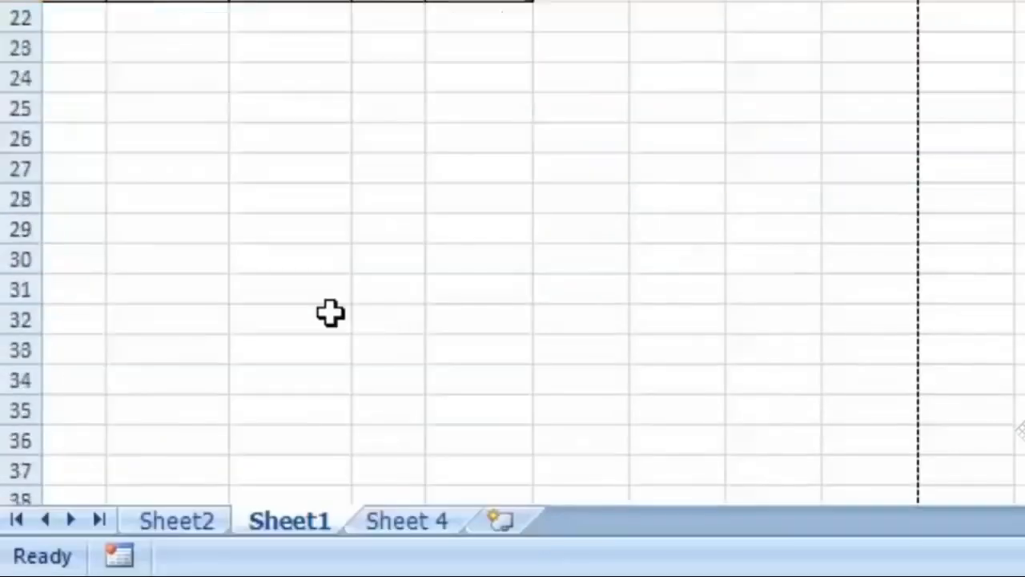
scroll(329, 312, "down", 5)
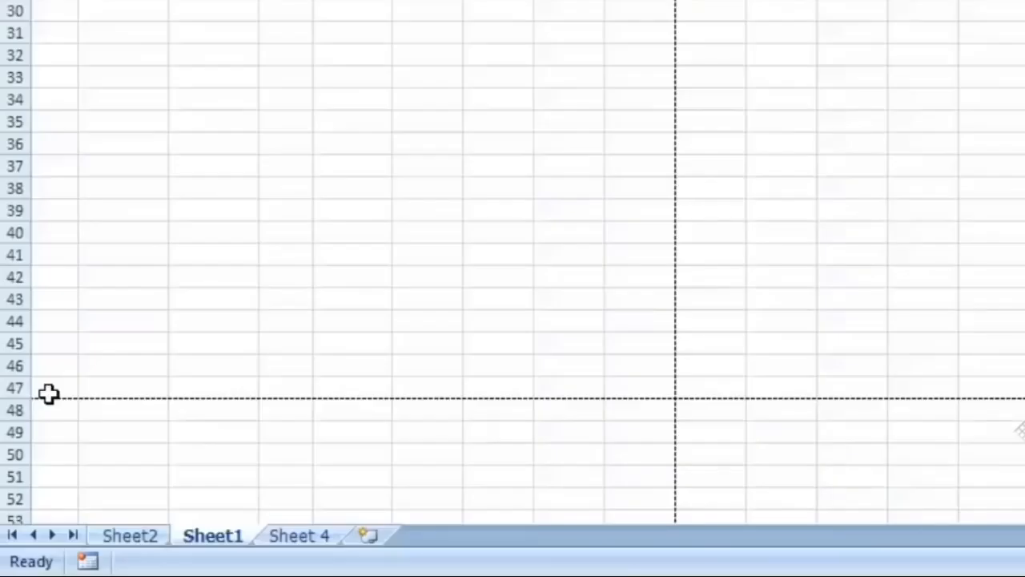
left_click(357, 0)
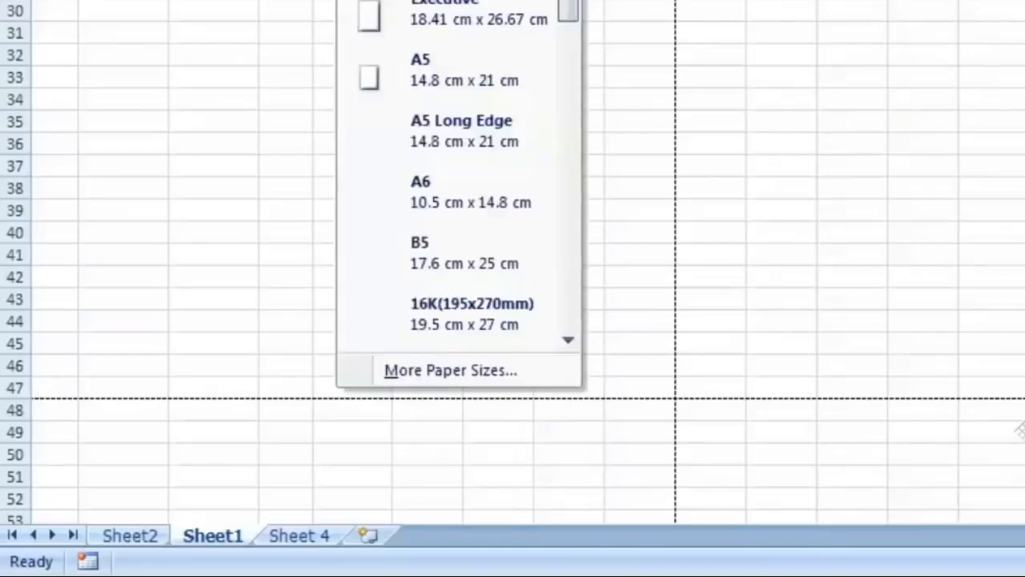
left_click(394, 254)
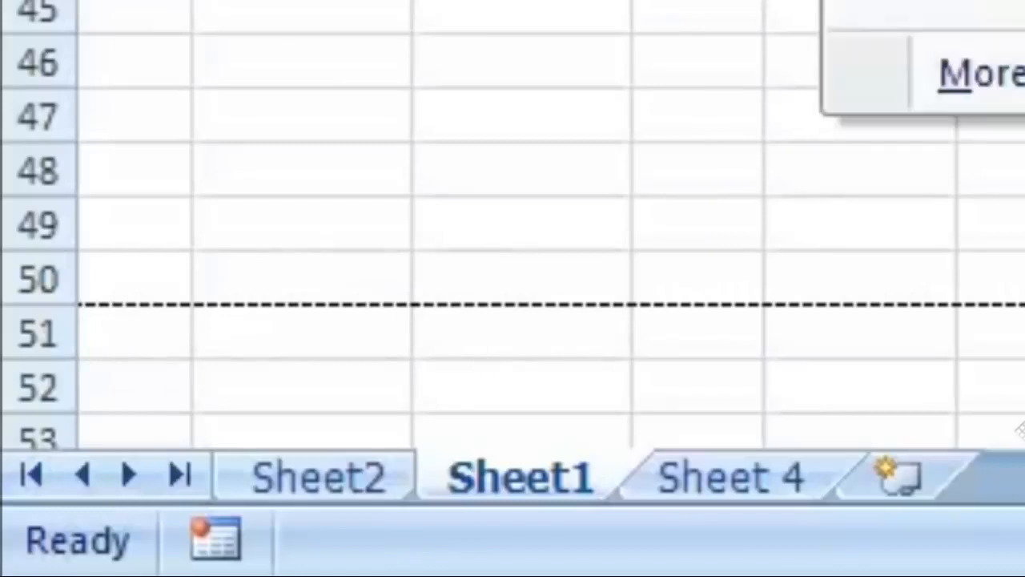
scroll(512, 225, "down", 4)
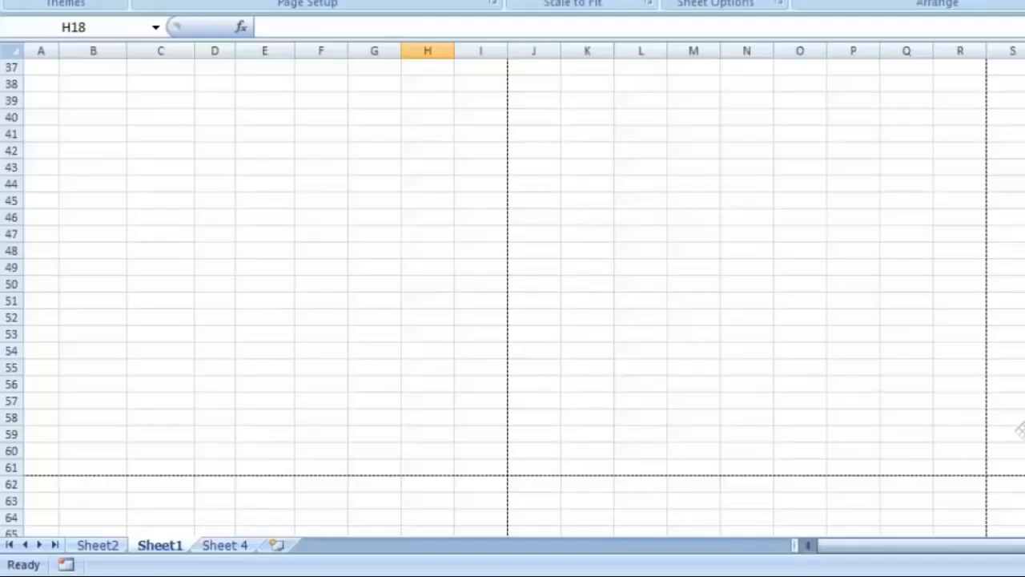
scroll(297, 303, "down", 5)
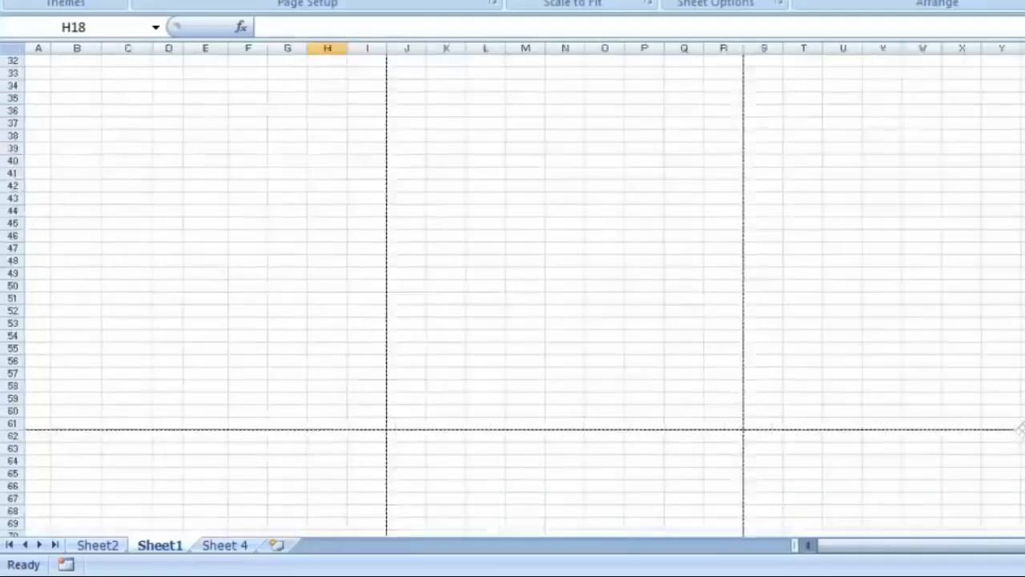
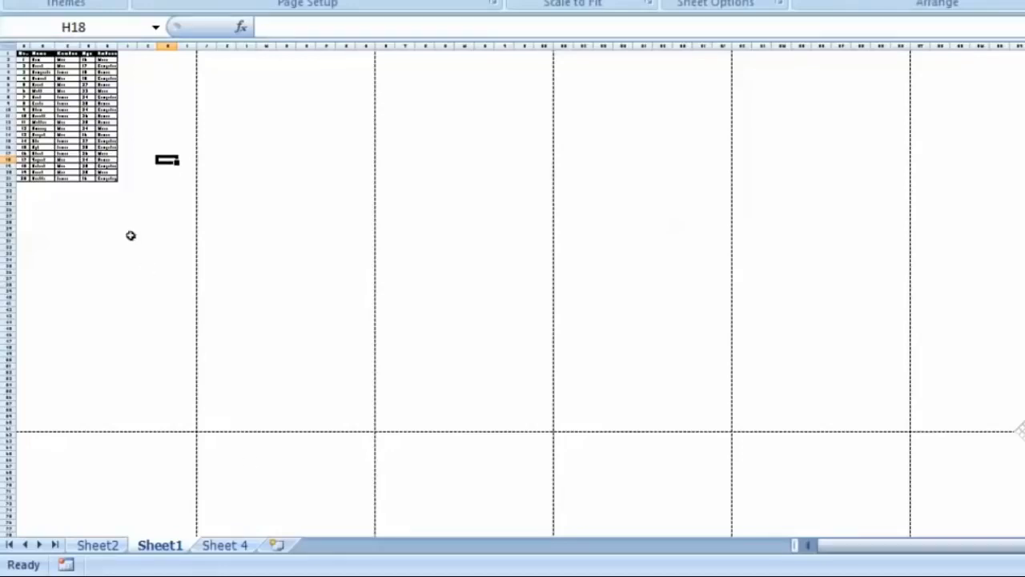
scroll(513, 288, "down", 2)
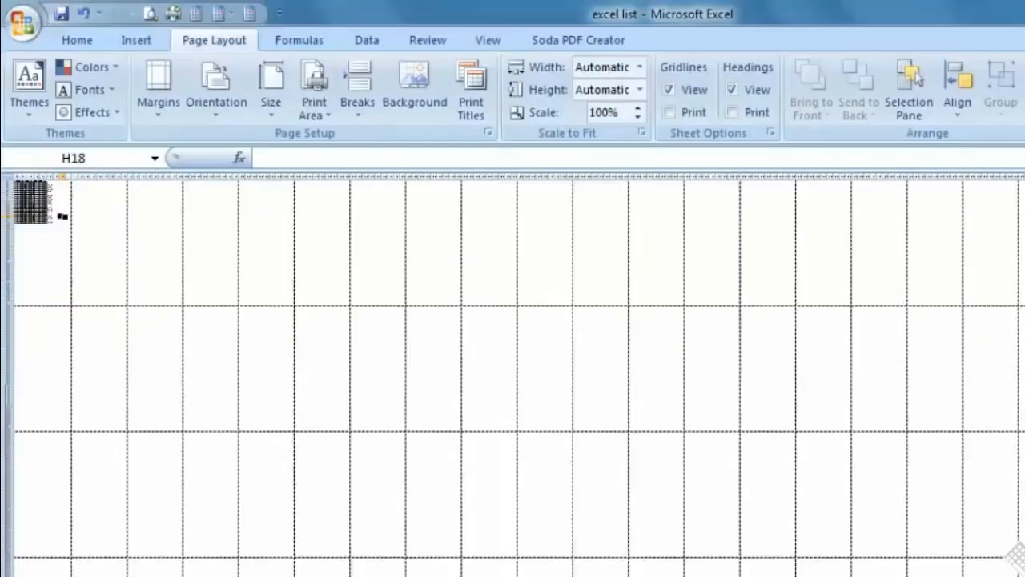
scroll(513, 374, "up", 6)
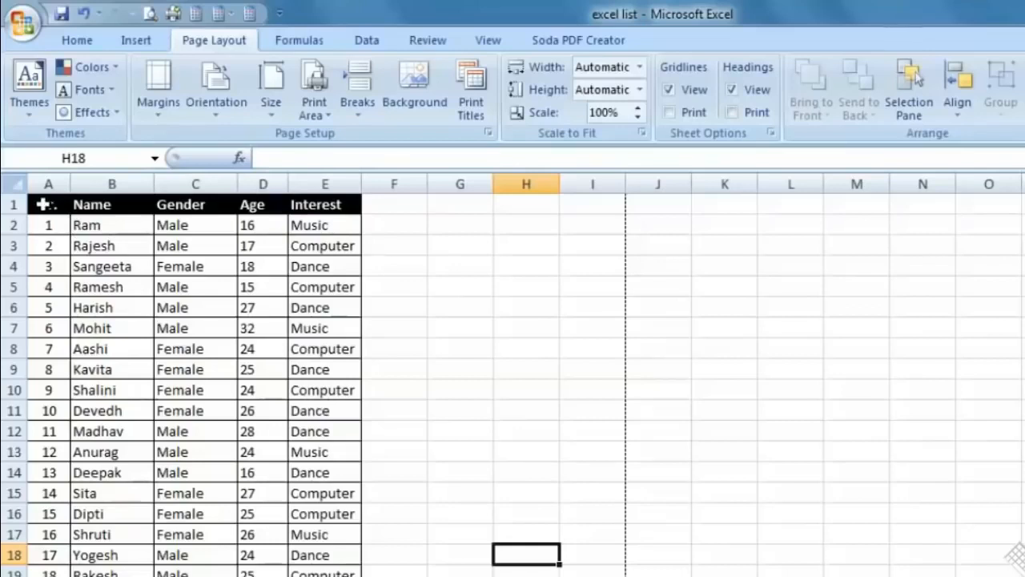
Copy the list A1:E21 and paste the duplicate starting at G1
left_click_drag(44, 204, 336, 573)
right_click(316, 322)
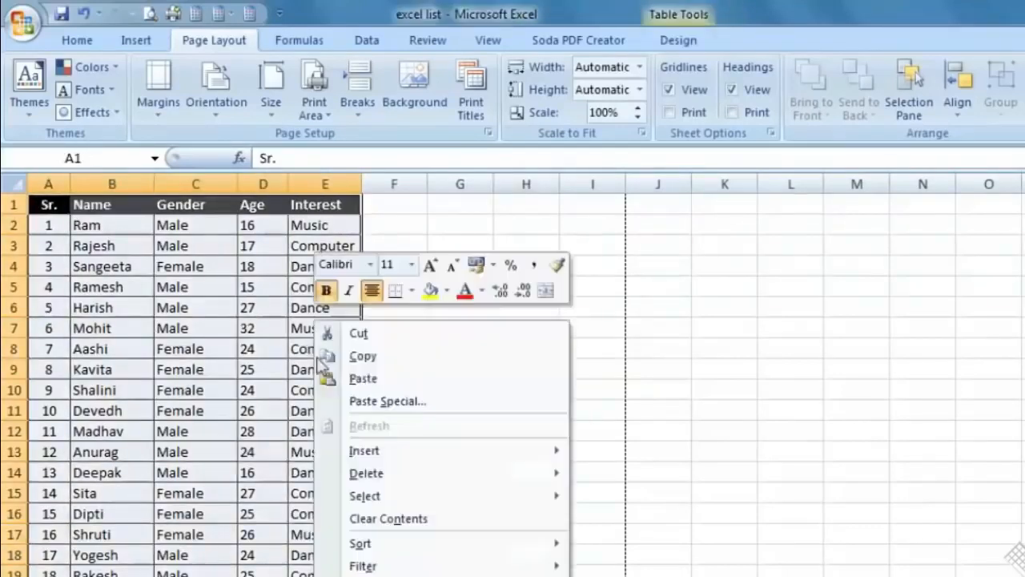
left_click(362, 356)
right_click(629, 205)
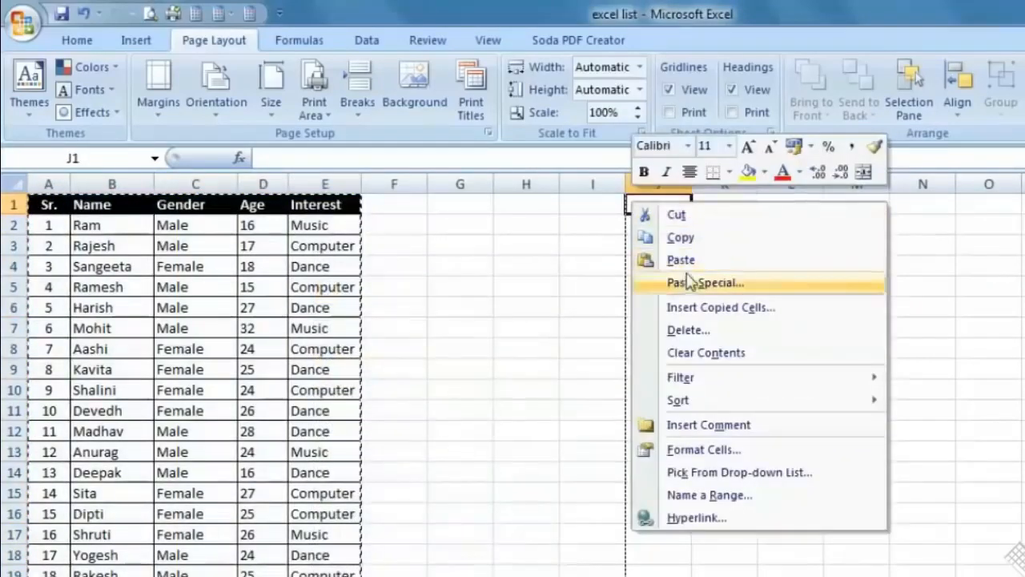
right_click(394, 206)
key("Escape")
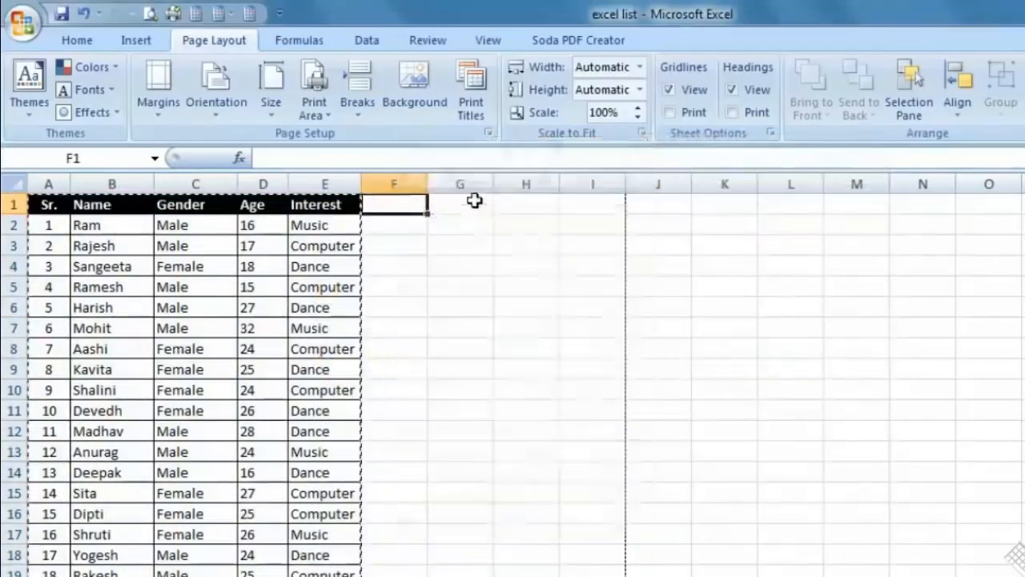
right_click(474, 201)
left_click(512, 259)
left_click(413, 357)
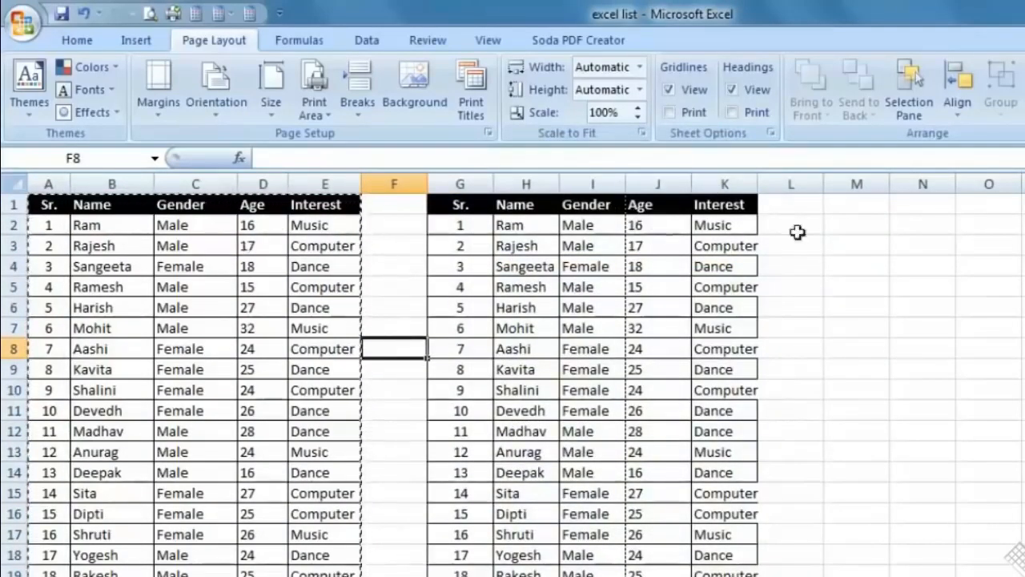
Set the original list A1:E21 as the print area
left_click(421, 328)
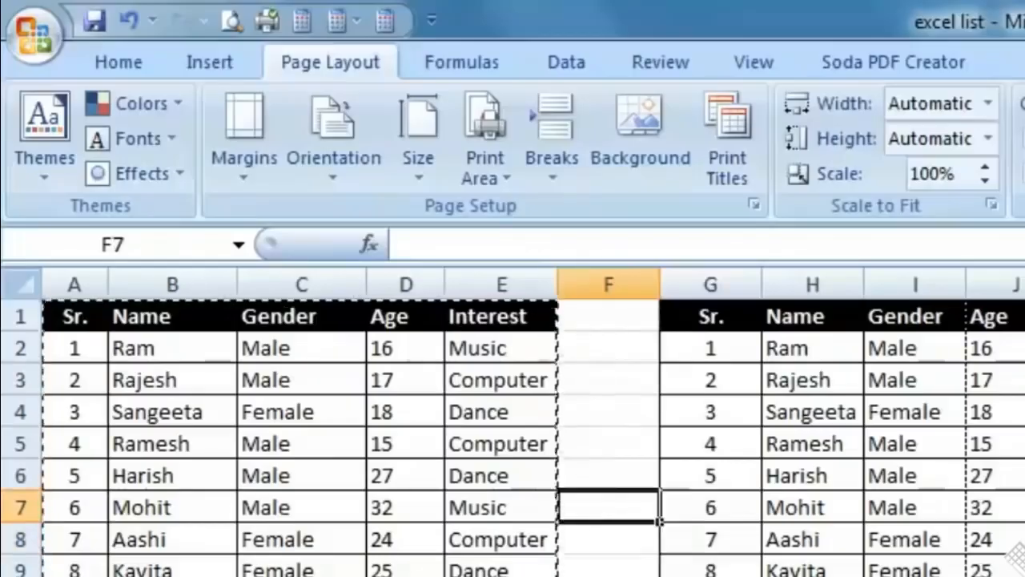
left_click_drag(501, 576, 80, 313)
left_click(624, 414)
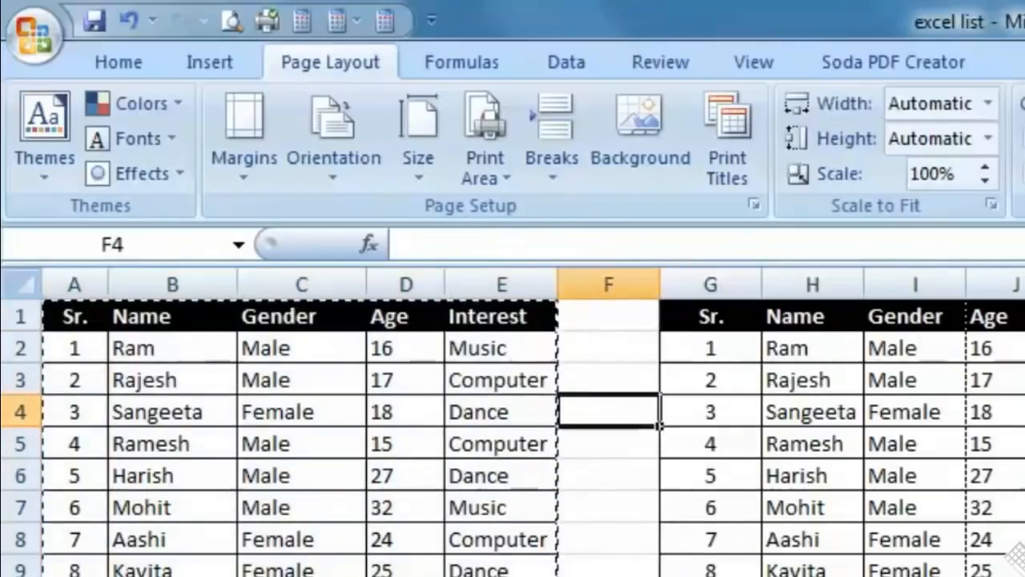
left_click_drag(501, 576, 85, 265)
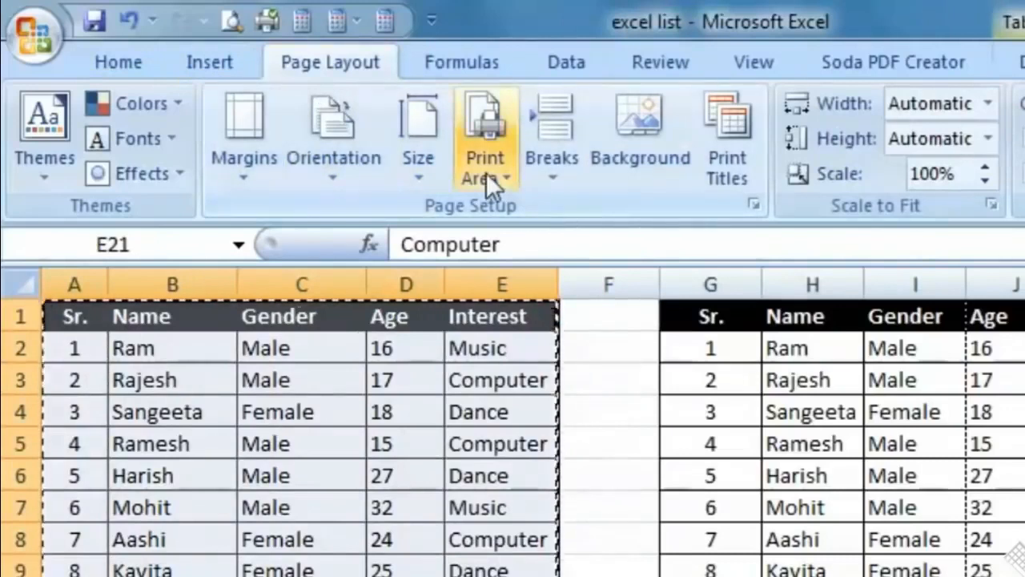
left_click(507, 178)
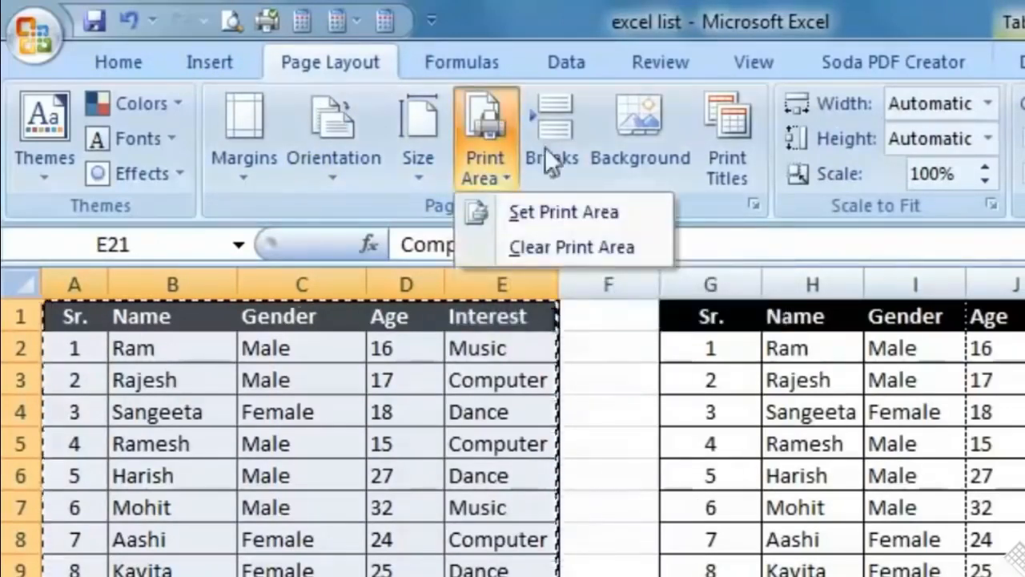
left_click(629, 212)
left_click(625, 405)
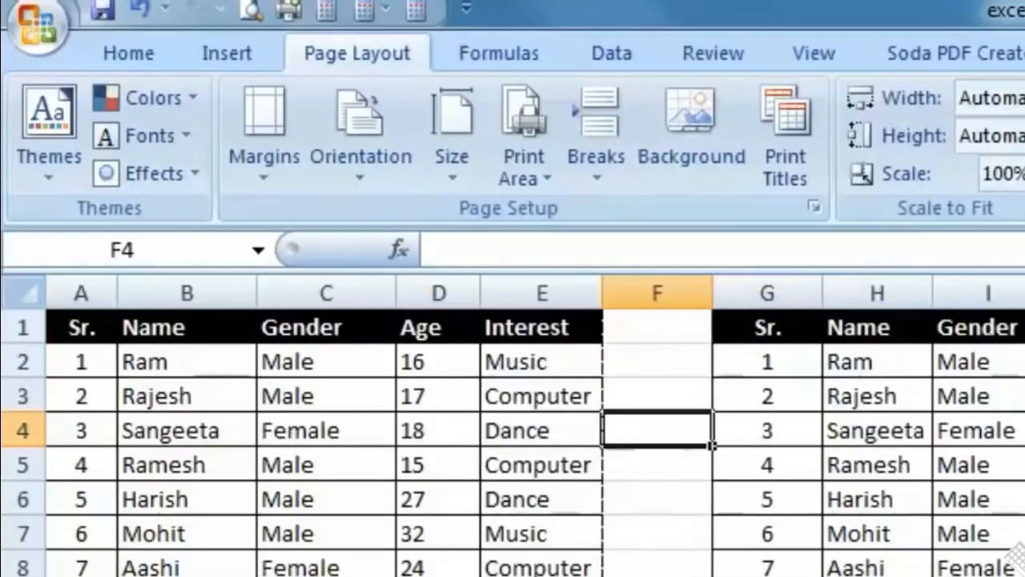
Check the print preview of the defined print area and return to the worksheet
left_click(255, 17)
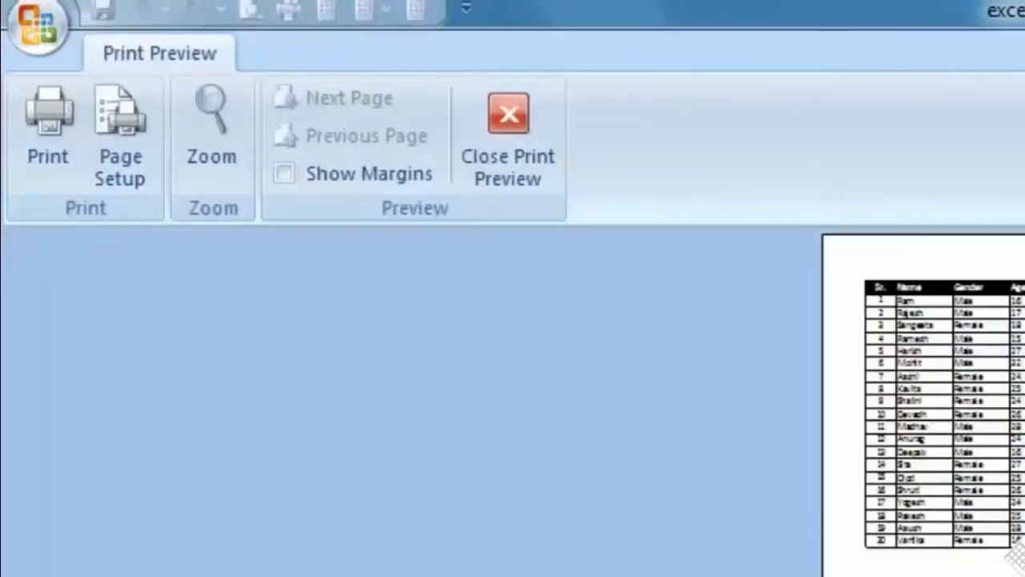
left_click(507, 158)
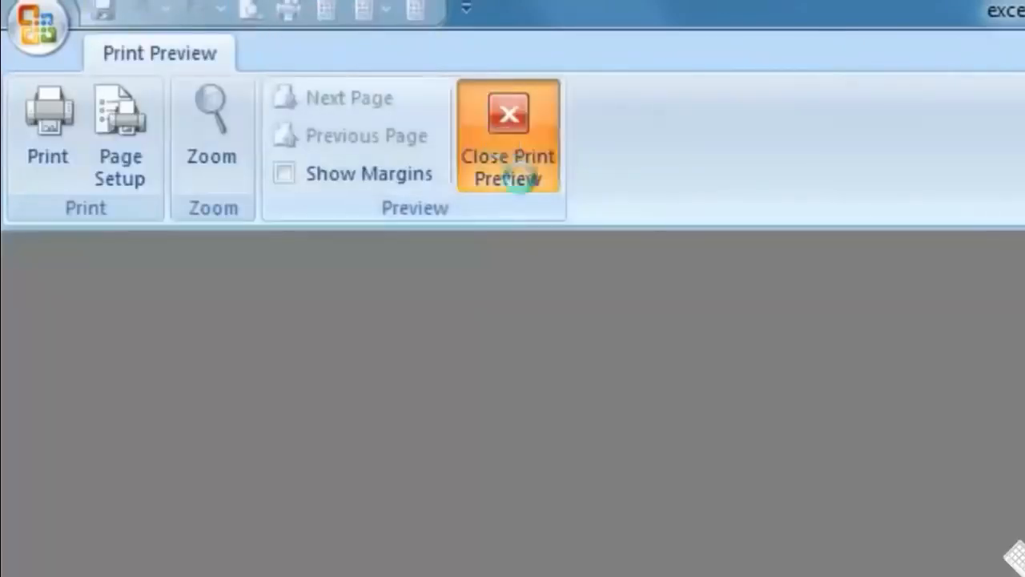
scroll(520, 433, "down", 4)
scroll(521, 433, "up", 4)
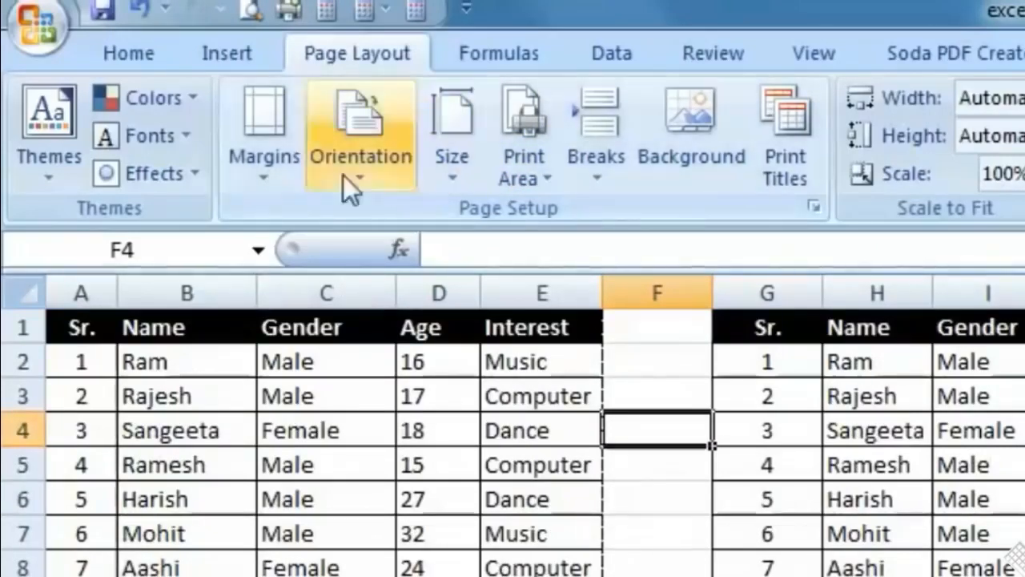
Clear the print area from Sheet1
left_click(527, 176)
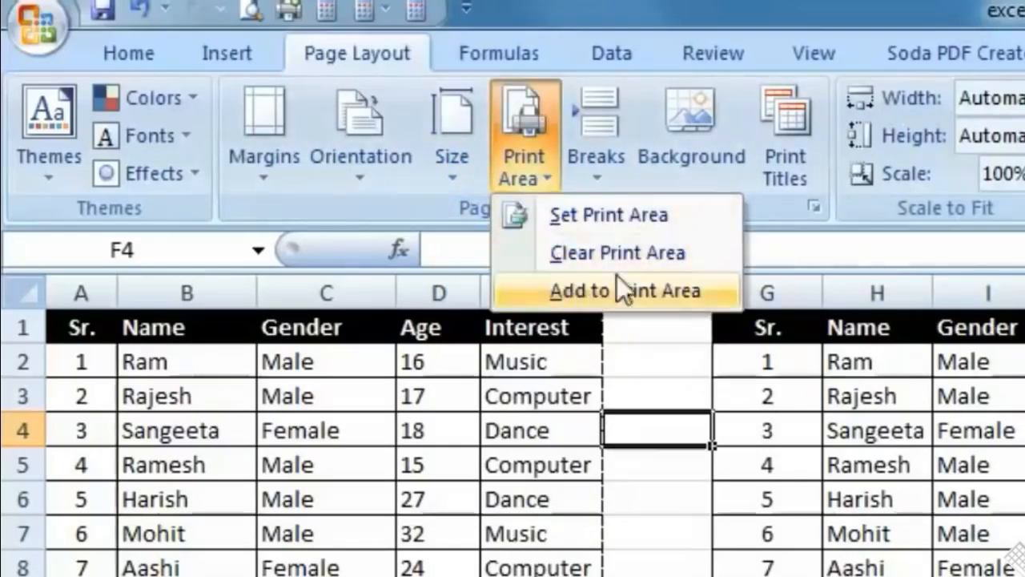
left_click(642, 253)
left_click(633, 500)
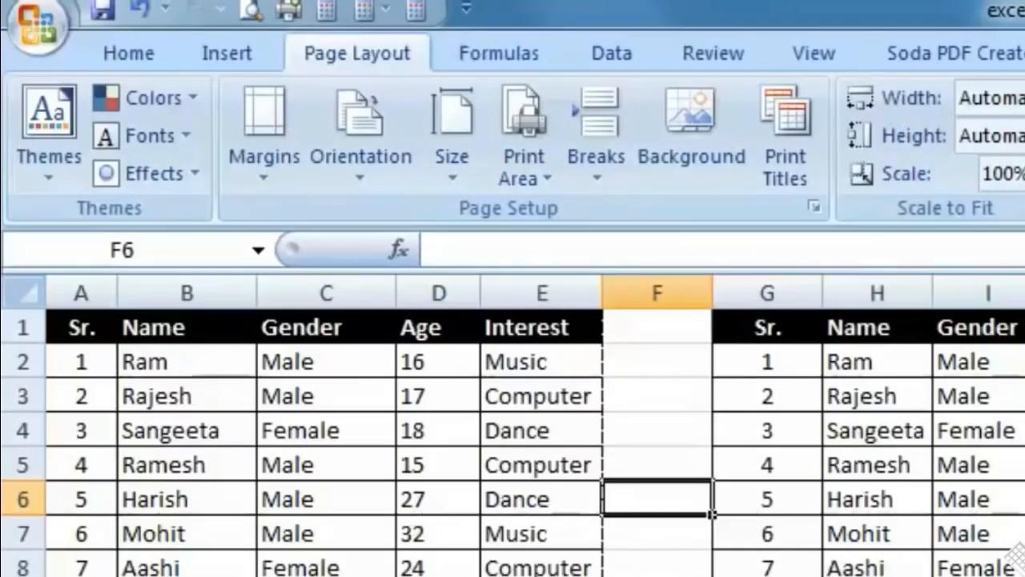
Add the duplicate list at G1:K21 to the existing print area
left_click_drag(771, 336, 1024, 576)
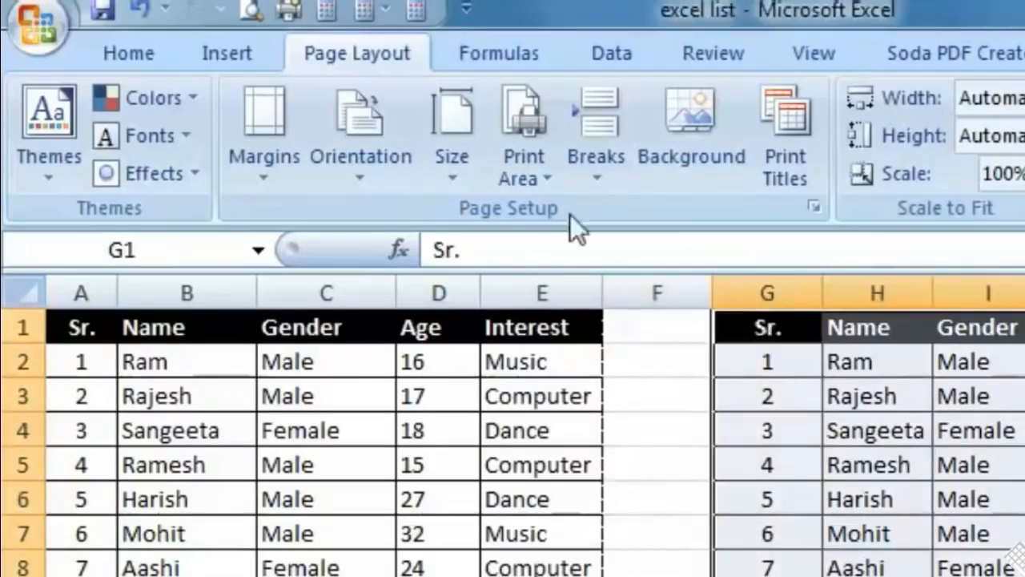
left_click(545, 168)
left_click(624, 291)
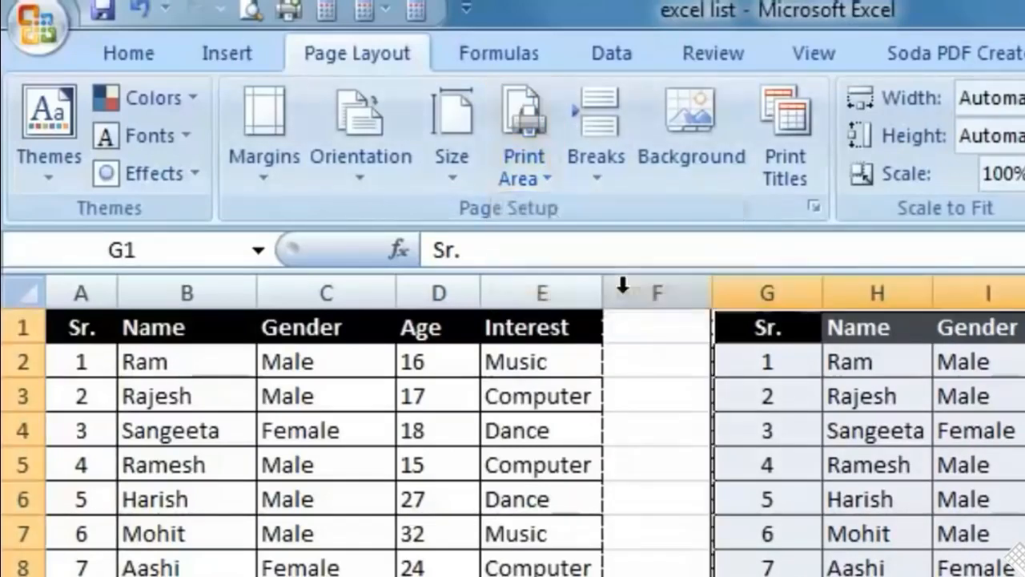
left_click(675, 458)
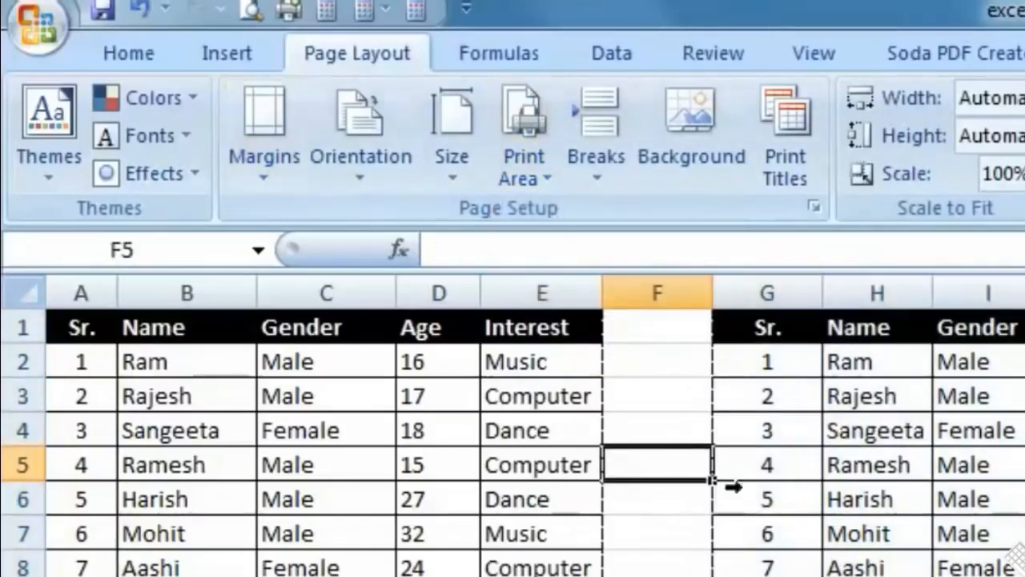
Check the pages of the extended print area in print preview and return to the worksheet
left_click(250, 11)
scroll(813, 512, "down", 1)
scroll(813, 513, "up", 1)
scroll(814, 514, "down", 1)
left_click(464, 186)
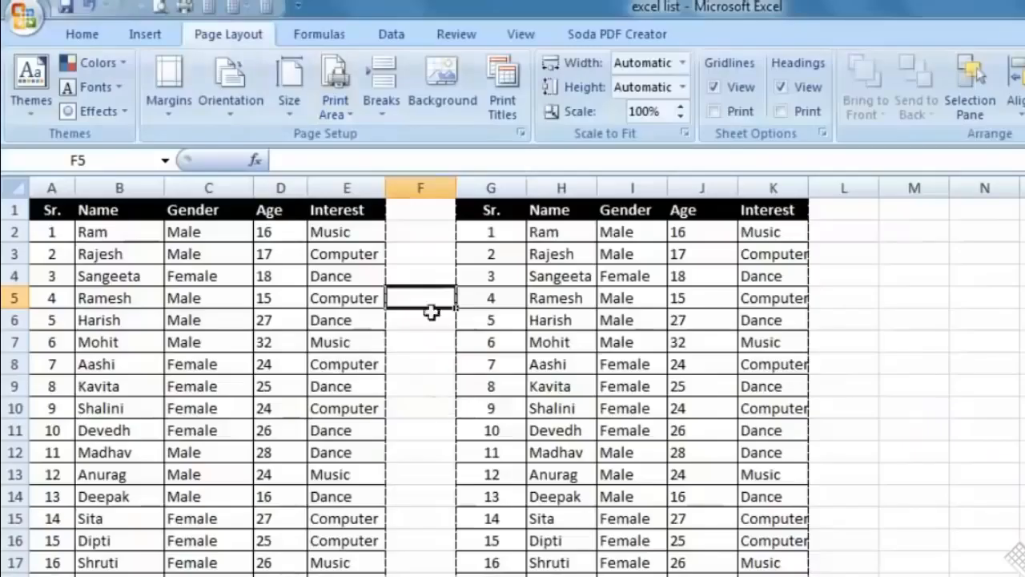
Apply All Borders to columns A through M from row 1 to below both lists and check the print preview
left_click_drag(937, 210, 48, 570)
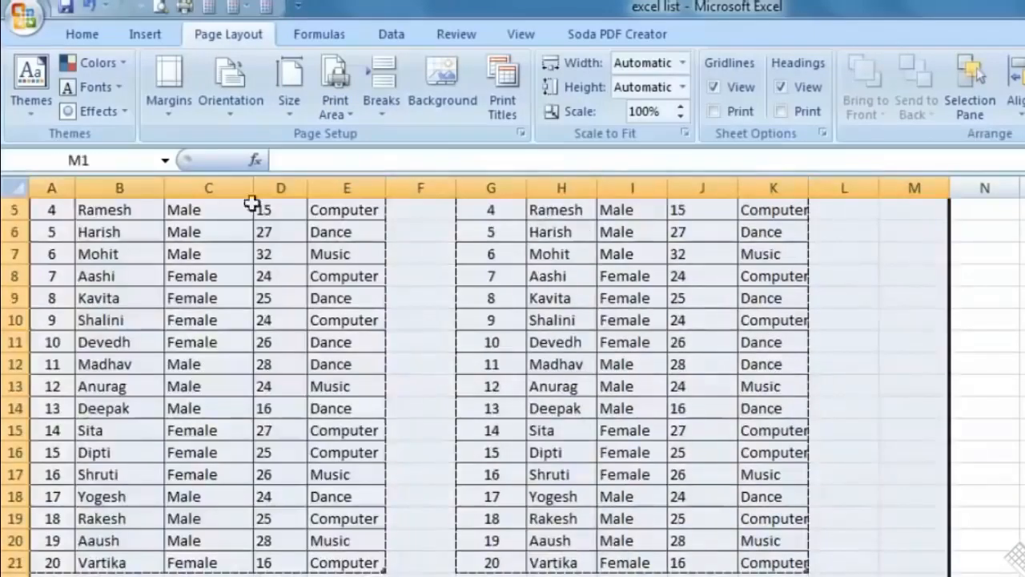
left_click(72, 33)
left_click(300, 103)
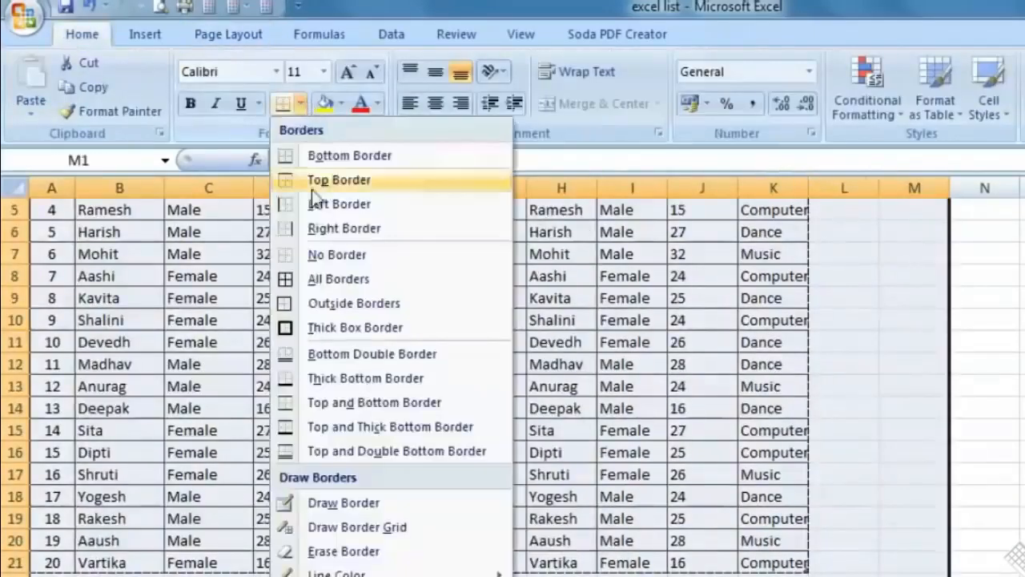
left_click(336, 280)
scroll(934, 353, "up", 2)
left_click(933, 359)
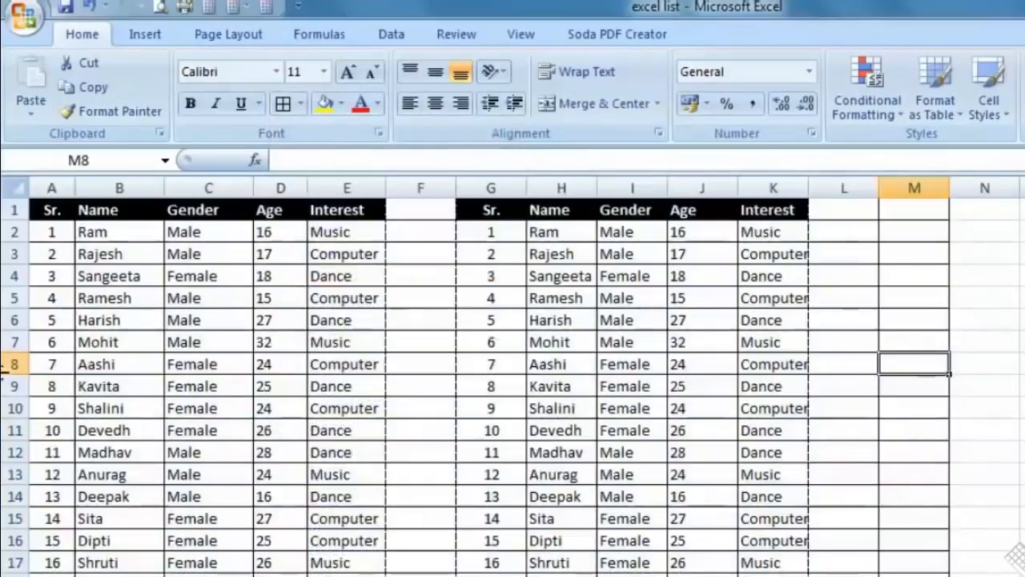
left_click(160, 8)
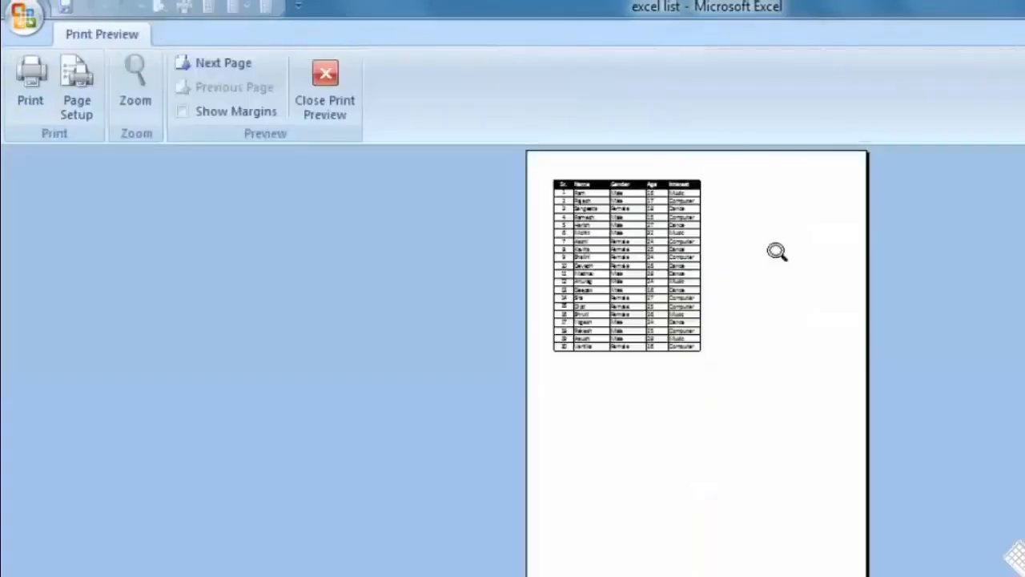
left_click(328, 108)
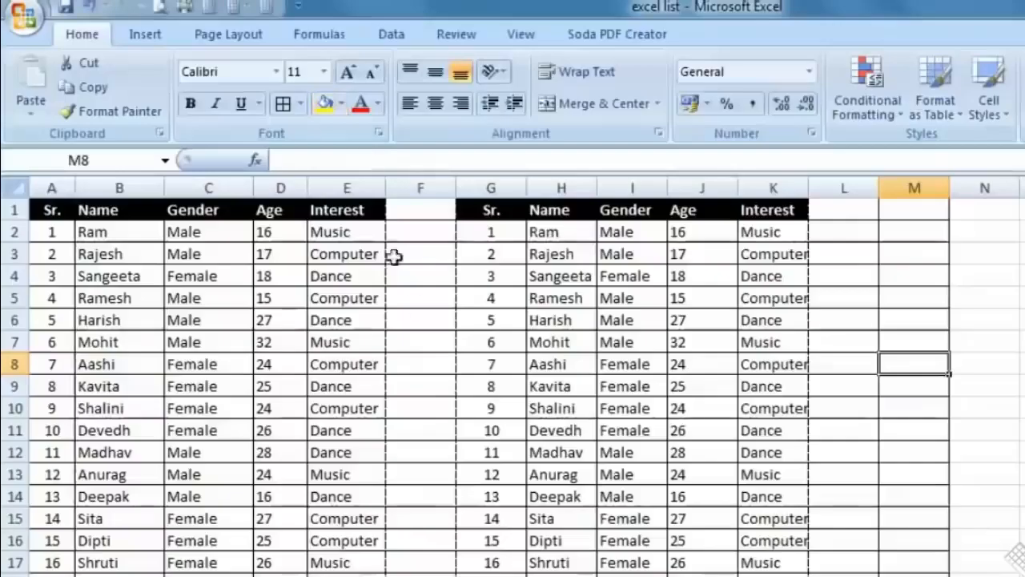
Clear the worksheet's print area and check the print preview
left_click(209, 36)
left_click(326, 105)
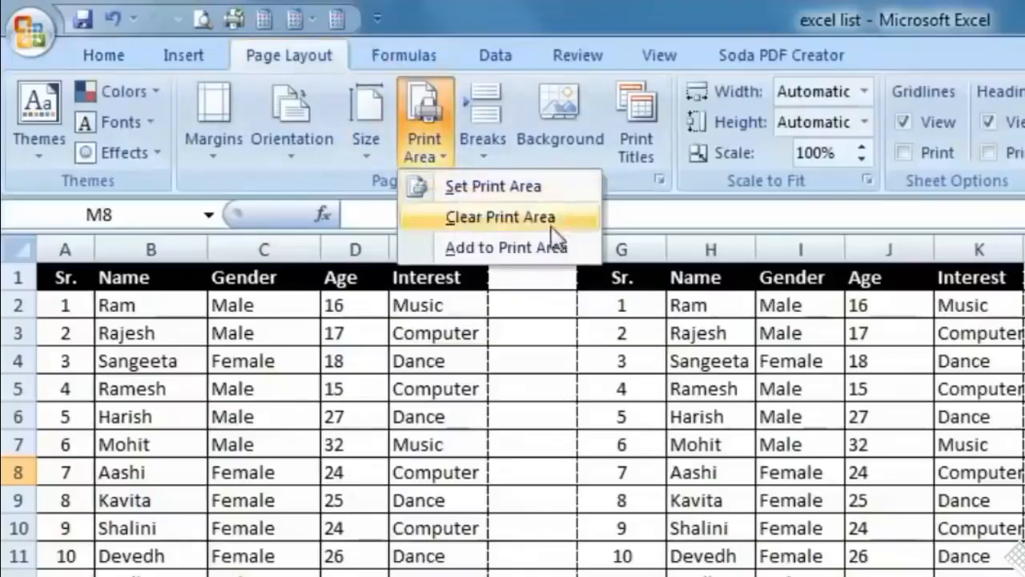
left_click(551, 228)
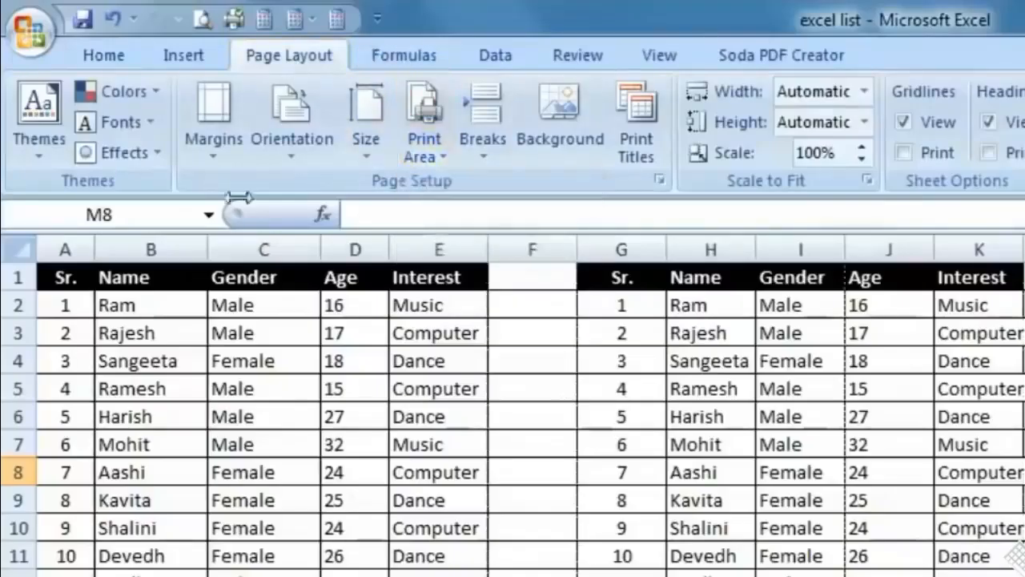
left_click(202, 19)
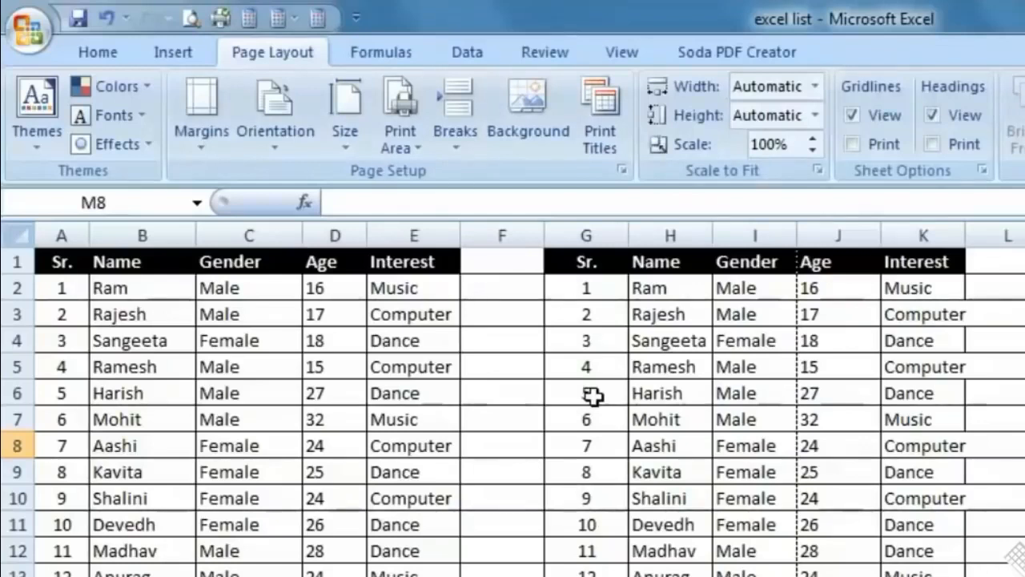
Set only the header and first four records, A1:E5, as the print area
left_click_drag(71, 293, 271, 337)
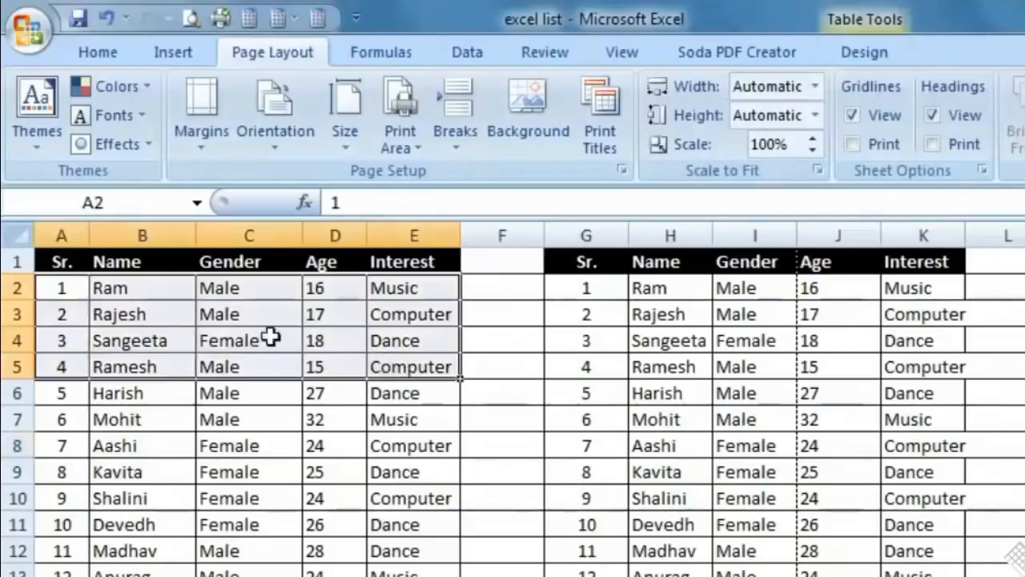
left_click_drag(64, 264, 432, 369)
left_click(399, 144)
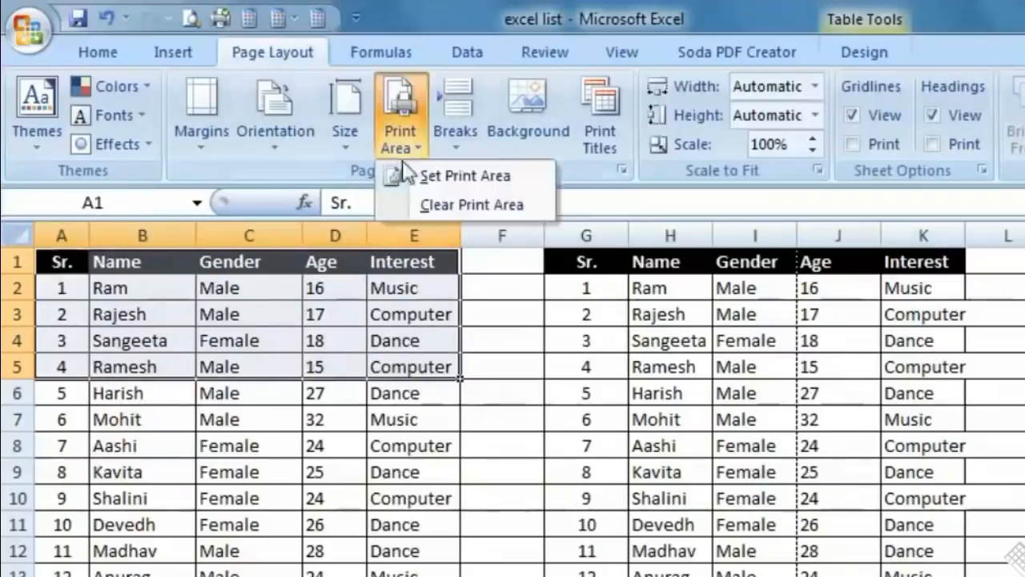
left_click(423, 174)
Check the A1:E5 print area in a magnified print preview and return to the worksheet
left_click(189, 17)
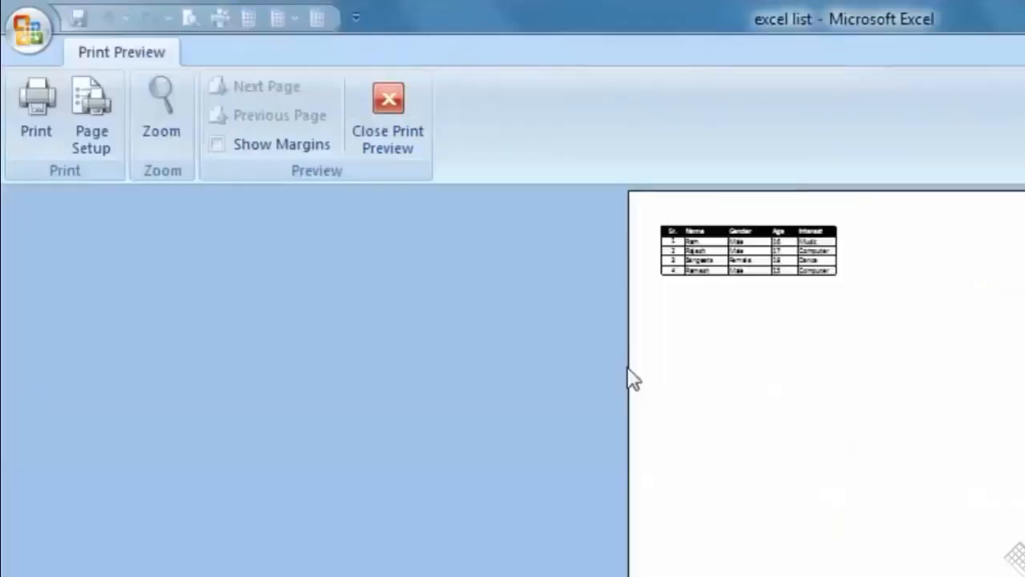
left_click(772, 264)
scroll(897, 210, "up", 5)
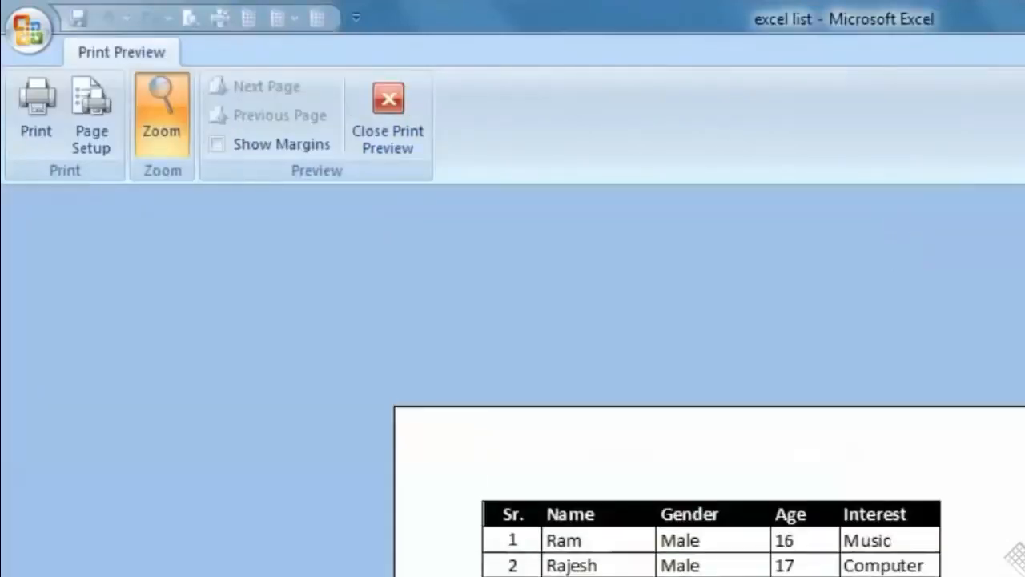
left_click(388, 120)
scroll(607, 440, "down", 1)
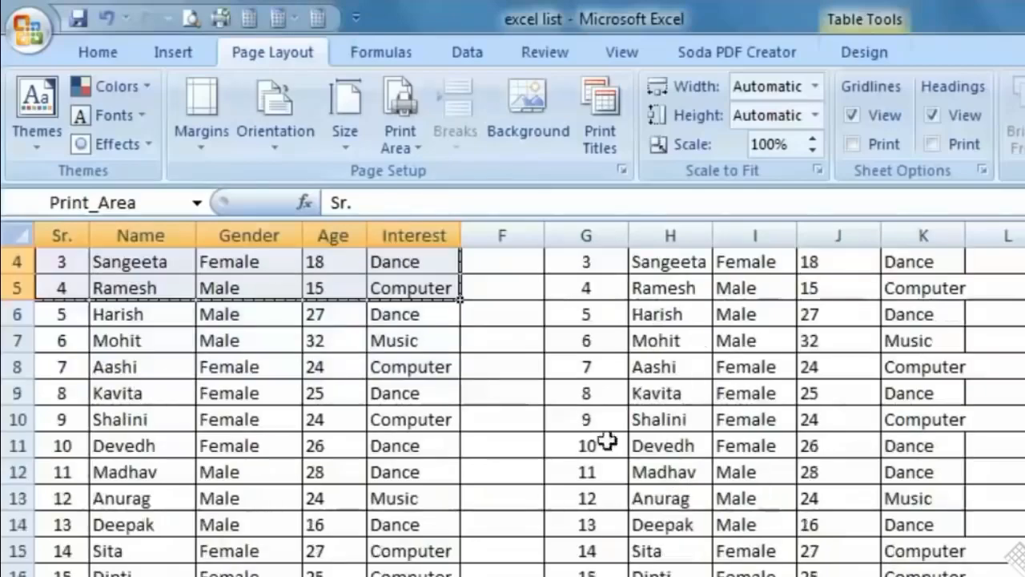
Clear the print area covering A1:E5
left_click(364, 133)
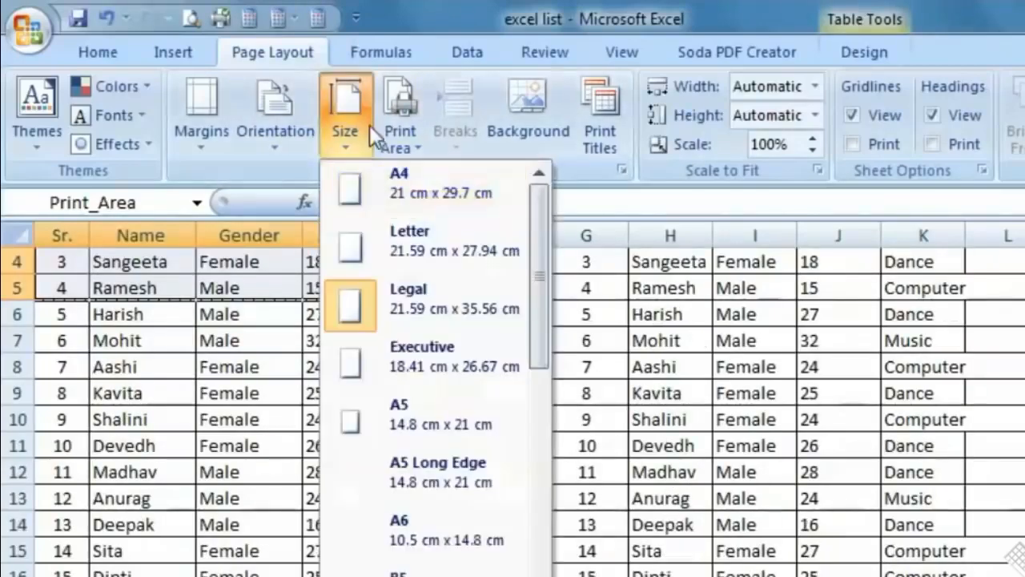
left_click(424, 128)
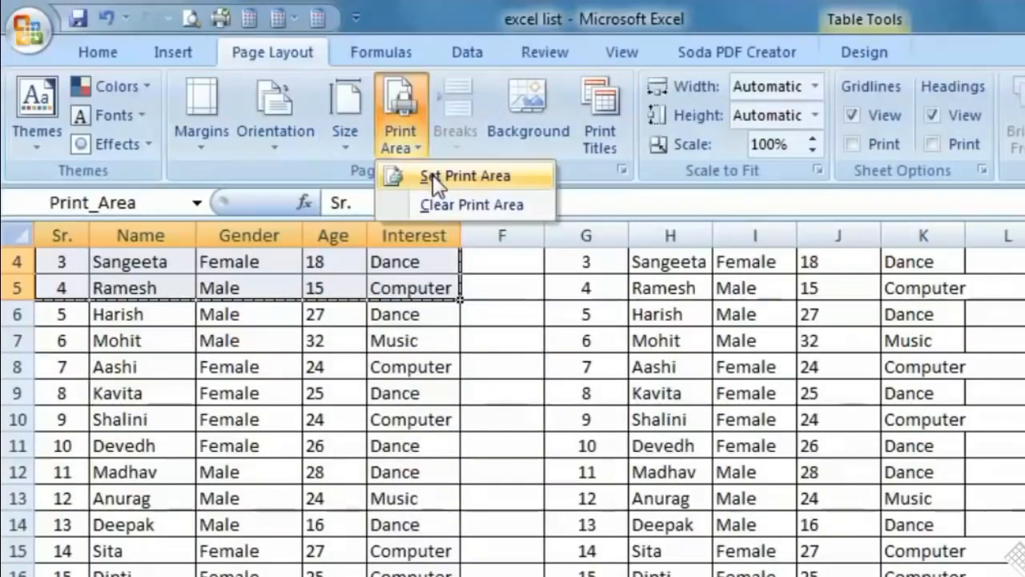
left_click(444, 203)
scroll(534, 423, "up", 1)
left_click(528, 420)
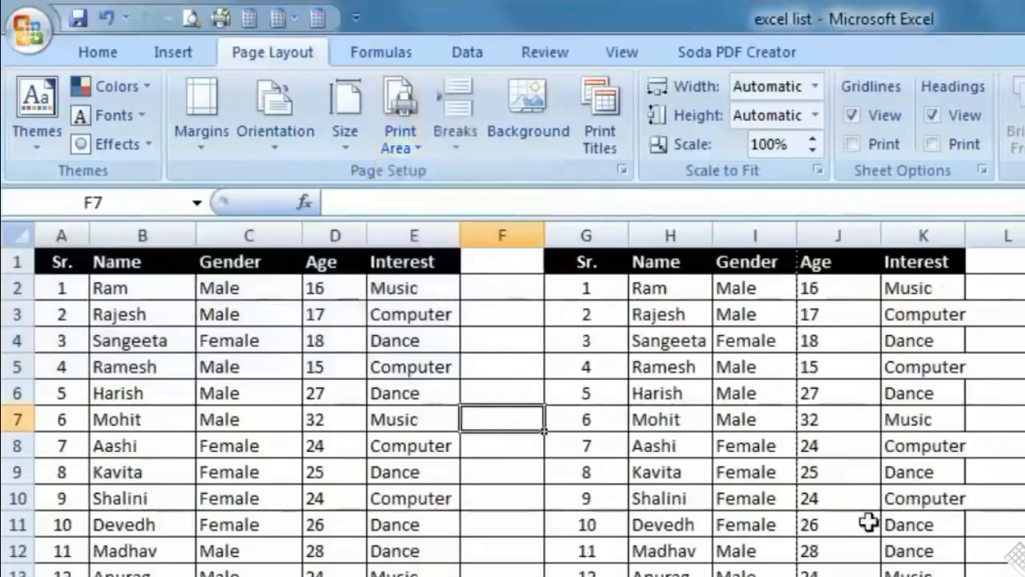
Narrow the blank column F between the two lists
scroll(479, 471, "down", 4)
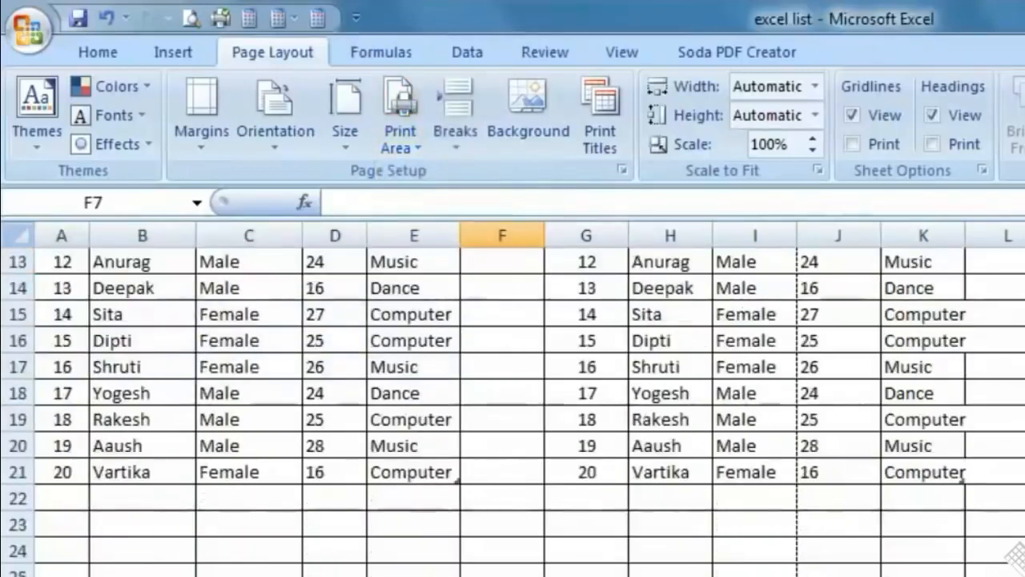
scroll(498, 329, "down", 2)
scroll(497, 329, "up", 6)
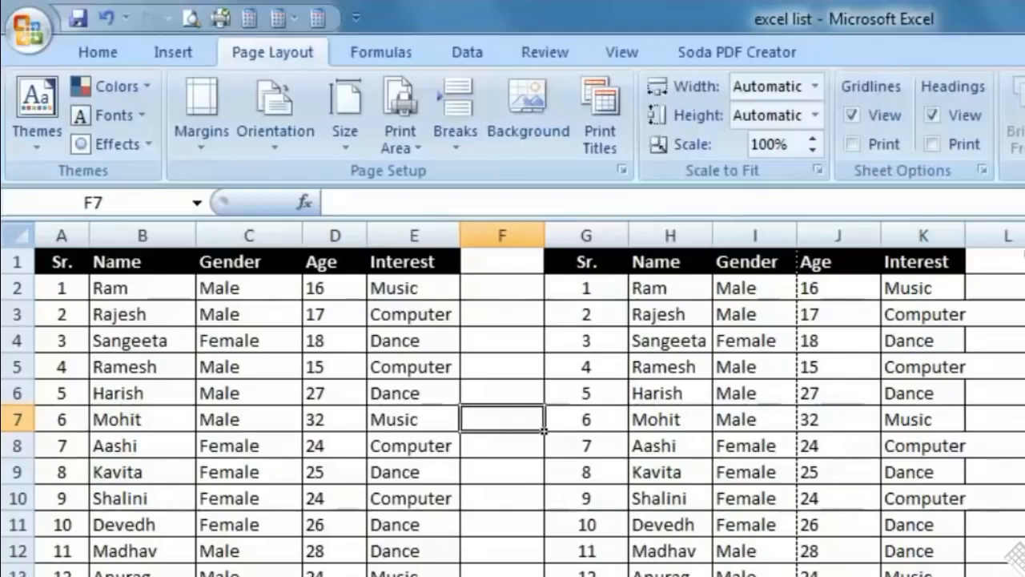
left_click_drag(628, 235, 487, 235)
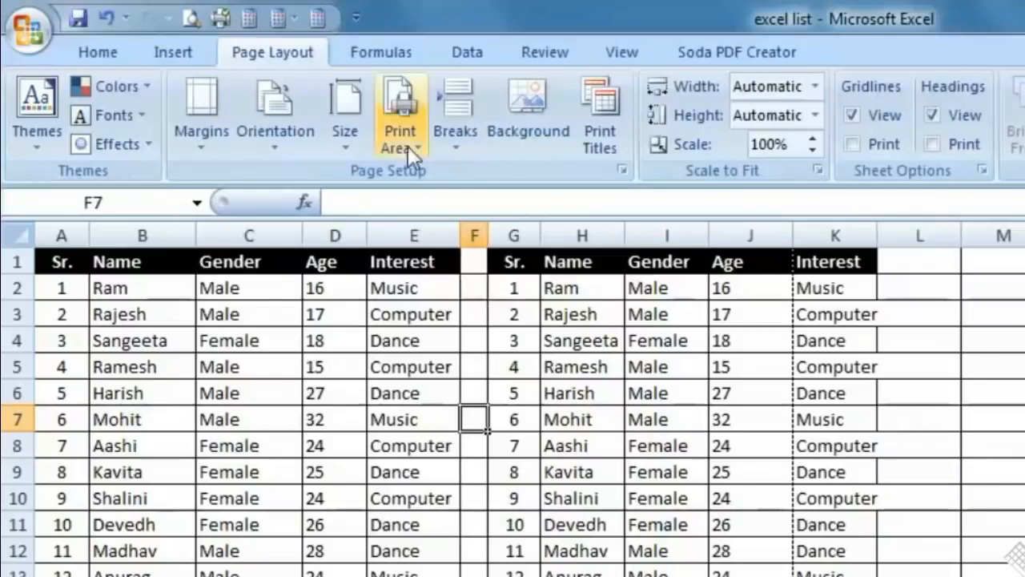
Set the page scaling to fit 1 page wide by 1 tall from the print preview's page setup
left_click(191, 17)
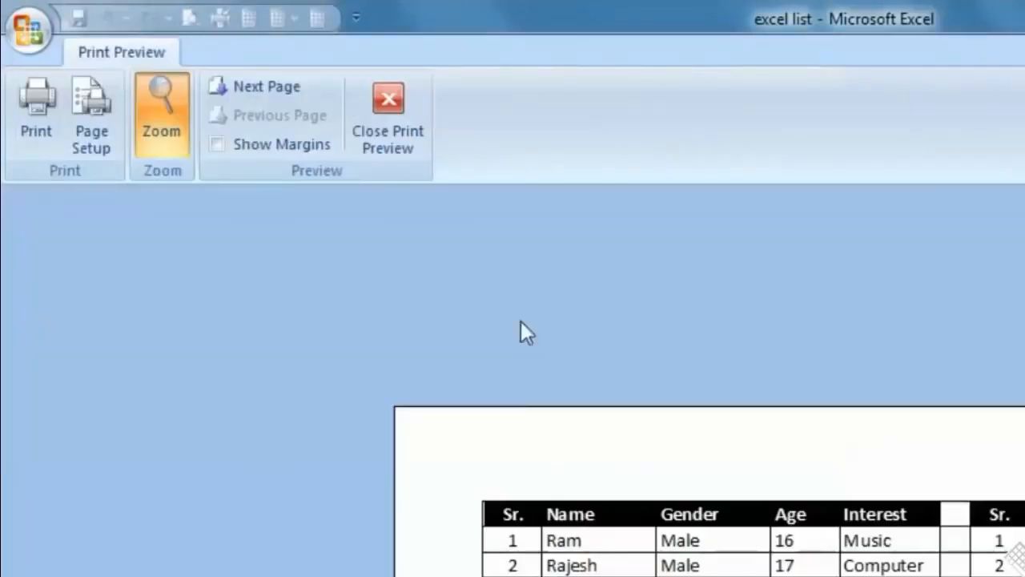
left_click(98, 132)
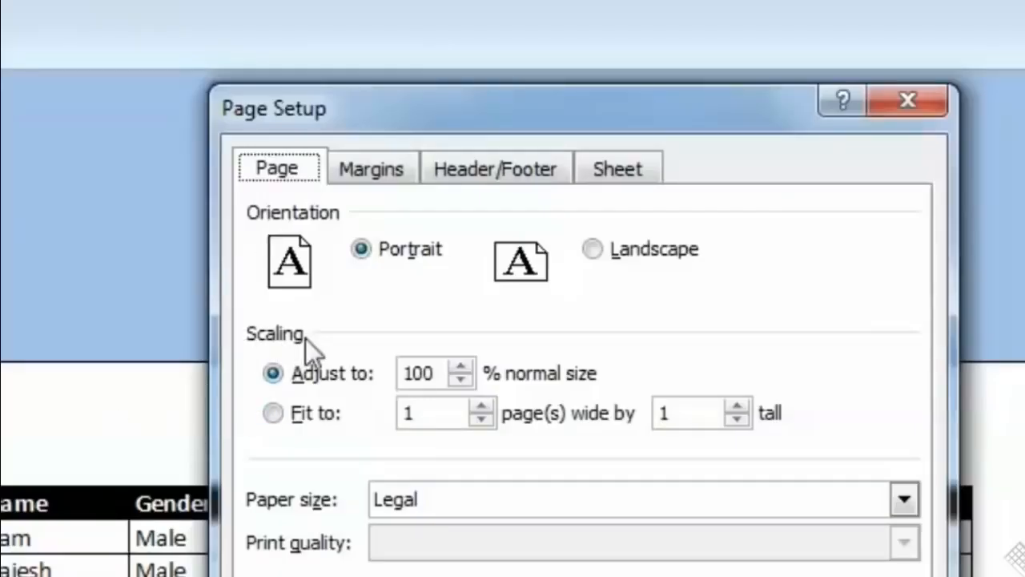
left_click(273, 414)
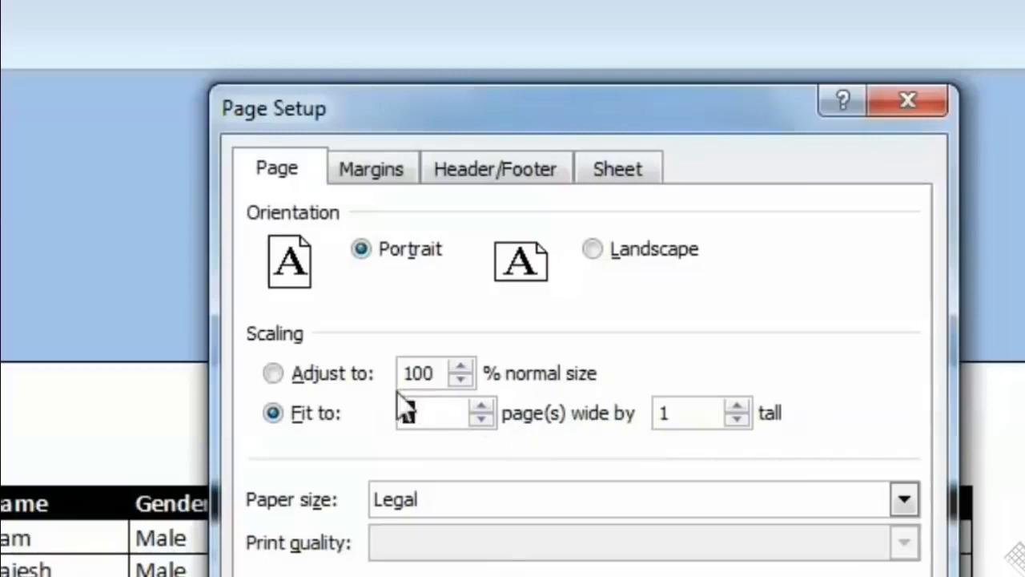
key("Return")
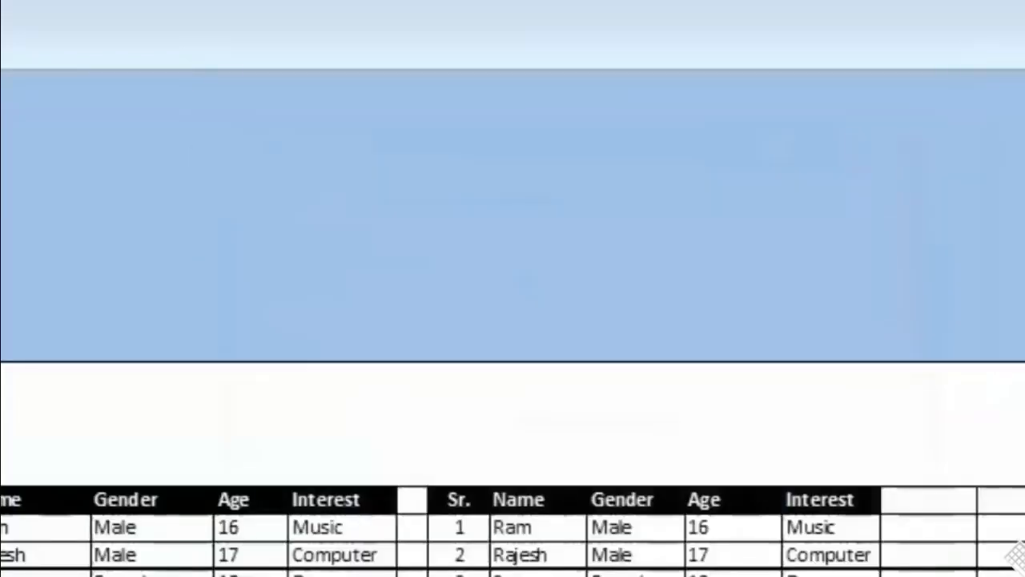
Examine how both lists fit on the scaled page in print preview and return to the worksheet
scroll(656, 506, "down", 3)
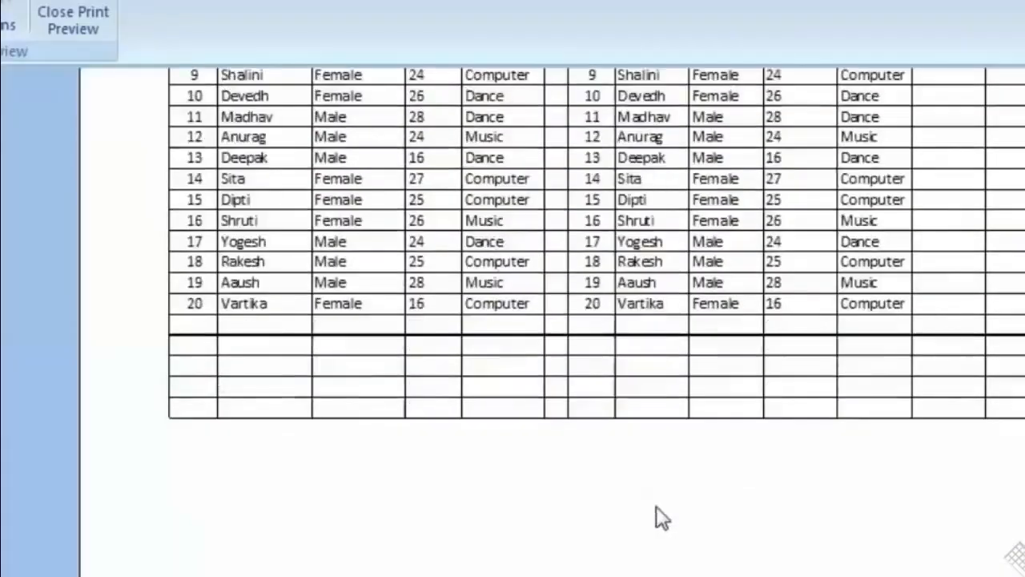
scroll(656, 507, "up", 4)
scroll(661, 450, "down", 2)
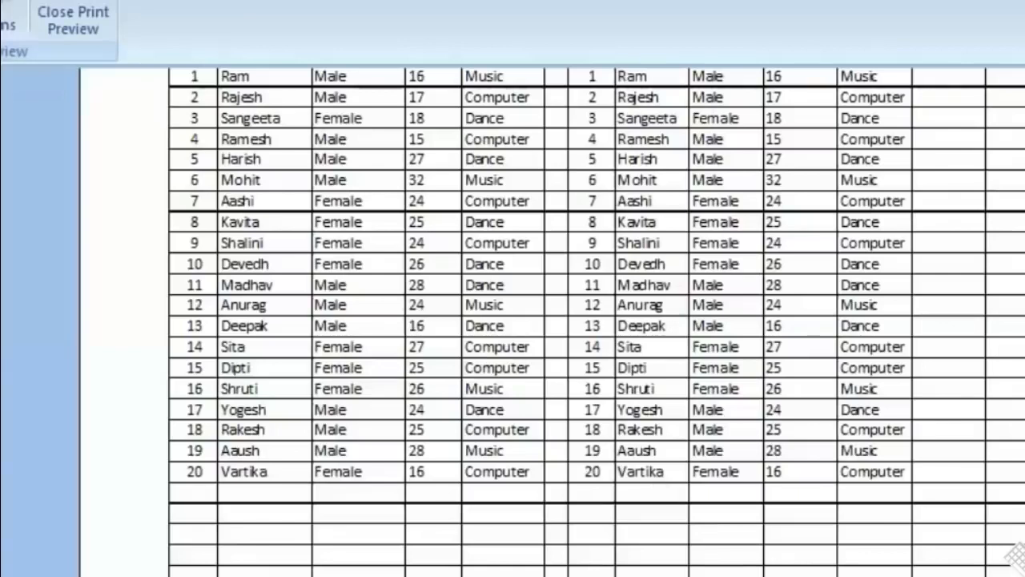
left_click(2, 17)
key("Escape")
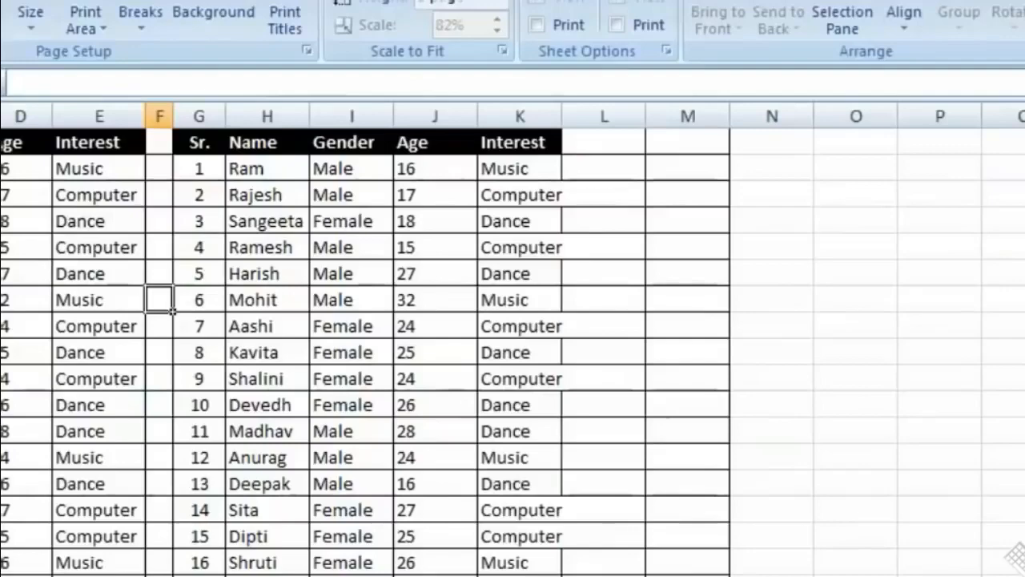
key("ctrl+F2")
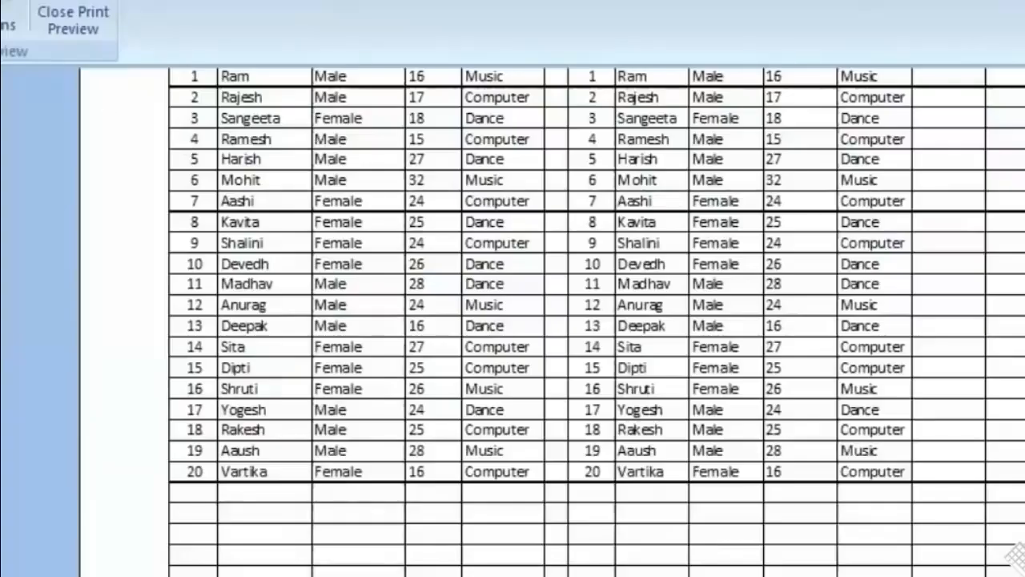
left_click(2, 18)
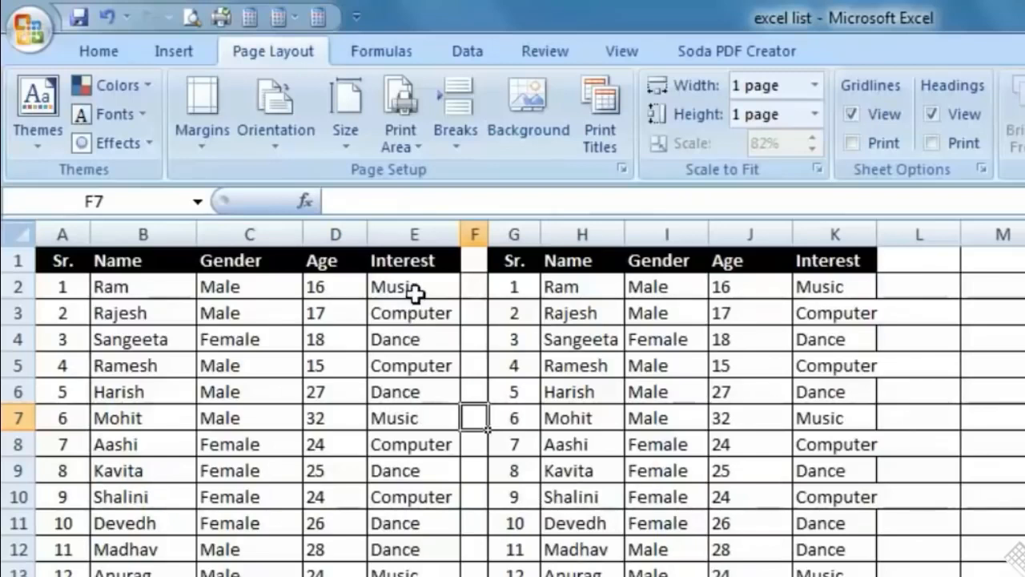
Review the printer, print range and copies options in the Print dialog and close it without printing
left_click(28, 28)
mouse_move(90, 326)
left_click(84, 320)
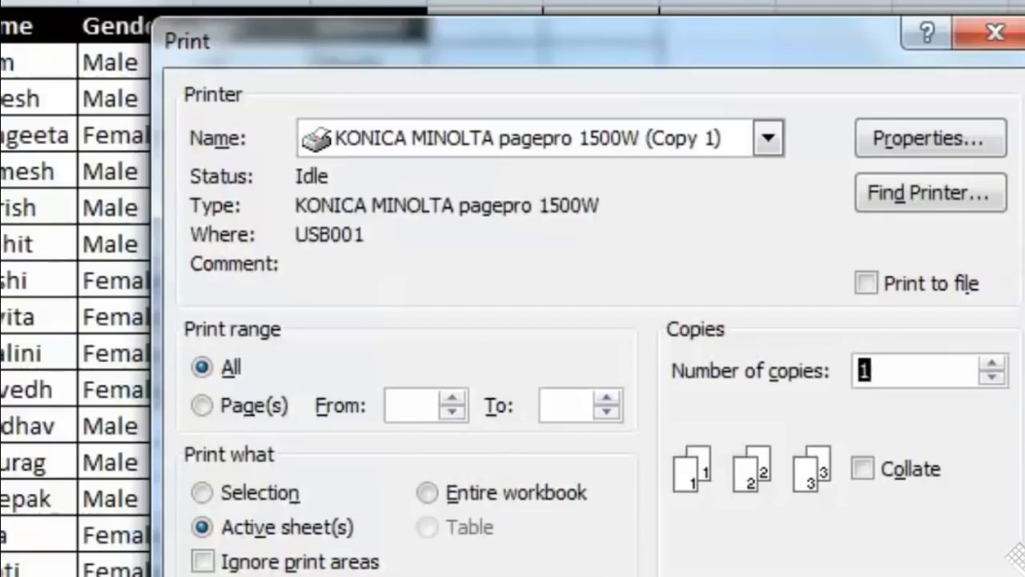
key("Escape")
Show the workbook view options
left_click(678, 51)
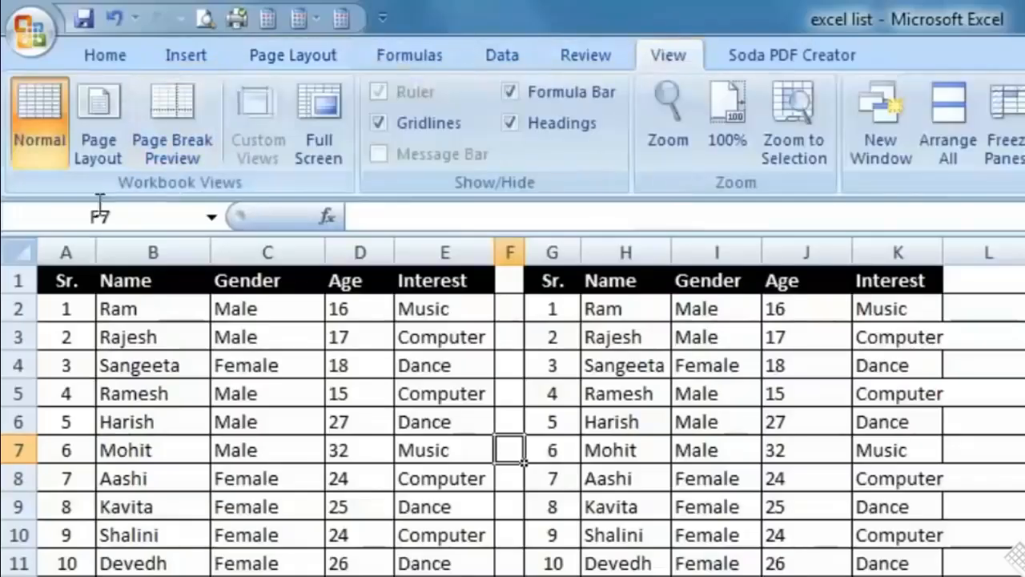
Display the sheet in Page Layout view and open its Page Setup from the print preview
left_click(95, 138)
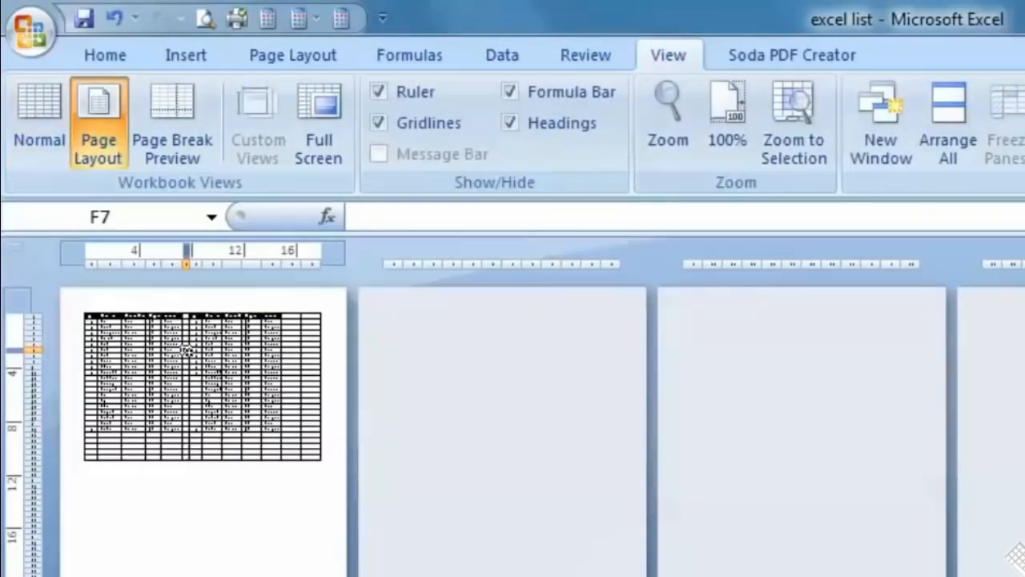
left_click(174, 360)
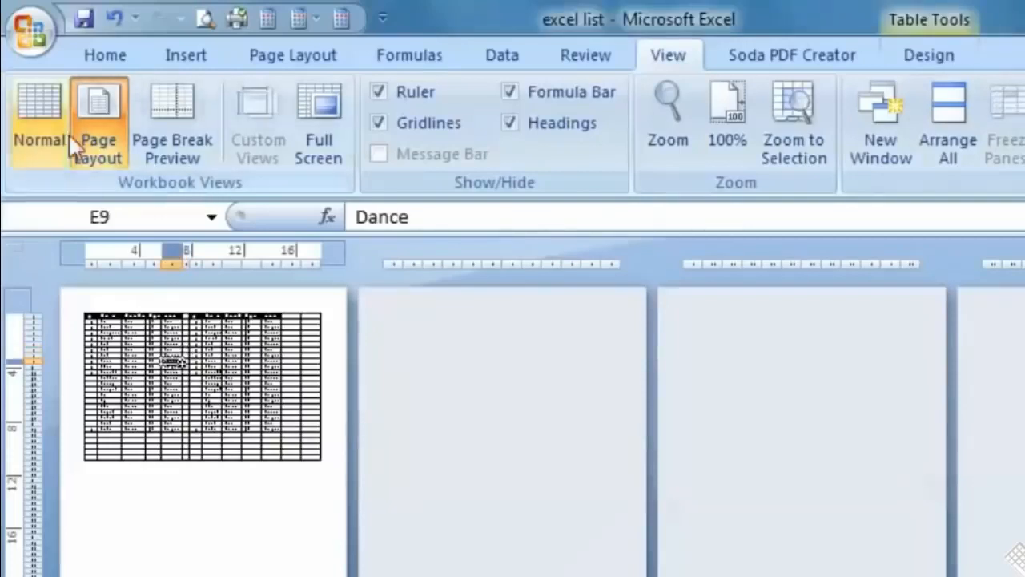
left_click(31, 30)
mouse_move(103, 360)
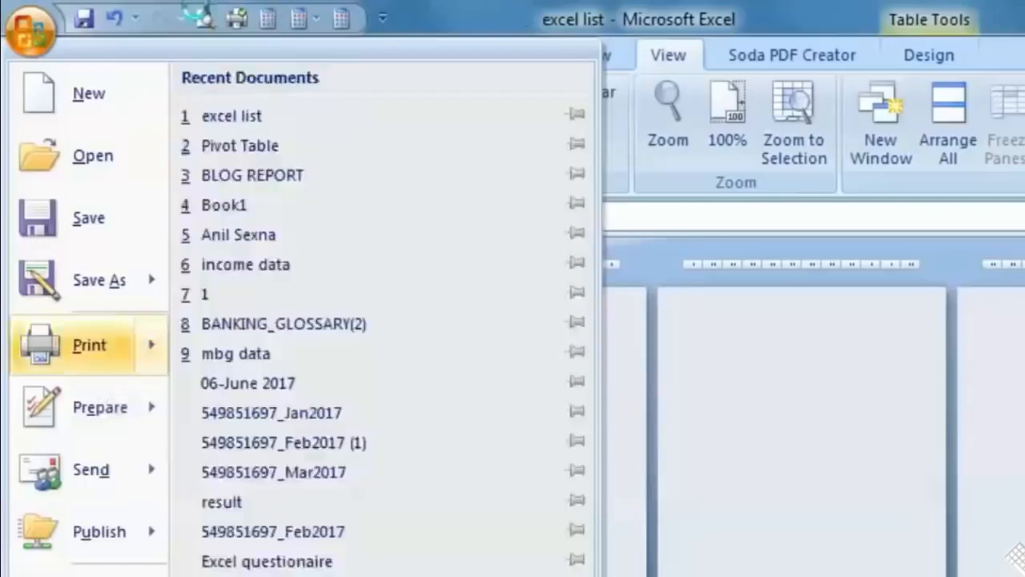
left_click(204, 17)
left_click(97, 164)
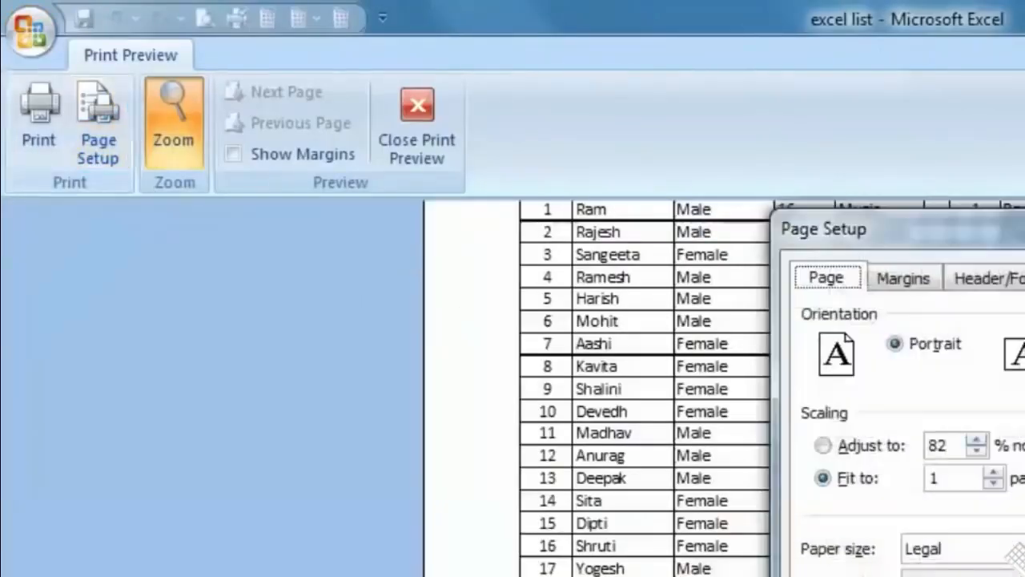
Change the print scaling from fit-to-page to 100% of normal size, apply it, and close the print preview
left_click(823, 445)
left_click(976, 439)
left_click(976, 439)
left_click(976, 440)
left_click(976, 439)
left_click(978, 440)
left_click(978, 452)
key("Return")
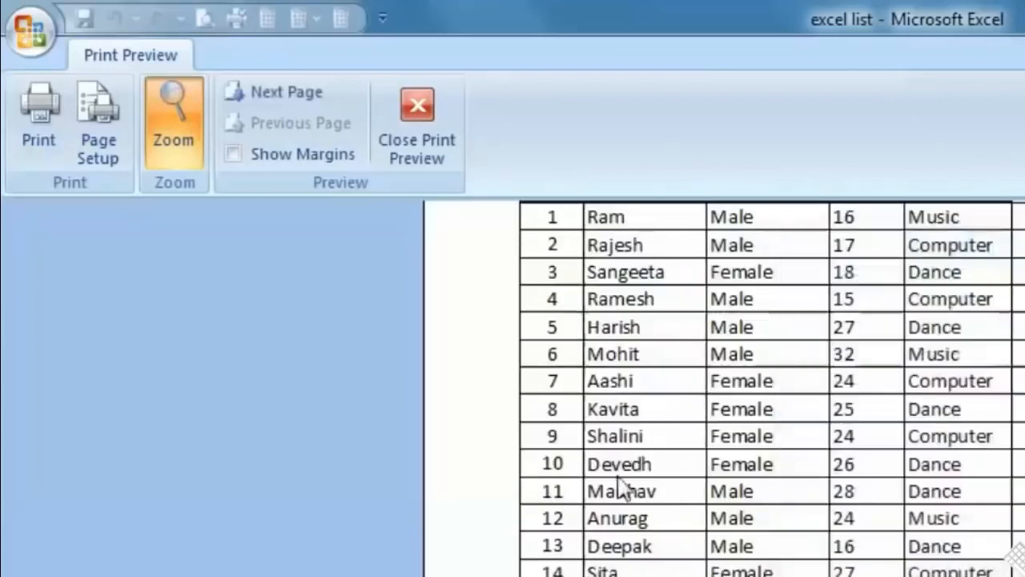
left_click(444, 135)
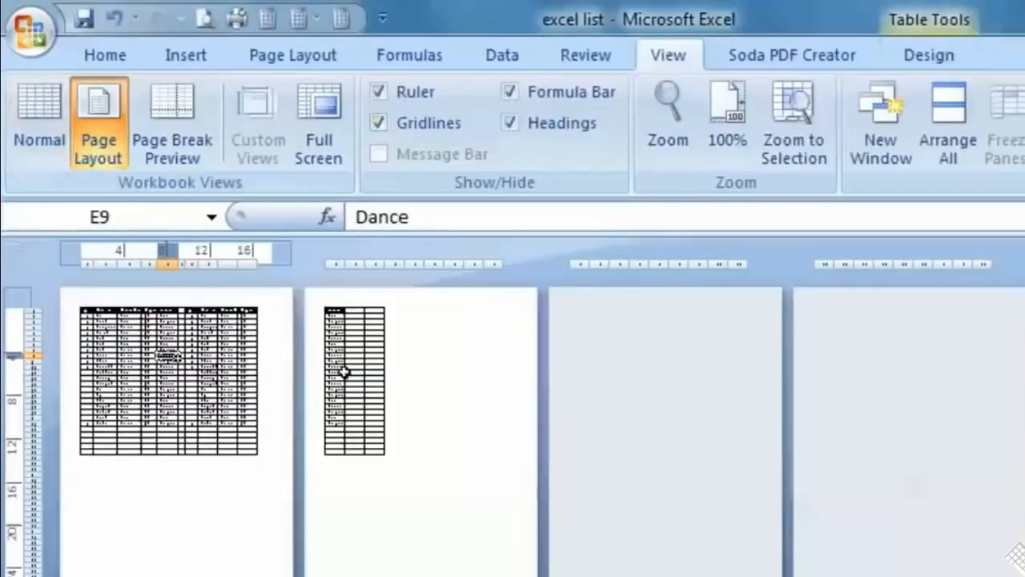
Examine how the tables are divided across the printed pages in Page Layout view
left_click(454, 388)
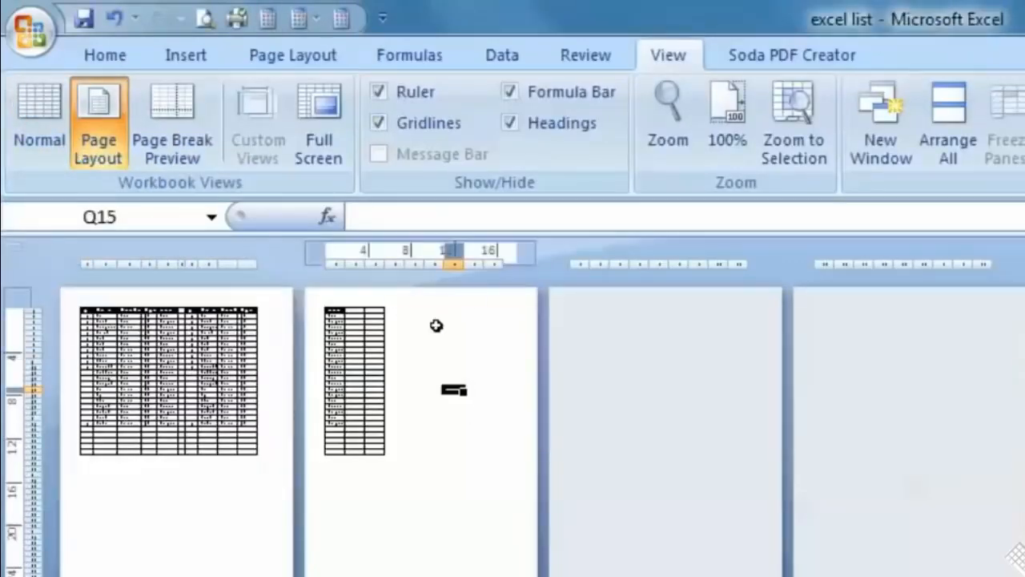
left_click(149, 517)
left_click(415, 491)
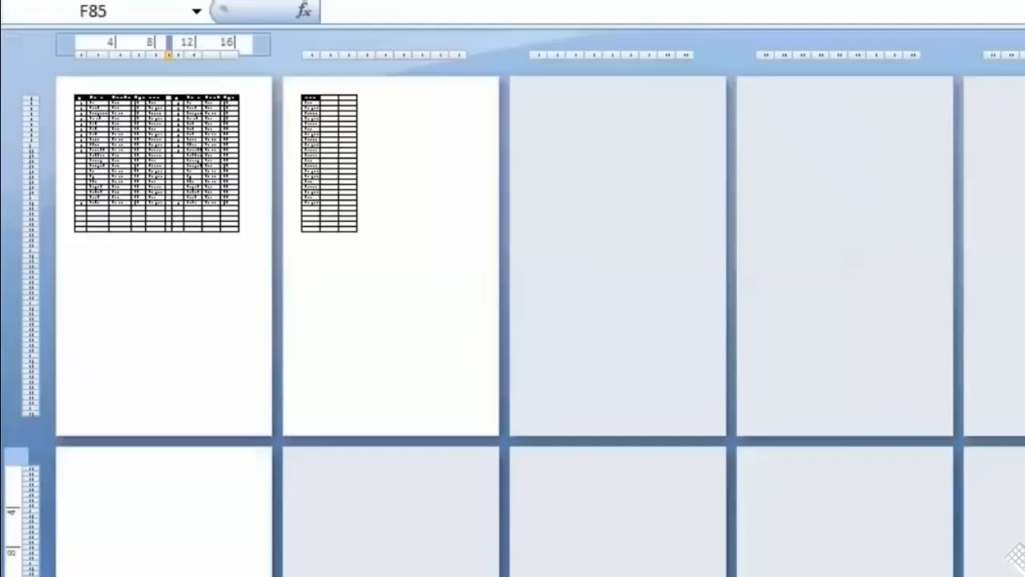
left_click(208, 555)
left_click(192, 537)
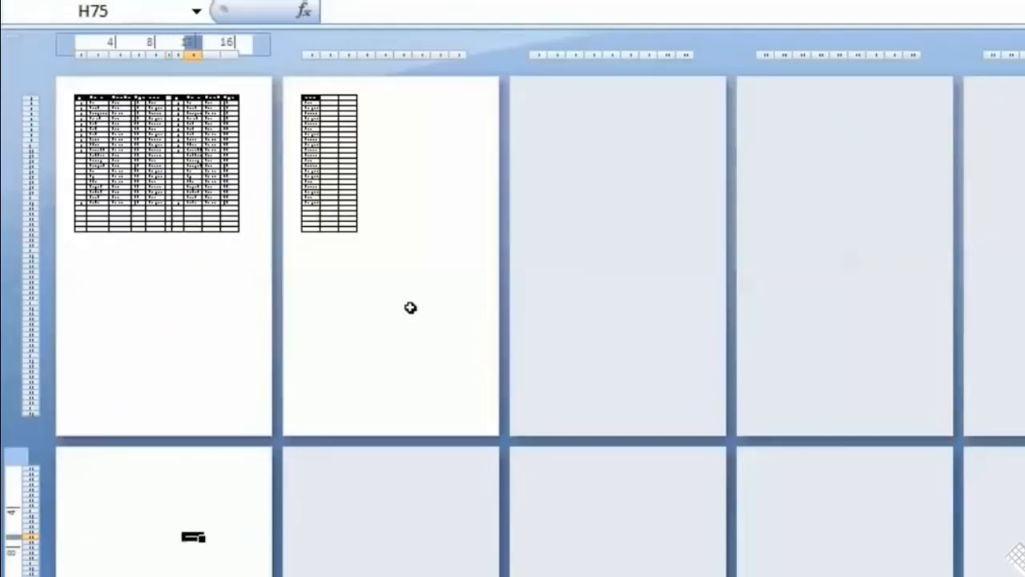
left_click(410, 299)
left_click_drag(206, 291, 210, 291)
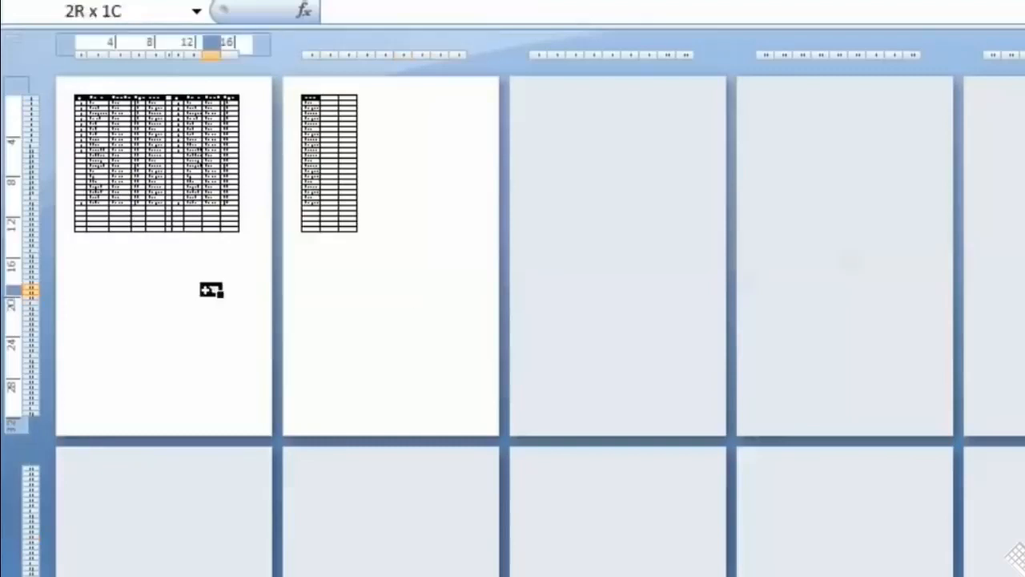
left_click(403, 276)
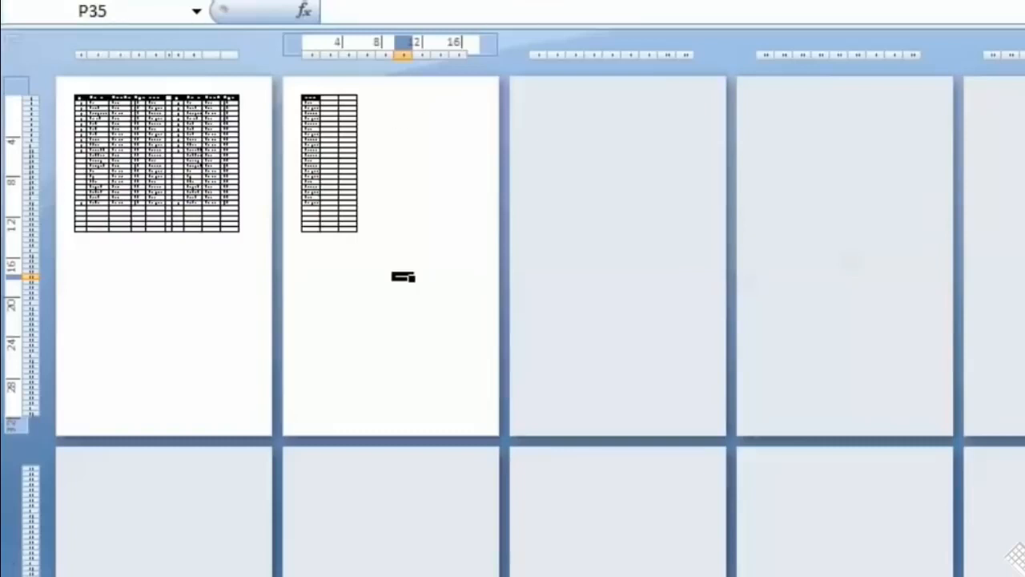
scroll(403, 276, "up", 5)
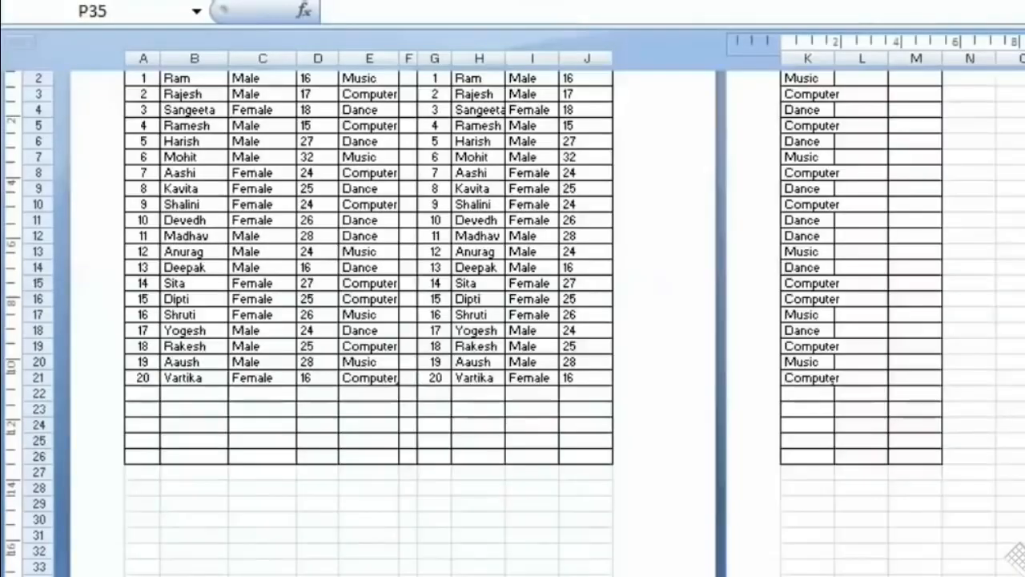
scroll(513, 304, "up", 2)
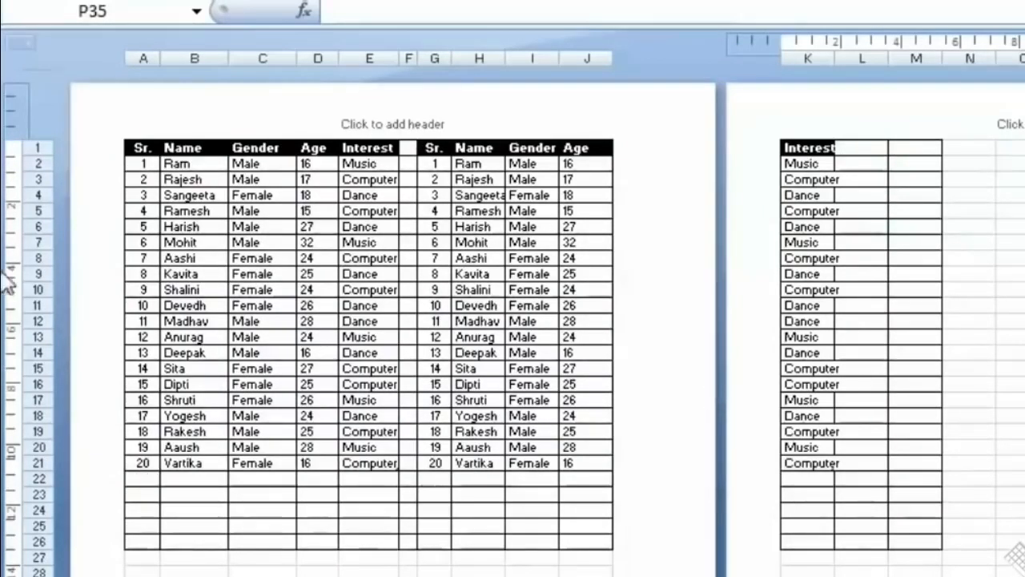
Try a print range from page 2 to page 2, restore the range to All, and cancel printing
key("ctrl+p")
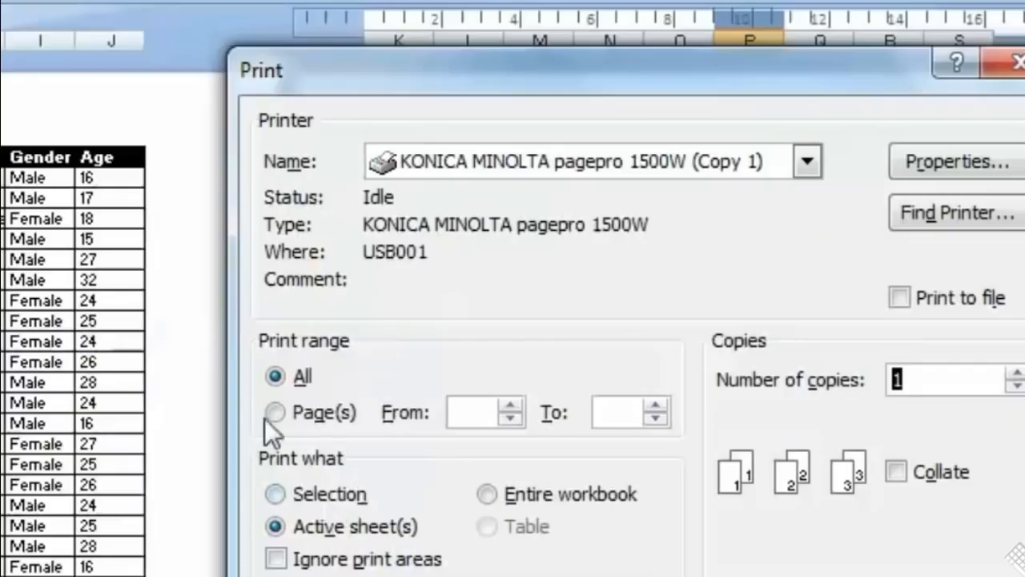
left_click(275, 412)
left_click(510, 405)
left_click(510, 405)
left_click(655, 406)
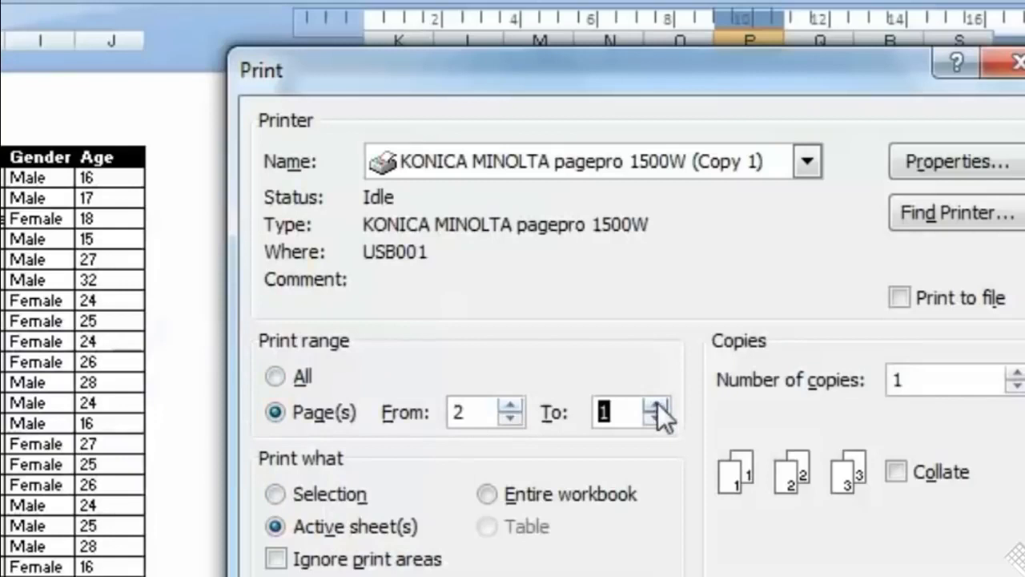
left_click(656, 406)
left_click(275, 376)
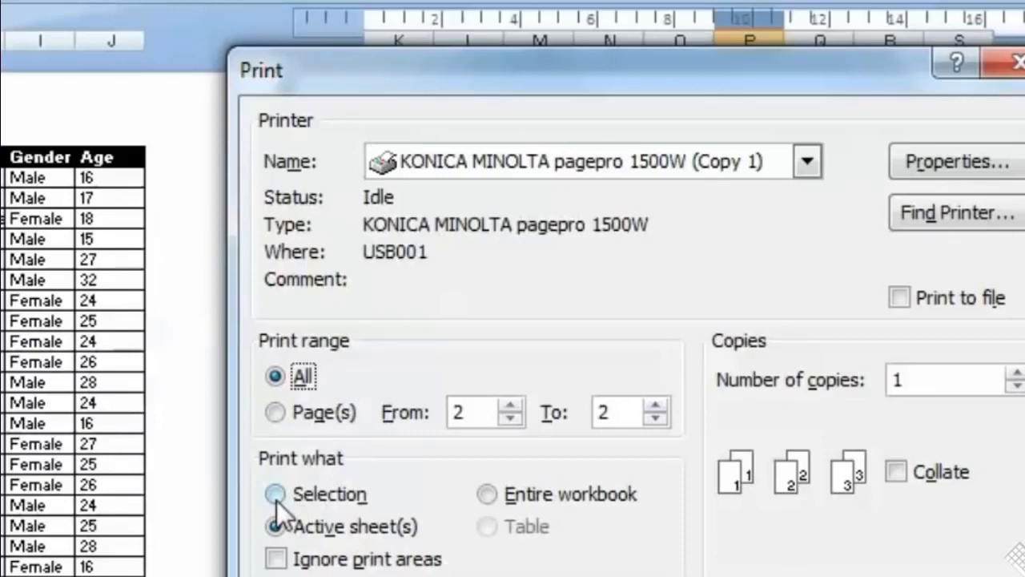
key("Escape")
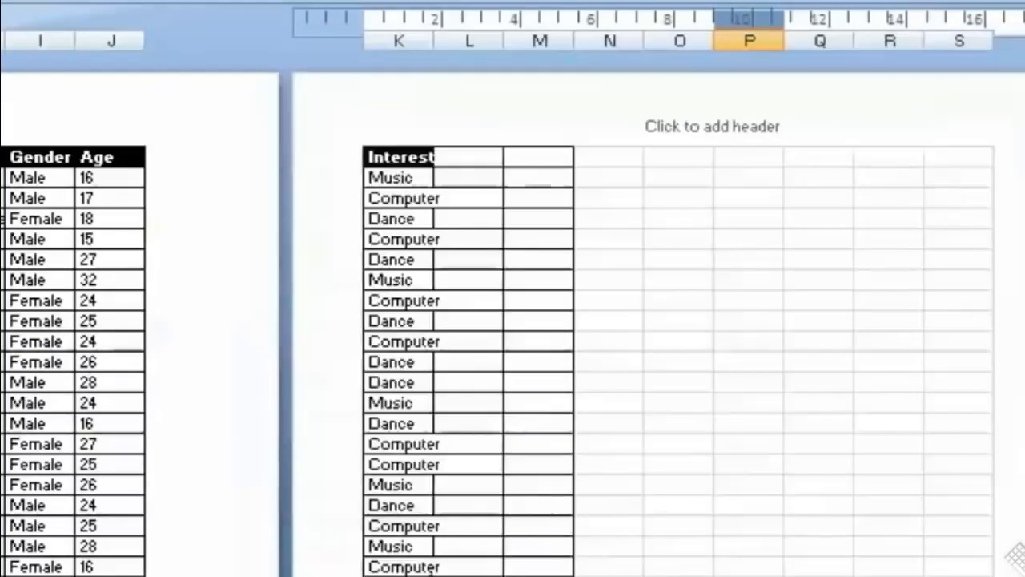
Return the sheet to Normal view and select the first seven records in the range A2:E8
key("alt+w")
key("l")
scroll(512, 288, "up", 5)
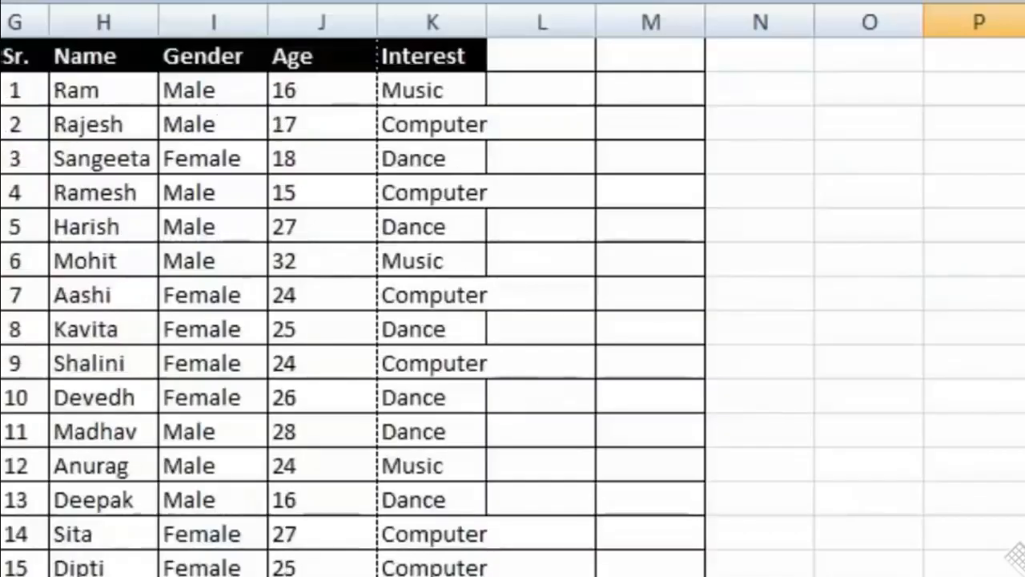
left_click_drag(277, 260, 344, 368)
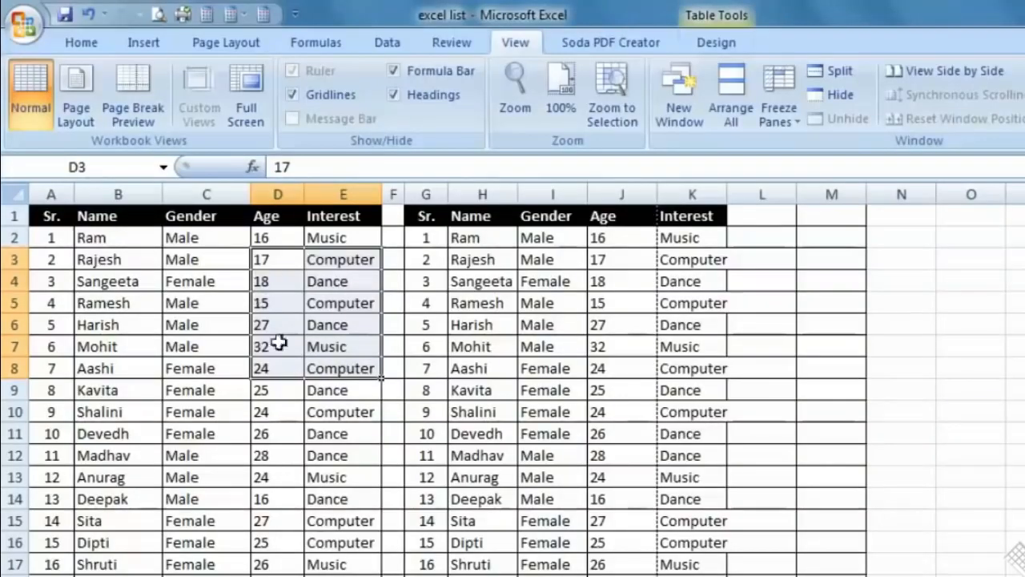
left_click_drag(48, 235, 336, 370)
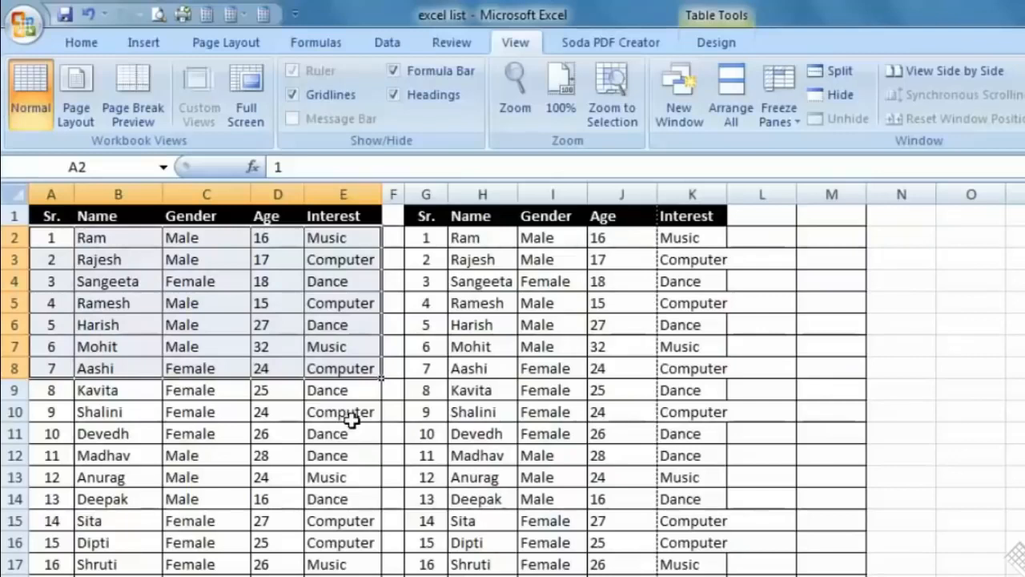
Preview a printout limited to the selected cells, and close the preview
key("ctrl+p")
key("alt+n")
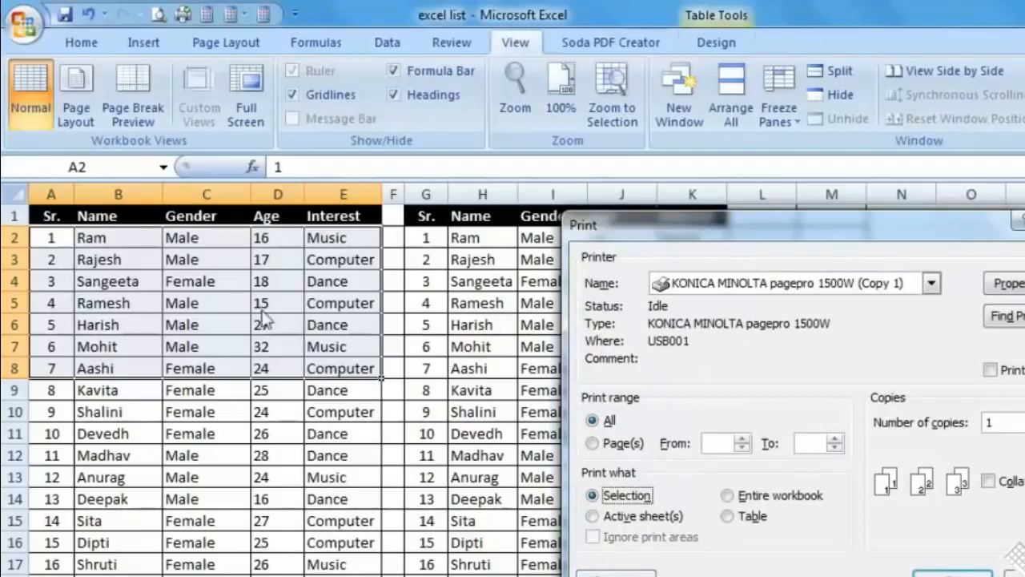
left_click(615, 573)
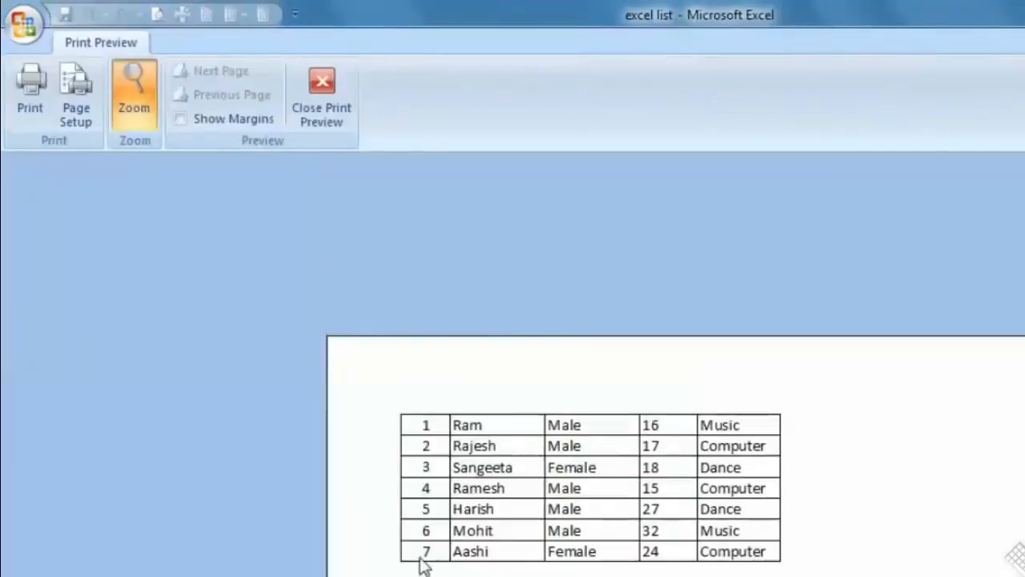
left_click(321, 96)
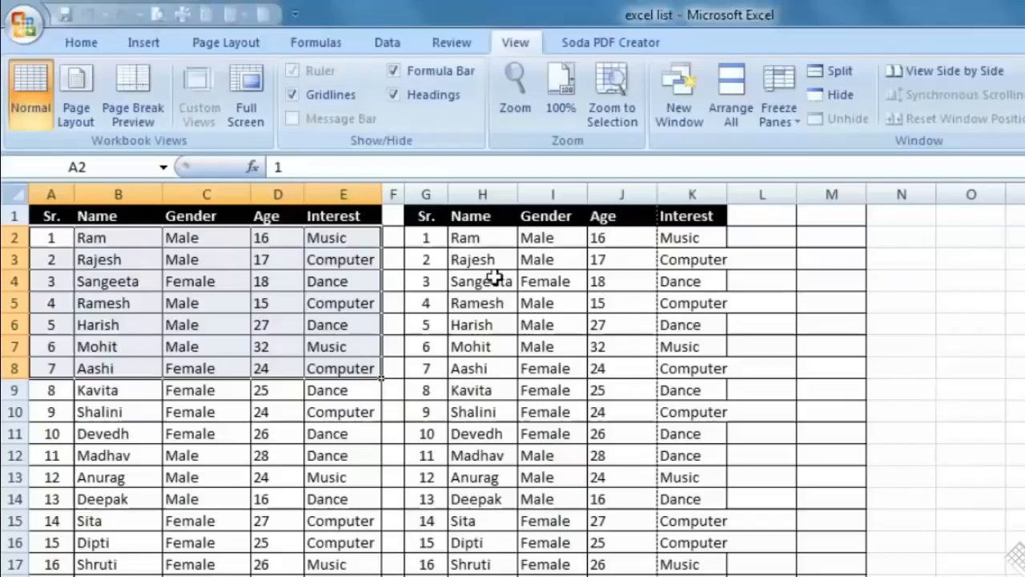
Set what to print to the entire workbook and preview the printout
key("ctrl+p")
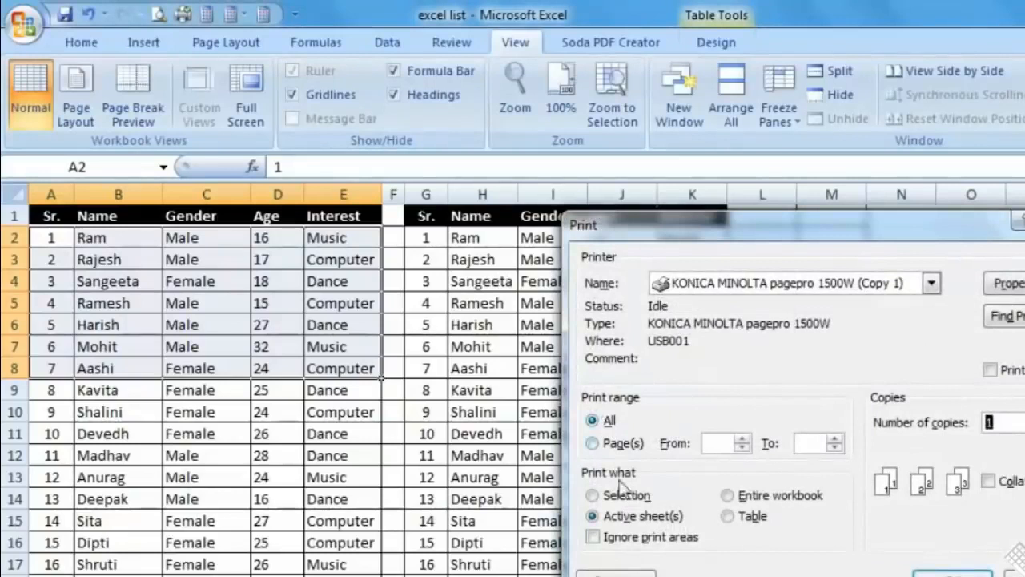
left_click(623, 498)
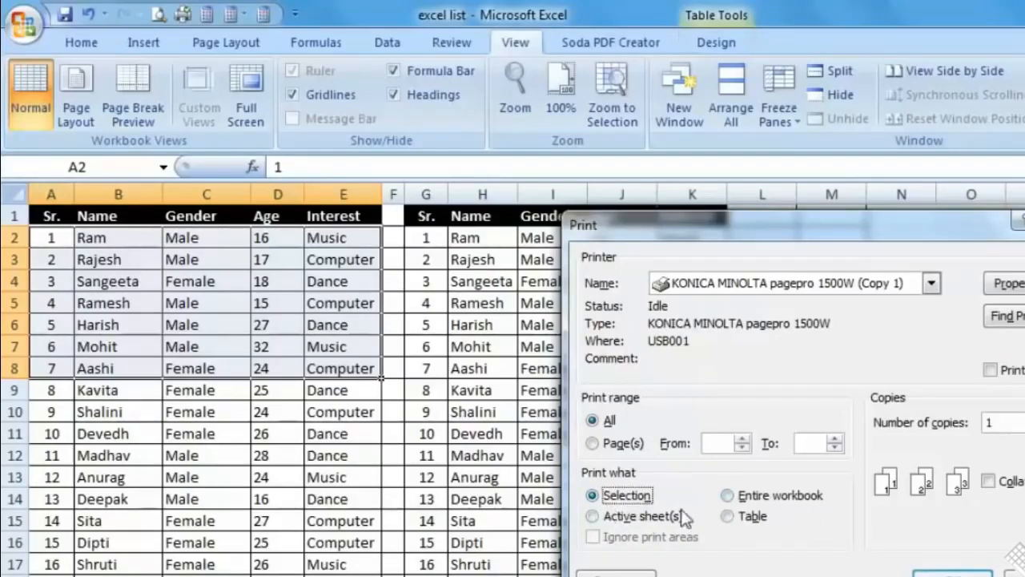
left_click(728, 496)
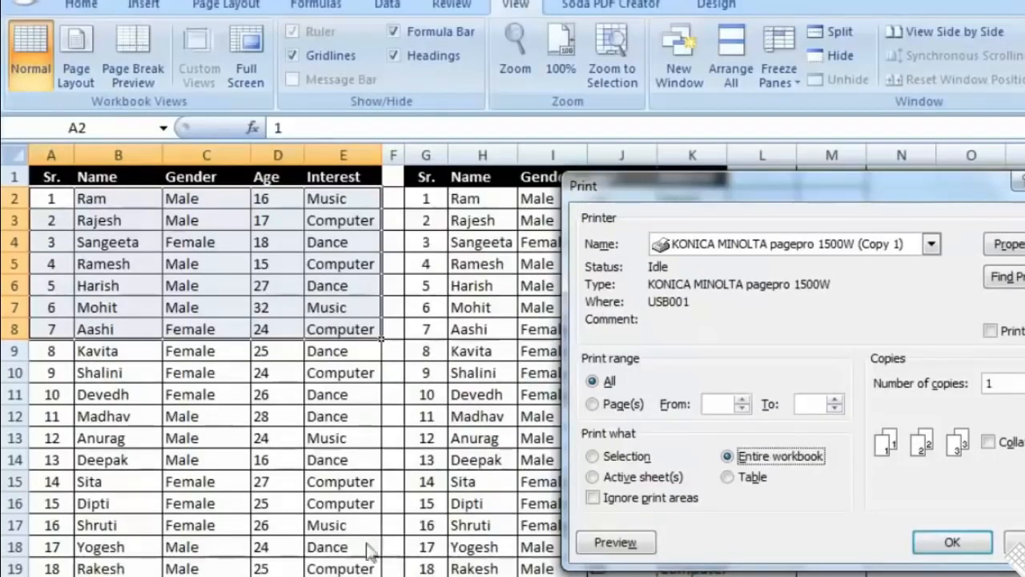
left_click(629, 551)
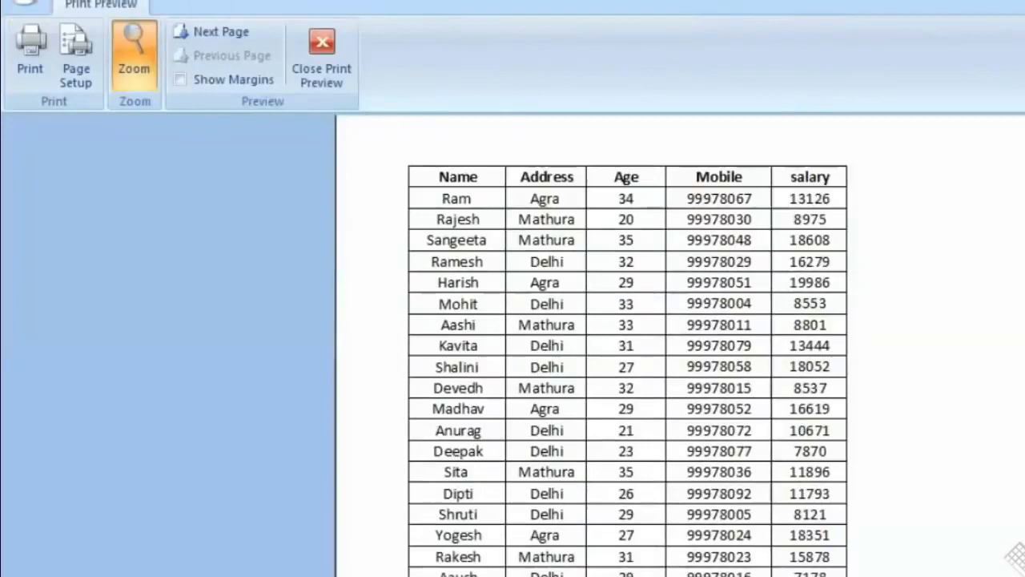
Examine the pages of the entire-workbook print preview at full-page and enlarged zoom, and close the preview
left_click(439, 502)
scroll(516, 435, "down", 2)
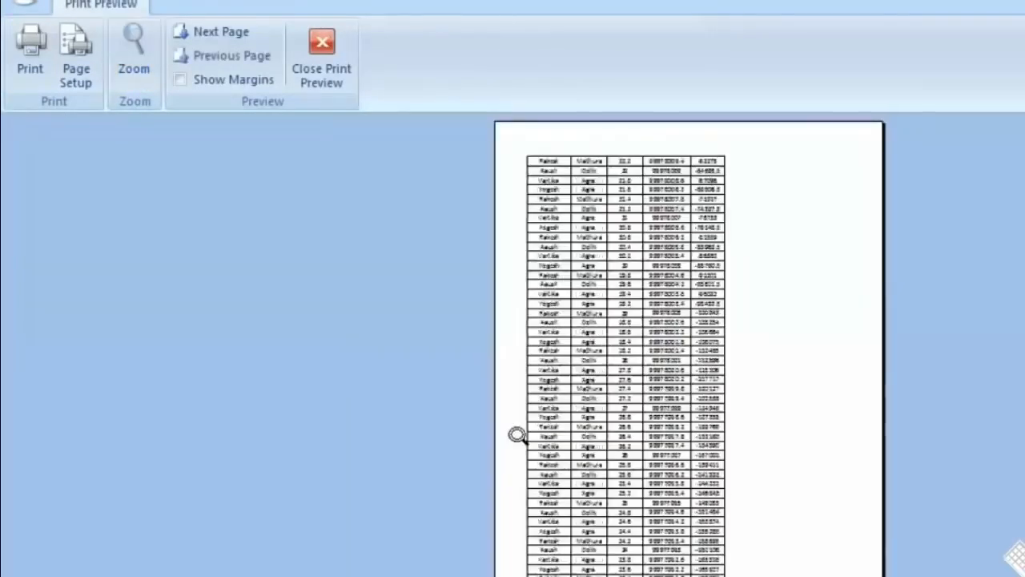
scroll(533, 418, "up", 2)
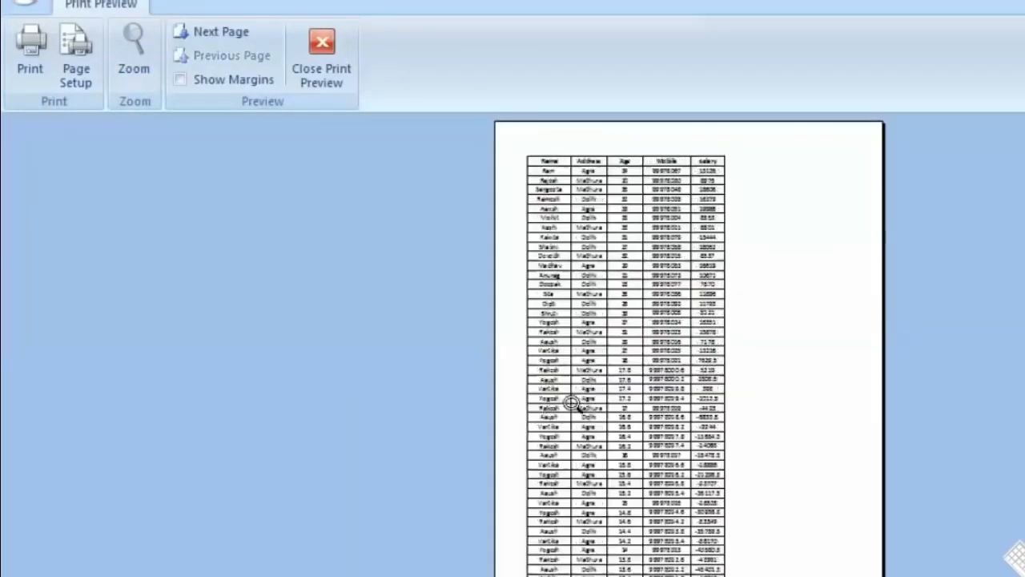
left_click(575, 220)
scroll(671, 331, "up", 3)
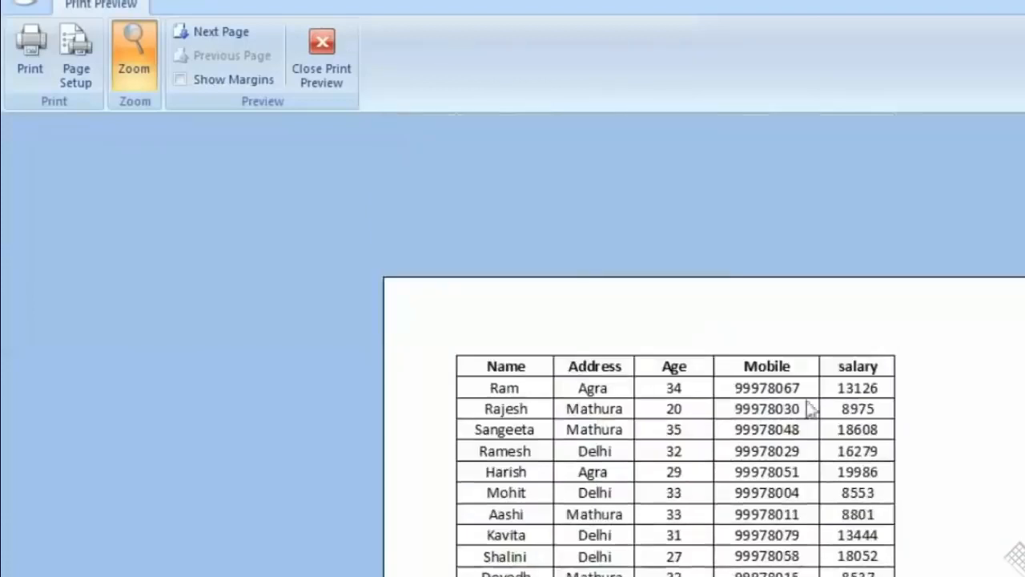
scroll(785, 368, "down", 3)
left_click(781, 369)
scroll(773, 366, "down", 2)
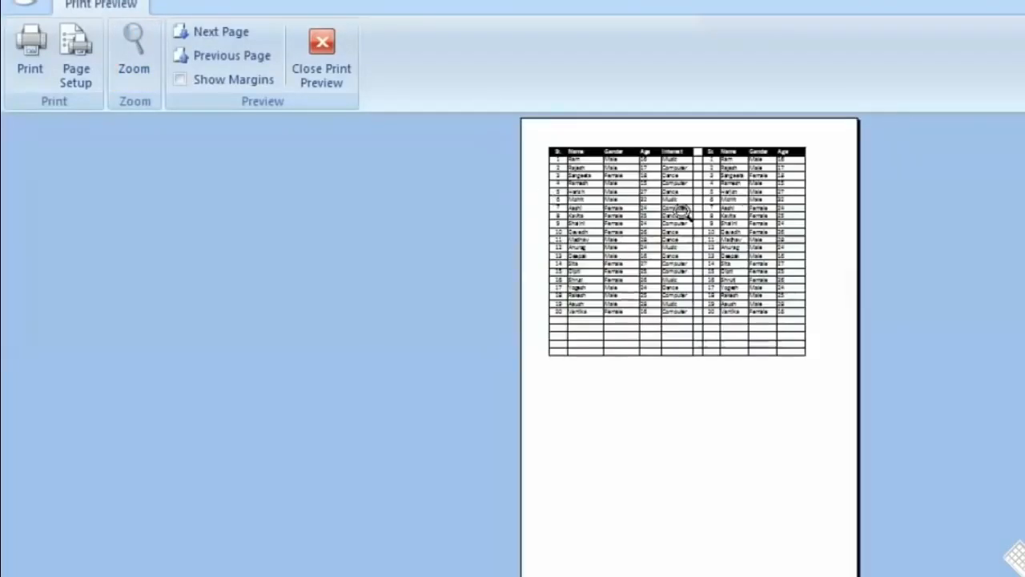
left_click(731, 200)
left_click(321, 64)
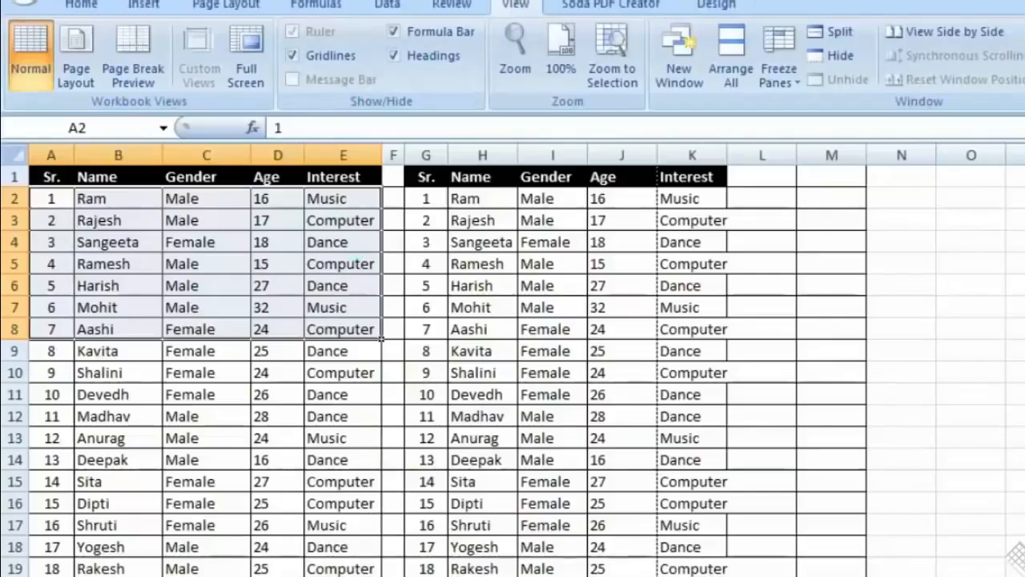
Set the number of copies to 3 for printing the active sheet, and switch collation on and back off
key("ctrl+p")
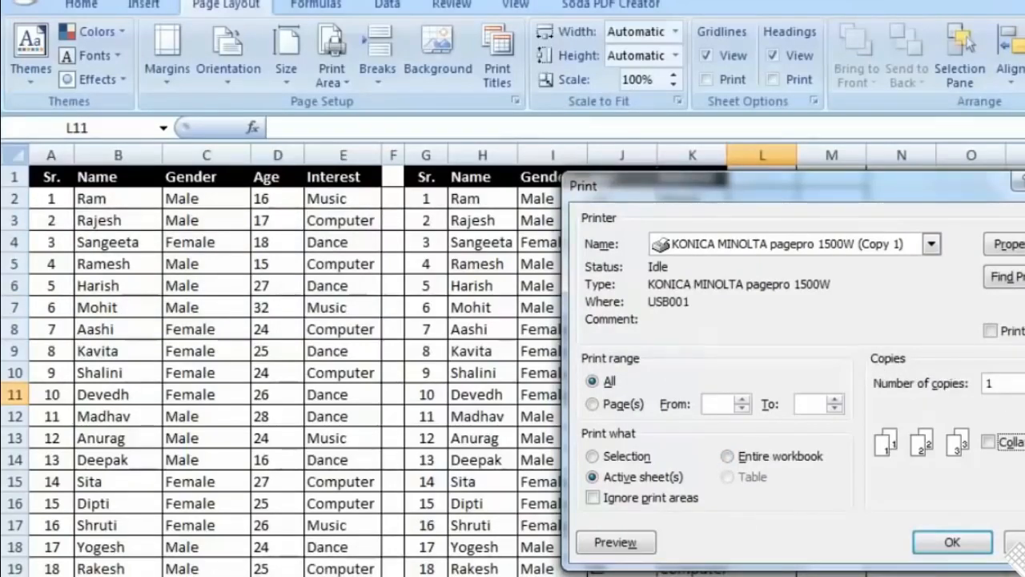
left_click(1024, 378)
left_click(1024, 378)
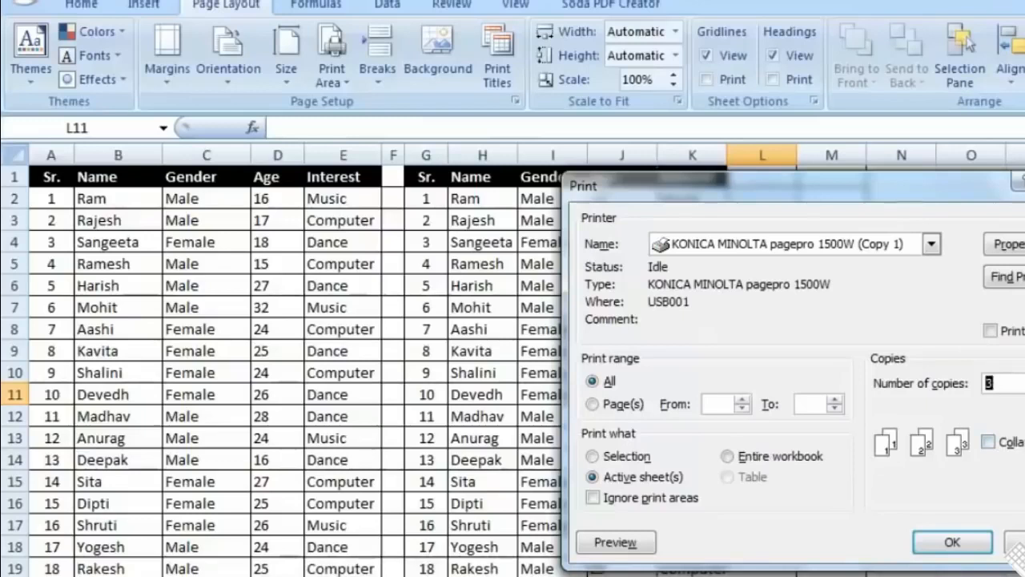
left_click(991, 443)
left_click(991, 443)
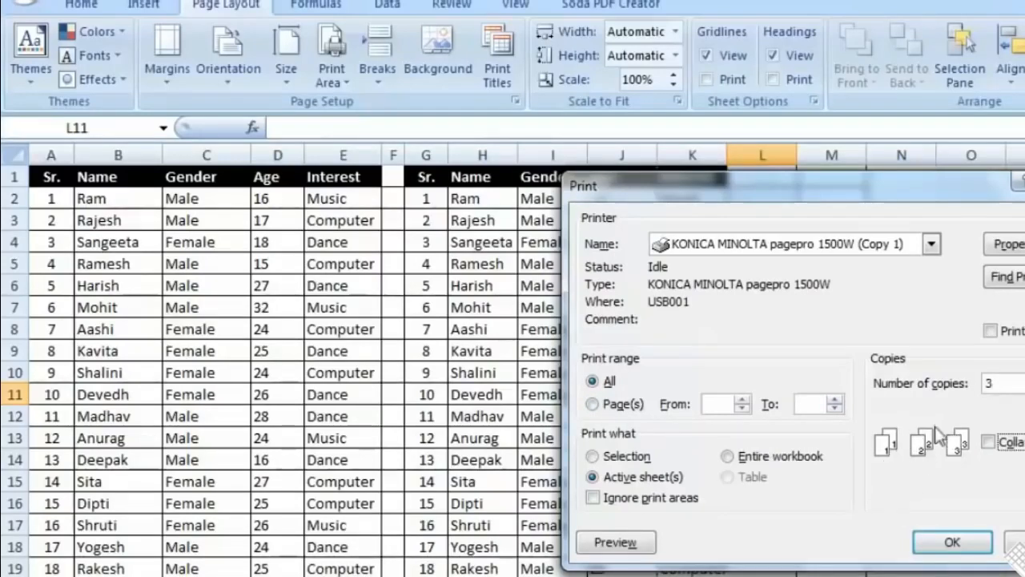
Turn collation on for the three copies and close the print settings without printing
left_click(989, 443)
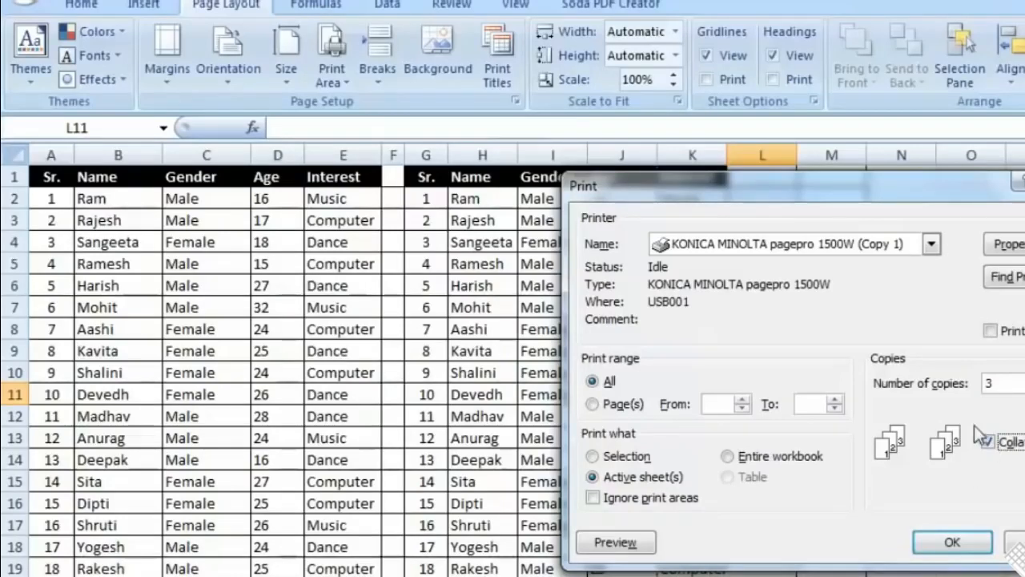
left_click(1018, 542)
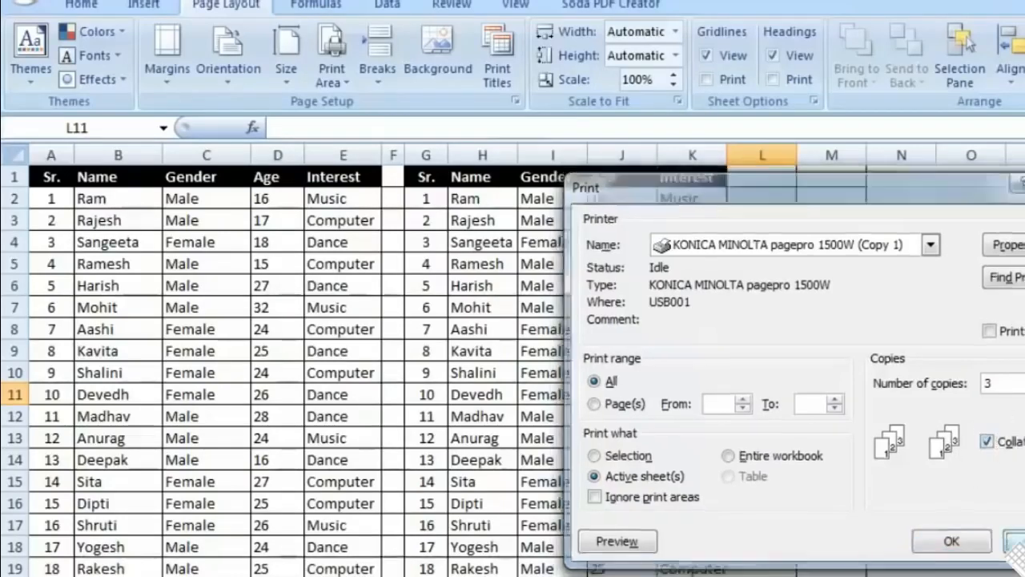
Review the available options for page margins, orientation, paper size and print area without setting a print area
left_click(171, 85)
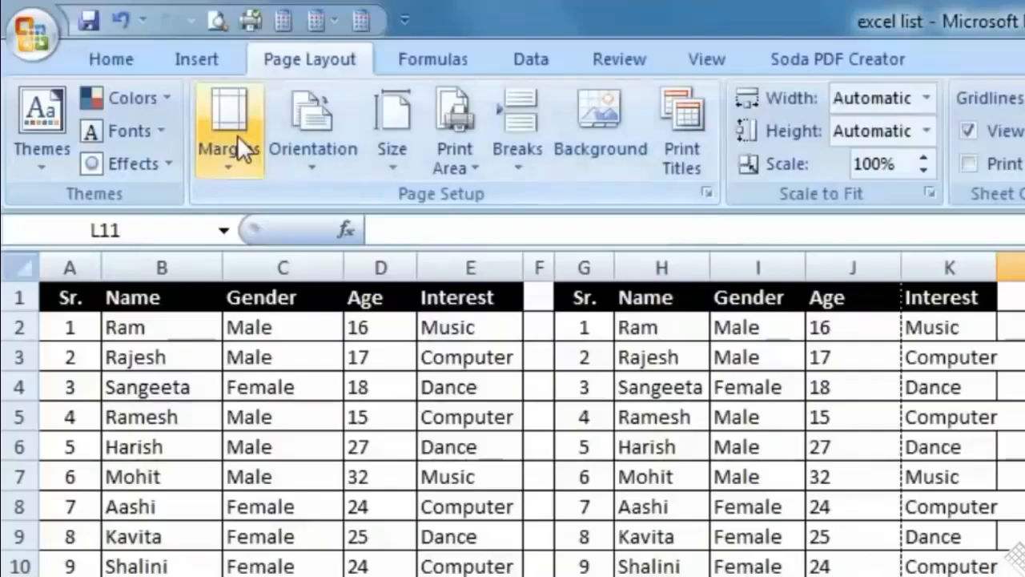
left_click(237, 136)
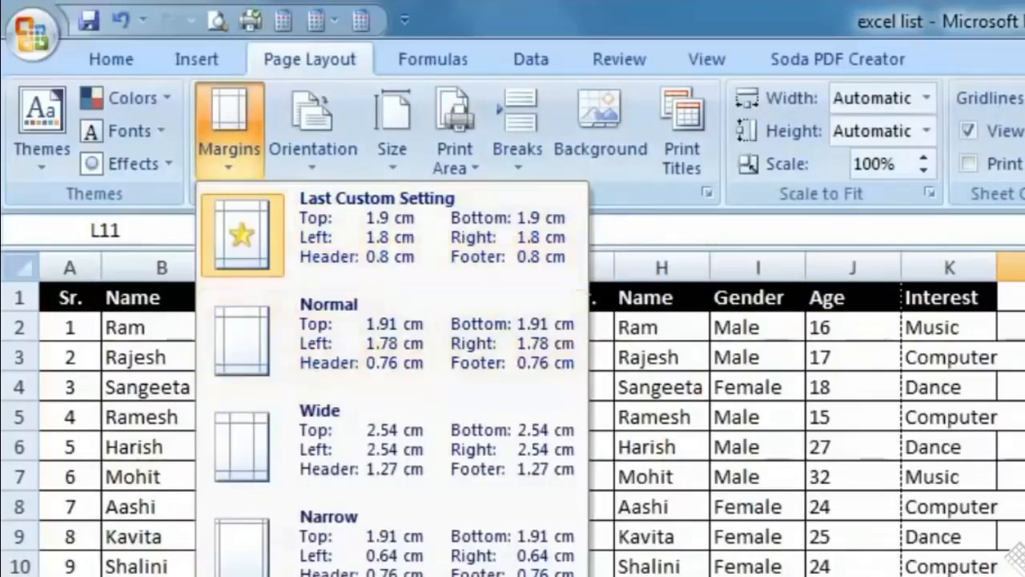
left_click(512, 365)
left_click(304, 172)
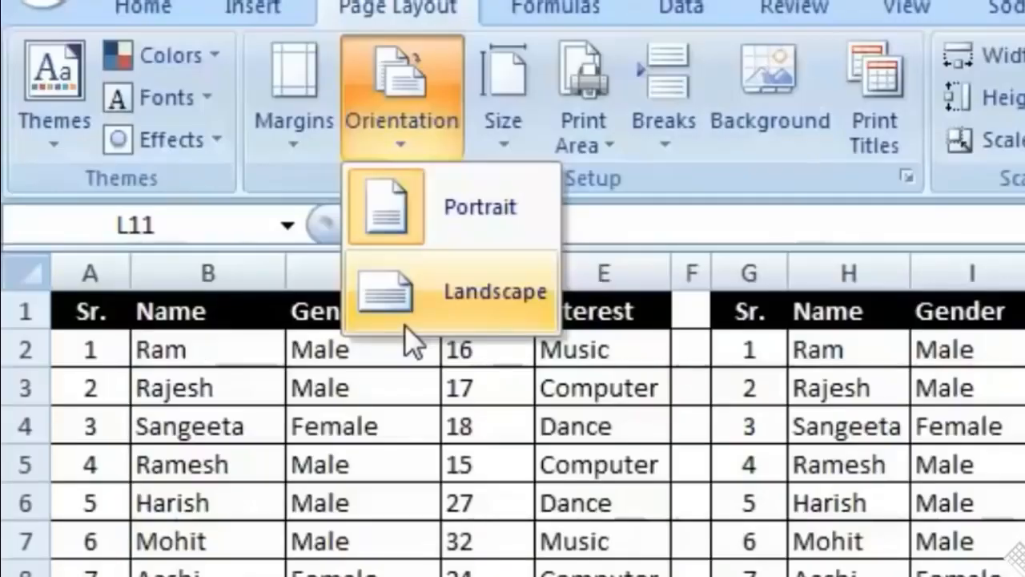
left_click(501, 142)
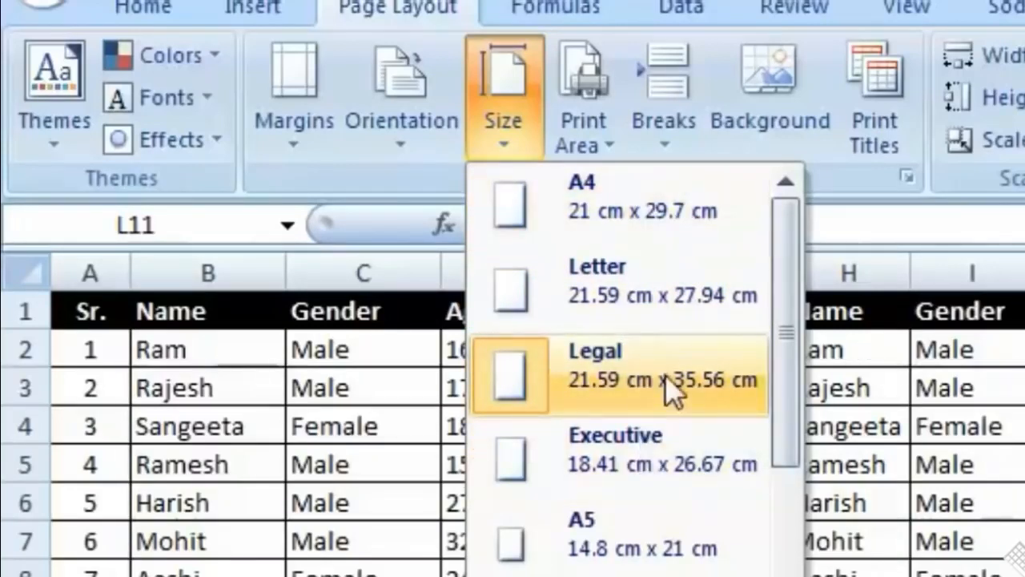
left_click(577, 87)
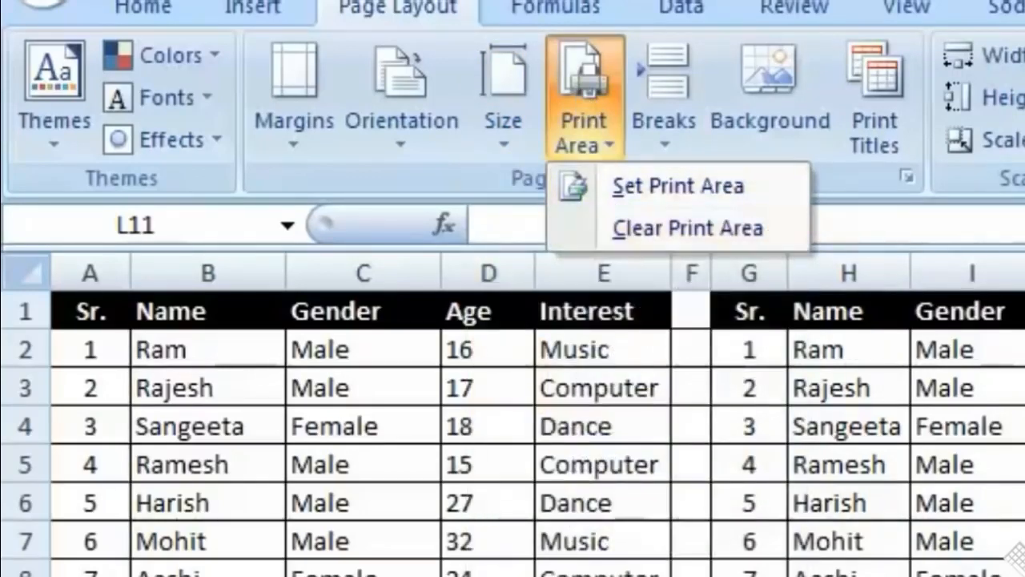
key("Escape")
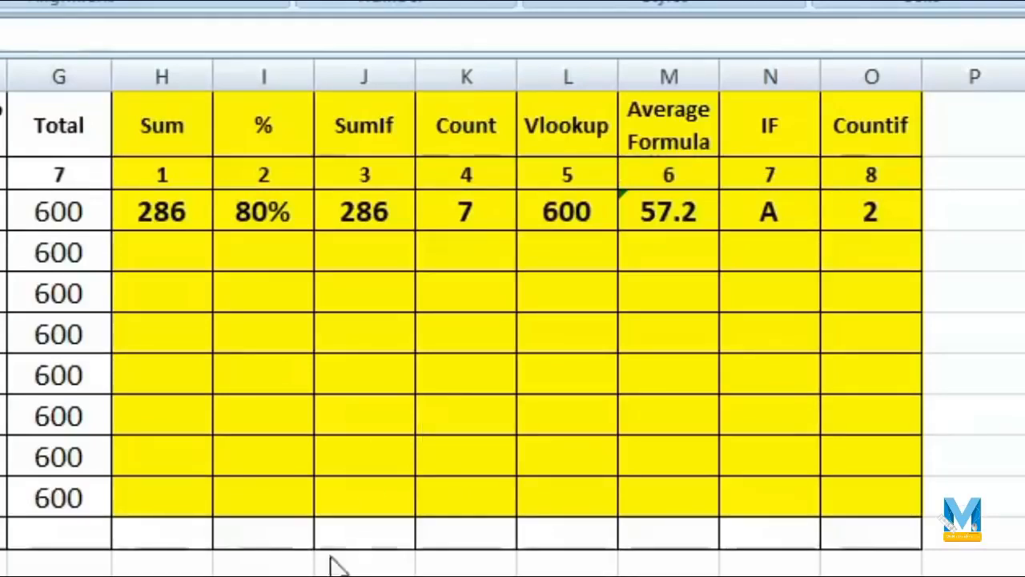
Total the first five subject marks in cell H4 with AutoSum, using the range B4:F4
left_click(158, 256)
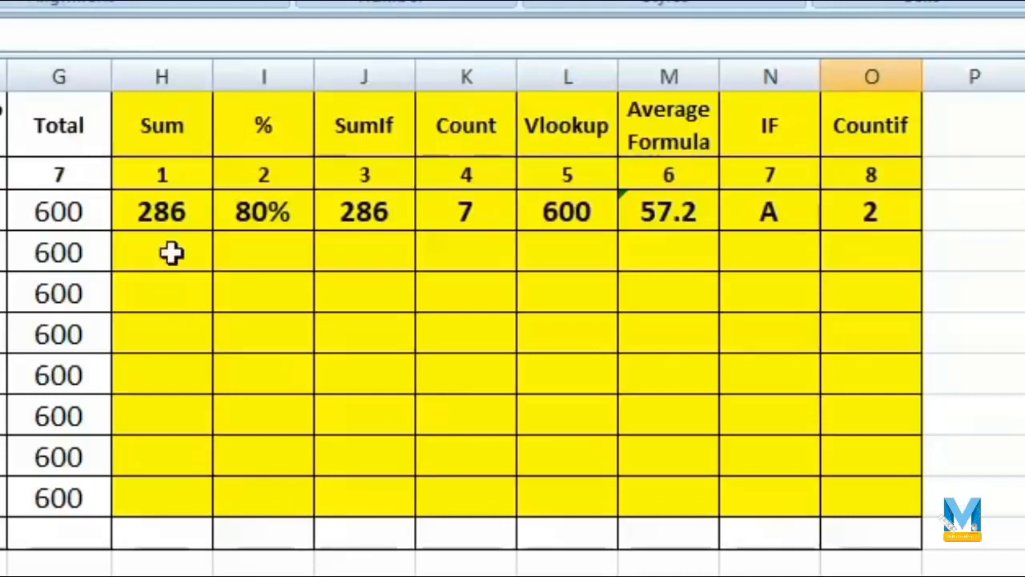
left_click(173, 253)
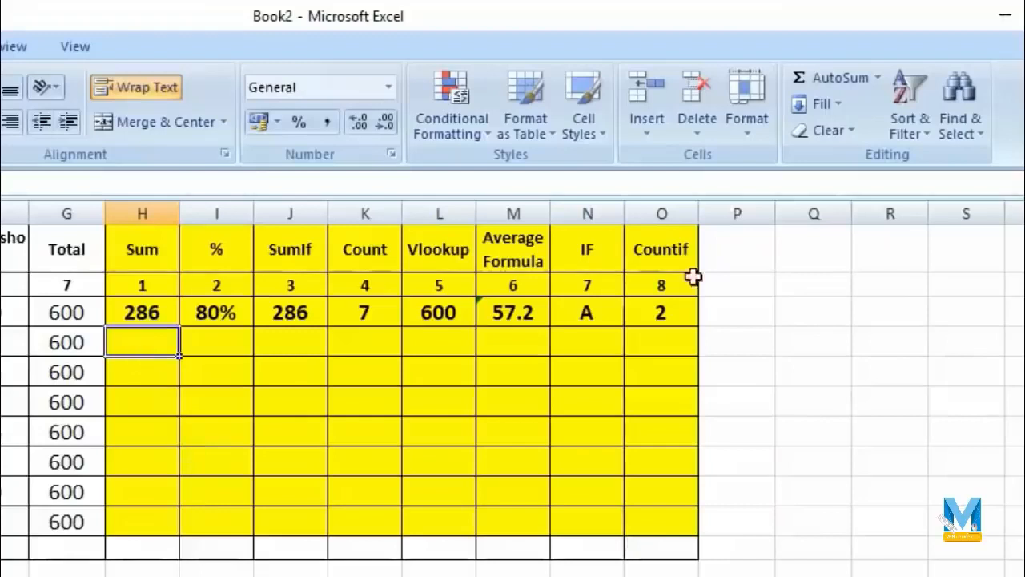
left_click(840, 86)
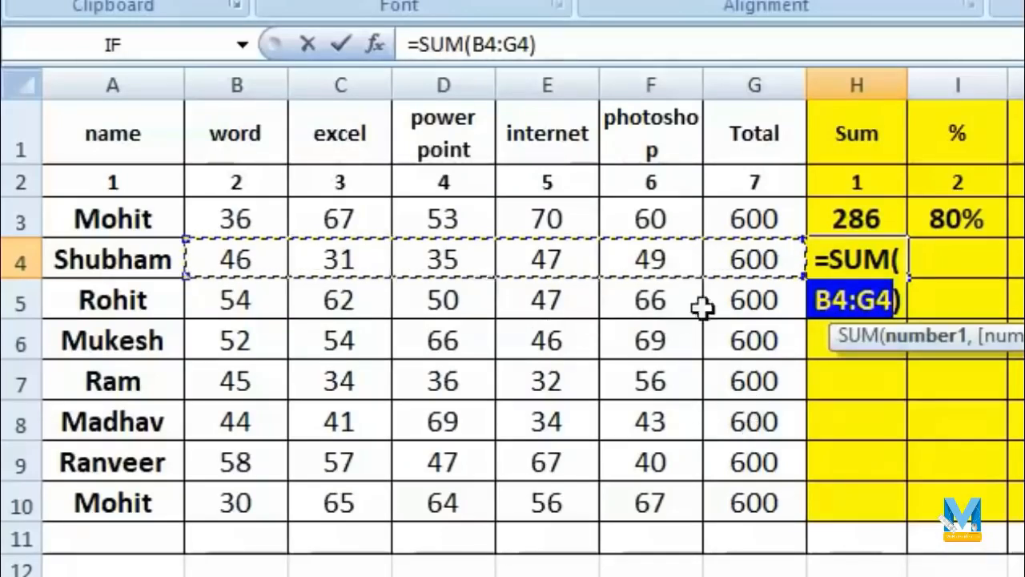
left_click_drag(235, 259, 659, 265)
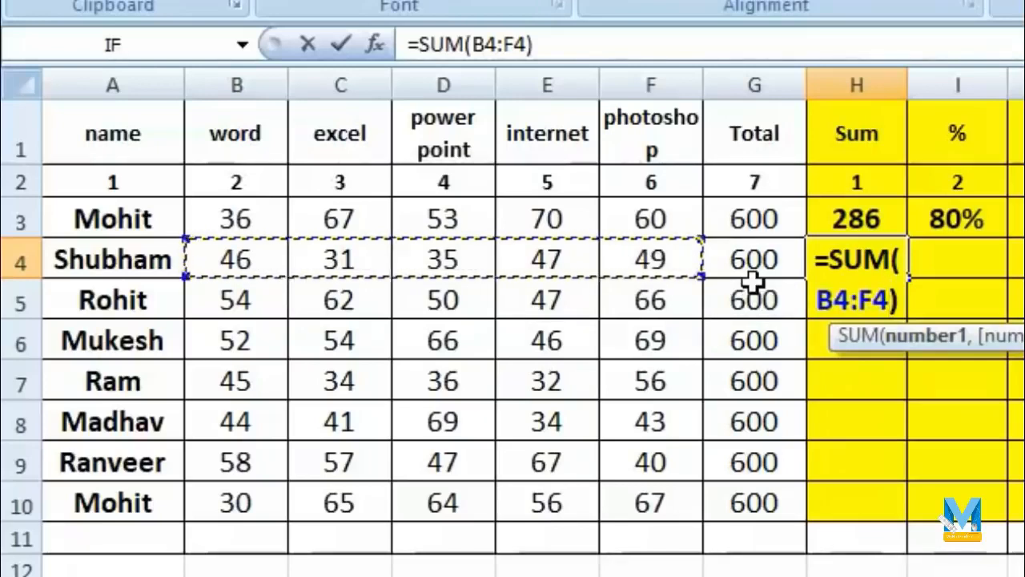
key("Return")
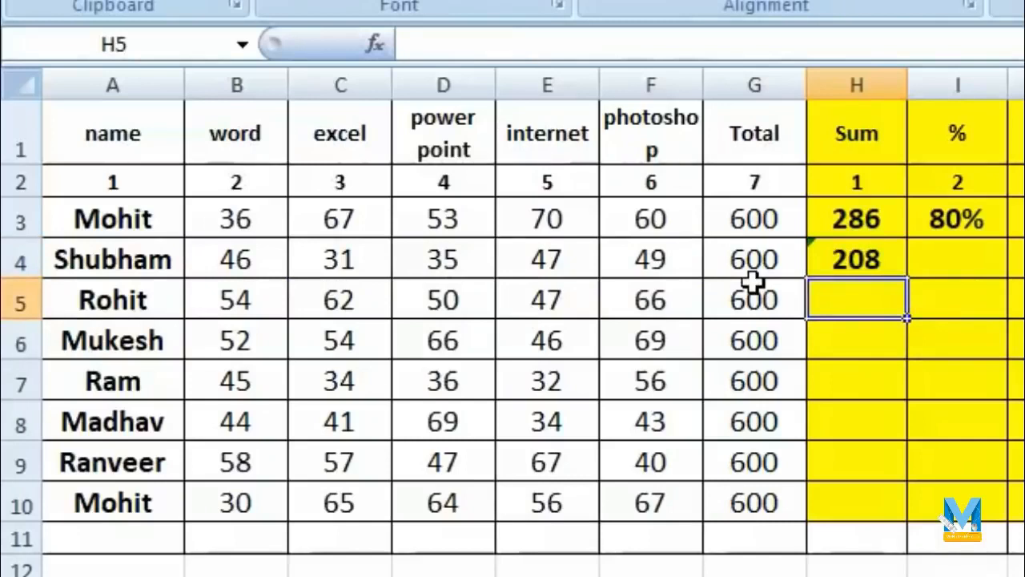
Enter the formula =sum(b5:f5) in cell H5 and select the cell to check it
type("=")
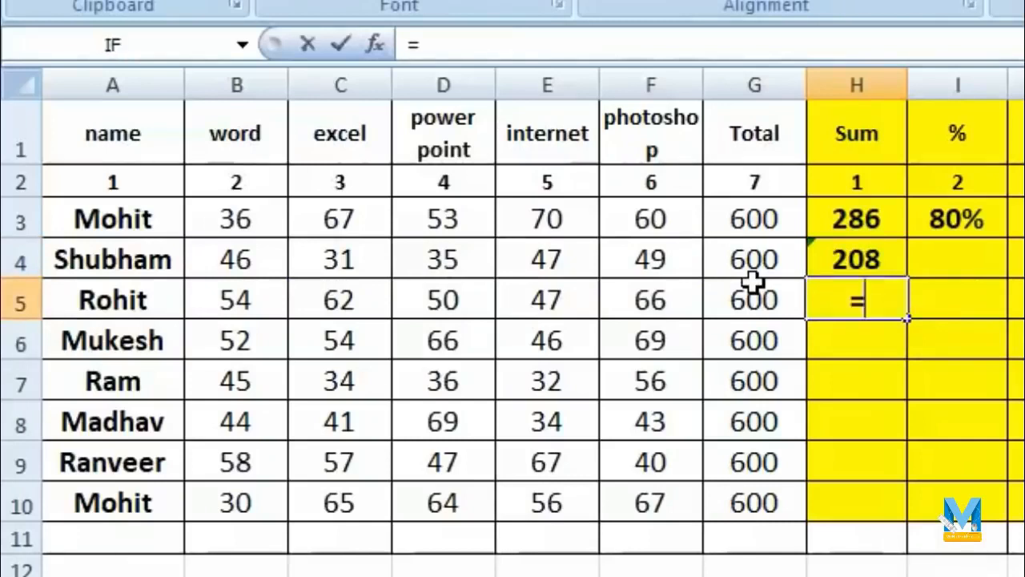
type("sum")
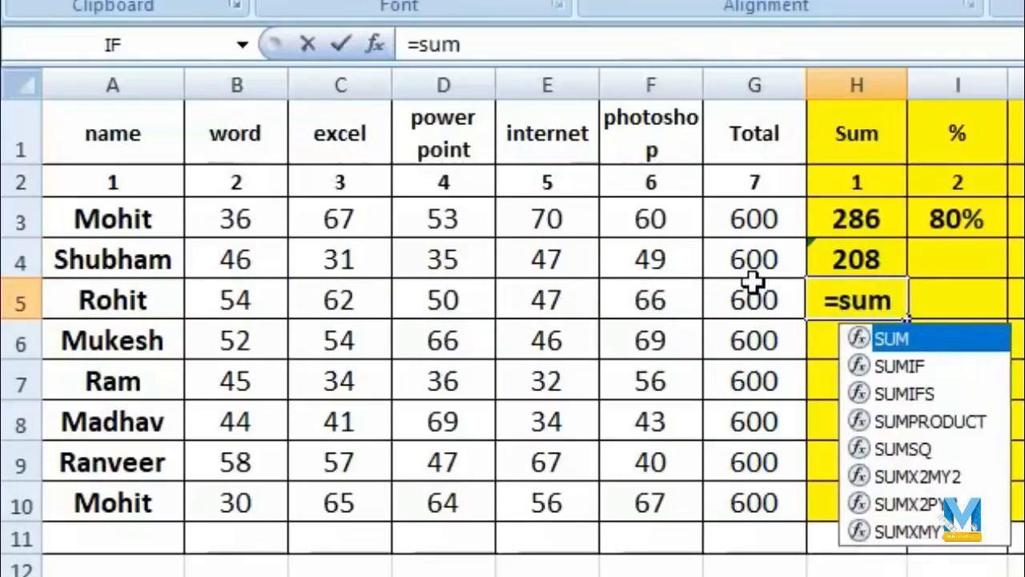
type("(")
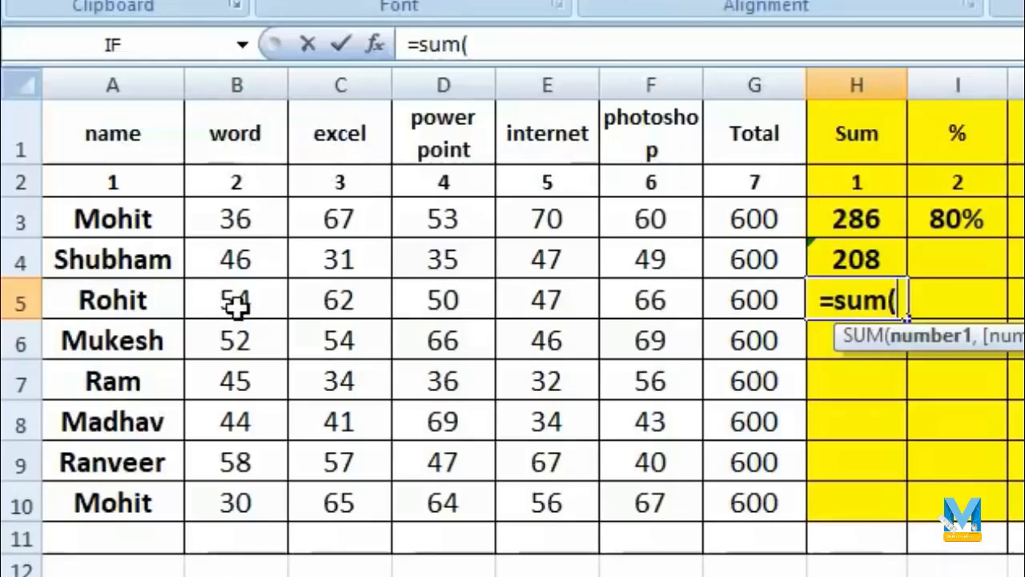
type("b5")
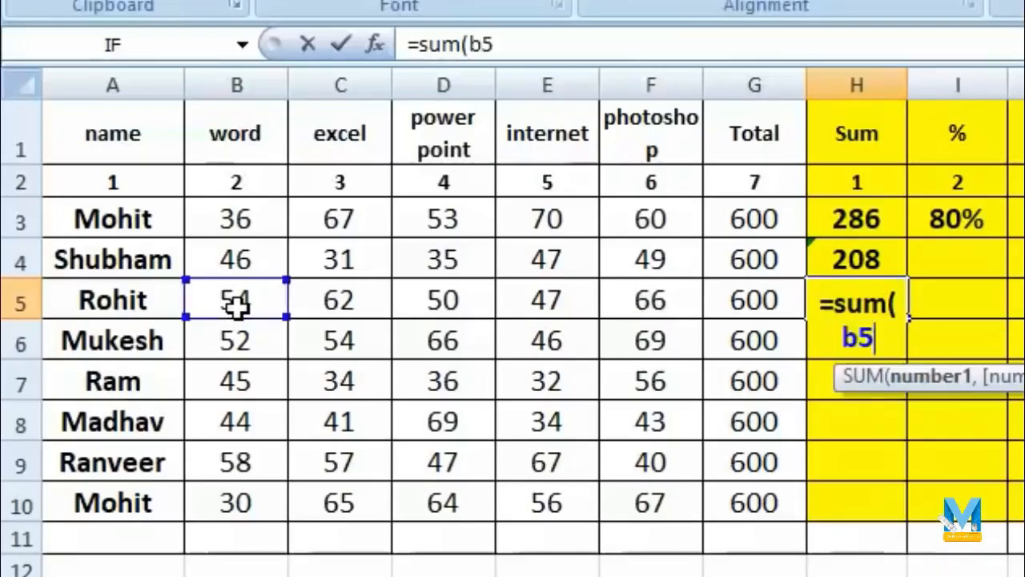
type(":")
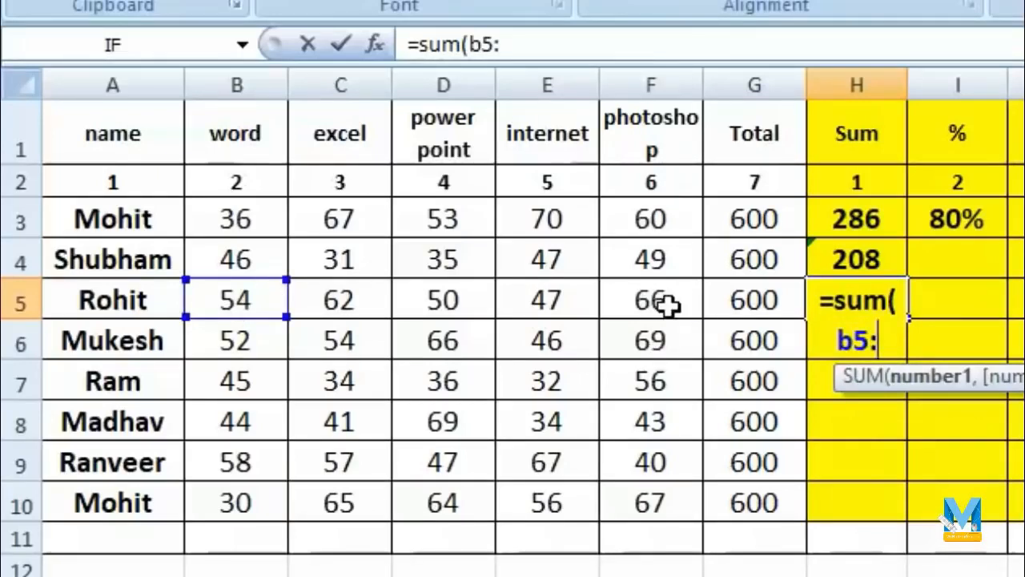
type("f5)")
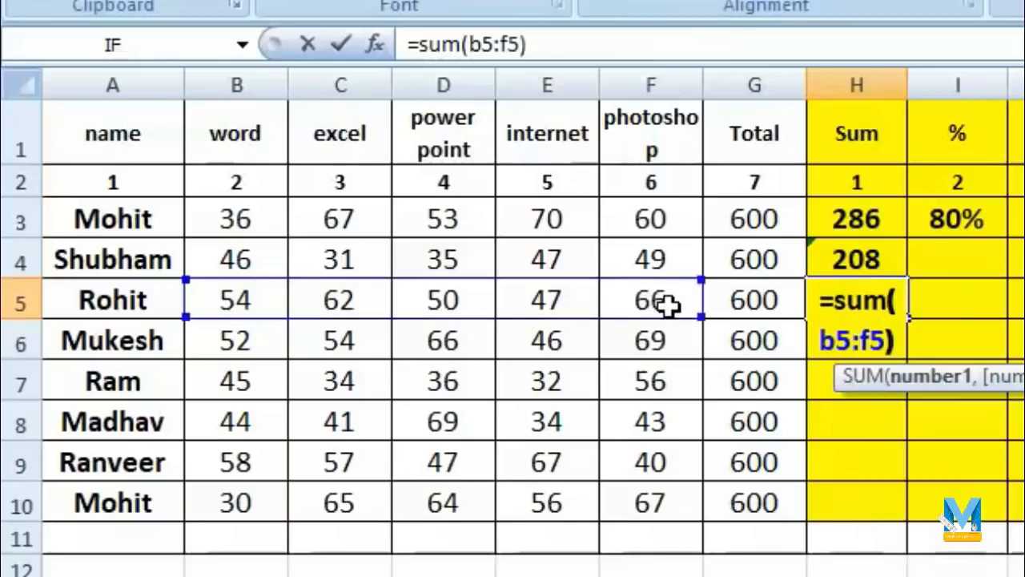
key("Return")
key("Up")
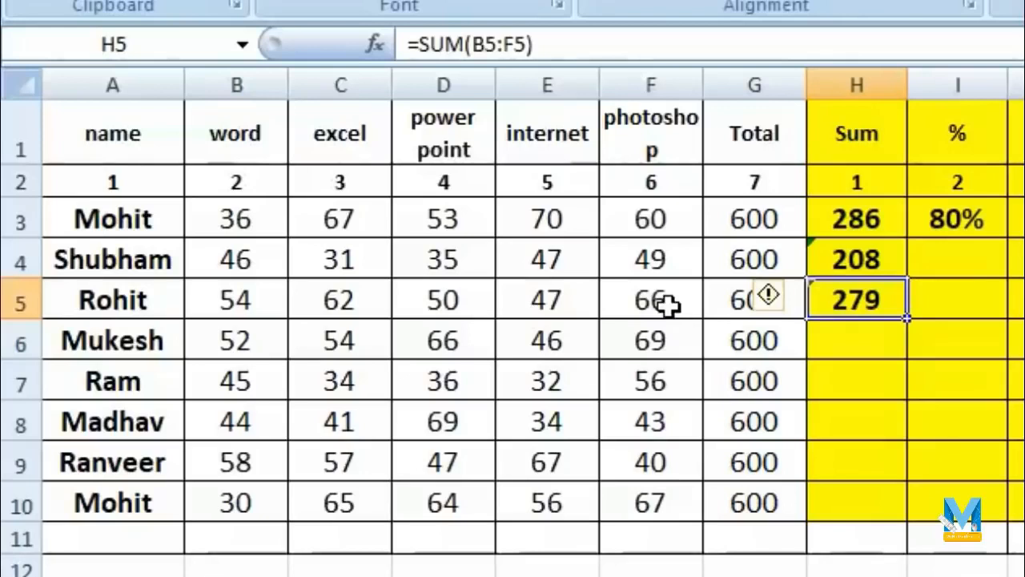
Enter the addition formula =B6+C6+E6+F6 in cell H6
key("Down")
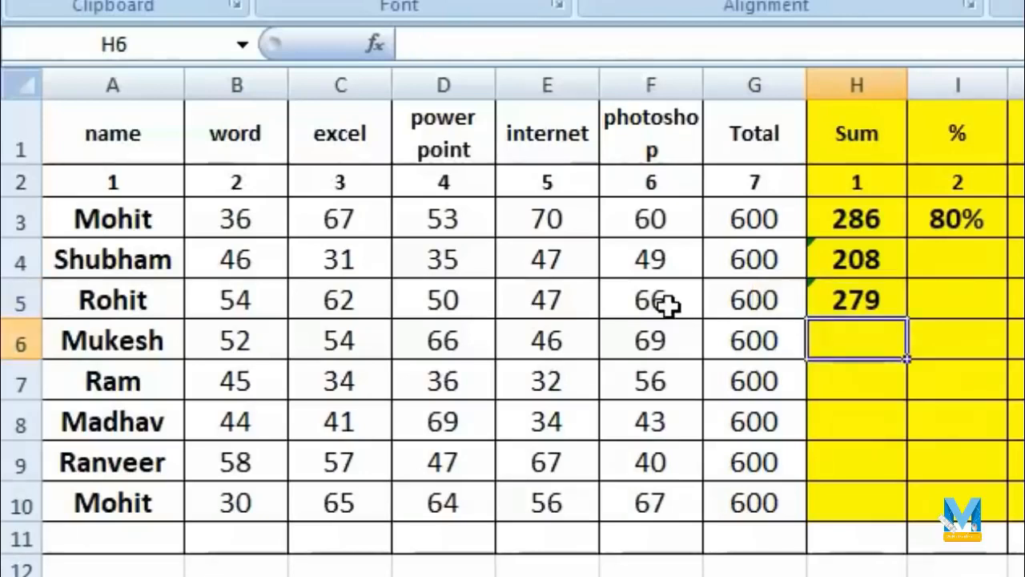
type("=")
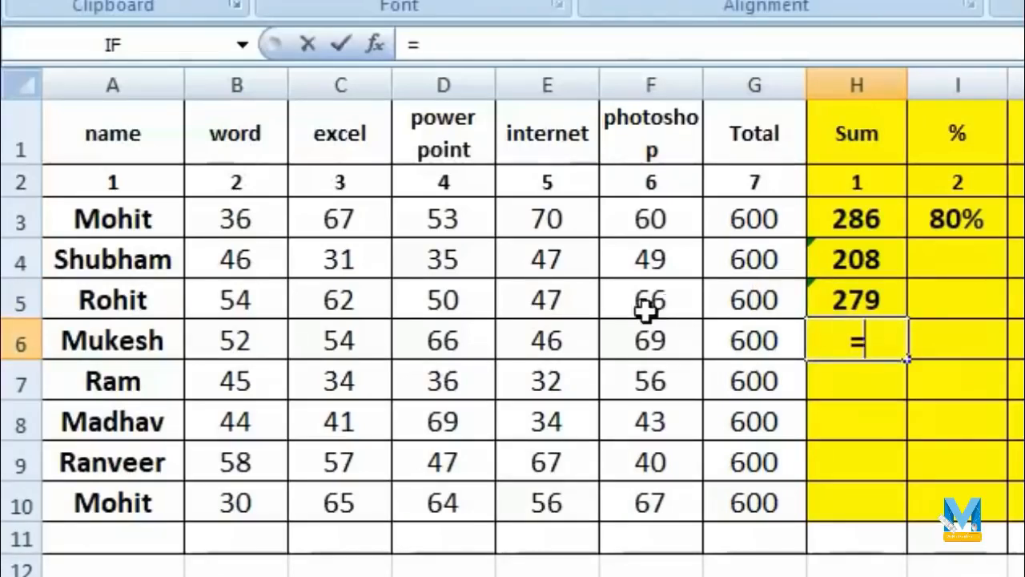
left_click(243, 340)
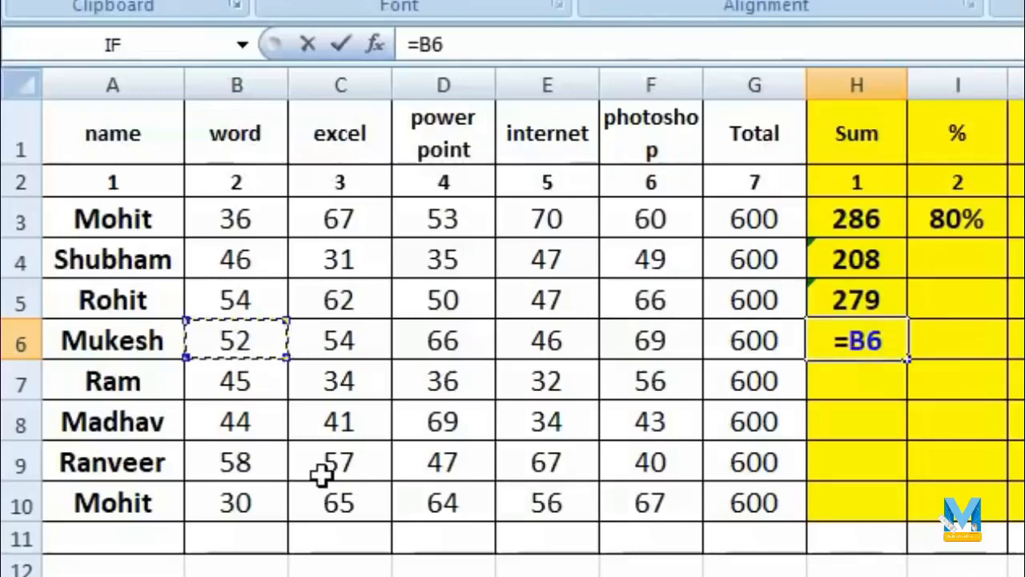
type("+")
left_click(339, 339)
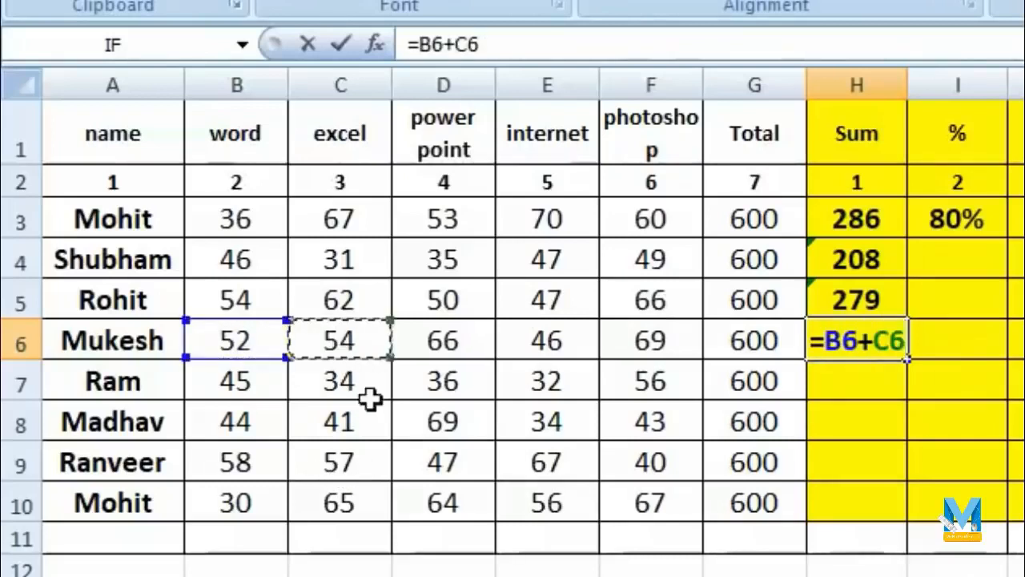
type("+")
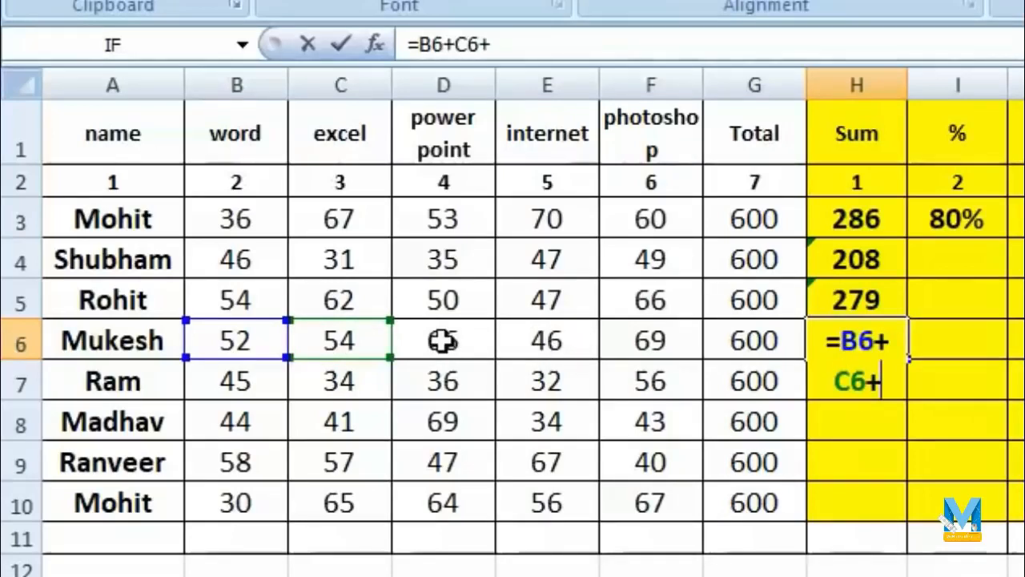
left_click(554, 340)
type("+")
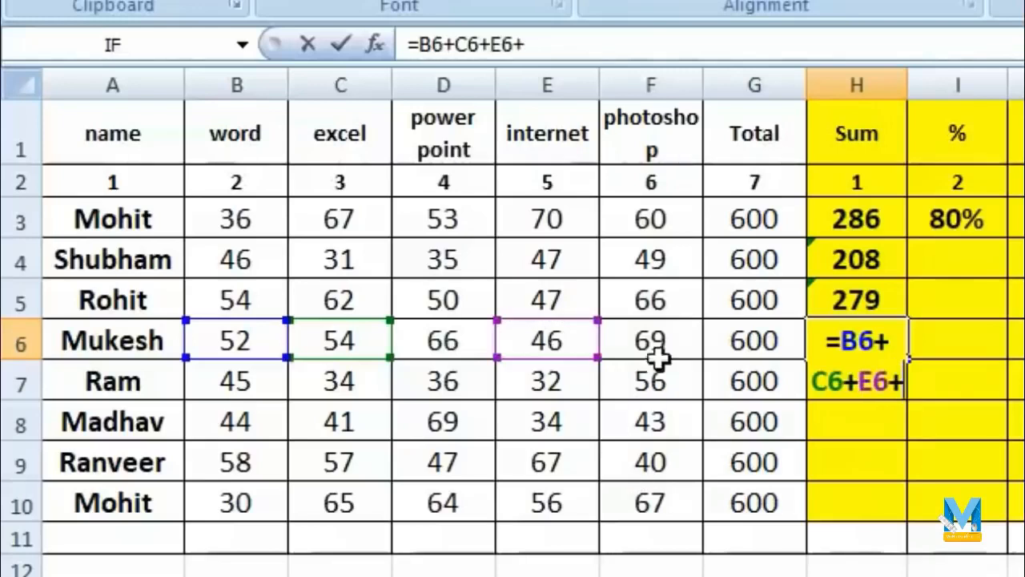
left_click(653, 336)
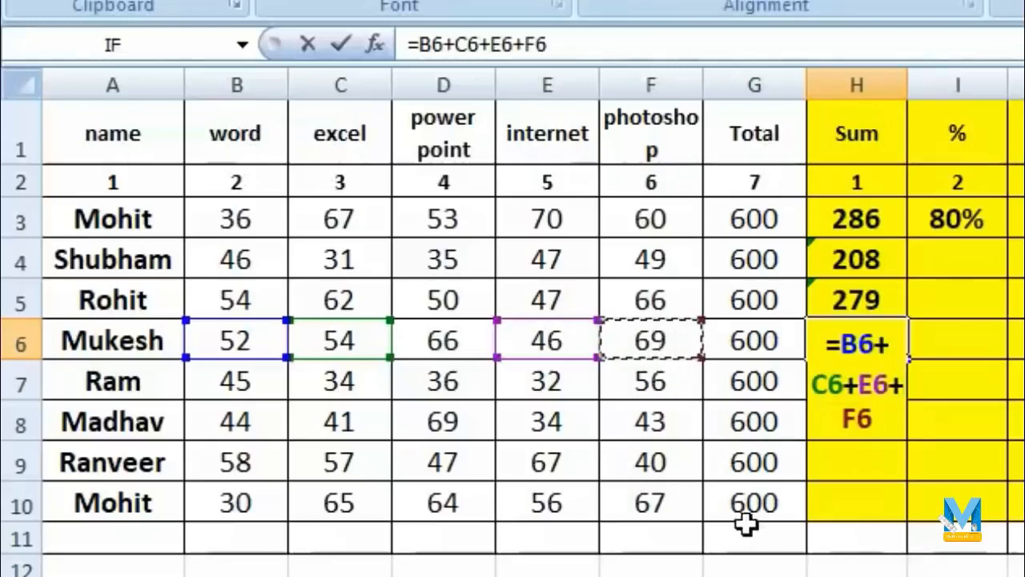
key("Return")
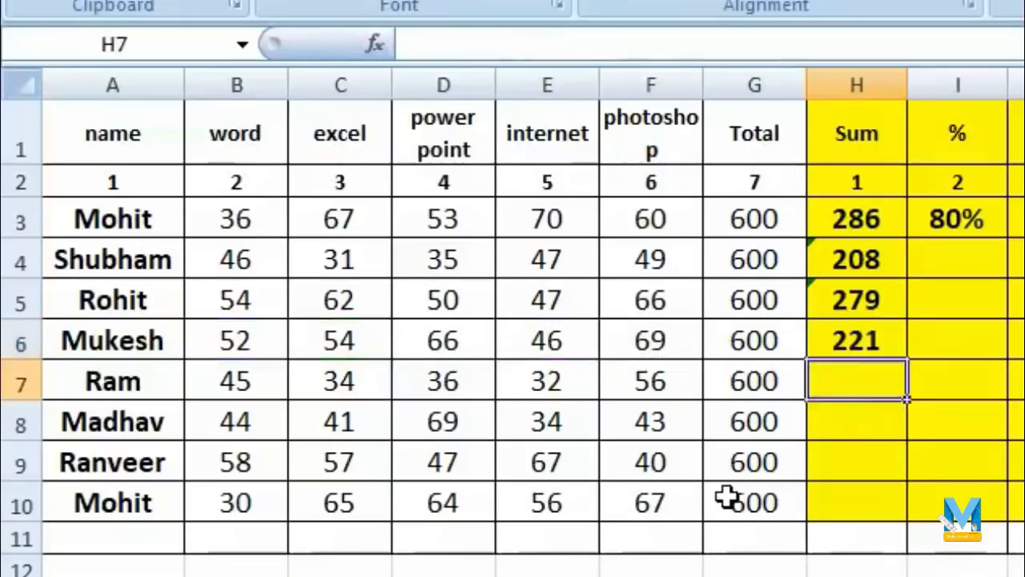
Check the Sum column formulas in cells H6, H4 and H8
left_click(861, 336)
left_click(541, 338)
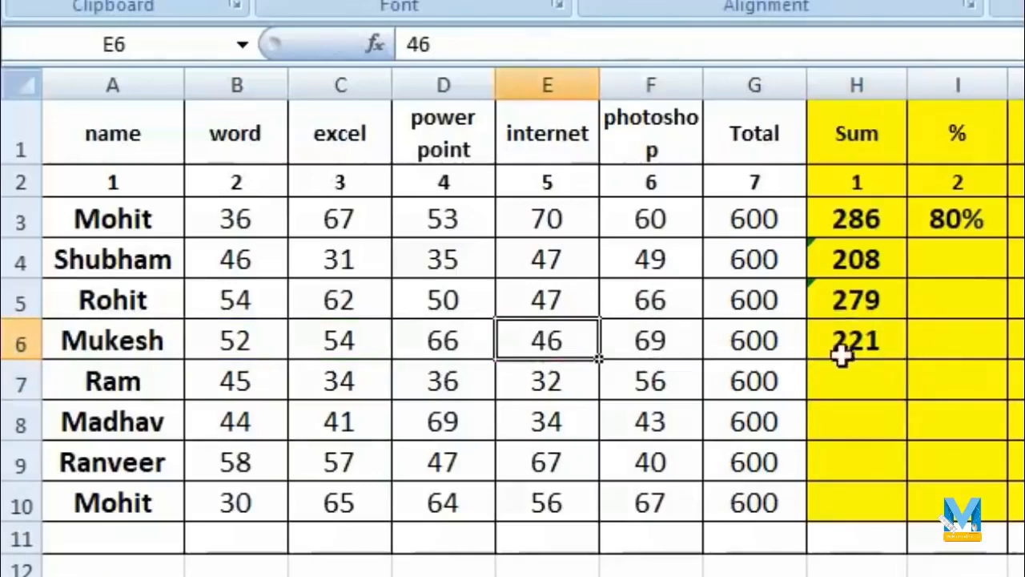
left_click(871, 343)
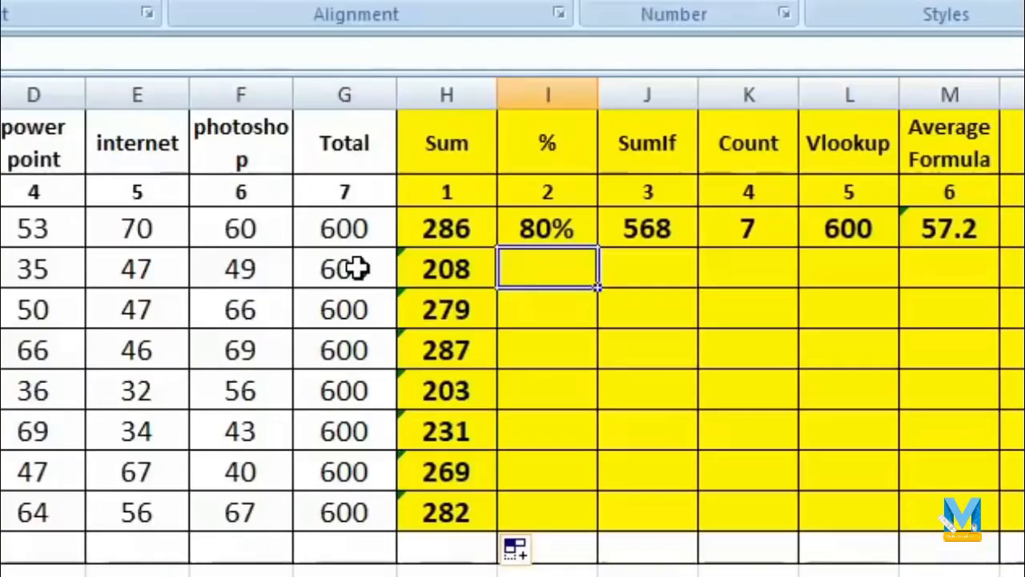
left_click(460, 268)
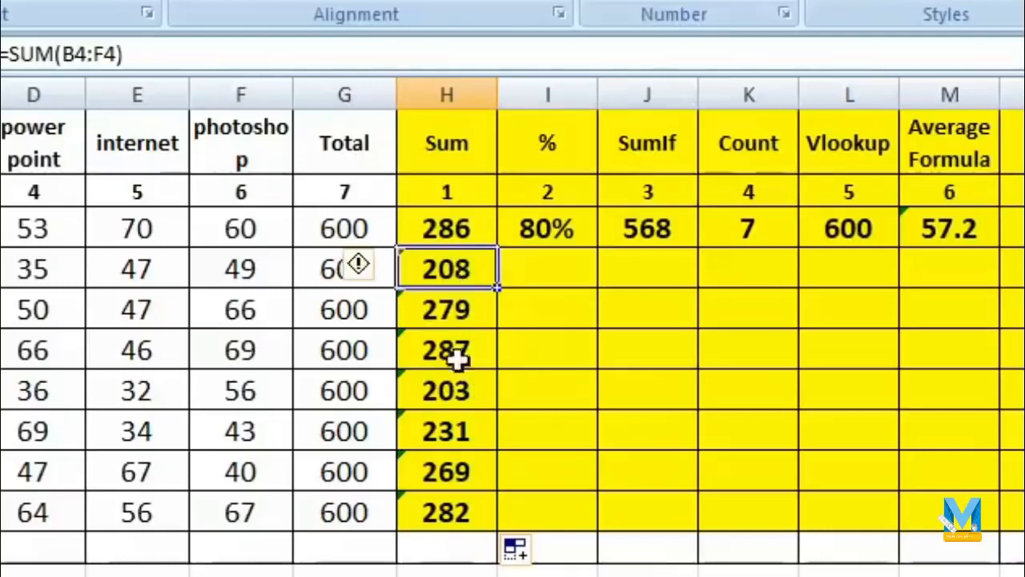
left_click(464, 430)
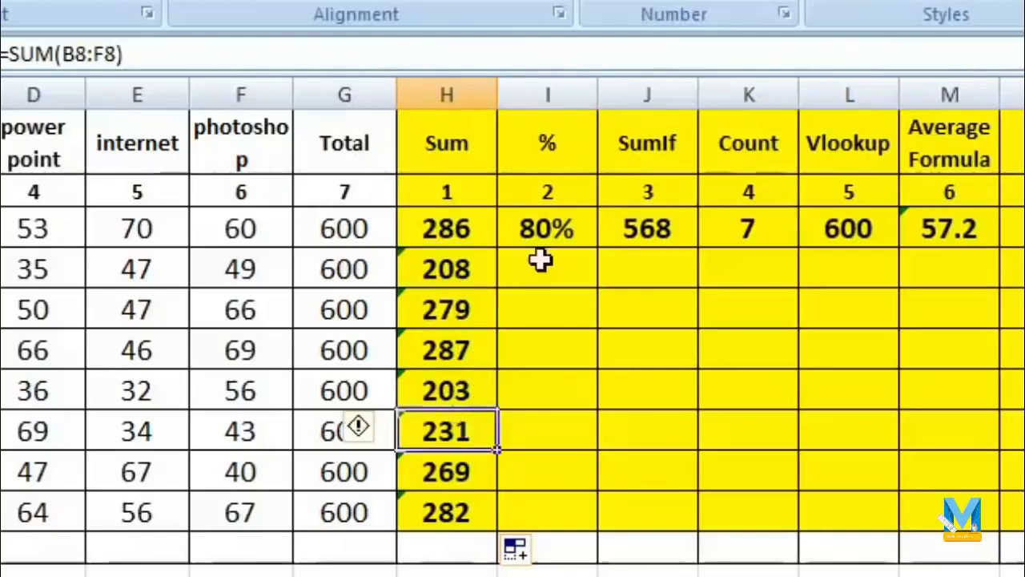
Enter the percentage formula =H4*100/G4 in cell I4
left_click(540, 261)
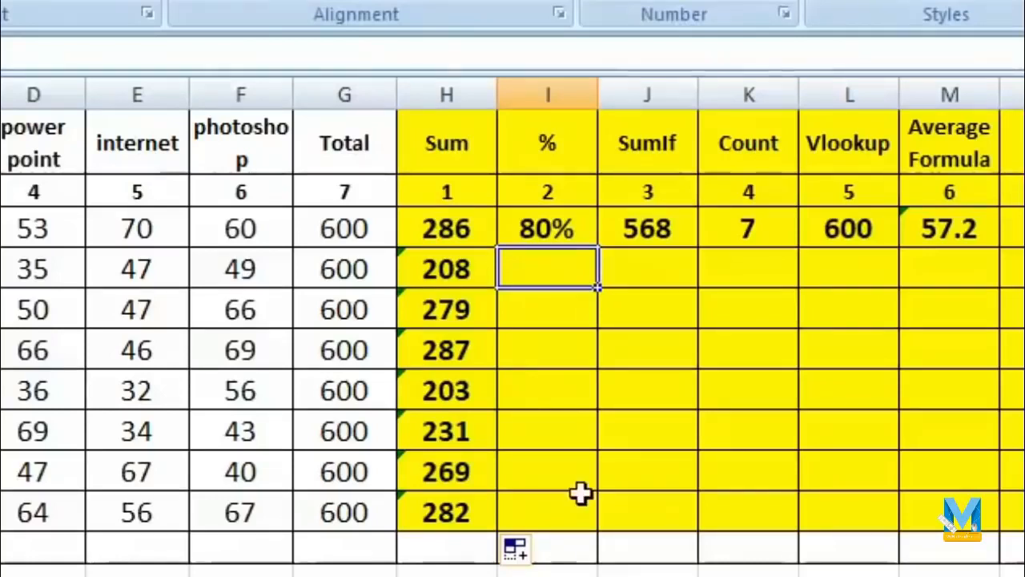
type("=")
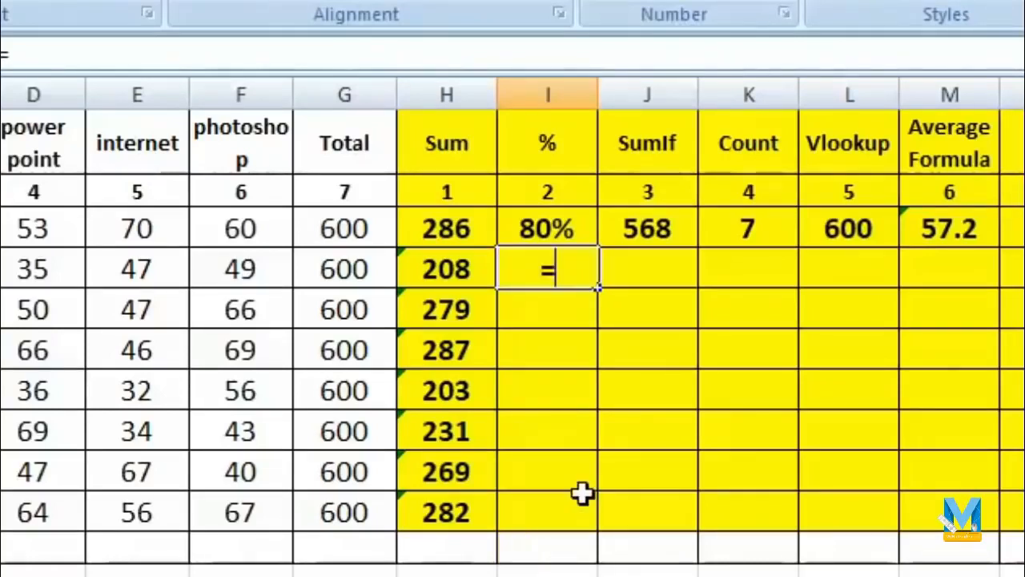
left_click(447, 270)
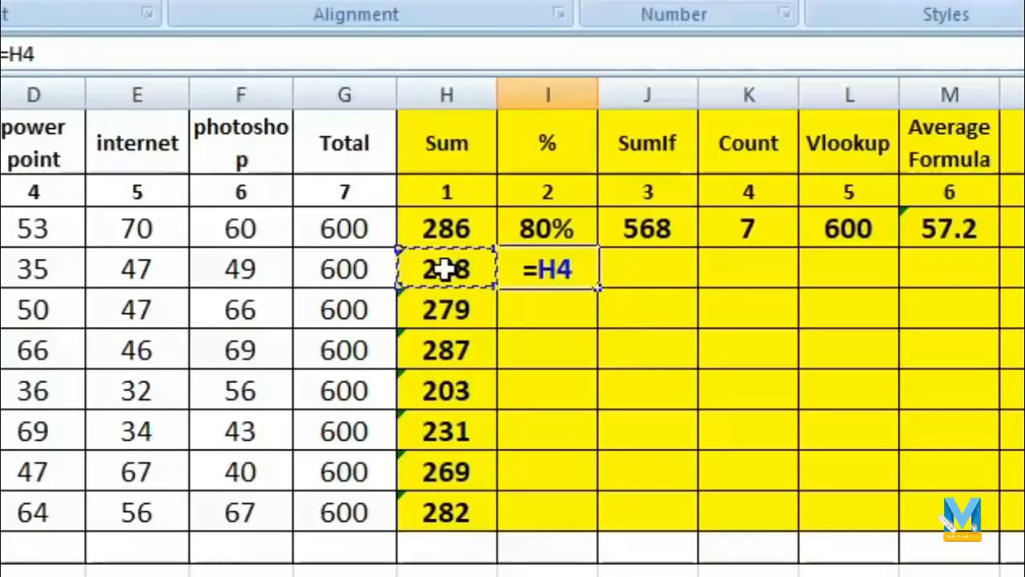
type("*")
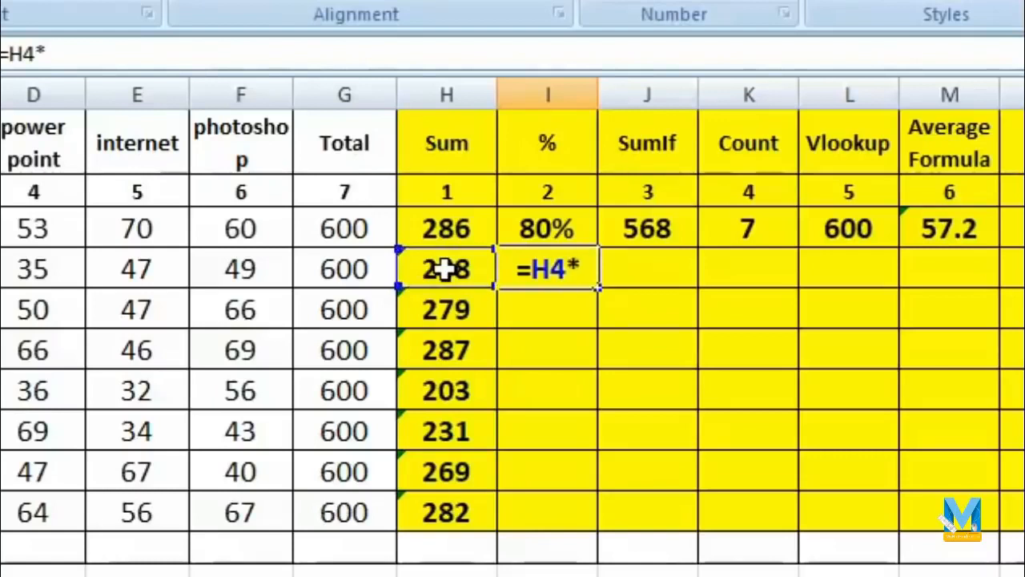
type("100")
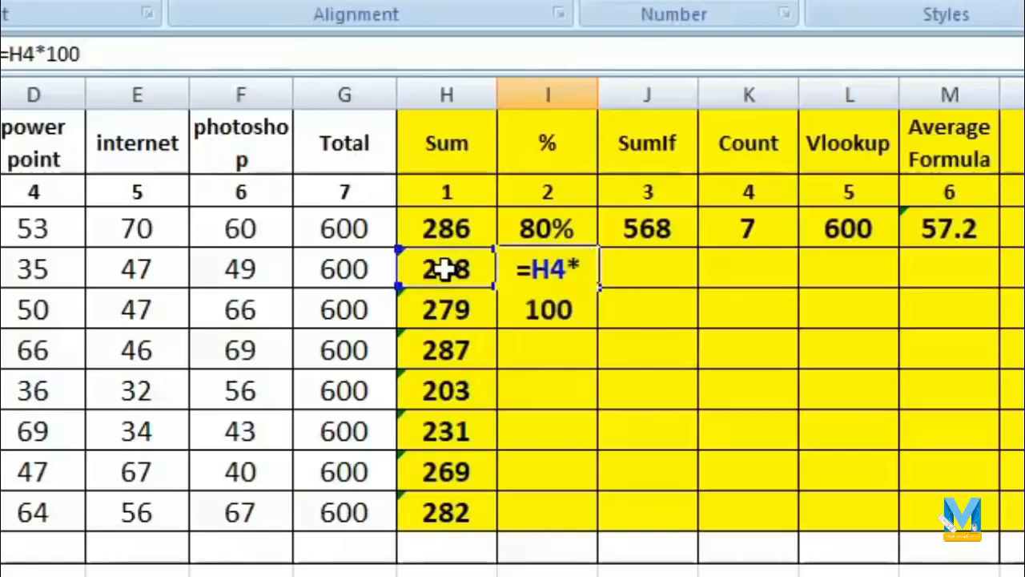
type("/")
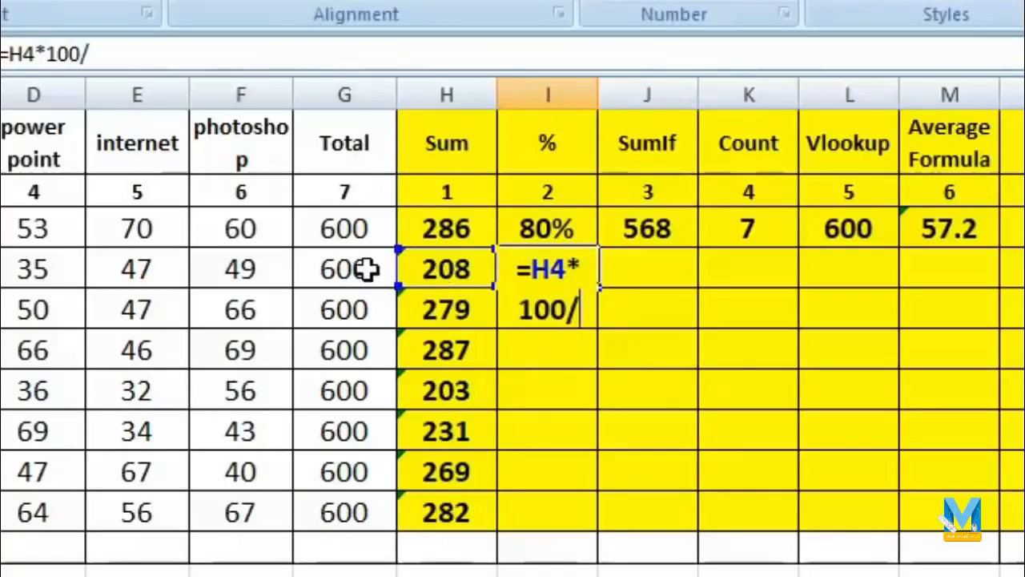
left_click(327, 270)
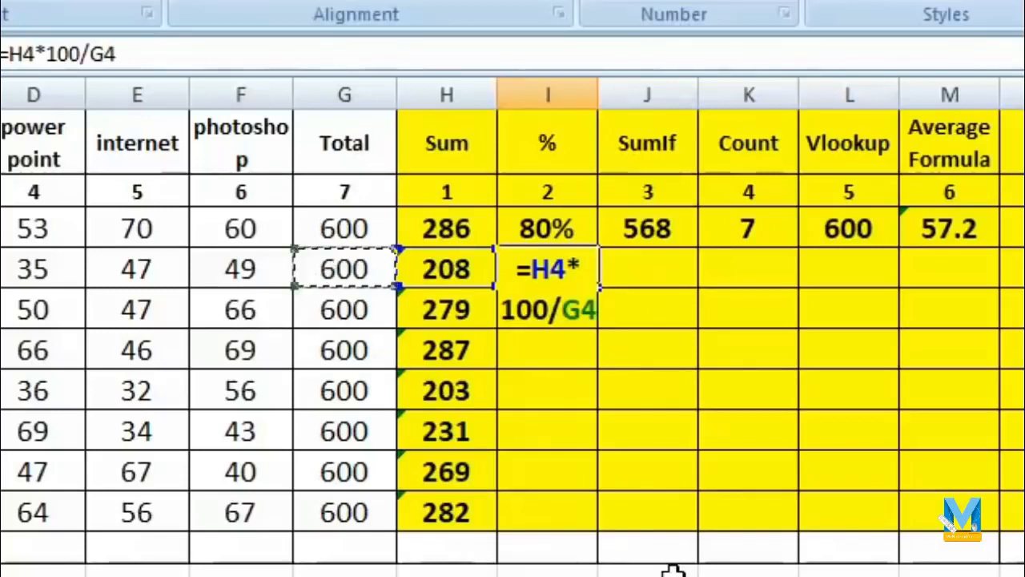
key("Return")
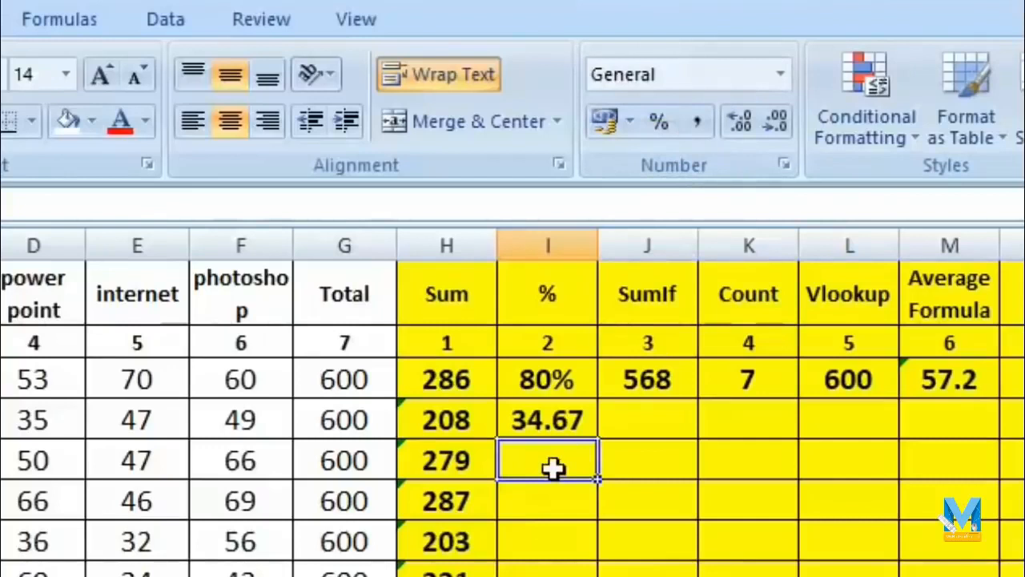
Format cell I5 as a percentage and enter the formula =H5/G5 in it
left_click(658, 120)
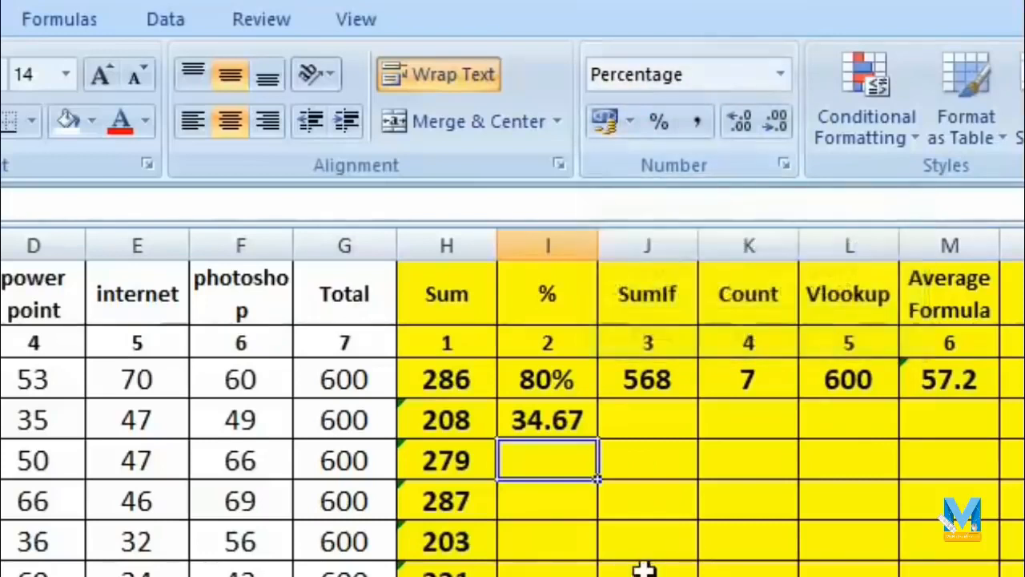
type("=")
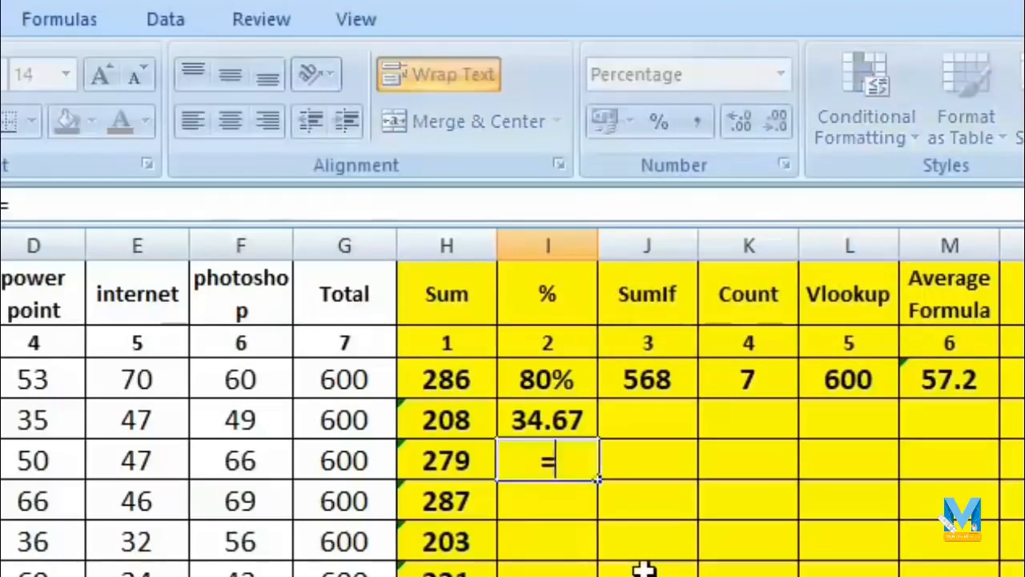
left_click(463, 465)
type("/")
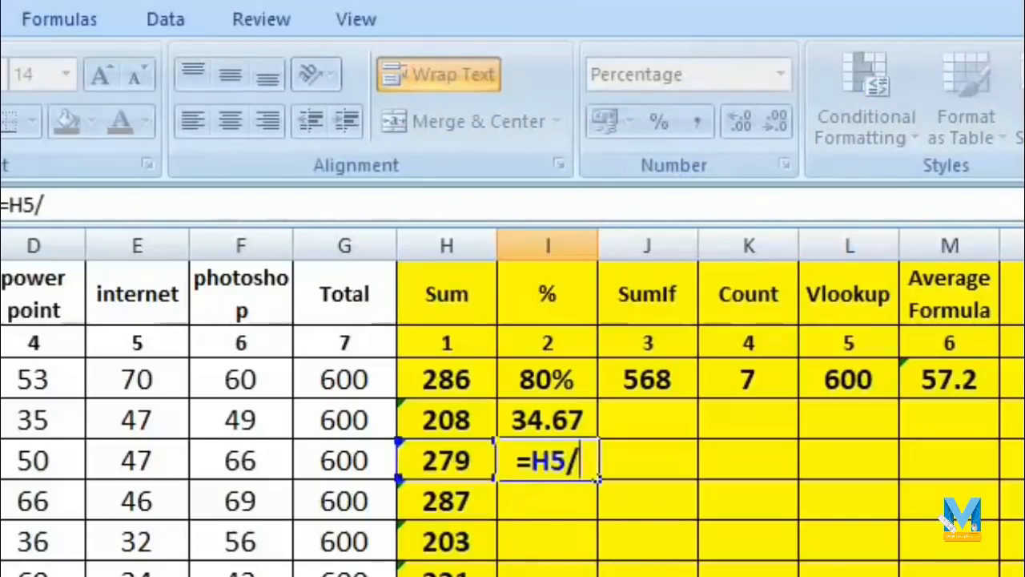
left_click(364, 465)
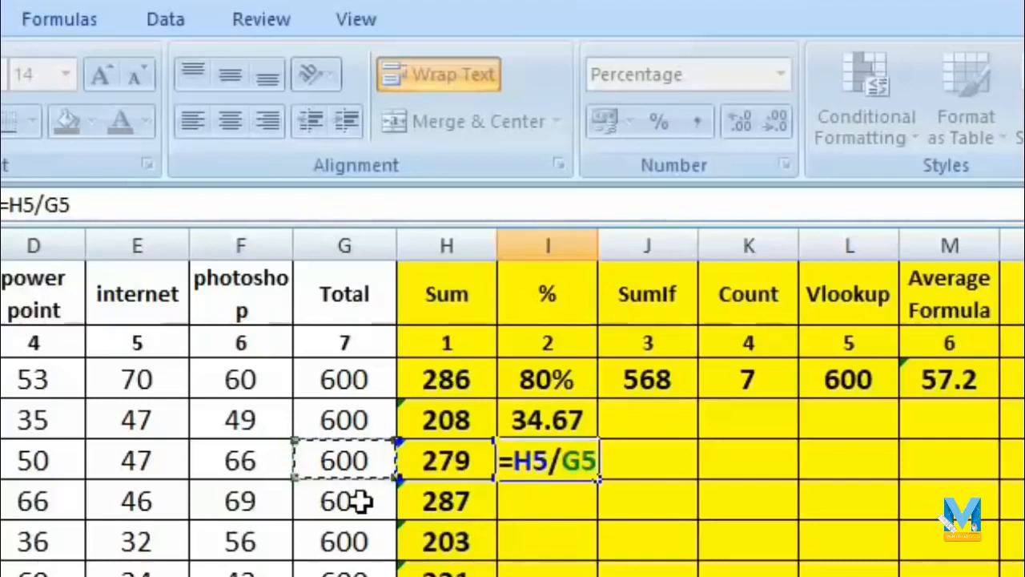
key("Return")
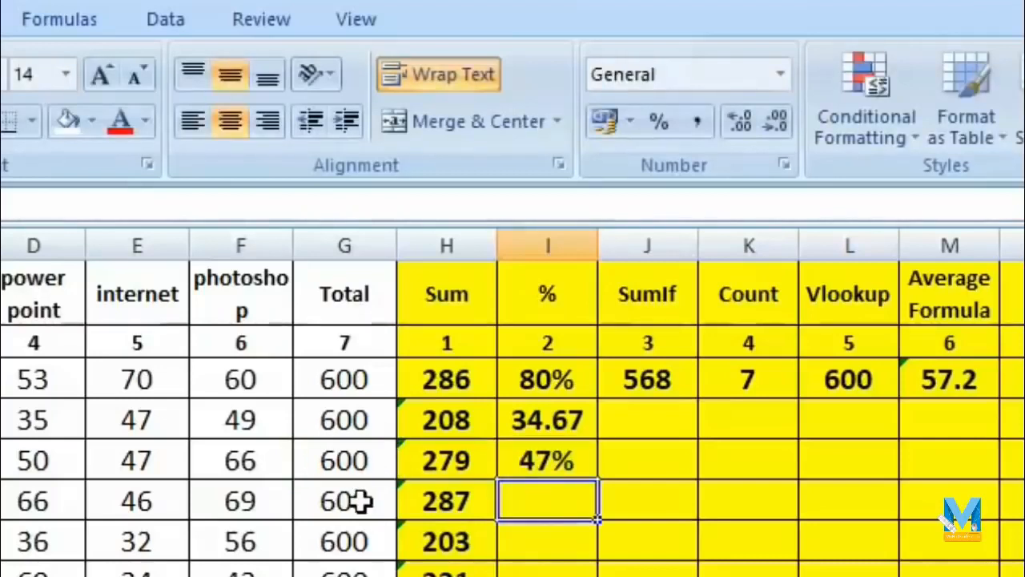
Compare the formulas in I4 and I5, and fill the I5 formula down to cell I10
key("Up")
key("Up")
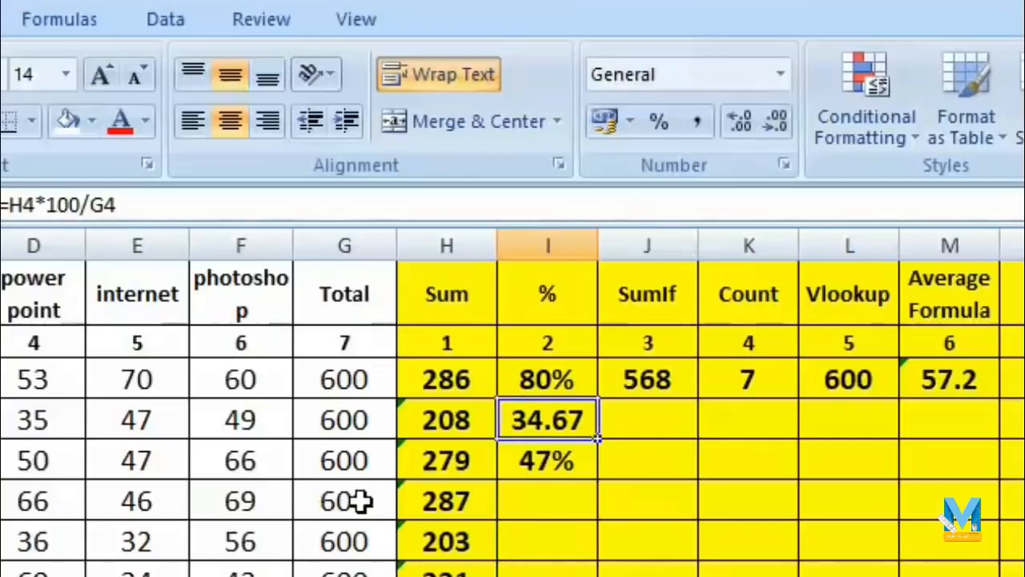
key("Down")
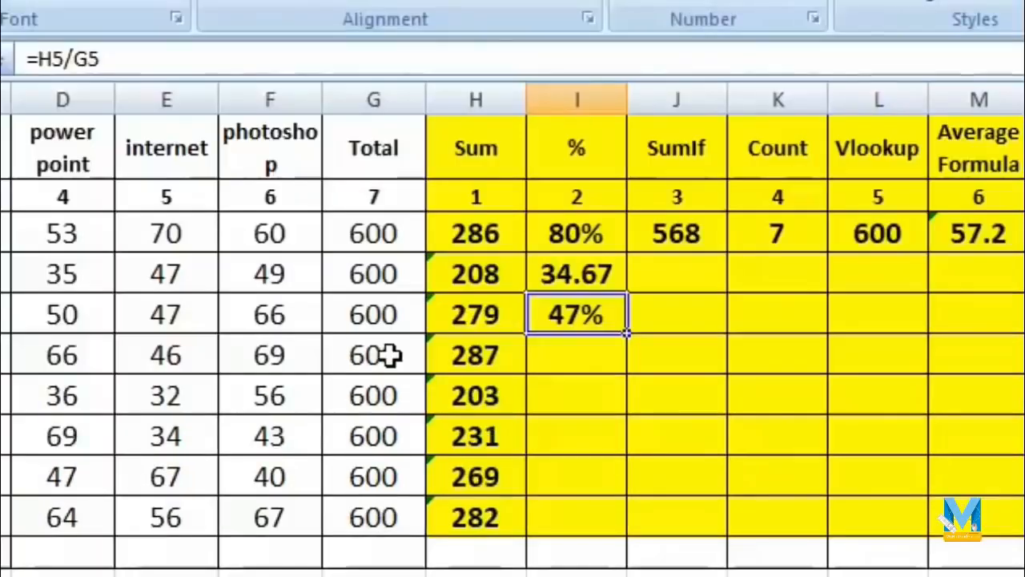
left_click_drag(627, 333, 633, 530)
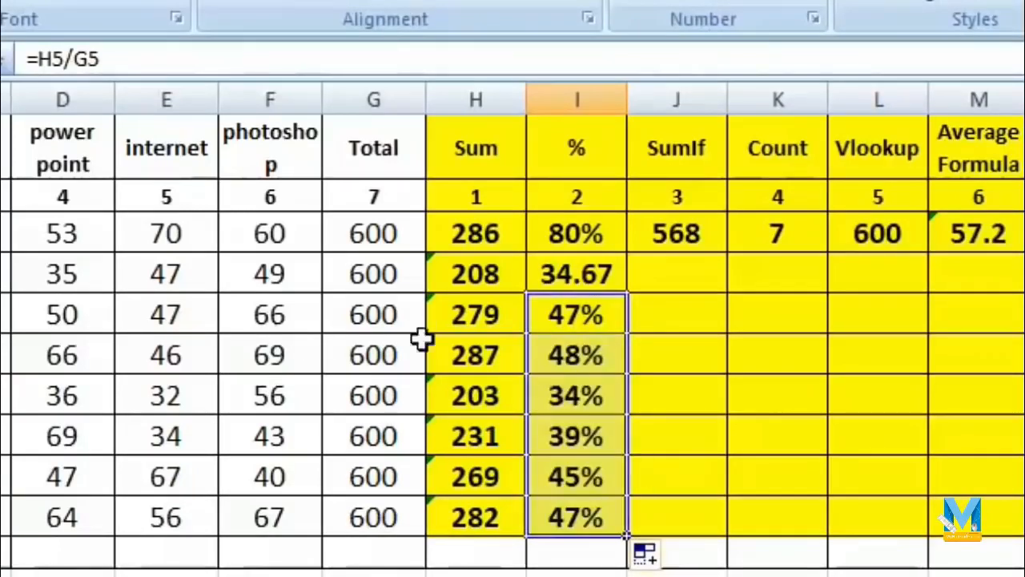
left_click(637, 358)
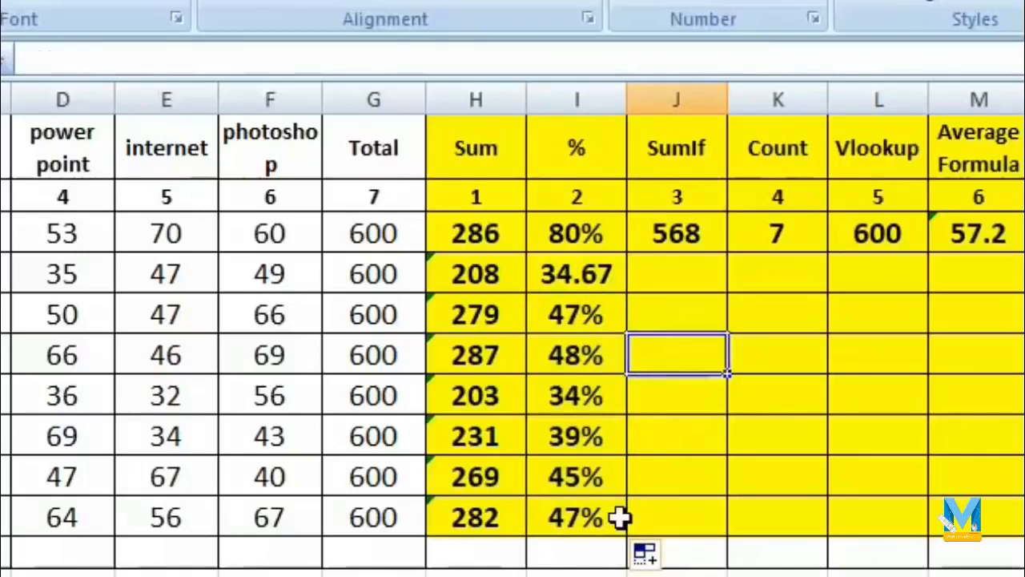
Enter a SUMIF formula in J4 with range A3:A10, the student name from A3 as quoted text criterion, and sum range H3:H10
left_click(673, 275)
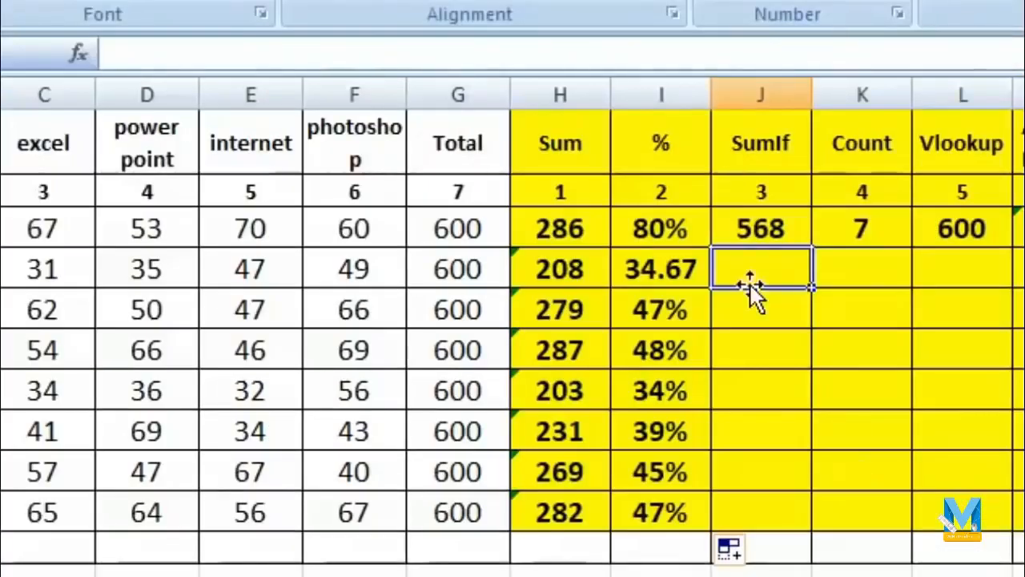
type("=sumif")
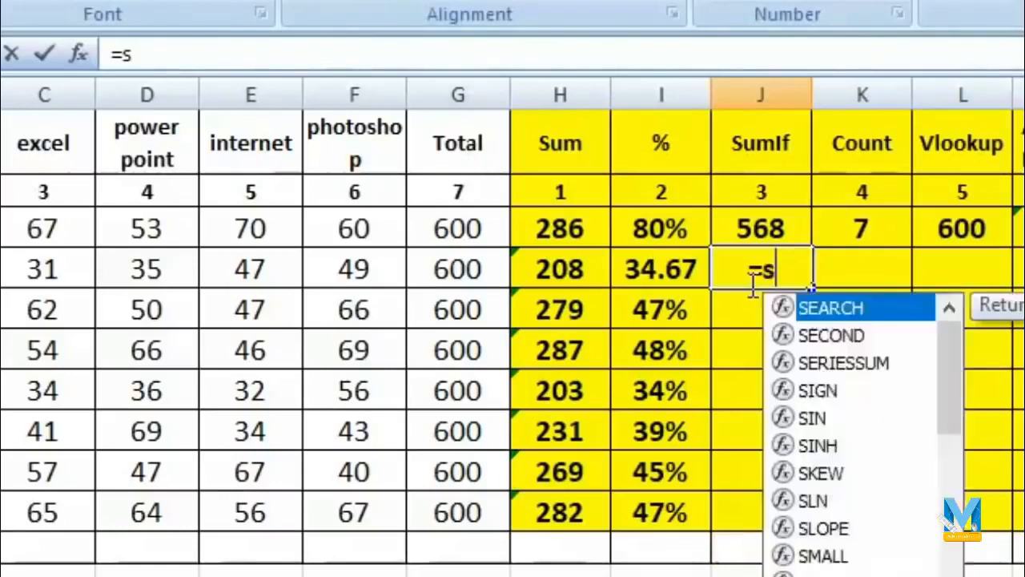
type("(")
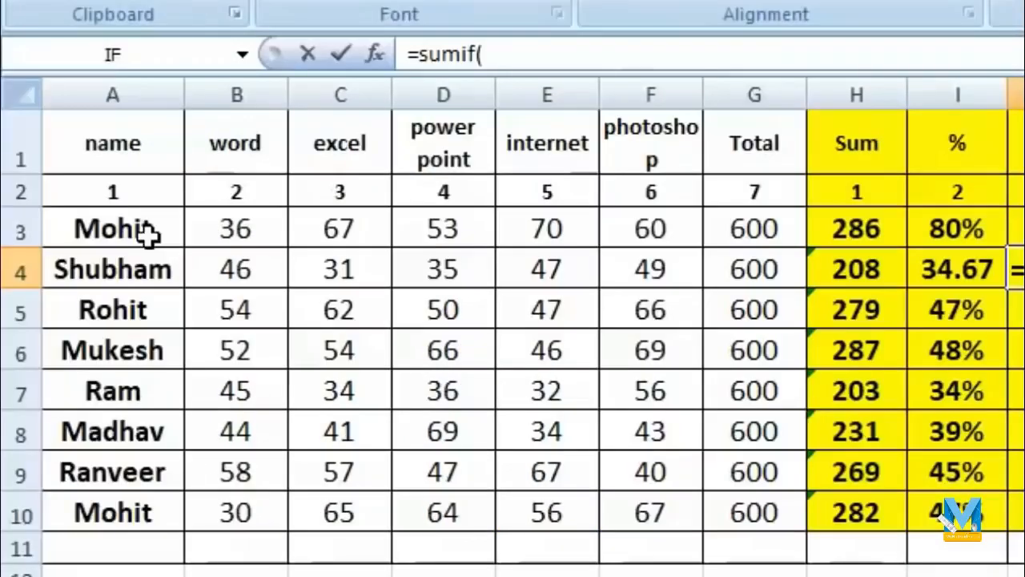
left_click_drag(147, 232, 149, 508)
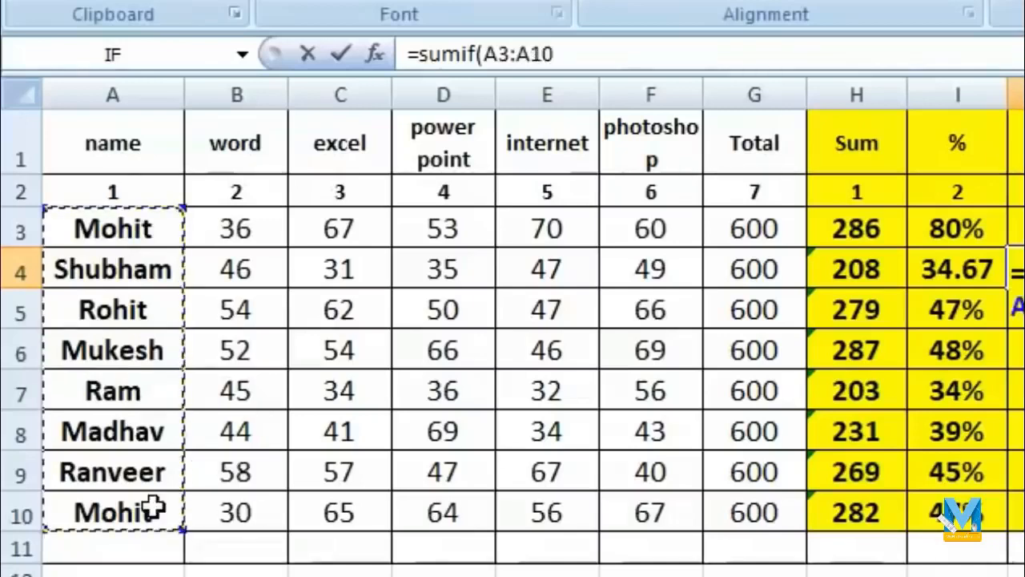
type(",")
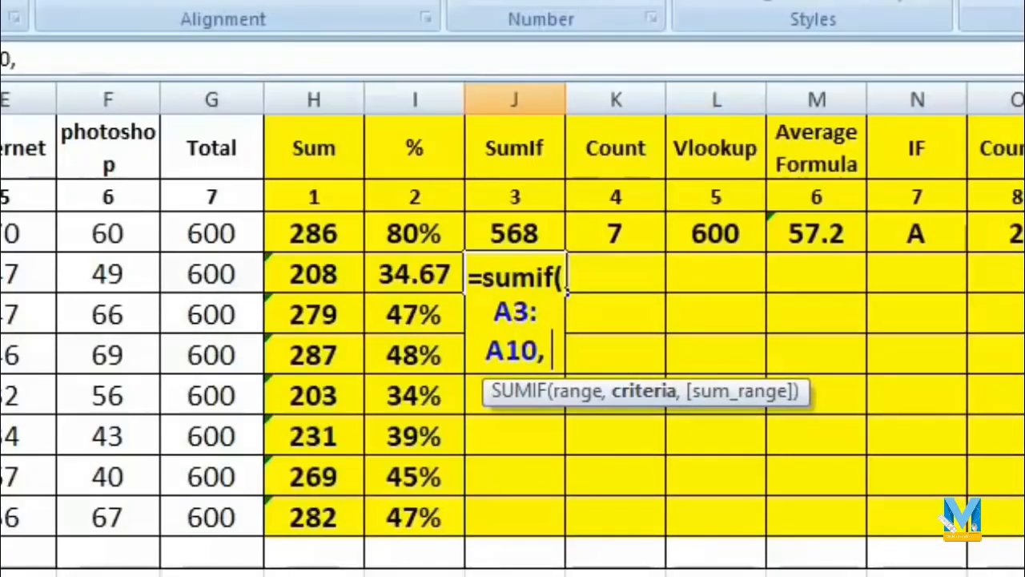
type("\"")
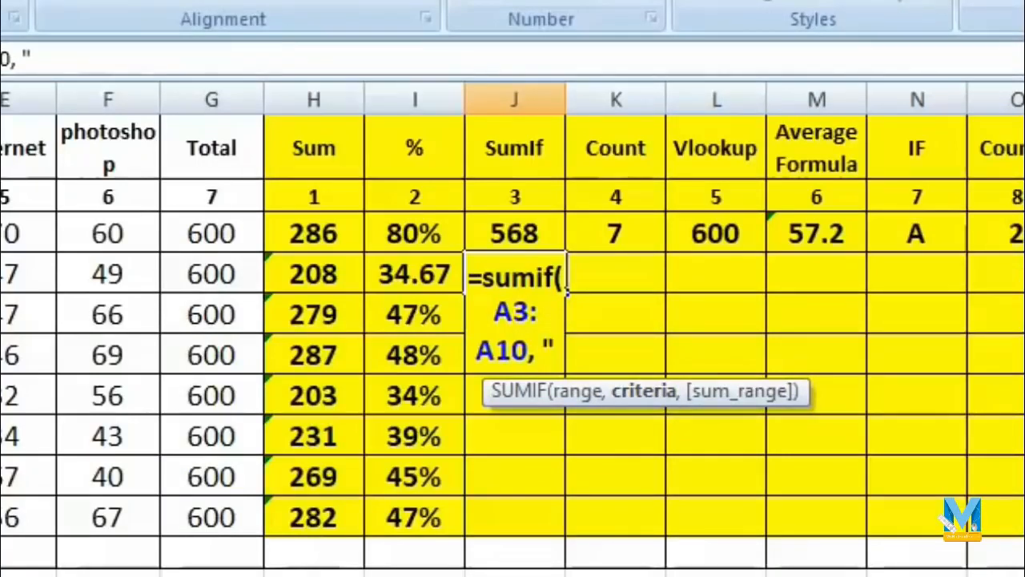
type("Mohit")
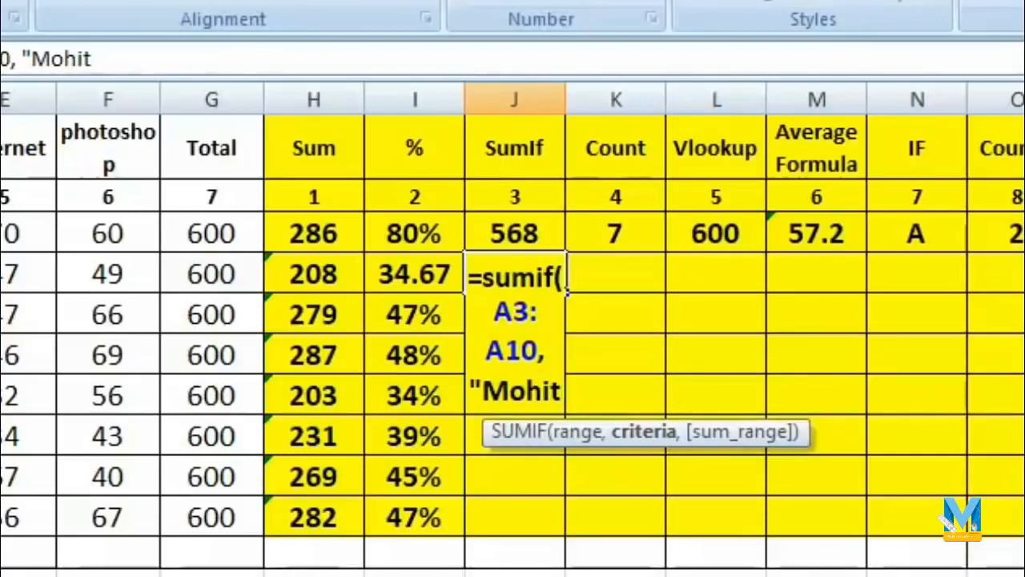
type("\",")
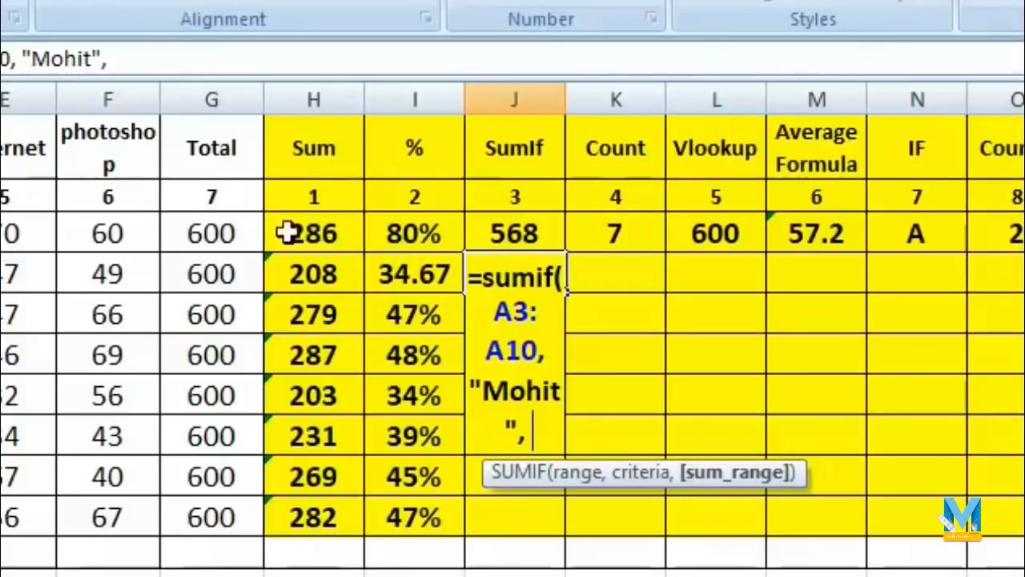
left_click_drag(328, 232, 339, 521)
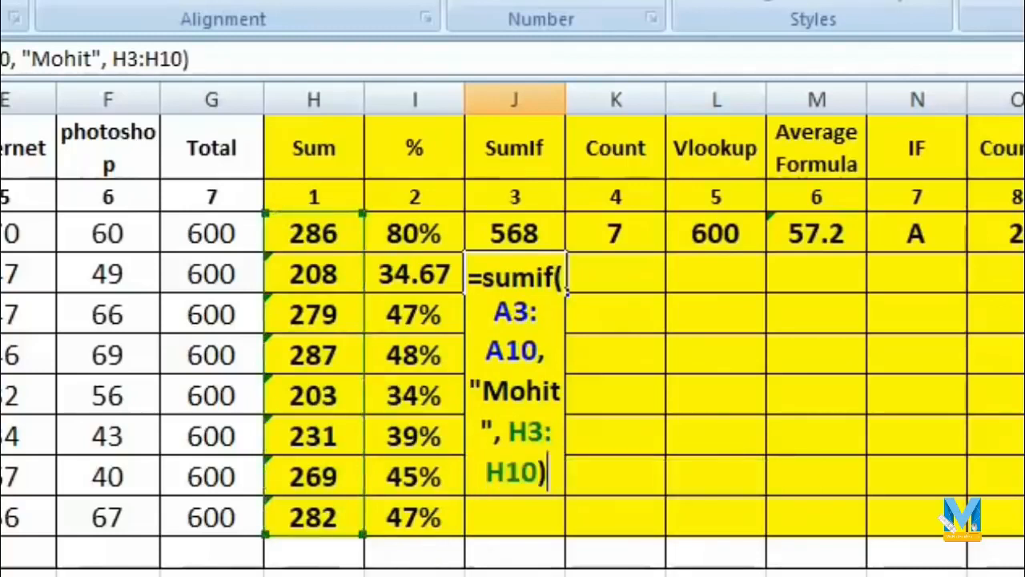
key("Return")
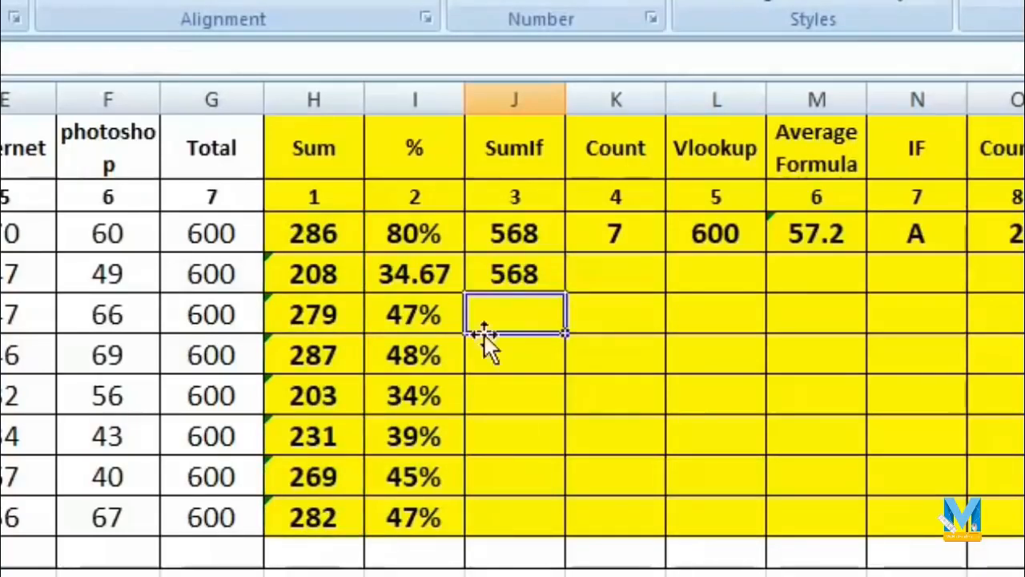
left_click(509, 270)
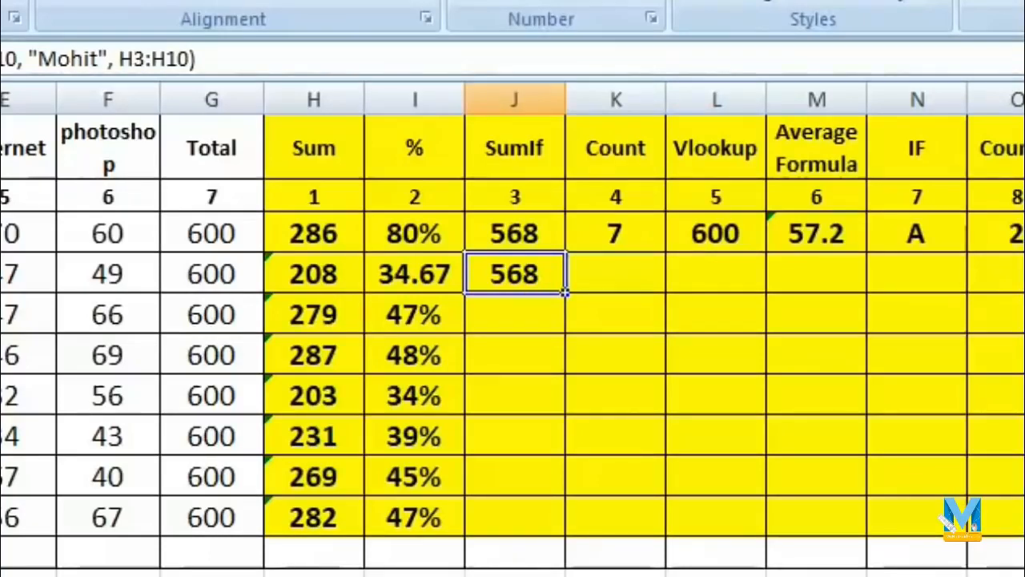
Enter the formula =count(A4:G4) in cell K4 of the Count column
left_click(616, 273)
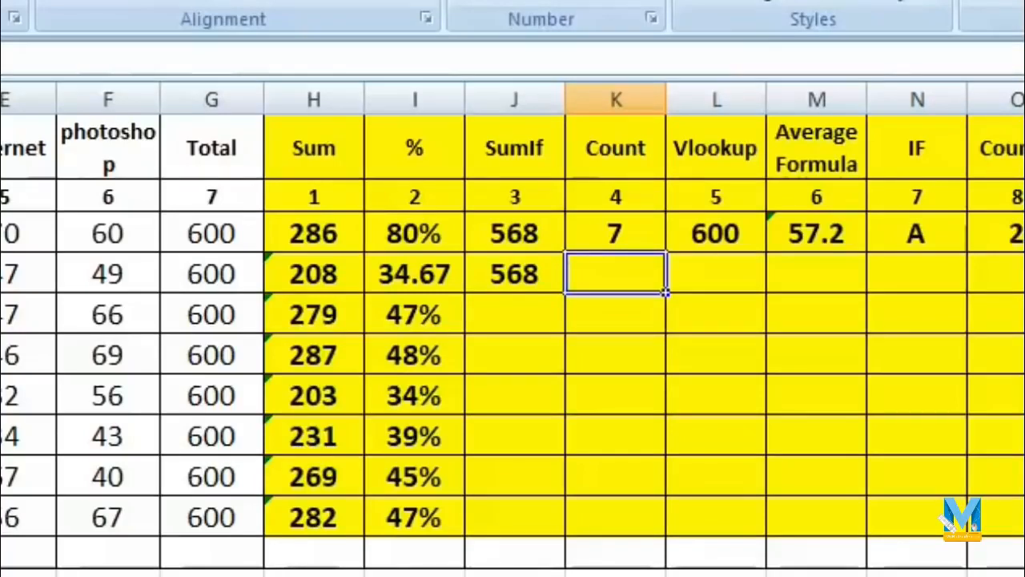
type("=")
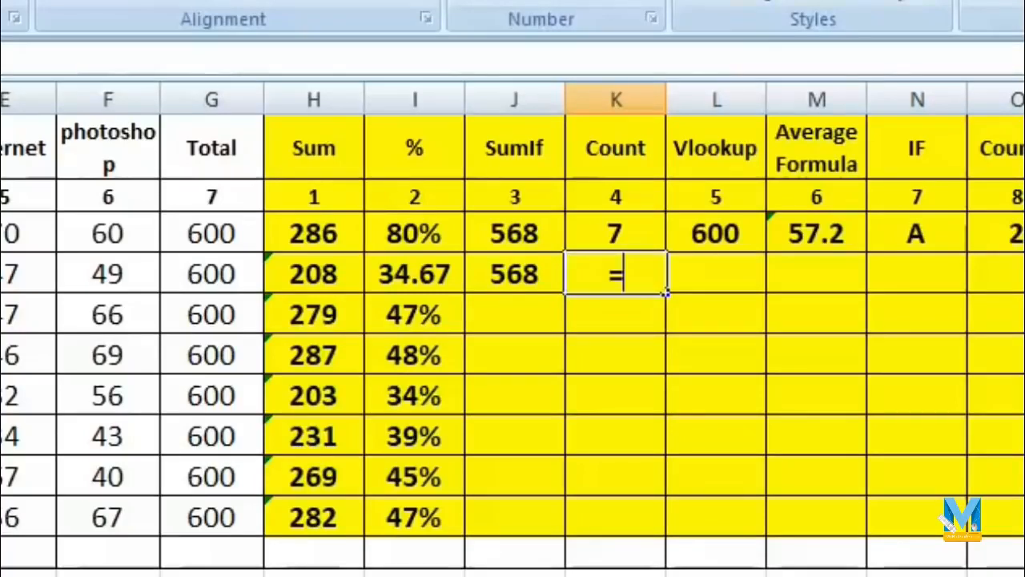
type("count")
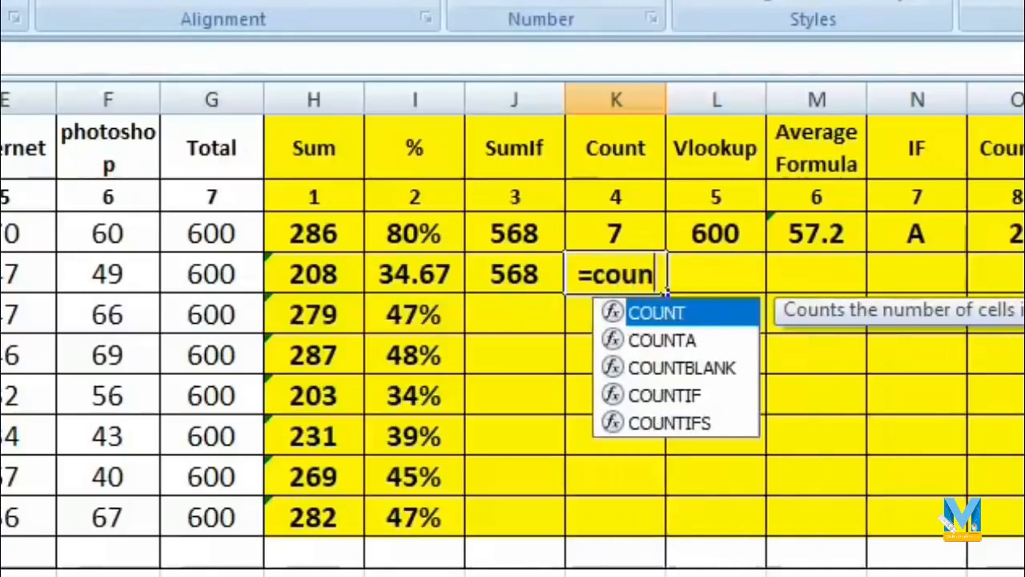
type("(")
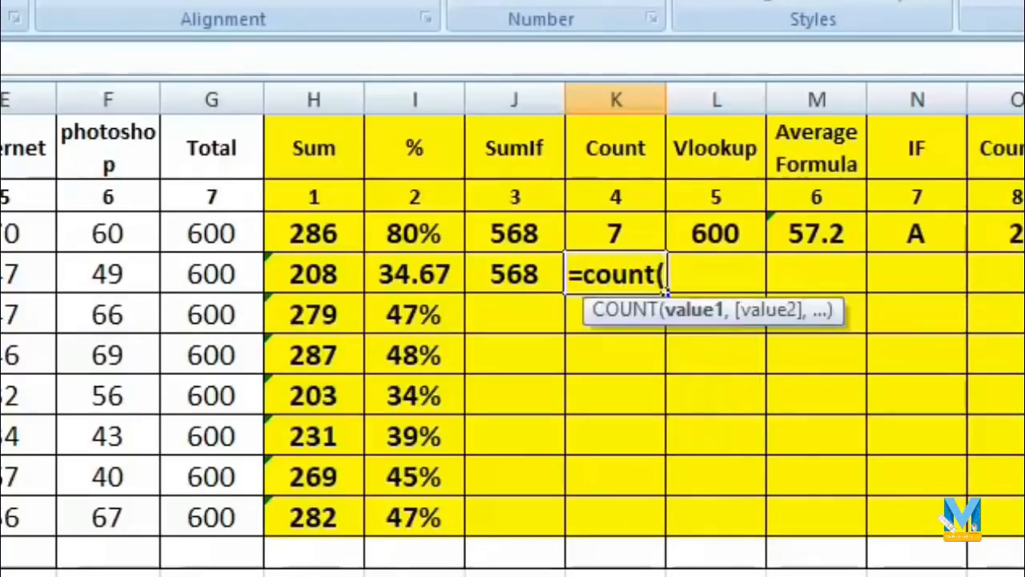
left_click_drag(85, 279, 751, 279)
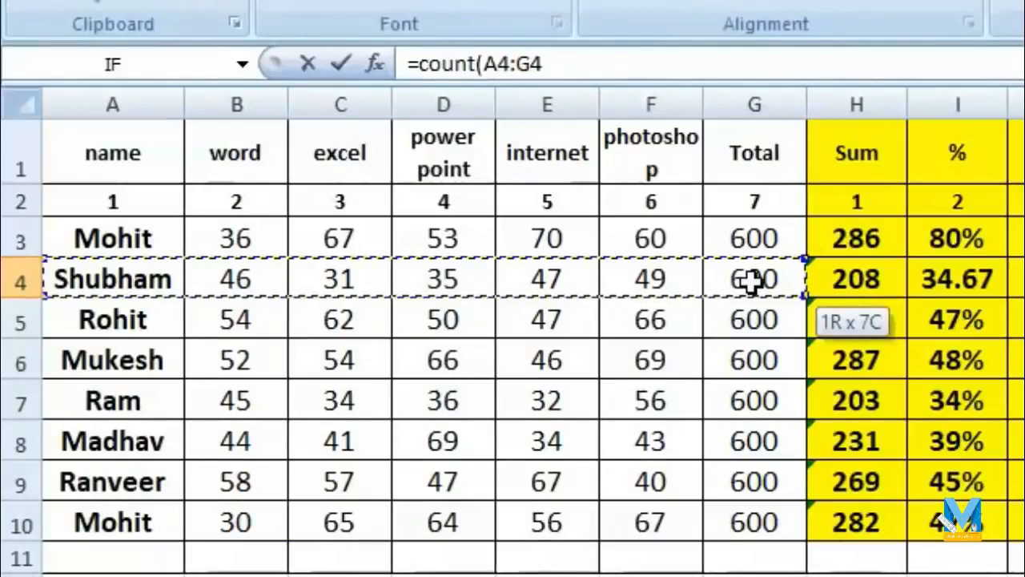
type(")")
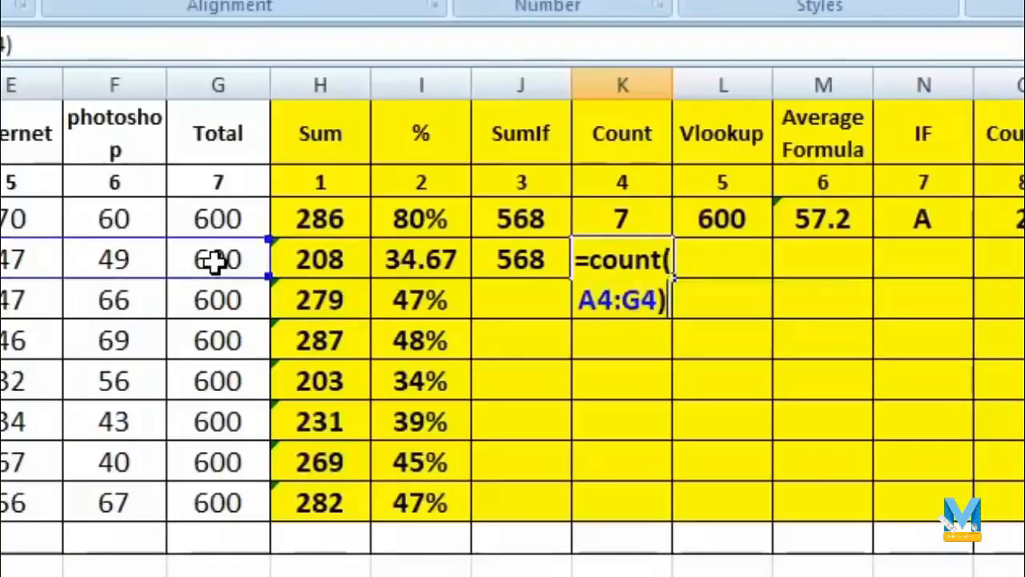
key("Return")
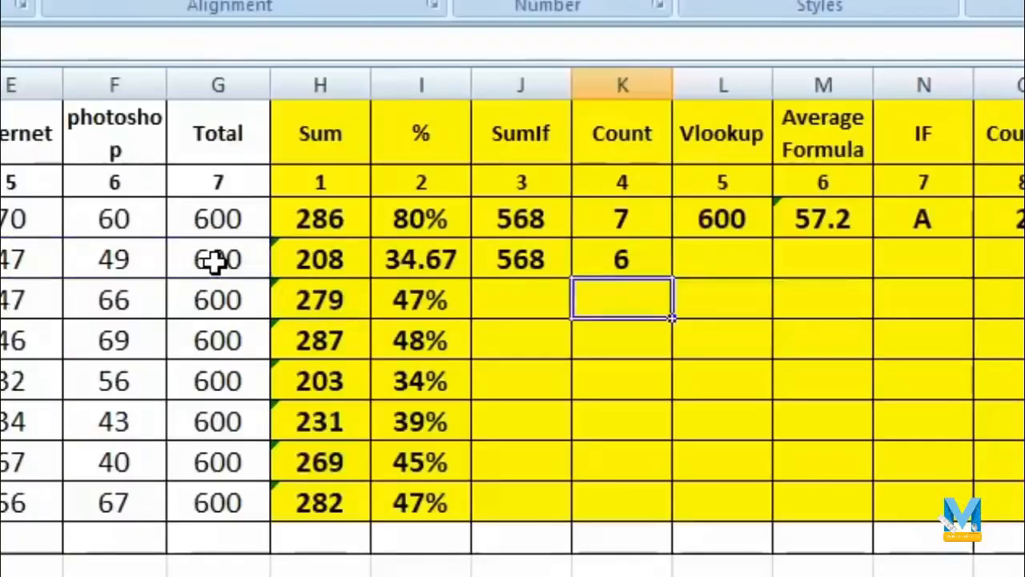
Clear the power point mark in D4 to test the Count formula in K4, and enter 25 in the emptied cell
left_click(655, 251)
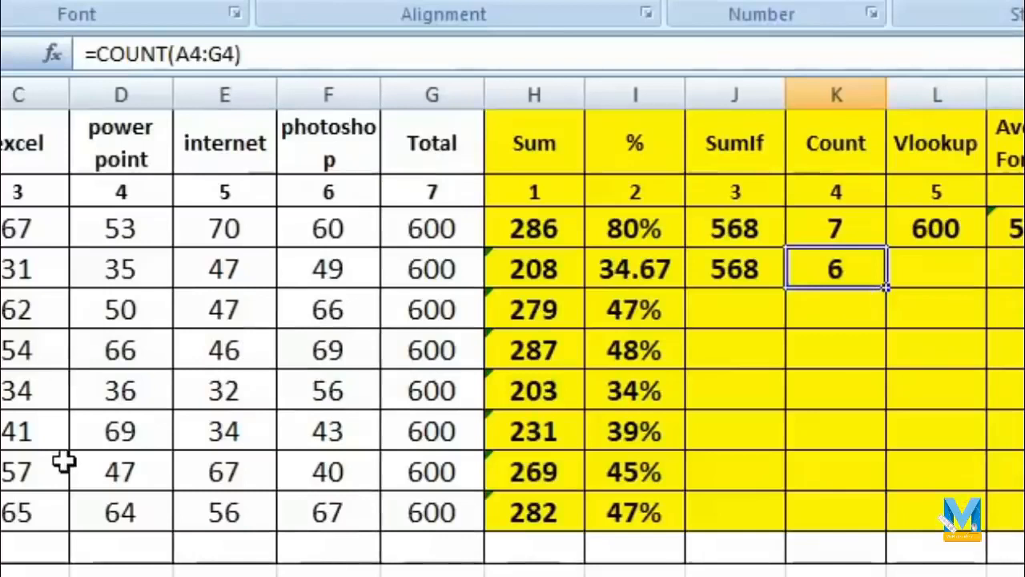
left_click(1, 268)
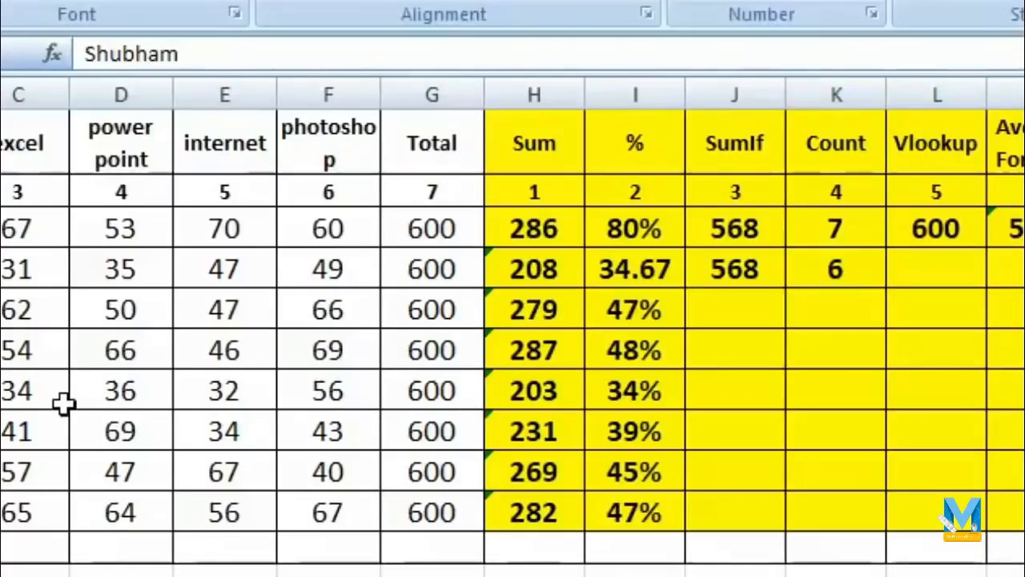
left_click(111, 265)
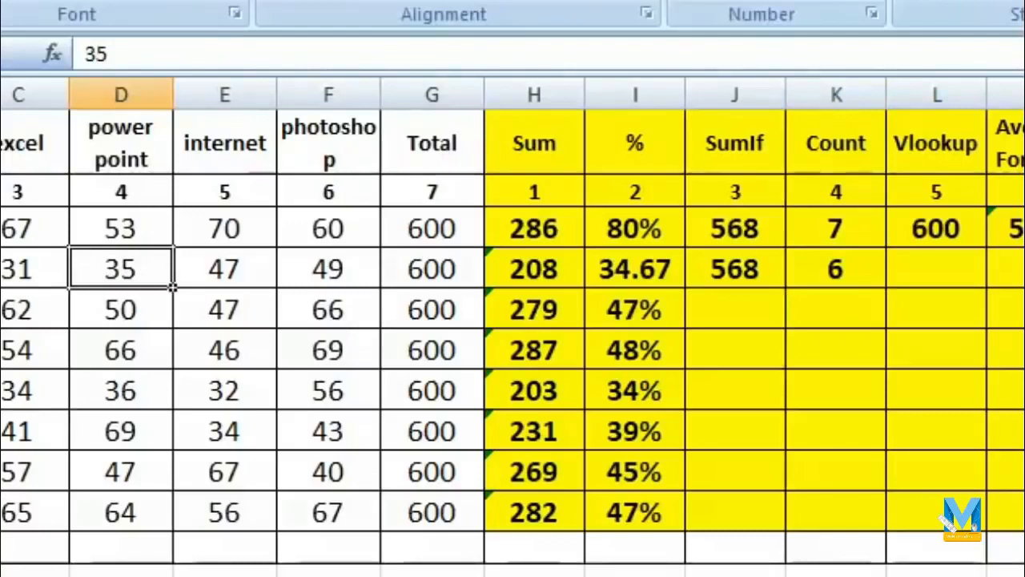
key("Delete")
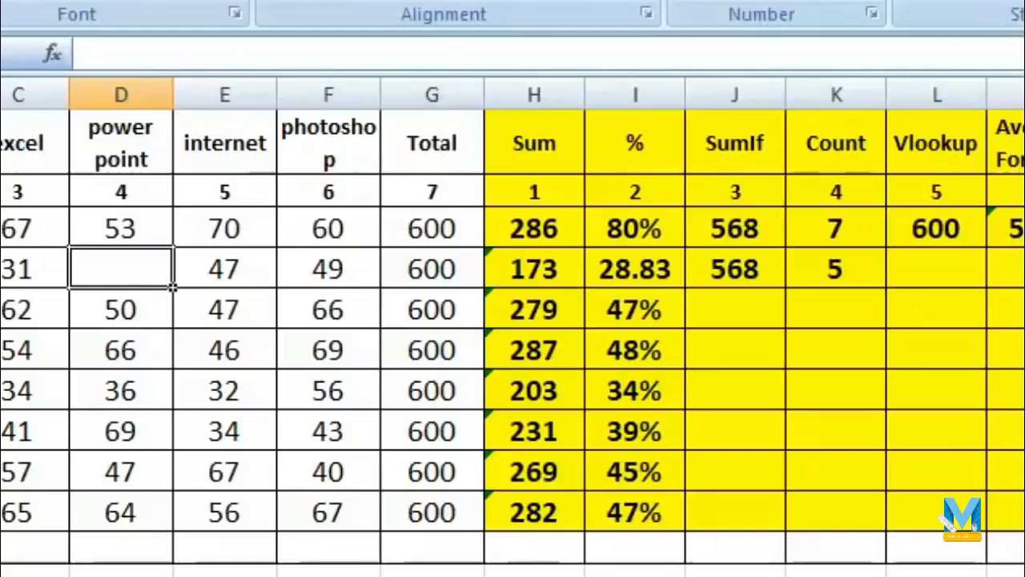
type("25")
key("Return")
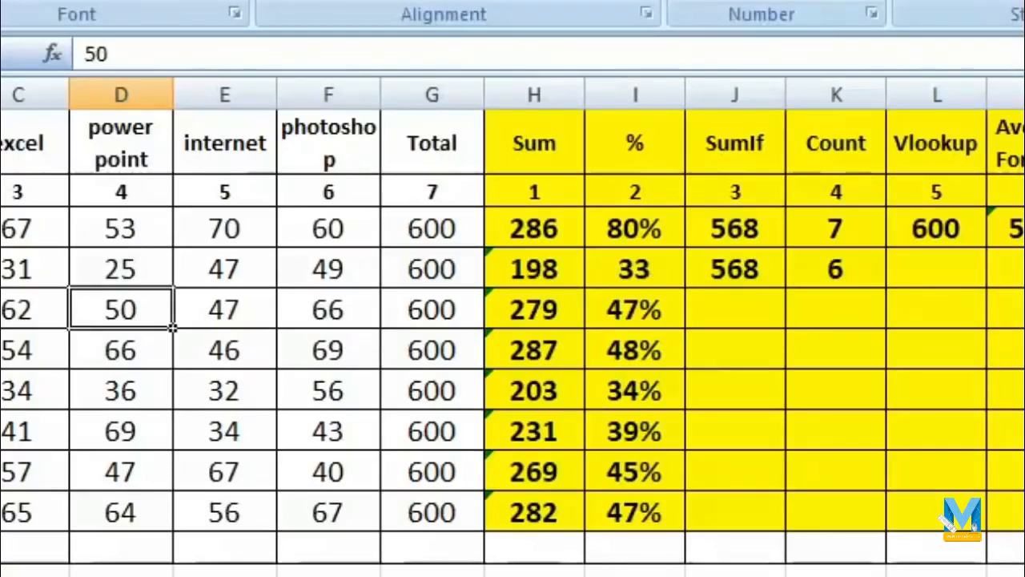
Start a VLOOKUP formula in L4 with the student name from A7 as the quoted lookup value
left_click(949, 269)
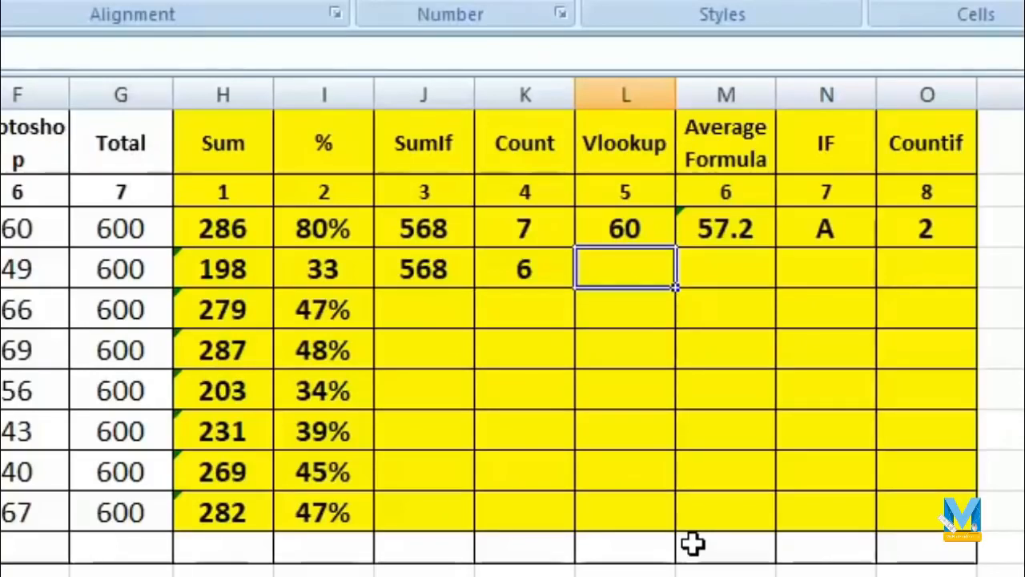
type("=")
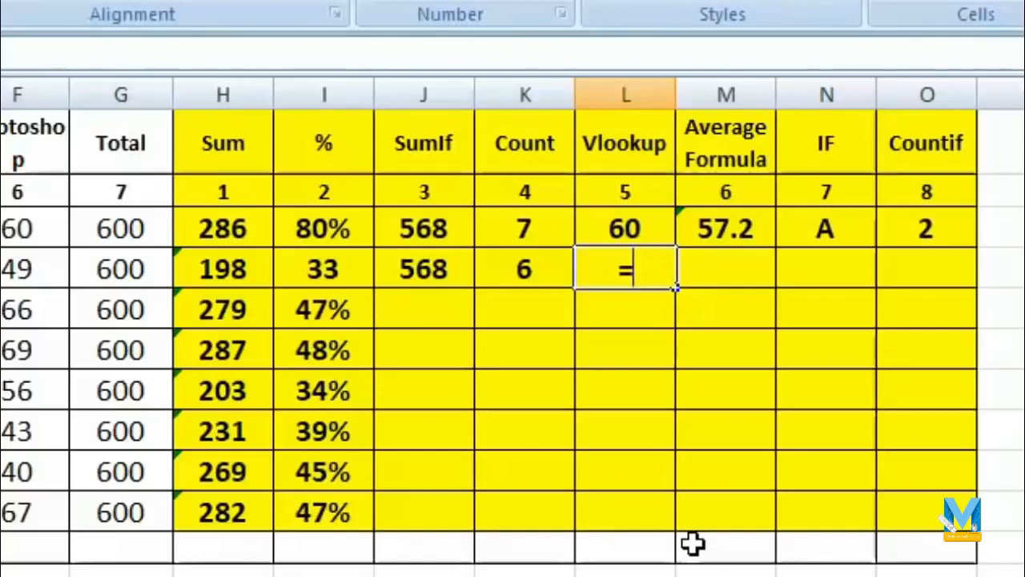
type("vlo")
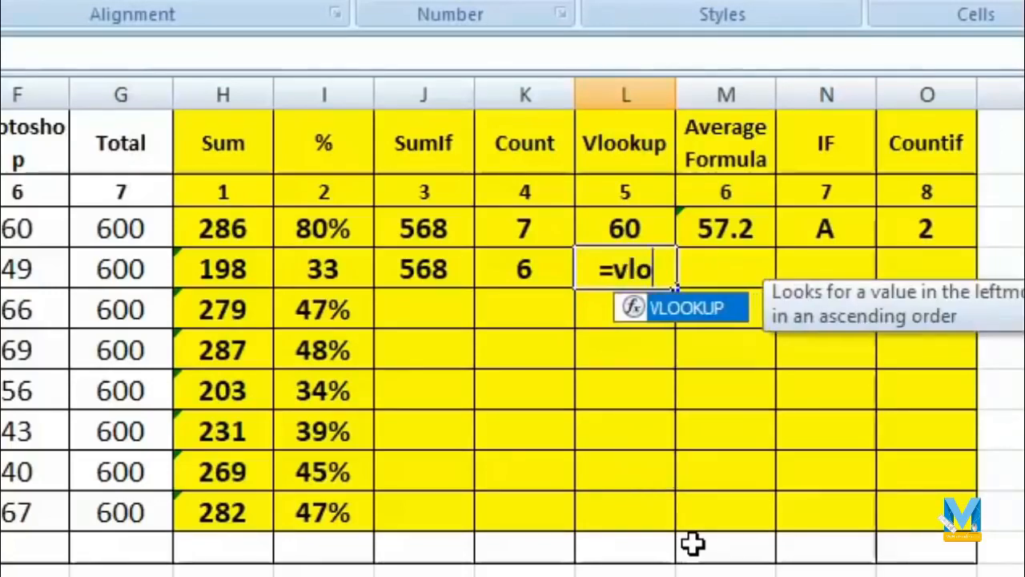
double_click(695, 310)
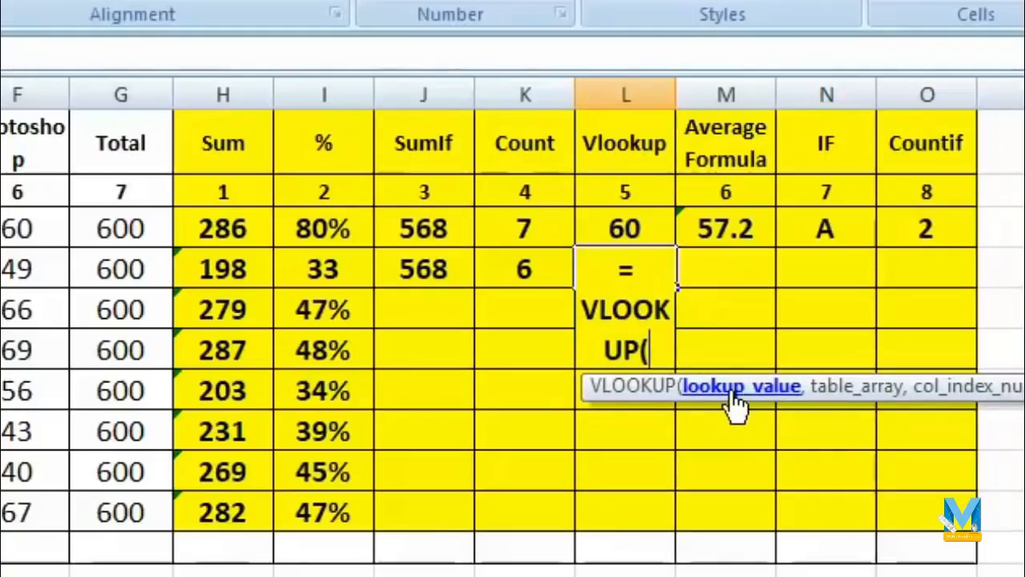
type("\"")
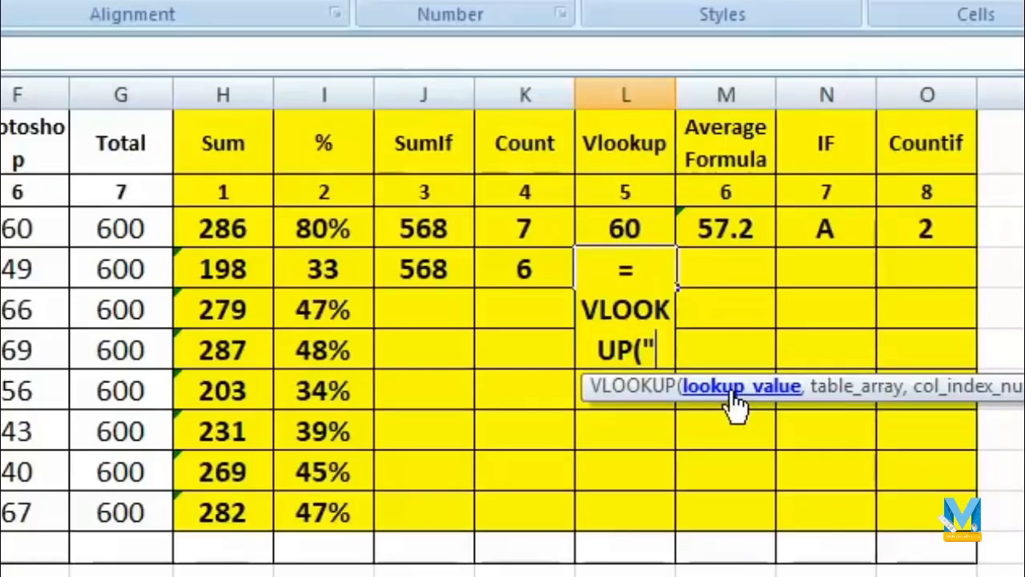
type("Ram")
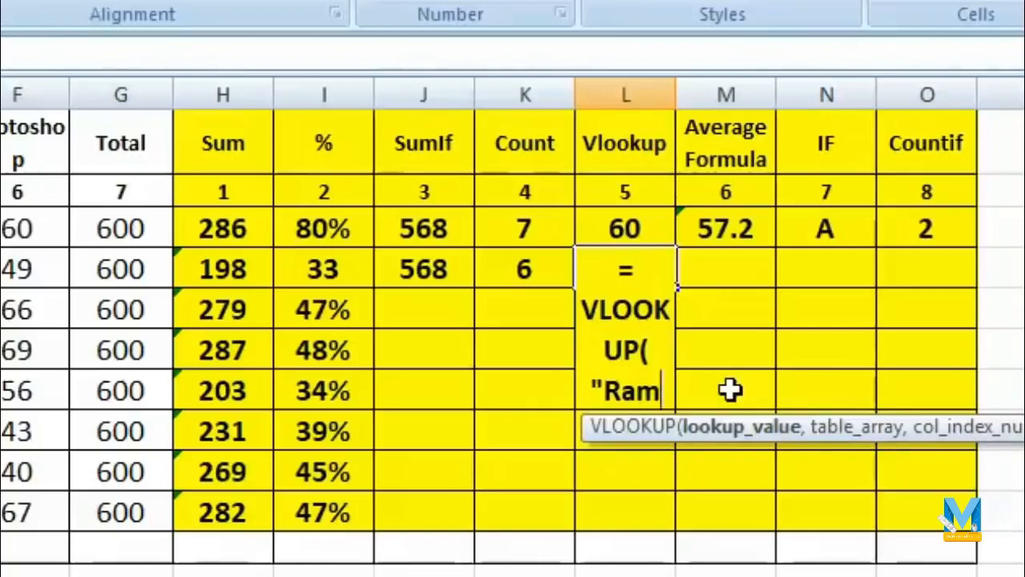
type("\",")
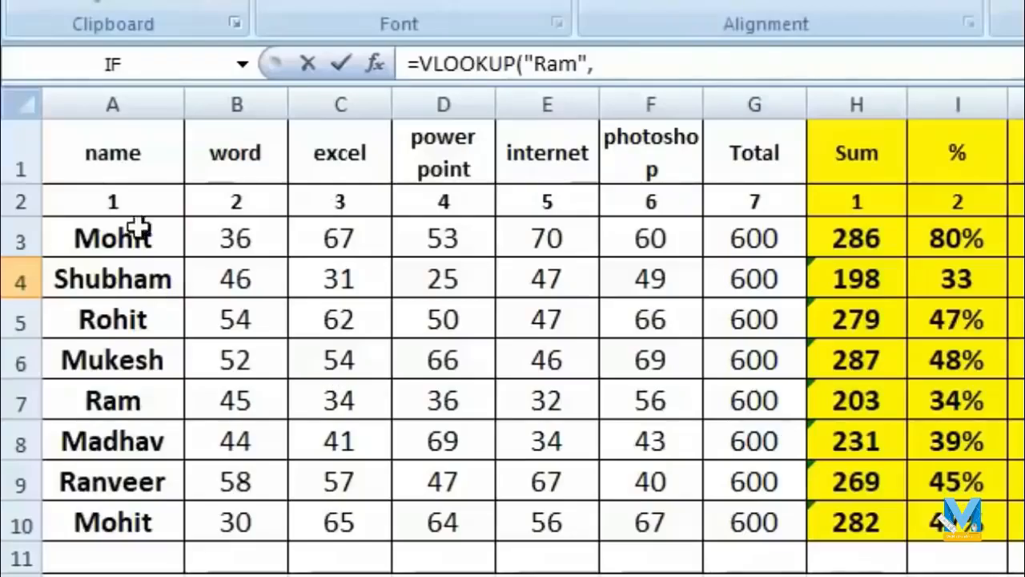
Complete the L4 VLOOKUP formula with table array A1:G10, column index 5 and range lookup 0
left_click(84, 149)
left_click_drag(84, 149, 749, 517)
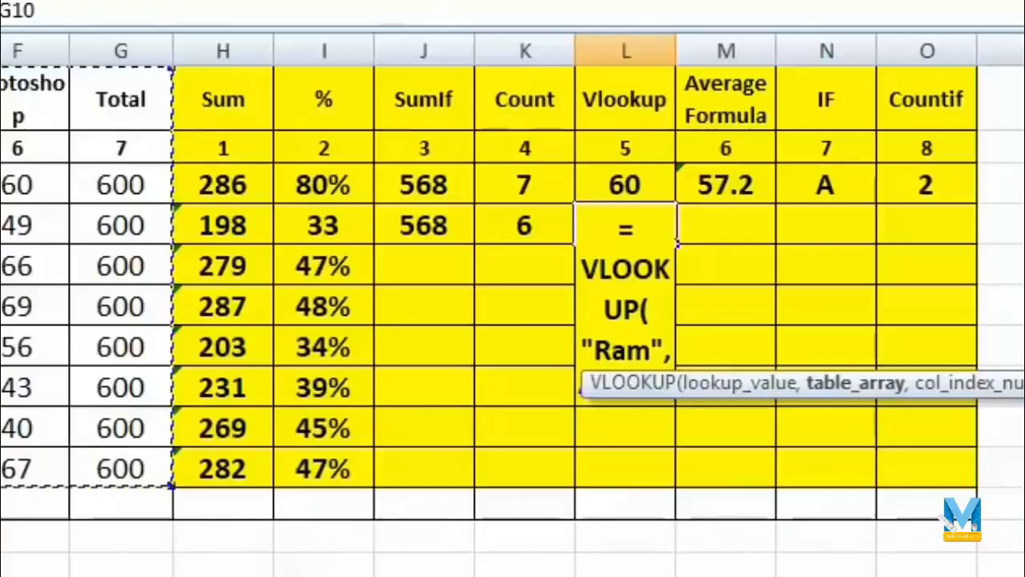
type(",")
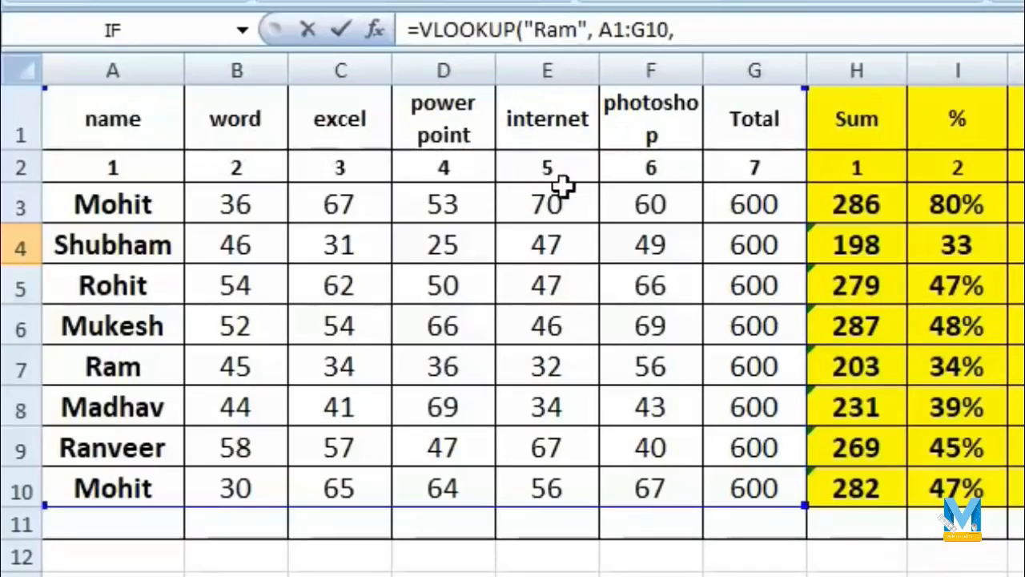
type("5")
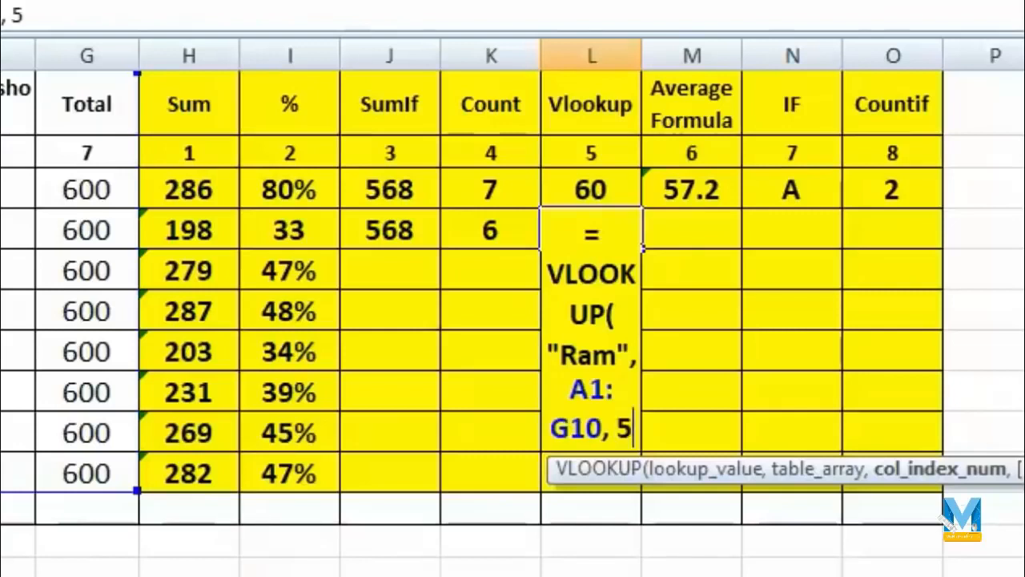
type(", 1")
key("BackSpace")
type("0")
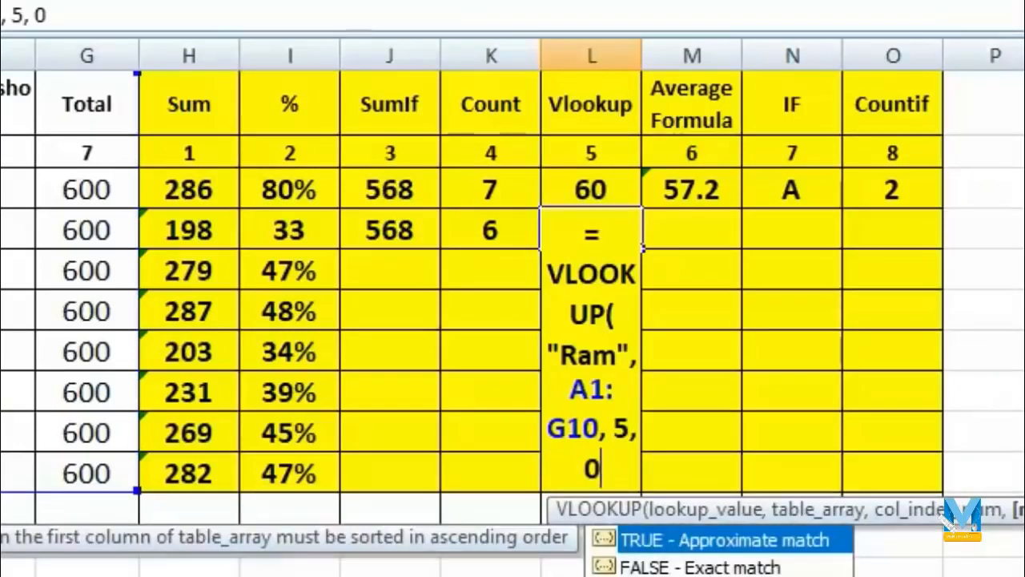
type(")")
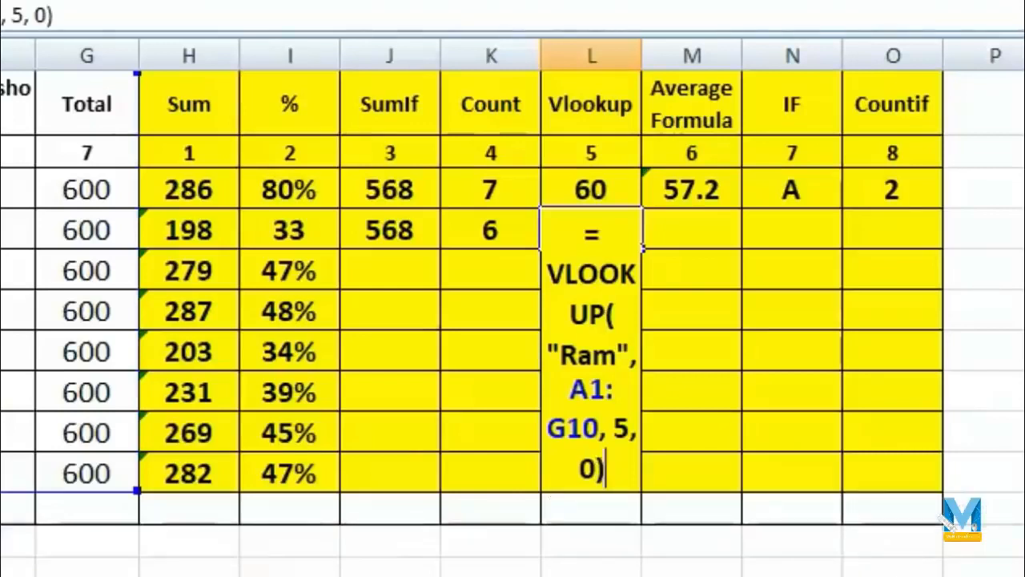
key("Return")
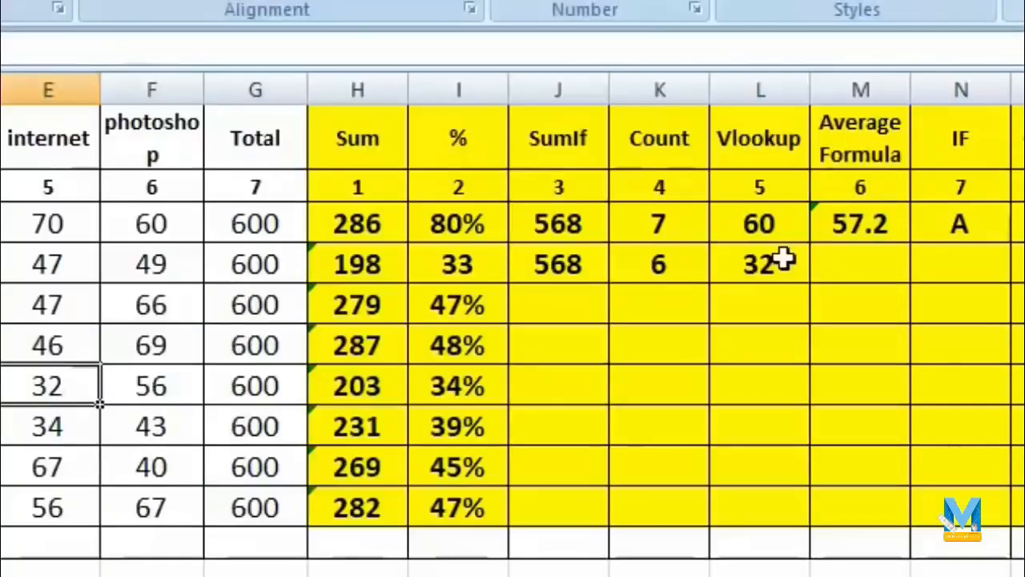
Review the arguments of the VLOOKUP formula in cell L4
left_click(784, 259)
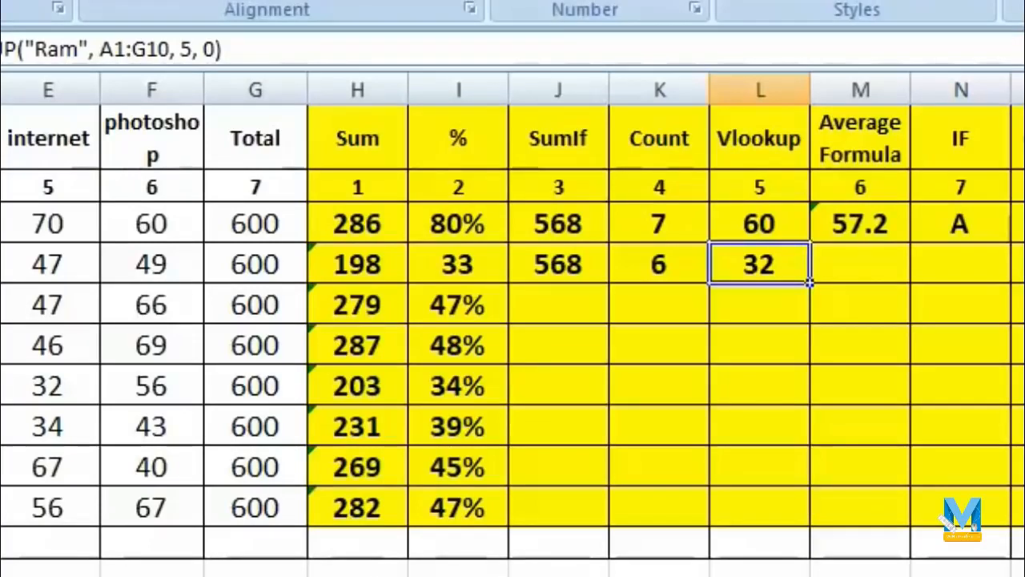
key("F2")
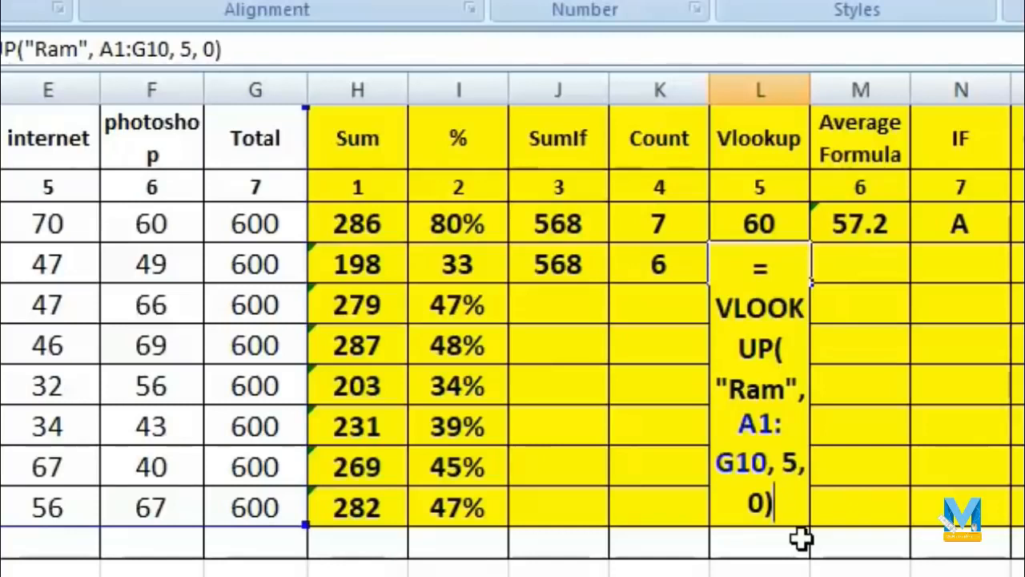
key("ctrl+Return")
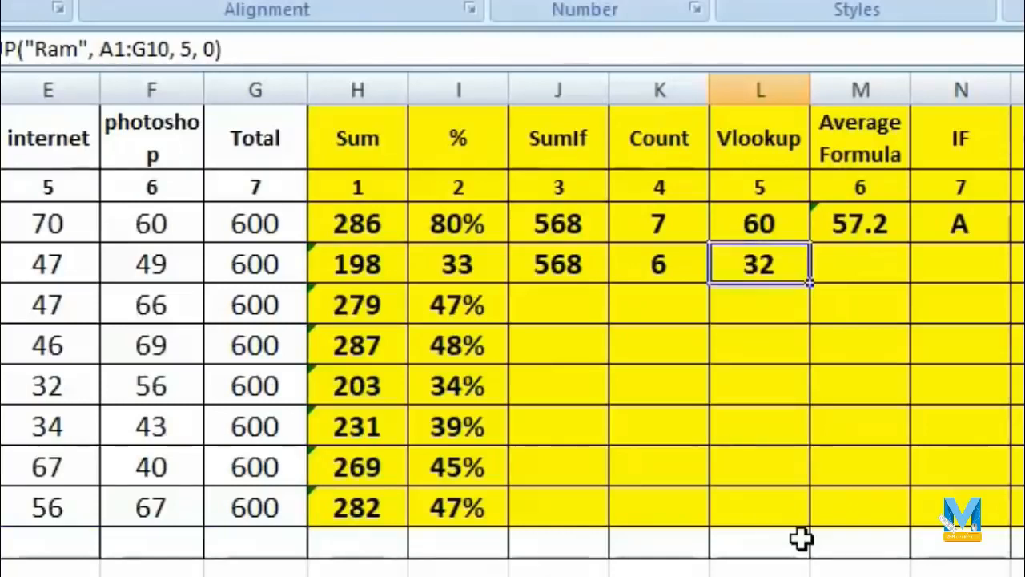
Enter =AVERAGE(B4:F4) in cell M4 and fill the formula down to M10
key("Right")
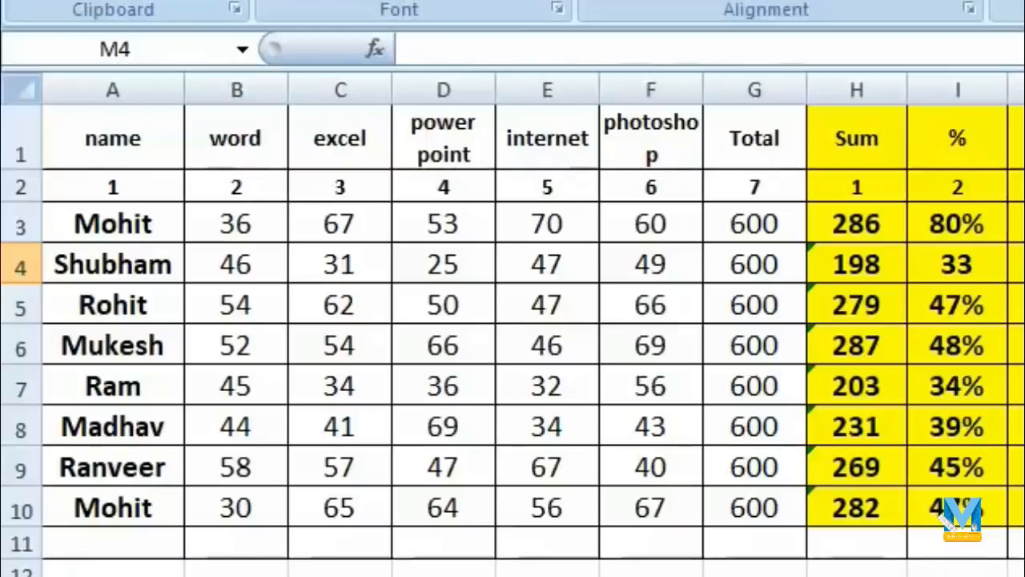
type("=")
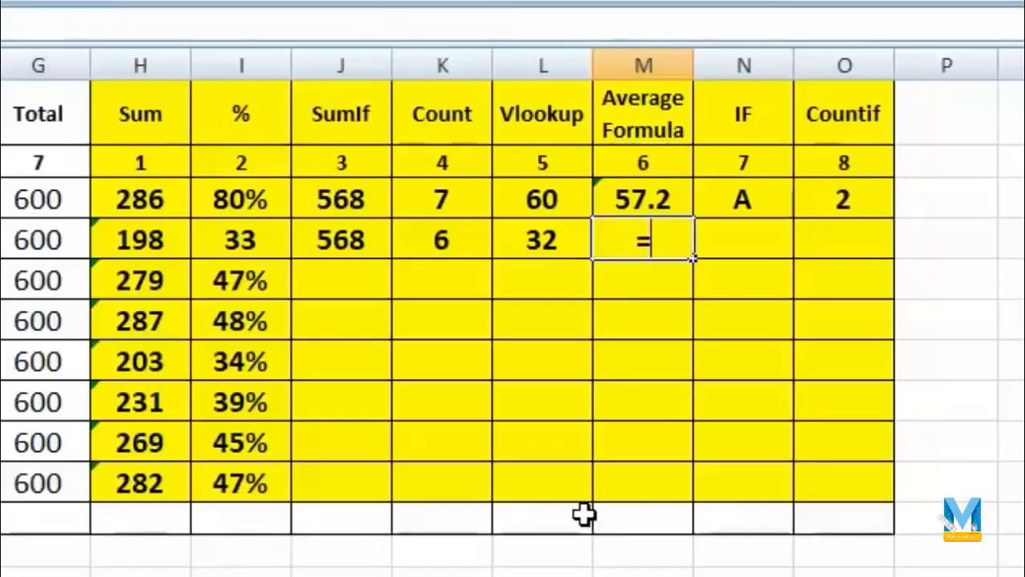
type("ave")
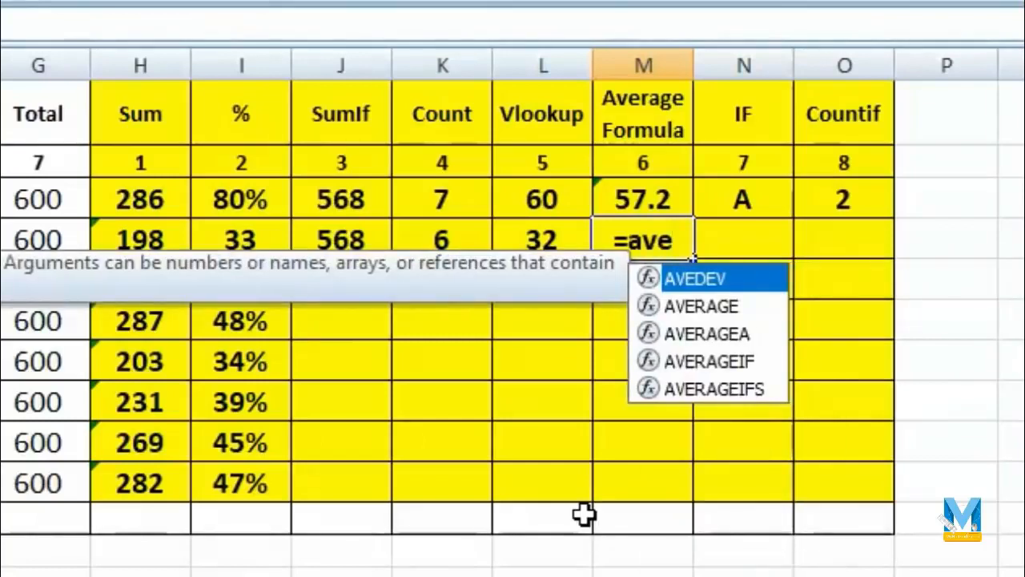
double_click(737, 308)
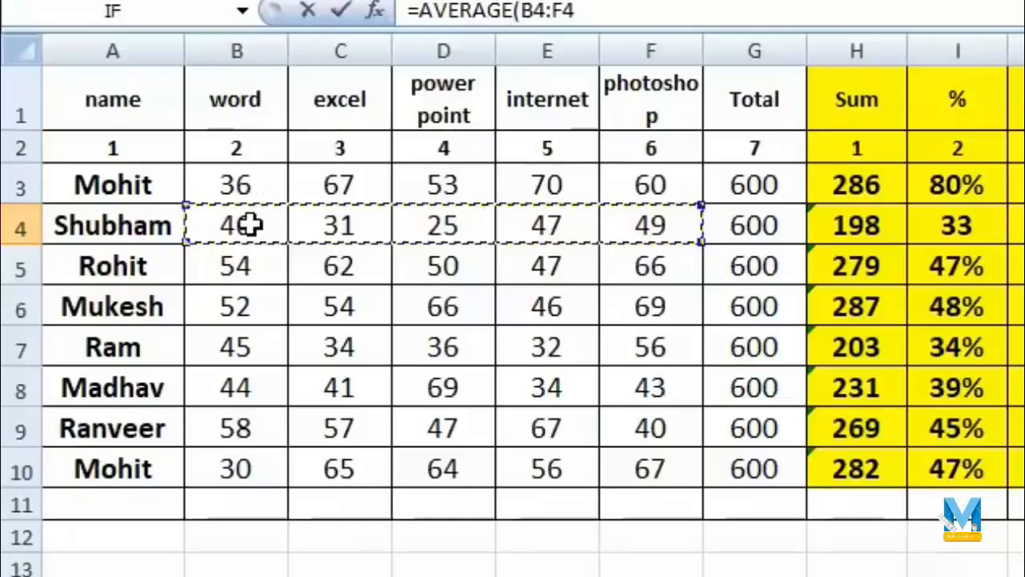
left_click_drag(250, 224, 665, 230)
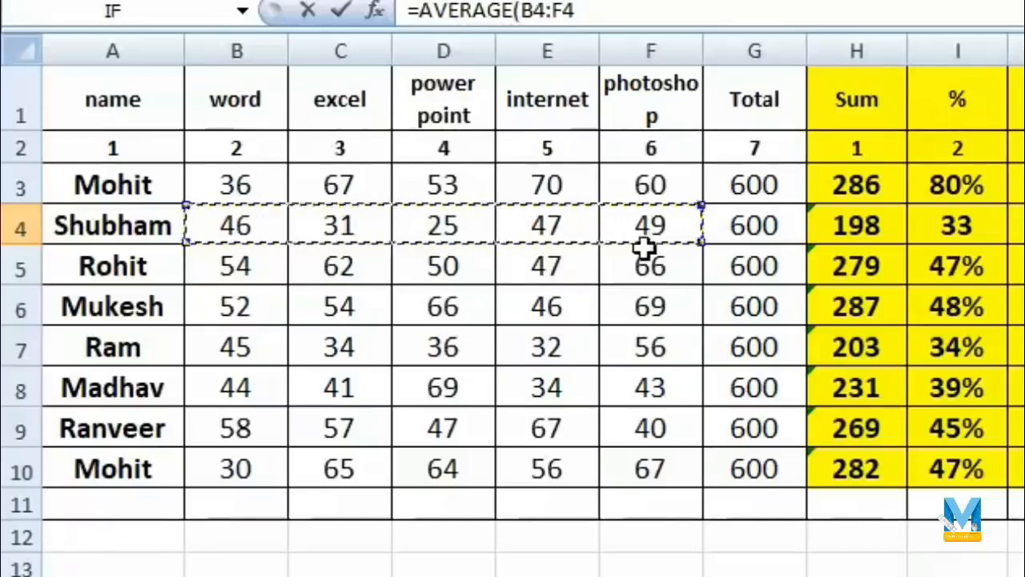
type(")")
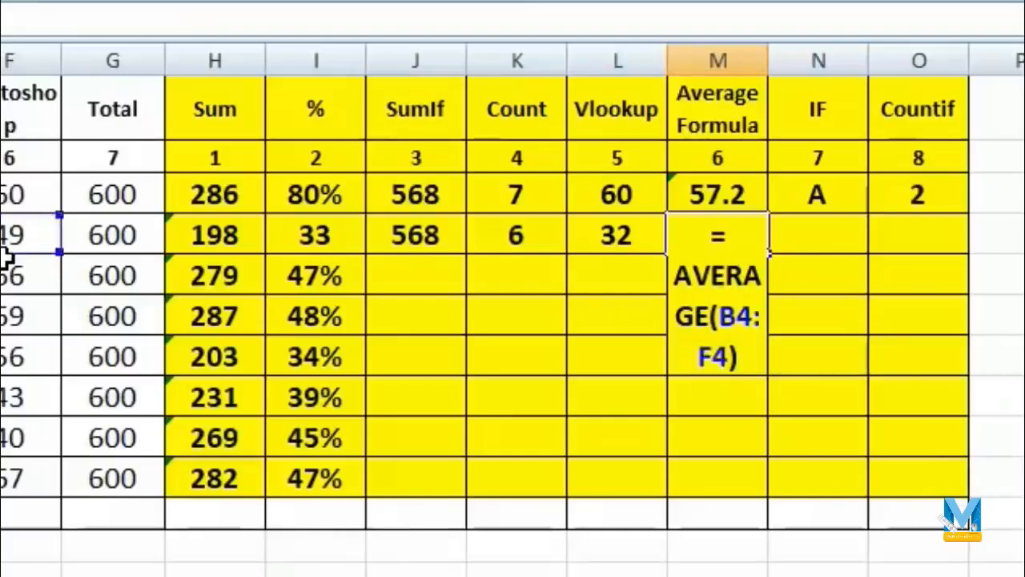
key("Return")
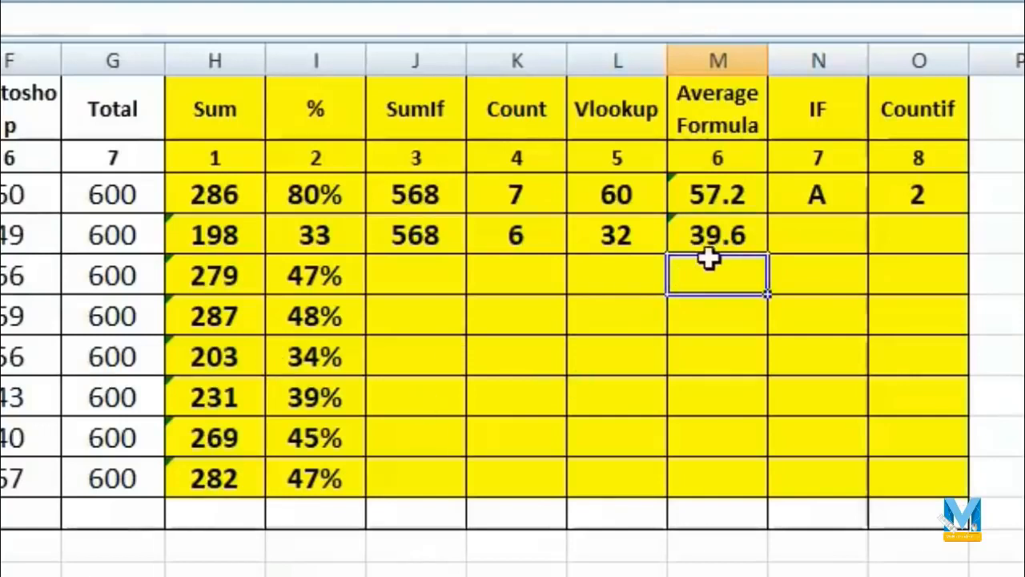
left_click(733, 239)
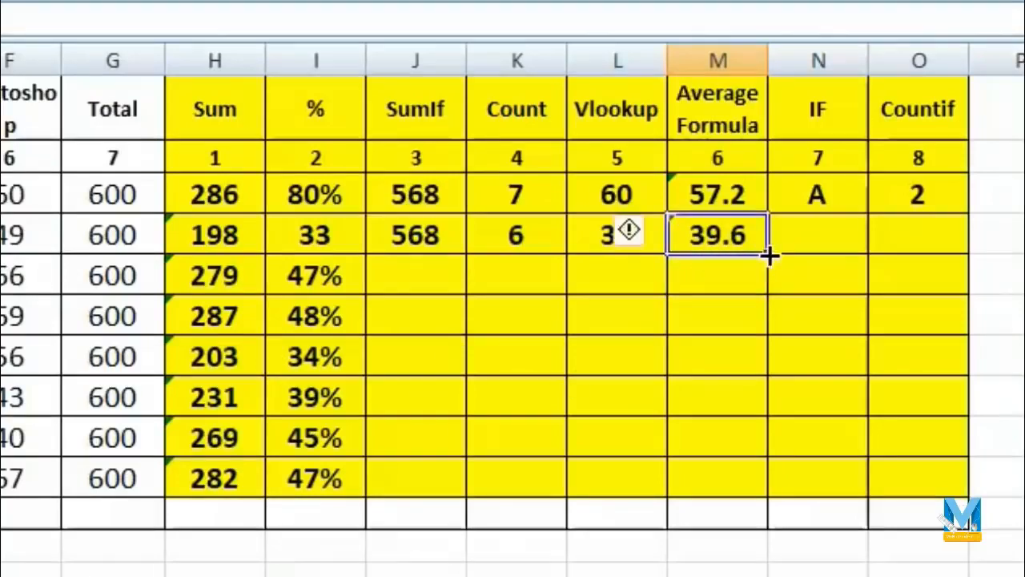
left_click_drag(768, 254, 769, 496)
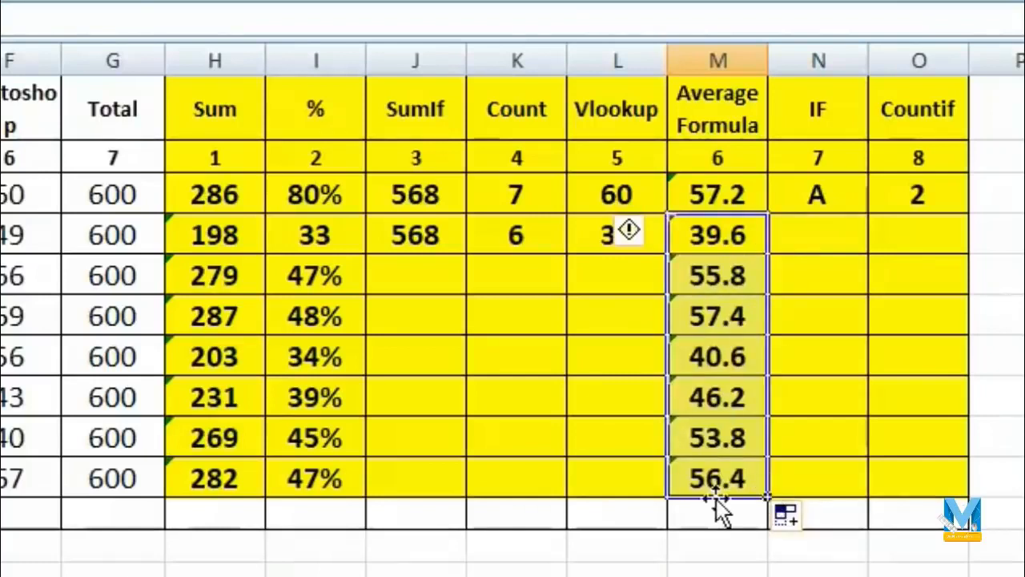
Start an IF formula in cell N4 that returns "A" when I4>=75%
key("Right")
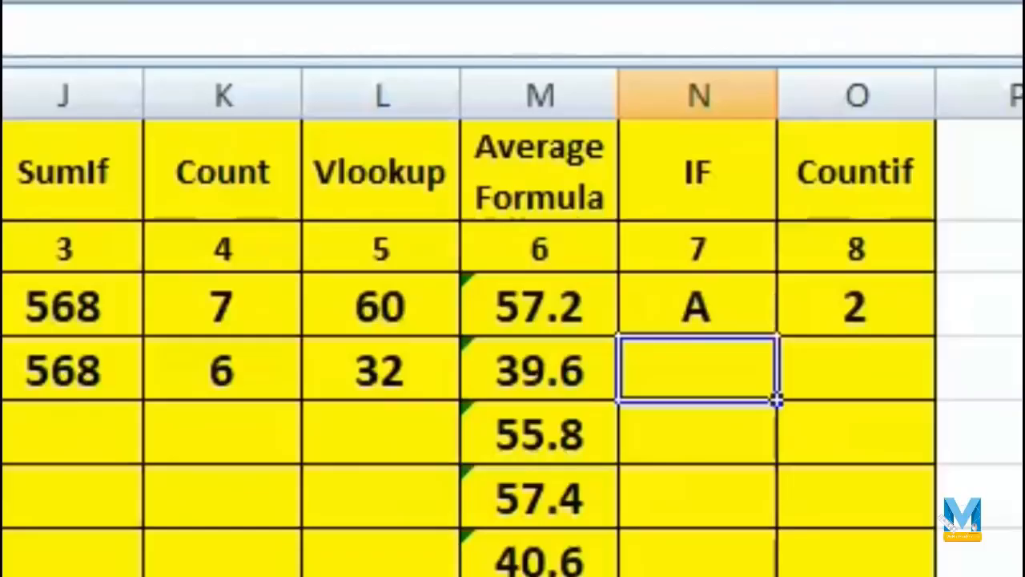
type("=if")
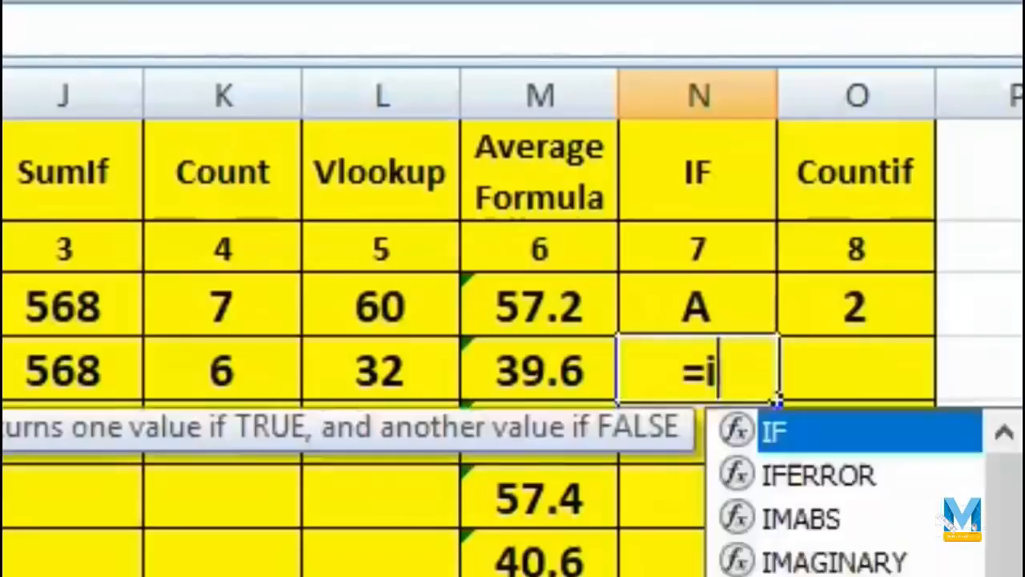
type("(")
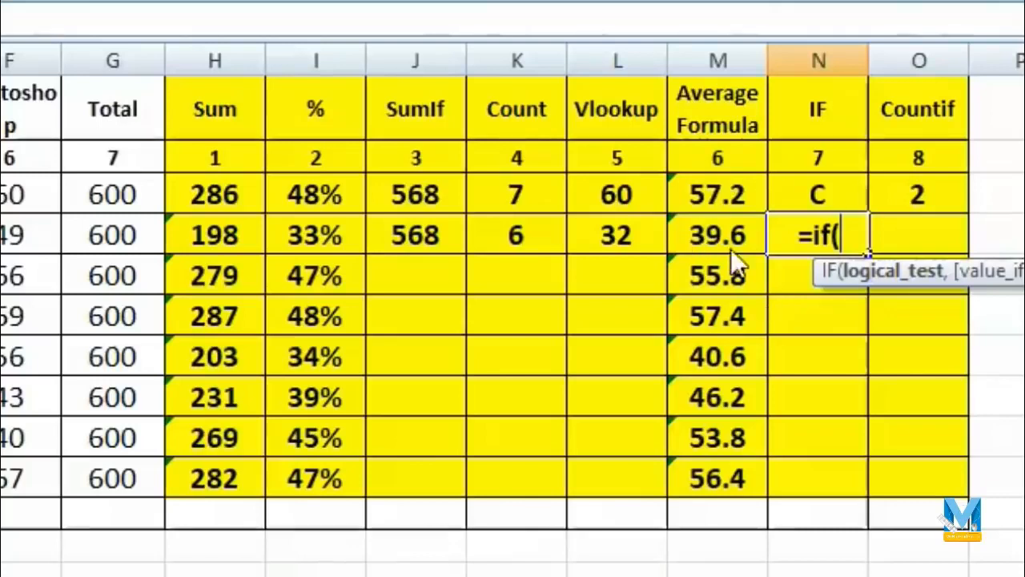
left_click(298, 239)
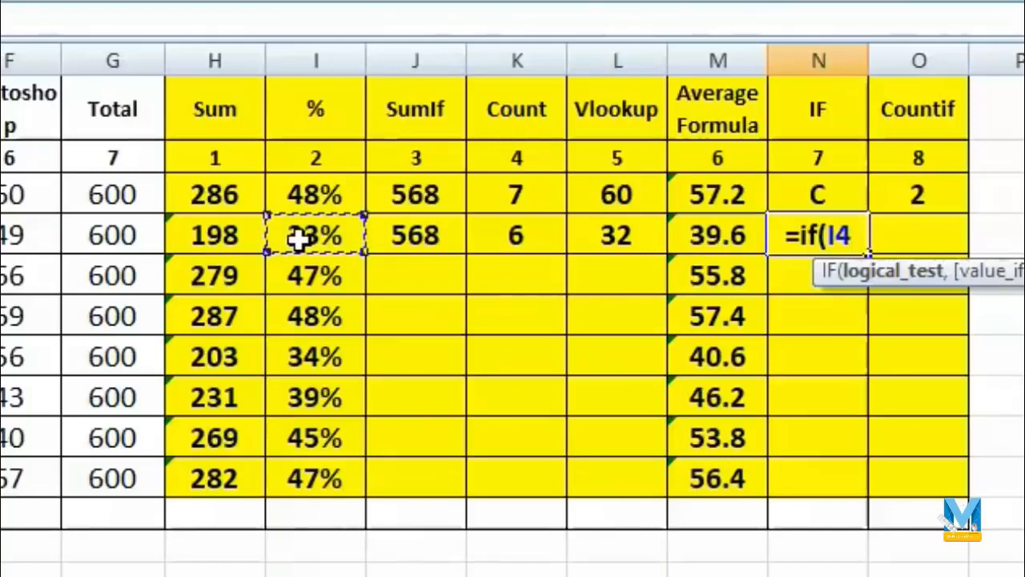
type(">")
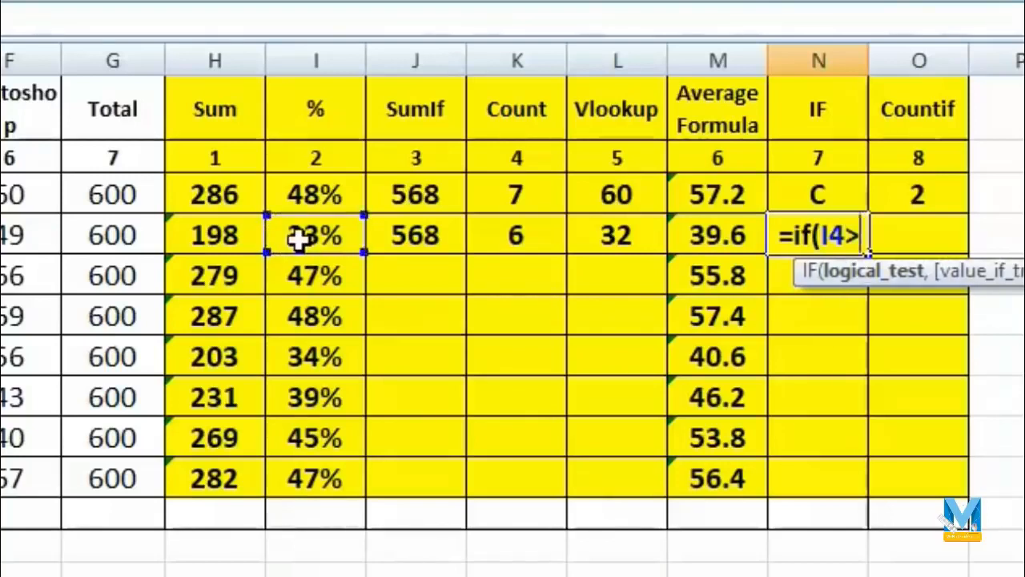
type("=")
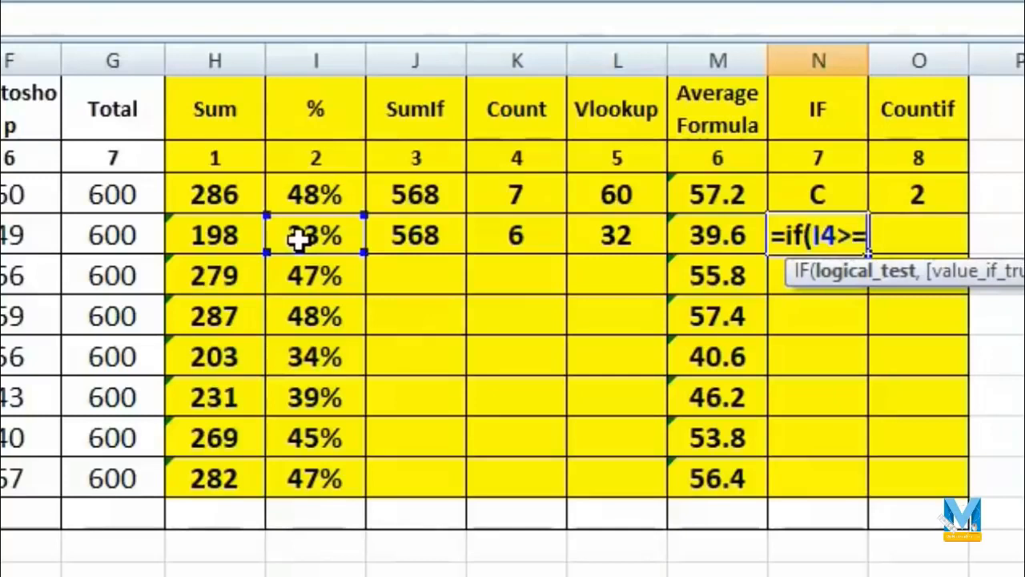
type("75")
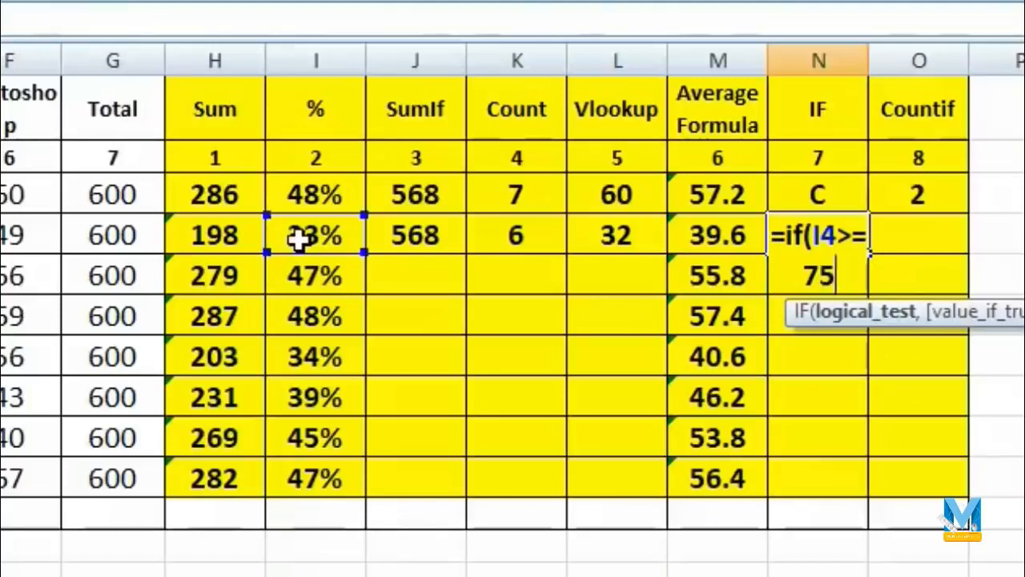
type("%")
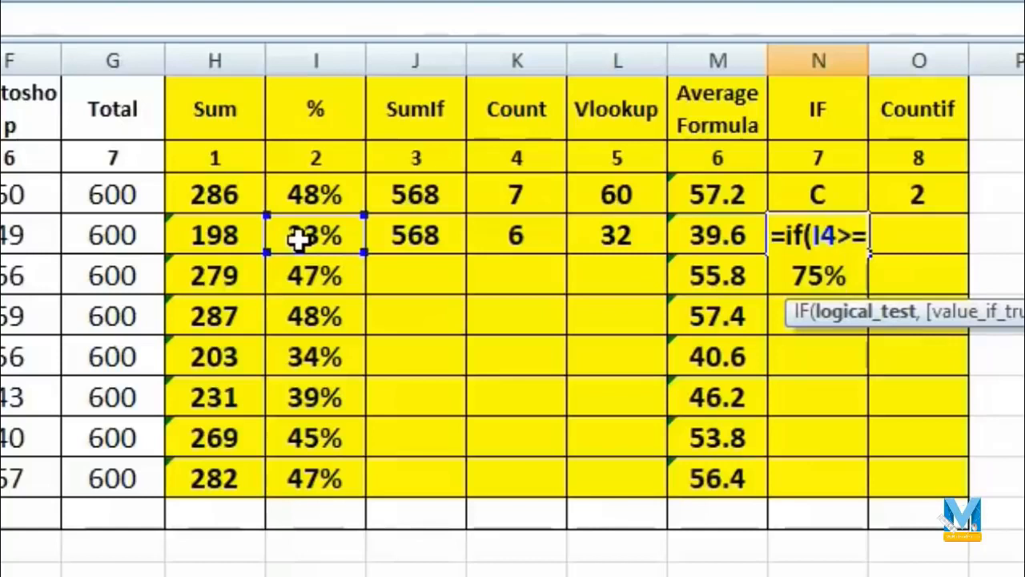
type(",")
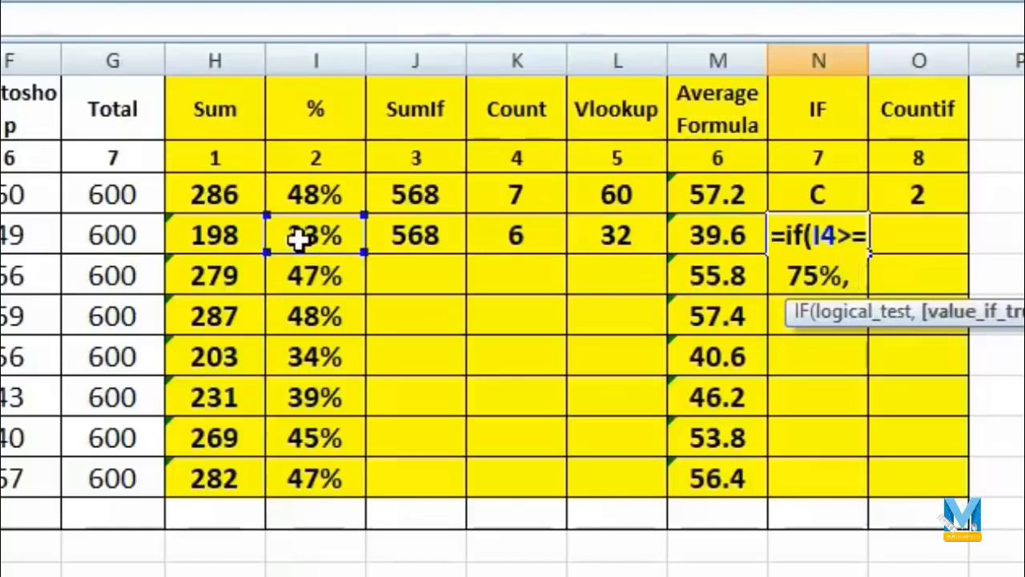
type(" \"")
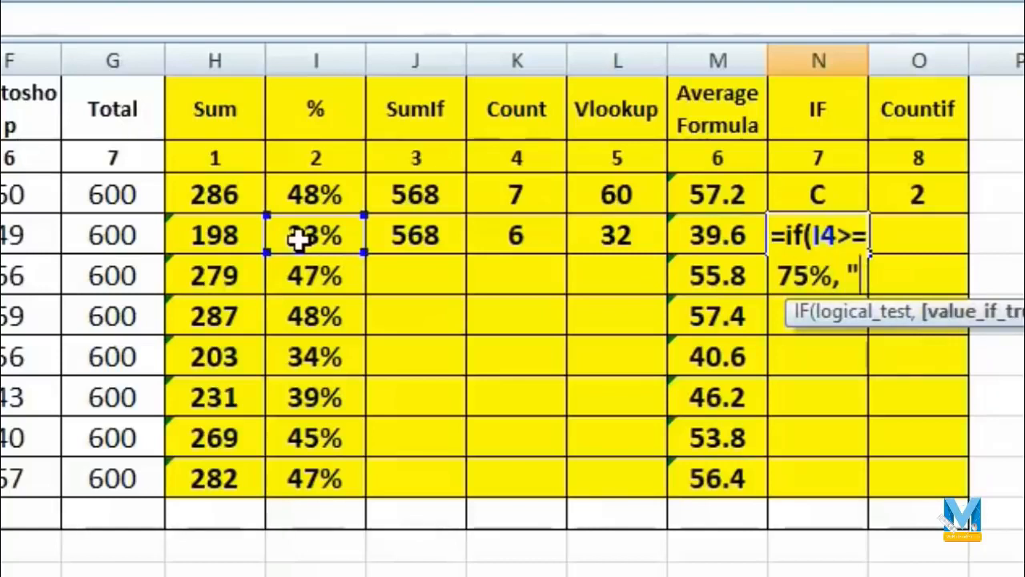
type("A\"")
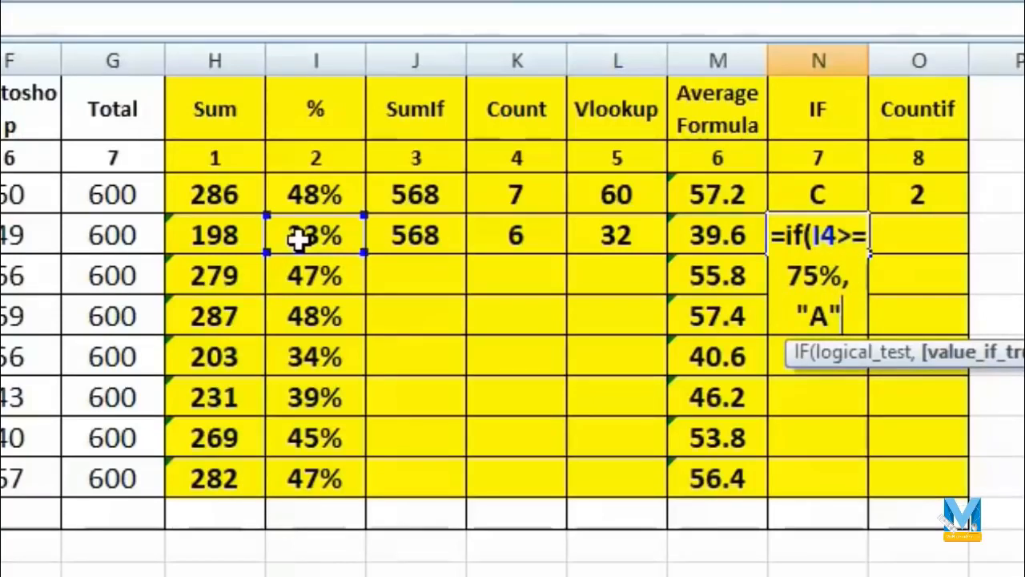
type(",")
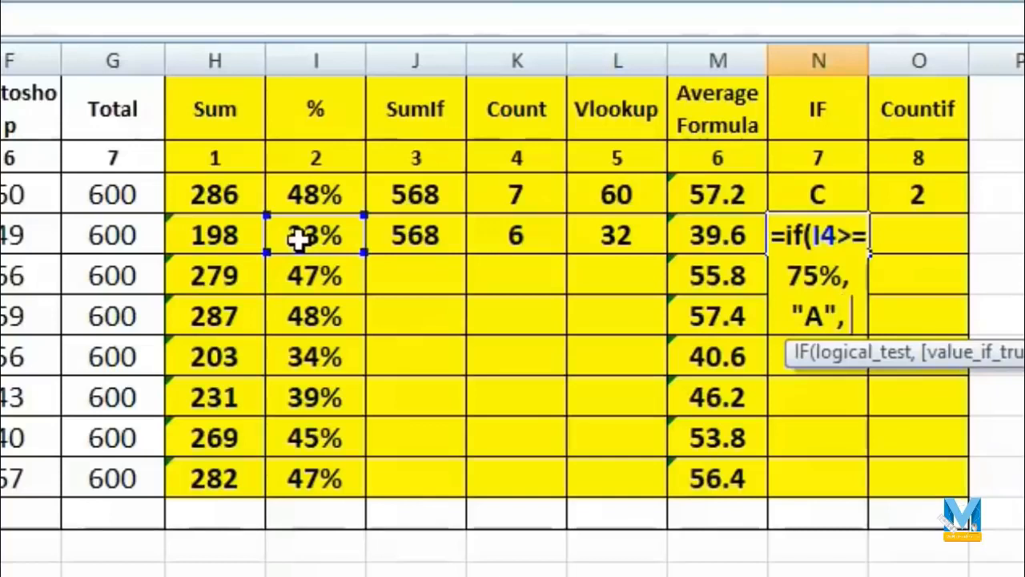
Nest a second IF in the N4 formula that returns "B" when I4>=60%
type(" if(")
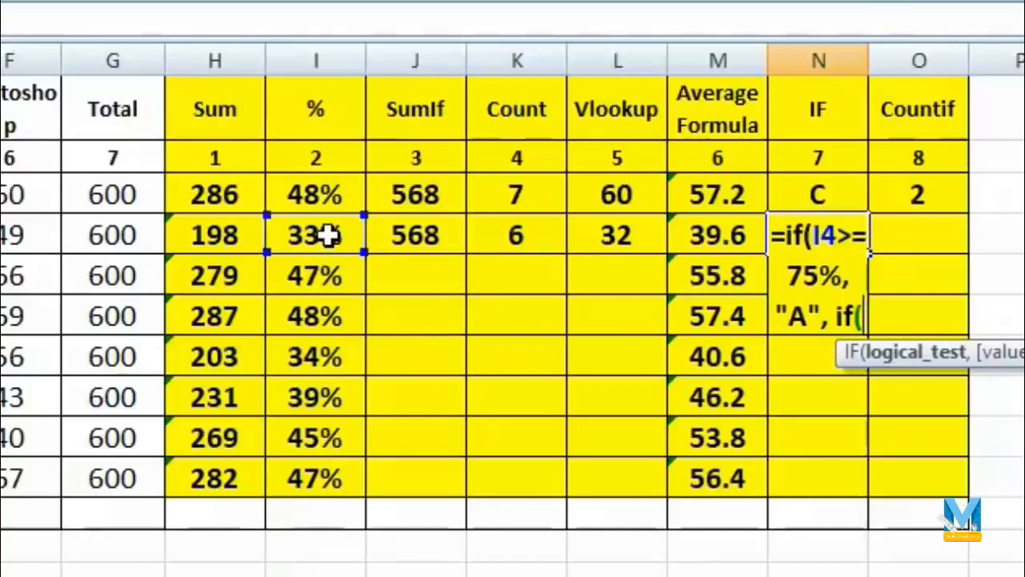
left_click(329, 234)
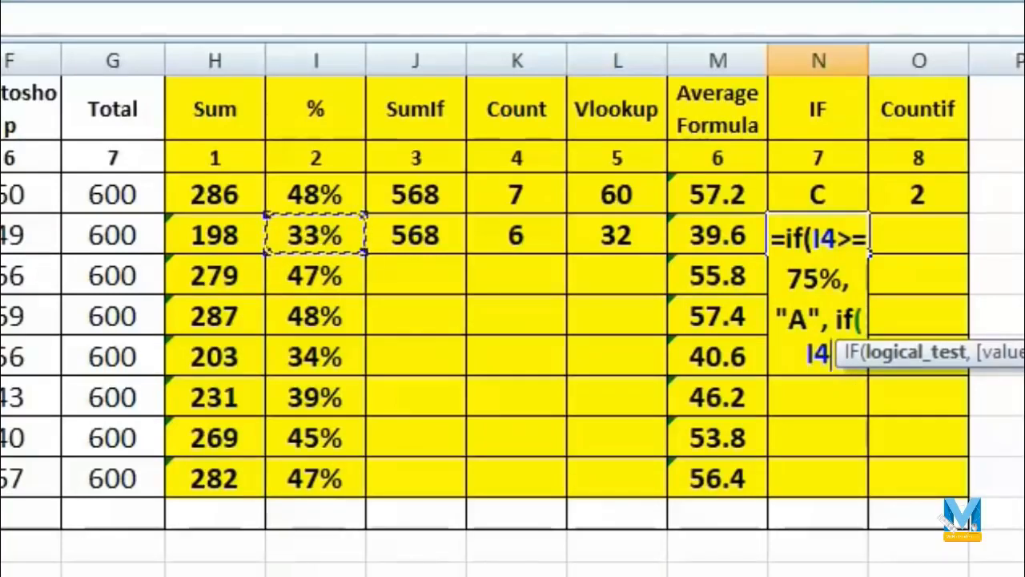
type(">")
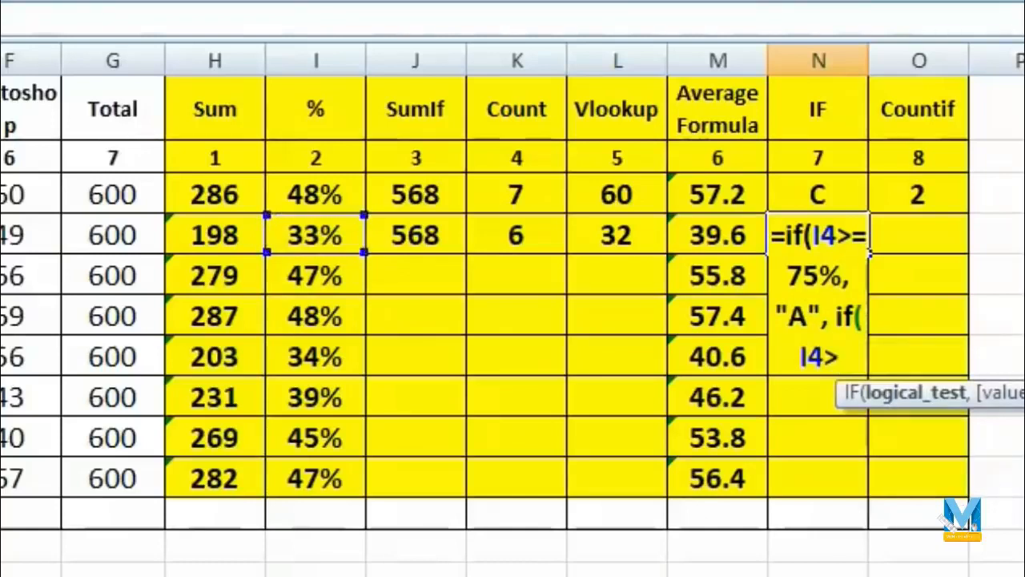
type("=")
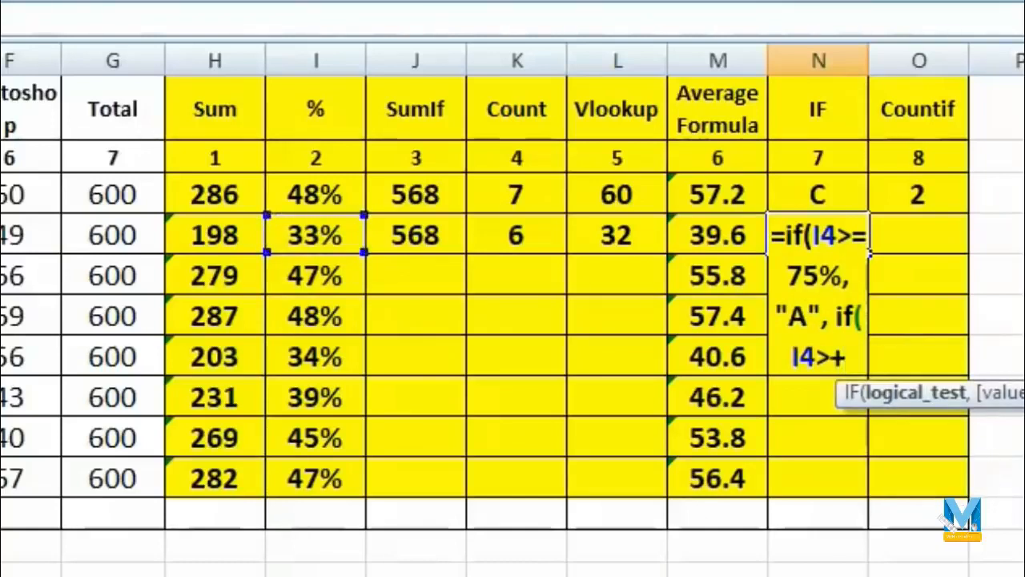
type("60")
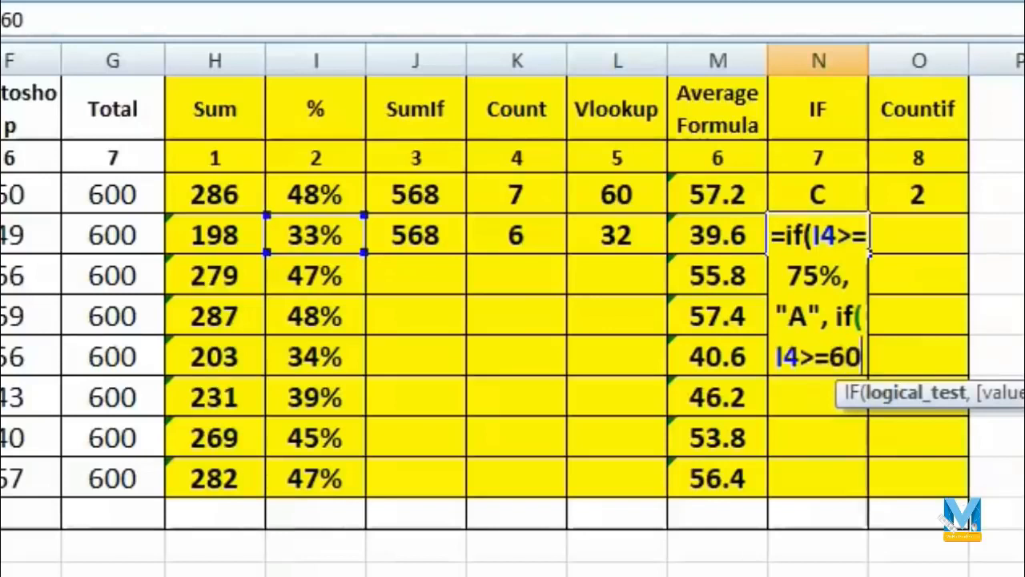
type("%")
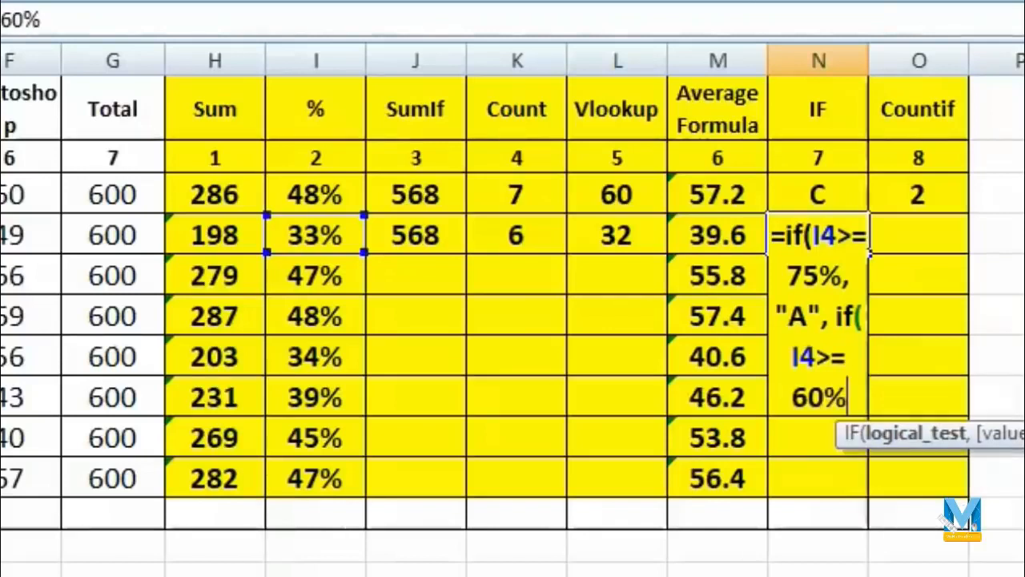
type(",")
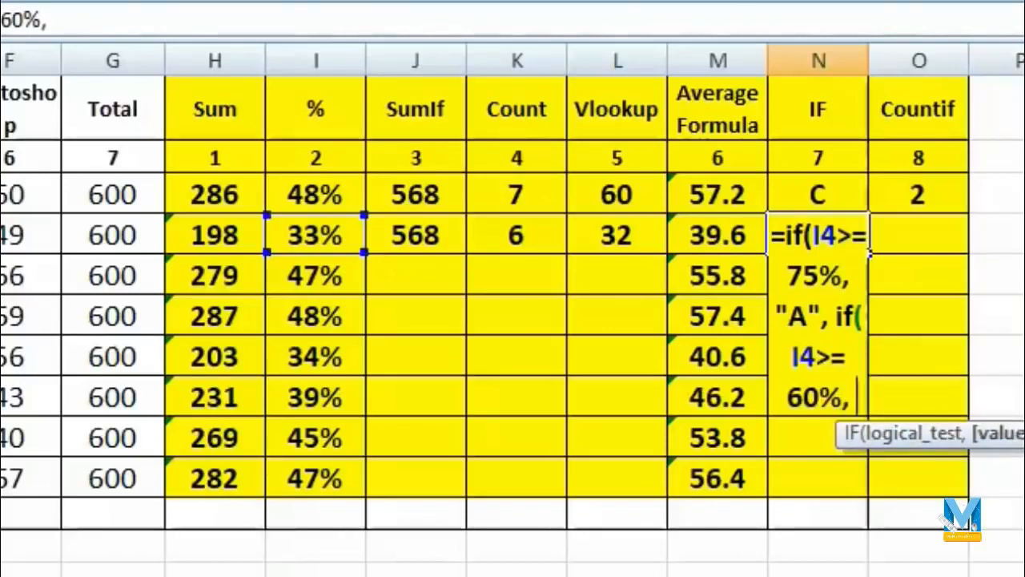
type(" \"B")
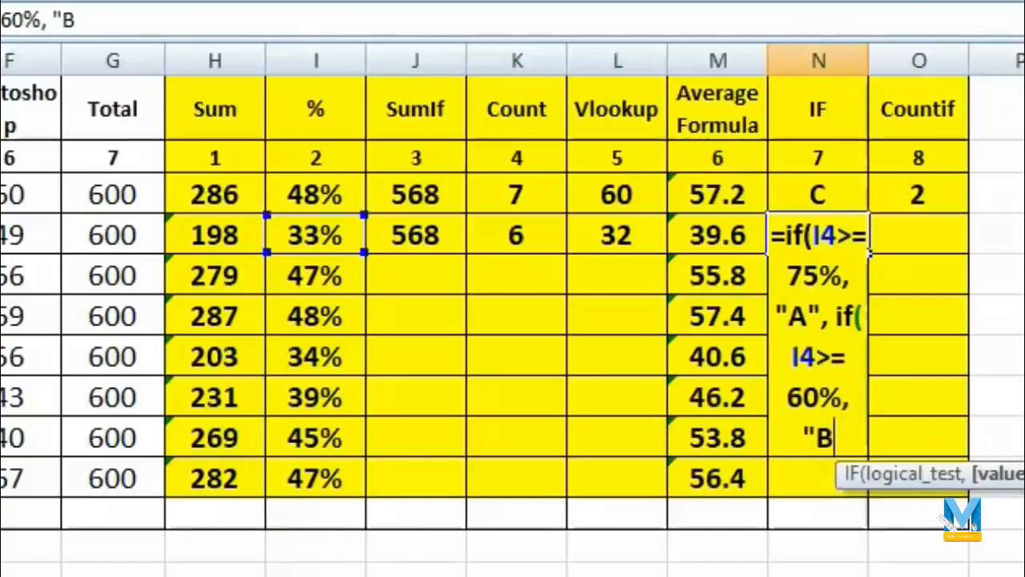
type("\"")
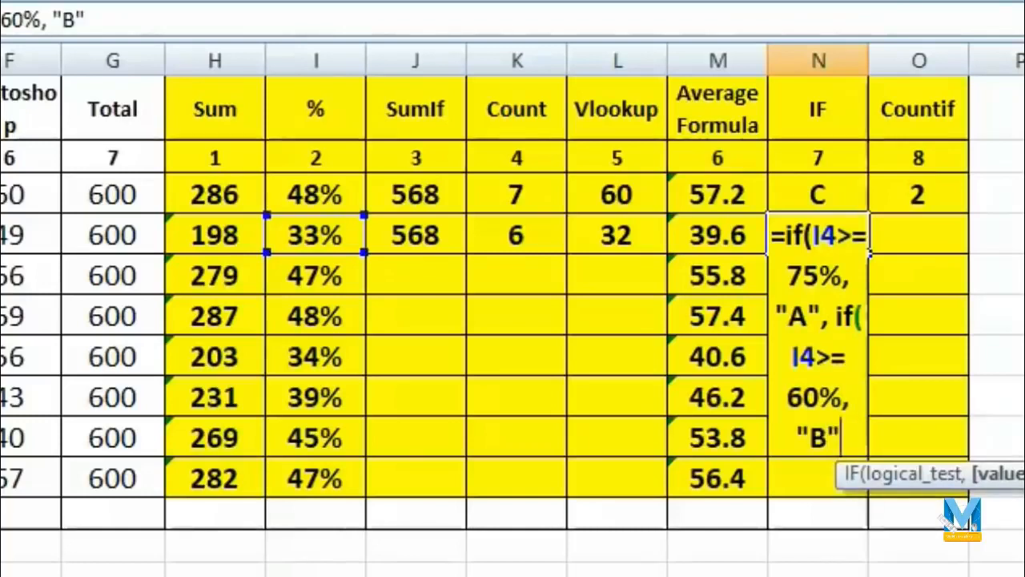
type(",")
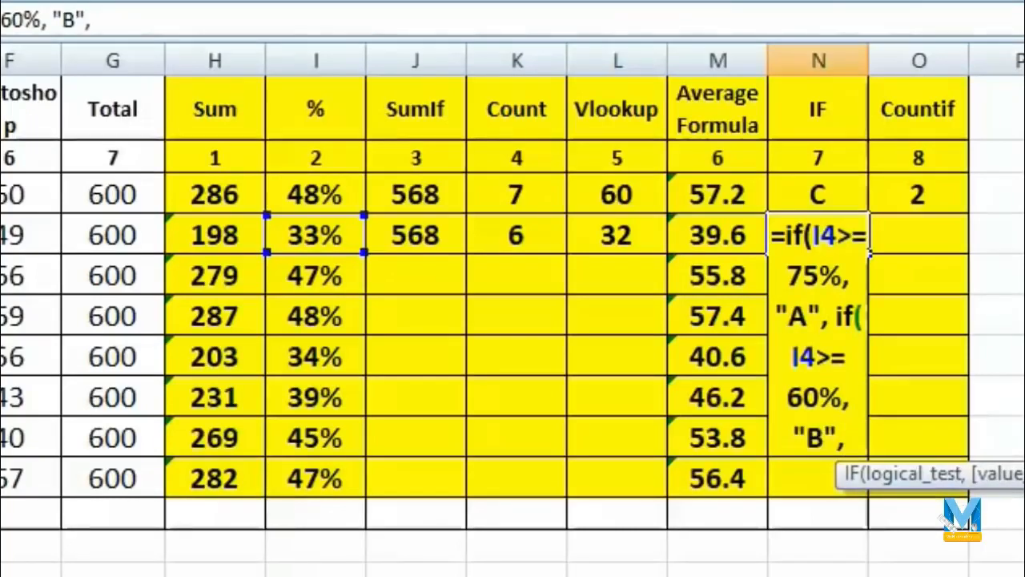
Nest a third IF in the N4 formula that returns "C" when I4>=45%
type(" if")
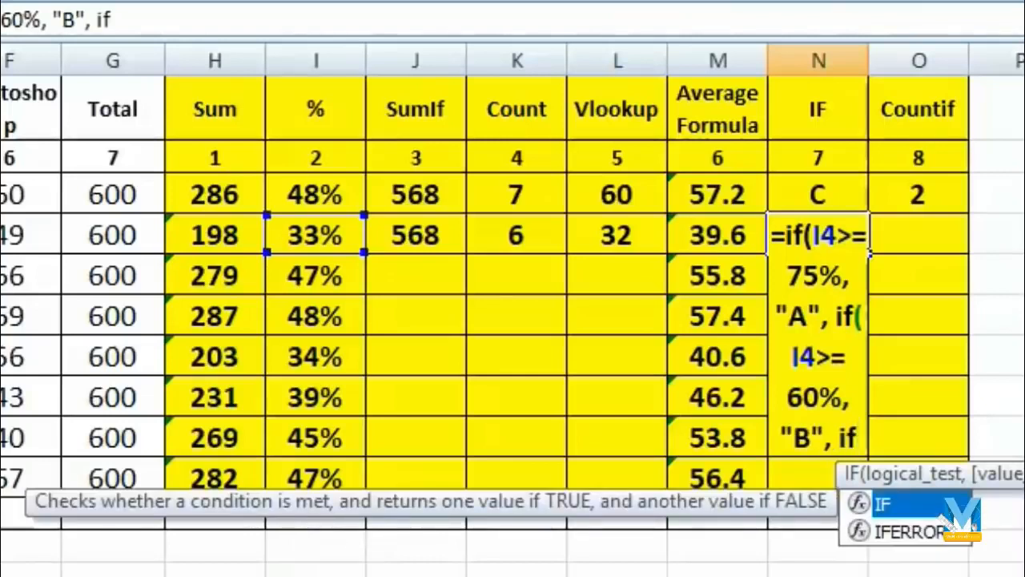
type("(")
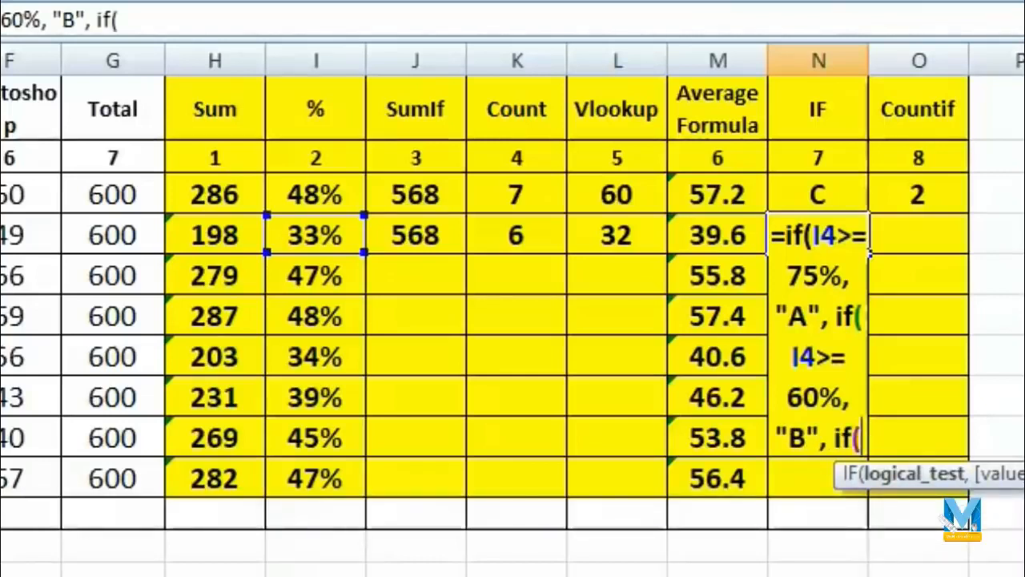
left_click(319, 232)
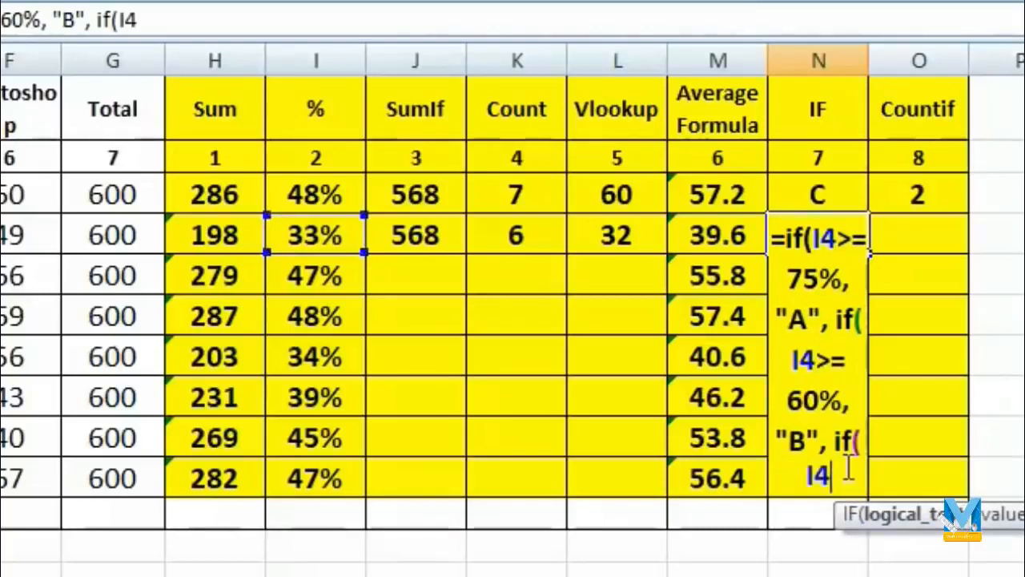
type(">=")
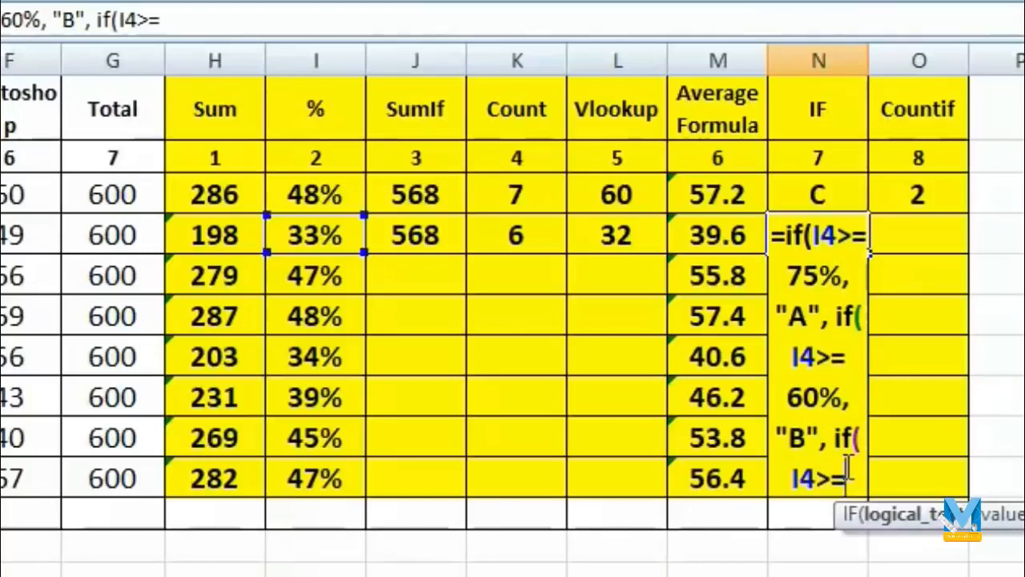
type("45")
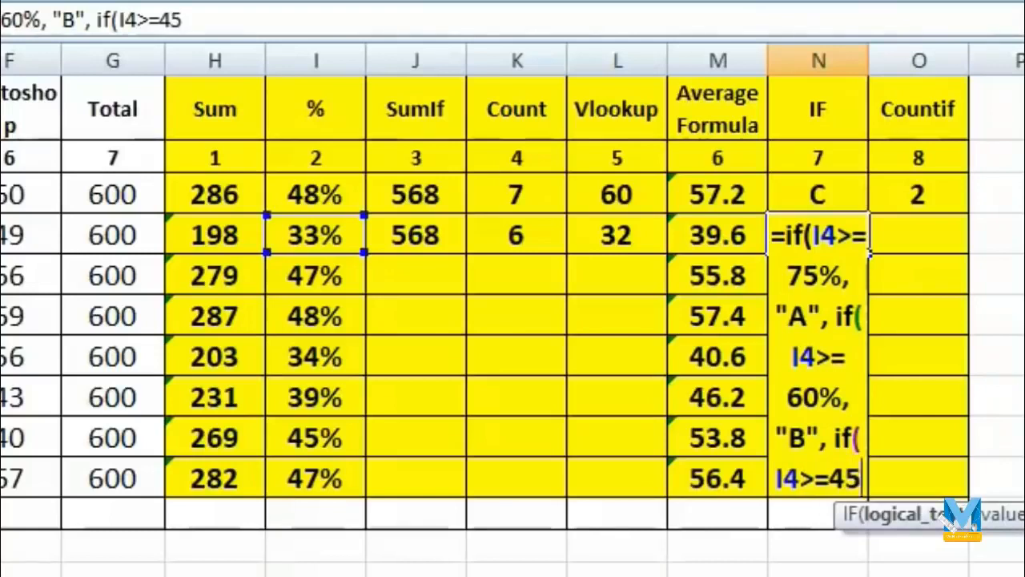
type("%,")
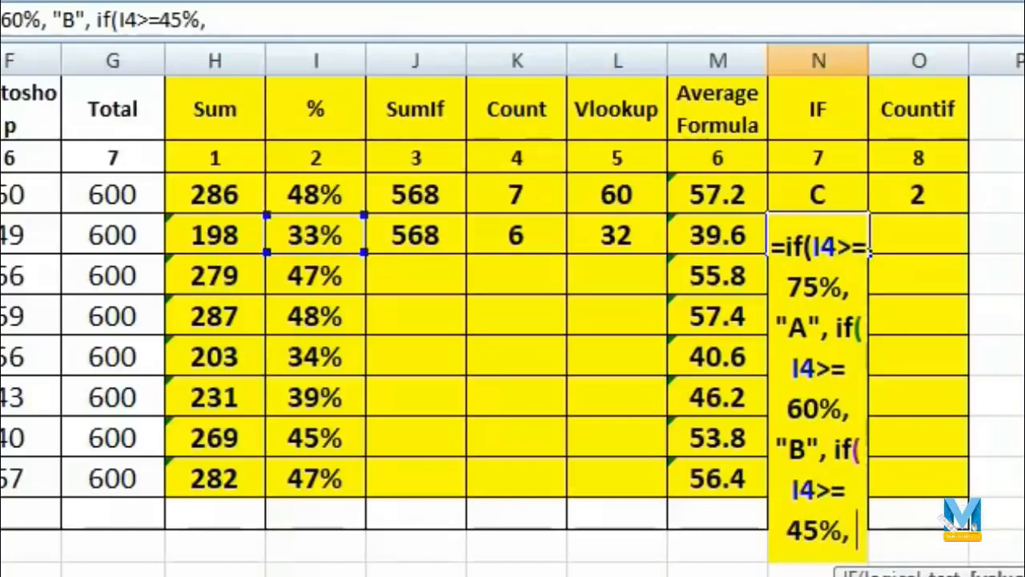
type(" \"C\"")
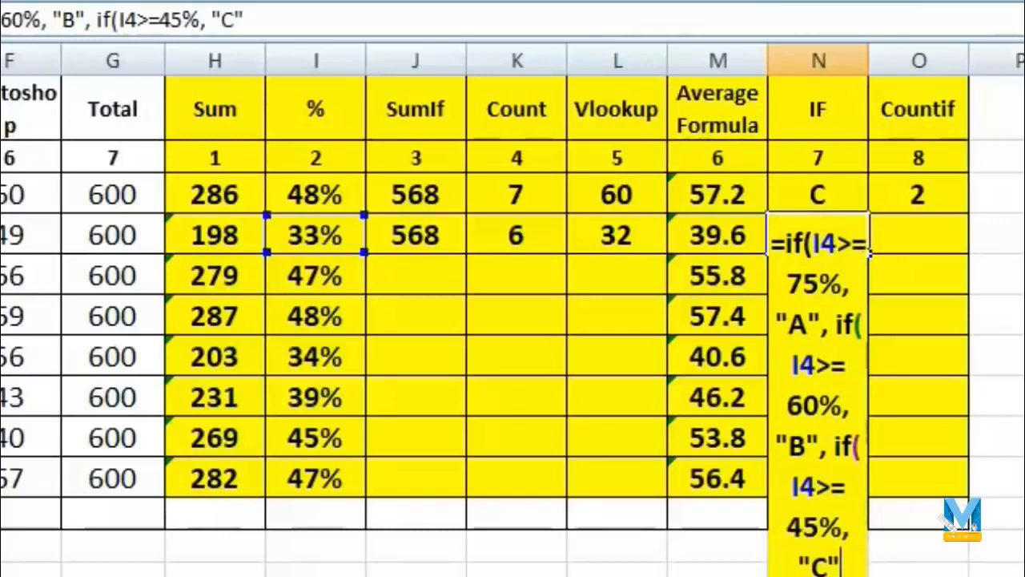
type(",")
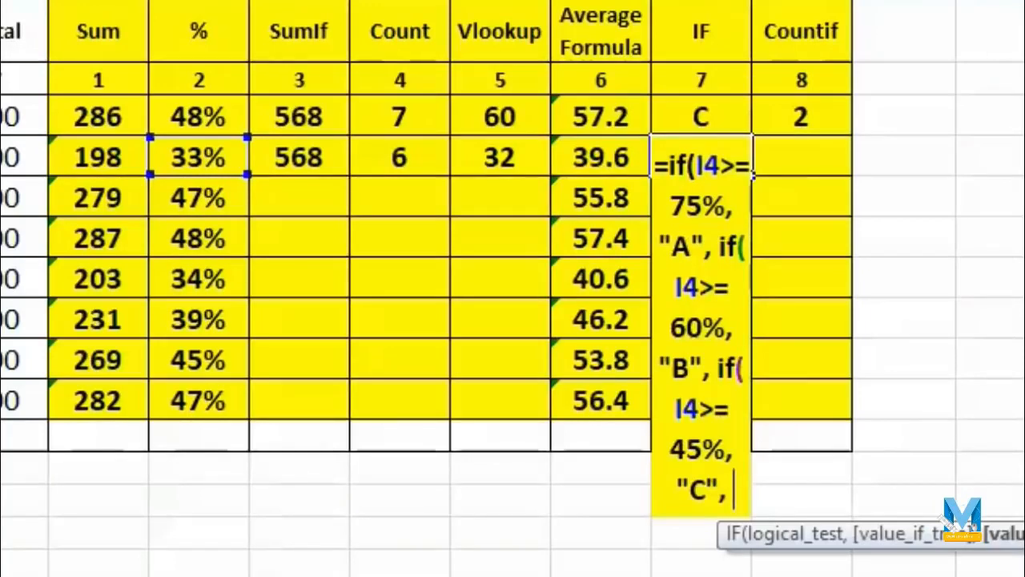
Finish the nested IF formula in N4 with "D" as the final else value, and check it against the percentage in I4
type("\"D\"")
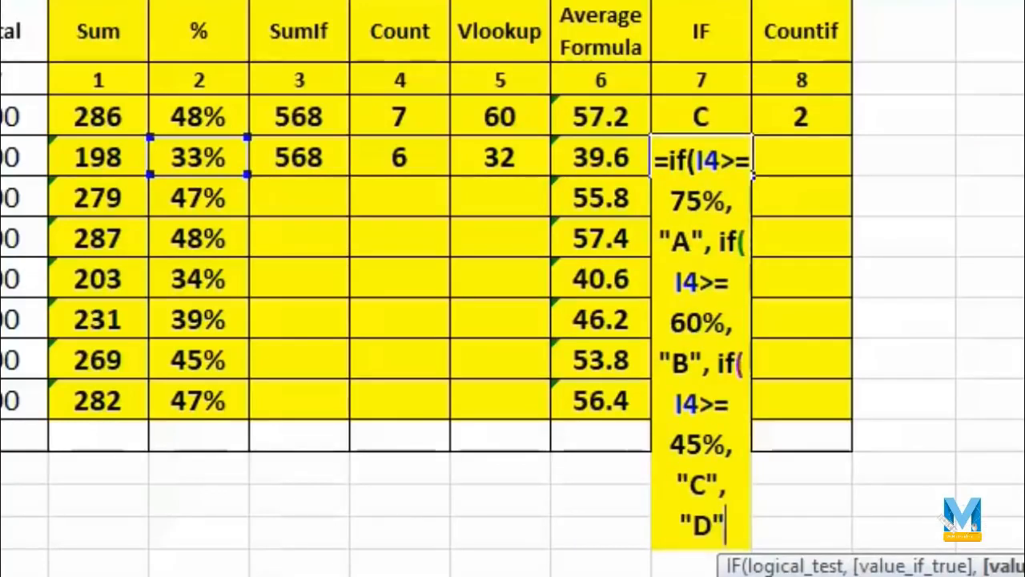
type("))")
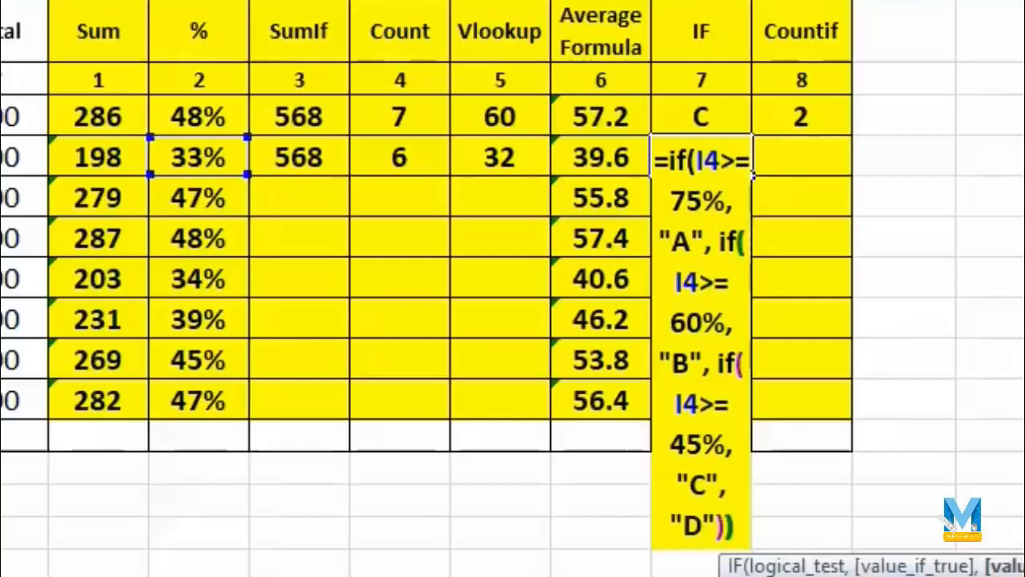
type(")")
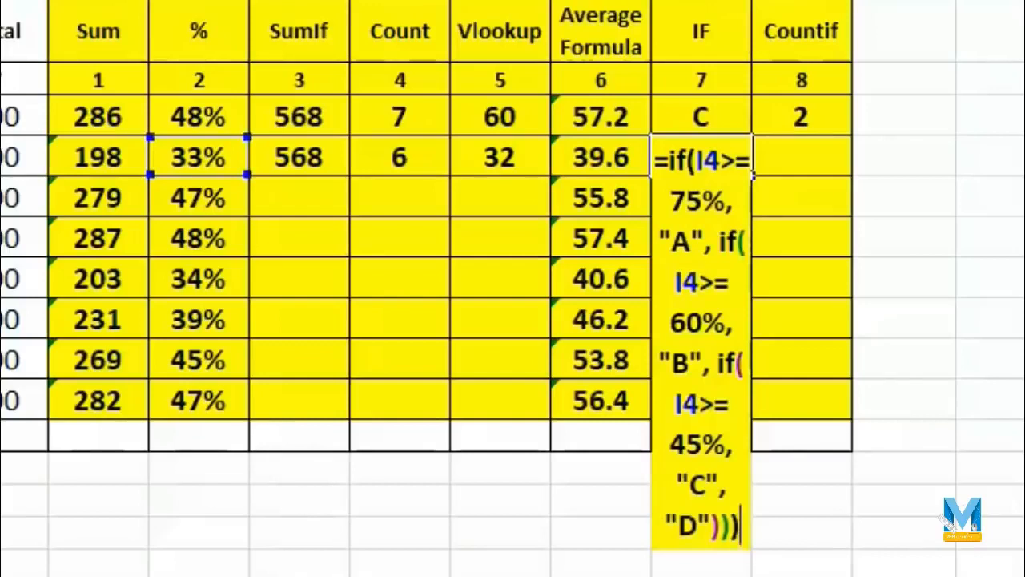
key("Return")
left_click(711, 166)
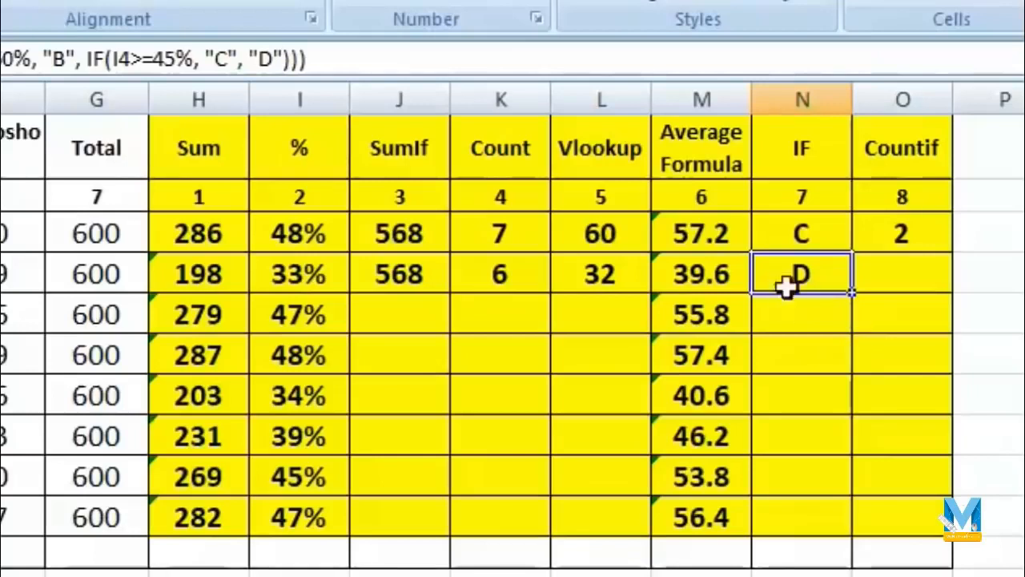
left_click(334, 279)
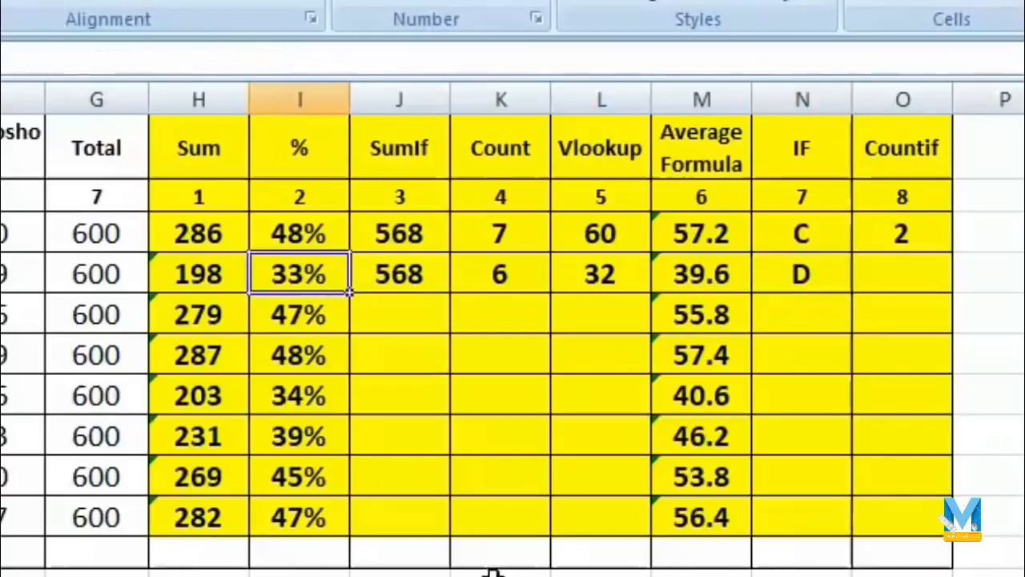
Fill the nested IF formula from N4 down to N10 and check the grades in rows 5 to 7 against their percentages
left_click(830, 278)
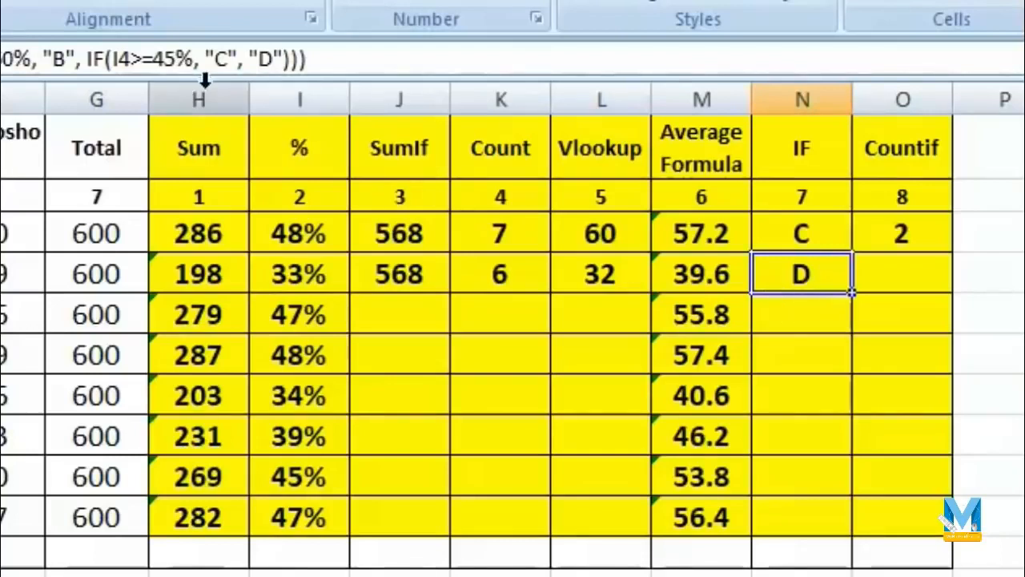
left_click_drag(854, 295, 851, 526)
left_click(814, 272)
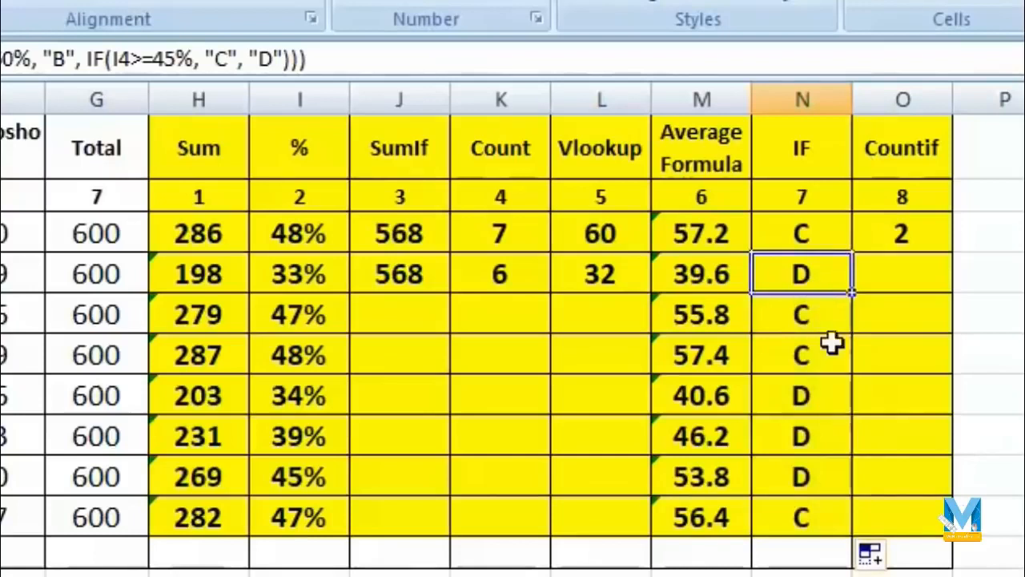
left_click(821, 310)
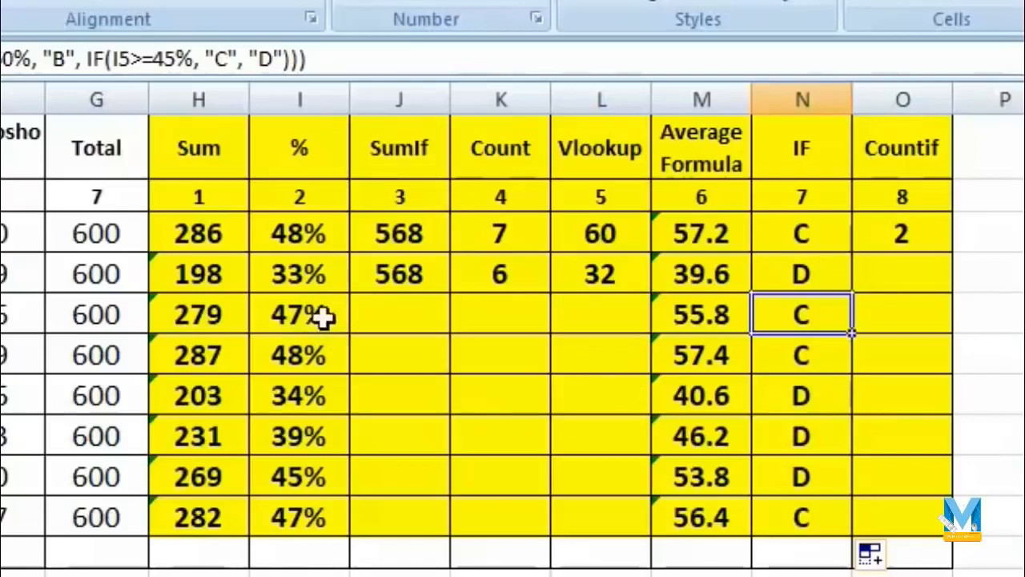
left_click(818, 358)
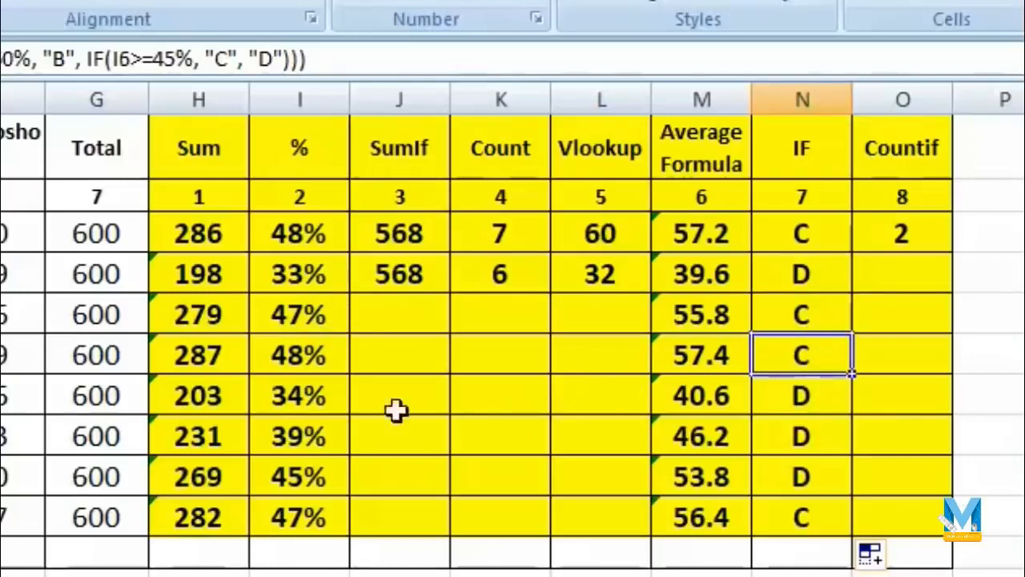
left_click(323, 390)
left_click(816, 396)
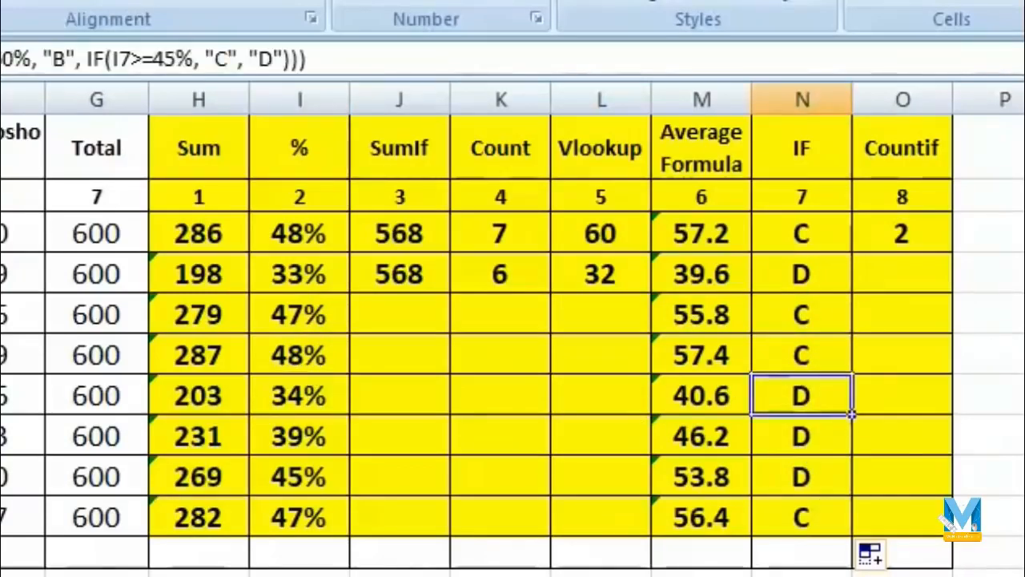
Raise the marks in rows 8 and 9, with 100 in every subject of row 9, and check the IF grades against the percentages
left_click(3, 574)
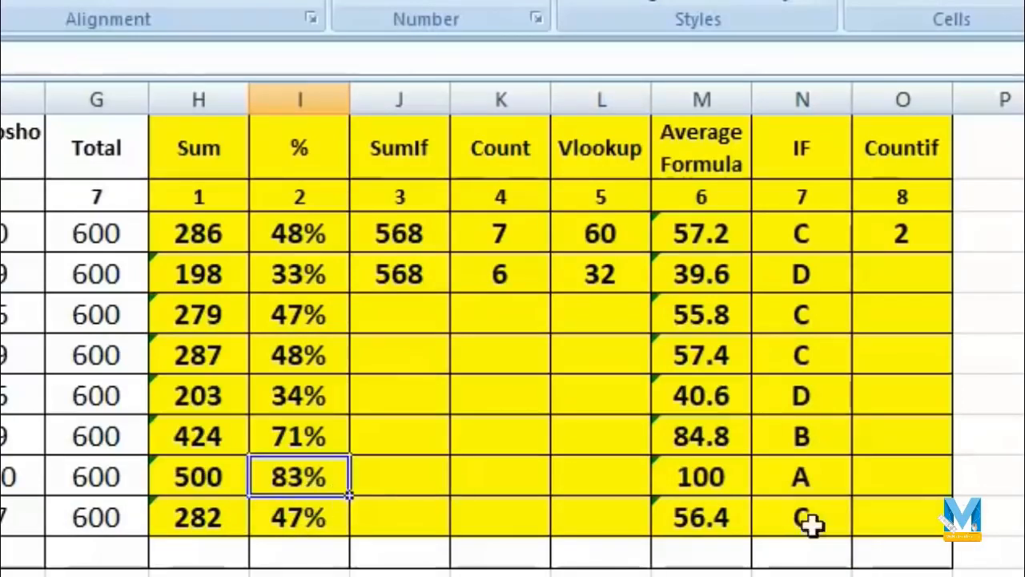
left_click(833, 480)
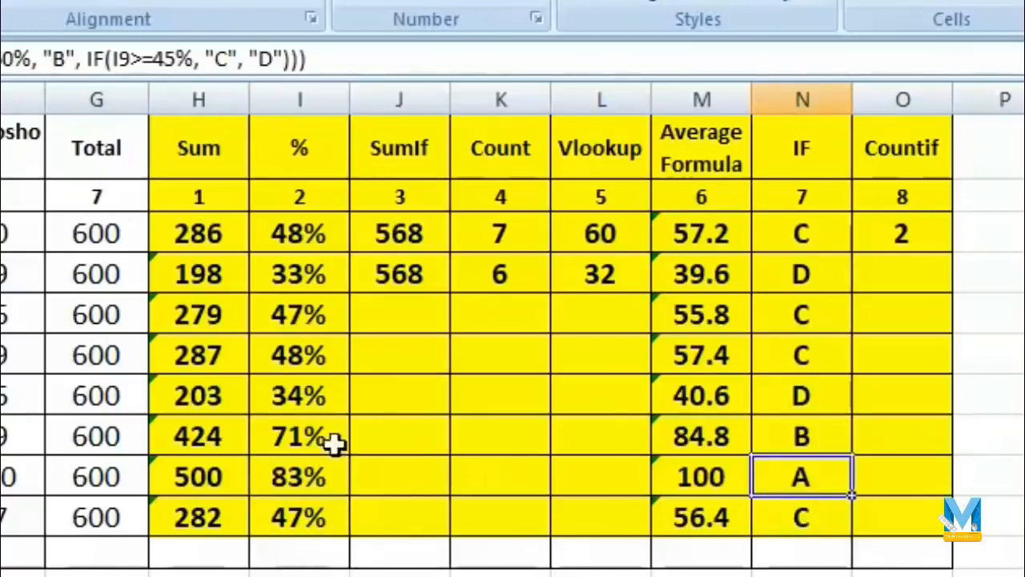
left_click(304, 437)
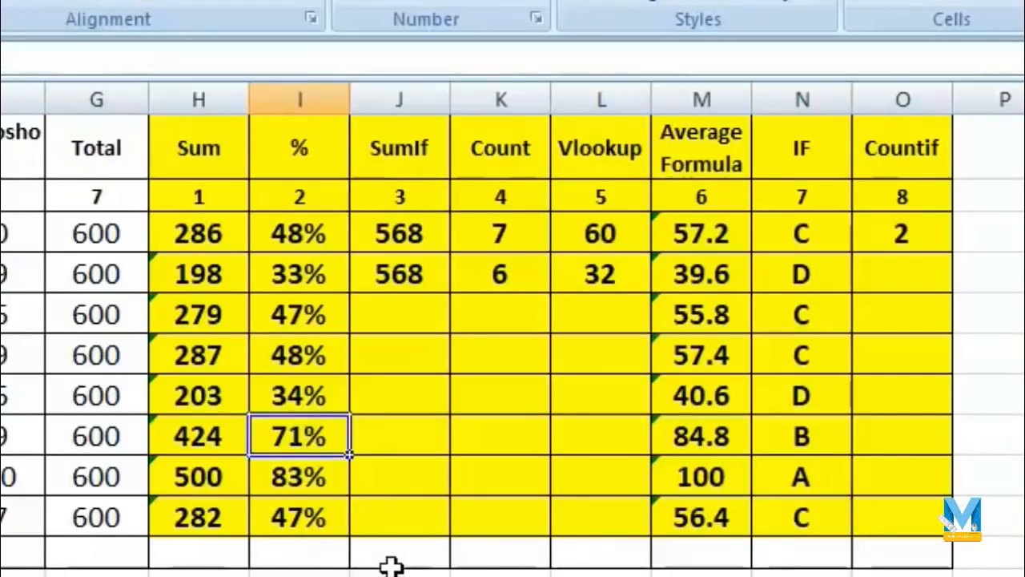
left_click(777, 436)
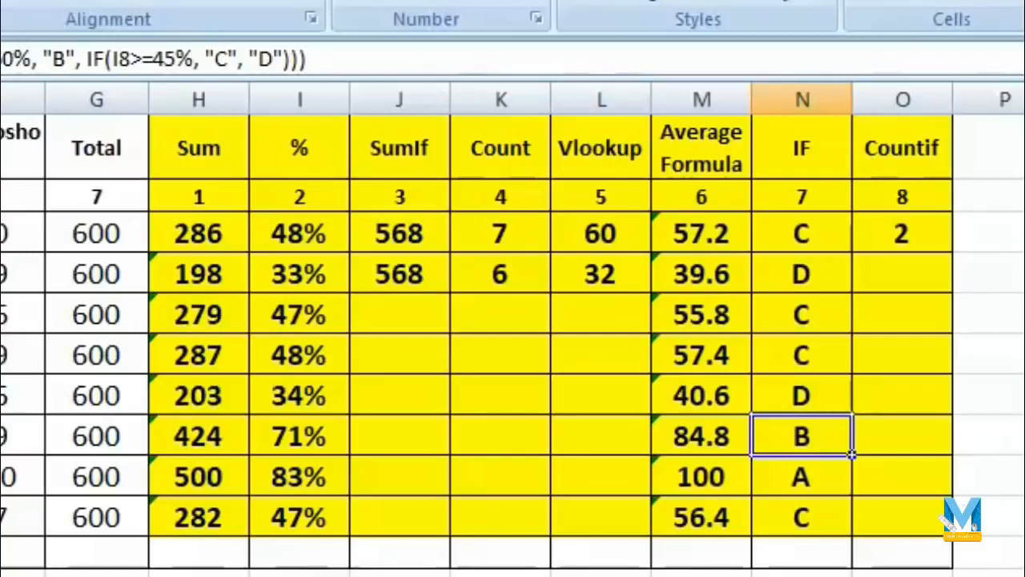
Enter =COUNTIF(B3:G10, "70") in cell O4 to count the marks equal to 70
left_click(902, 274)
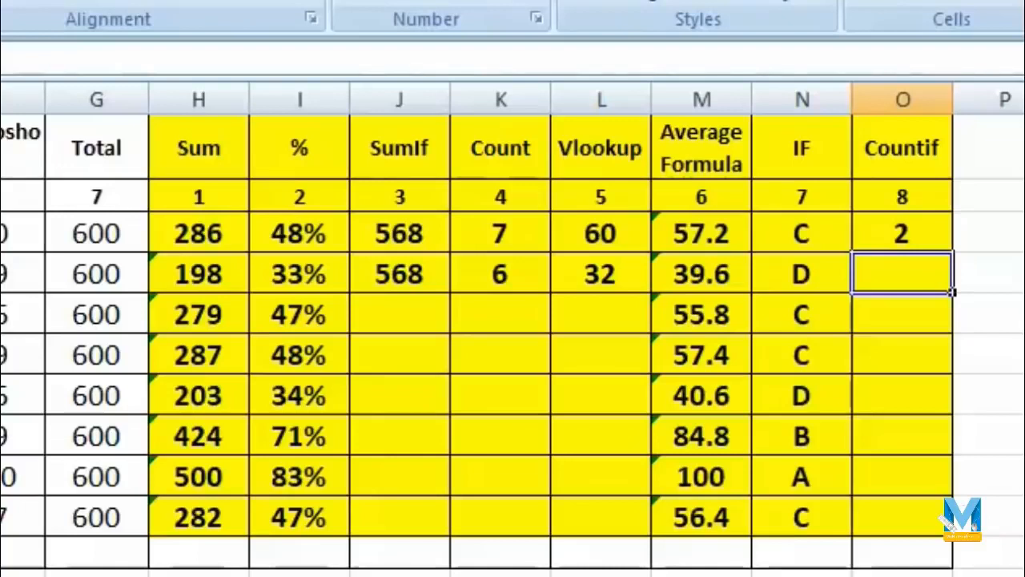
type("=c")
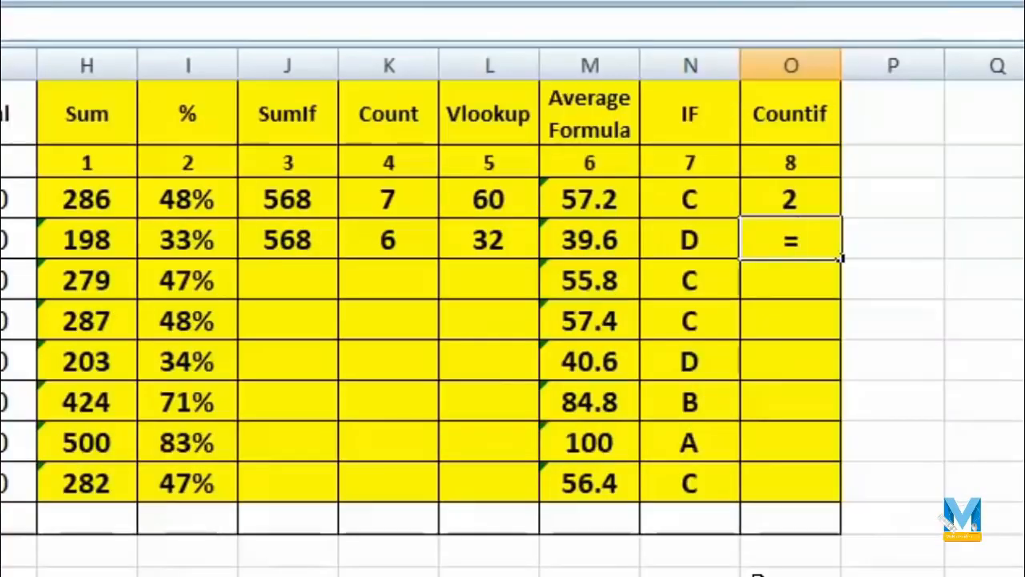
type("ntif")
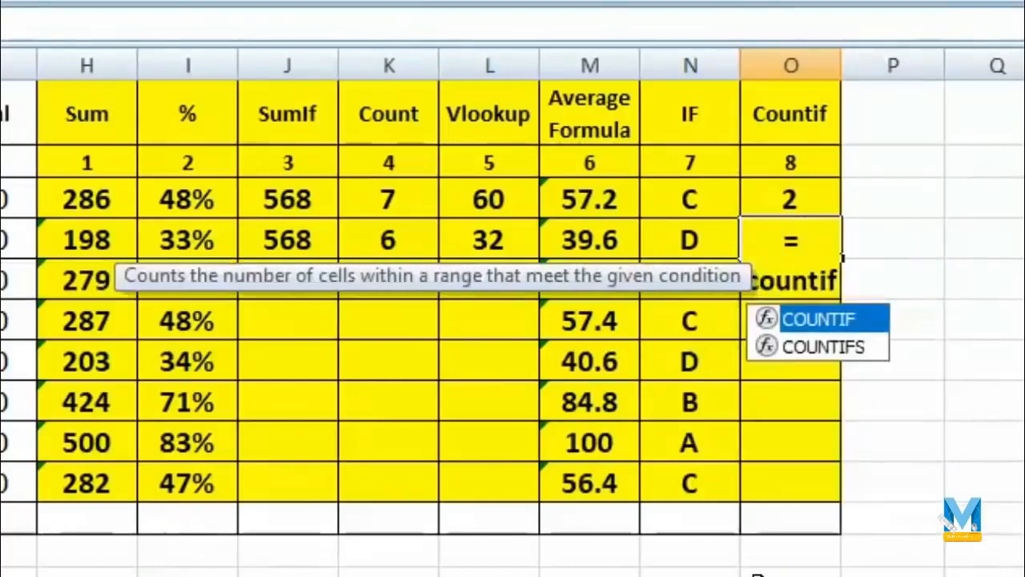
type("(")
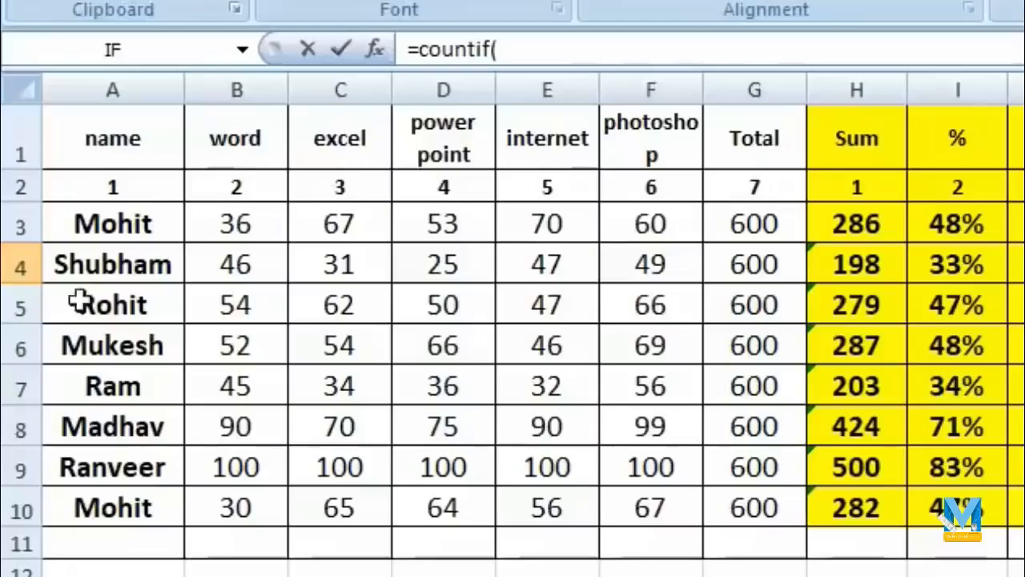
left_click_drag(234, 226, 744, 504)
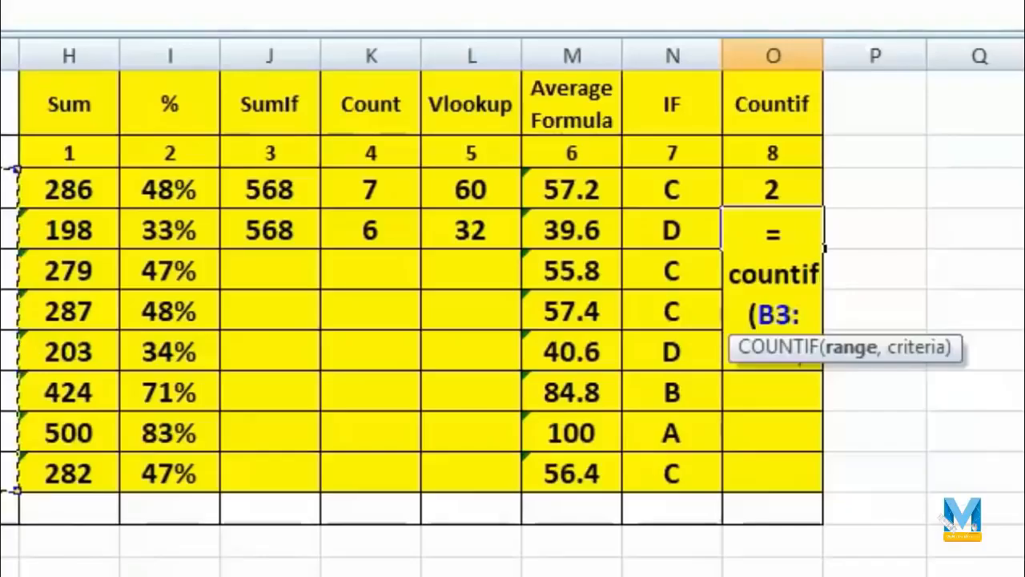
type(",")
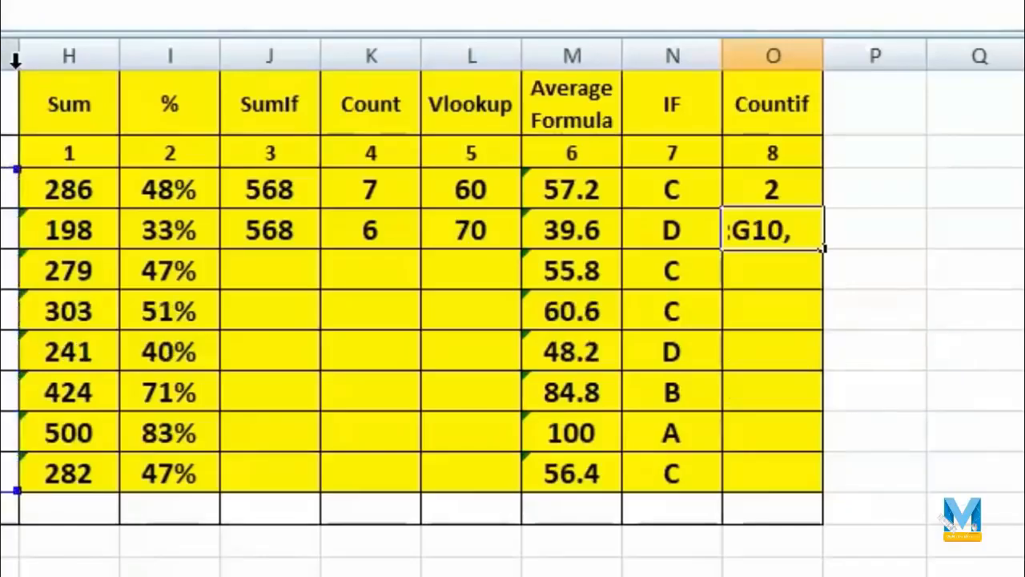
type("\"70\"")
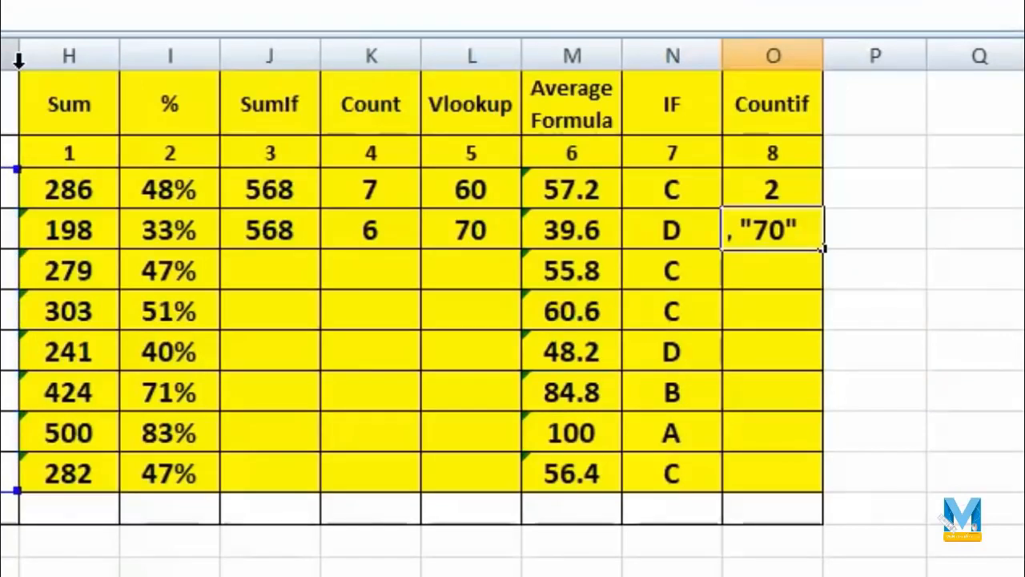
type(")")
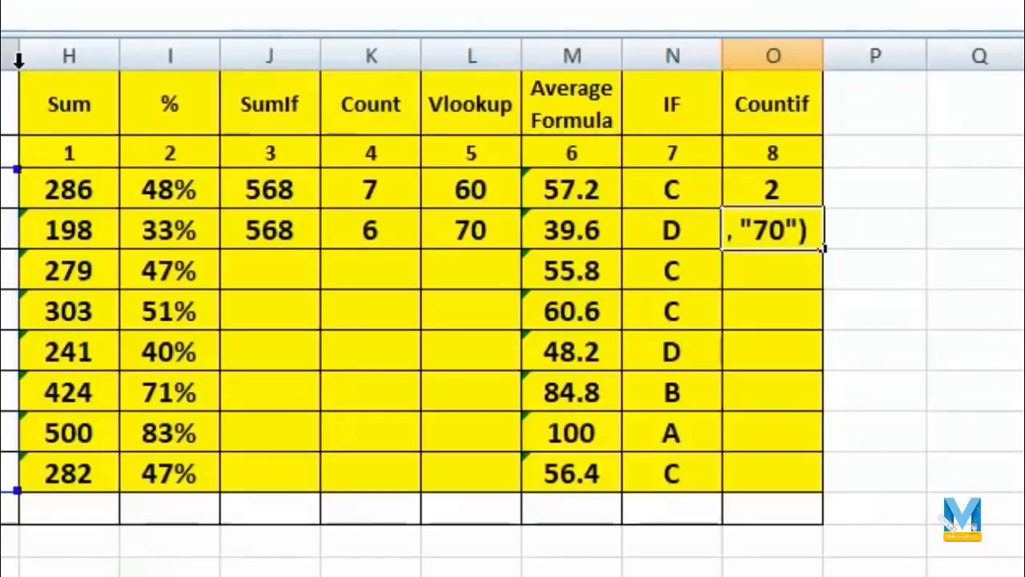
key("Return")
key("Up")
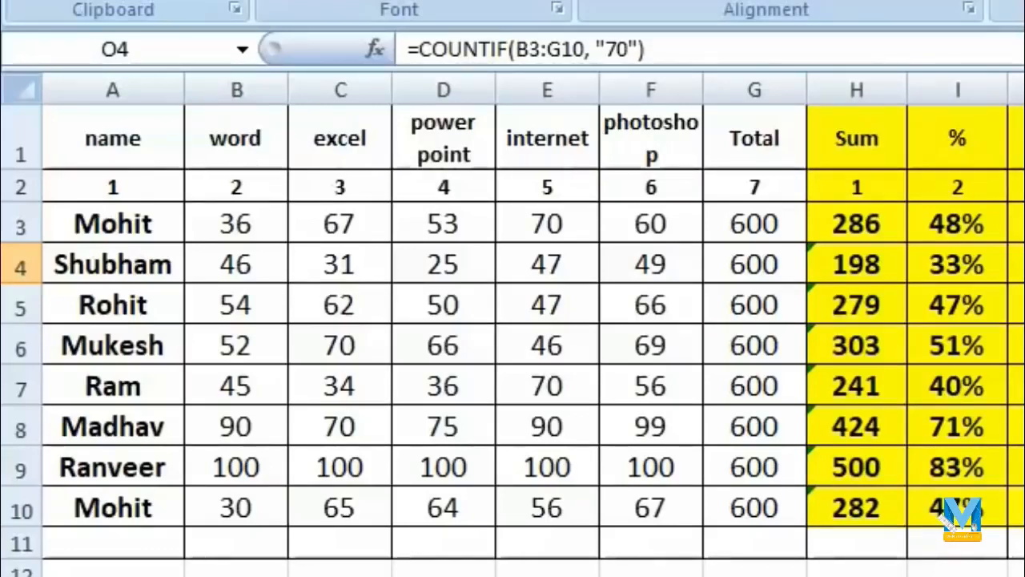
Change the criterion of the COUNTIF formula in O4 to "100"
key("F2")
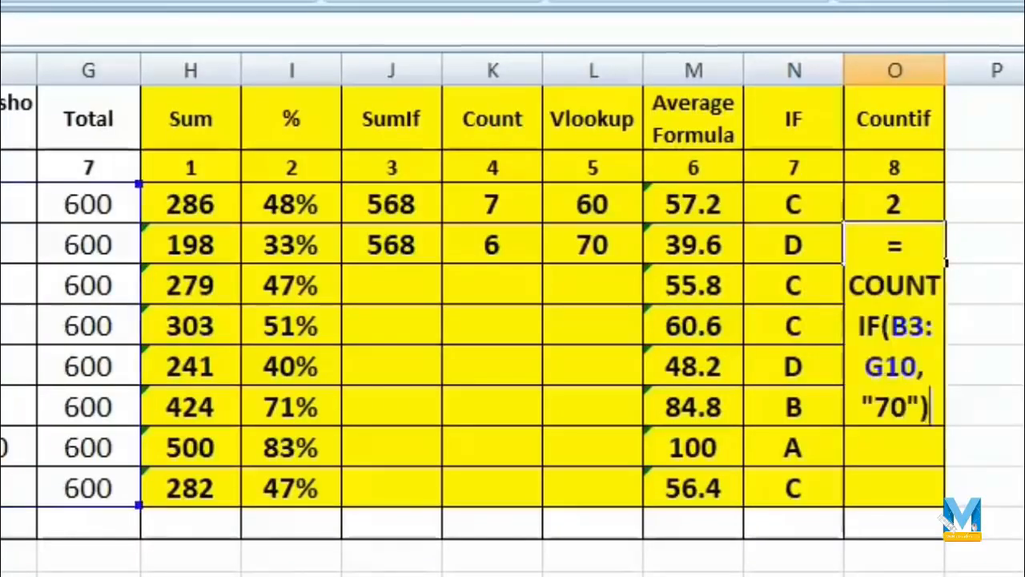
left_click_drag(908, 408, 878, 406)
type("100")
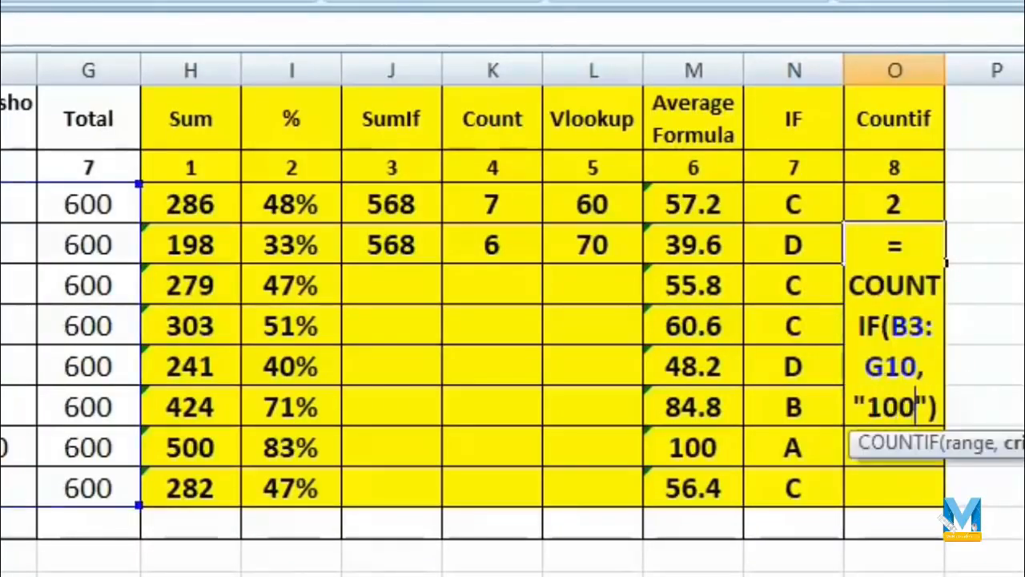
key("Return")
key("Up")
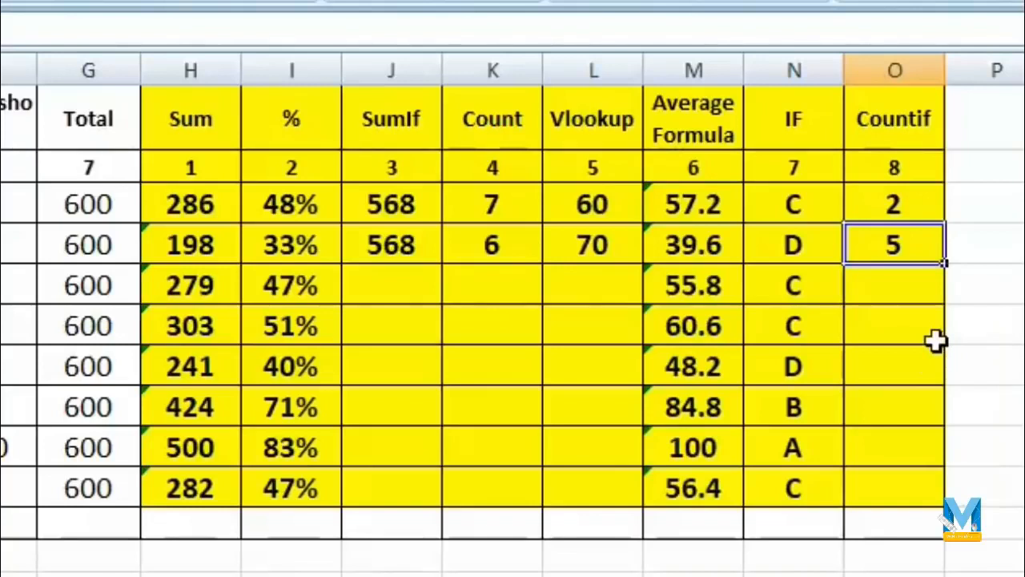
Enter a COUNTIF formula in O5 over the range A1:G10, with the student name from A3 in quotes as the criterion
left_click(911, 297)
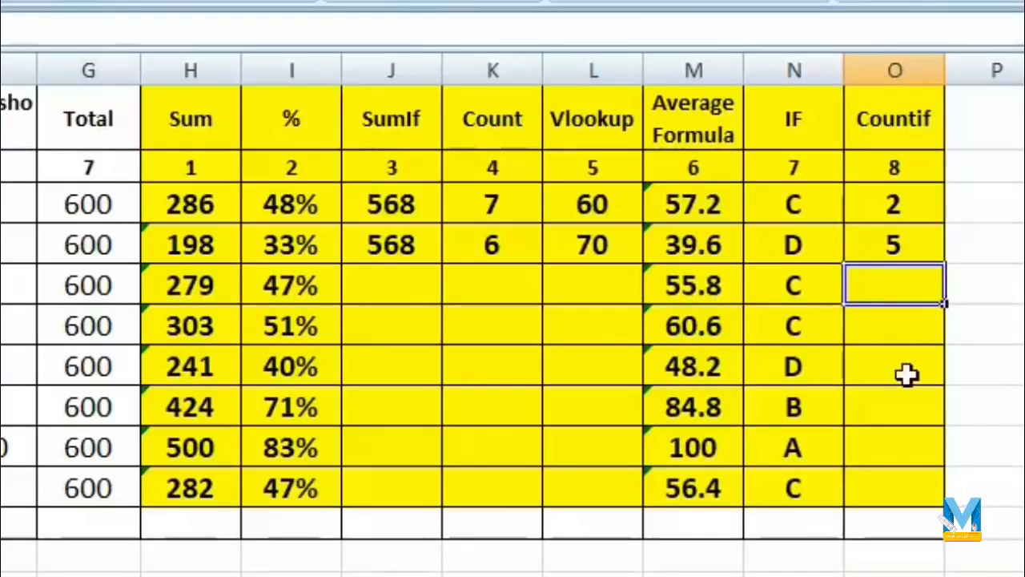
type("=")
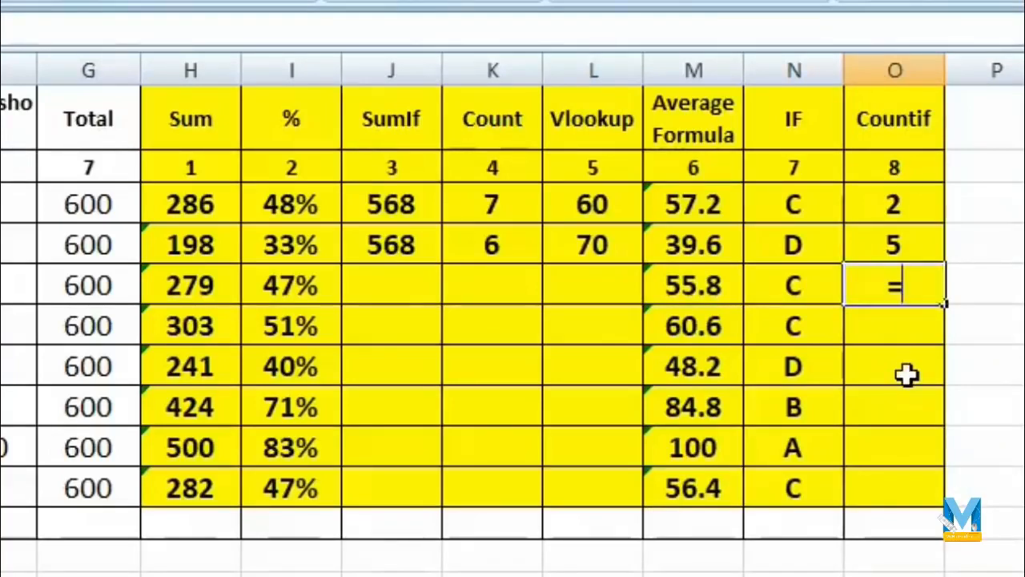
type("coun")
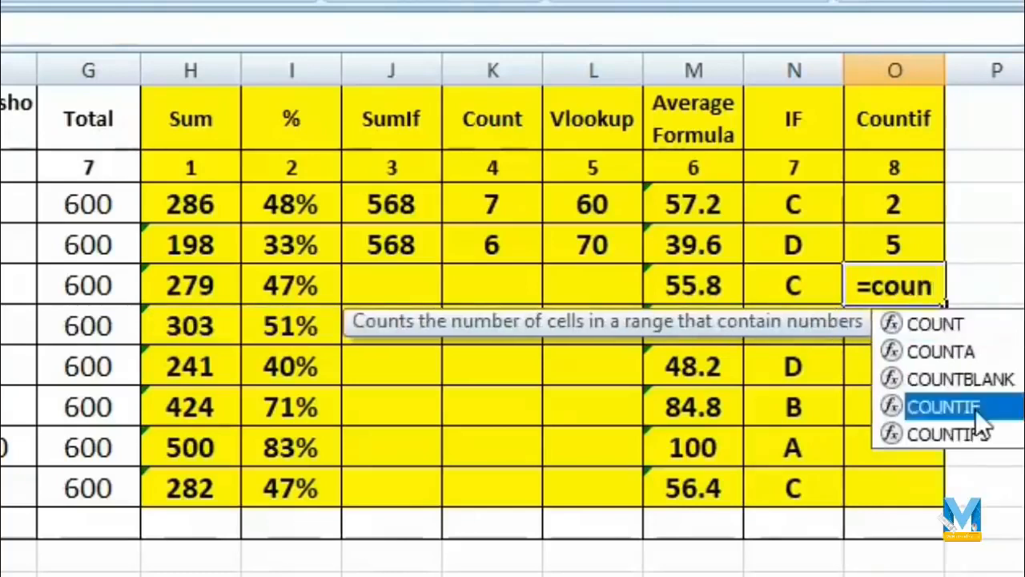
double_click(975, 409)
left_click_drag(120, 152, 774, 513)
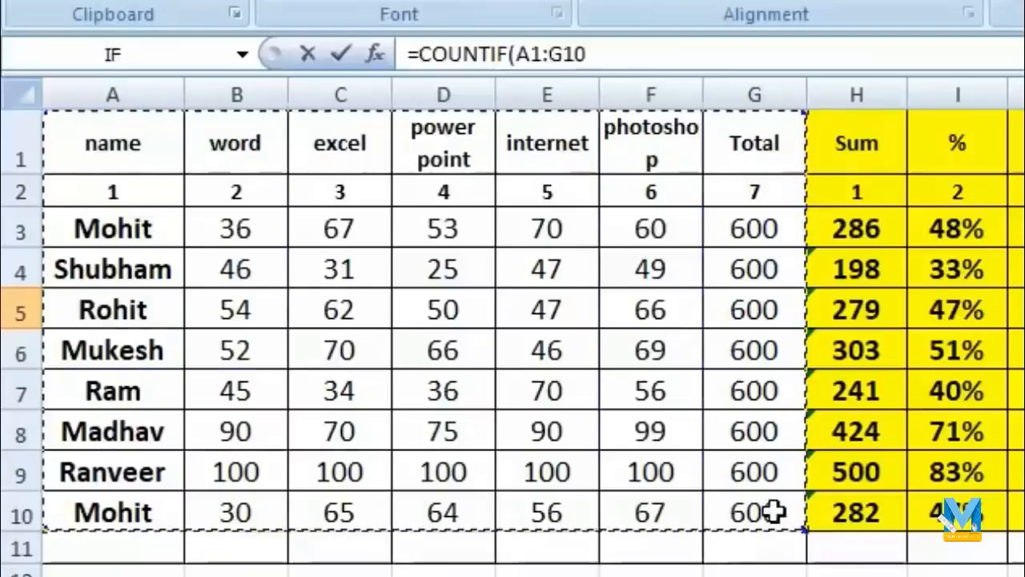
type(", \"Moh")
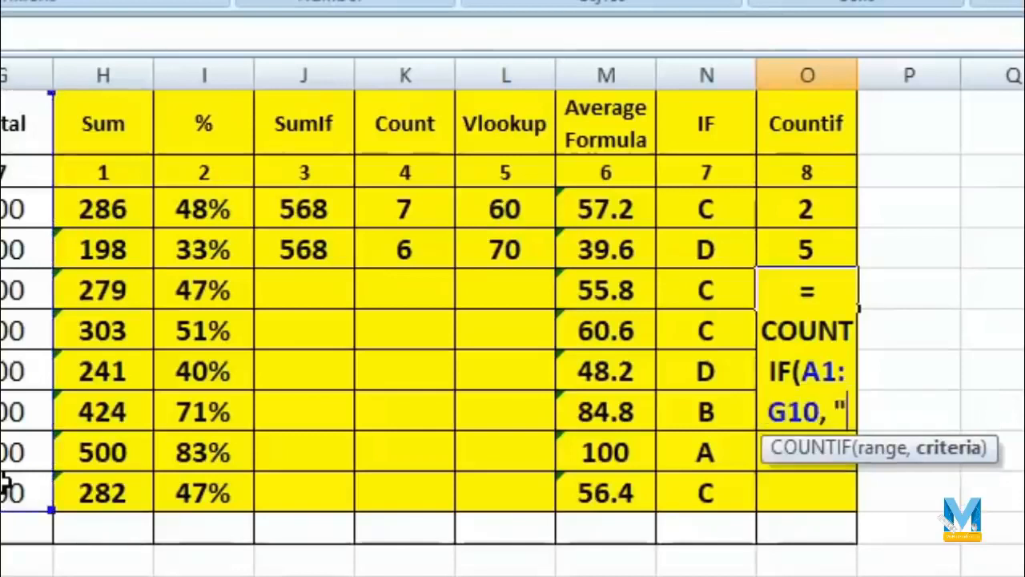
type("it")
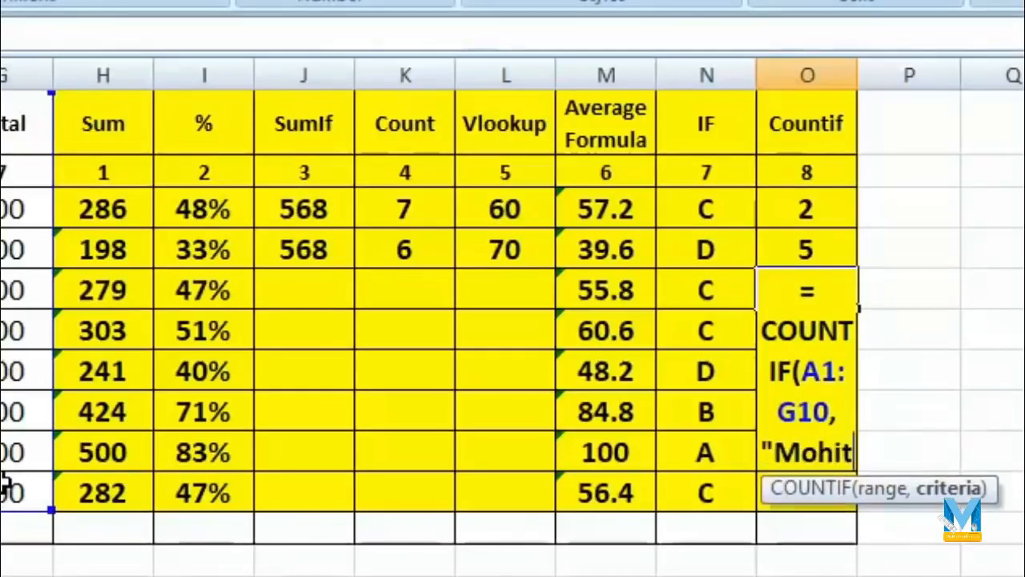
type("\")")
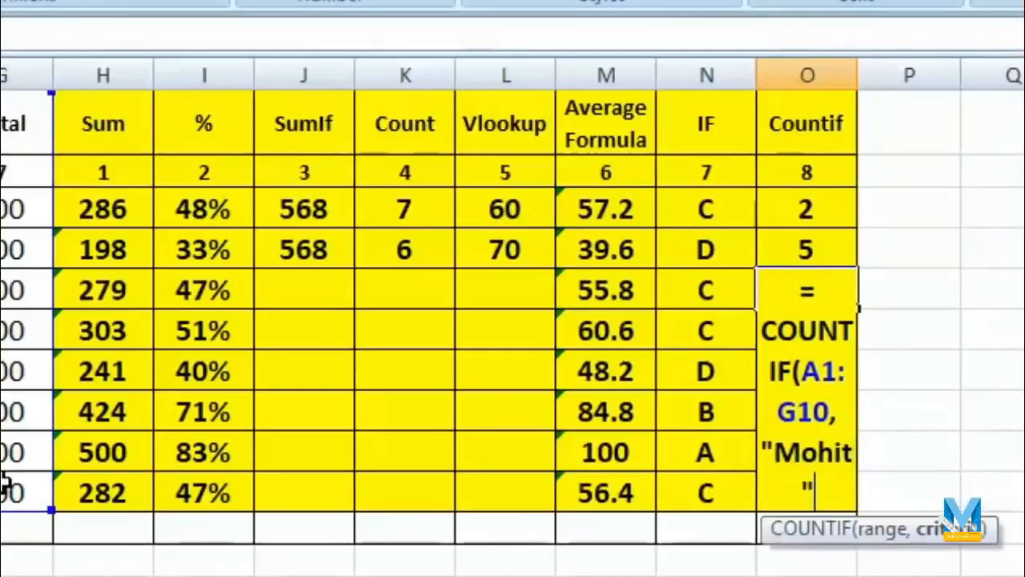
key("Return")
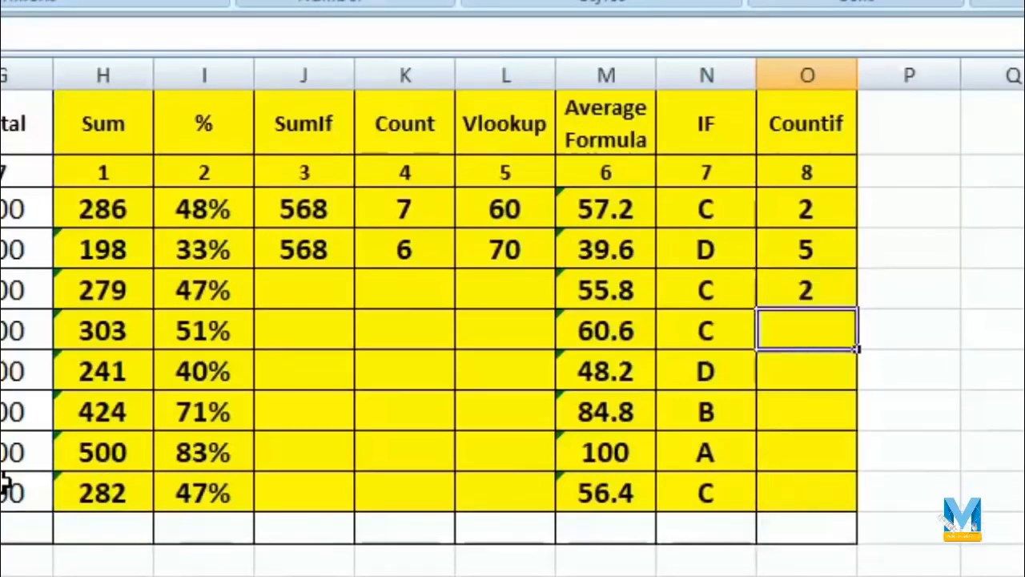
key("Up")
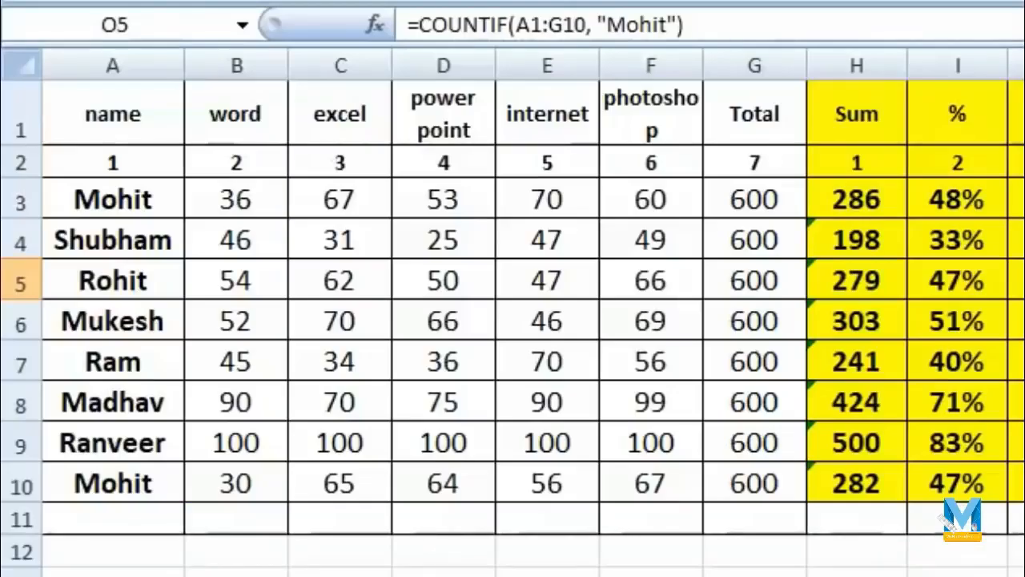
Replace the student name in cell A7 with the name used as the O5 COUNTIF criterion
left_click(157, 365)
type("MOhit")
key("Return")
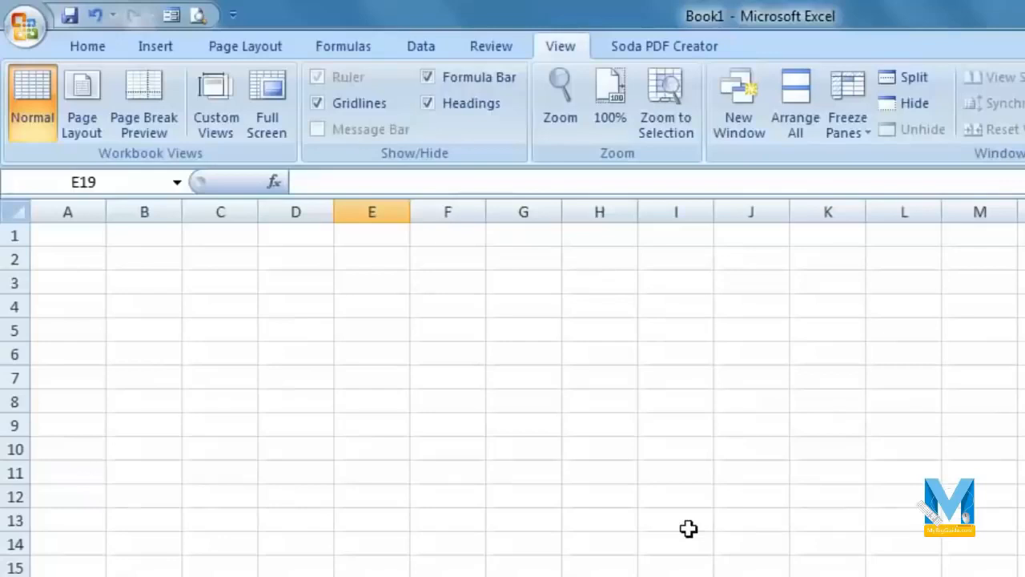
Enable "Show Developer tab in the Ribbon" in the Popular section of Excel Options and apply it
left_click(16, 37)
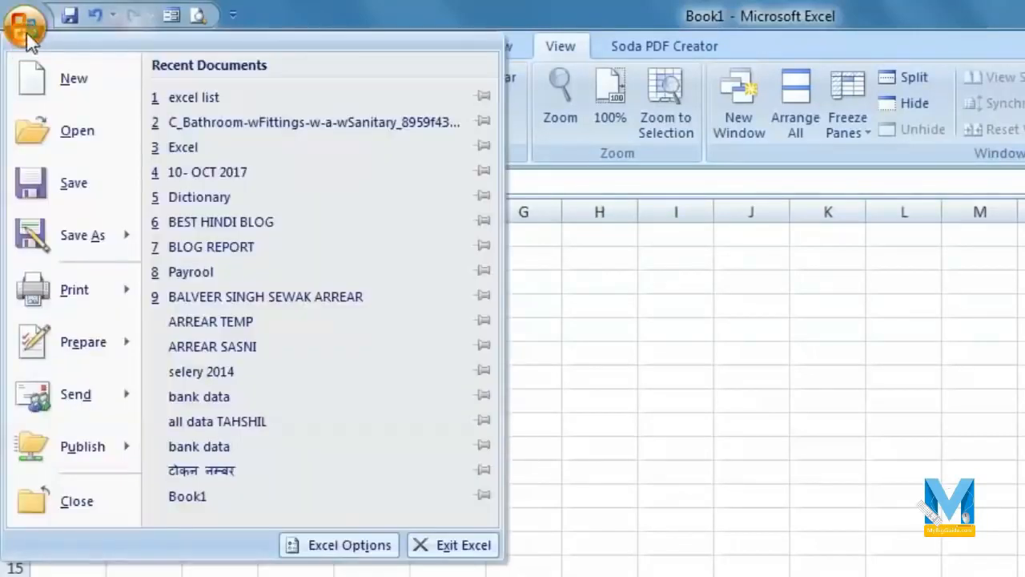
left_click(335, 546)
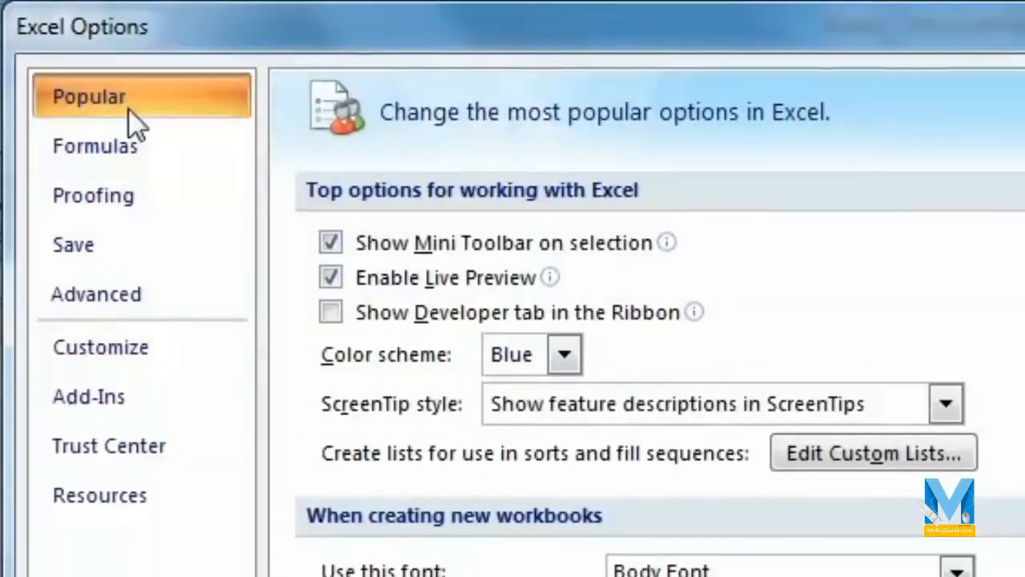
left_click(331, 312)
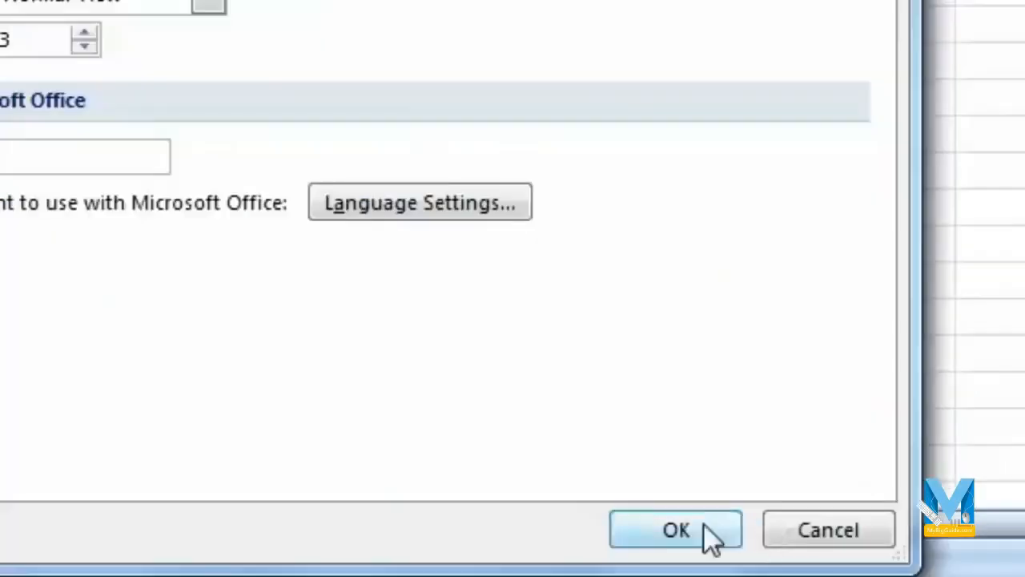
left_click(705, 526)
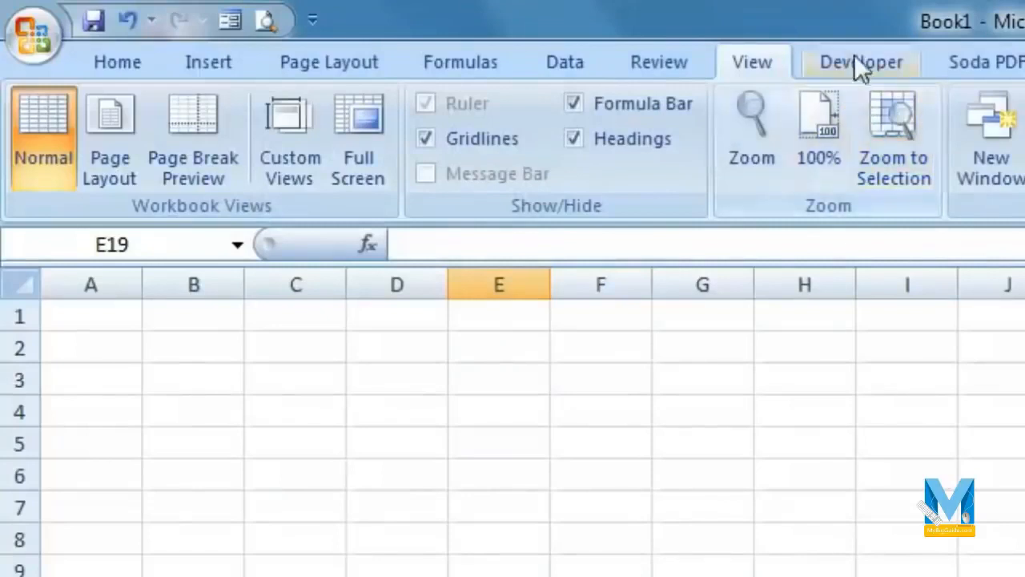
Turn on relative references for macro recording and make A2 the starting cell
left_click(862, 70)
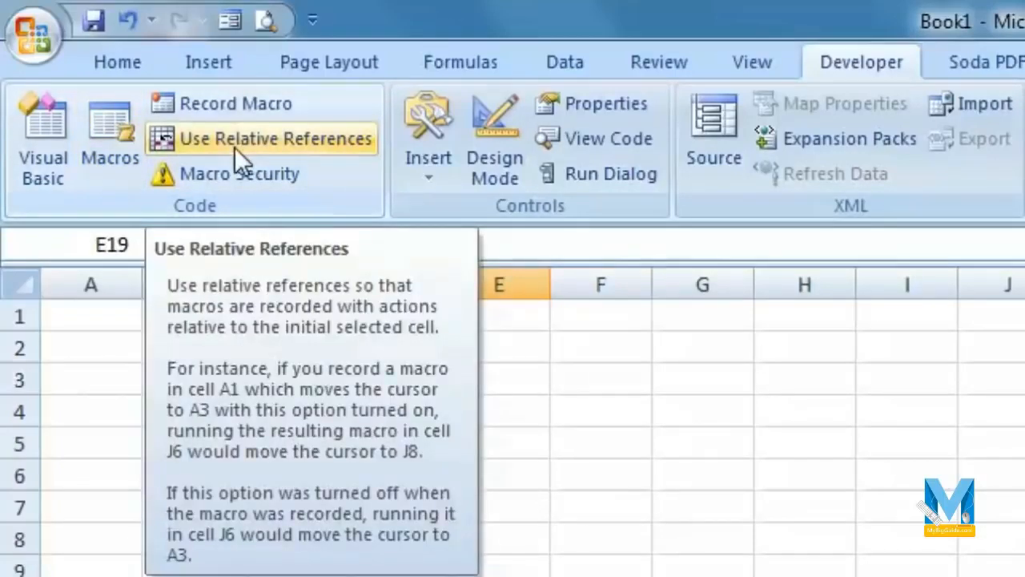
left_click(235, 144)
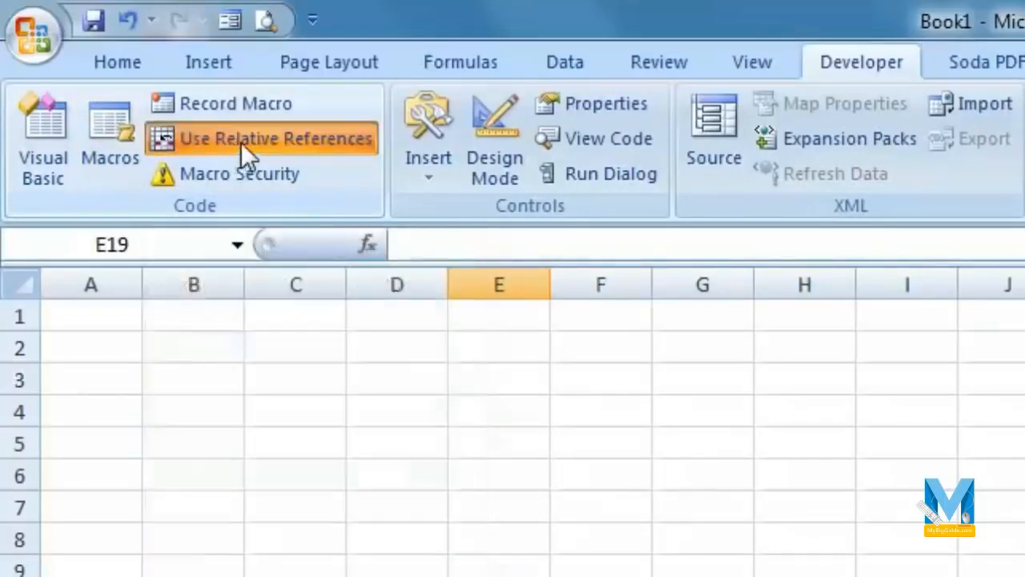
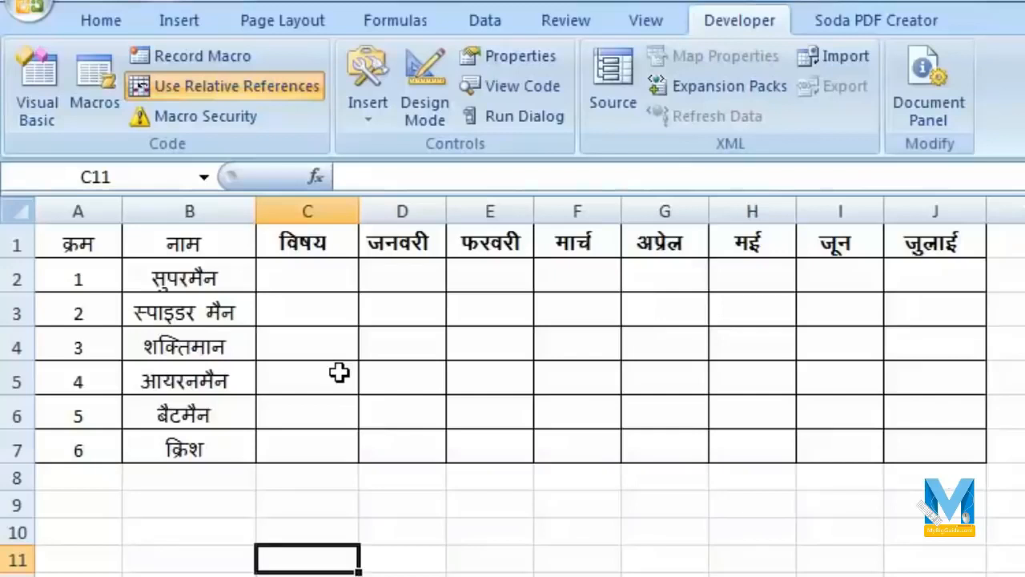
left_click(212, 280)
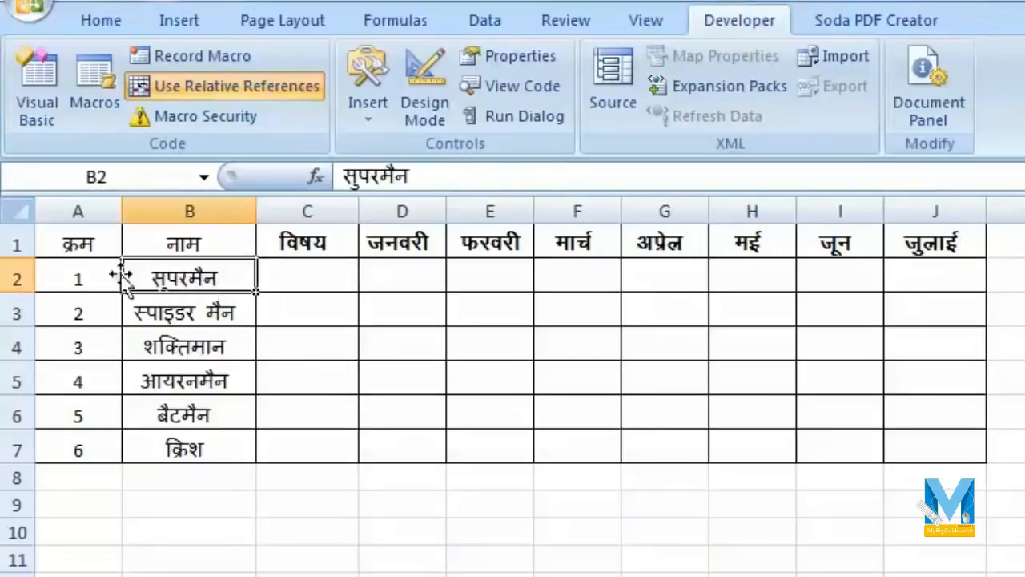
left_click(65, 275)
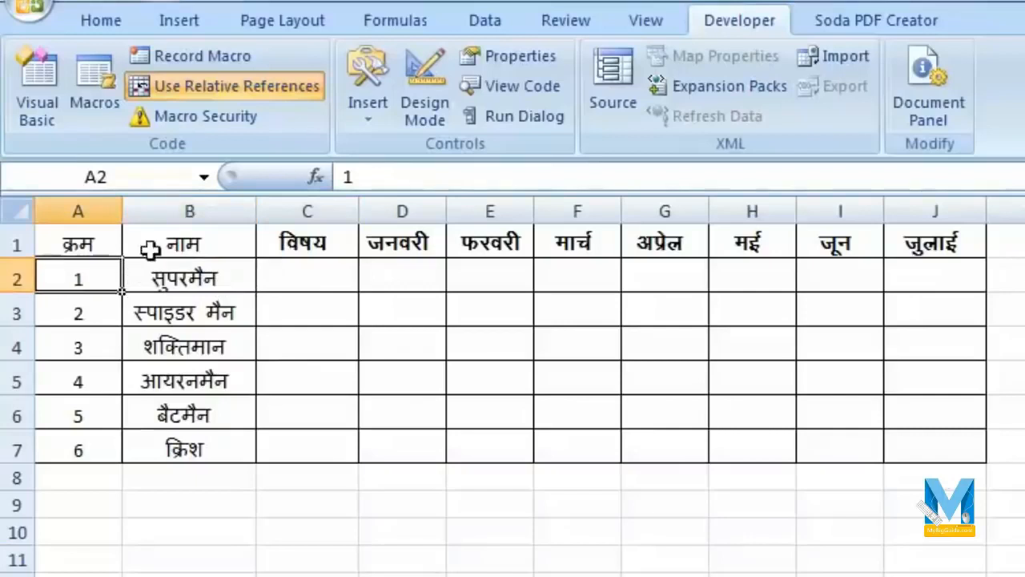
Start recording a macro named Macro5, stored in This Workbook, with the shortcut Ctrl+Shift+N
left_click(202, 55)
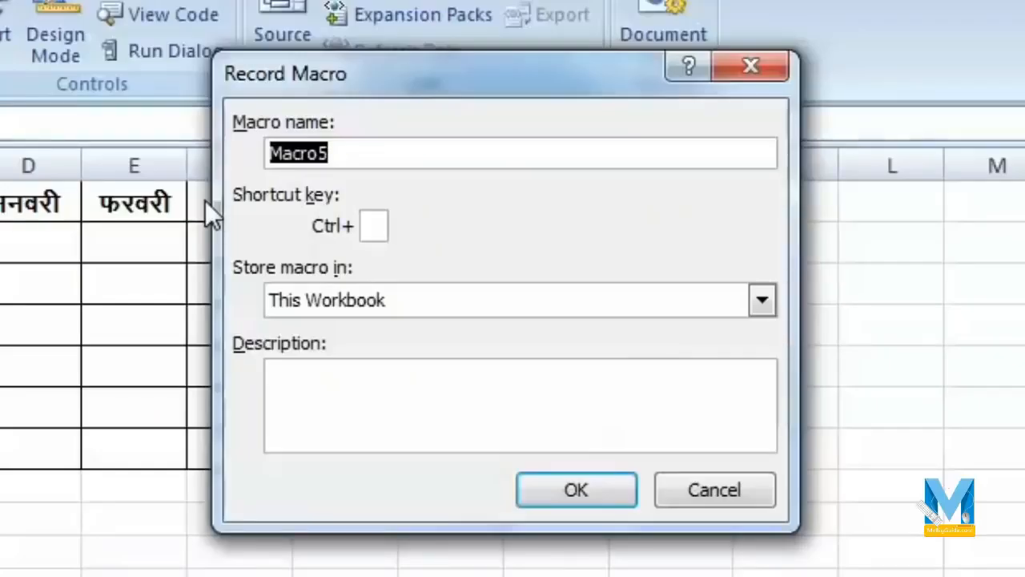
left_click(352, 156)
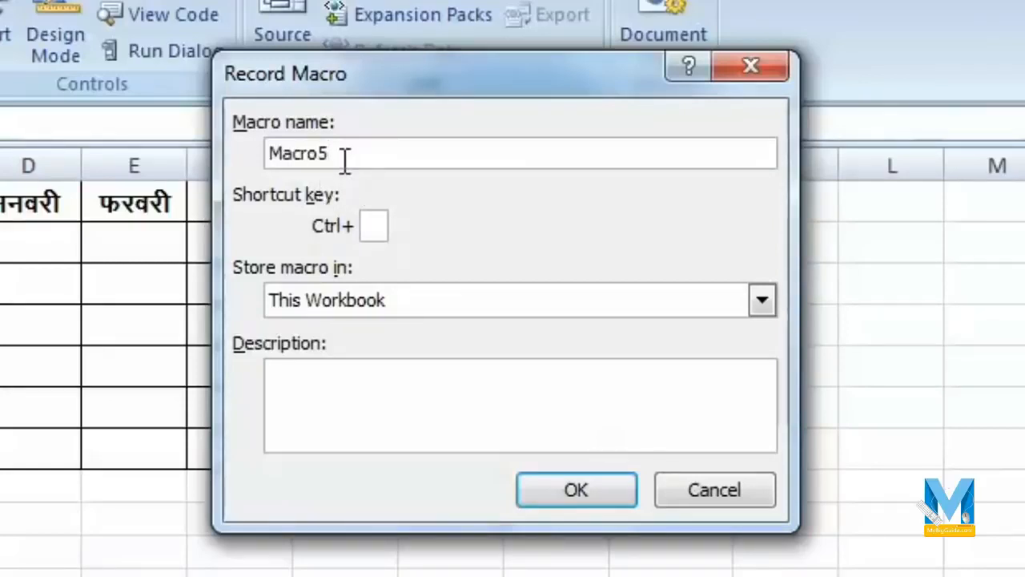
left_click_drag(274, 153, 388, 158)
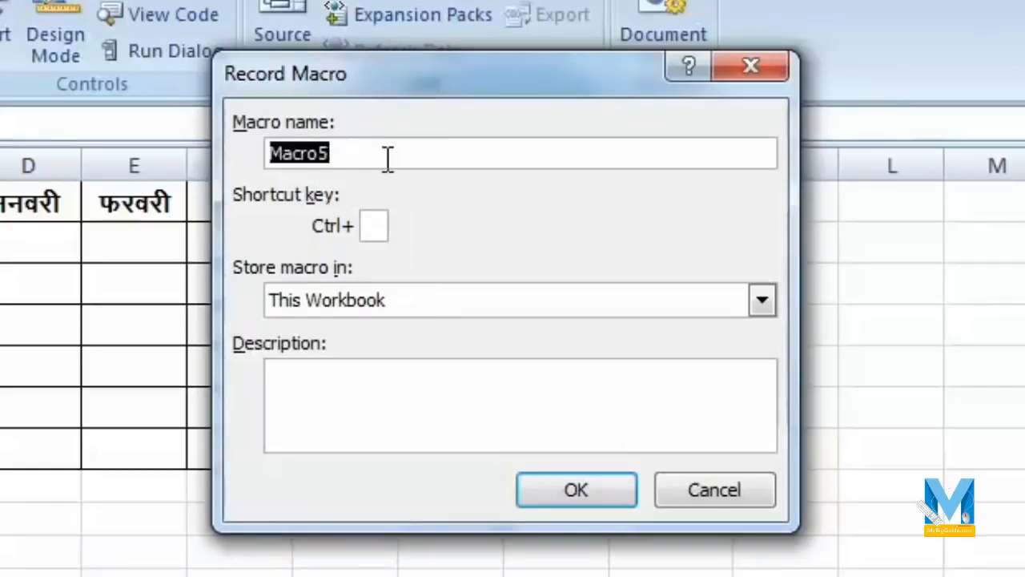
left_click(375, 226)
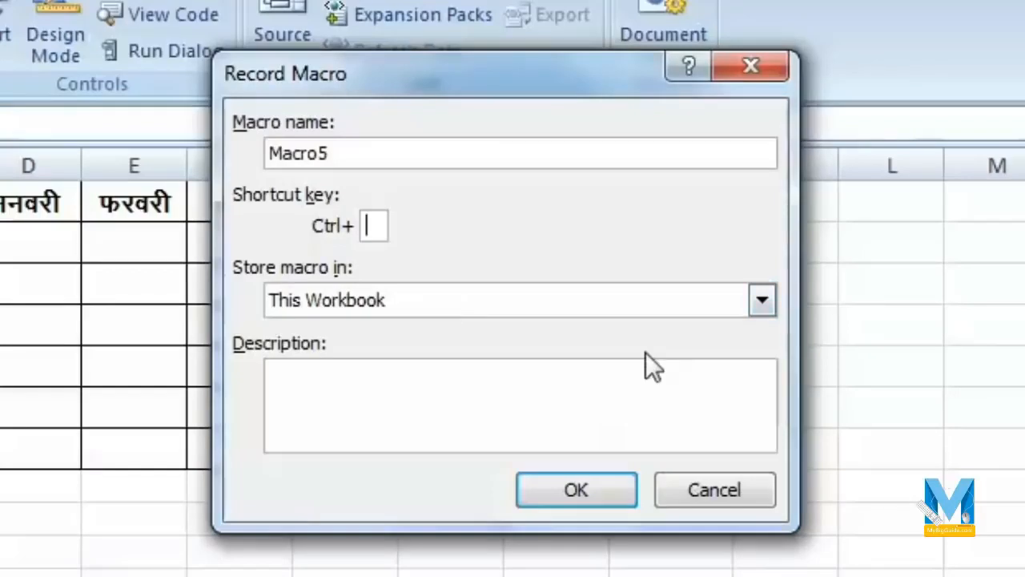
type("N")
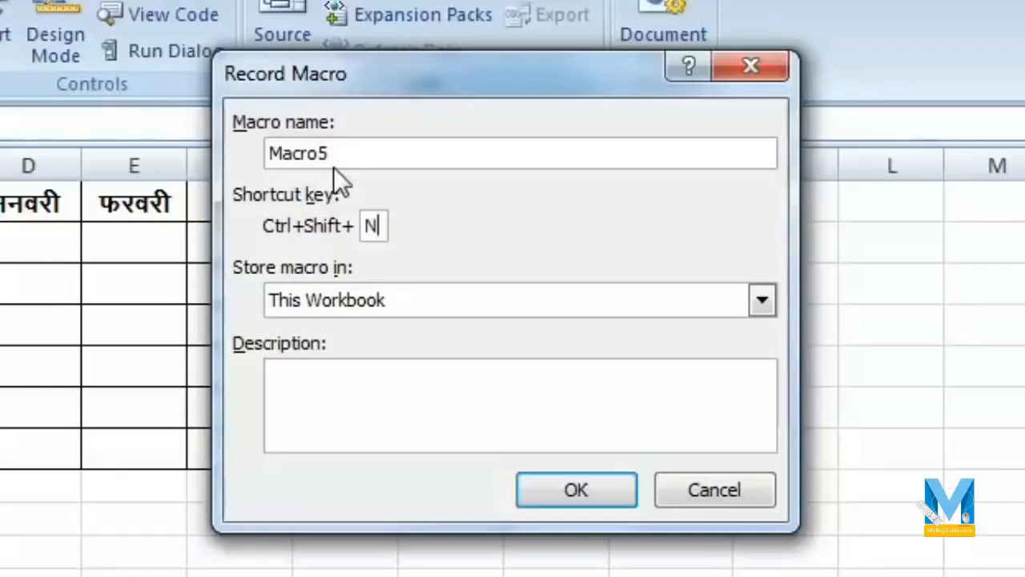
left_click(577, 485)
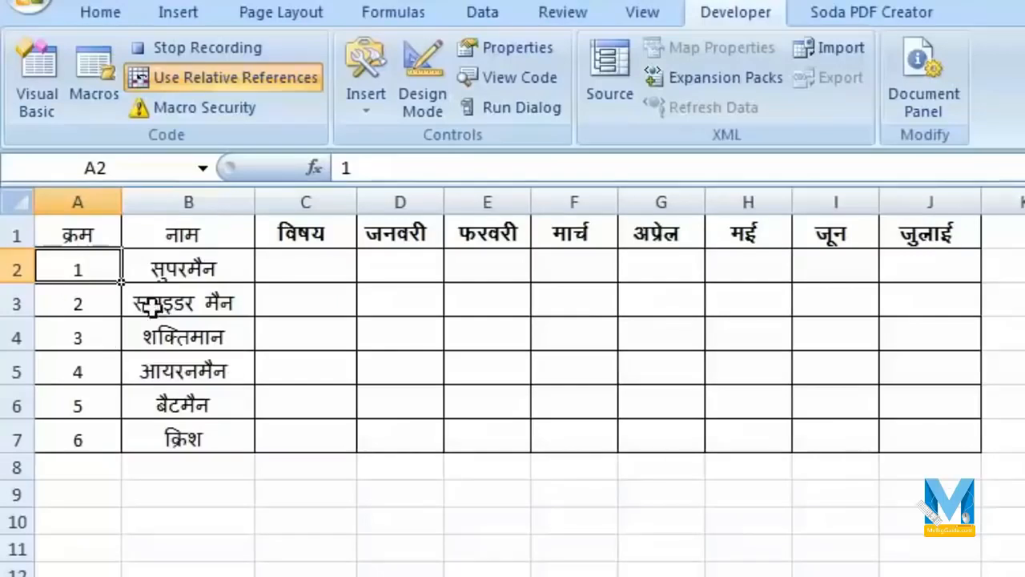
Insert five blank rows below row 2, at rows 3 to 7
left_click(108, 301)
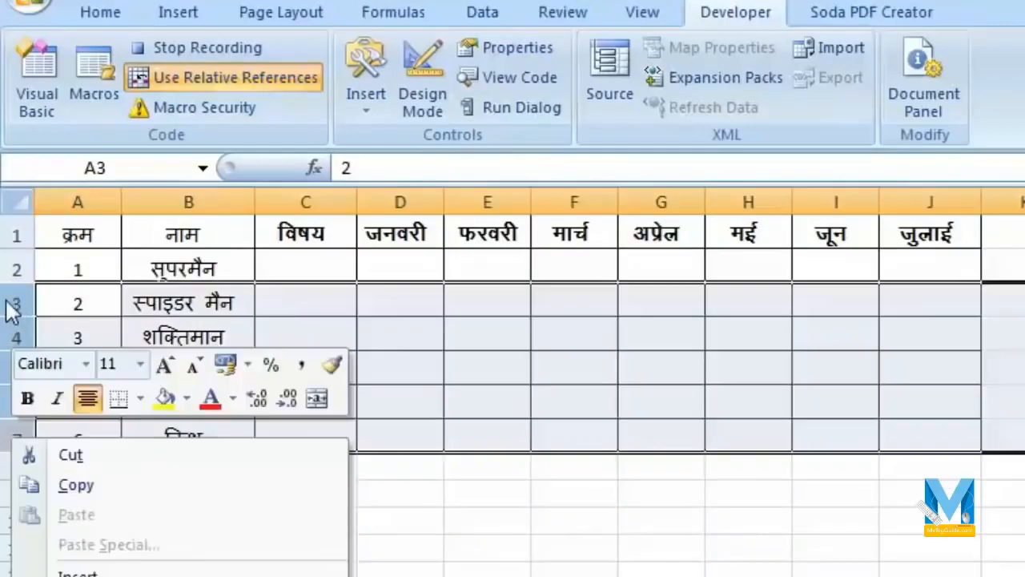
left_click(22, 300)
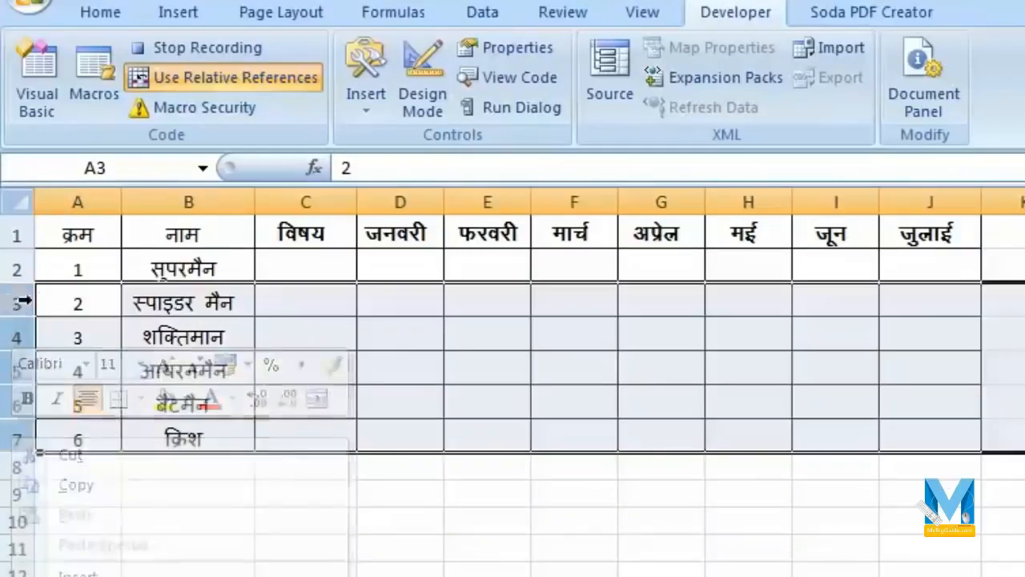
right_click(24, 436)
left_click(138, 566)
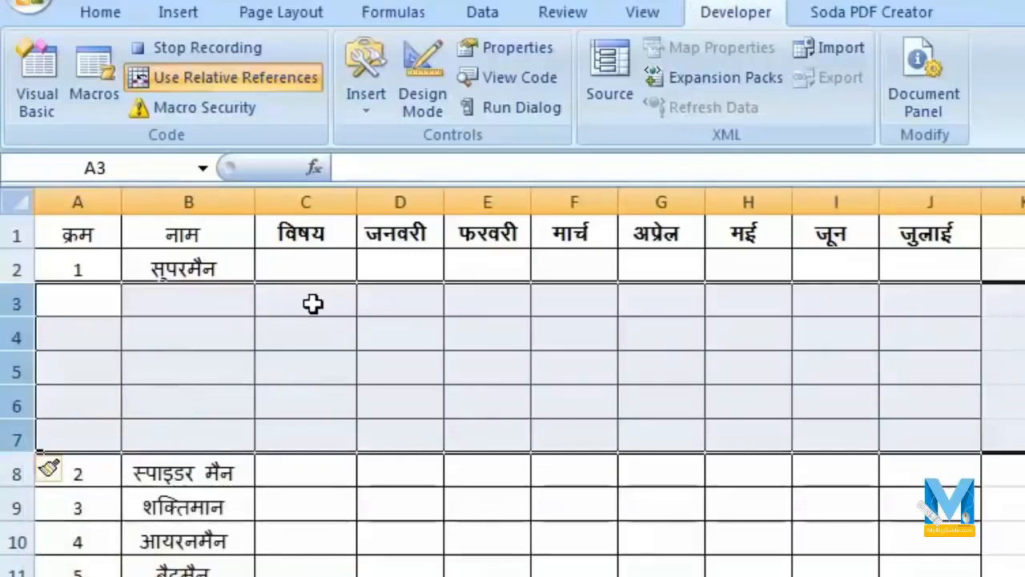
Enter गणित, विज्ञान, अंग्रेजी, हिंदी, कंप्यूटर and योग in cells C2 to C7
left_click(326, 271)
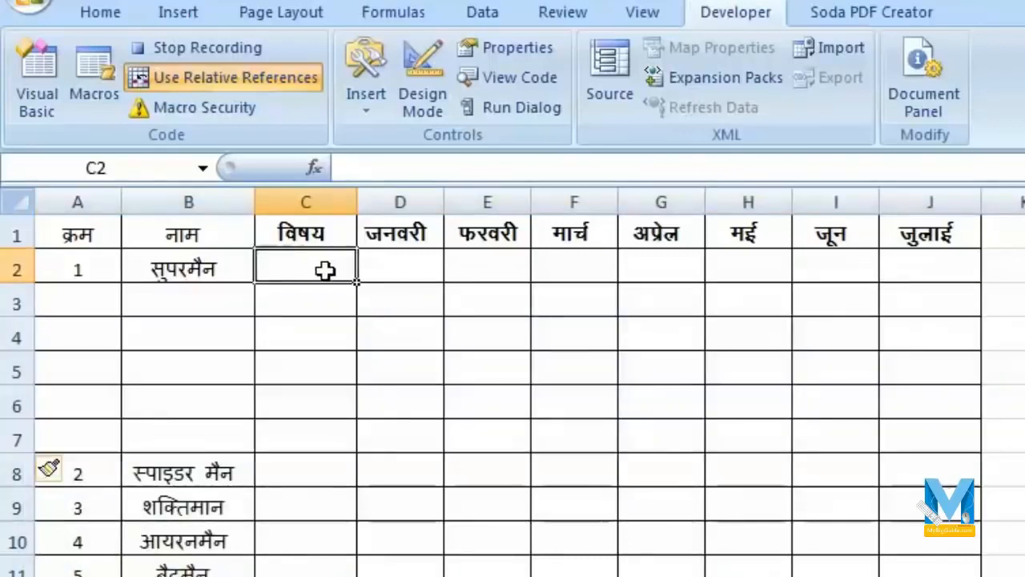
type("गणित")
key("Return")
type("foKku")
key("Return")
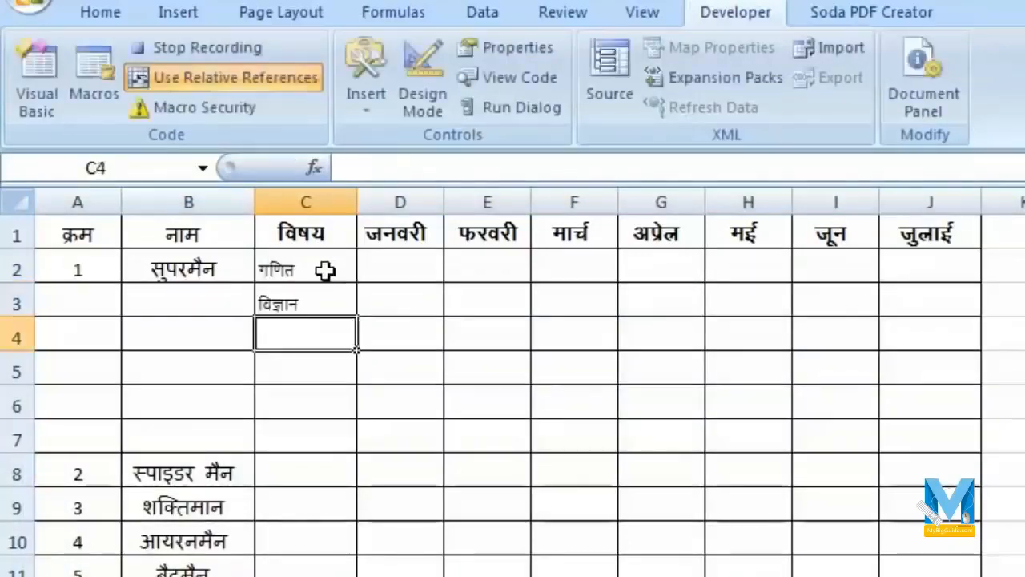
type("vaxzsth")
key("Return")
type("fganh")
key("Return")
type("daI;wVj")
key("Return")
type(";ksx")
key("Tab")
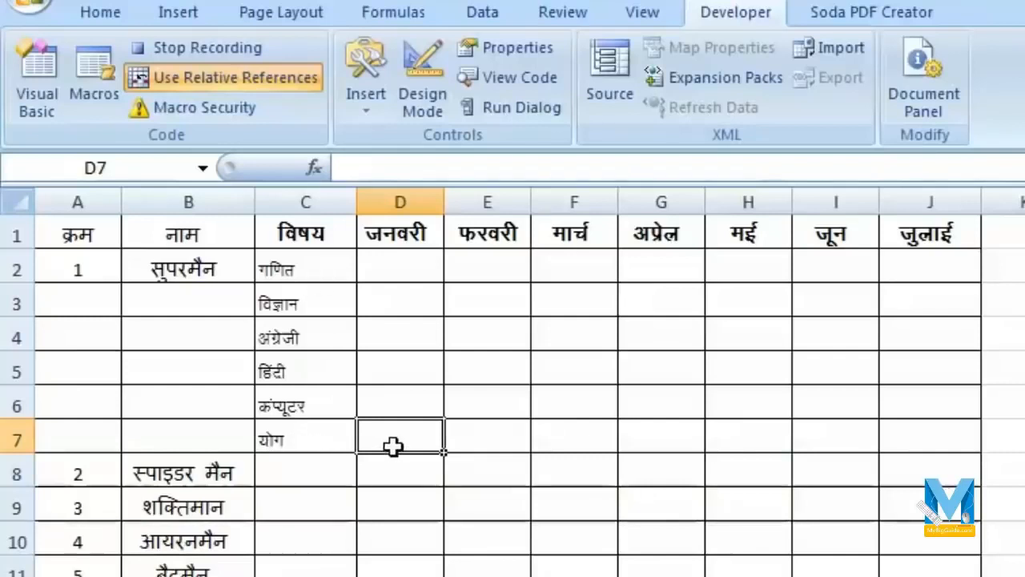
Enter a SUM formula for D2:D6 in D7 and fill it across to J7
left_click(93, 16)
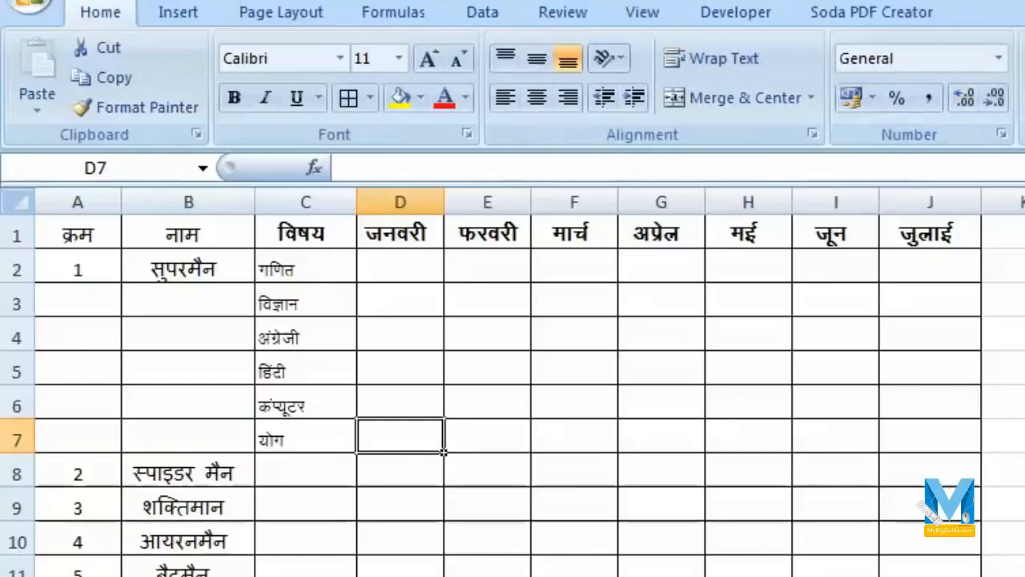
key("alt+equal")
left_click_drag(397, 264, 407, 381)
key("Return")
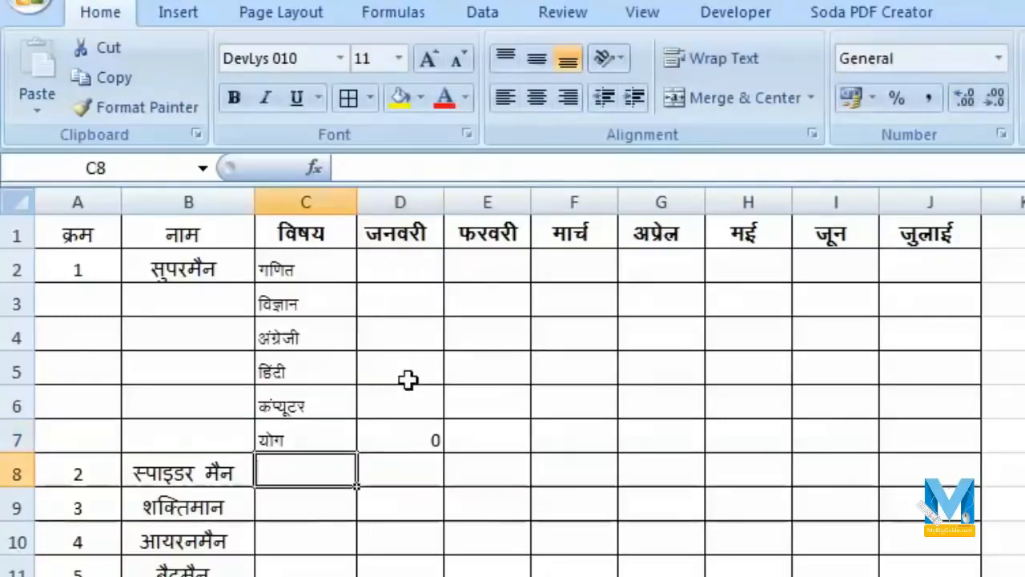
left_click(401, 441)
left_click_drag(449, 458, 945, 467)
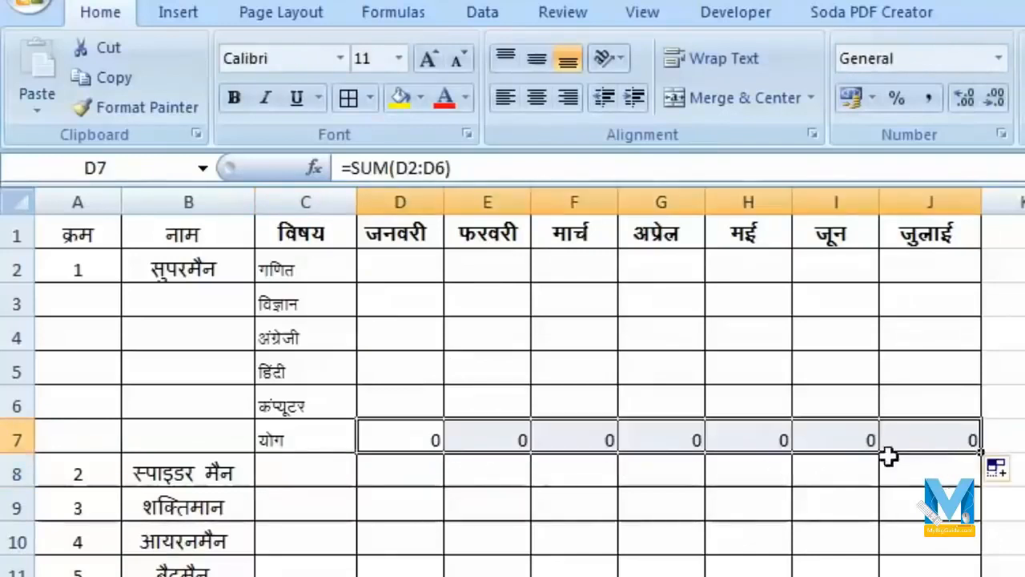
Format the total row A7:J7 as bold, 14 pt, with a gray fill
left_click(41, 435)
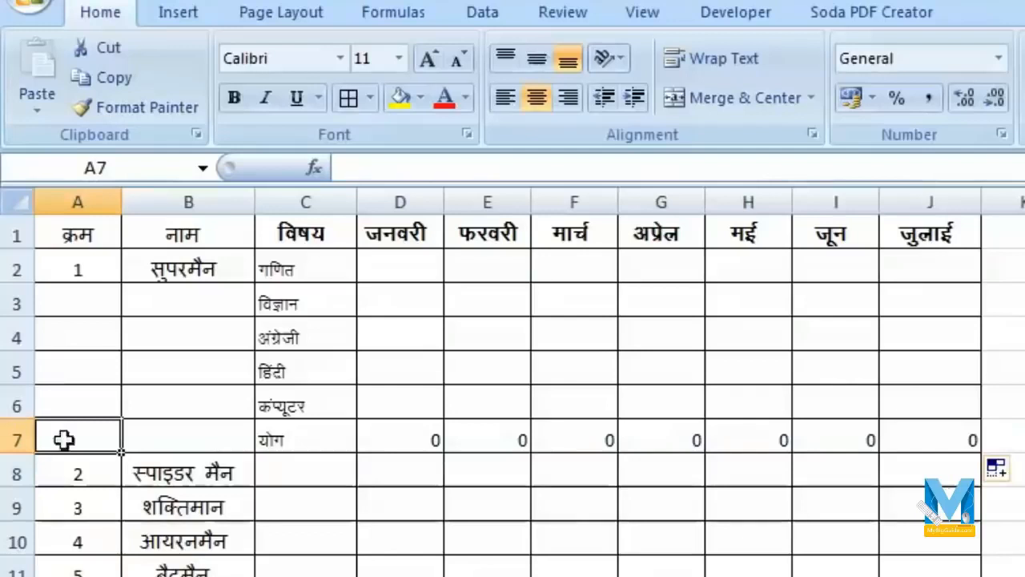
left_click_drag(100, 434, 937, 440)
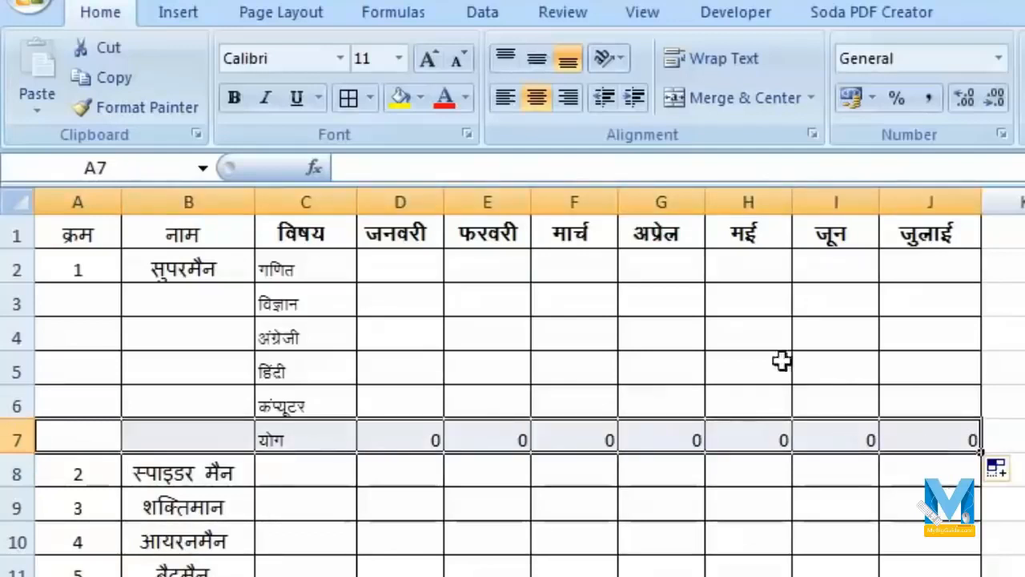
left_click(426, 60)
left_click(426, 60)
left_click(234, 97)
left_click(420, 97)
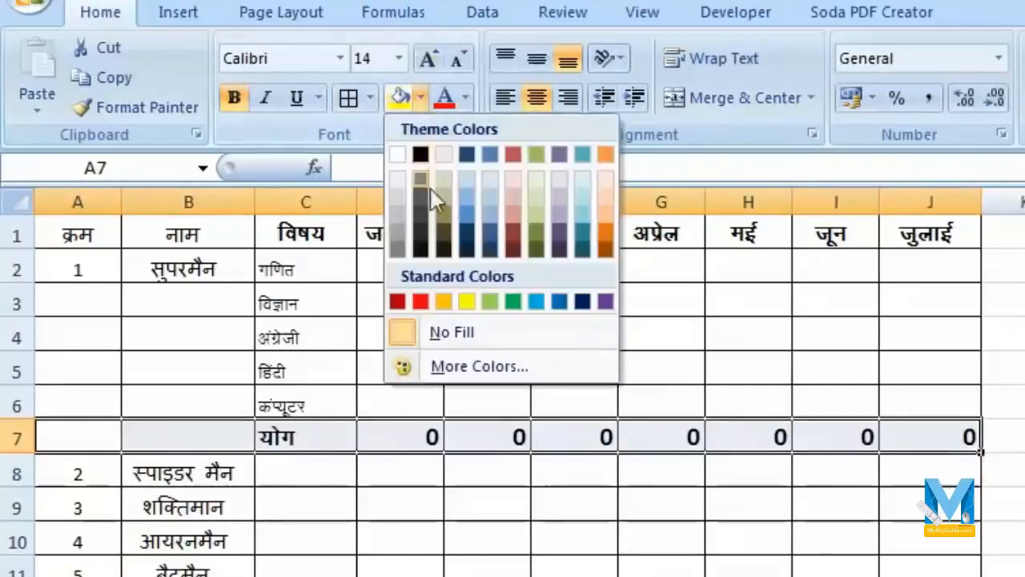
left_click(397, 201)
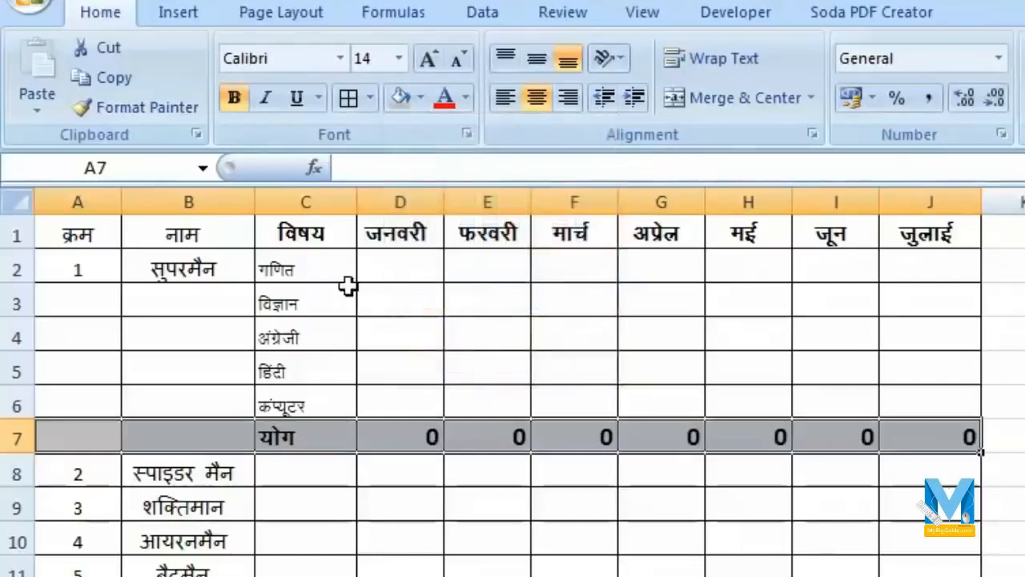
Increase the font size of the subject names in C2:C6 by two steps
left_click_drag(319, 269, 318, 391)
left_click(429, 60)
left_click(428, 60)
Make J7 the last selected cell and stop recording the macro
left_click(668, 446)
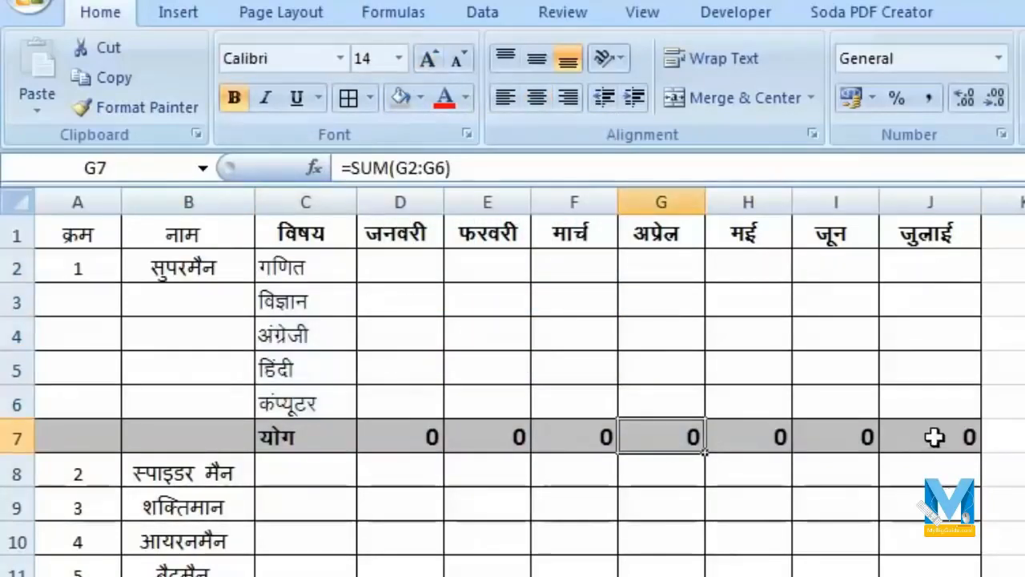
left_click(935, 436)
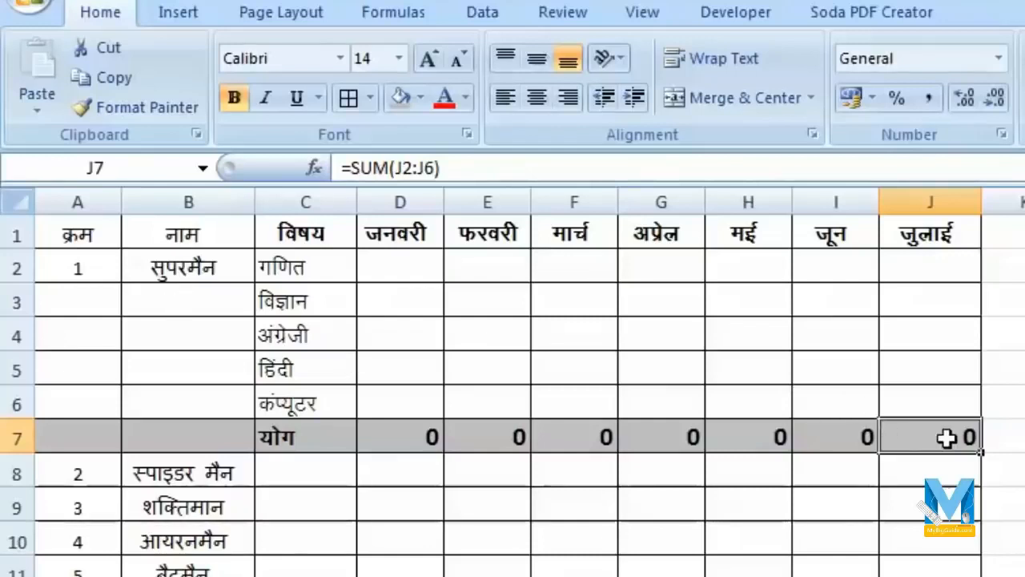
left_click(750, 14)
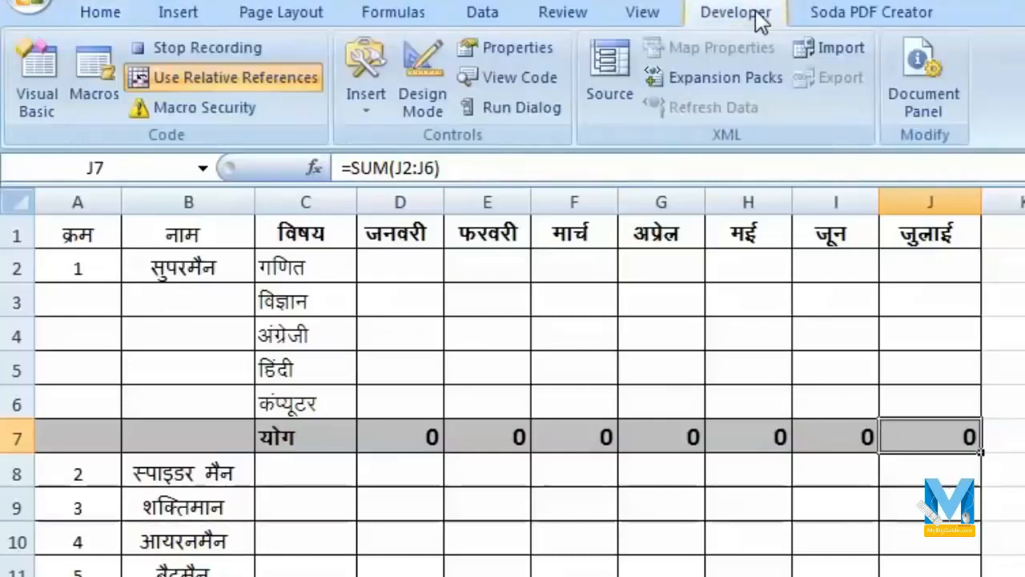
left_click(200, 50)
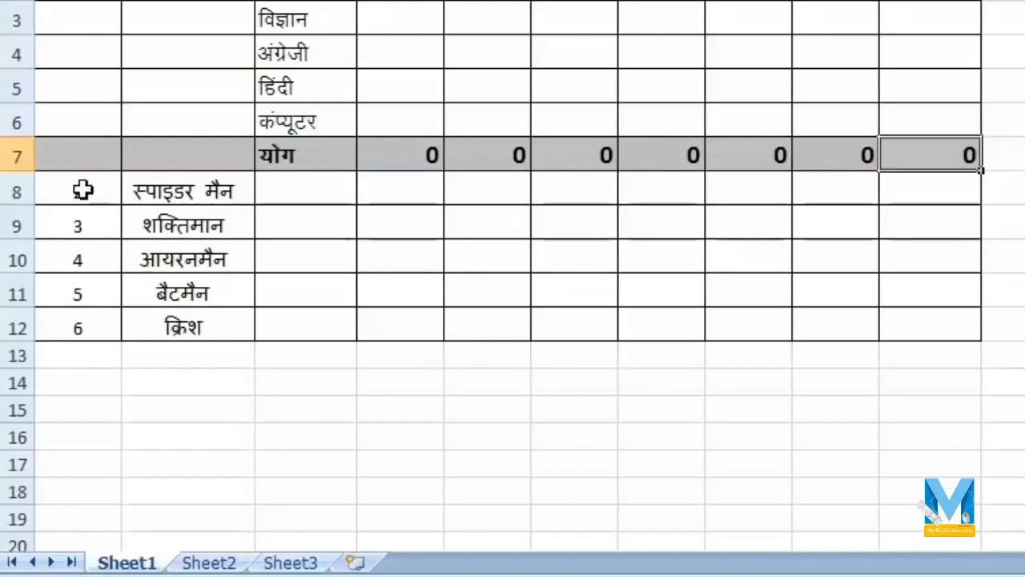
Run Macro5 from cell A8 to build the subject block for student 2
left_click(84, 190)
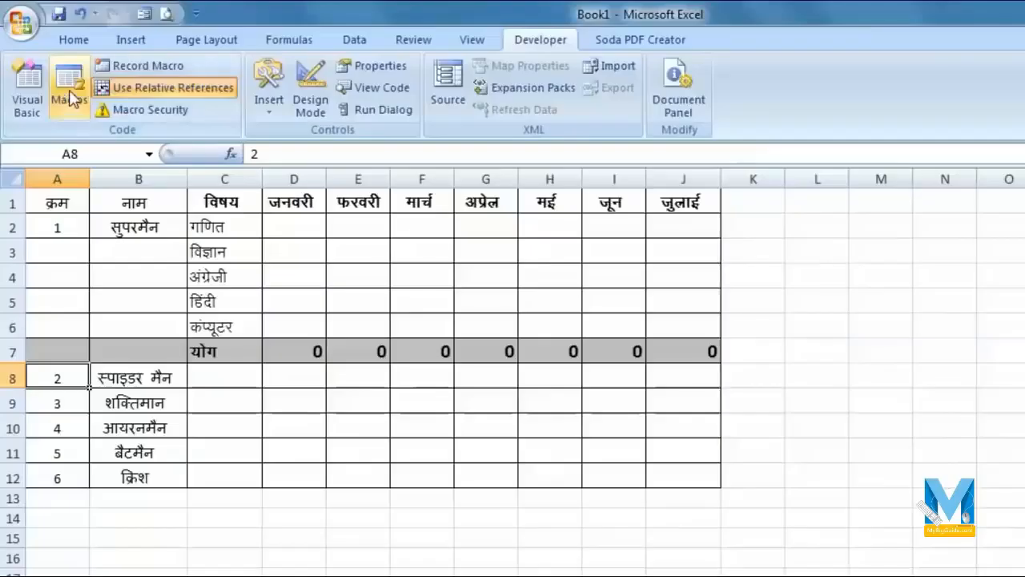
left_click(69, 88)
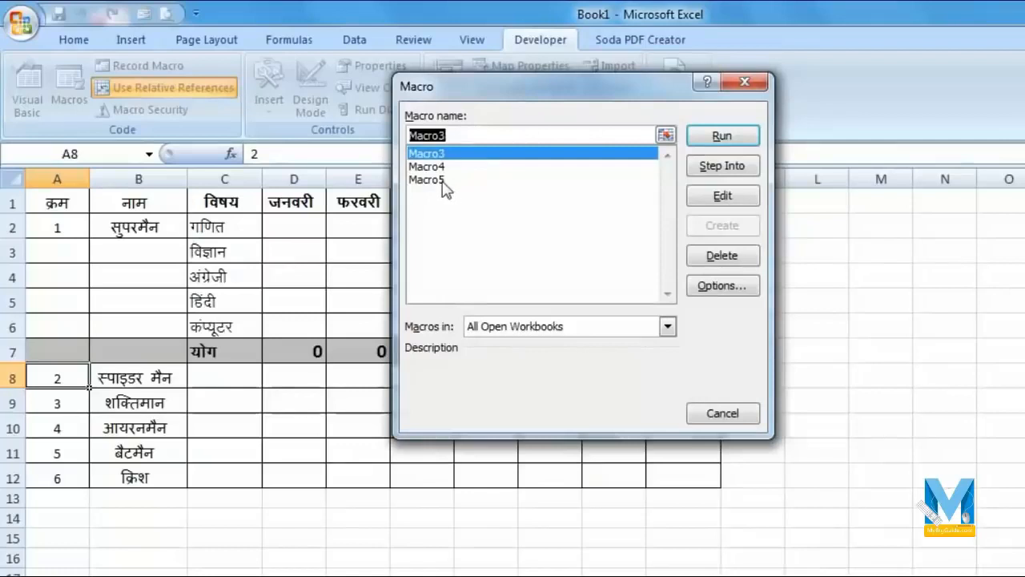
left_click(442, 180)
left_click(721, 143)
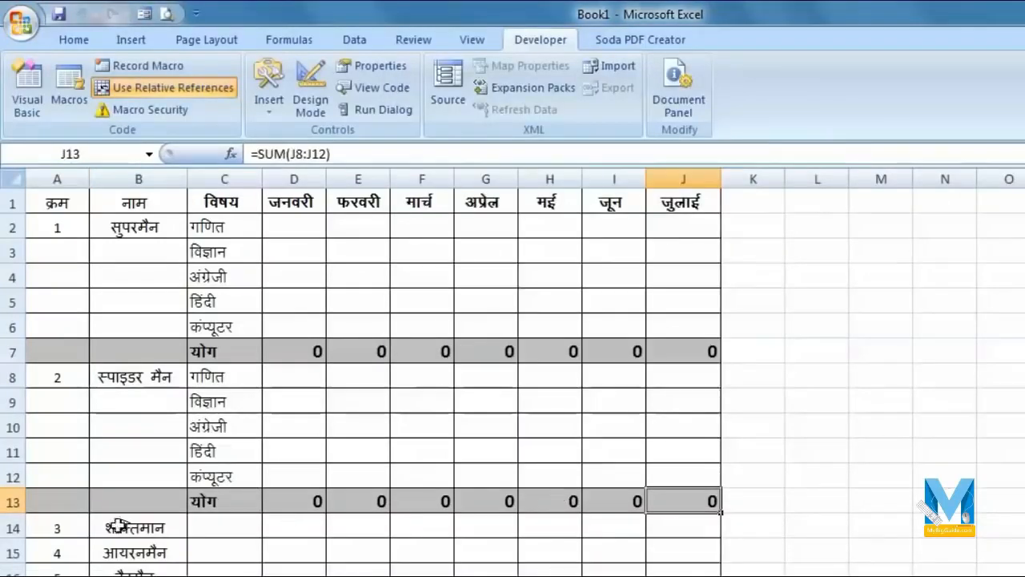
Run Macro5 from cell A14 to build the subject block for student 3
scroll(53, 526, "down", 1)
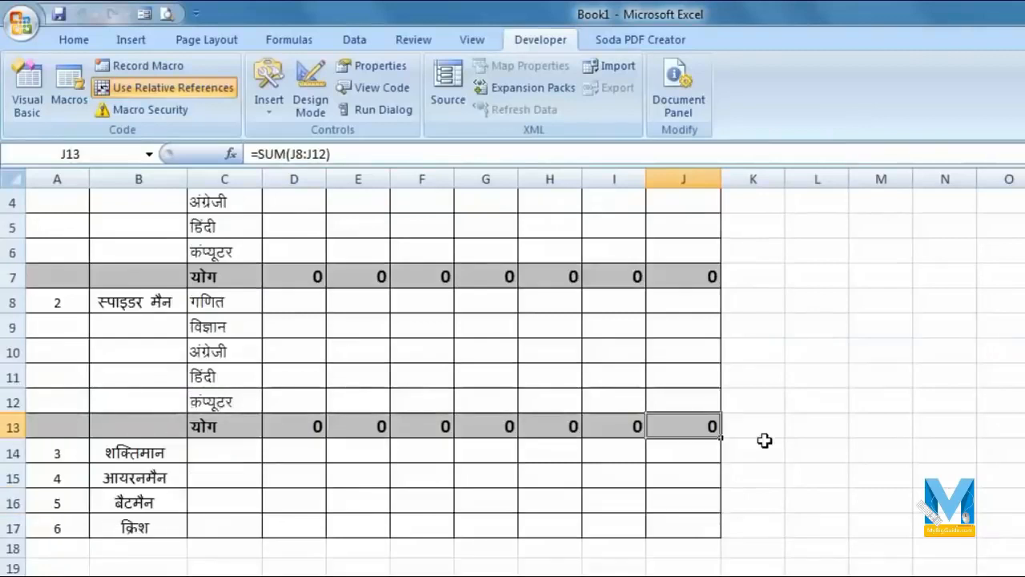
left_click(85, 454)
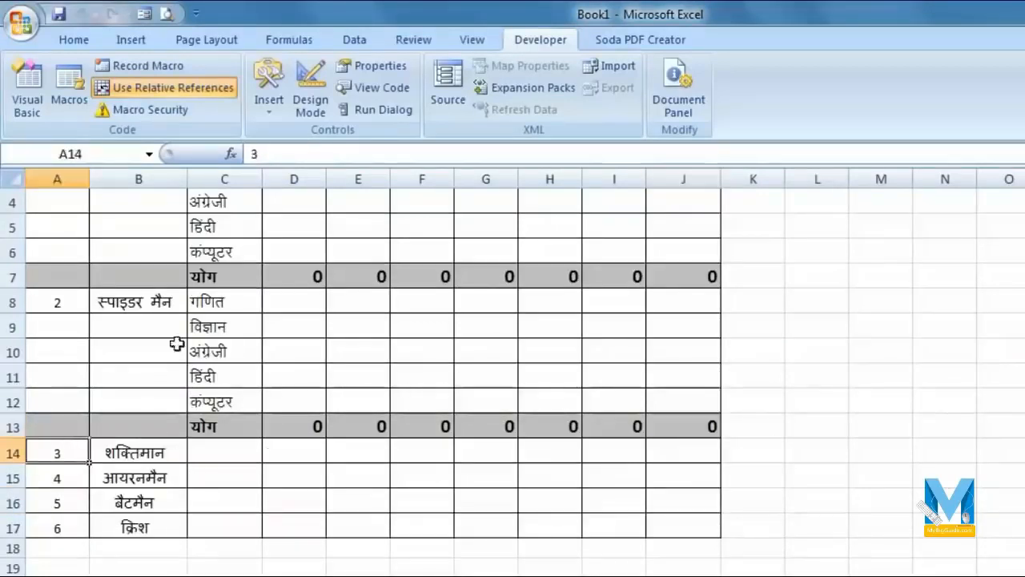
left_click(68, 90)
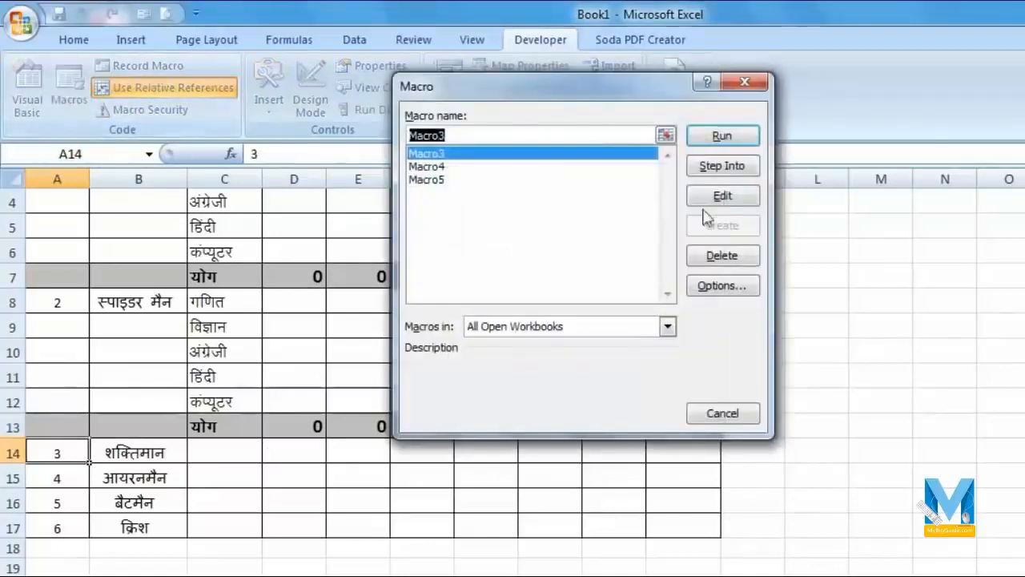
left_click(427, 180)
left_click(721, 136)
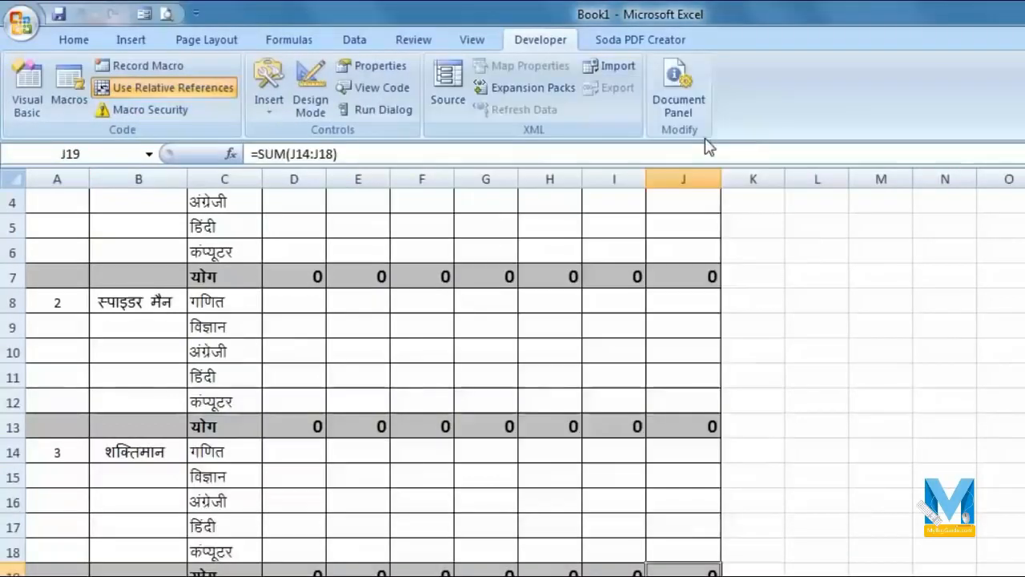
Run Macro5 from cell A20 to build the subject block for student 4
scroll(311, 486, "down", 3)
left_click(52, 379)
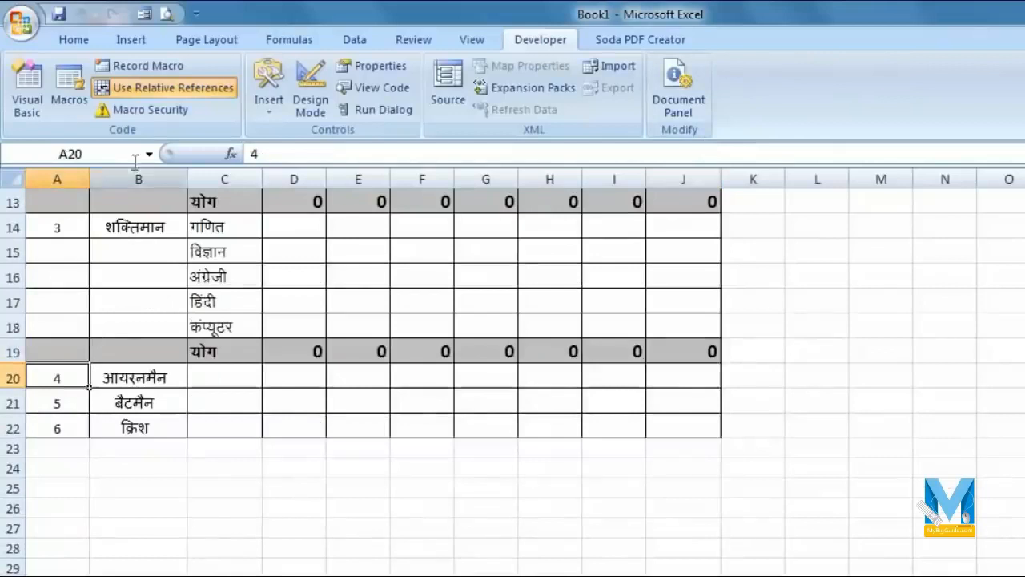
left_click(69, 92)
left_click(495, 180)
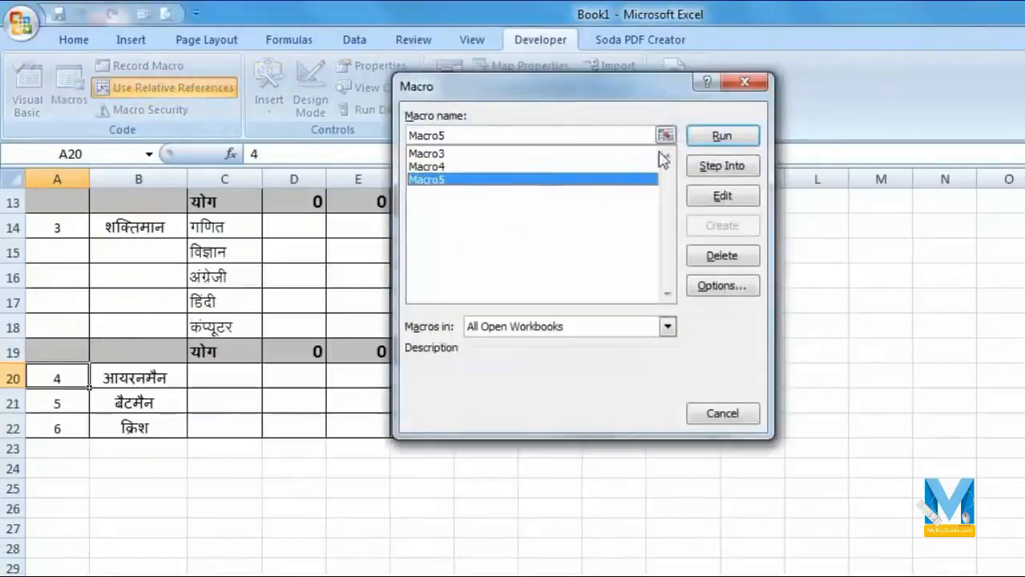
left_click(722, 135)
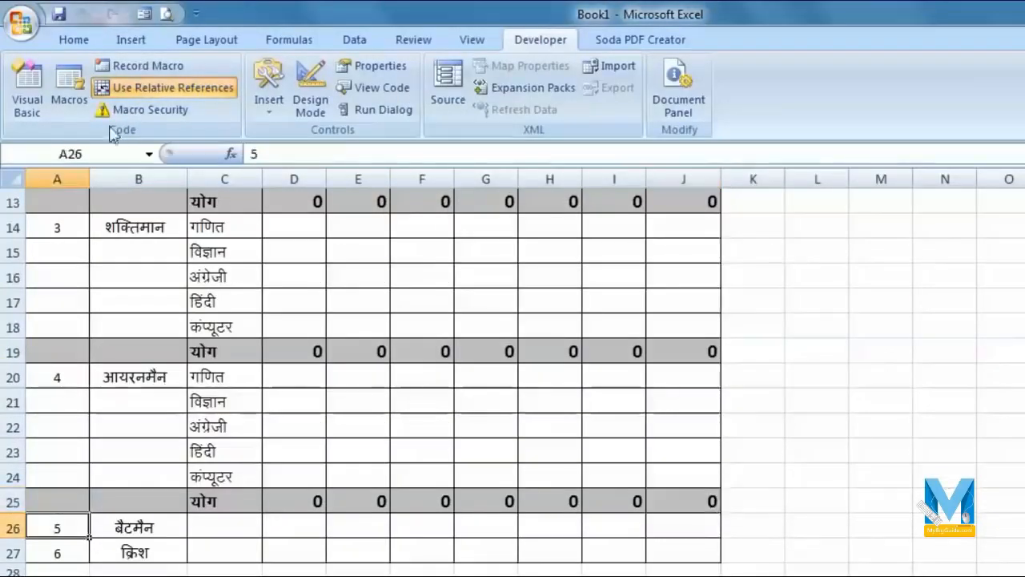
Run Macro5 from cells A26 and A32 to build the subject blocks for students 5 and 6
left_click(76, 104)
left_click(484, 181)
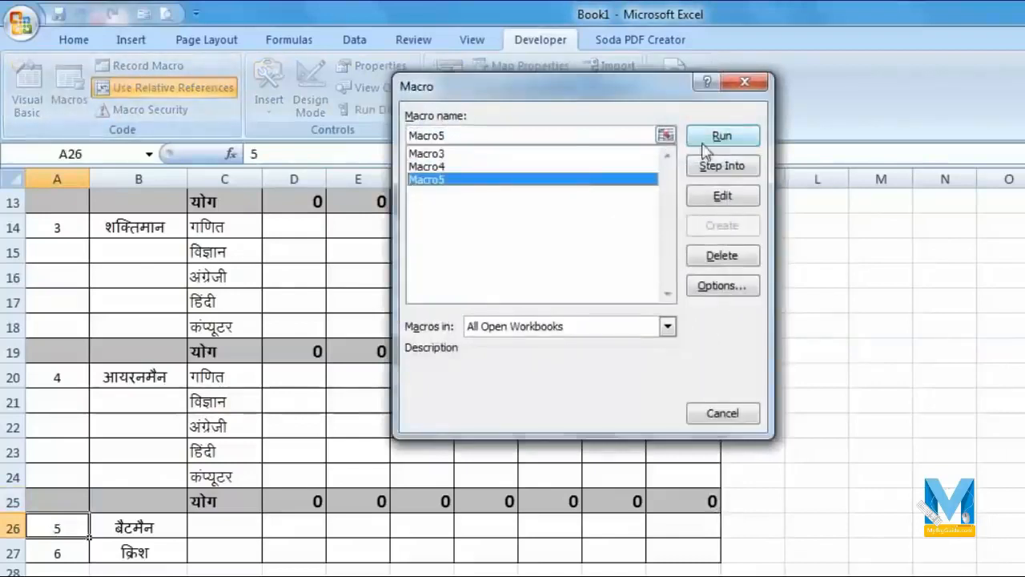
left_click(704, 141)
left_click(68, 454)
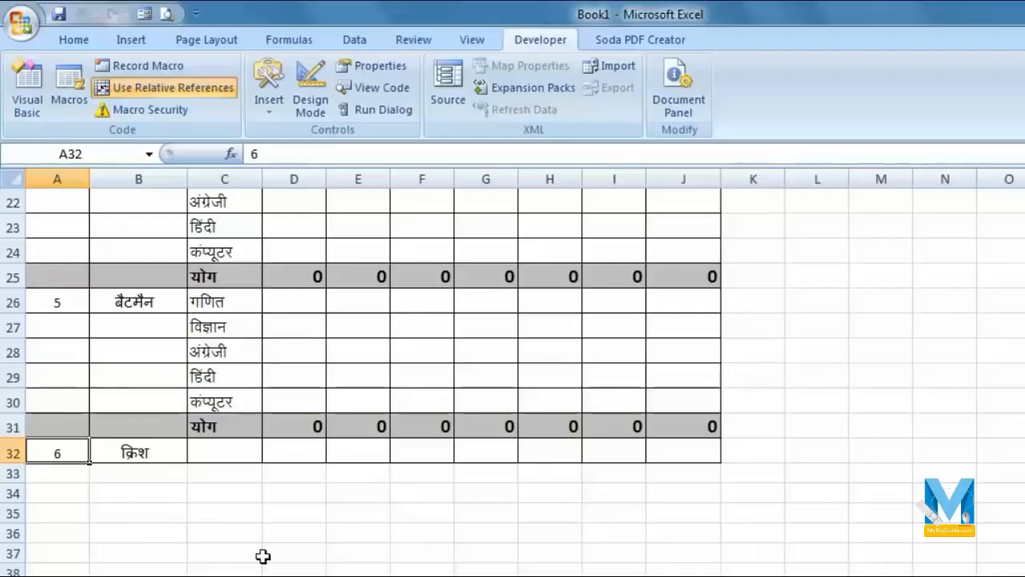
key("ctrl+m")
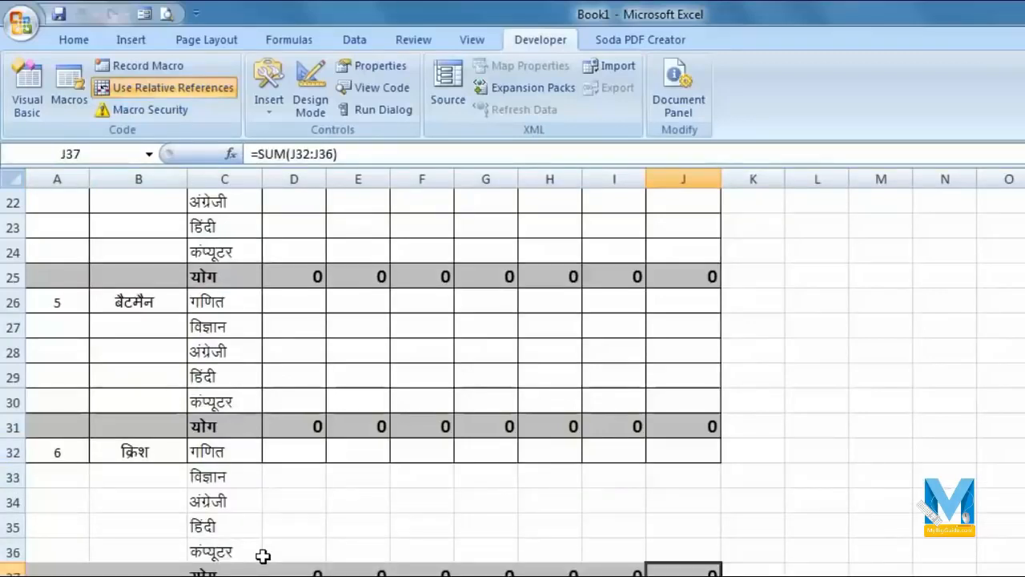
key("ctrl+shift+m")
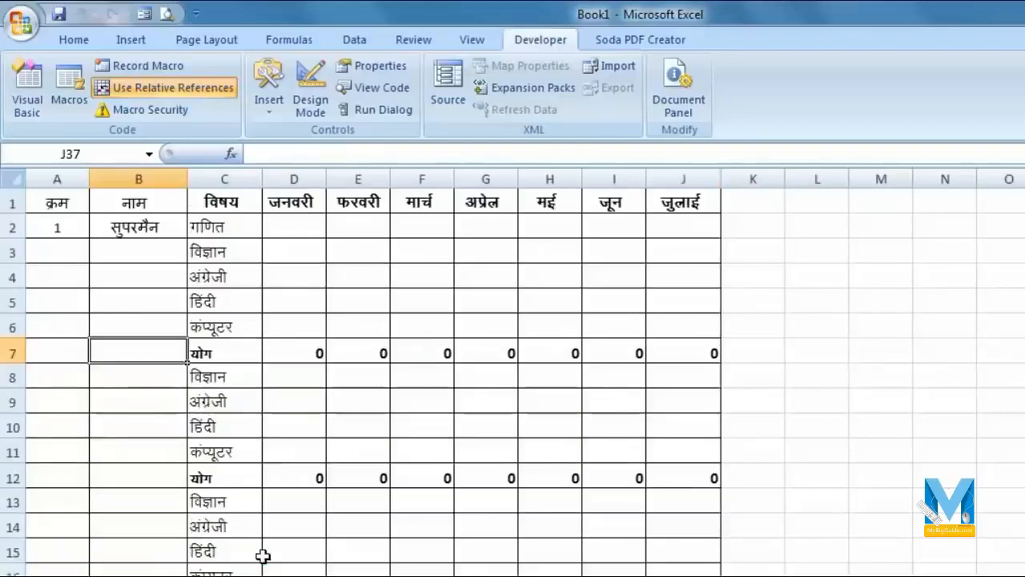
scroll(705, 396, "down", 13)
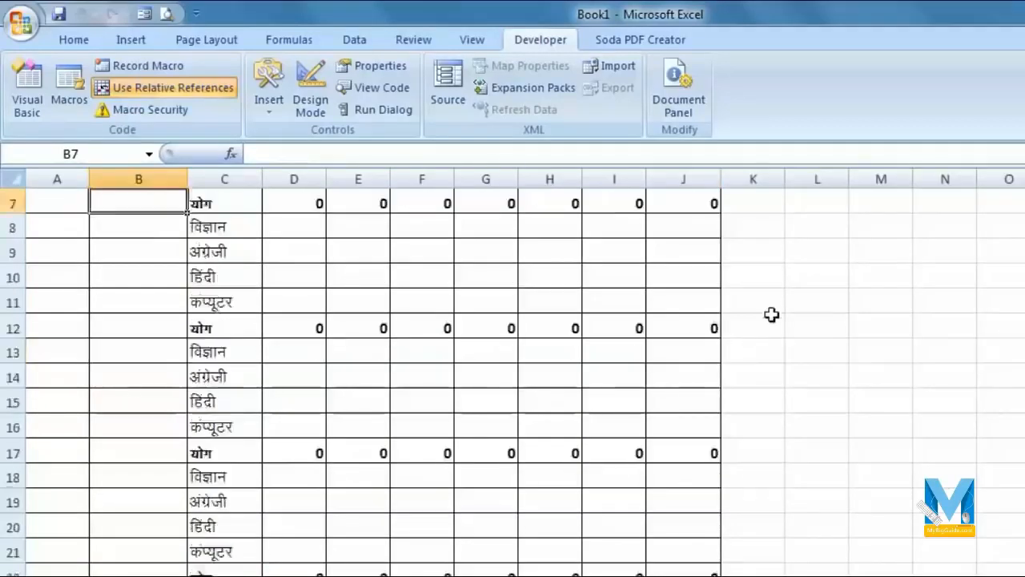
scroll(293, 379, "down", 8)
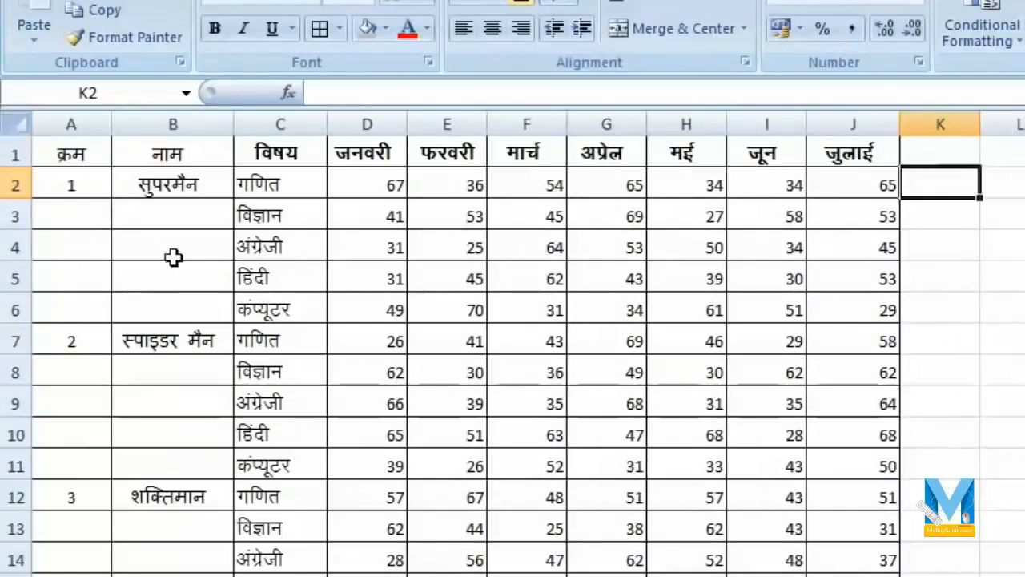
scroll(212, 264, "down", 5)
scroll(328, 481, "up", 5)
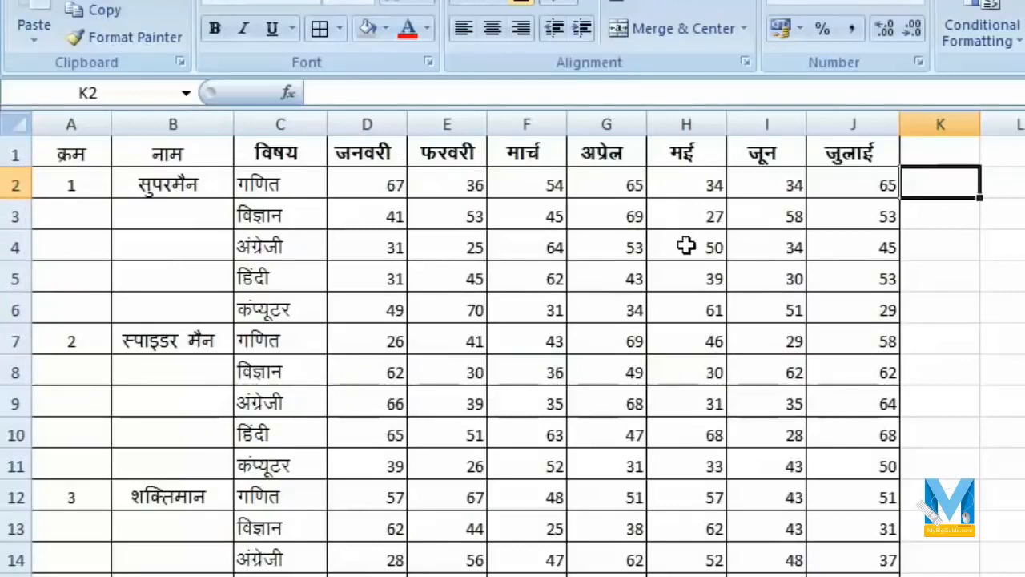
Try inserting a blank row above student 2's first subject row for student 1's totals
left_click(143, 189)
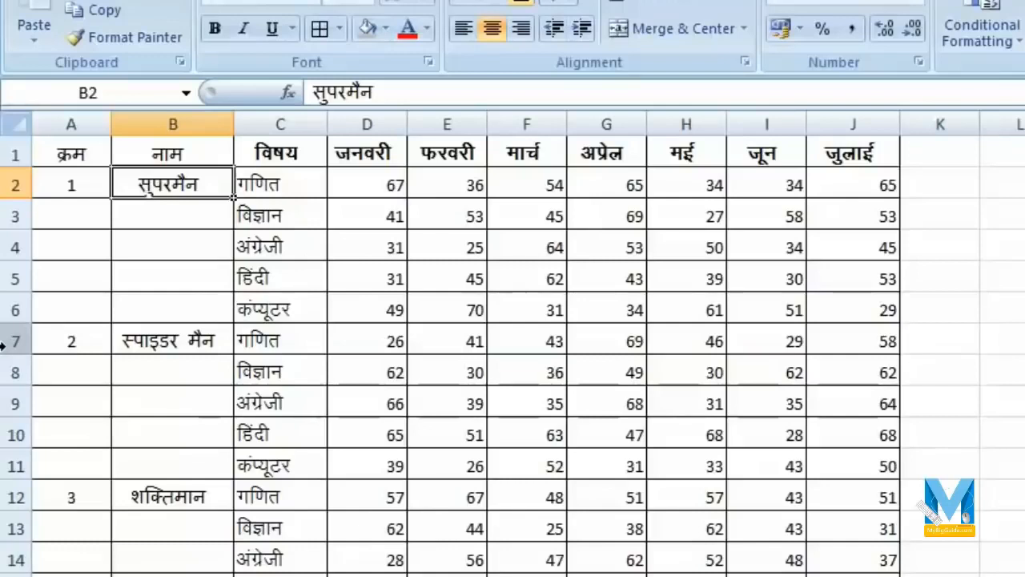
key("Right")
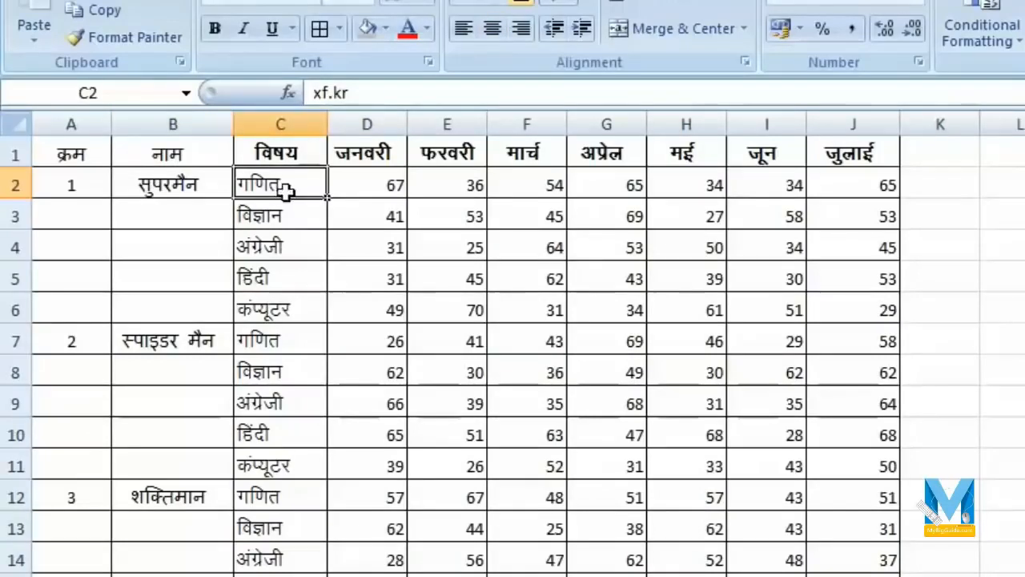
right_click(16, 340)
left_click(119, 471)
left_click(277, 339)
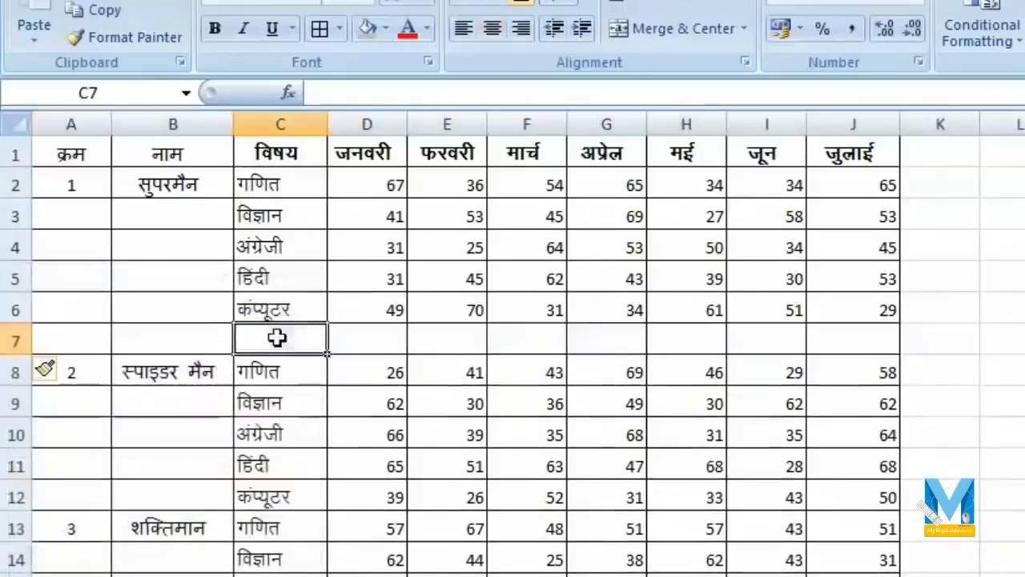
left_click(359, 342)
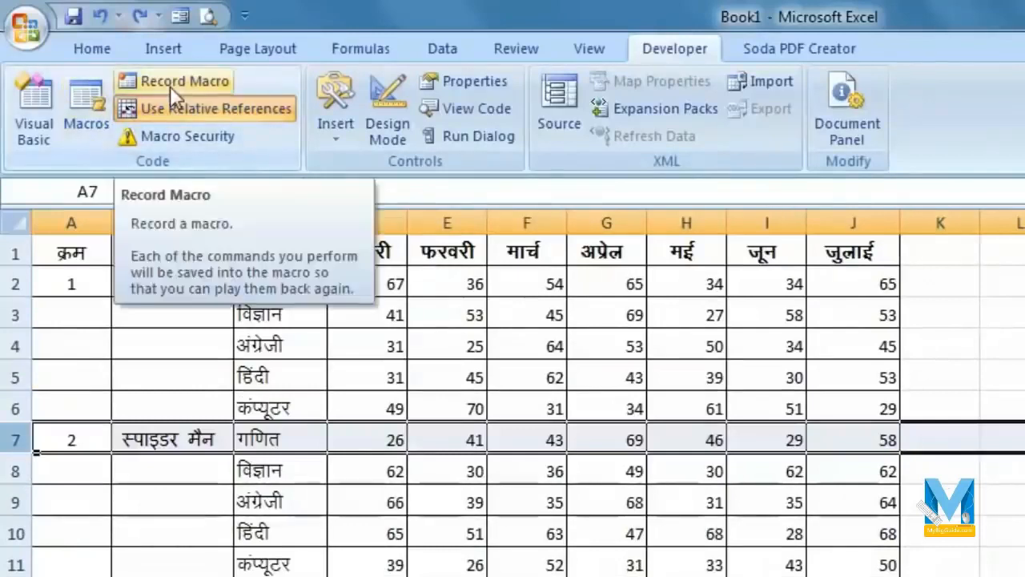
From cell A2, start recording a macro named sum with the shortcut Ctrl+Shift+L, stored in This Workbook
left_click(331, 344)
left_click(149, 284)
left_click(64, 286)
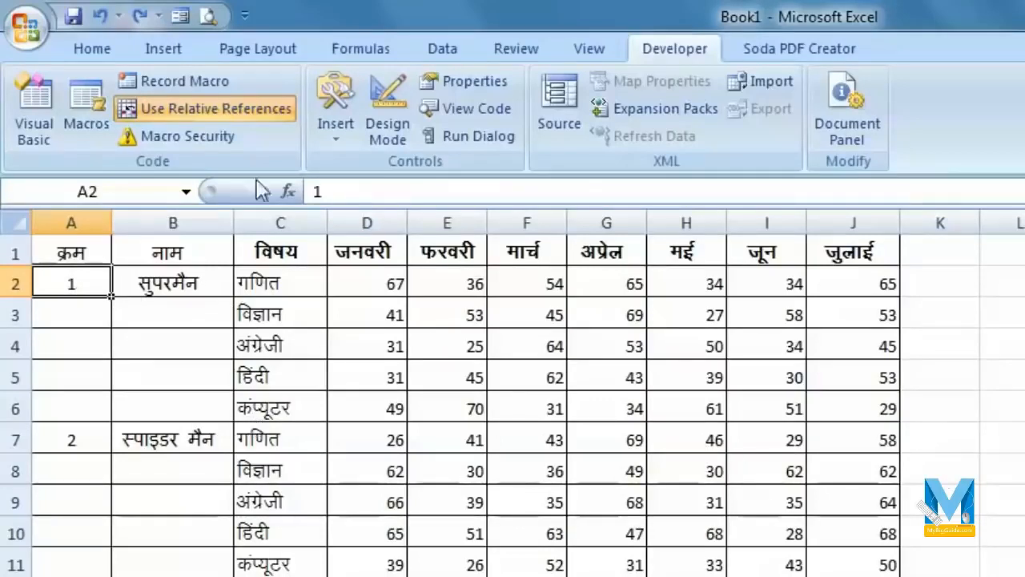
left_click(170, 80)
type("sum")
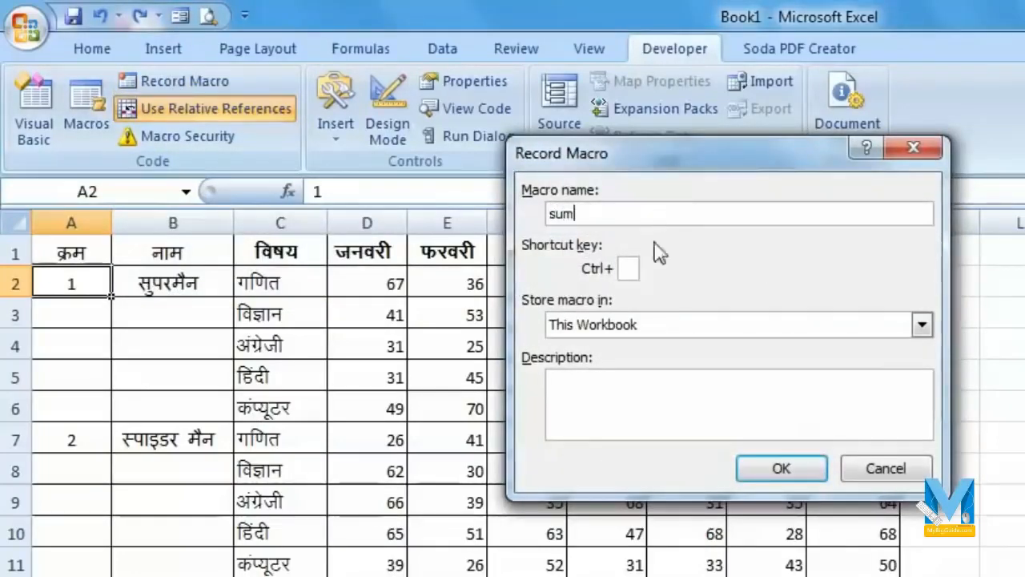
left_click(630, 272)
type("L")
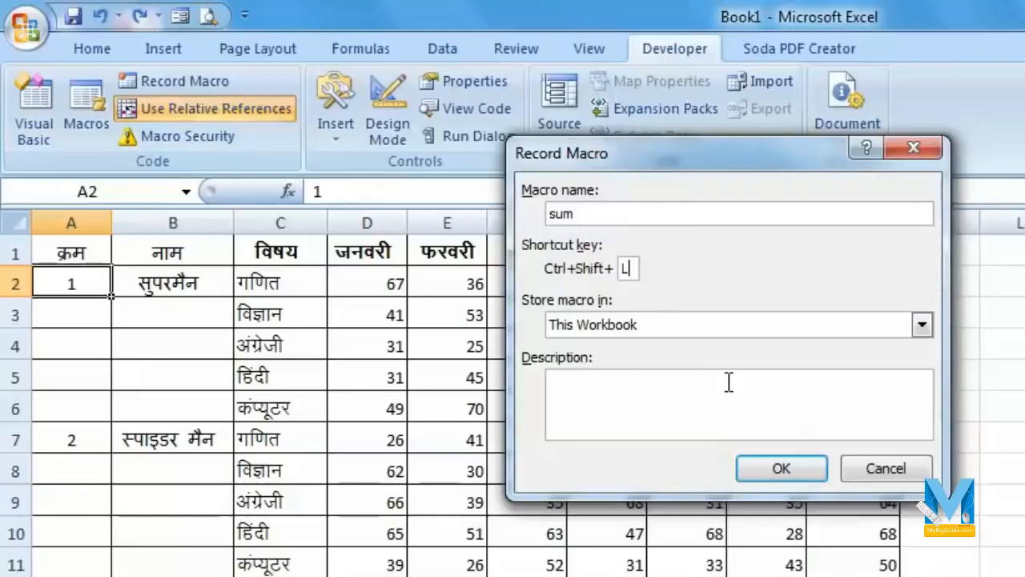
left_click(777, 469)
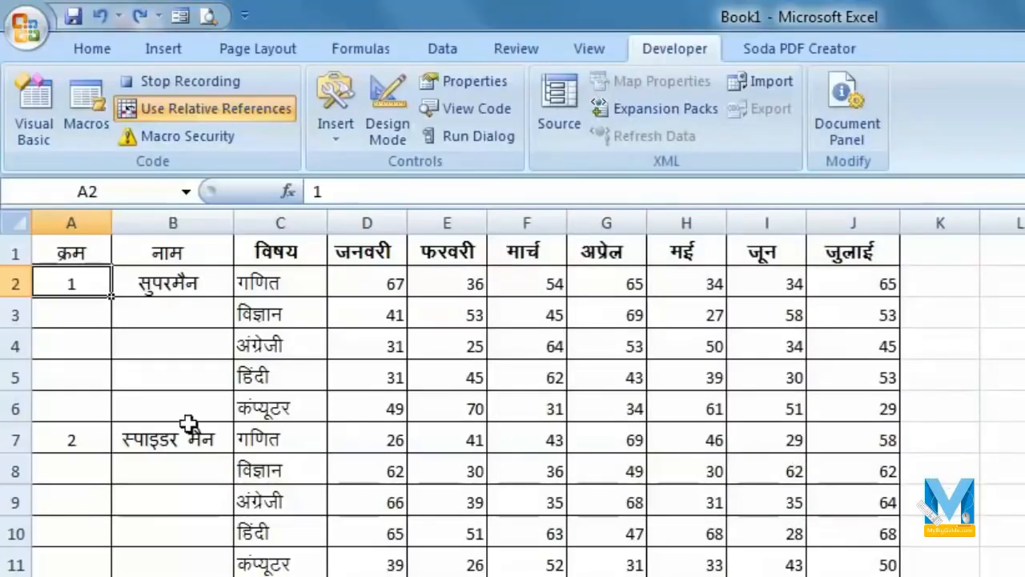
Move the selection from A2 down to A7 and insert a blank row above student 2's first row
key("Down")
key("Down")
key("Down")
key("Down")
key("Down")
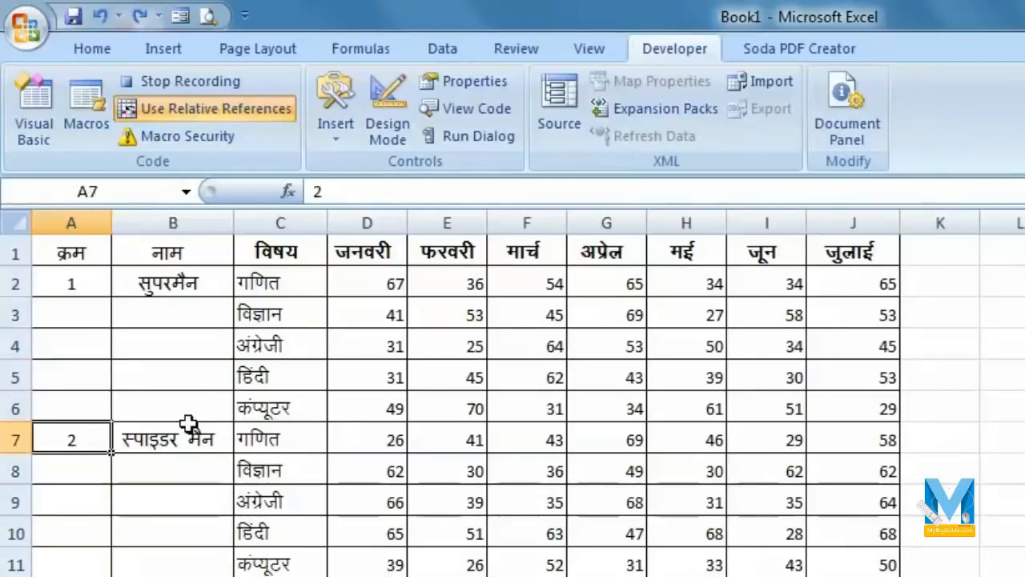
right_click(10, 435)
left_click(120, 561)
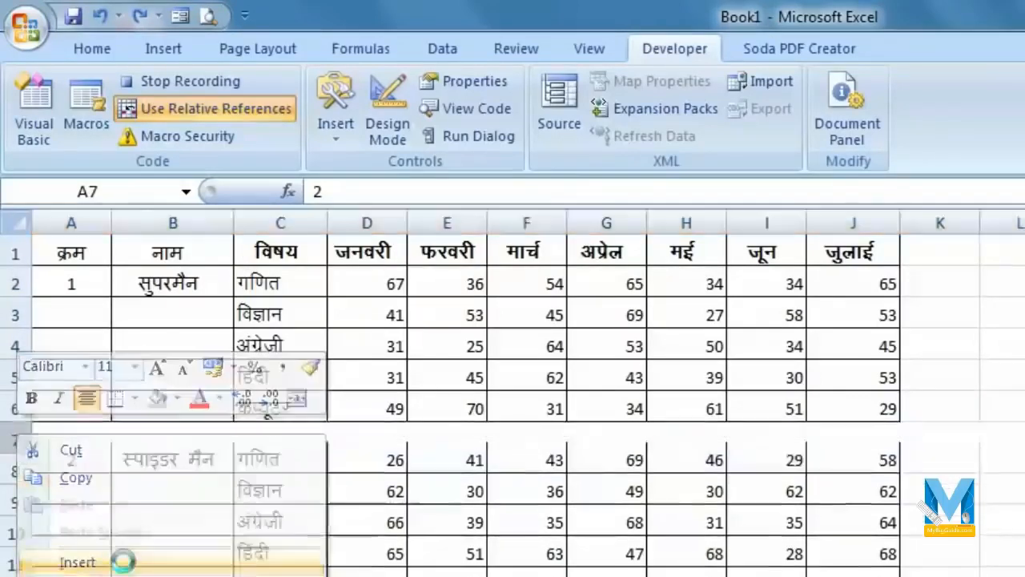
Enter the label योग in cell C7 of the blank row
left_click(308, 440)
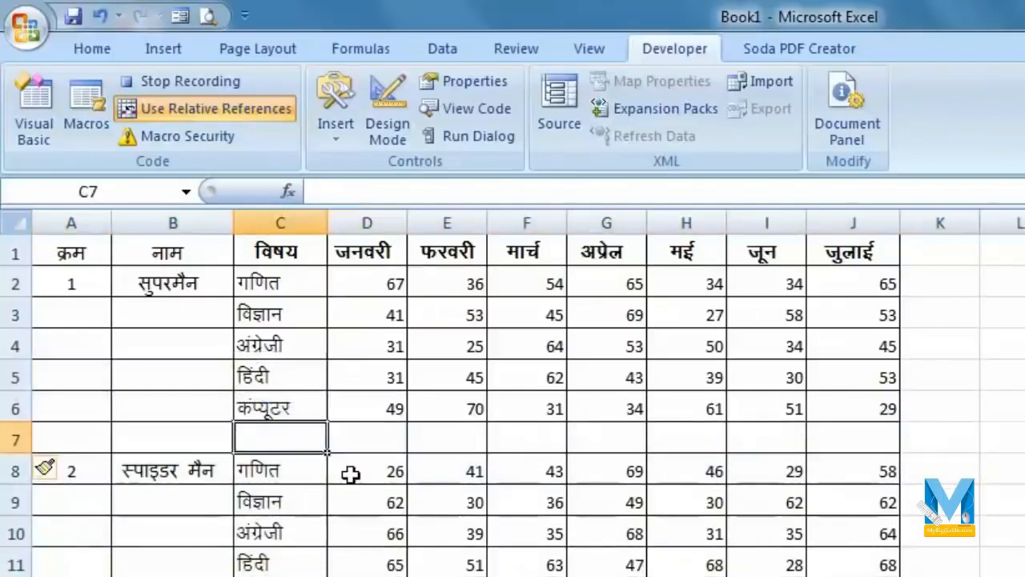
type("योग")
key("Tab")
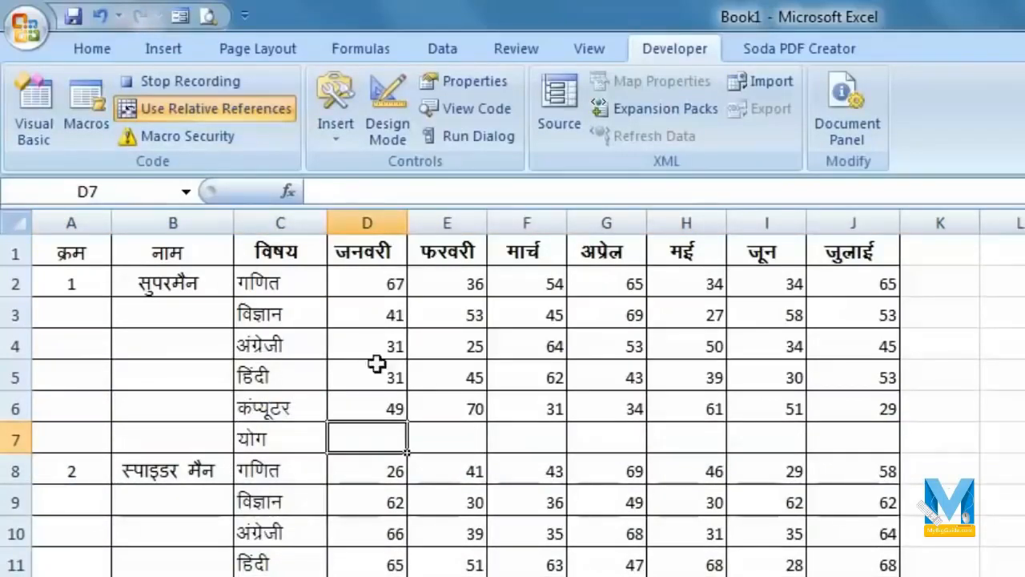
Total the January marks in D7 with AutoSum and fill the formula across to J7
left_click(99, 49)
key("alt+equal")
key("Return")
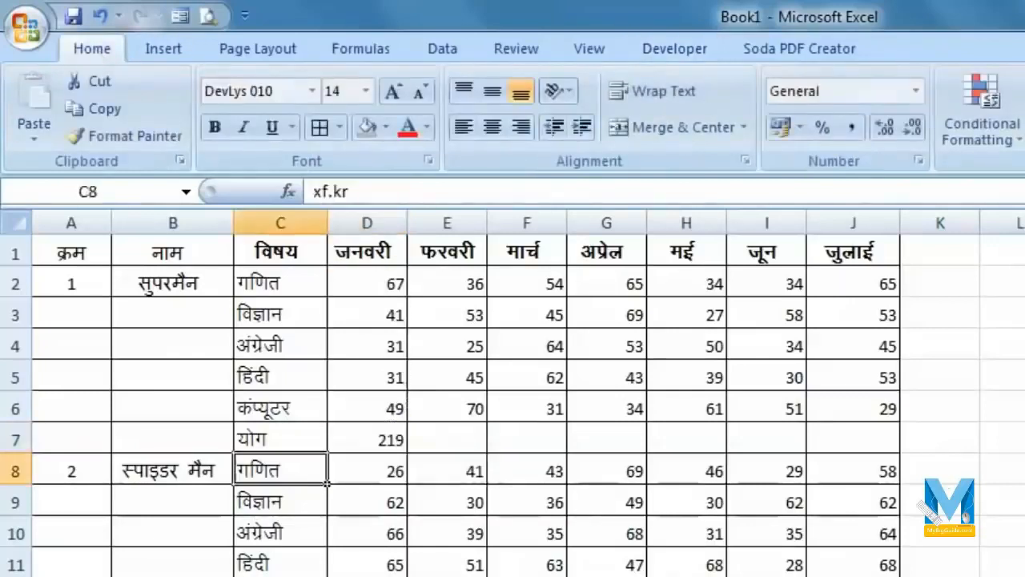
left_click(381, 433)
left_click_drag(407, 453, 897, 455)
Make the total row 7 bold and stop recording the macro with J7 as the last selected cell
left_click(16, 438)
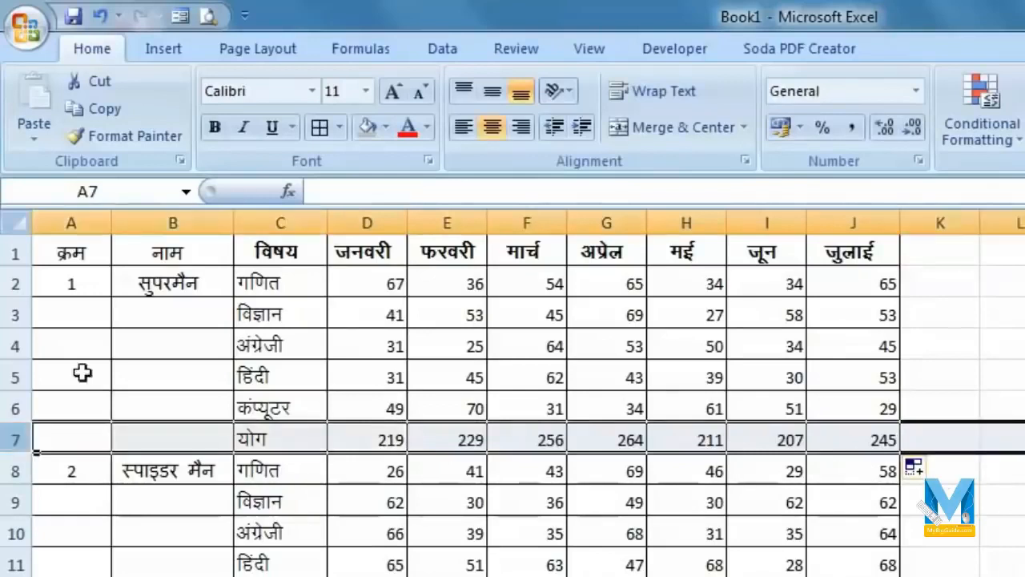
left_click(215, 128)
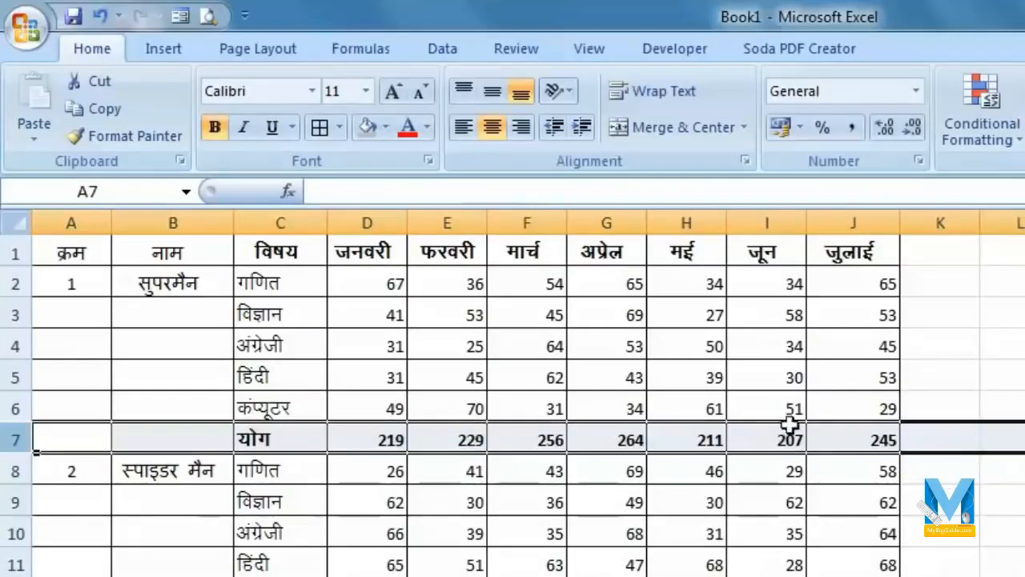
left_click(858, 437)
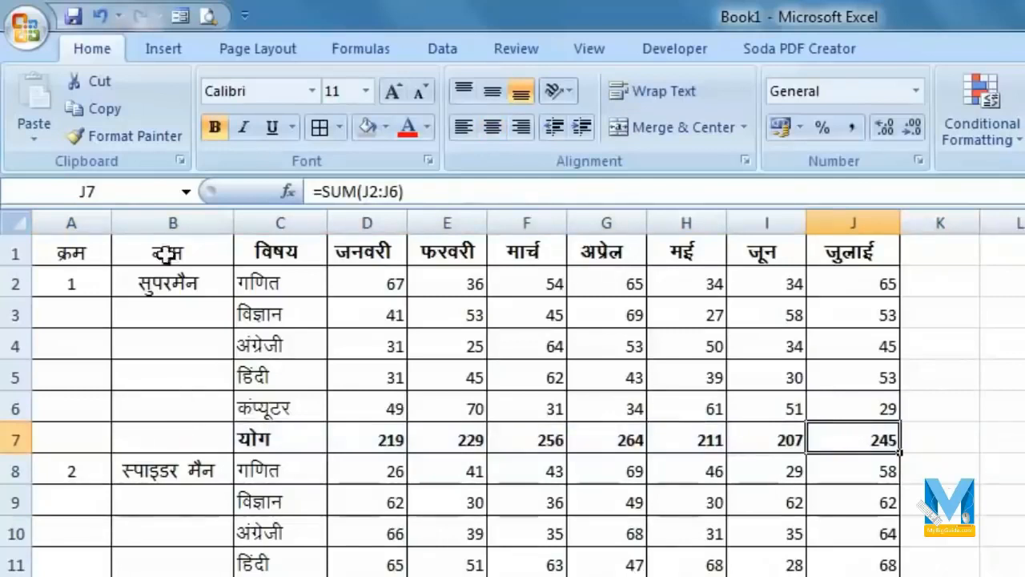
left_click(677, 52)
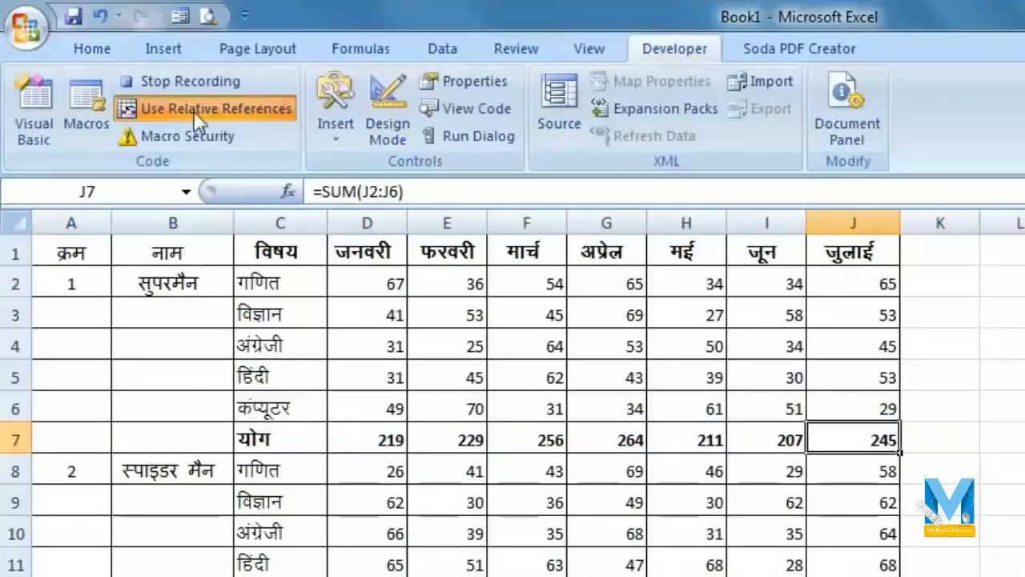
left_click(156, 84)
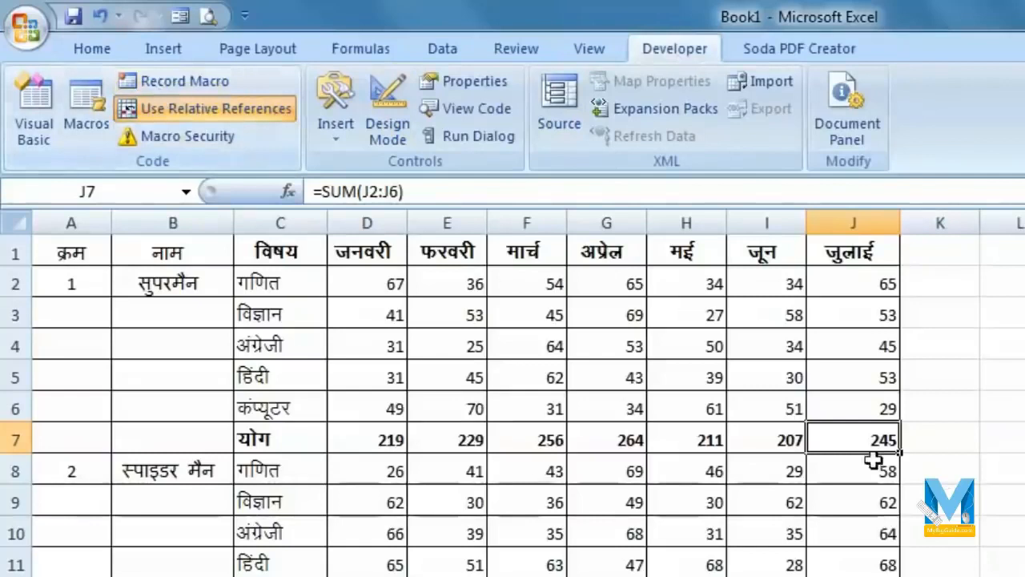
Run the sum macro from cell A8 to add the total row for student 2
left_click(80, 470)
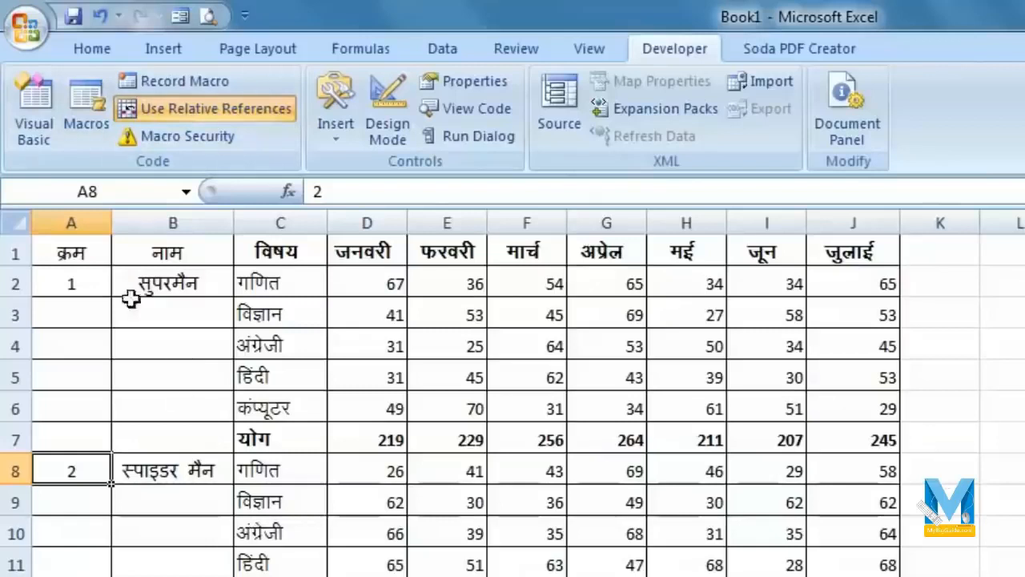
left_click(87, 128)
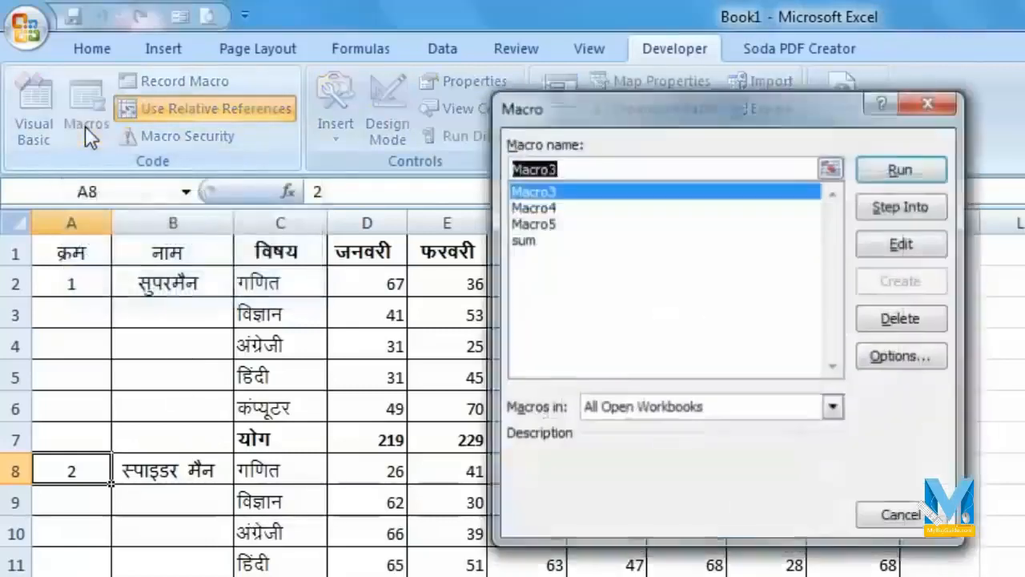
left_click(529, 241)
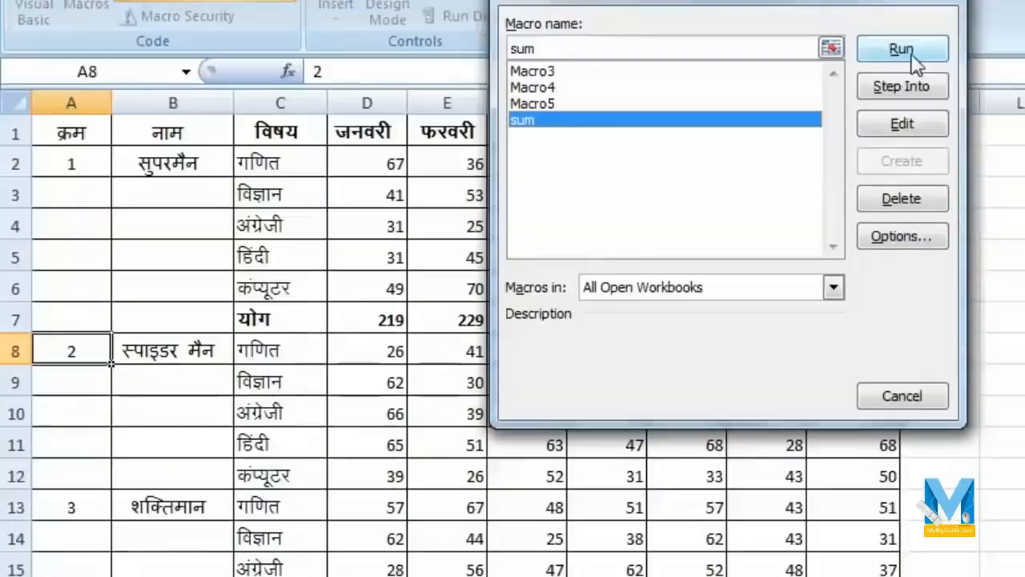
left_click(902, 169)
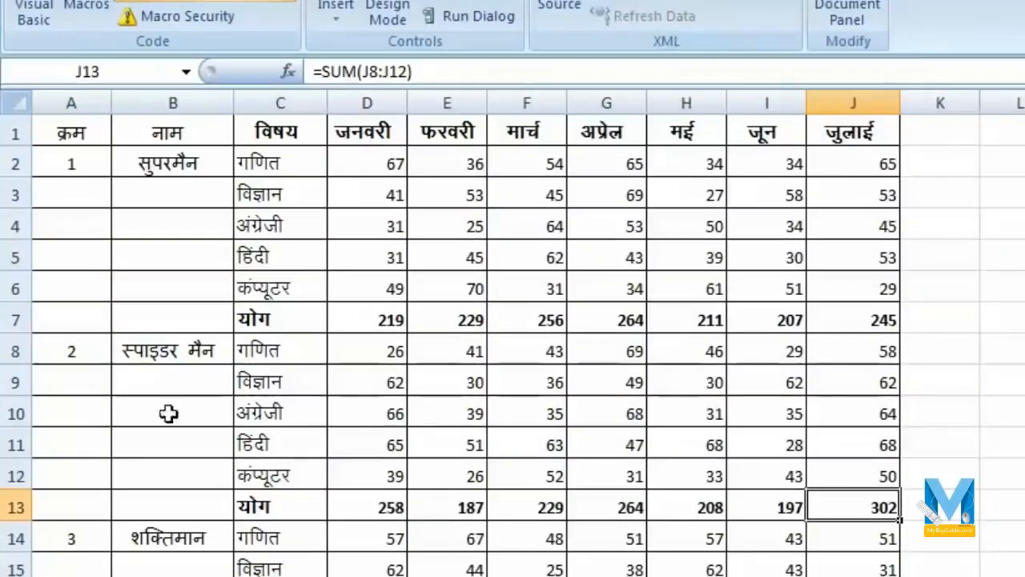
Run the sum macro from cells A14, A20 and A26 to add total rows for students 3, 4 and 5
left_click(74, 525)
scroll(437, 542, "down", 2)
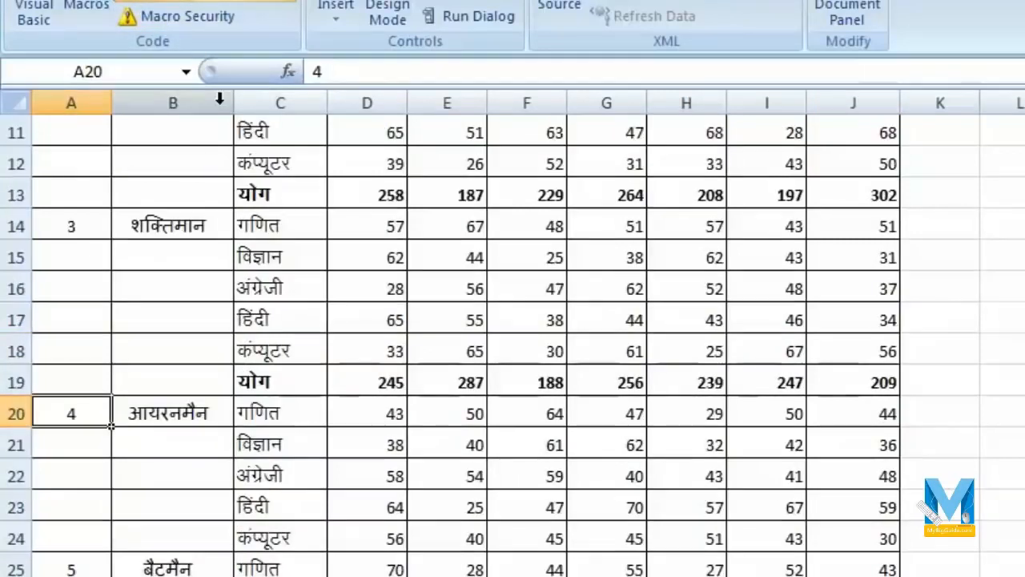
key("ctrl+q")
scroll(71, 394, "down", 2)
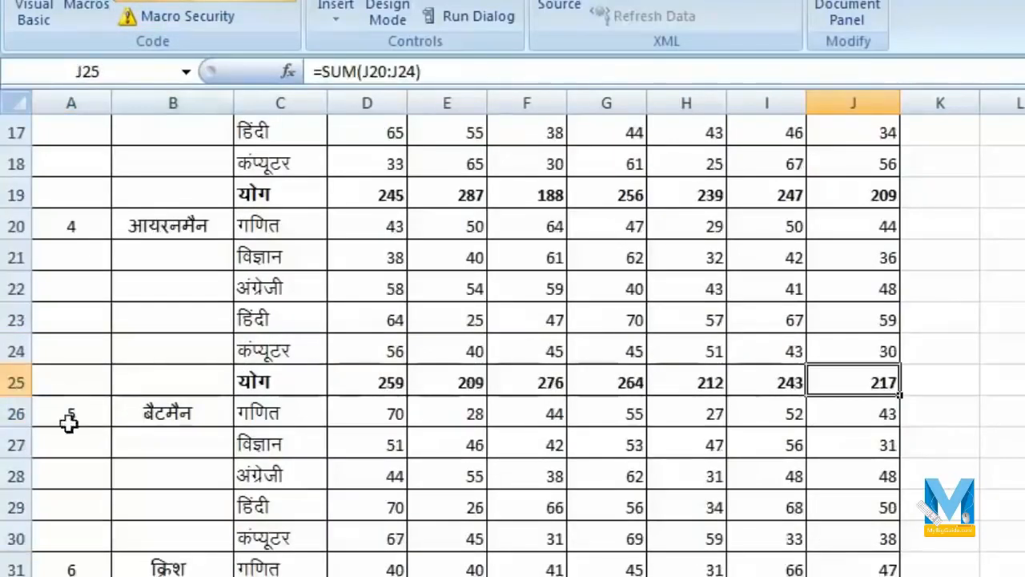
left_click(71, 414)
key("ctrl+q")
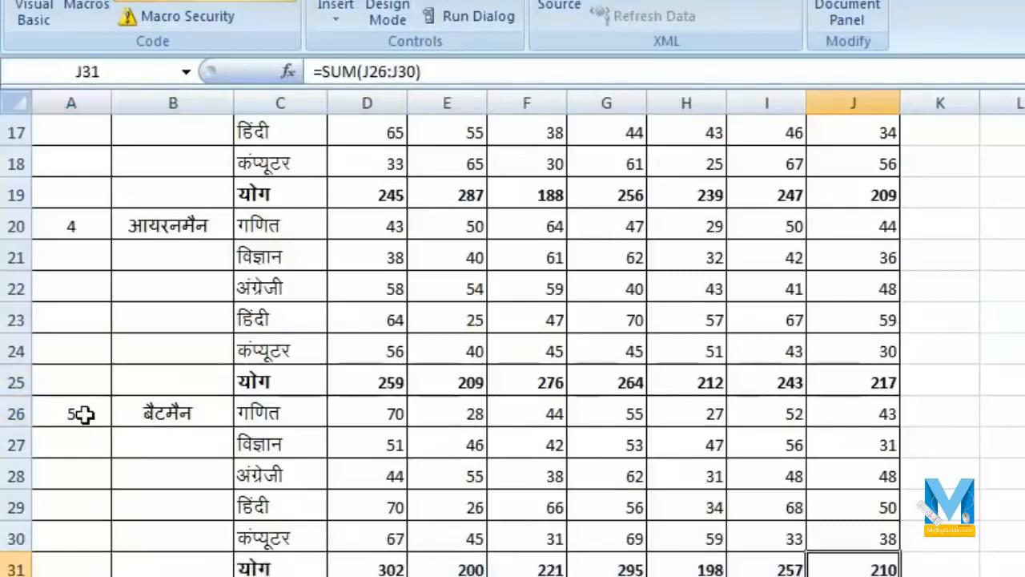
Run the sum macro from cell A32 to add the total row for student 6
scroll(84, 414, "down", 2)
left_click(77, 409)
key("ctrl+q")
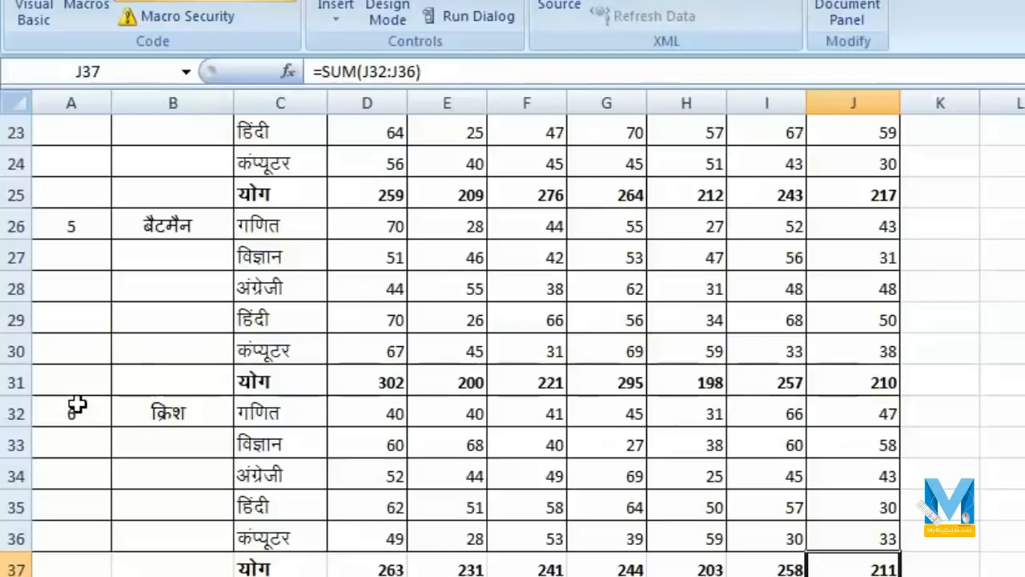
Turn off relative references and start recording a new macro under its default name with cell A1 selected
scroll(256, 529, "up", 7)
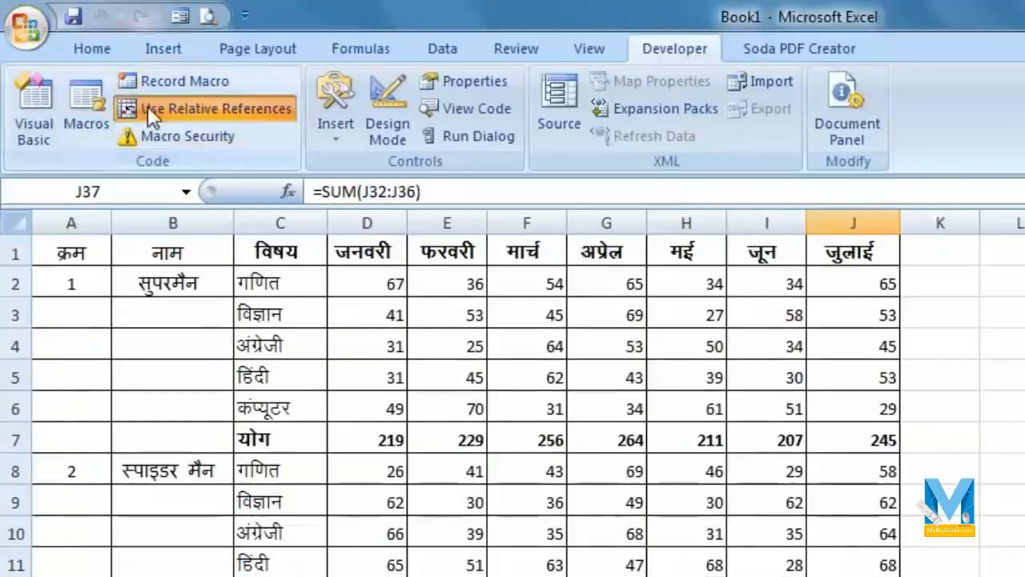
left_click(153, 112)
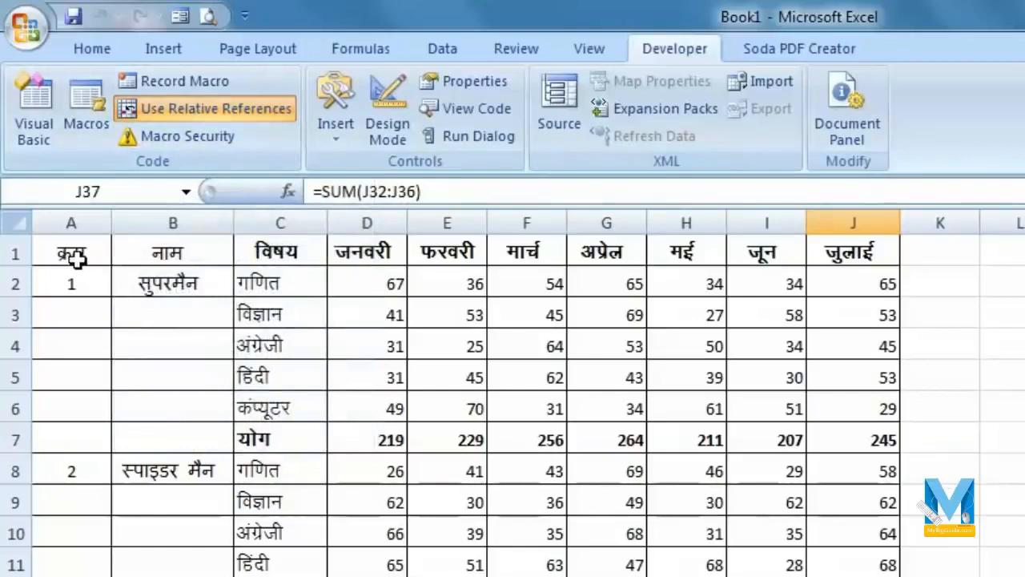
left_click(197, 112)
left_click(66, 284)
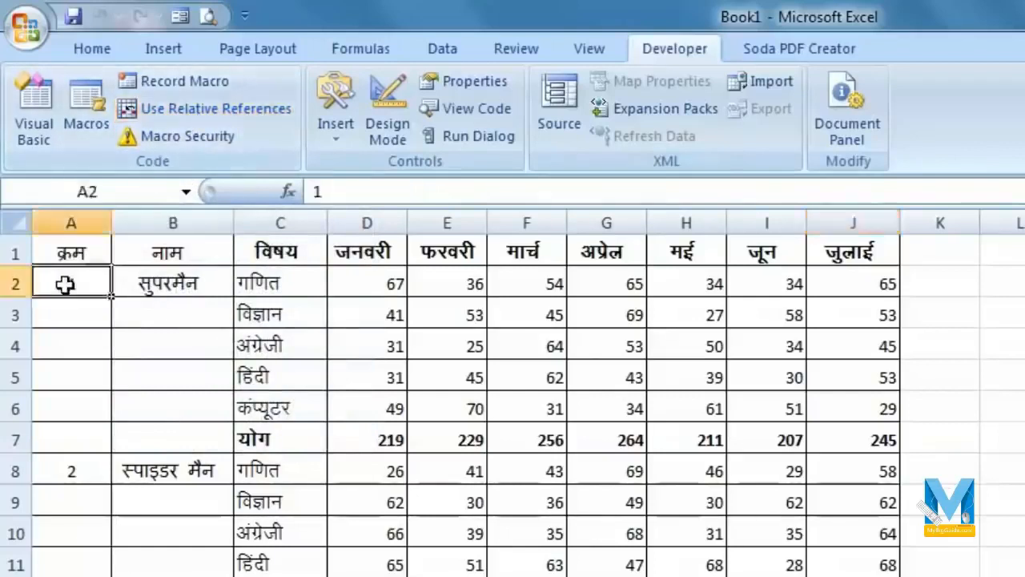
left_click(81, 249)
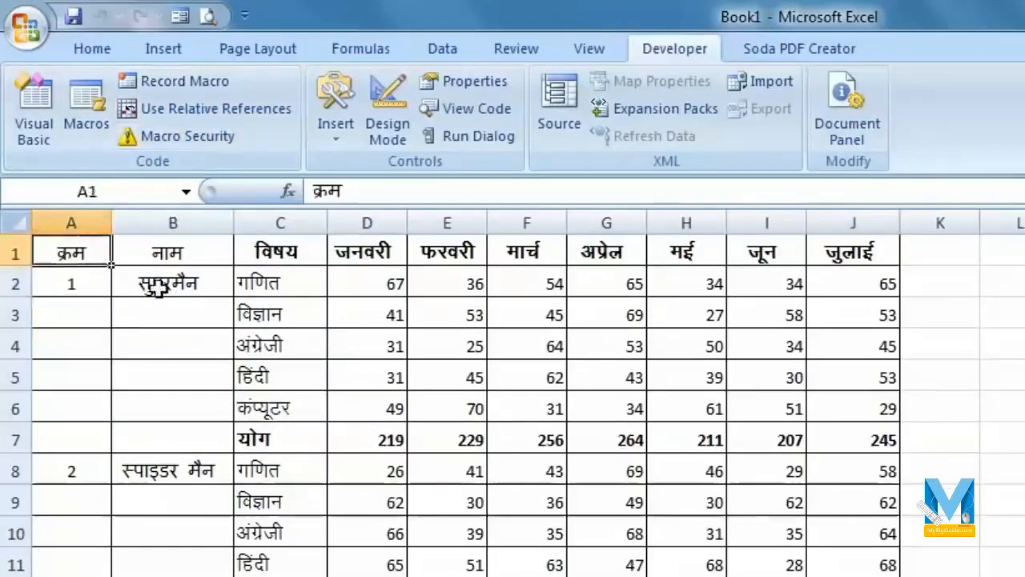
left_click(227, 90)
left_click(787, 468)
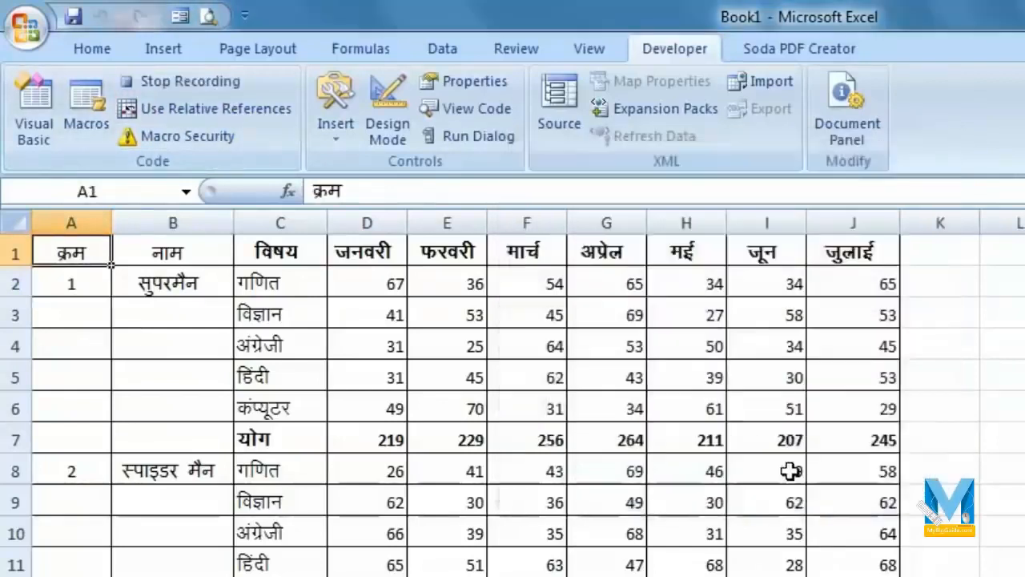
Insert a blank row above row 5, the Hindi row of student 1, and stop recording the macro
left_click(11, 376)
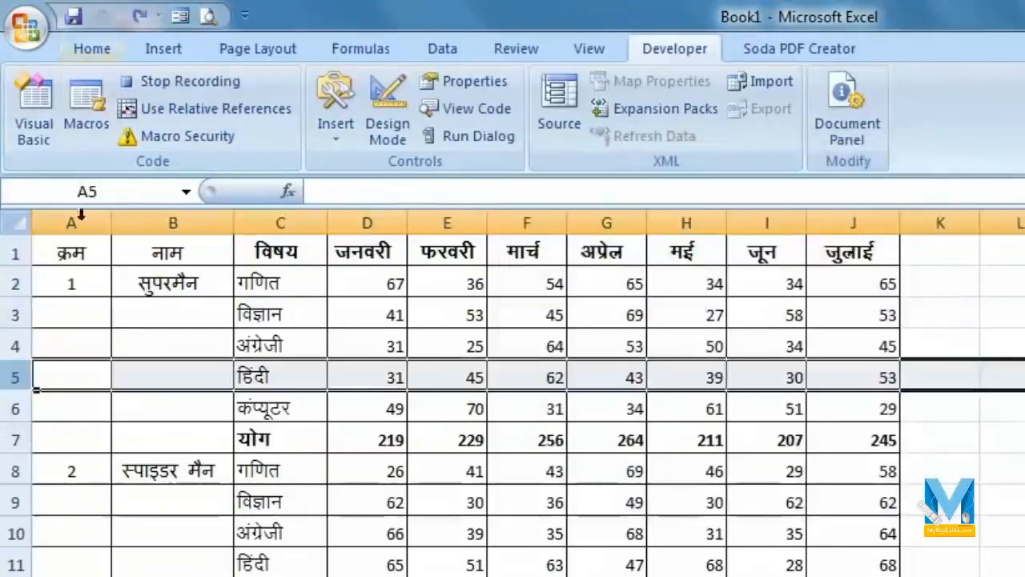
right_click(11, 377)
left_click(132, 502)
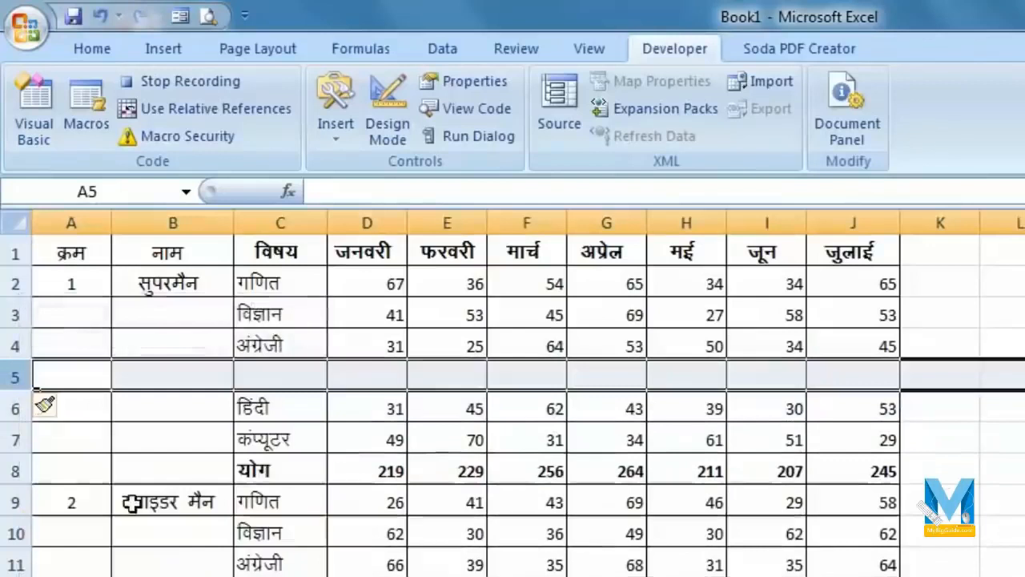
left_click(183, 83)
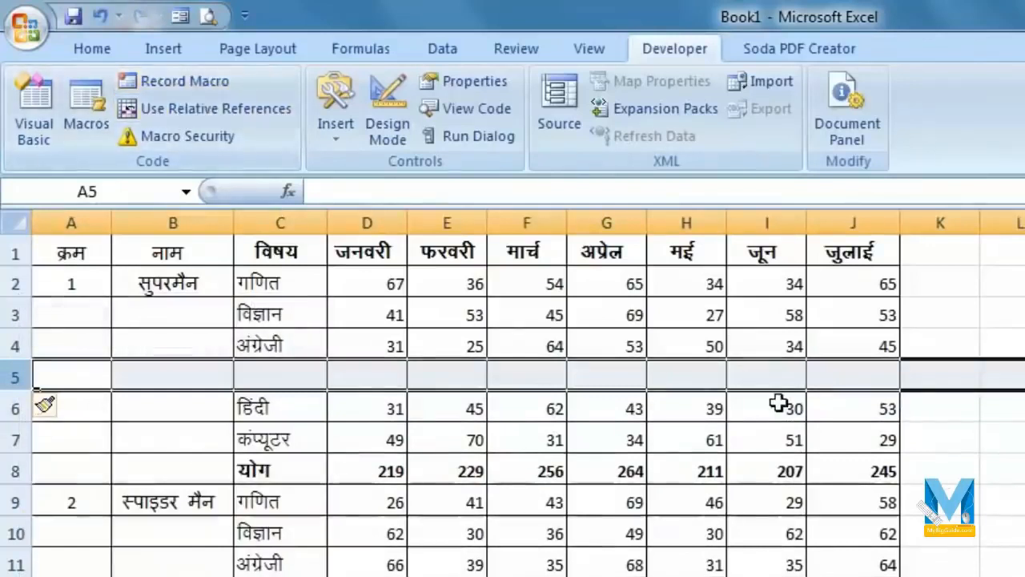
Run Macro7 from the macro list with cell A9 of student 2 selected
left_click(199, 333)
left_click(74, 503)
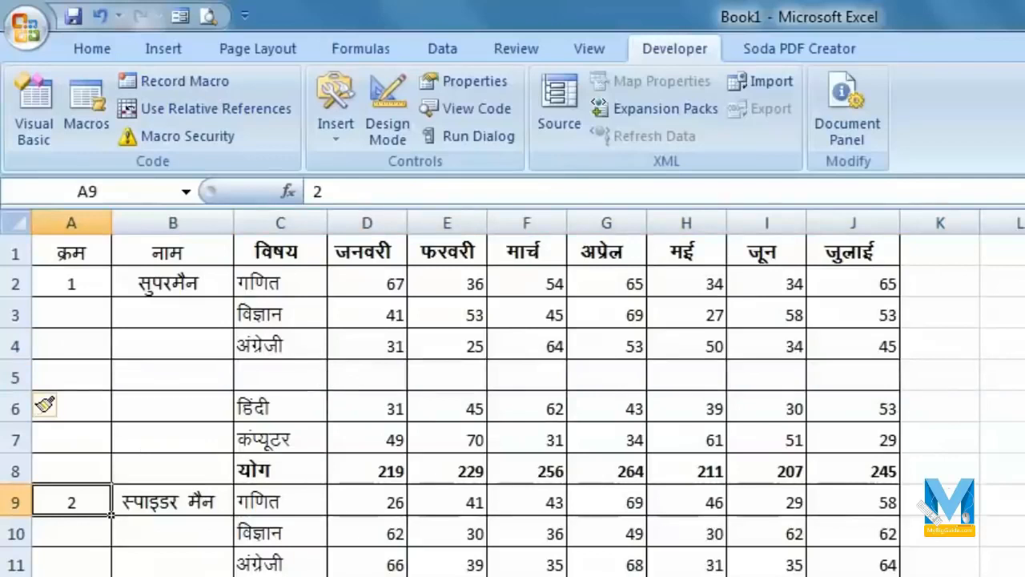
left_click(190, 80)
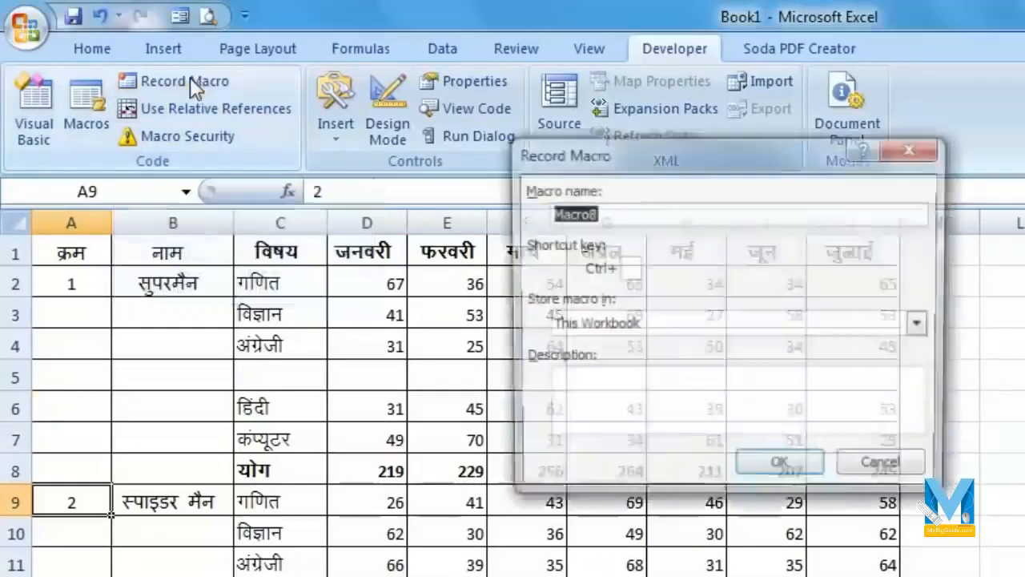
left_click(923, 147)
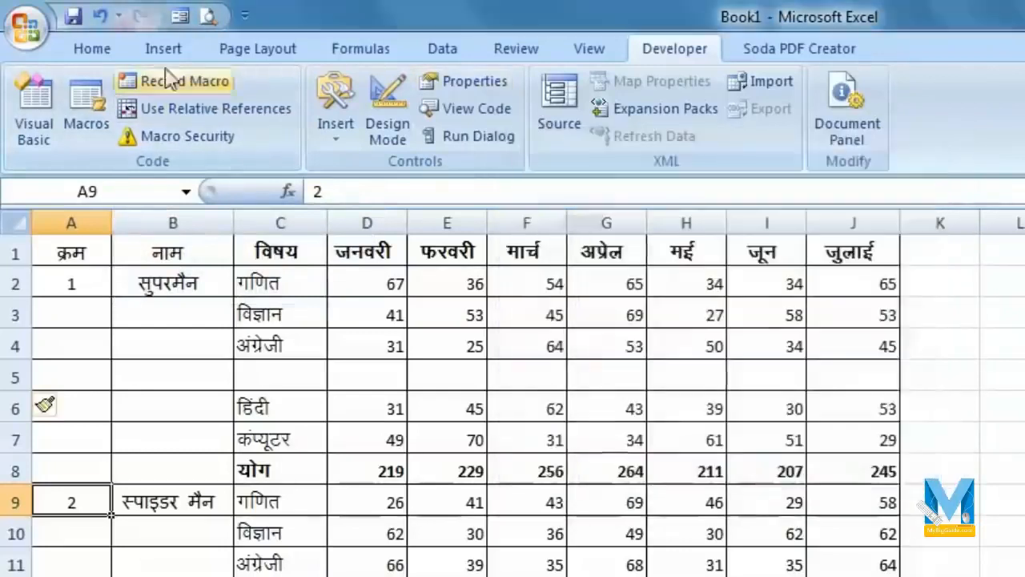
left_click(102, 104)
left_click(562, 242)
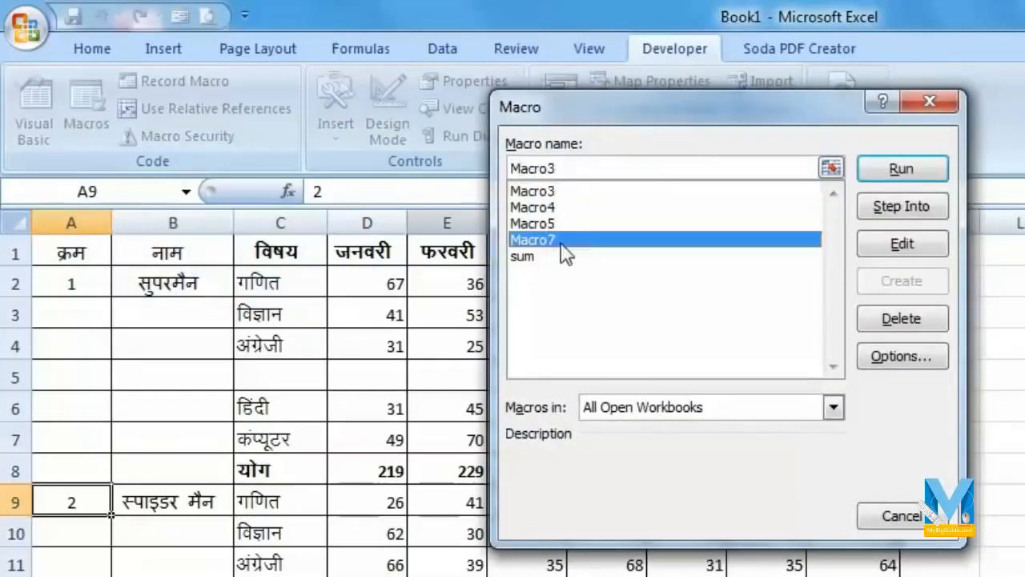
left_click(932, 166)
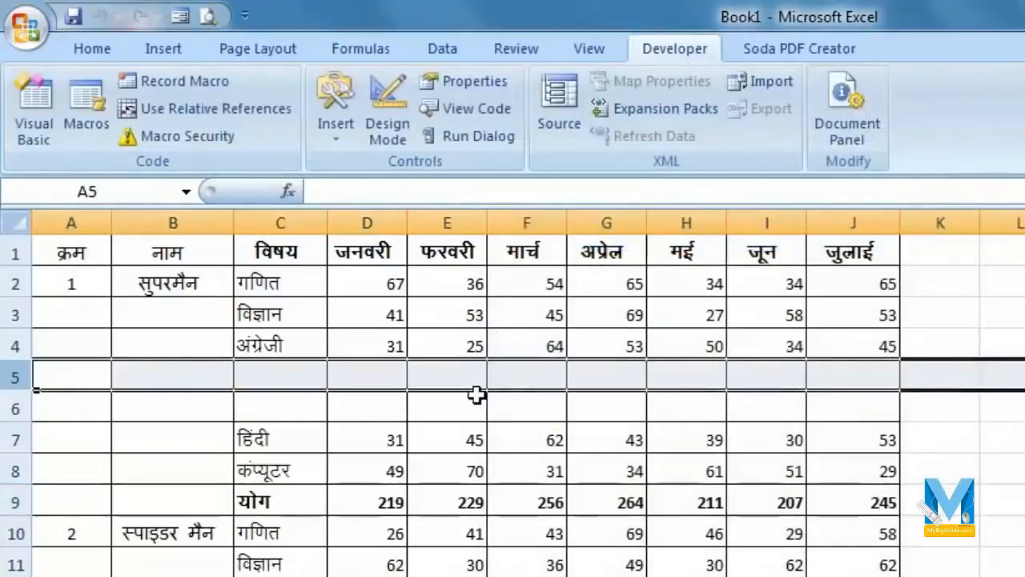
left_click(69, 538)
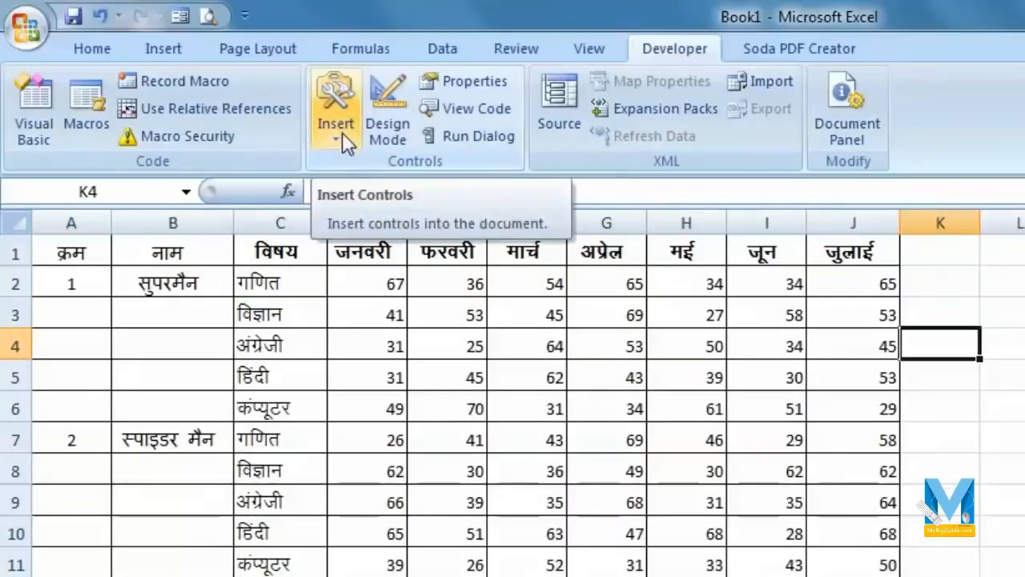
Draw a form-control button beside the table, across columns K to M at rows 2 and 3, and assign the sum macro to it
left_click(342, 132)
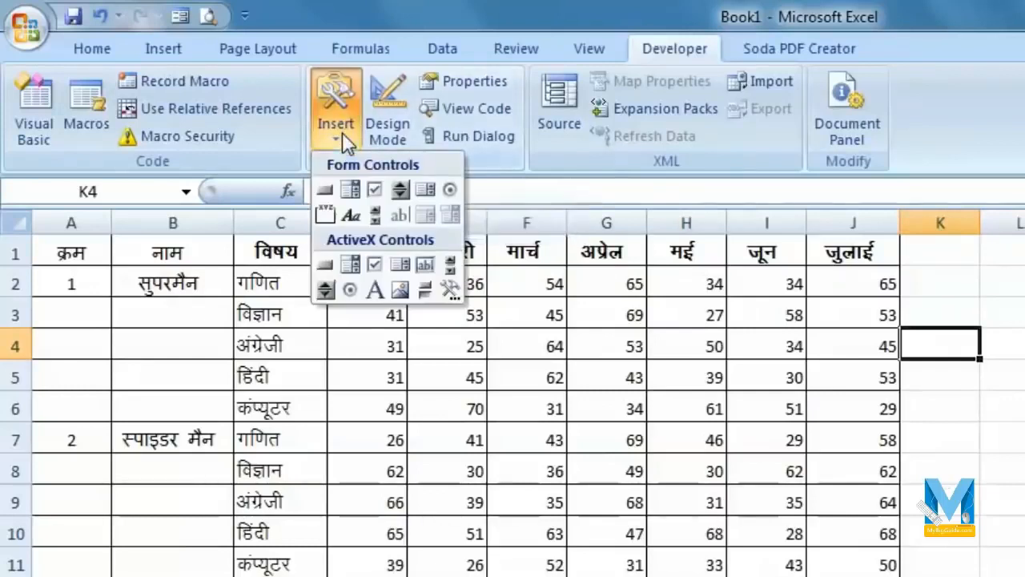
left_click(327, 191)
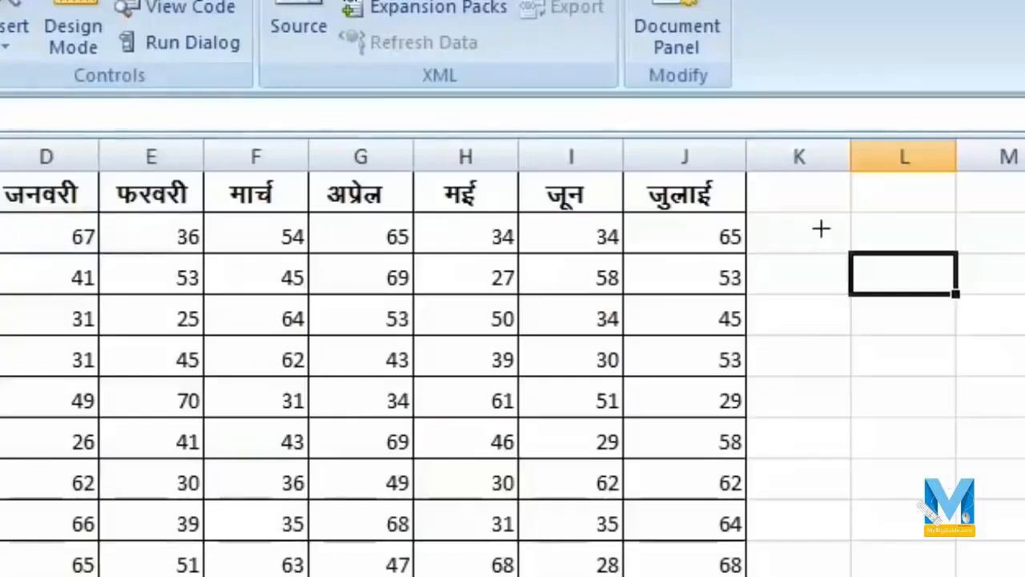
left_click_drag(821, 229, 1019, 291)
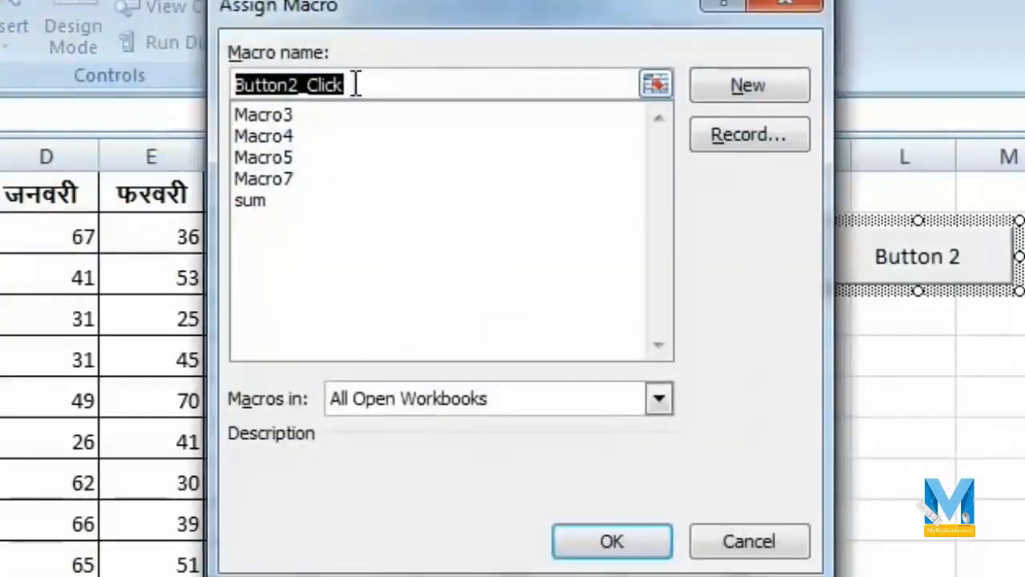
left_click(261, 200)
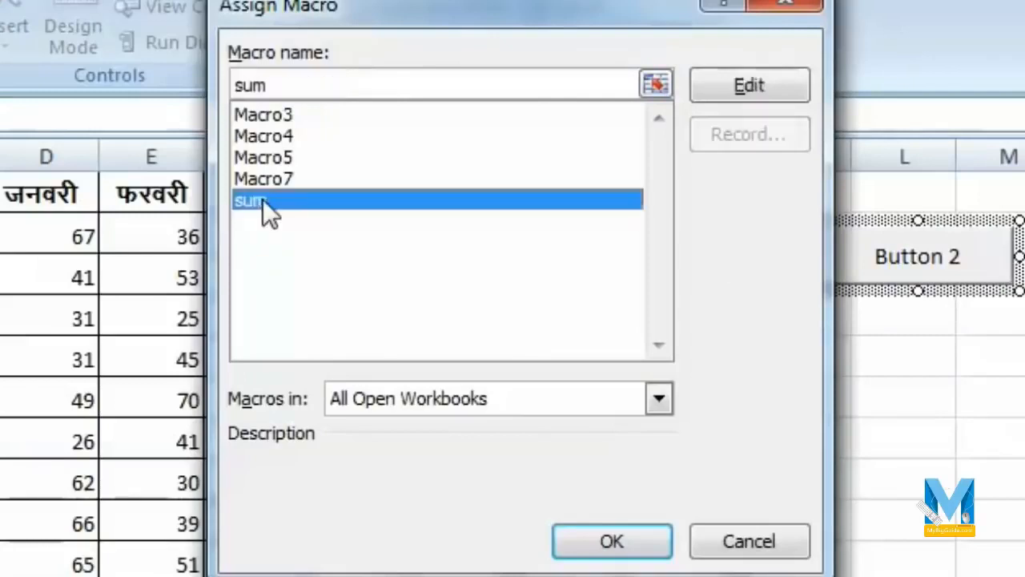
left_click(612, 543)
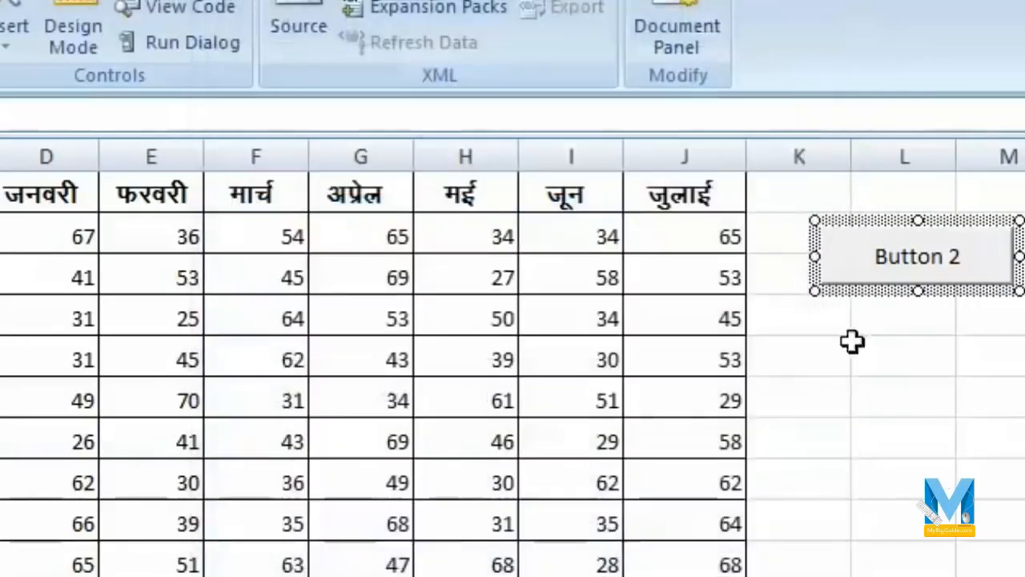
left_click(937, 388)
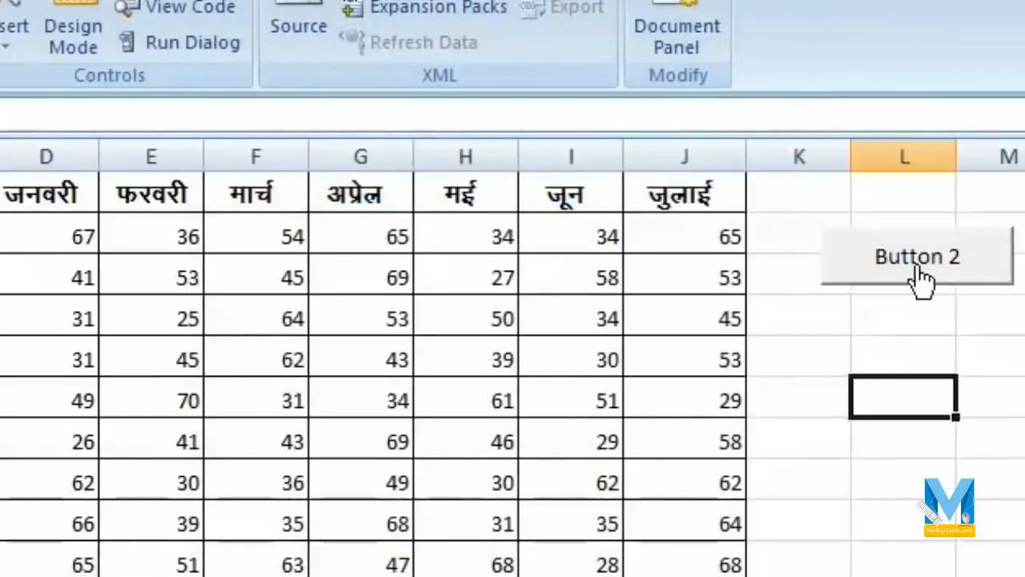
Run the sum macro with the sheet button from cells A2 and A8 to add total rows for students 1 and 2
left_click(74, 212)
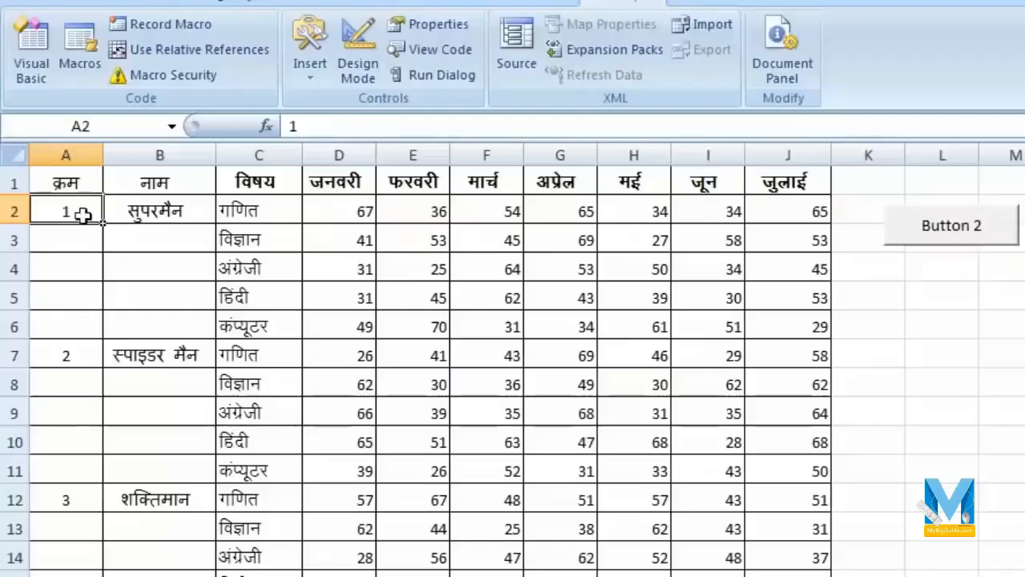
left_click(955, 237)
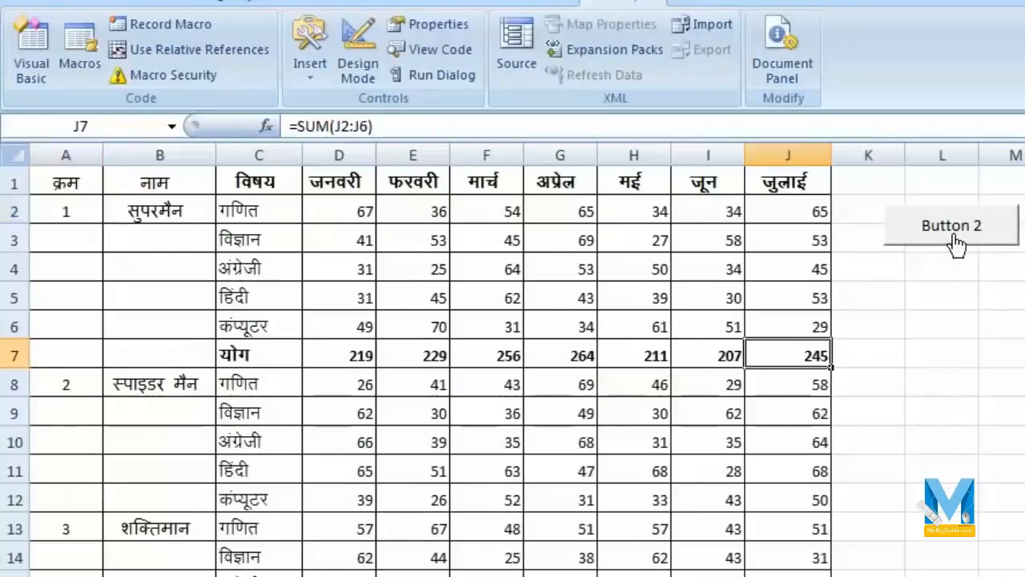
left_click(50, 385)
left_click(973, 239)
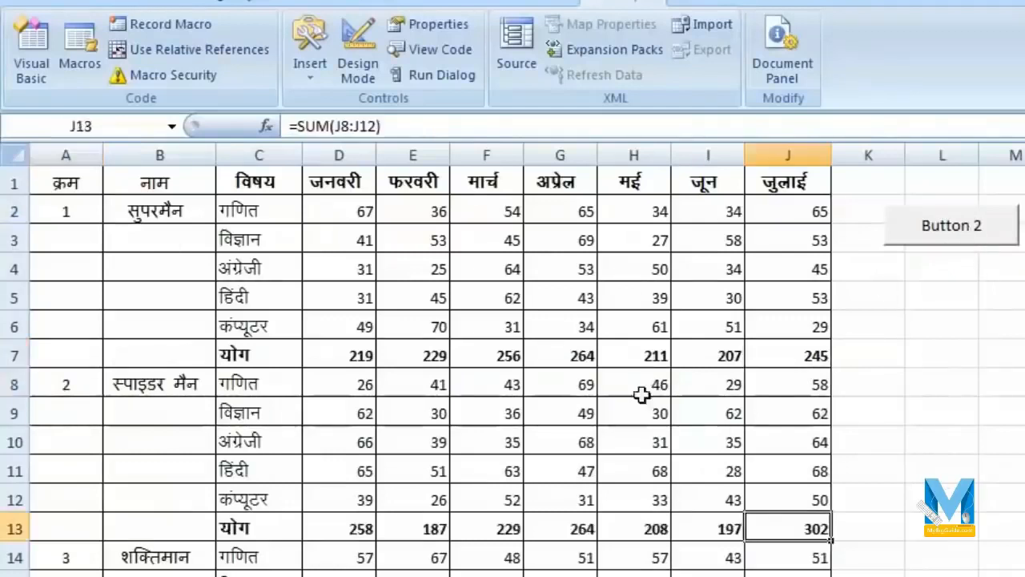
Run the sum macro with the sheet button from cell A14 for student 3
scroll(641, 394, "down", 2)
left_click(99, 384)
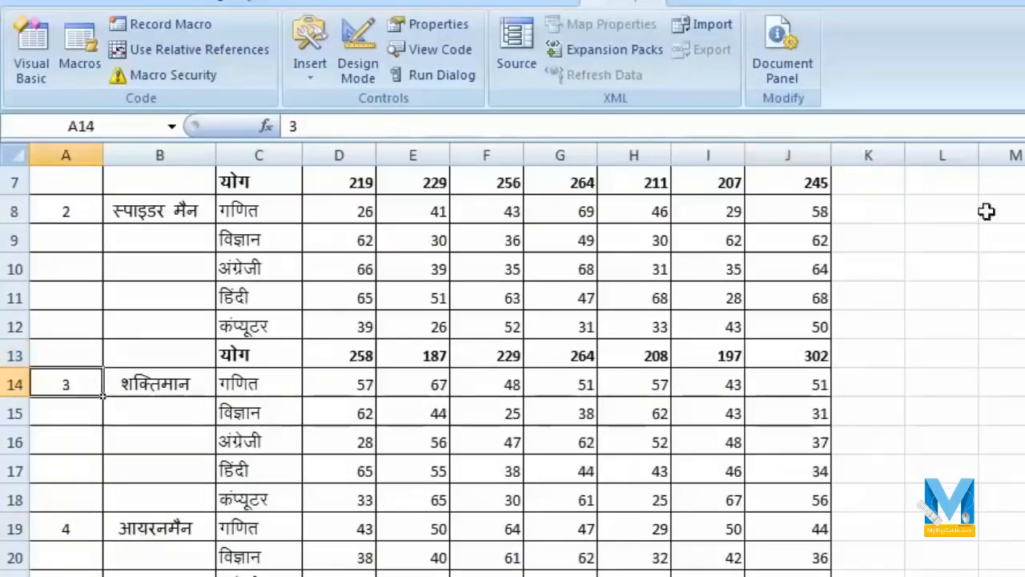
scroll(881, 320, "up", 2)
left_click(939, 238)
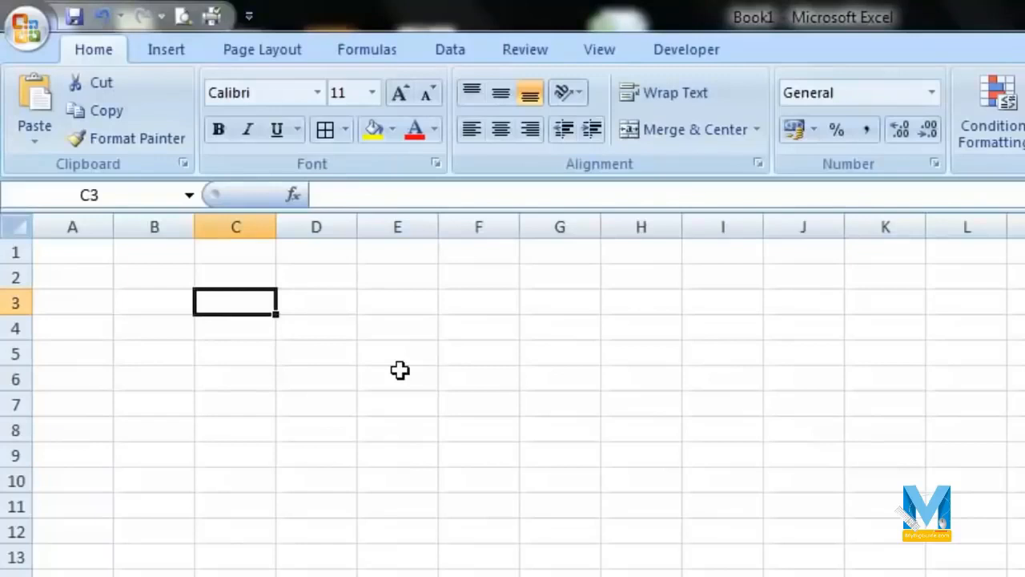
Move the selection cell by cell along row 3 from C3 to J3 and return to C4 in the starting column
key("Right")
key("Right")
key("Right")
key("Right")
key("Right")
key("Right")
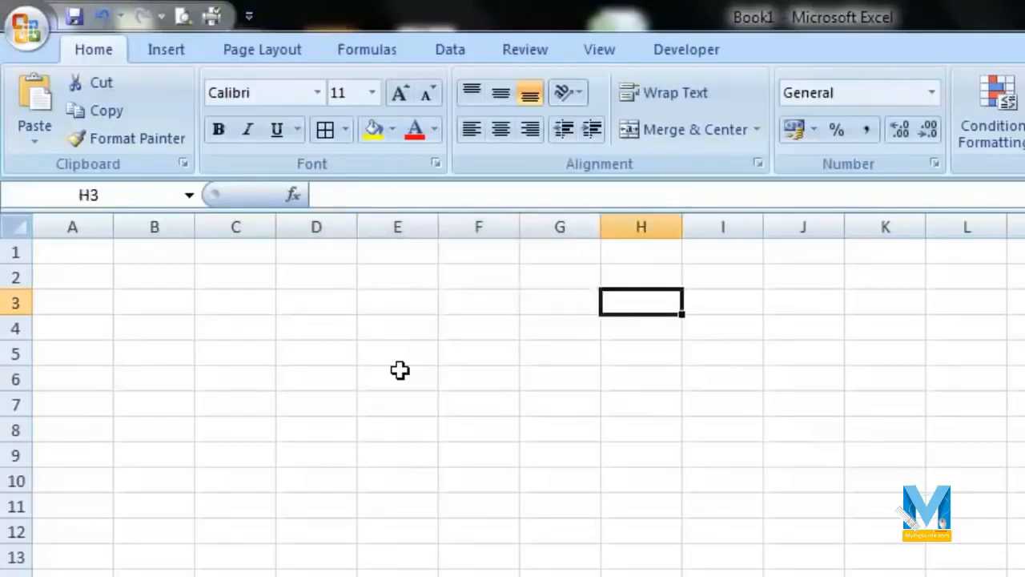
key("Right")
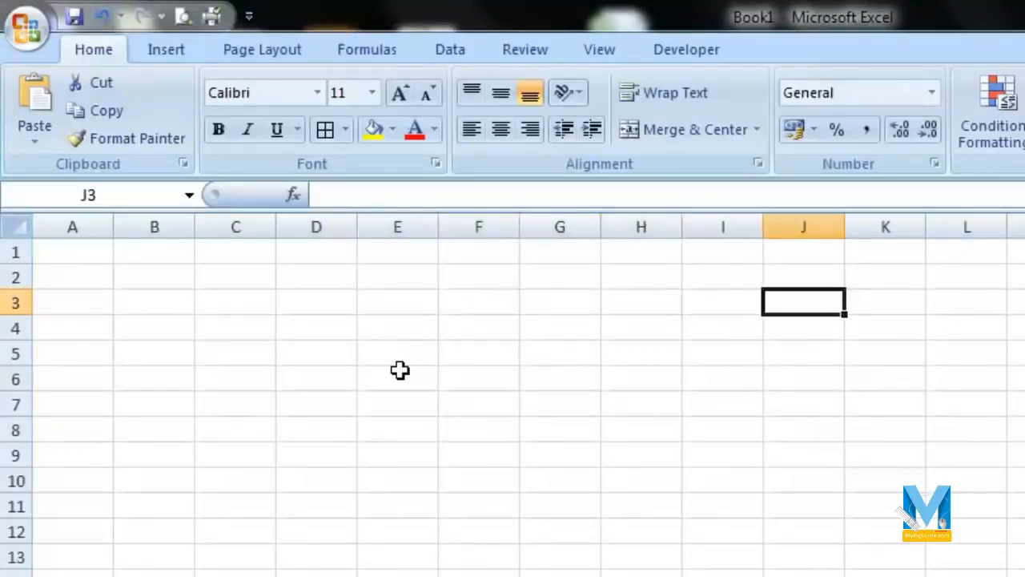
key("Return")
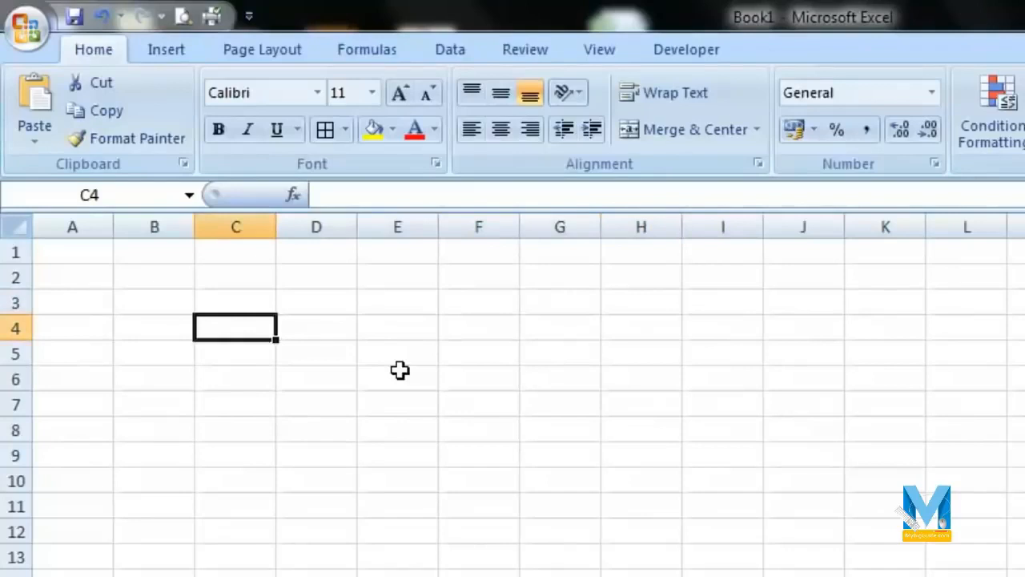
Enter 25, 25, 252 and 252 down cells C4 to C7
type("25")
key("Return")
type("25")
key("Return")
type("252")
key("Return")
type("252")
key("Return")
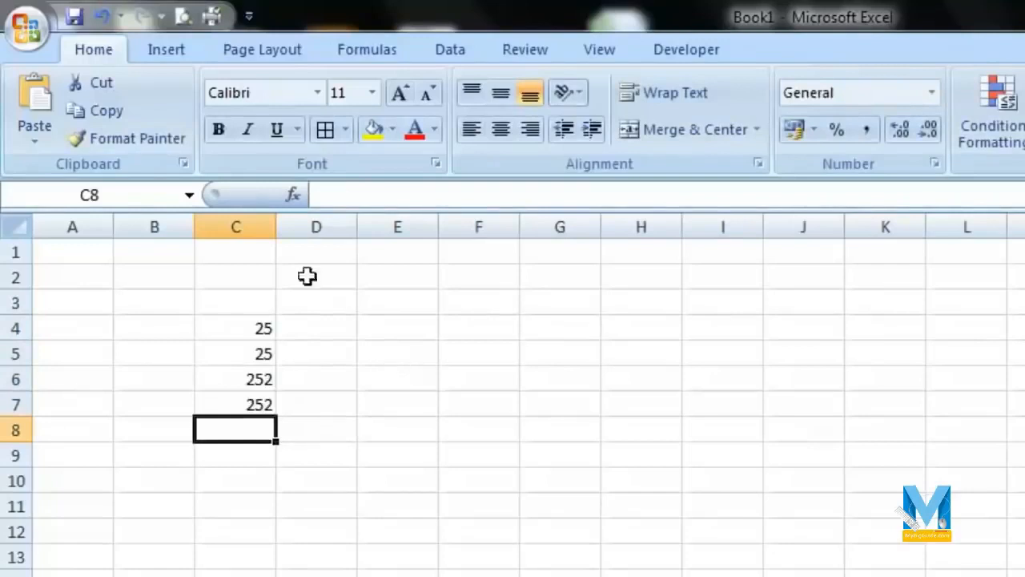
In the Advanced editing options, set the direction in which the selection moves after Enter to Right
left_click(47, 35)
left_click(293, 484)
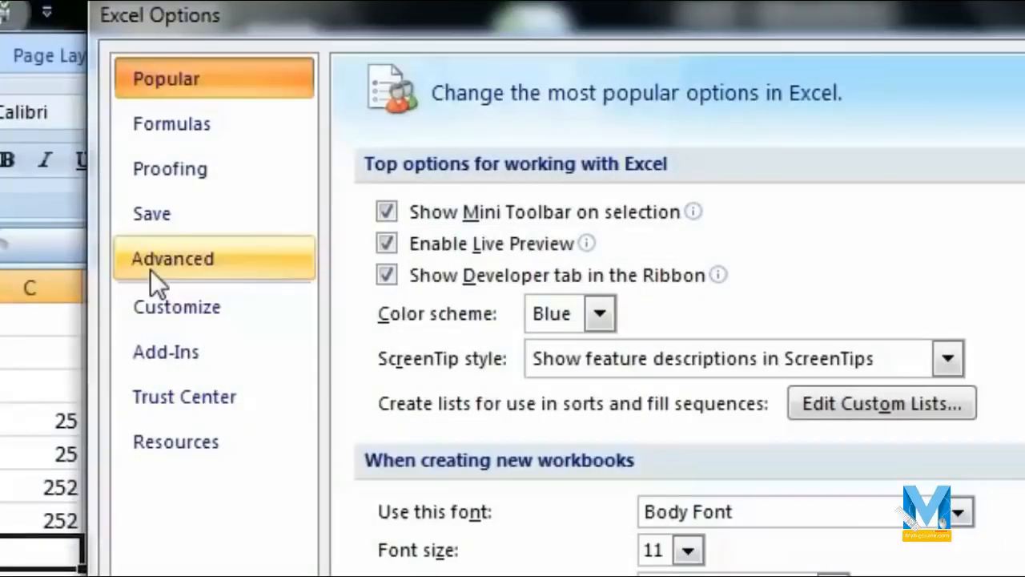
left_click(149, 269)
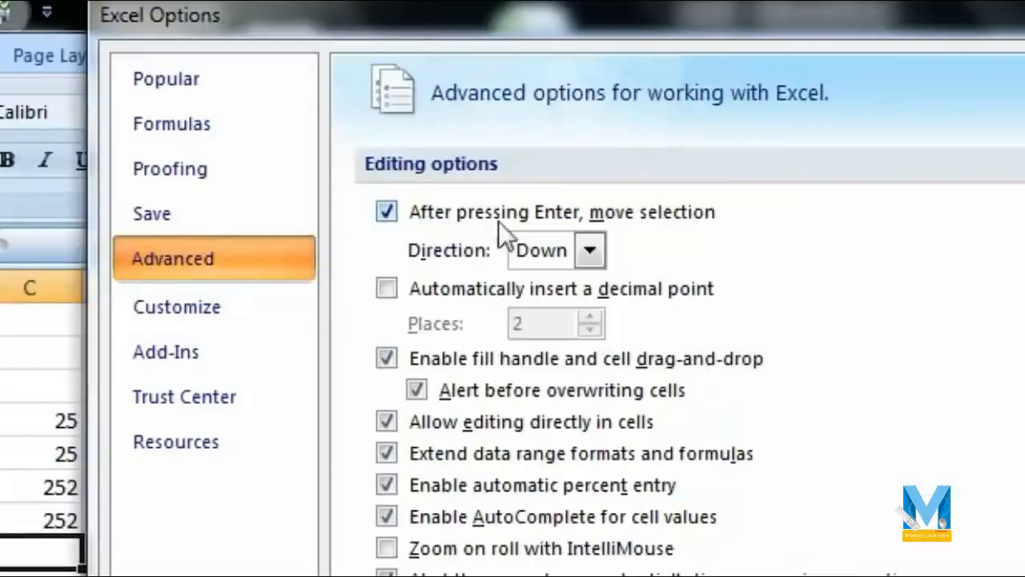
left_click(592, 246)
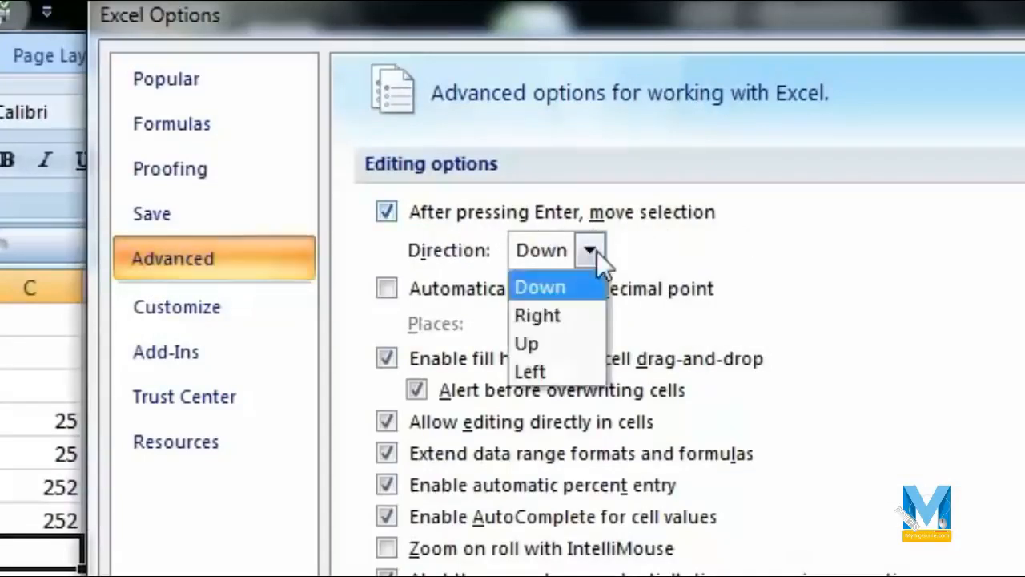
left_click(570, 321)
key("Return")
Enter 25, 252, 252, 52, 252, 252, 525 and 252 across row 8 from C8 to J8
type("25")
key("Return")
type("252")
key("Return")
type("252")
key("Return")
type("52")
key("Return")
type("252")
key("Return")
type("252")
key("Return")
type("525")
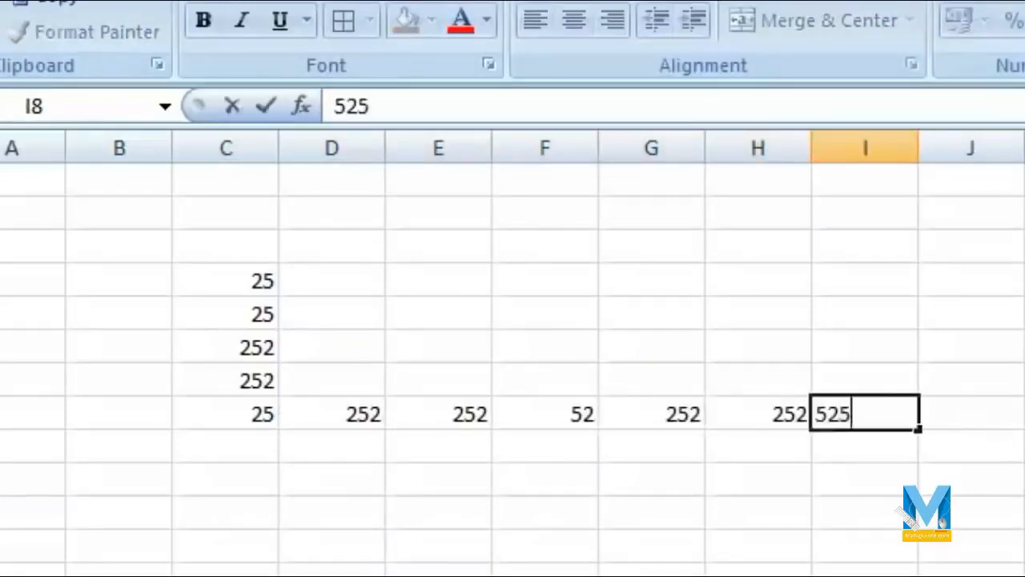
key("Return")
type("252")
key("Return")
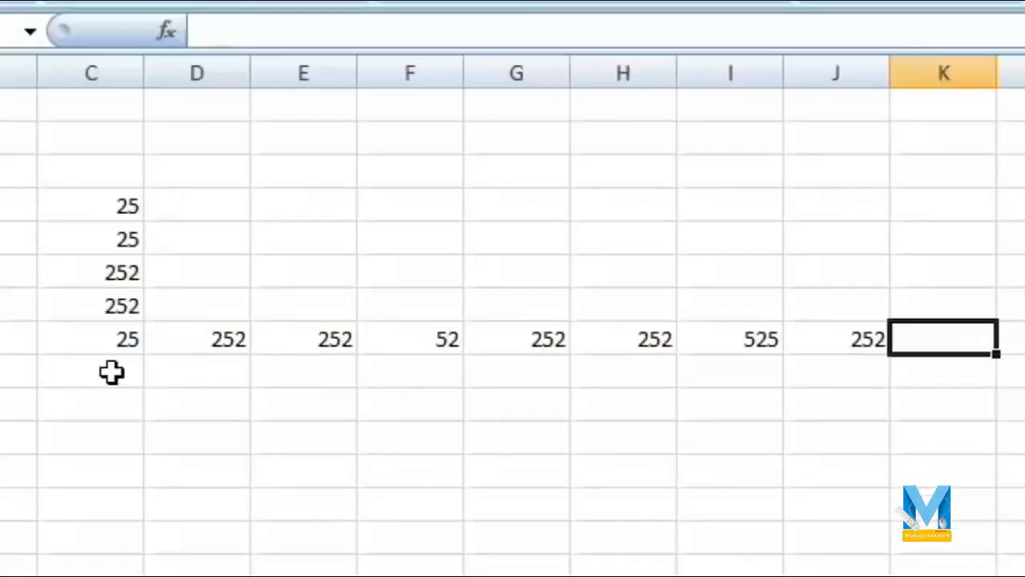
Clear all the entered numbers from the range C3:J12
left_click(111, 371)
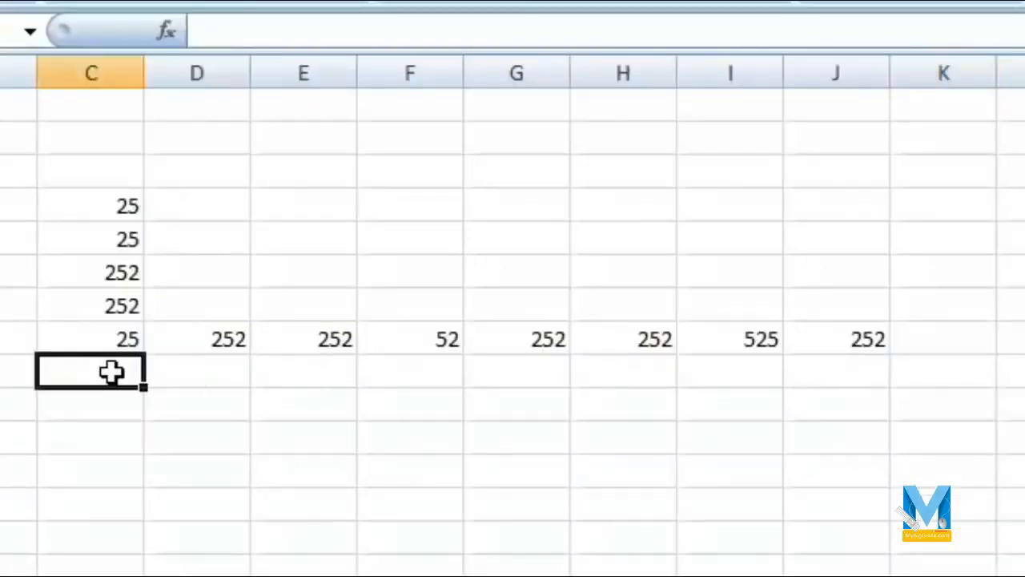
mouse_move(76, 172)
left_mouse_down()
mouse_move(666, 463)
mouse_move(839, 472)
left_mouse_up()
key("Delete")
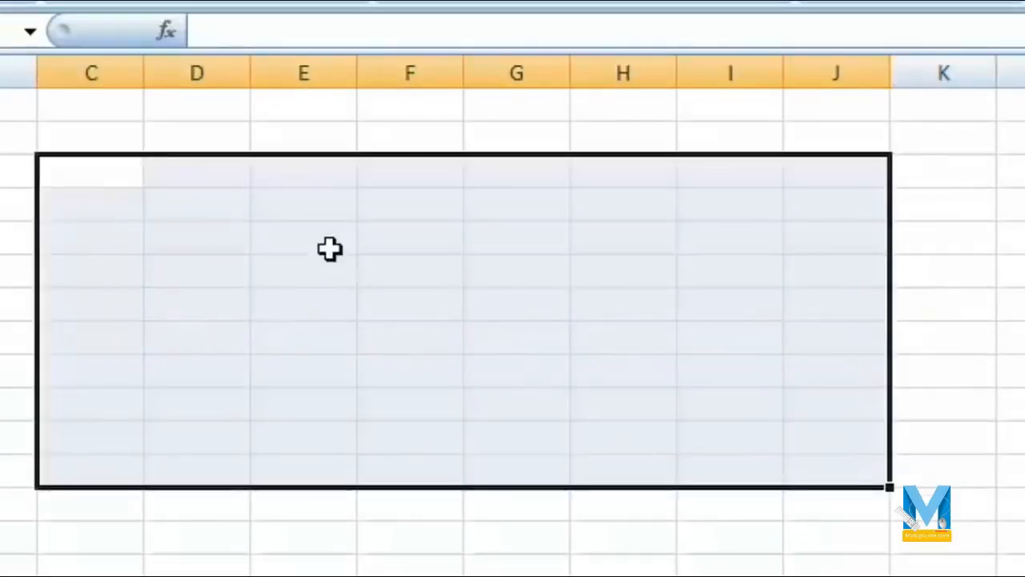
Enter 25, 25, 25, 25 and 2 across row 3 from E3 to I3
left_click(285, 248)
left_click(308, 173)
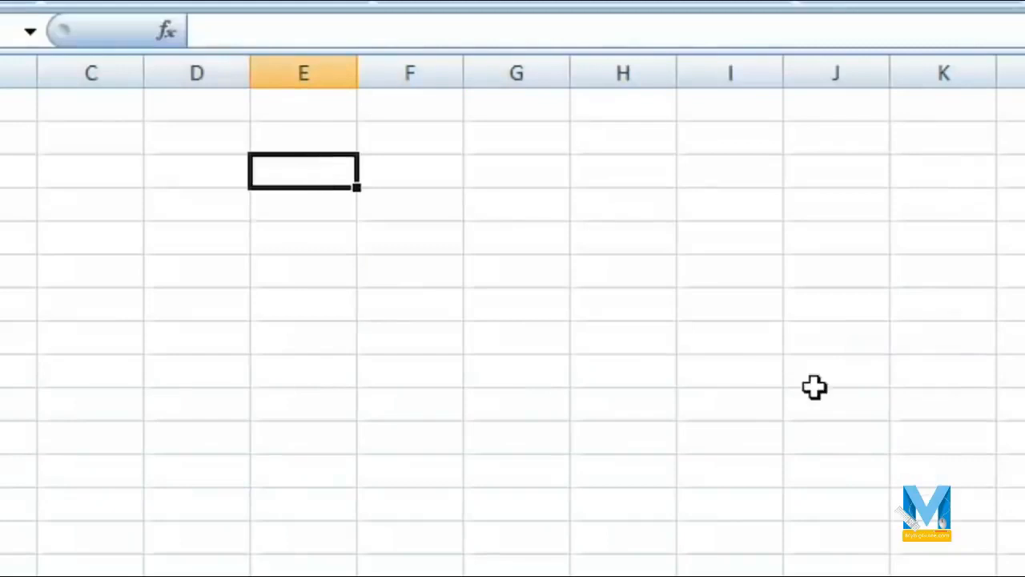
type("25\t25\t25\t25\t2")
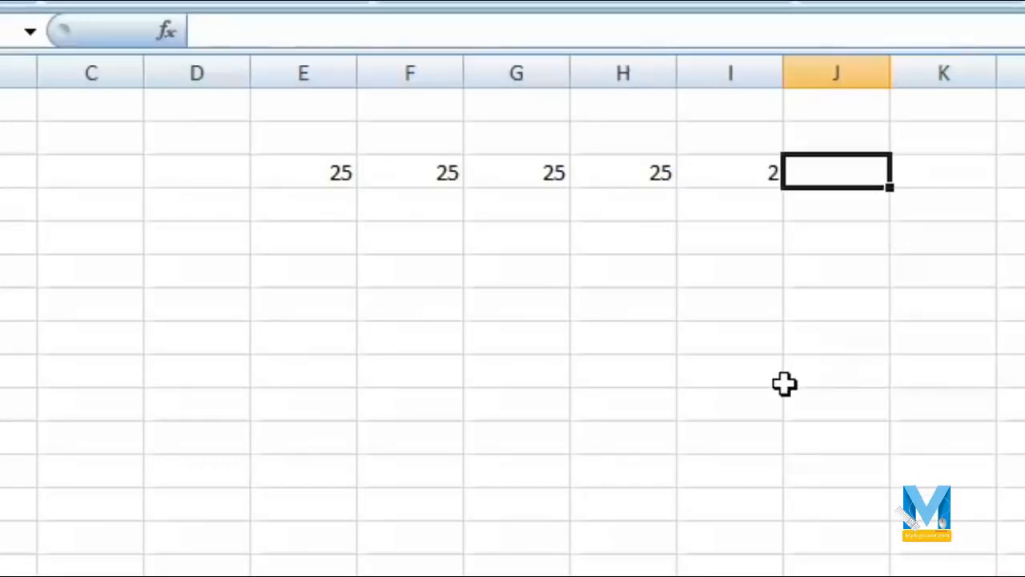
Select the range E3:F12 and enter 25, 25, 25, 285, 25 and 252 row by row in its first three rows
left_click(787, 380)
left_click_drag(318, 174, 426, 429)
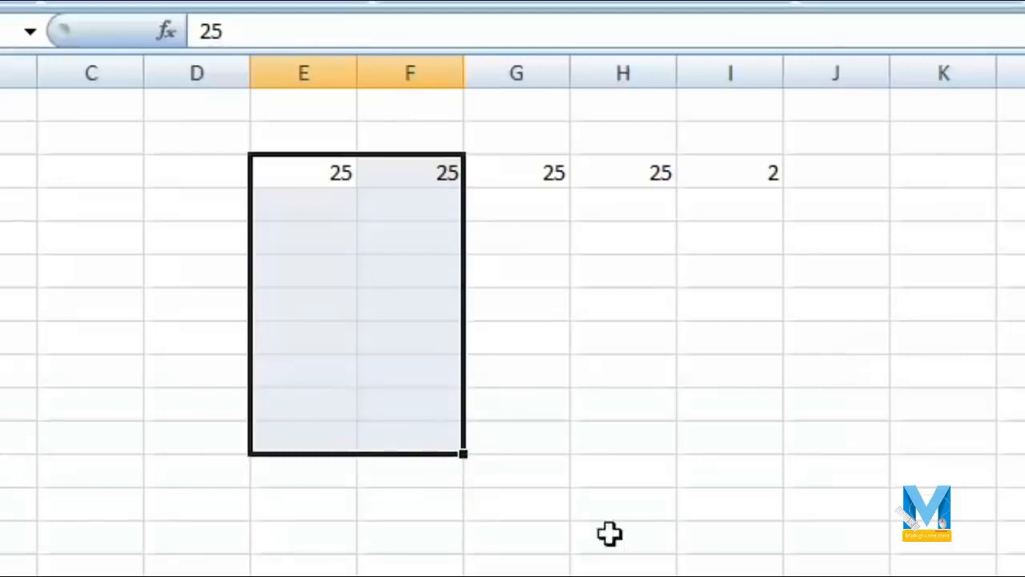
left_click_drag(305, 170, 442, 465)
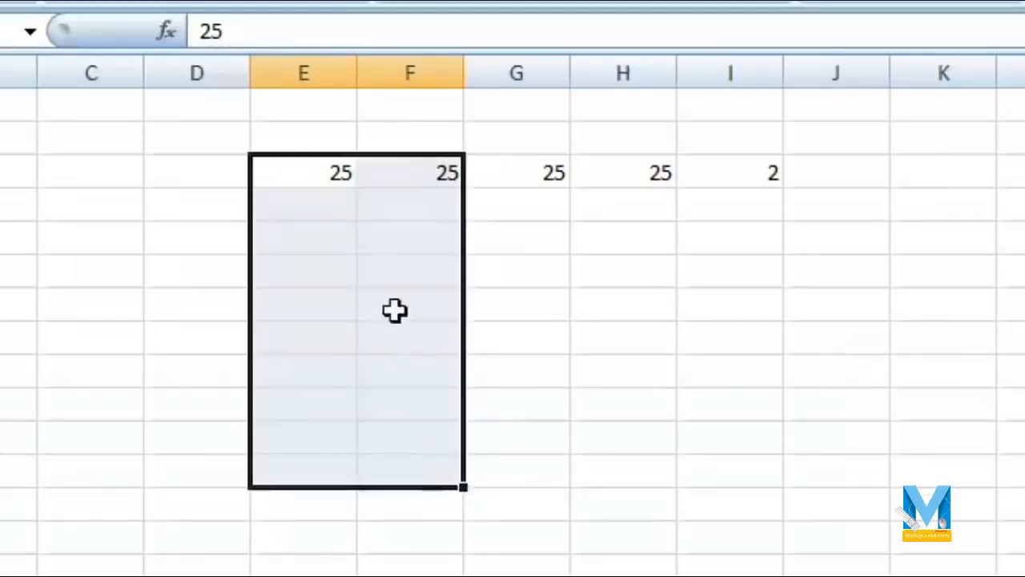
type("25")
key("Tab")
type("25")
key("Tab")
type("25")
key("Tab")
type("285")
key("Tab")
type("25")
key("Tab")
type("252\t")
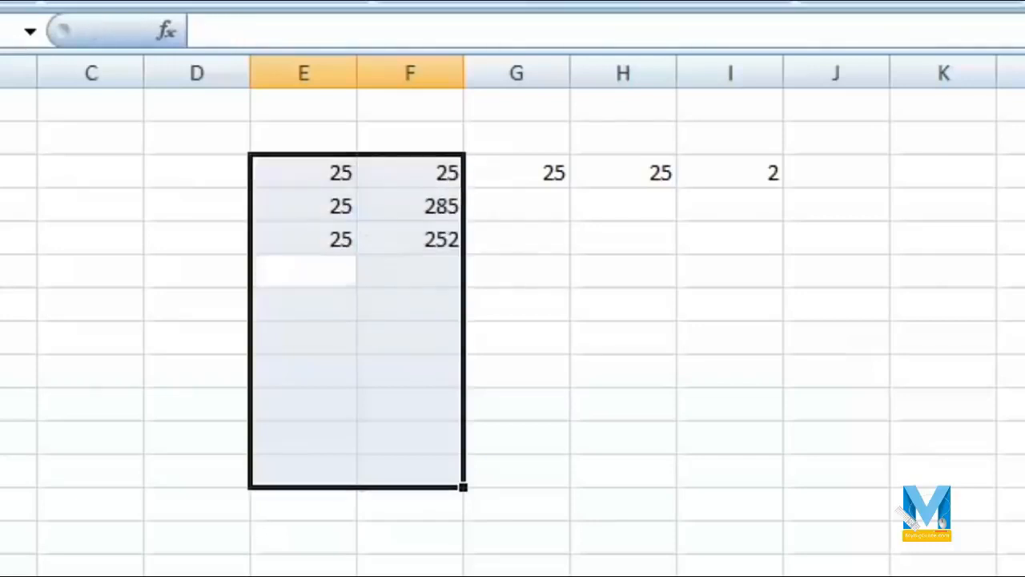
Continue row by row in the selected range with 52 in E6 through E9, 5 in F9, 2 in E10 and 5 in F10
type("52")
key("Tab")
type("52")
key("Tab")
type("52")
key("Tab")
type("52")
key("Tab")
type("5")
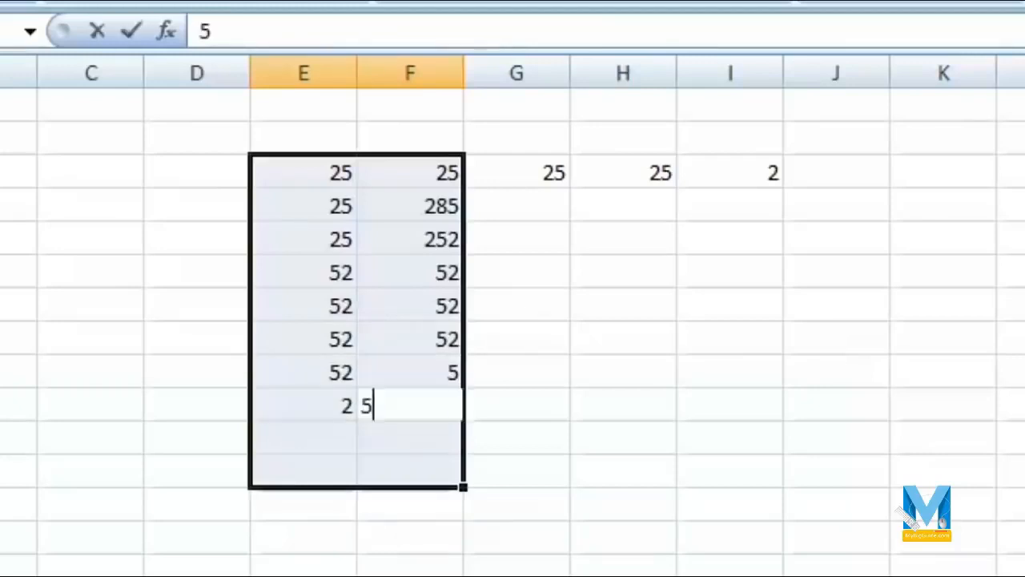
Keep entering 2s and 5s to the end of E3:F12 and again from its first row, overwriting the earlier values
type("2\t52\t52\t5\t2\t5\t2\t5\t2\t5\t25\t5\t2\t5\t5")
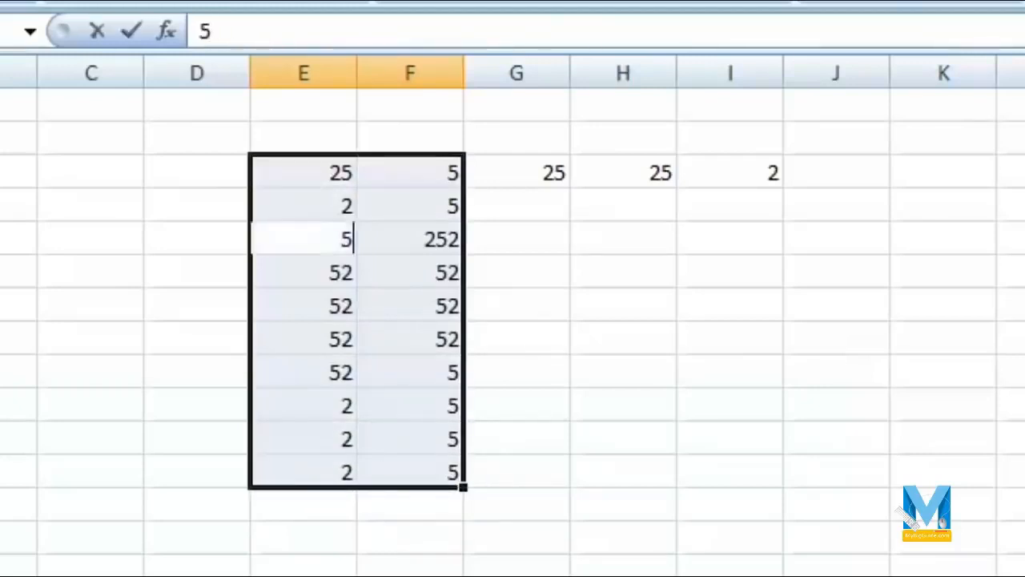
type("\t2\t5\t2\t2\t2\t2\t2\t2\t2\t2\t2\t2\t2\t2\t2")
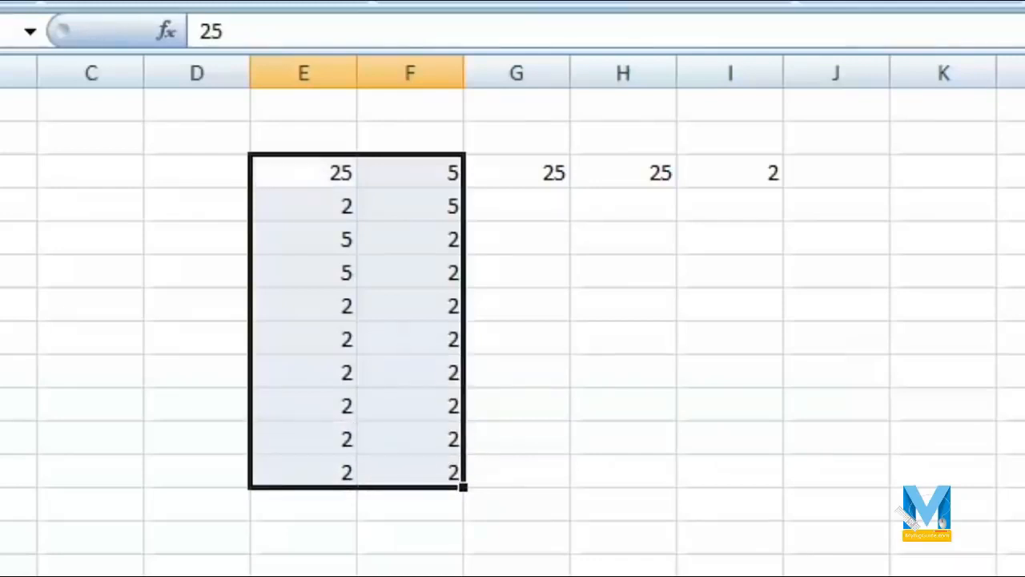
Select the range G3:K5 and fill it row by row with 25, 2, 2, 5 and 2 in the remaining cells
left_click(488, 157)
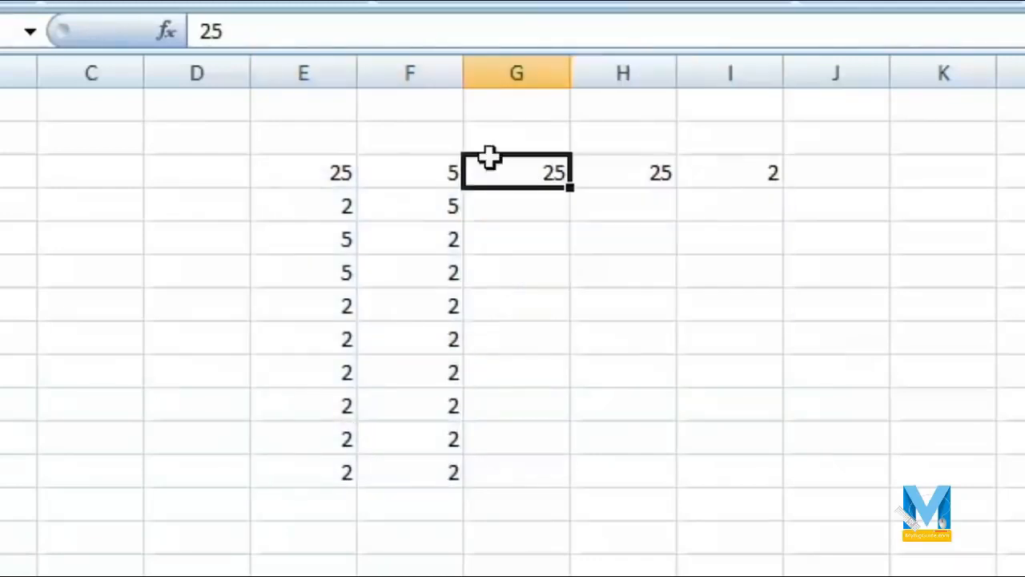
left_click_drag(488, 157, 995, 238)
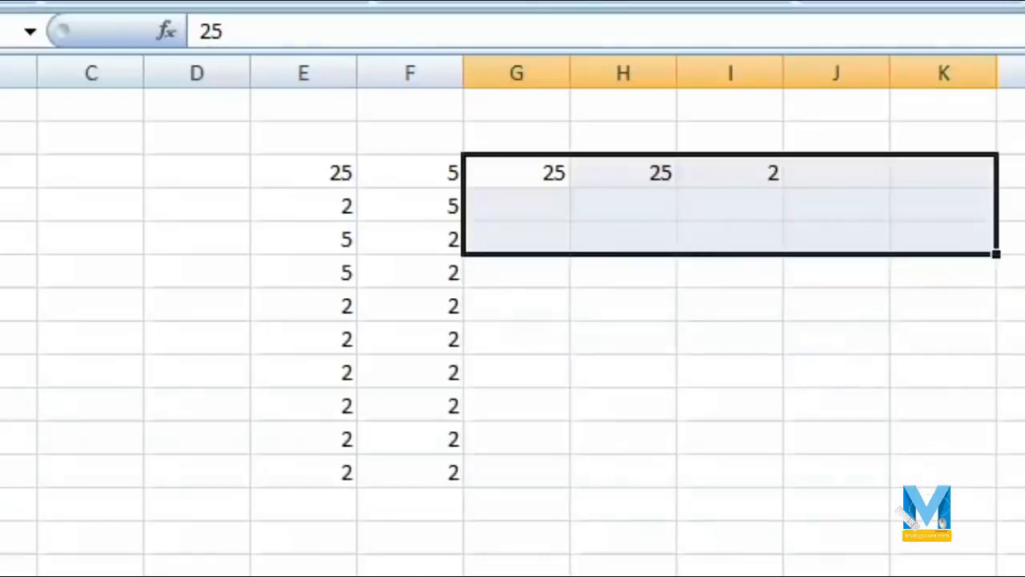
type("25")
key("Tab")
type("2")
key("Tab")
type("2")
key("Tab")
type("5\t2\t2\t2\t2\t2\t2\t2\t2\t2\t2\t2\t2")
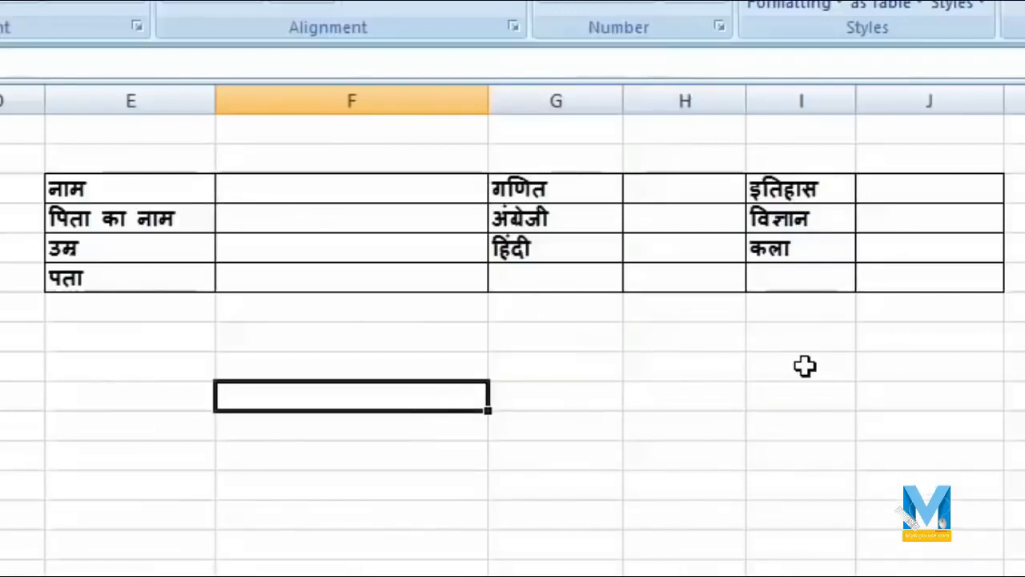
In the Hindi form, select the blank entry cells F3 to F6, H3 to H5 and J3 to J5 together, finishing on F3
left_click(372, 198)
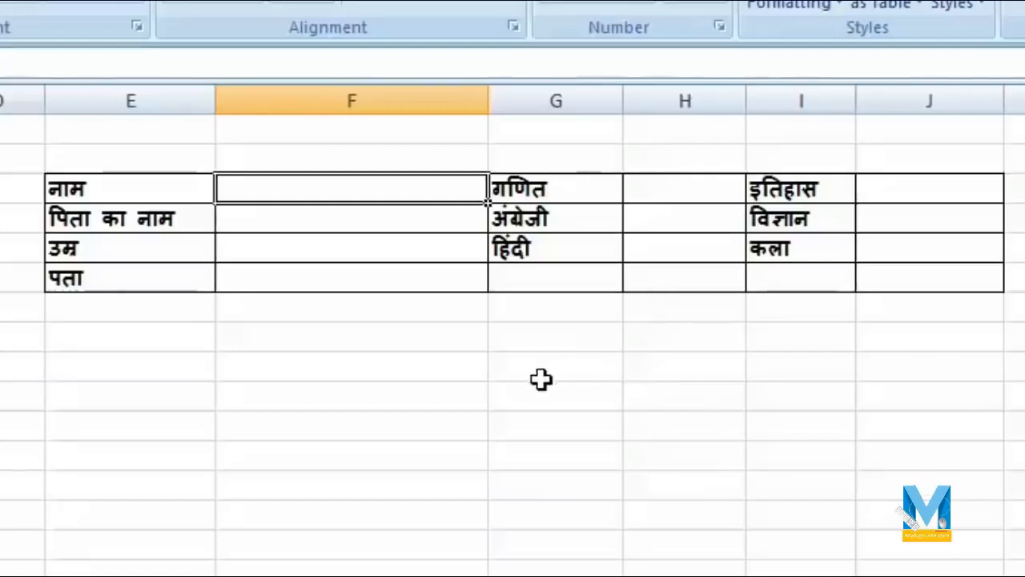
left_click(345, 219, "ctrl")
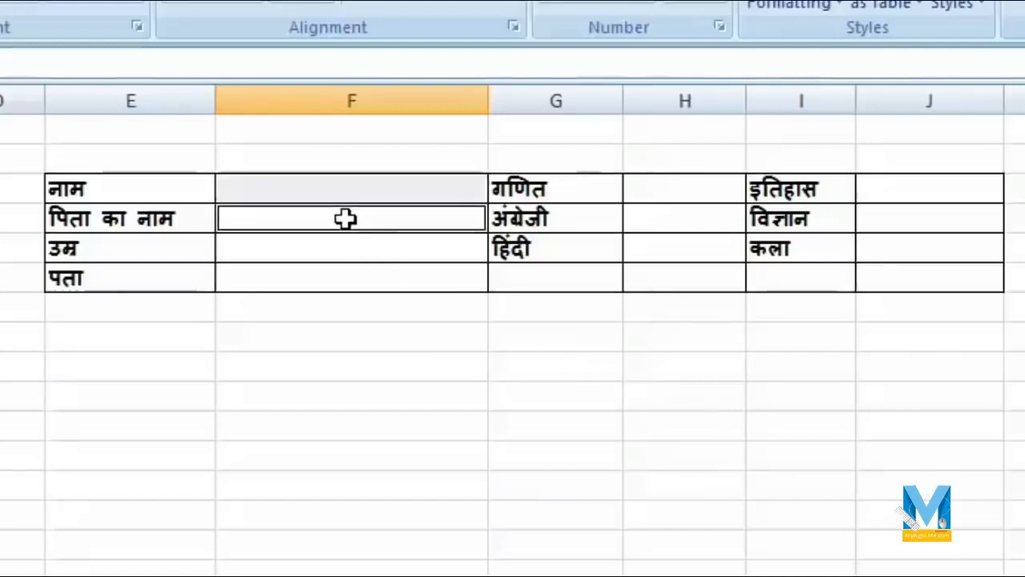
left_click(355, 250, "ctrl")
left_click(363, 284, "ctrl")
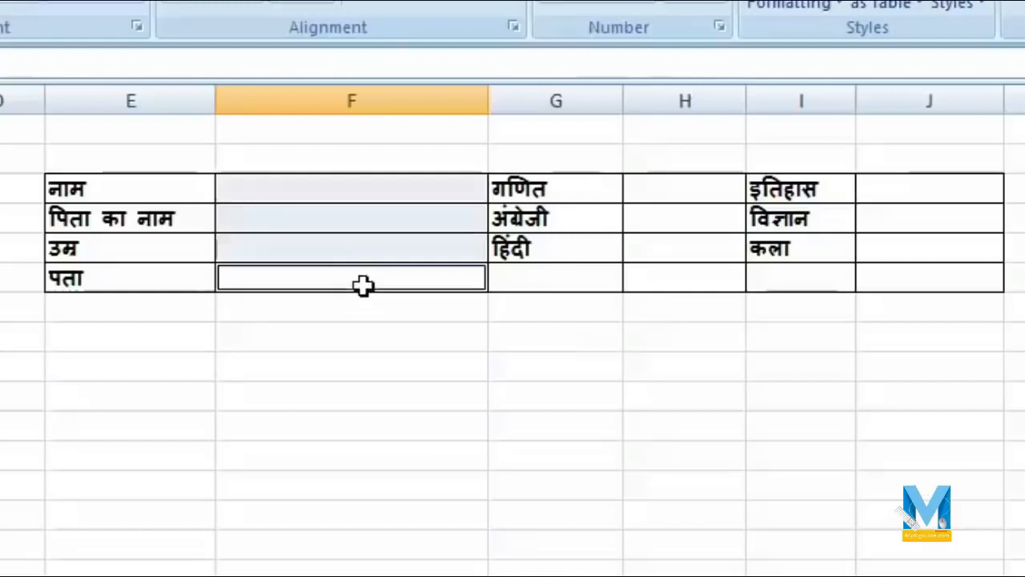
left_click(712, 193, "ctrl")
left_click(710, 218, "ctrl")
left_click(709, 248, "ctrl")
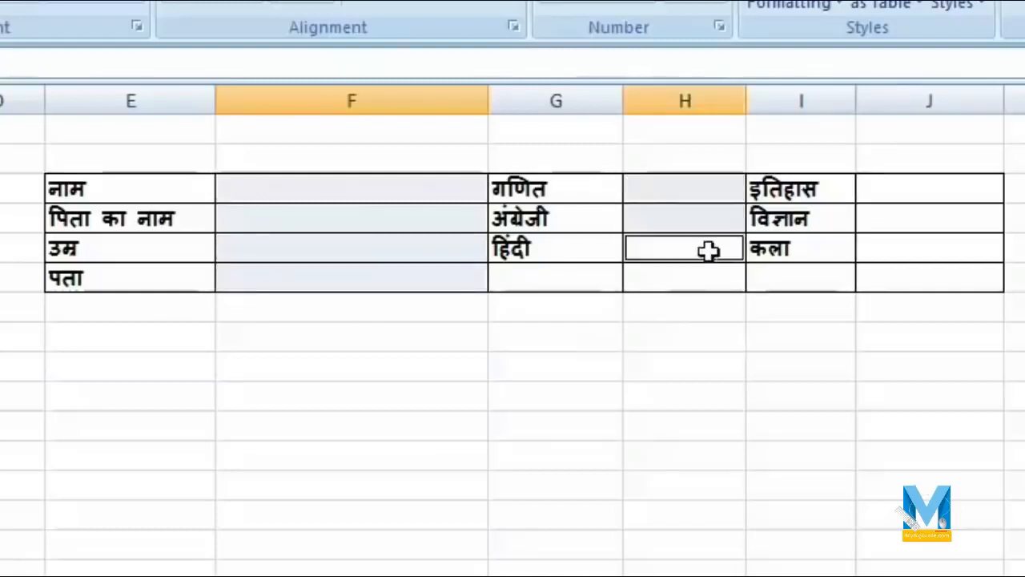
left_click(881, 190, "ctrl")
left_click(897, 220, "ctrl")
left_click(911, 251, "ctrl")
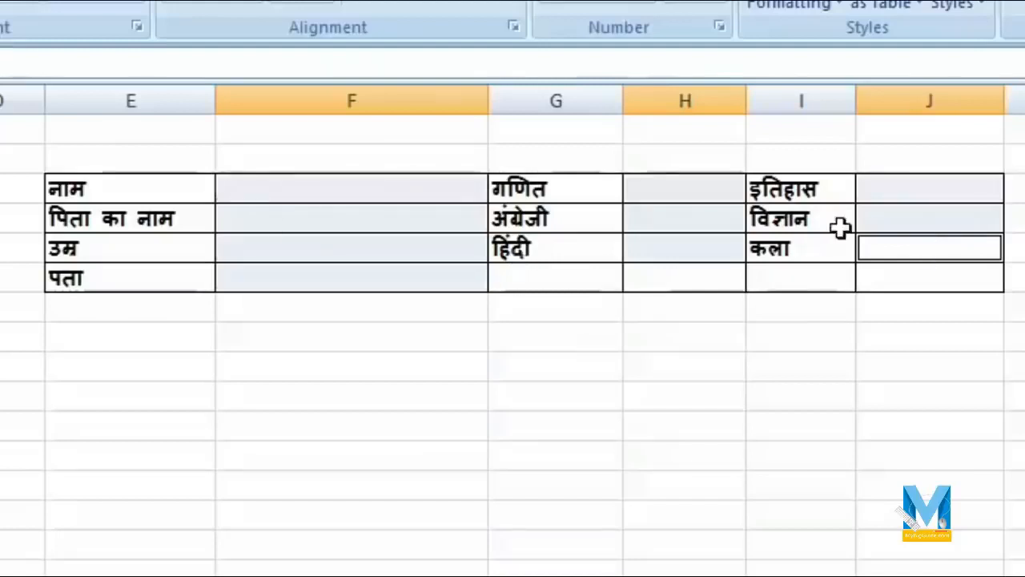
left_click(316, 185, "ctrl")
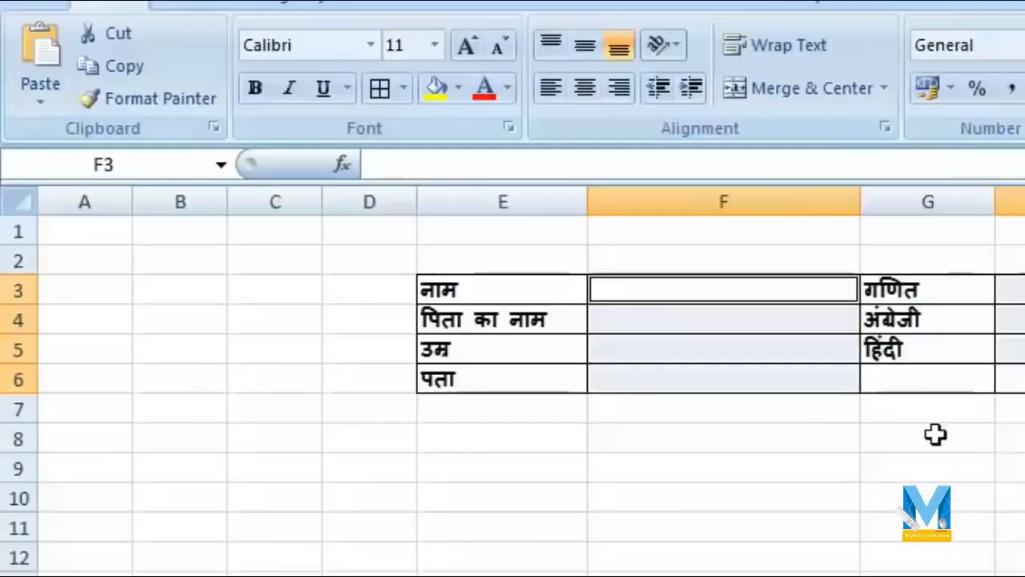
Give the selected entry cells the range name "name" and check the list of defined names
left_click(159, 166)
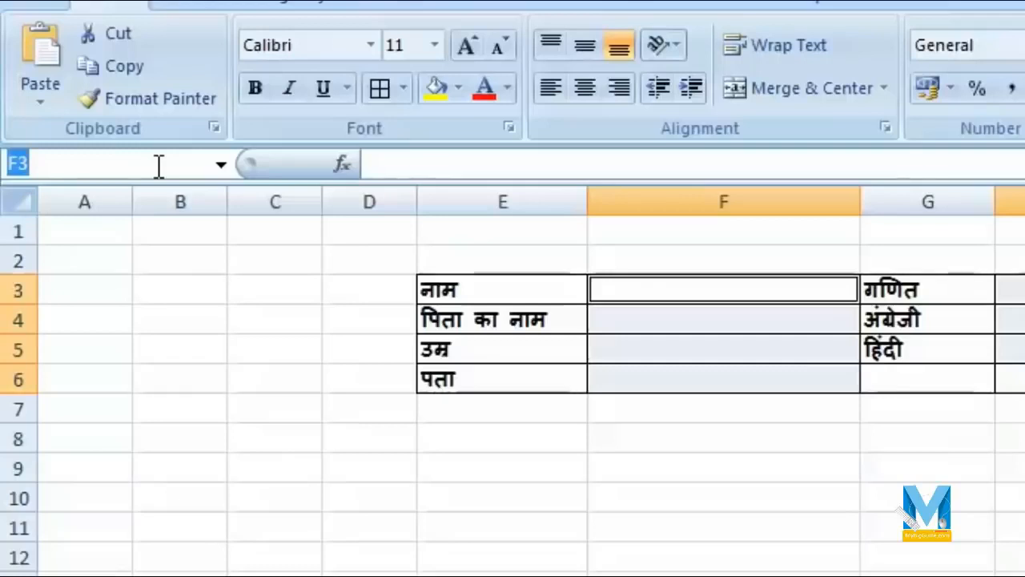
type("name")
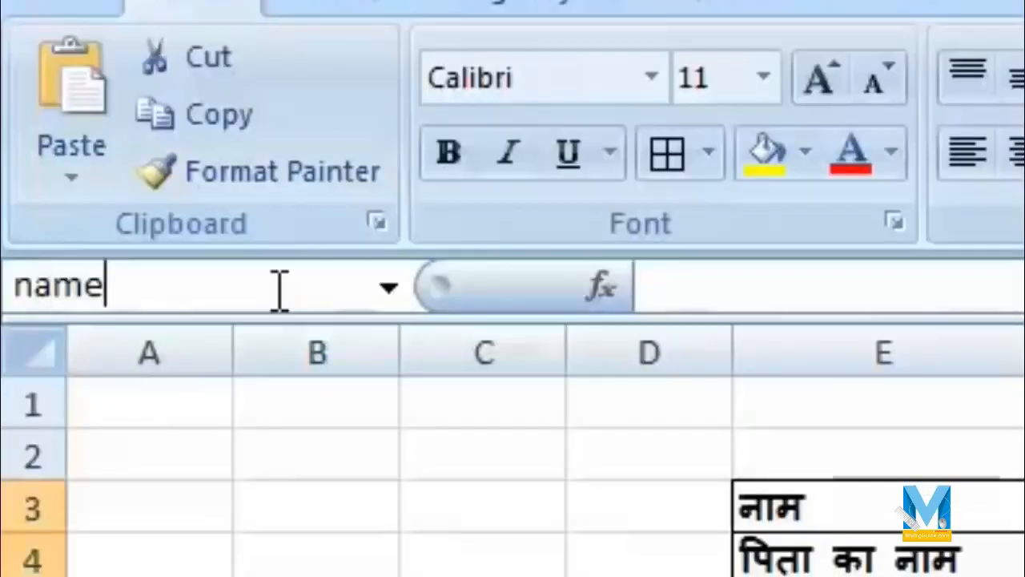
key("Escape")
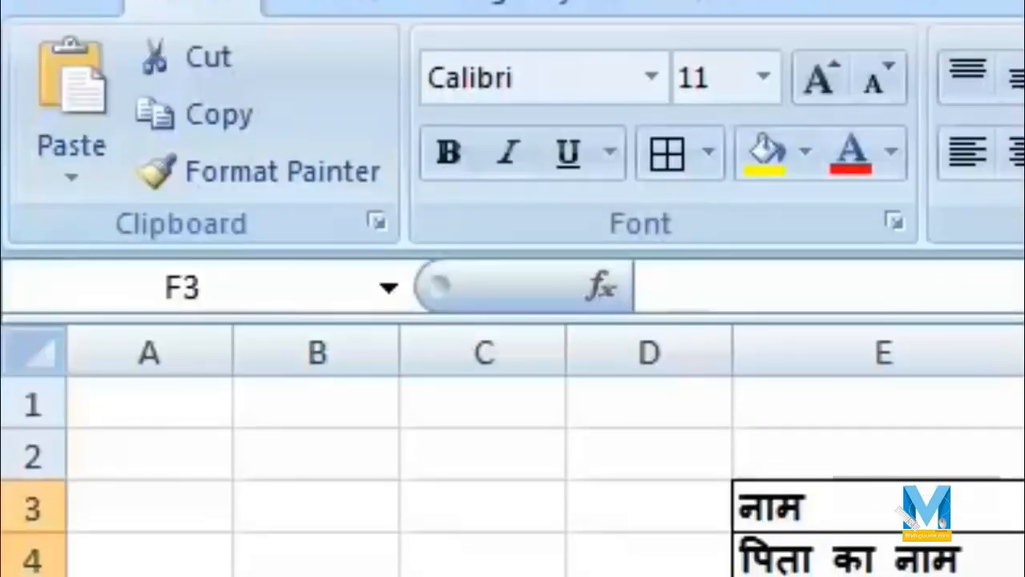
left_click(388, 288)
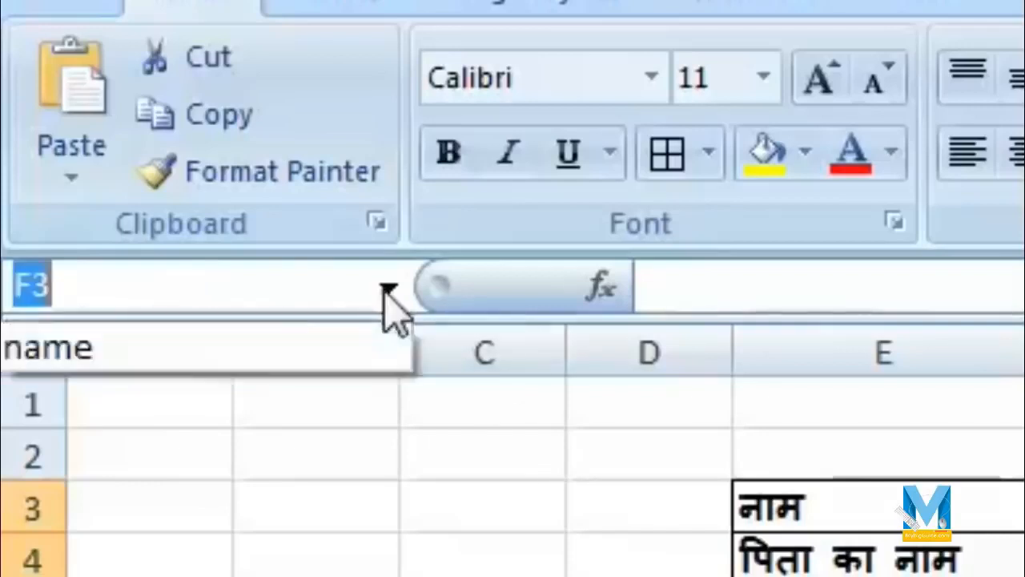
left_click(200, 372)
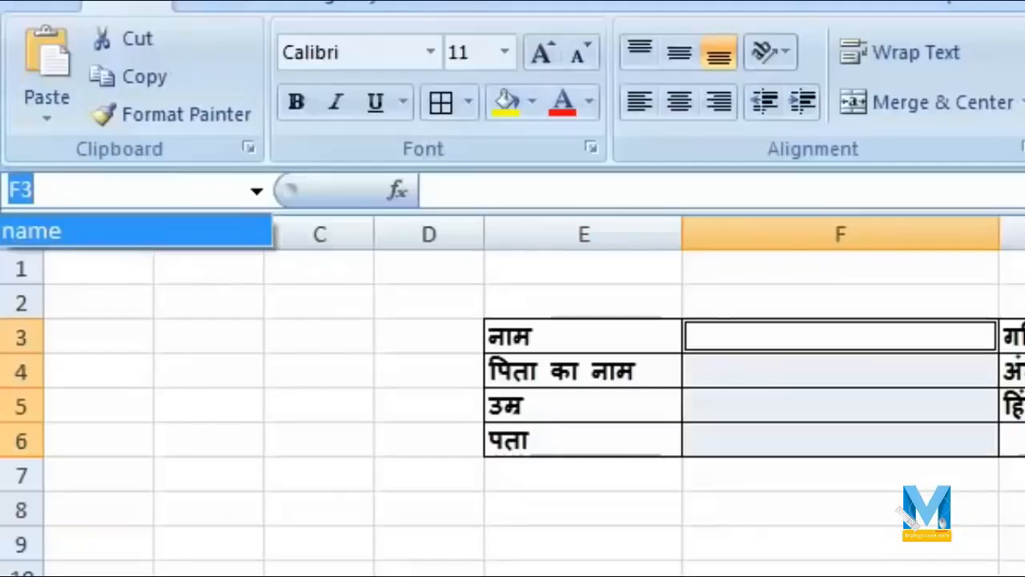
left_click(840, 571)
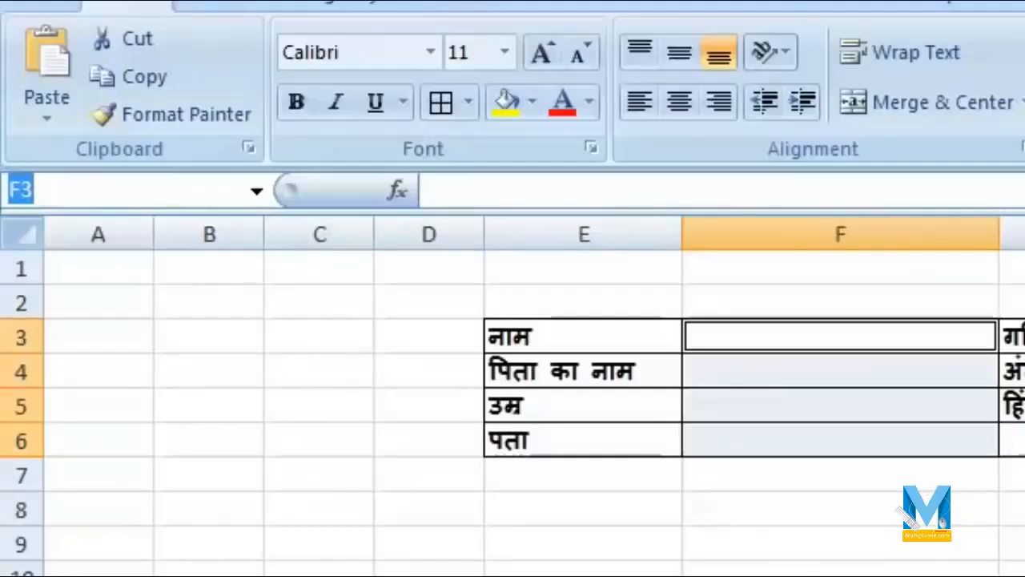
Enter 25, 25, 2, 52, 2, 2, 5, 2 and 2 down column F from F10 to F18
left_click(840, 572)
left_click(1023, 575)
left_click(765, 568)
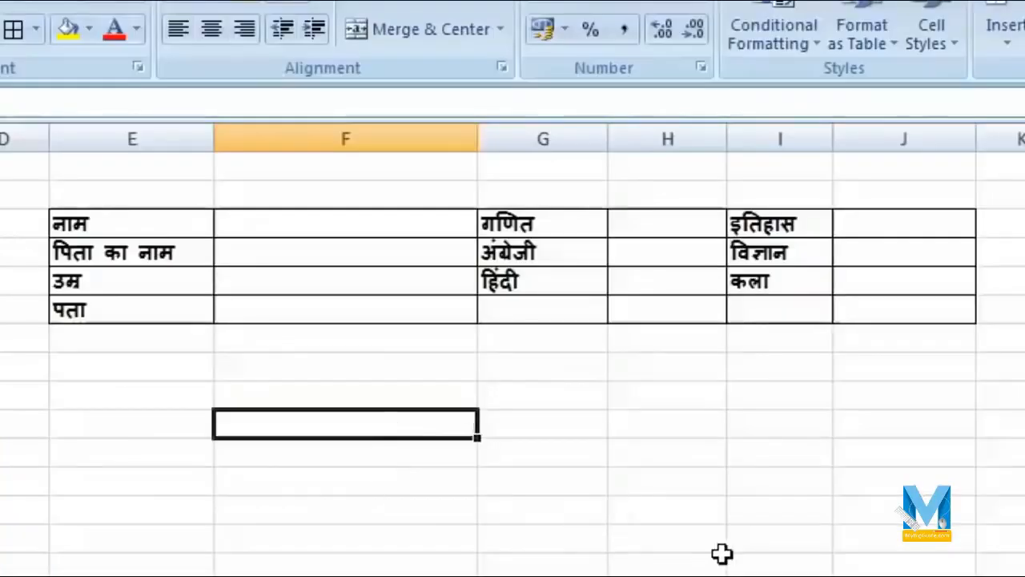
type("25 25 2 52 2 2")
key("Return")
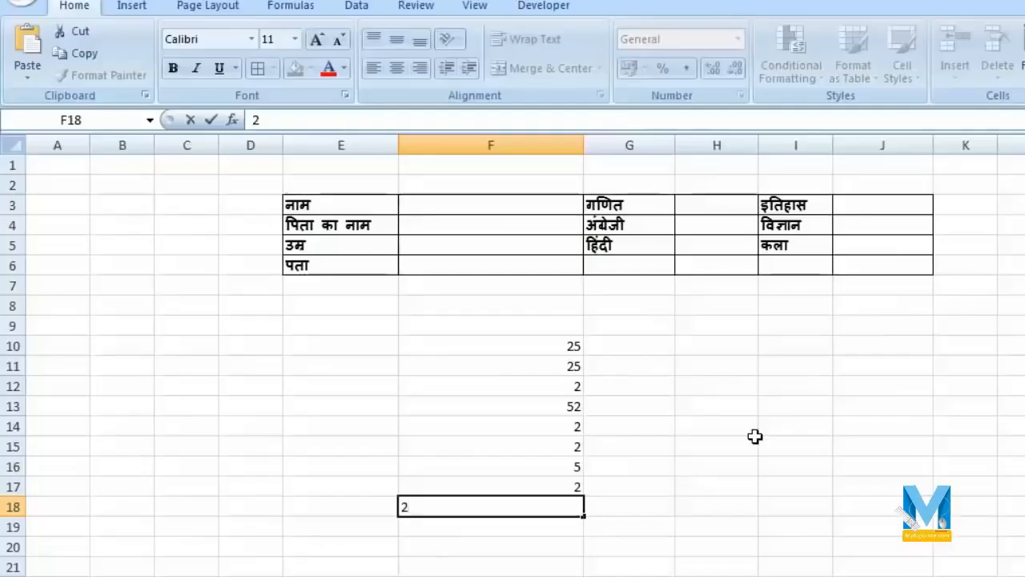
key("Return")
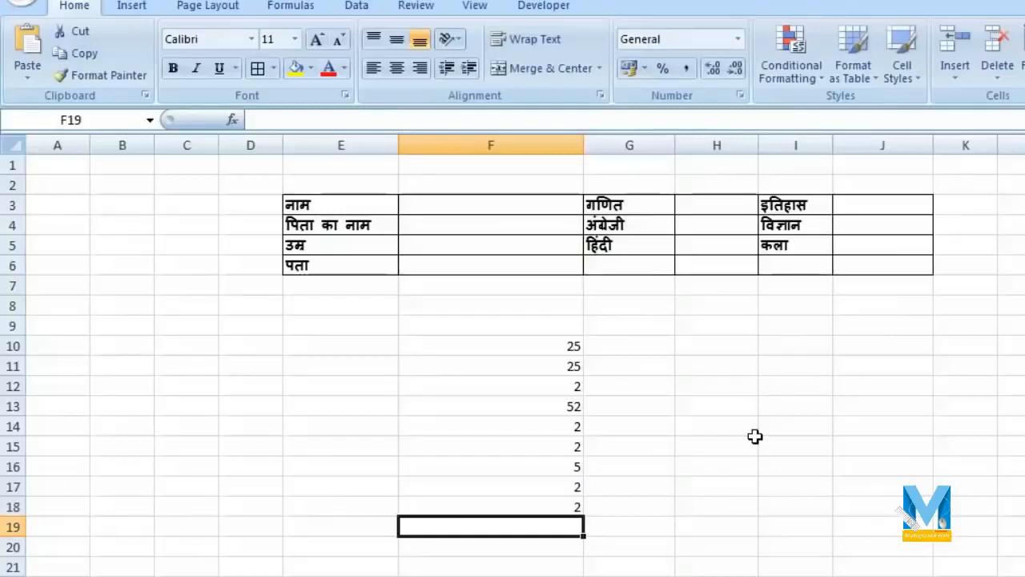
Recall the range called "name" and fill in the student's name, father's name, an age of 25 and the address
left_click(149, 120)
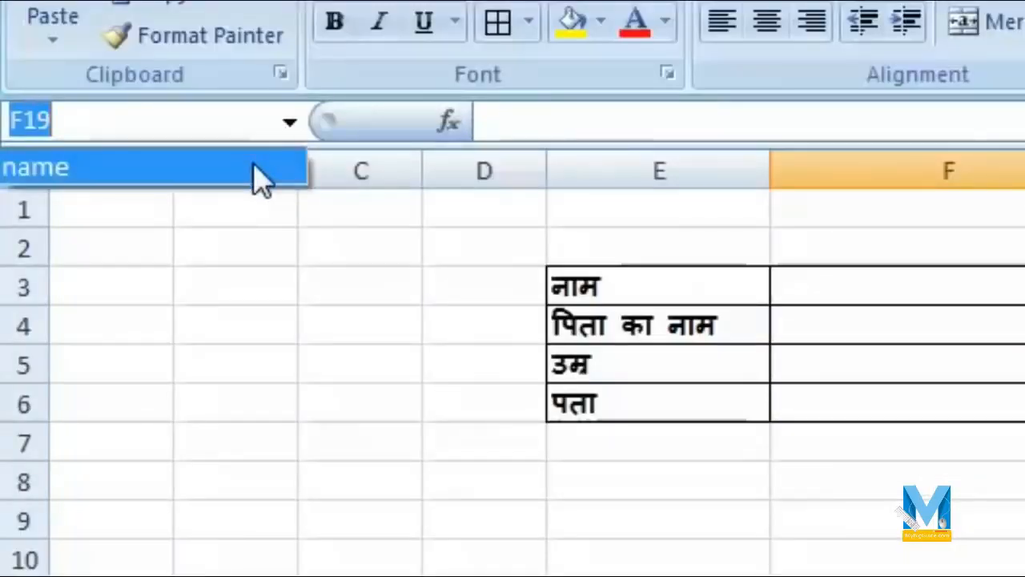
left_click(260, 178)
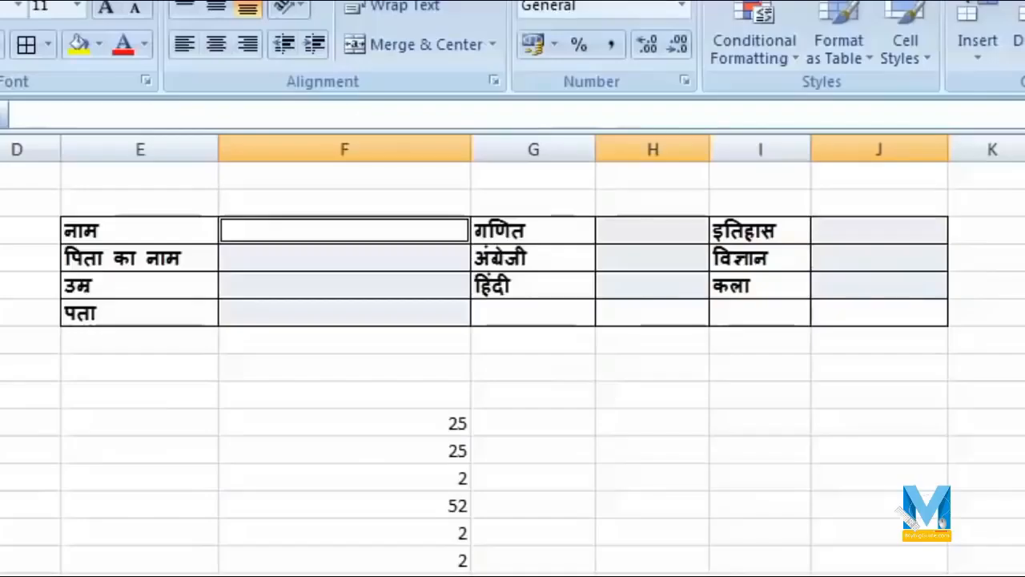
type("ram")
key("Return")
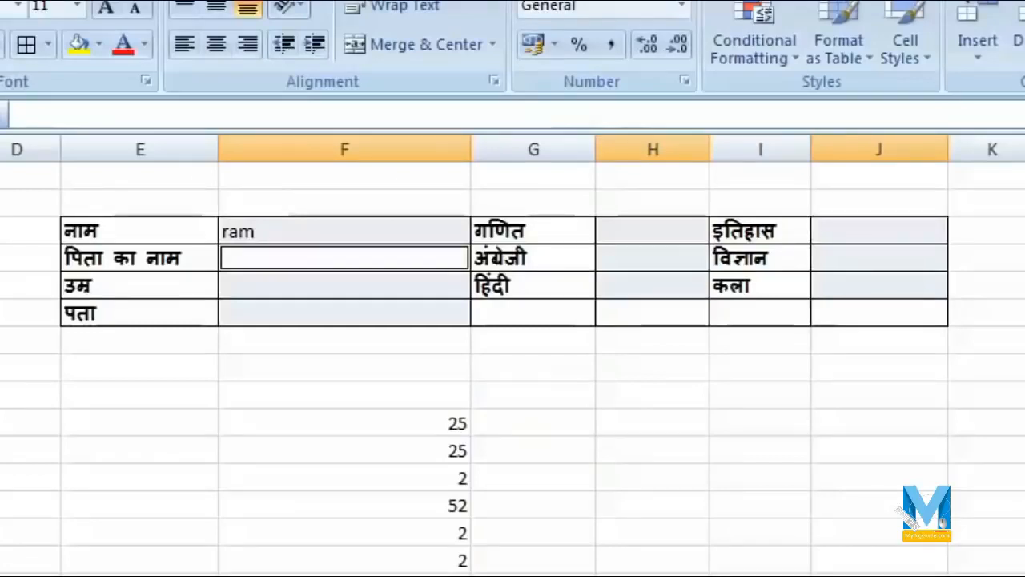
type("kumar")
key("Return")
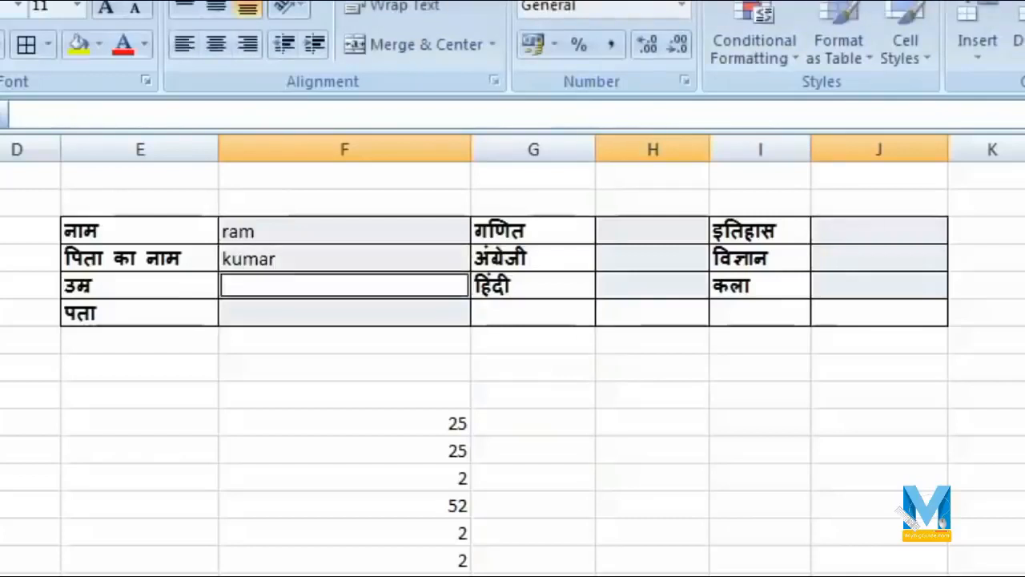
type("25")
key("Return")
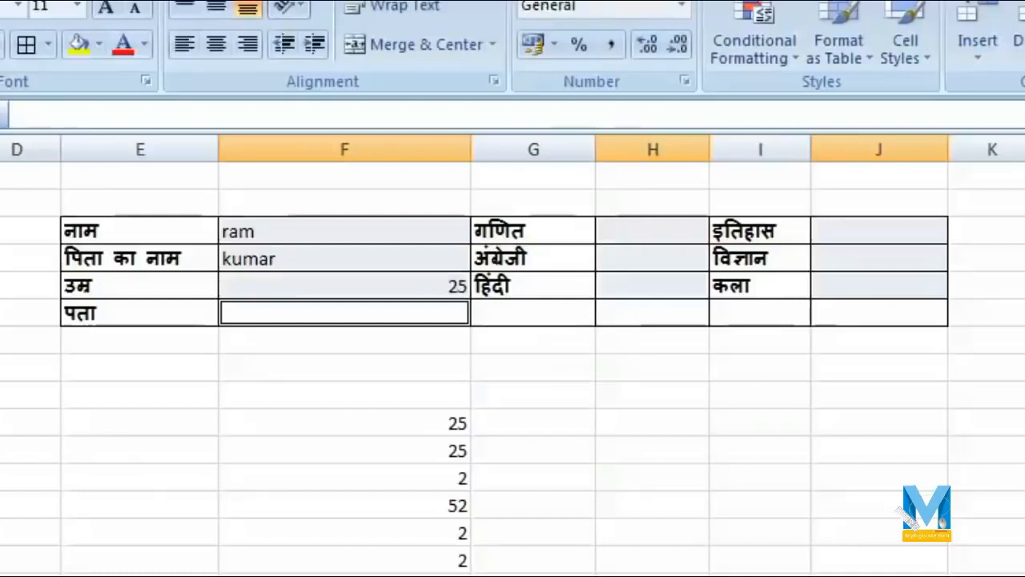
type("agra")
key("Return")
Enter marks of 25 for गणित, अंग्रेजी, हिंदी, इतिहास and विज्ञान, and 252 for कला
type("25")
key("Return")
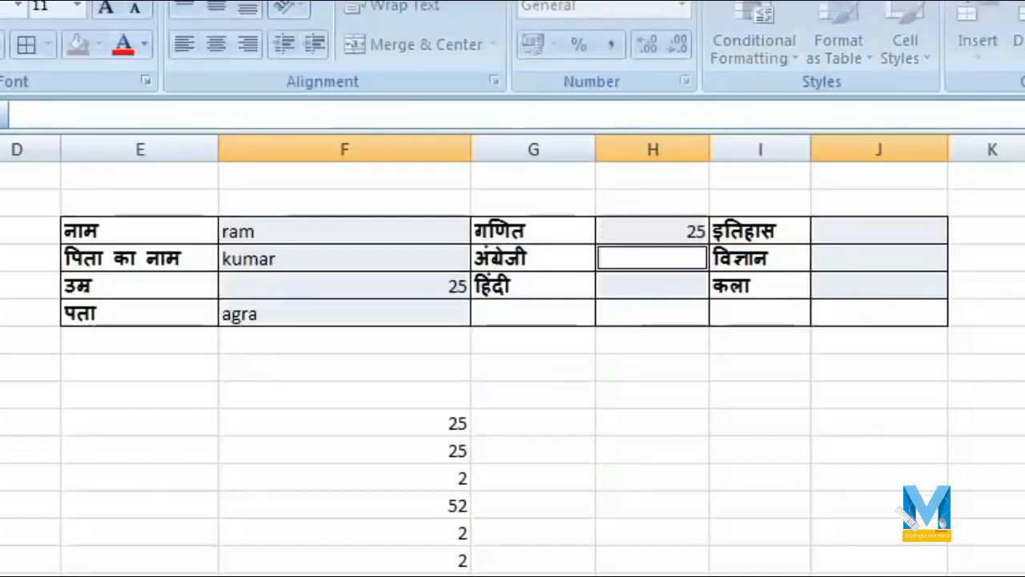
type("25")
key("Return")
type("2")
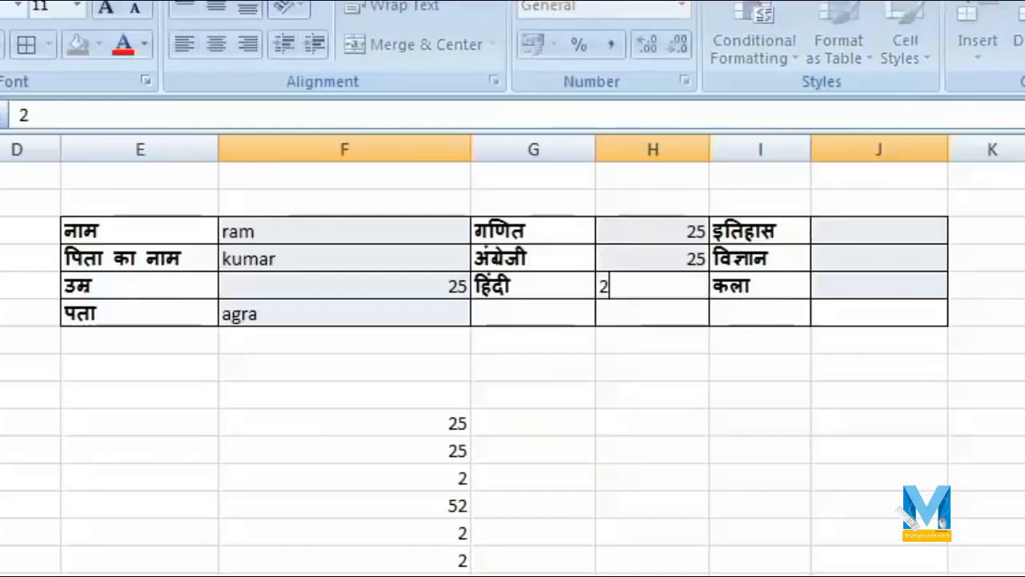
type("5")
key("Return")
type("25")
key("Return")
type("25")
key("Return")
type("252")
key("Return")
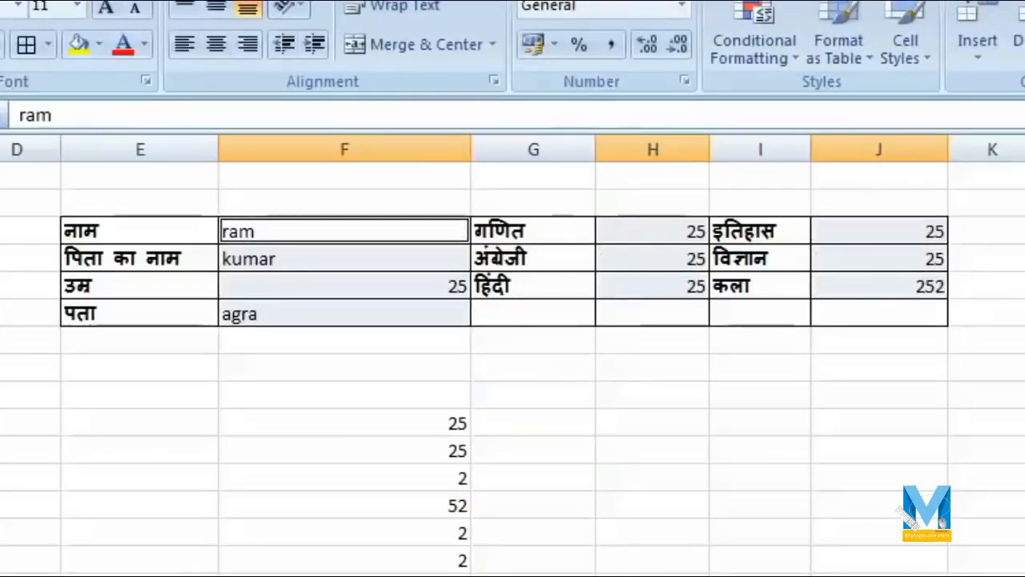